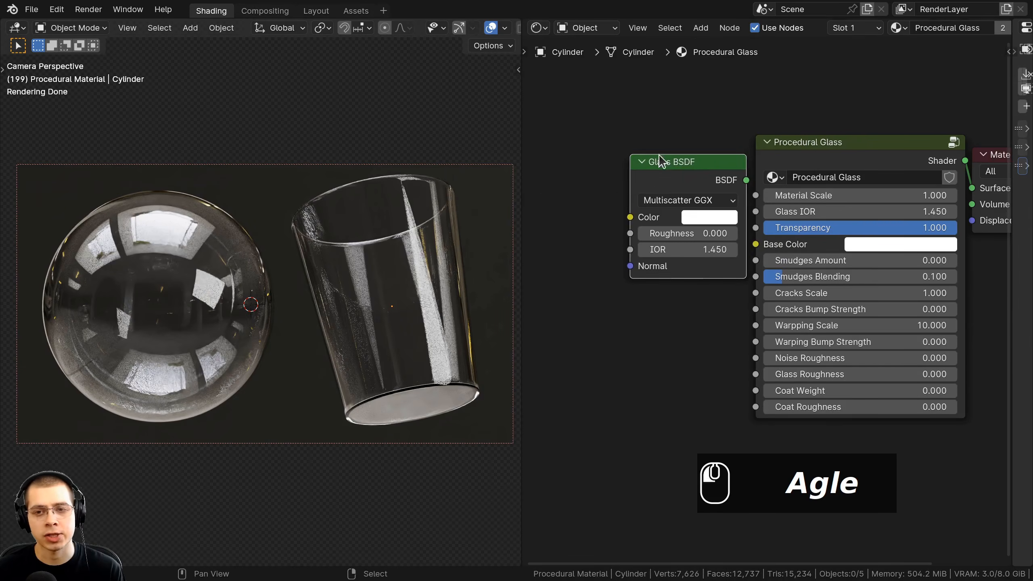
Add a Principled BSDF node above the Glass BSDF node and preview it on the material output.
click(597, 257)
key(shift+a)
text(pri)
key(Return)
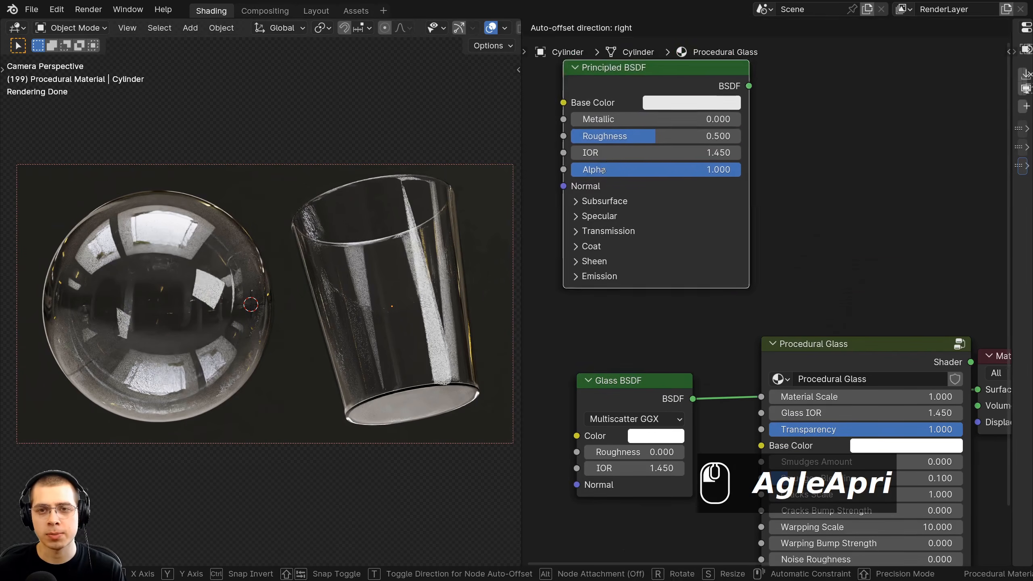
click(562, 211)
ctrl+shift+click(610, 179)
drag(610, 179, 620, 163)
Set the Principled BSDF node's Transmission Weight to 1.000 and its Roughness to 0.000.
middle_drag(579, 297, 630, 251)
click(630, 253)
drag(628, 276, 713, 276)
drag(694, 160, 609, 161)
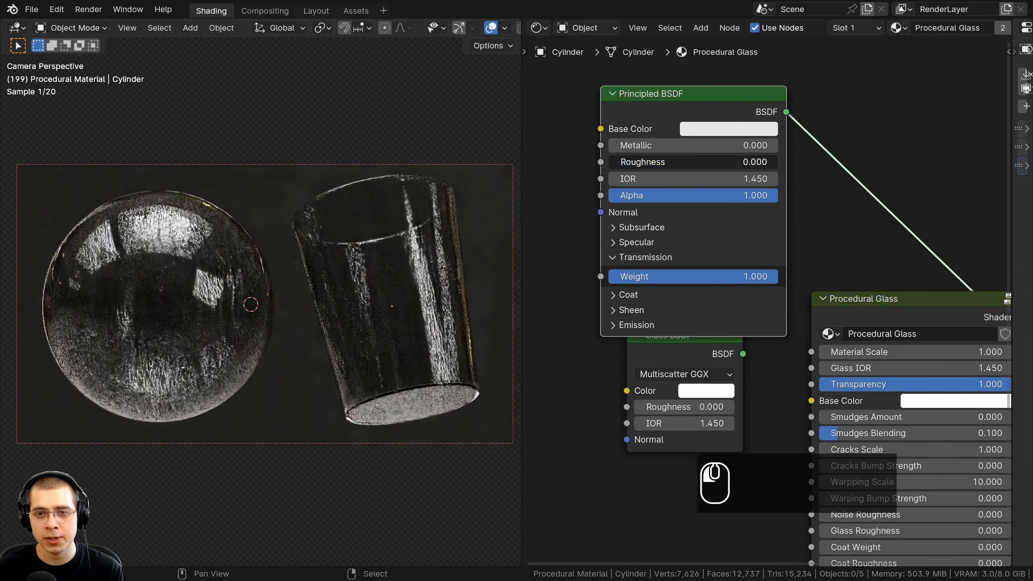
Separate the Principled BSDF and Glass BSDF nodes and preview each one in turn to compare their glass.
drag(659, 212, 660, 161)
middle_drag(659, 232, 637, 260)
scroll(637, 260, down, 2)
drag(666, 360, 660, 333)
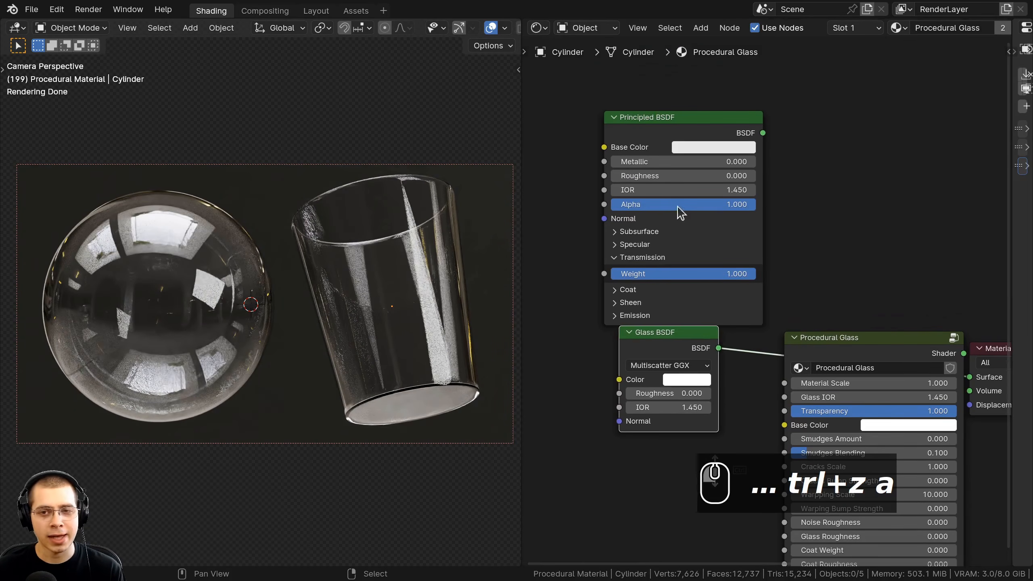
mouse_move(668, 124)
mouse_down()
mouse_move(677, 116)
mouse_move(659, 106)
mouse_up()
ctrl+shift+click(656, 113)
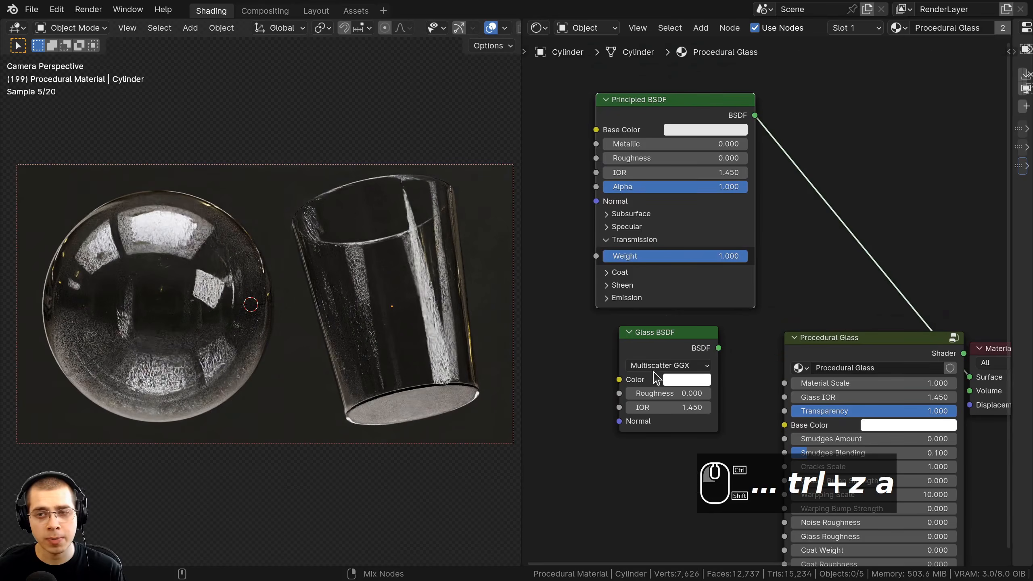
ctrl+shift+click(657, 346)
Delete the Principled BSDF and Glass BSDF nodes and reposition the Procedural Glass node beside the Material Output.
key(x)
click(743, 283)
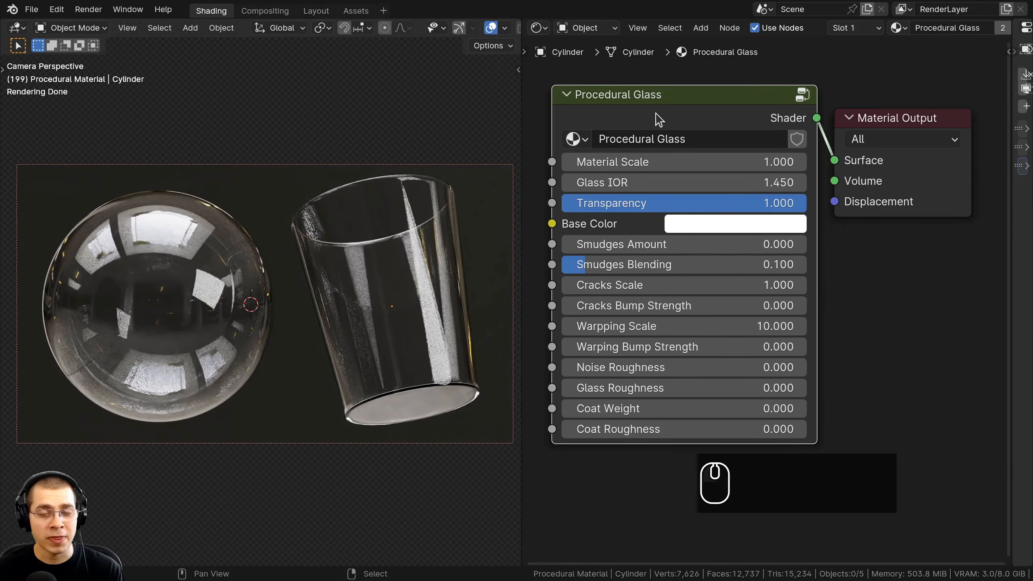
key(g)
click(662, 132)
middle_drag(663, 133, 663, 129)
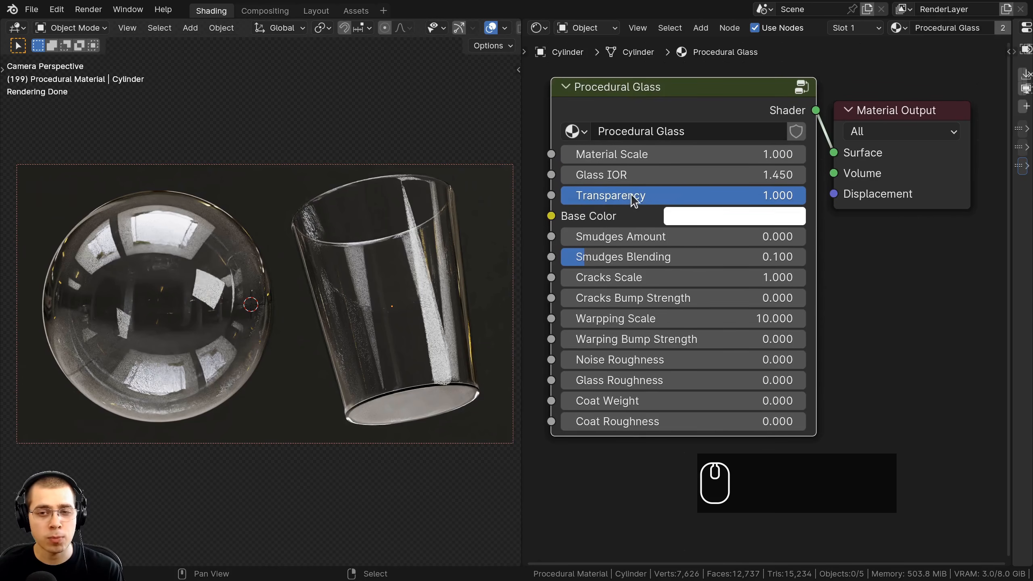
scroll(627, 203, up, 1)
scroll(626, 211, up, 2)
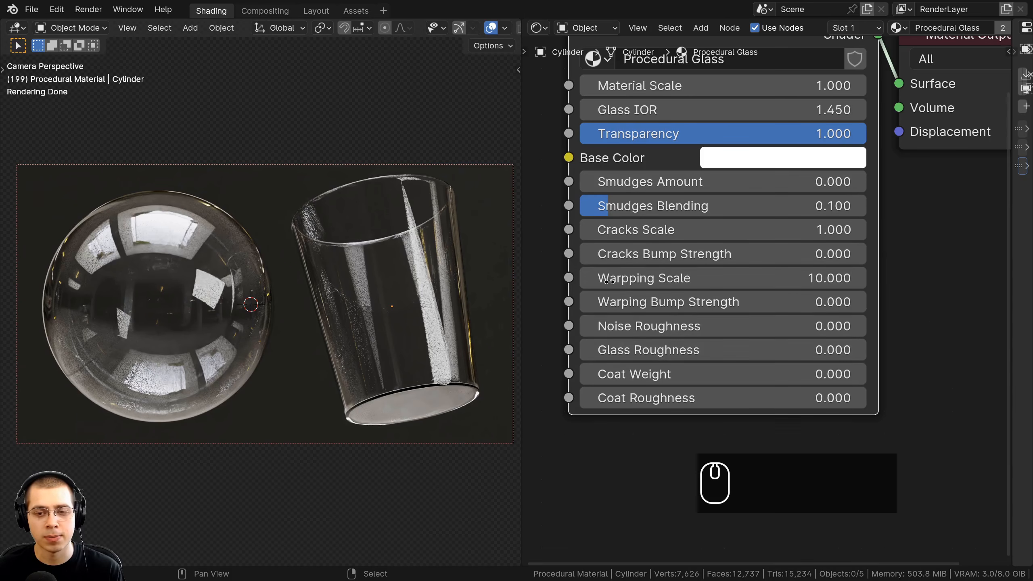
scroll(655, 228, down, 3)
drag(631, 125, 634, 113)
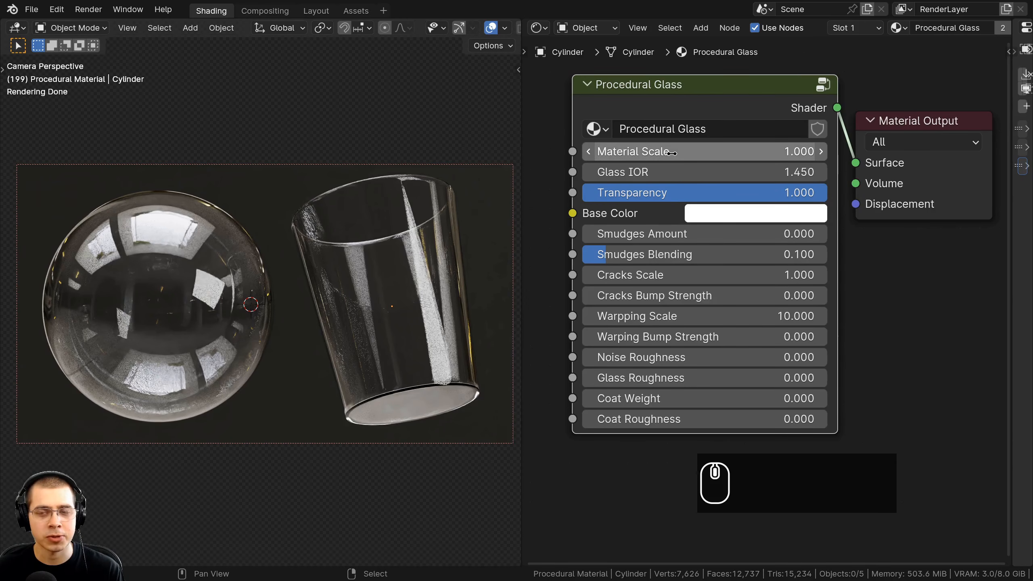
middle_drag(683, 150, 680, 149)
drag(656, 115, 653, 116)
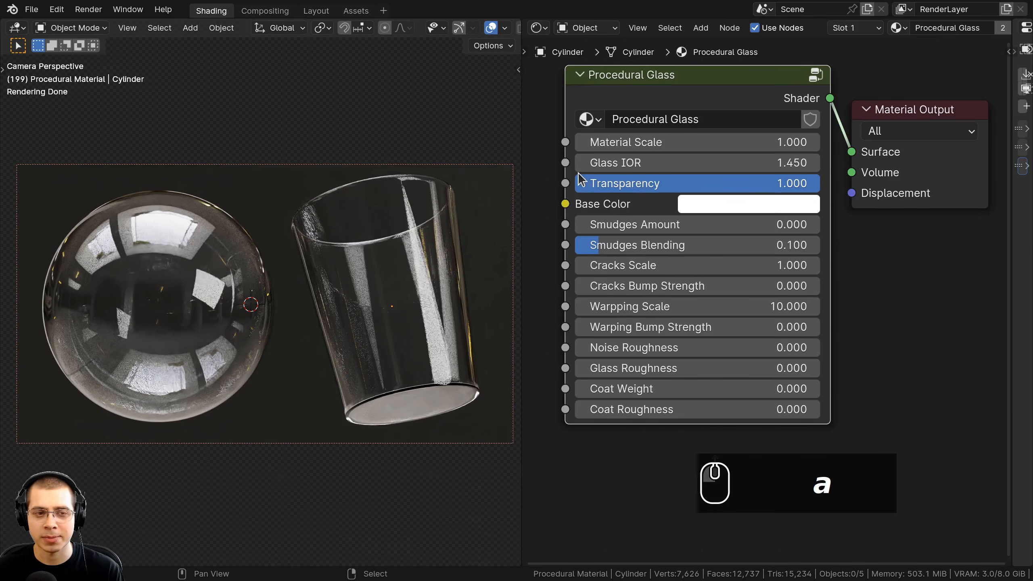
Try out a different Material Scale and a Glass IOR of 5.770 on the Procedural Glass node, restoring both.
drag(632, 140, 638, 143)
right_click(638, 144)
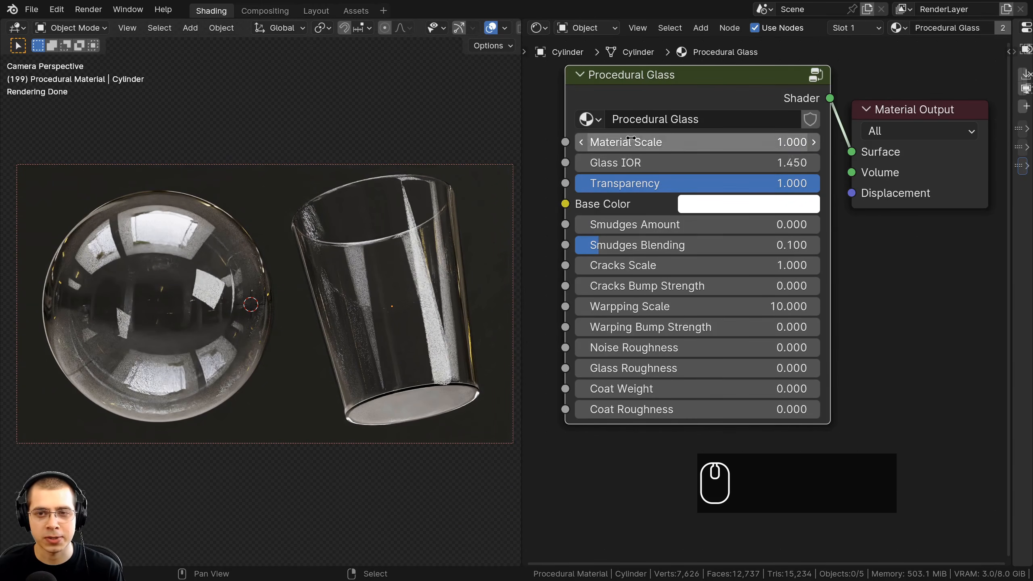
drag(632, 141, 624, 163)
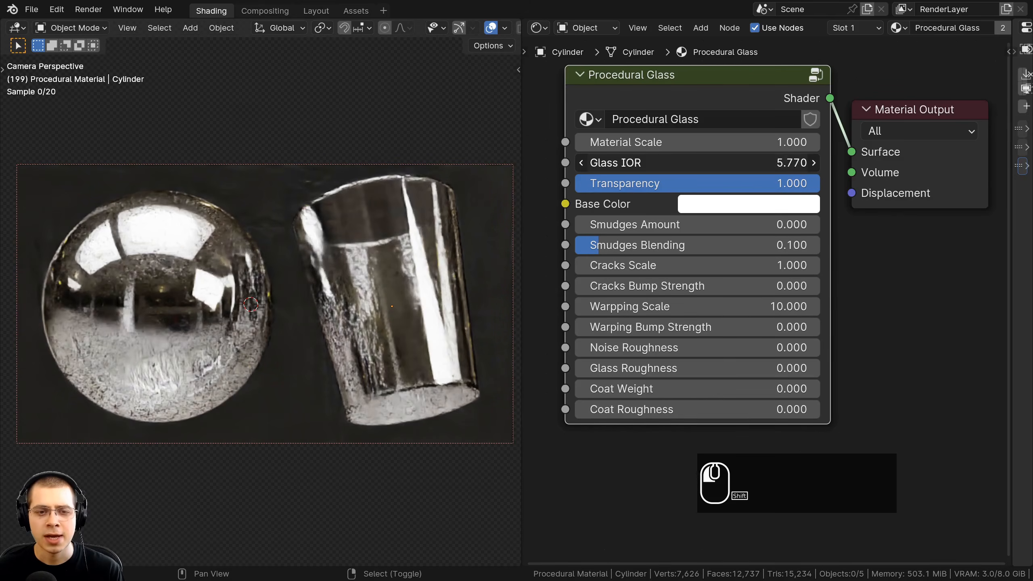
right_click(623, 163)
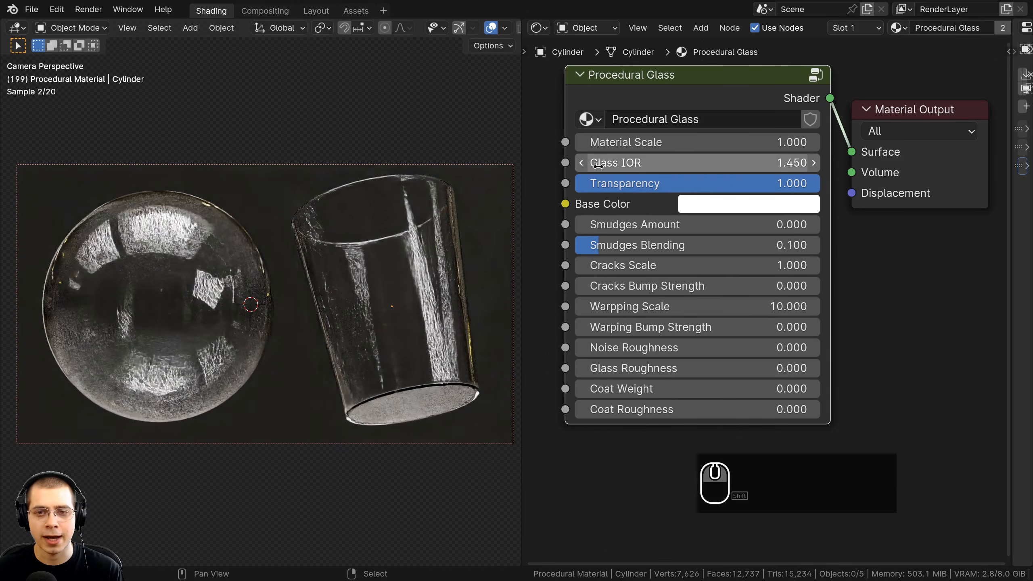
middle_drag(595, 166, 588, 168)
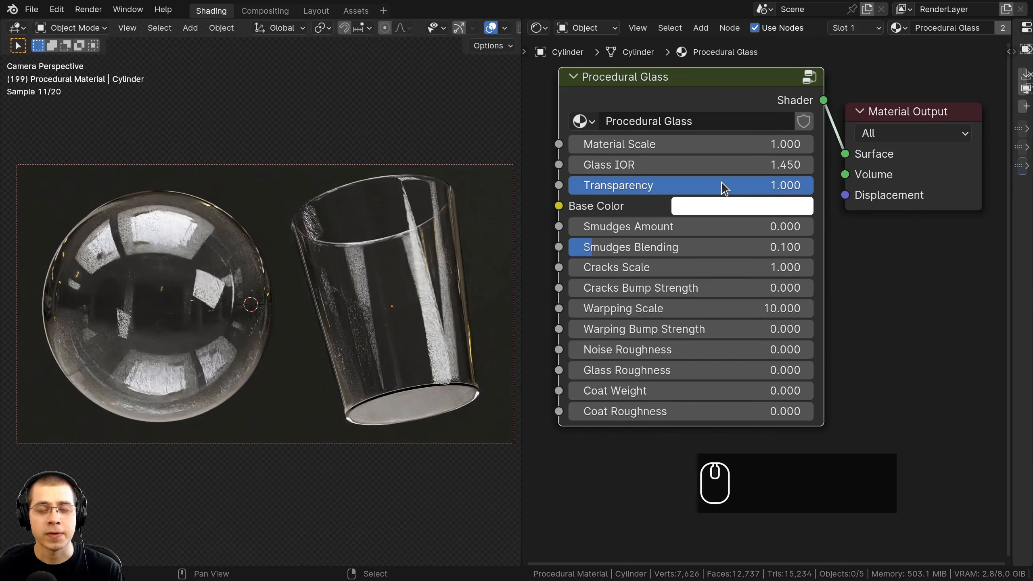
Try out the Transparency and a light blue Base Color on the Procedural Glass node, returning the color to white.
mouse_move(806, 186)
mouse_down()
mouse_move(569, 189)
mouse_move(813, 192)
mouse_up()
click(753, 205)
click(779, 270)
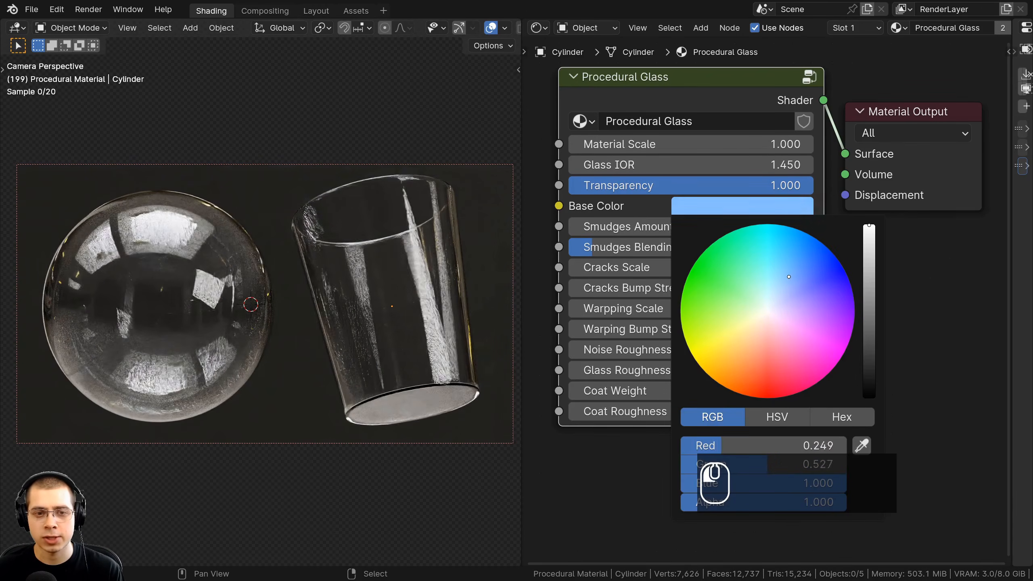
drag(779, 270, 768, 310)
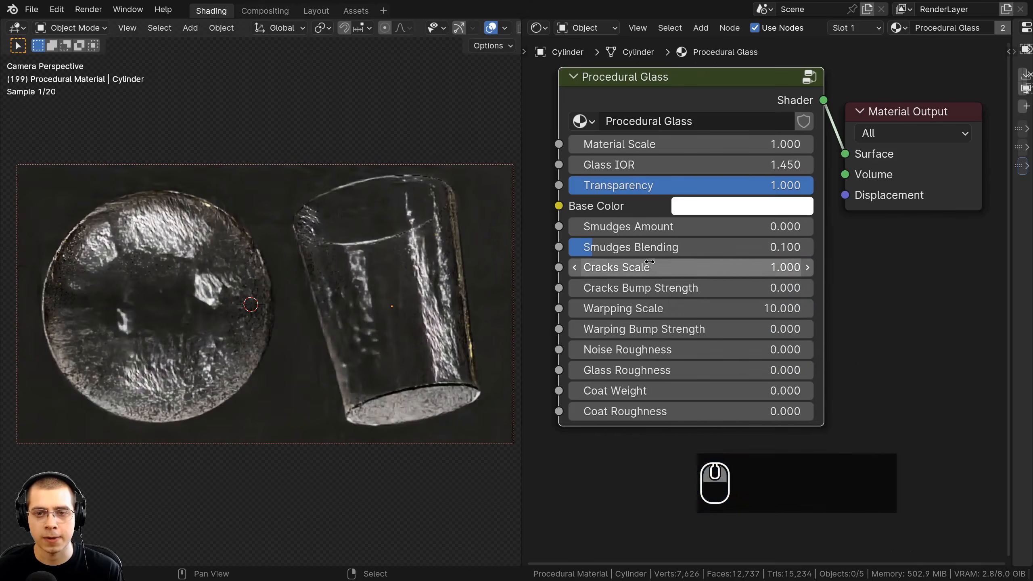
Raise the Procedural Glass node's Smudges Amount to 1.000.
middle_drag(641, 246, 638, 240)
scroll(638, 240, up, 2)
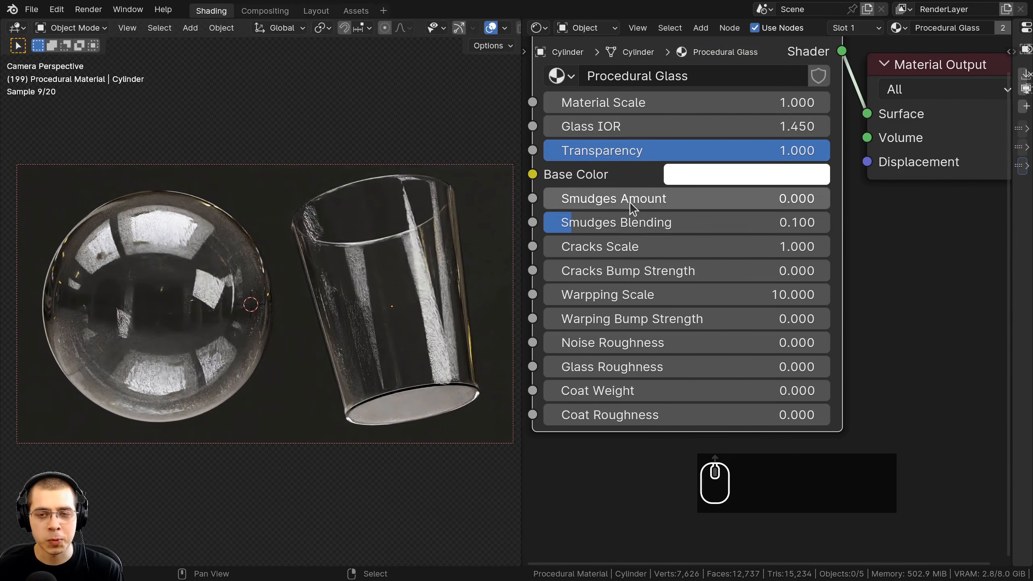
scroll(615, 208, down, 1)
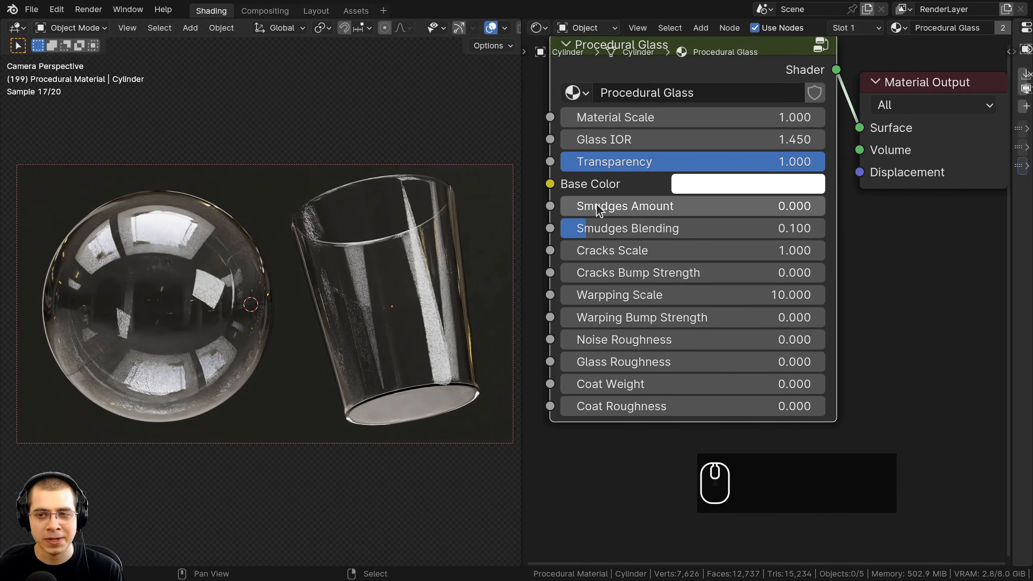
drag(596, 208, 724, 207)
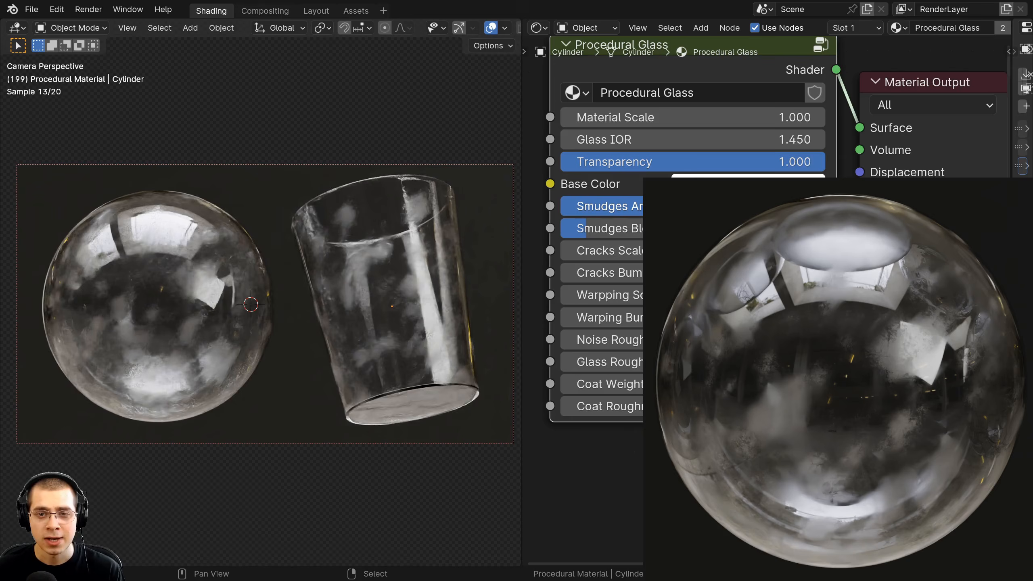
drag(690, 207, 825, 206)
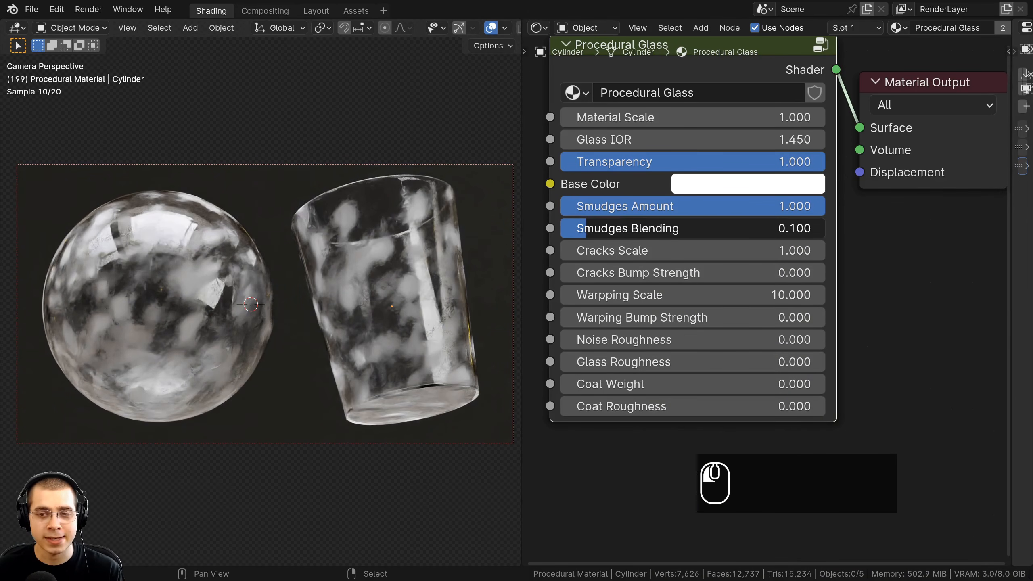
Try Smudges Blending at 1.000 and 0.000, and set it back to 0.1.
drag(610, 228, 825, 228)
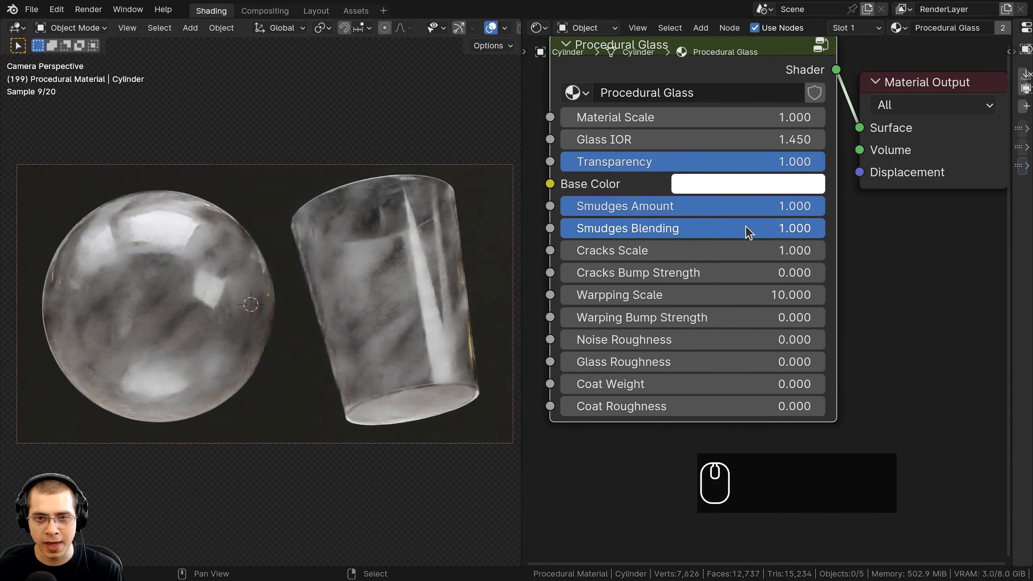
drag(779, 228, 561, 228)
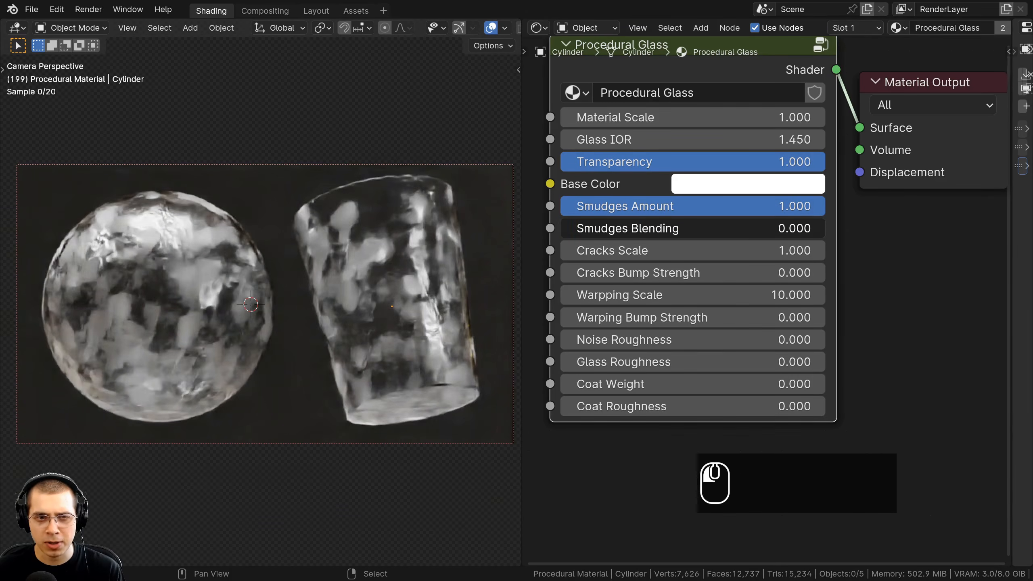
scroll(325, 182, up, 2)
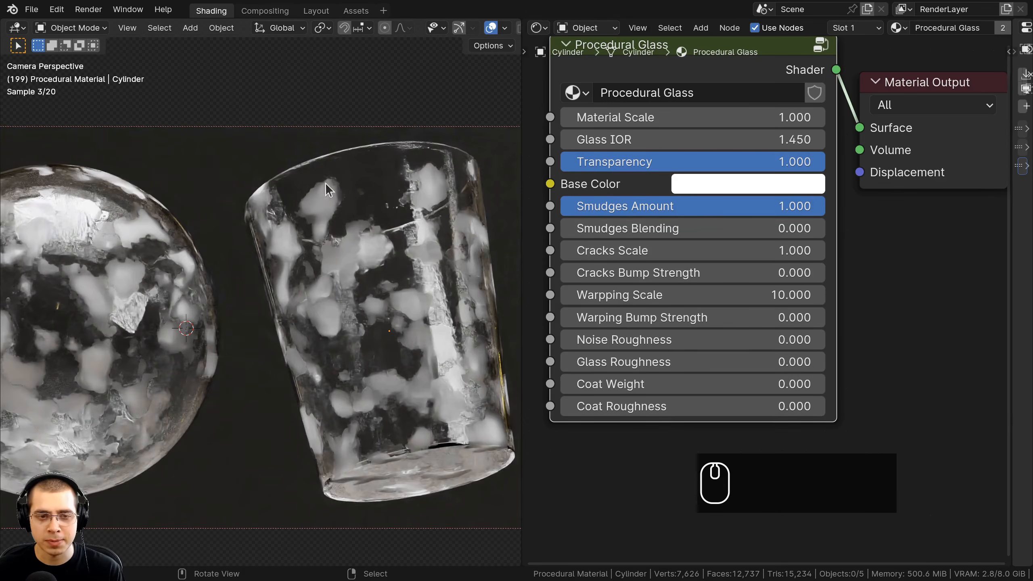
click(612, 228)
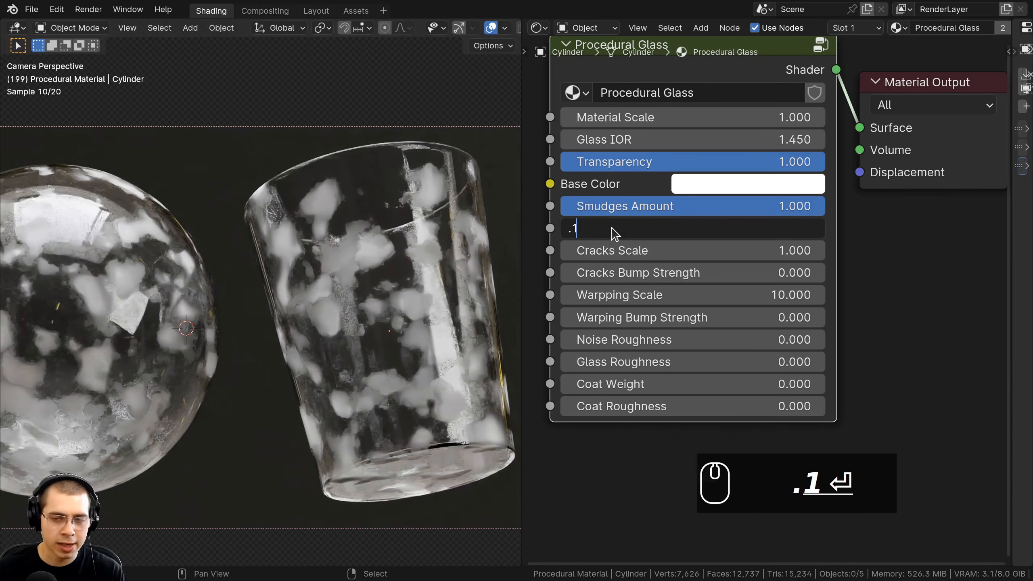
key(Return)
scroll(330, 280, down, 1)
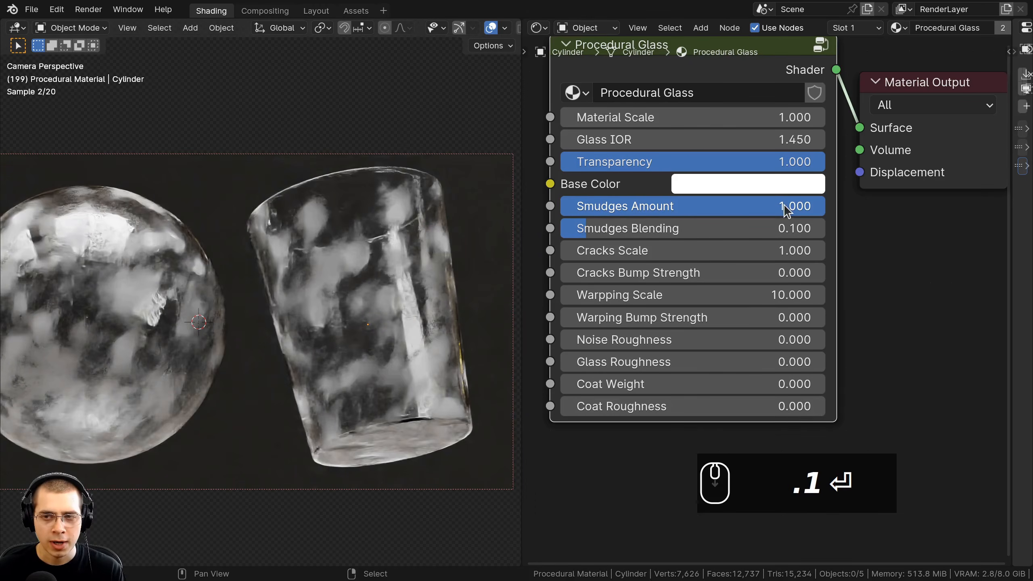
Try Smudges Amount values of 0.229 and 0.368, and reset the amount to 0.000.
drag(785, 205, 620, 206)
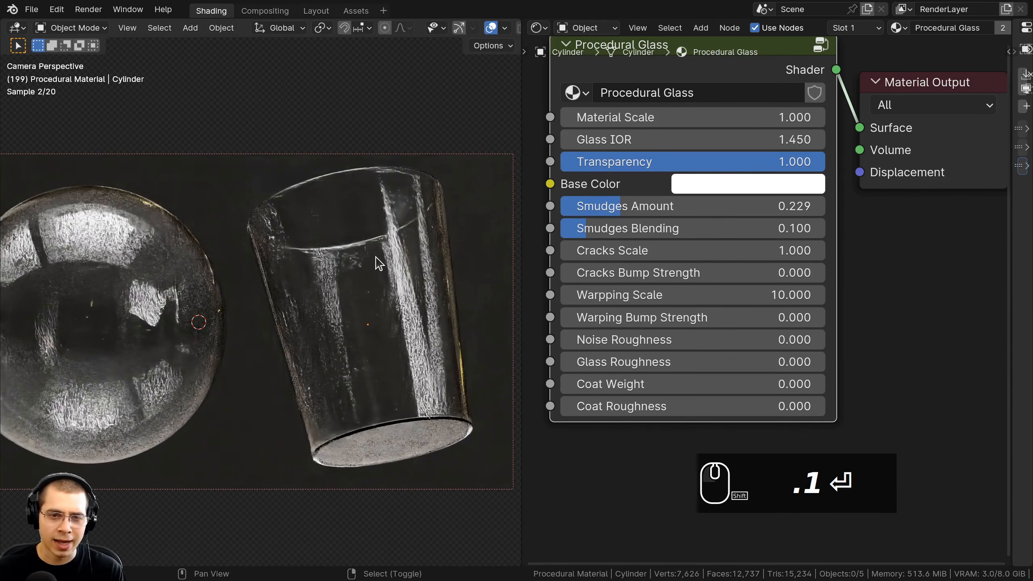
scroll(378, 262, up, 1)
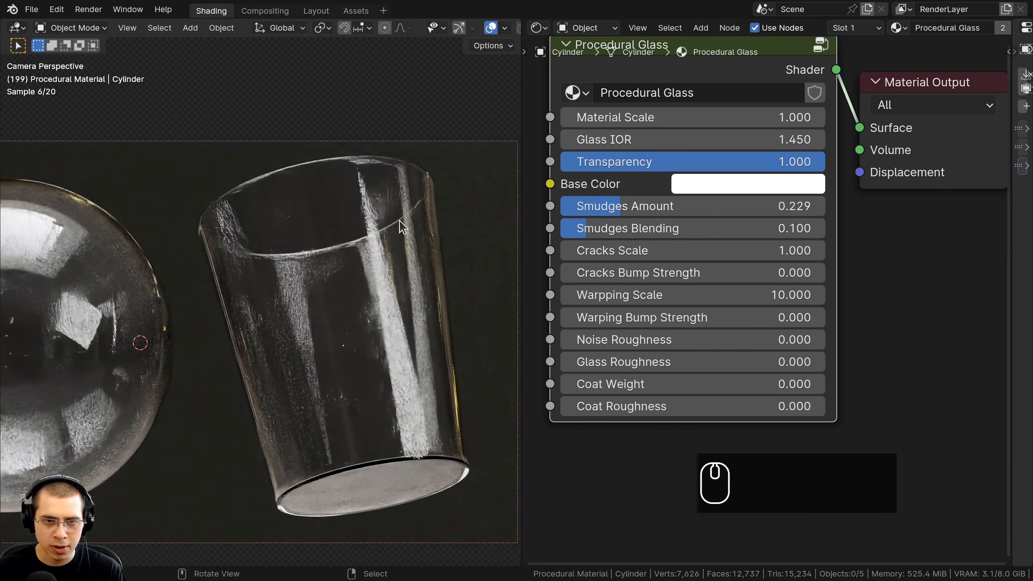
mouse_move(639, 206)
mouse_down()
mouse_move(667, 207)
mouse_move(641, 207)
mouse_up()
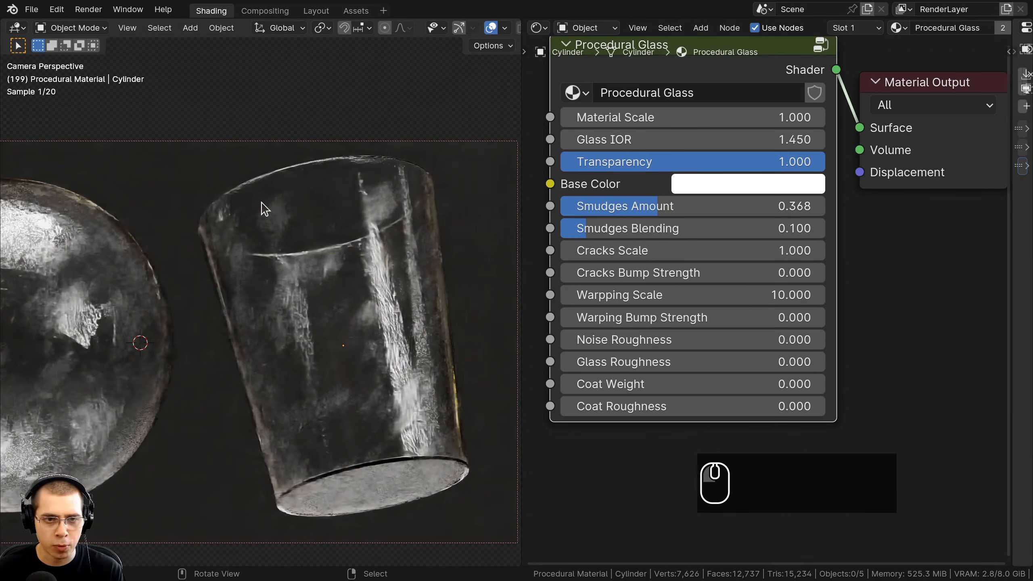
key(BackSpace)
Set the Cracks Bump Strength to 0.233 and check the cracks on the sphere and the cup.
scroll(629, 277, down, 1)
scroll(630, 277, up, 1)
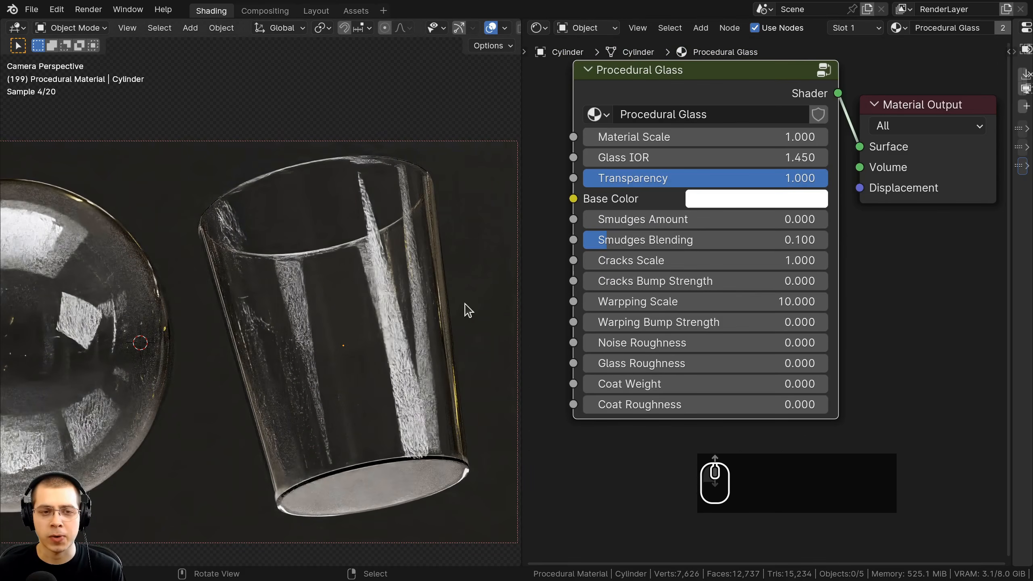
drag(605, 283, 662, 283)
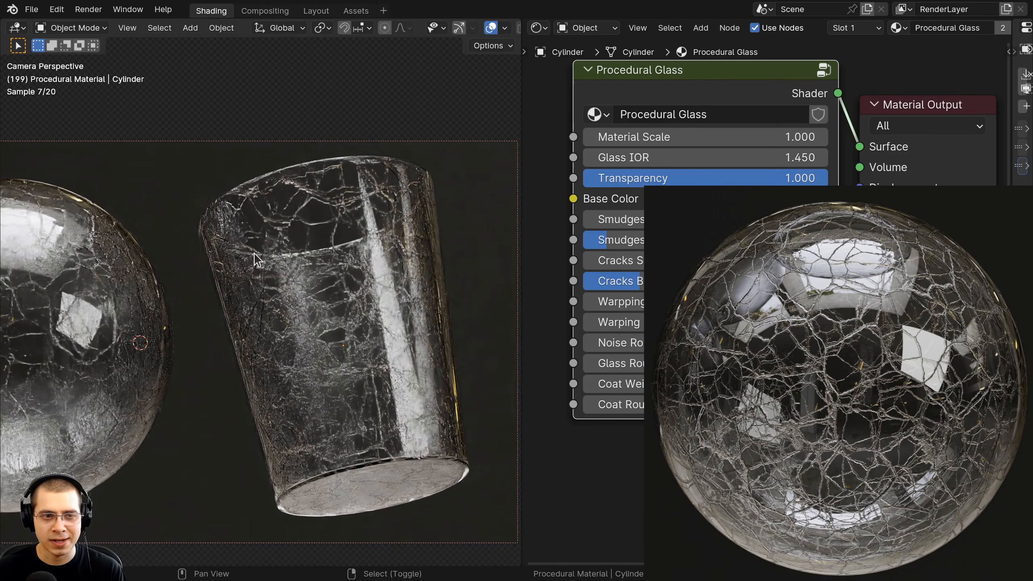
shift+middle_drag(161, 230, 279, 226)
scroll(175, 226, down, 1)
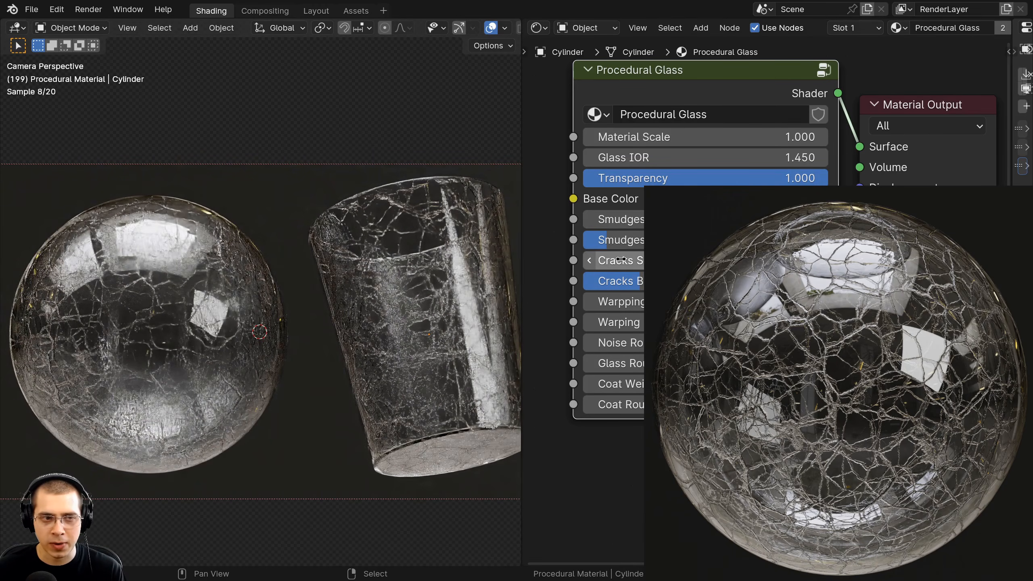
Try a Cracks Scale of 2.610 and a different Material Scale, and return the Cracks Bump Strength to 0.000.
shift+drag(621, 260, 643, 259)
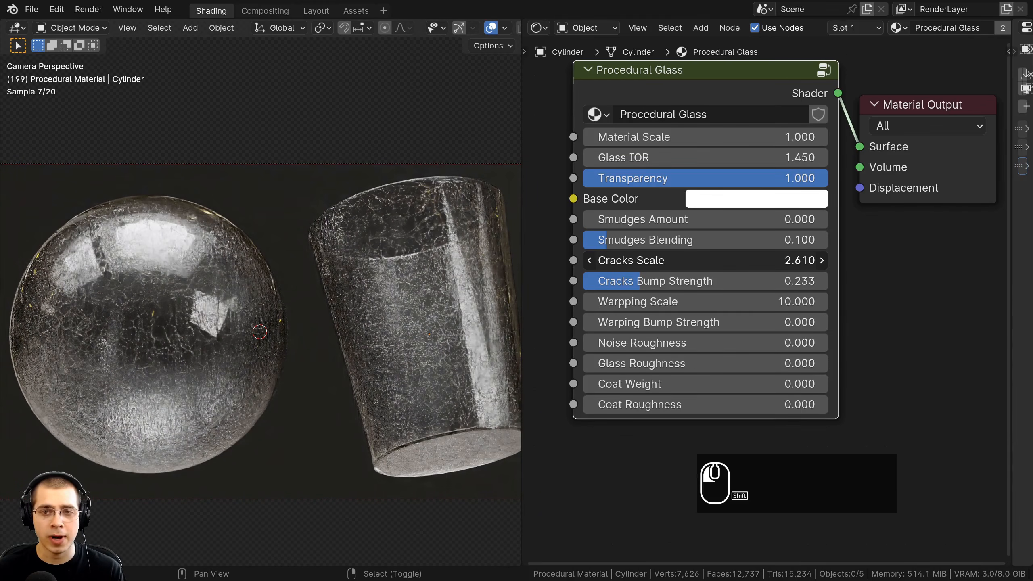
right_click(621, 260)
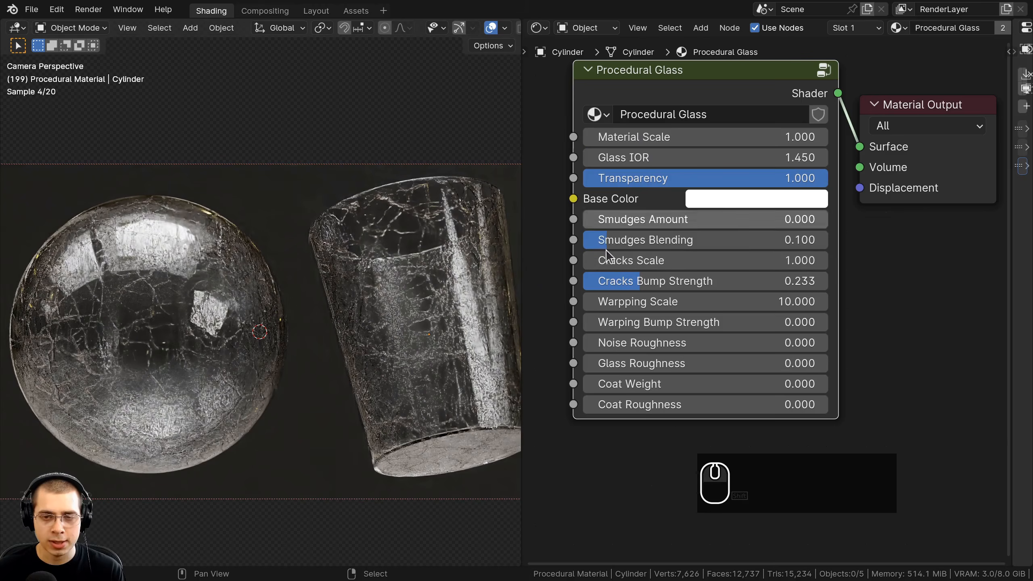
drag(679, 138, 745, 139)
right_click(679, 139)
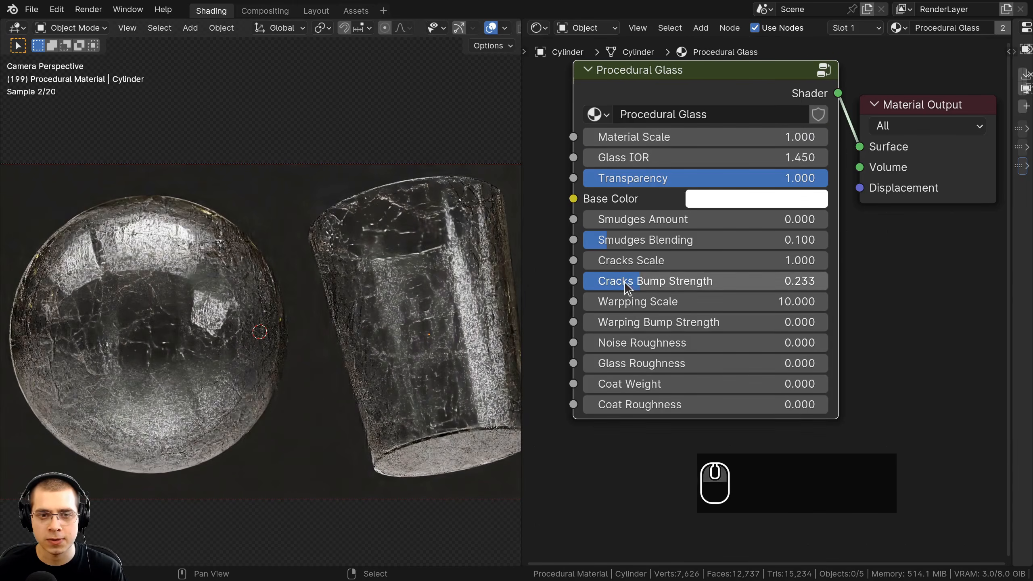
drag(625, 282, 596, 301)
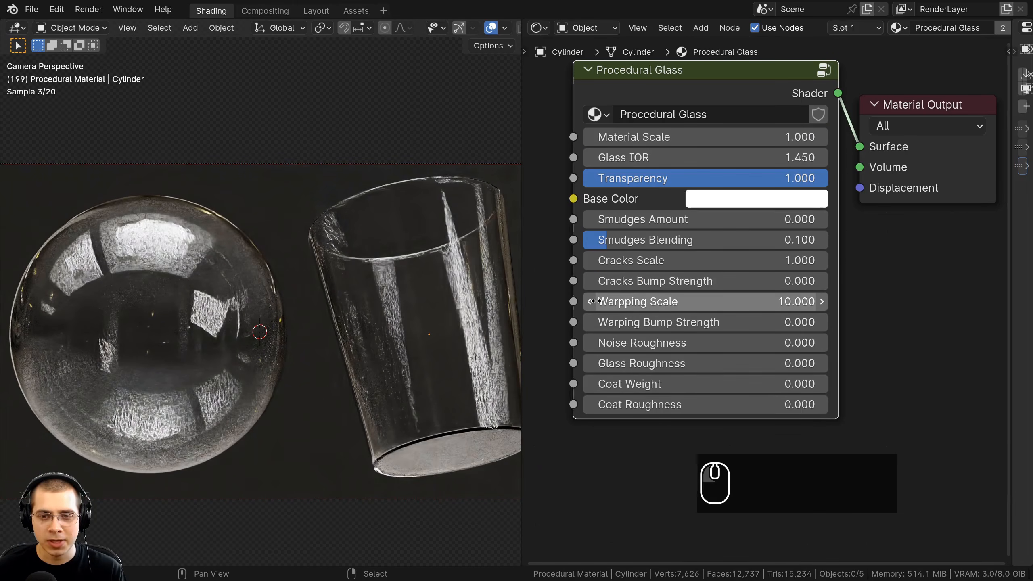
Try a Warping Bump Strength of 0.2 on the glass objects, and reduce it to 0.1.
click(622, 323)
text(.)
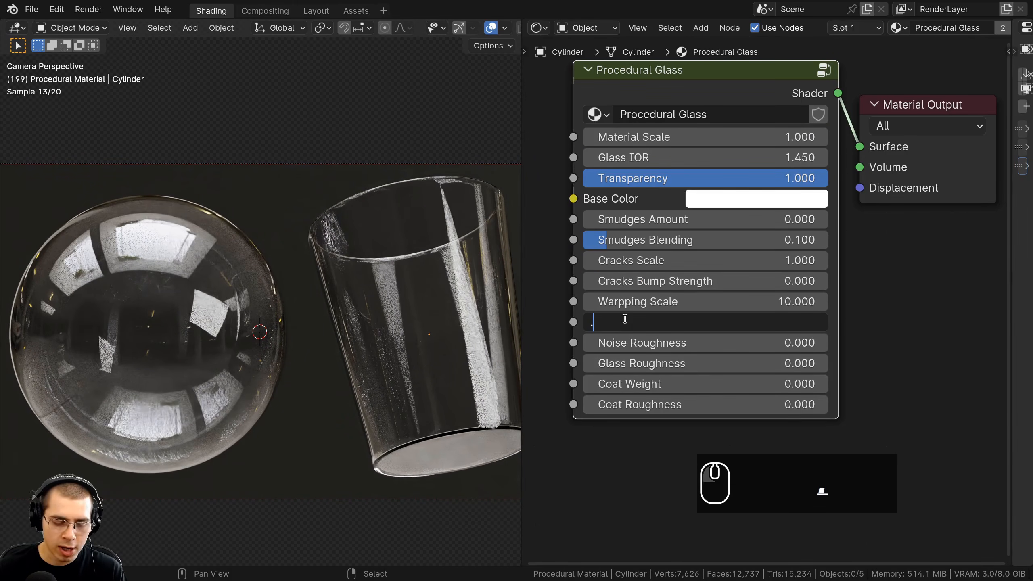
text(2)
key(Return)
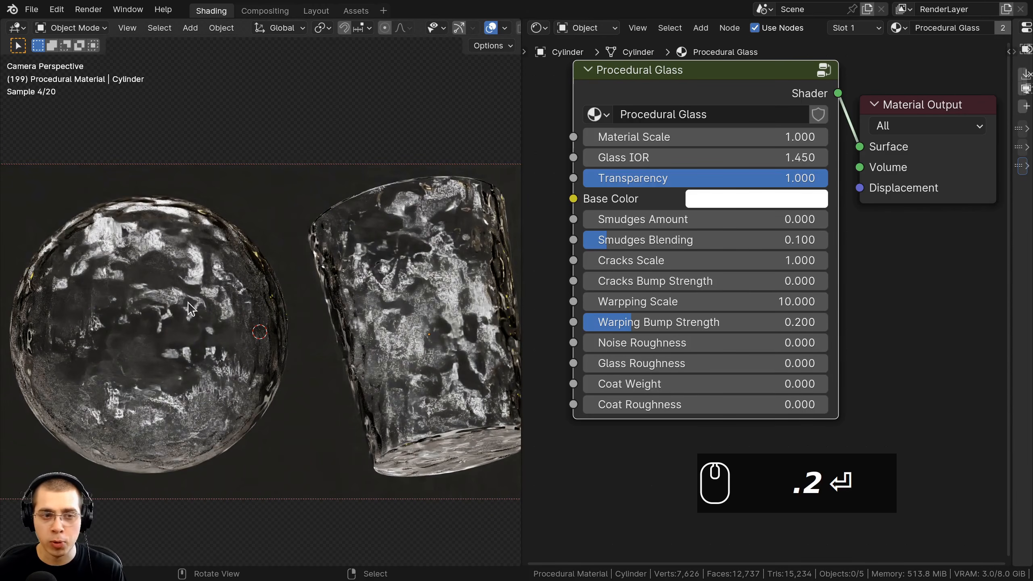
click(640, 320)
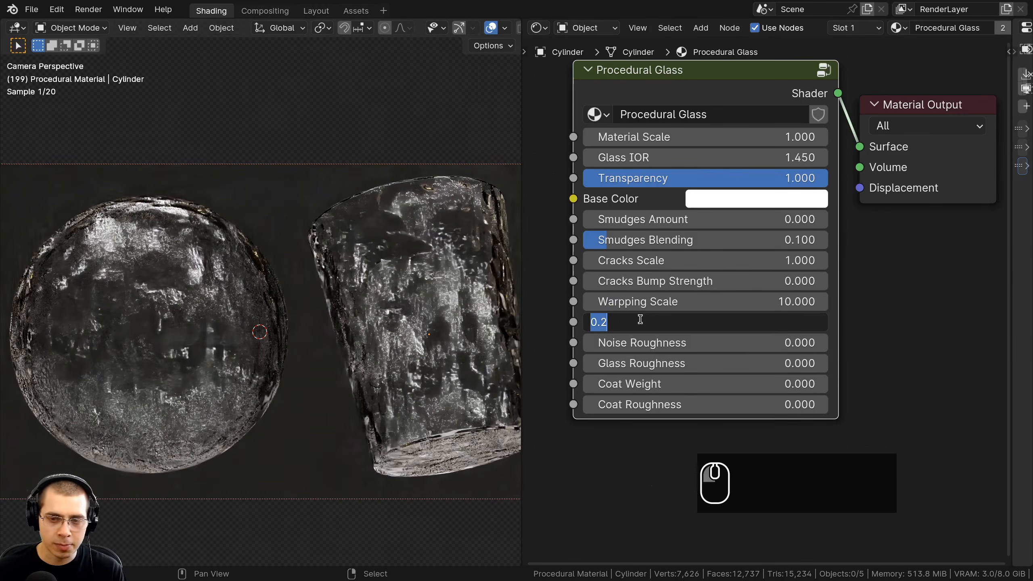
text(.1)
key(Return)
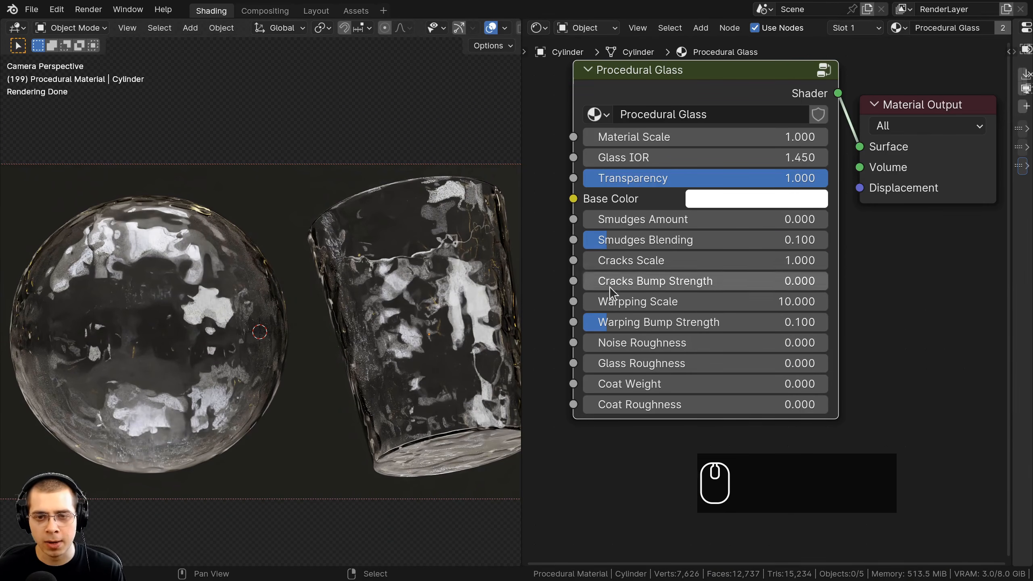
Set the Warpping Scale to 0.2 and raise the Warping Bump Strength to 0.223 to try large, soft warping.
drag(619, 300, 651, 301)
right_click(618, 300)
click(622, 300)
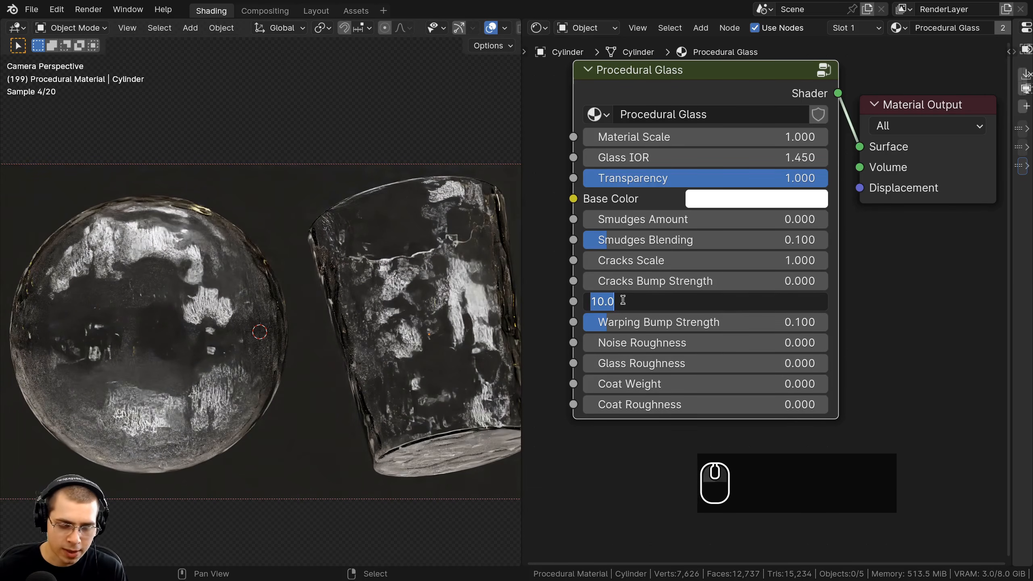
text(.2)
key(Return)
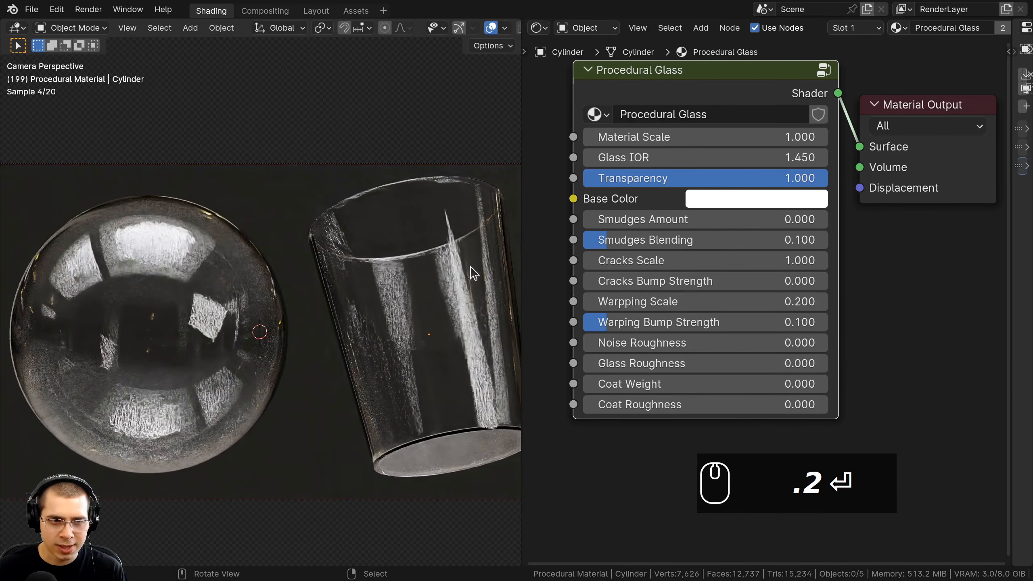
drag(587, 321, 618, 323)
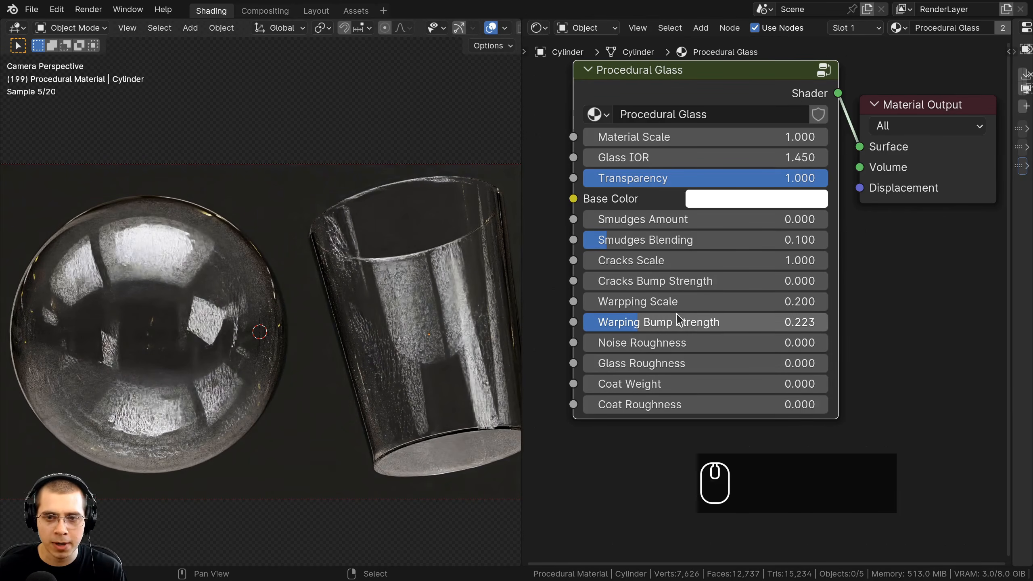
Undo the recent warping changes and reset the Warping Bump Strength to 0.000.
key(ctrl+z)
key(ctrl+z)
key(ctrl+z)
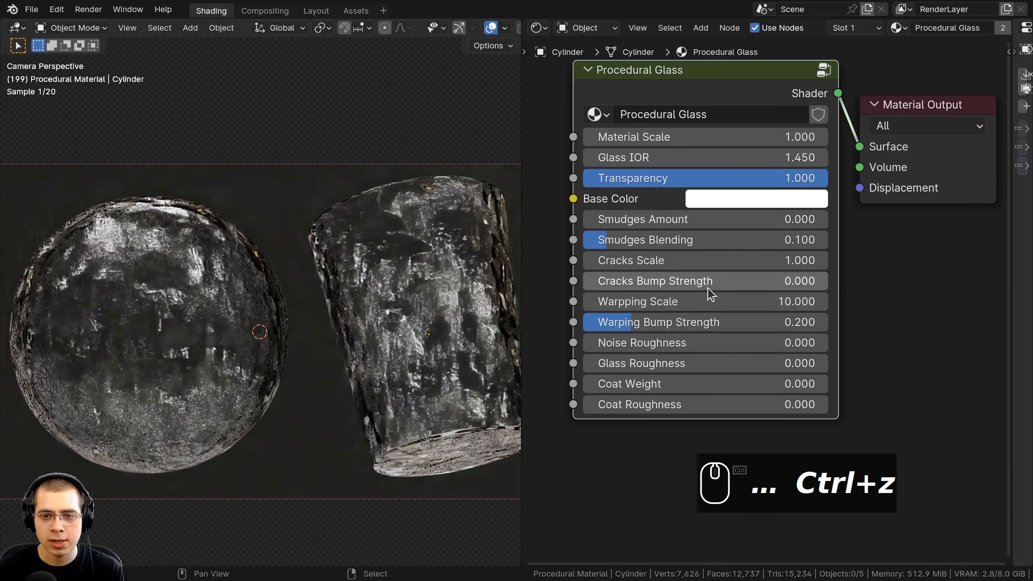
drag(706, 298, 923, 301)
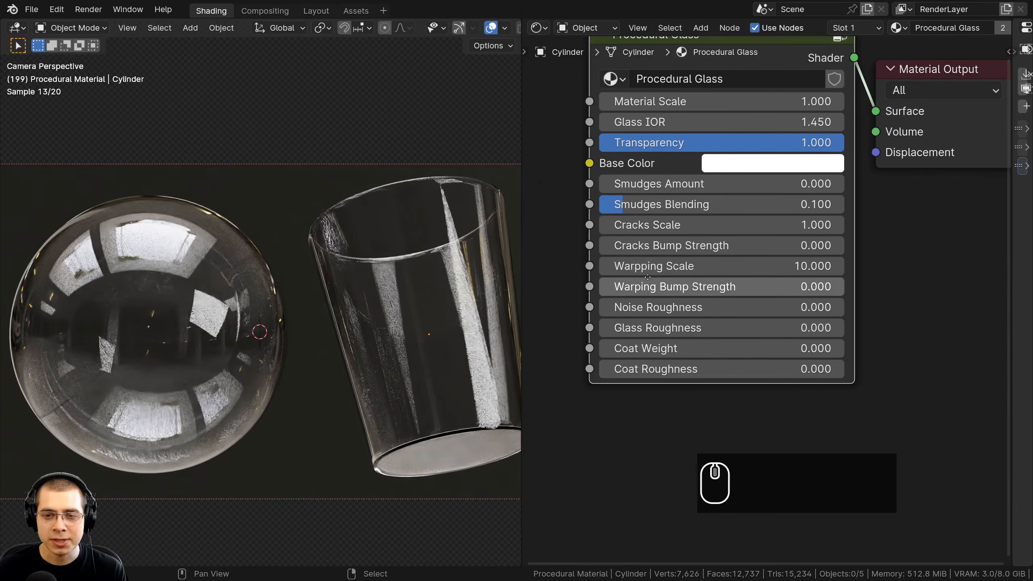
Try Noise Roughness values of 1.000, 0.308 and 0.449 on the glass, and return it to 0.000.
middle_drag(667, 287, 668, 232)
scroll(668, 232, up, 1)
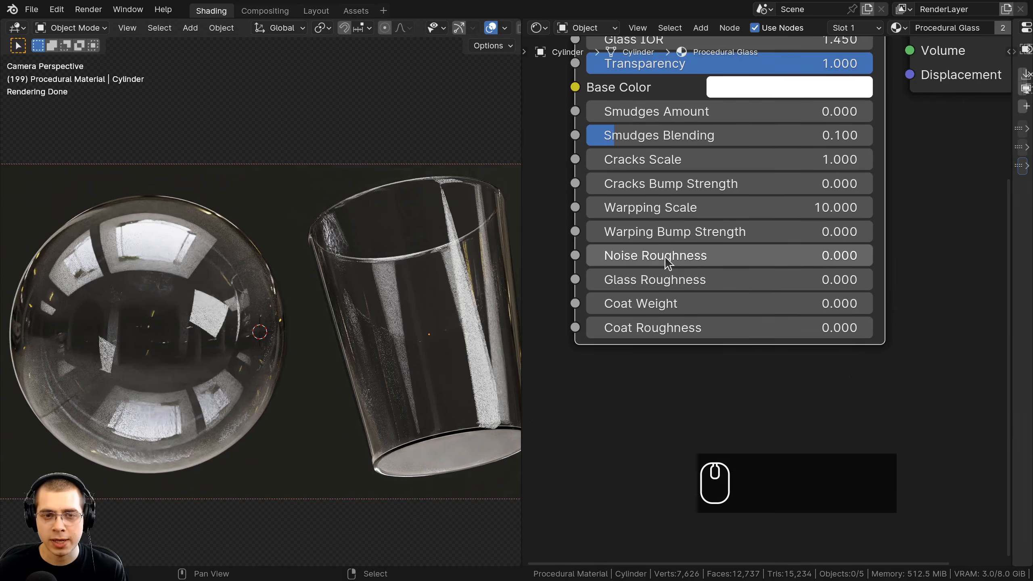
drag(676, 257, 793, 256)
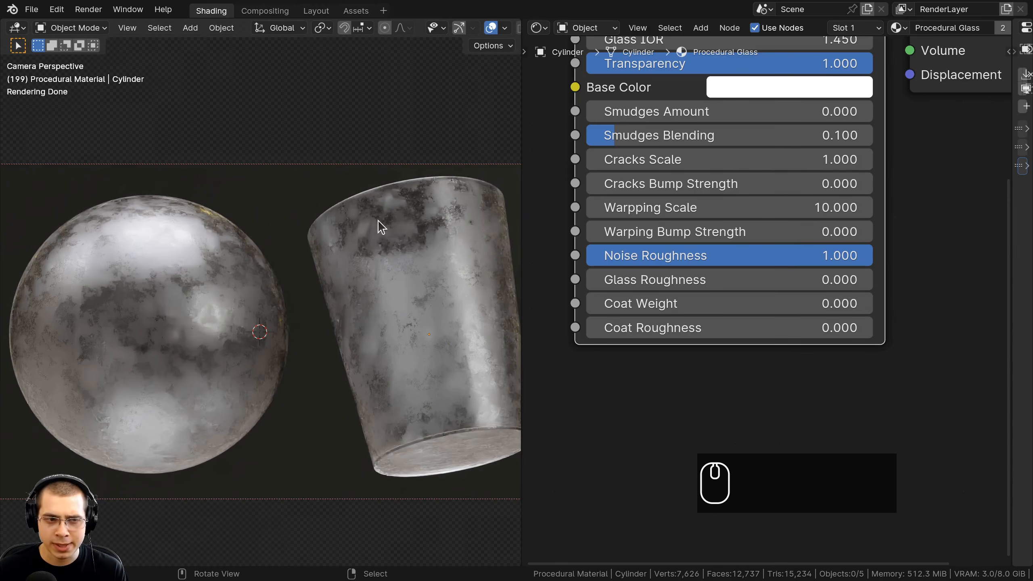
drag(613, 255, 415, 256)
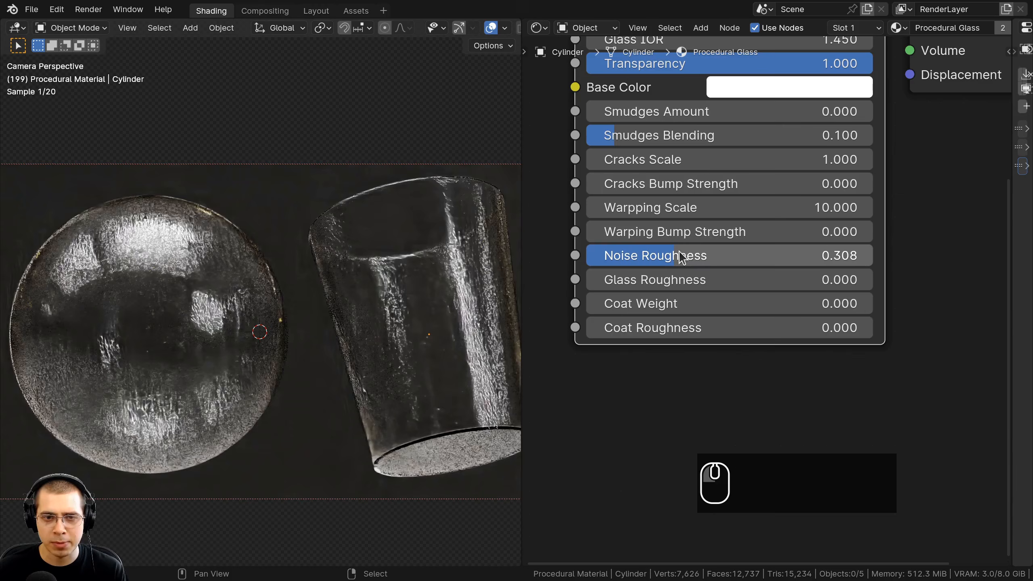
drag(689, 259, 729, 260)
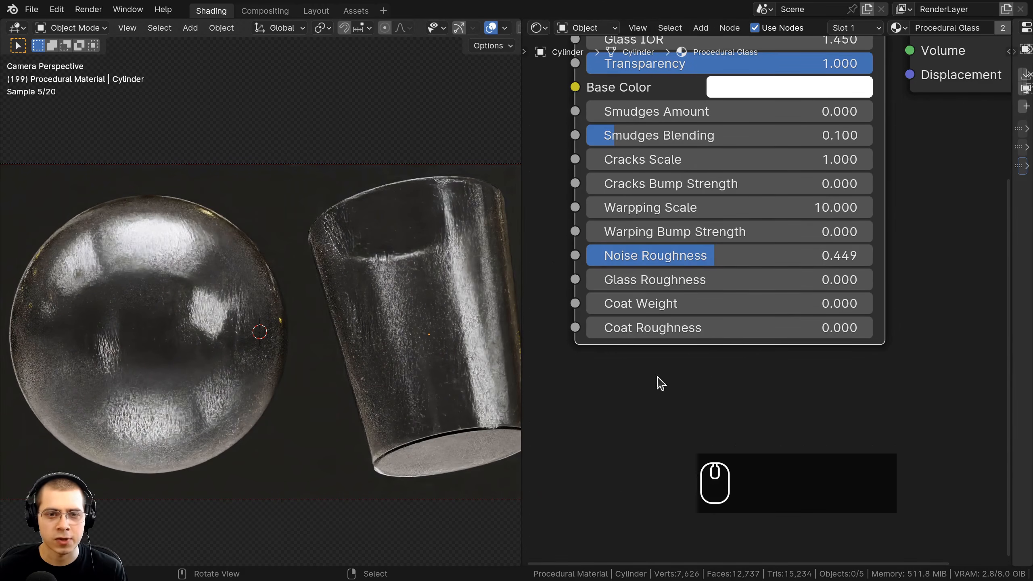
drag(710, 255, 674, 277)
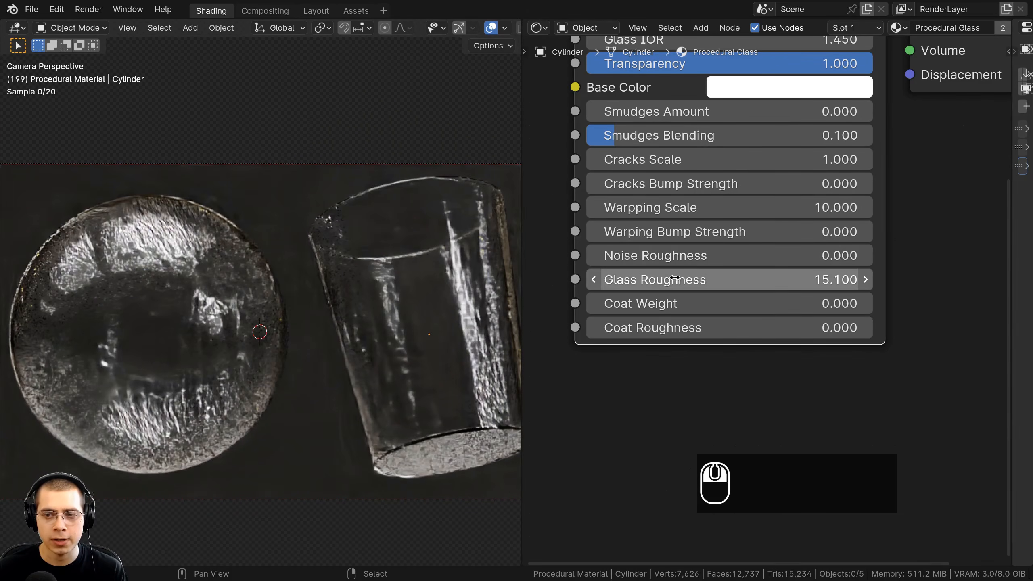
Set the Glass Roughness to 0, try a different roughness briefly and cancel that change.
click(685, 281)
text(0)
key(Return)
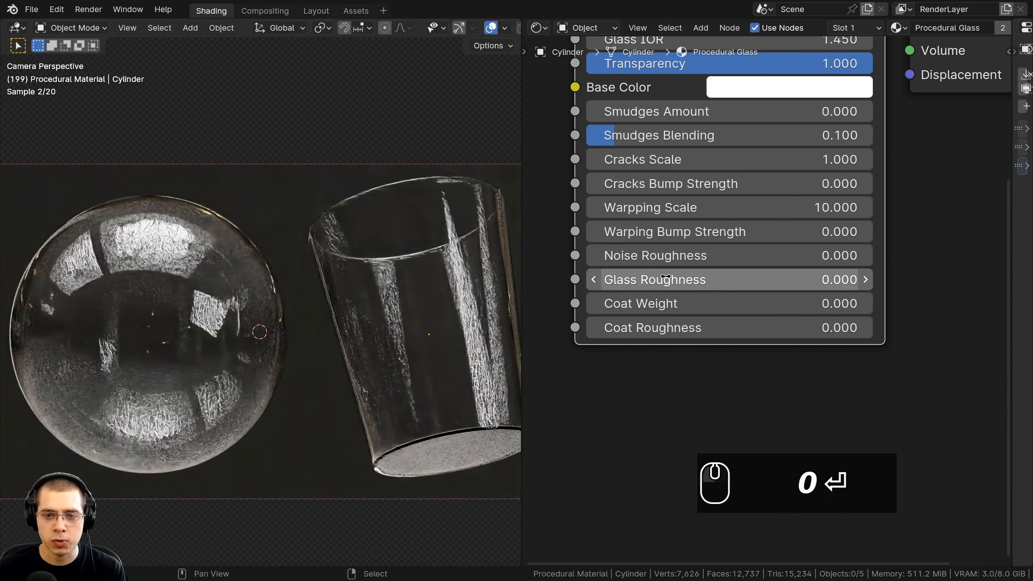
drag(657, 281, 676, 282)
right_click(657, 280)
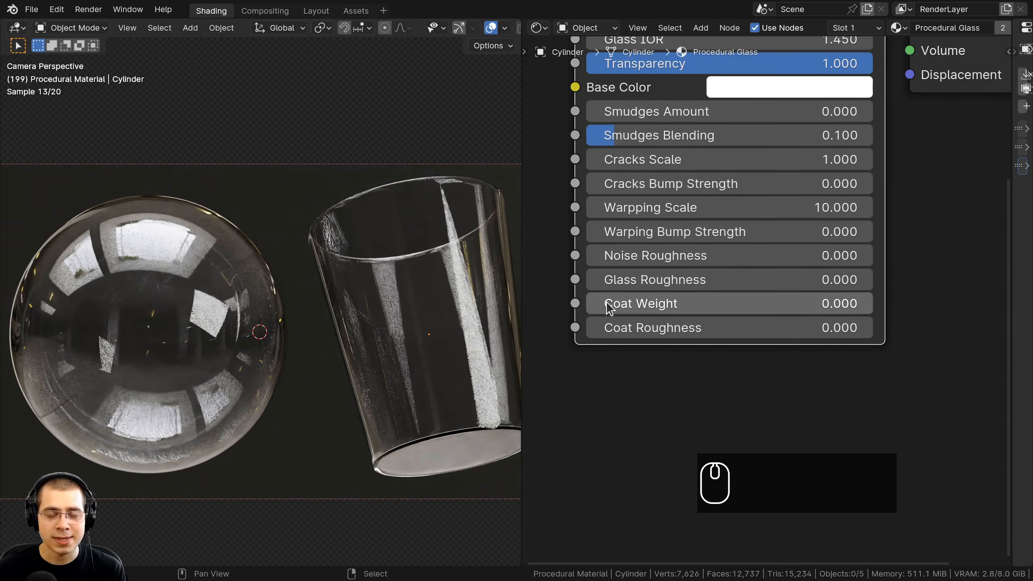
Try a Coat Weight of 1.000 with Coat Roughness at 0.396 and 1.000, check the sphere up close, and lower both coat values.
drag(609, 308, 870, 308)
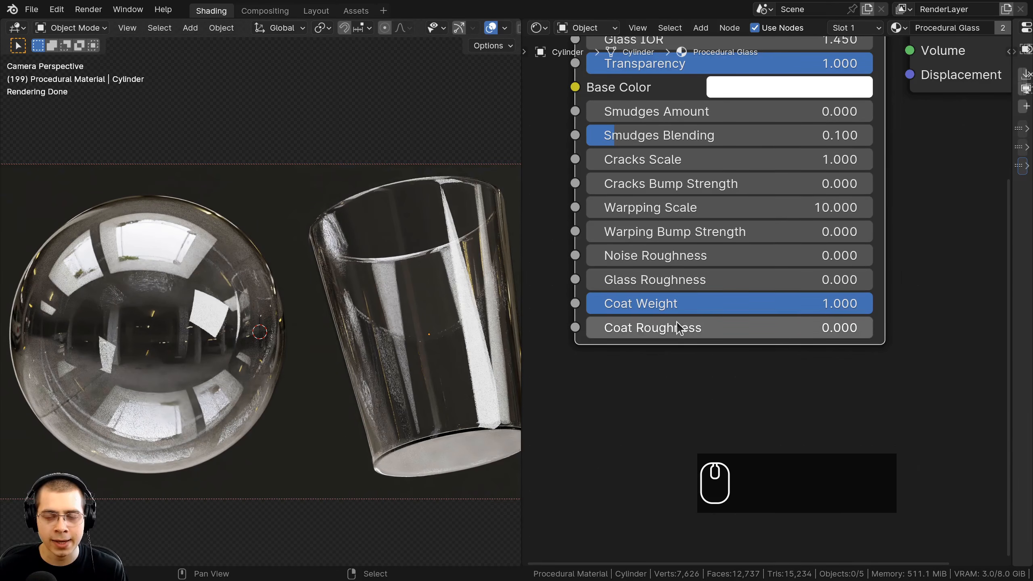
drag(623, 331, 700, 331)
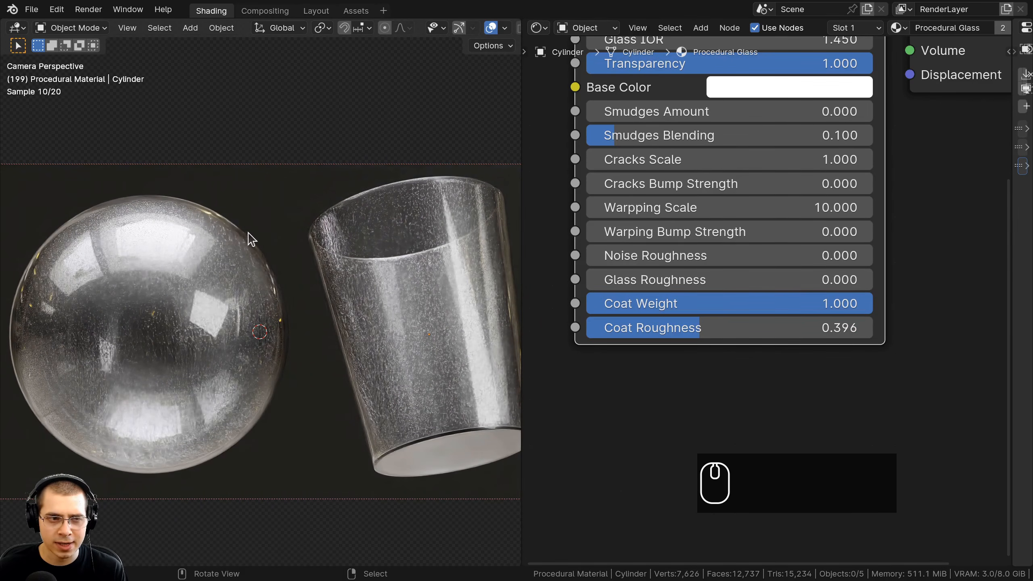
shift+middle_drag(144, 305, 265, 326)
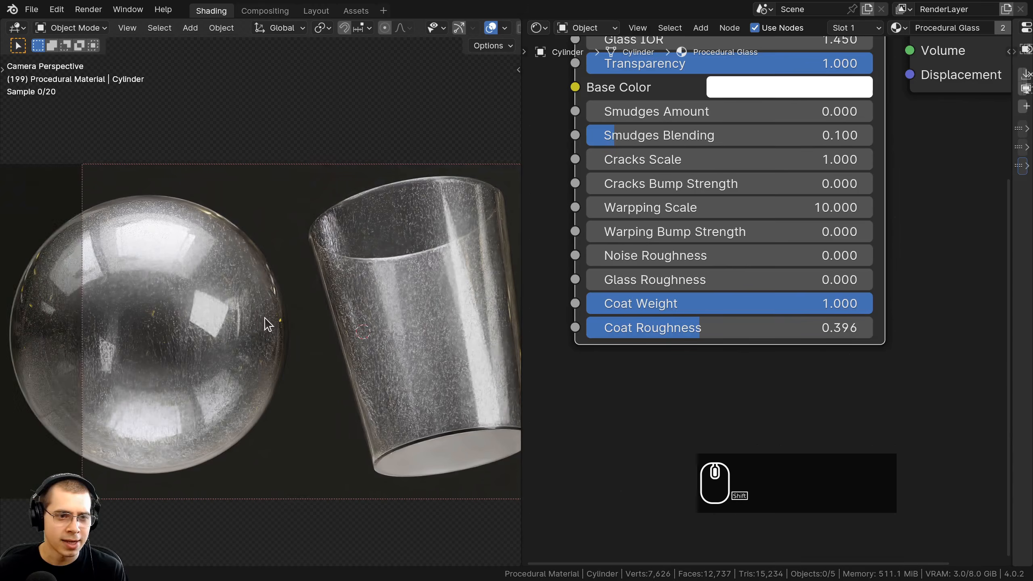
scroll(265, 325, up, 3)
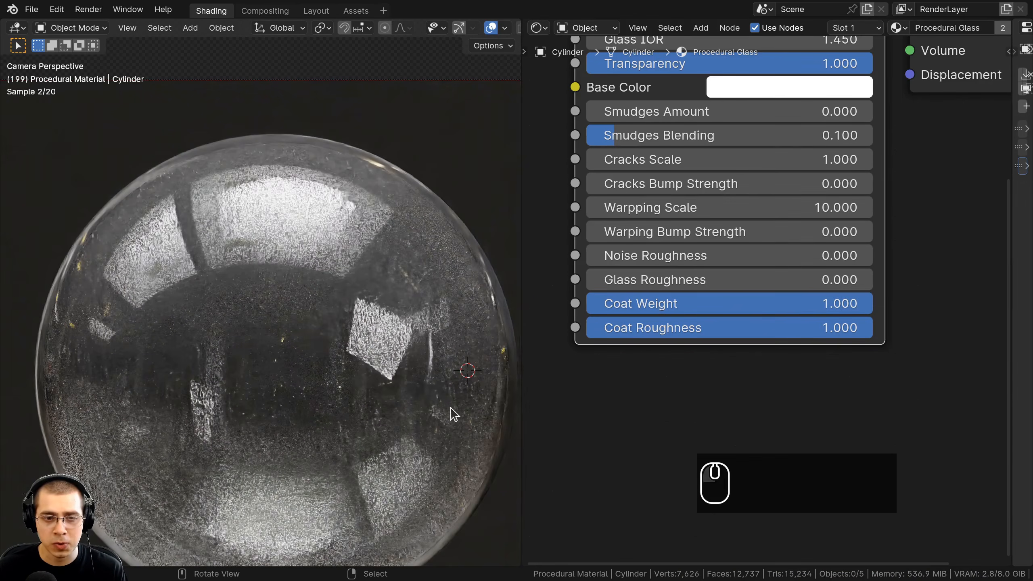
drag(734, 328, 651, 328)
drag(750, 303, 671, 303)
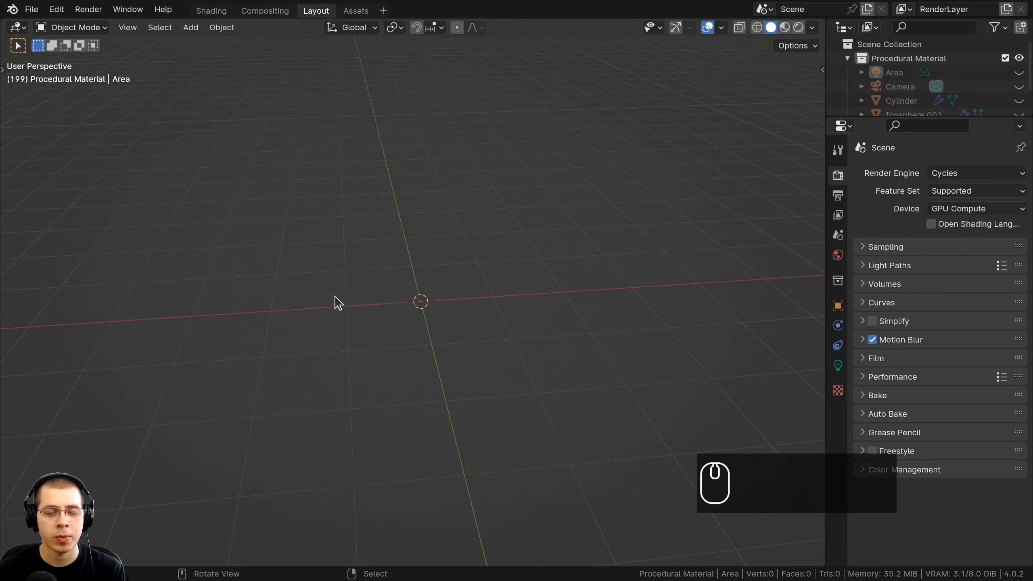
Add an ico sphere mesh at the world origin with 5 subdivisions.
shift+middle_drag(359, 288, 366, 281)
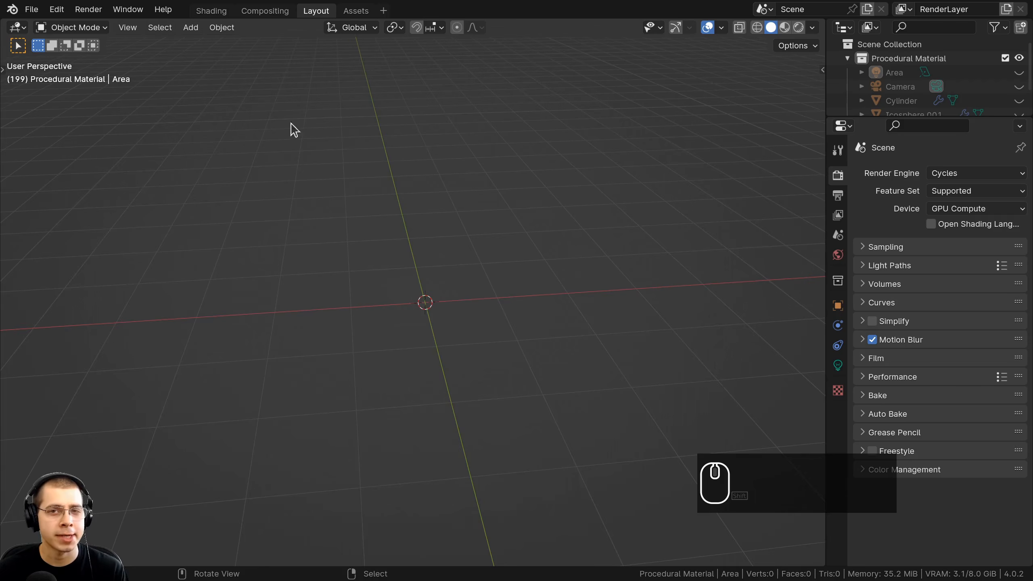
shift+middle_drag(346, 142, 361, 171)
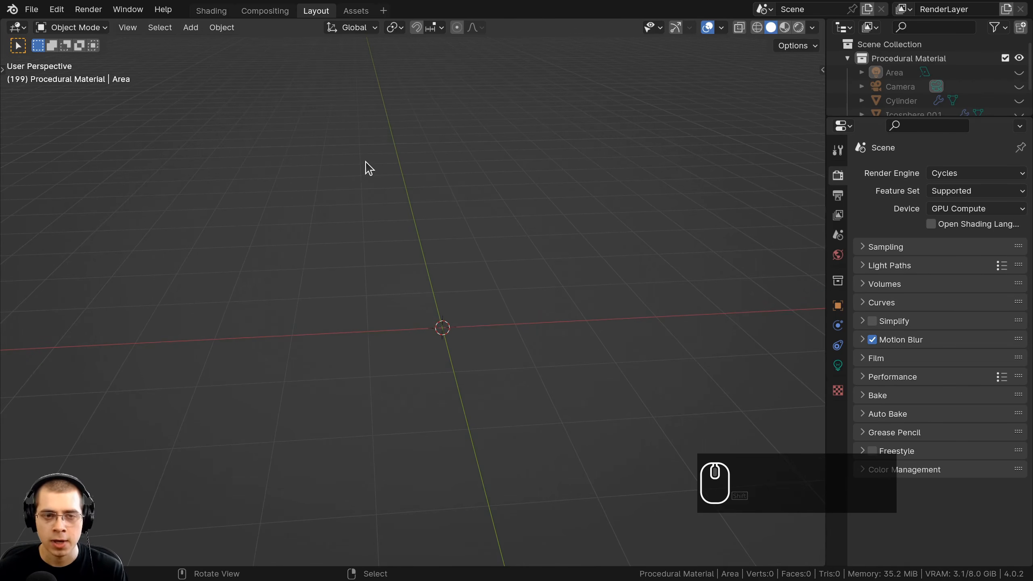
key(shift+a)
mouse_move(351, 180)
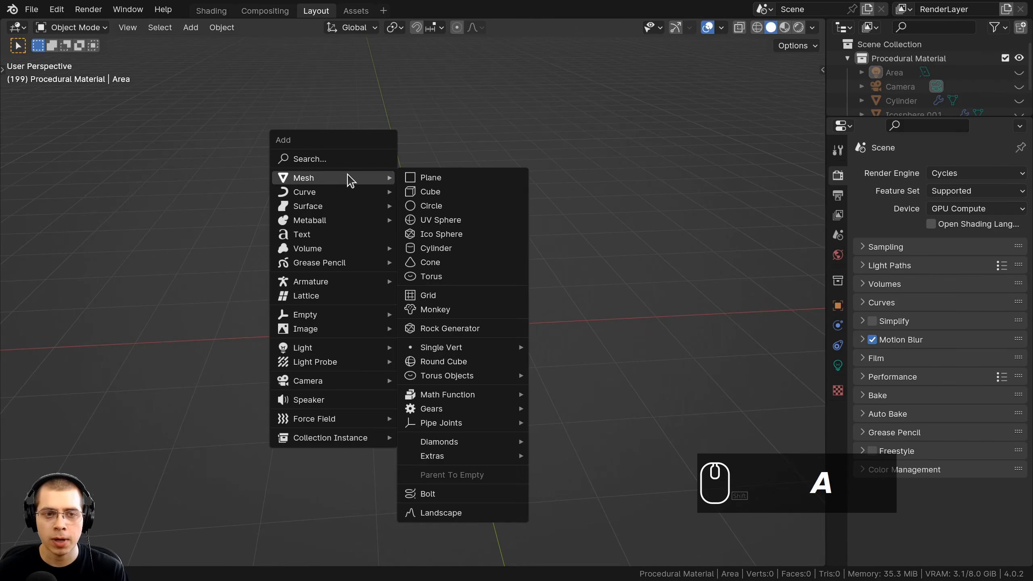
click(452, 234)
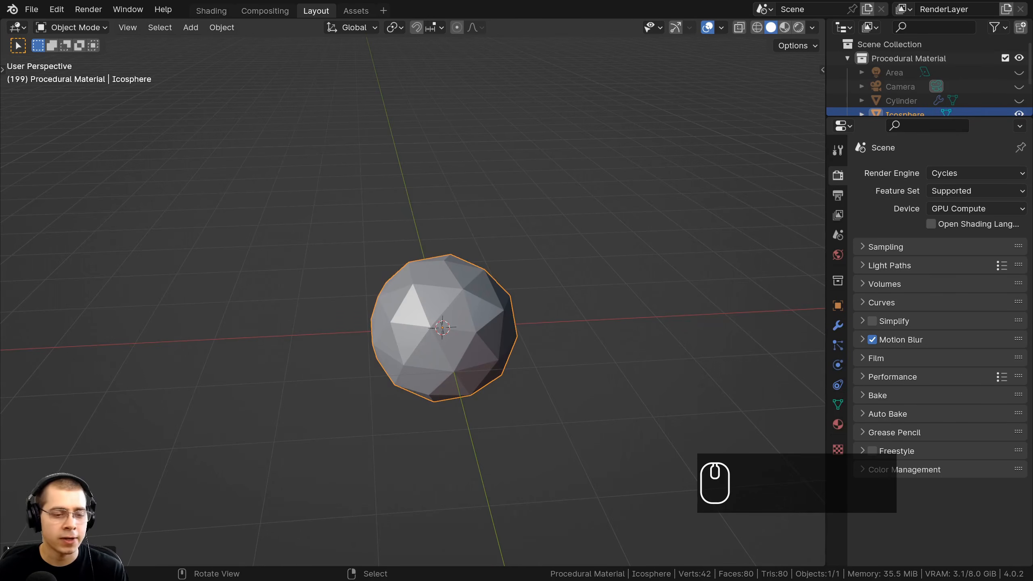
click(12, 550)
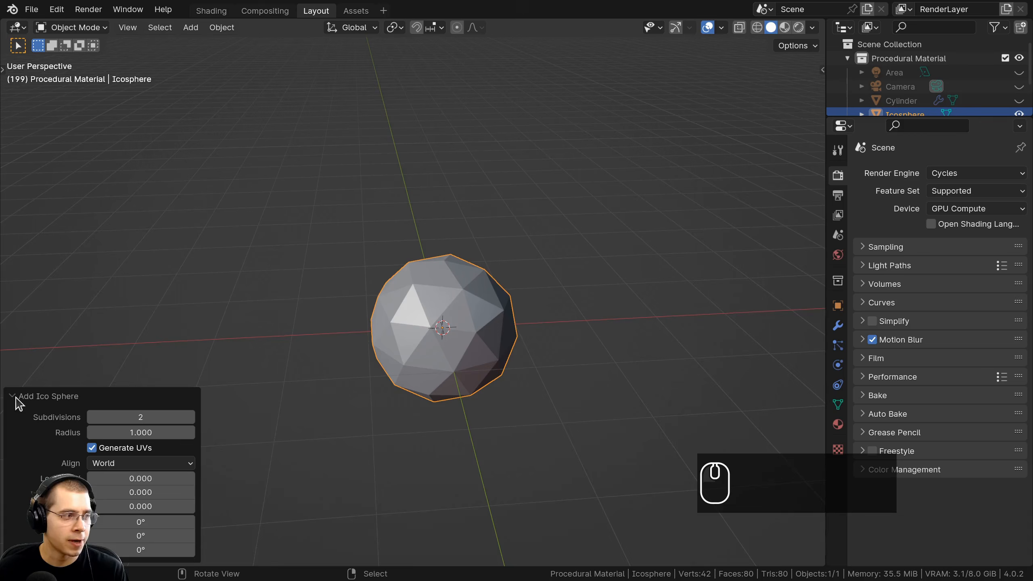
click(190, 417)
click(190, 417)
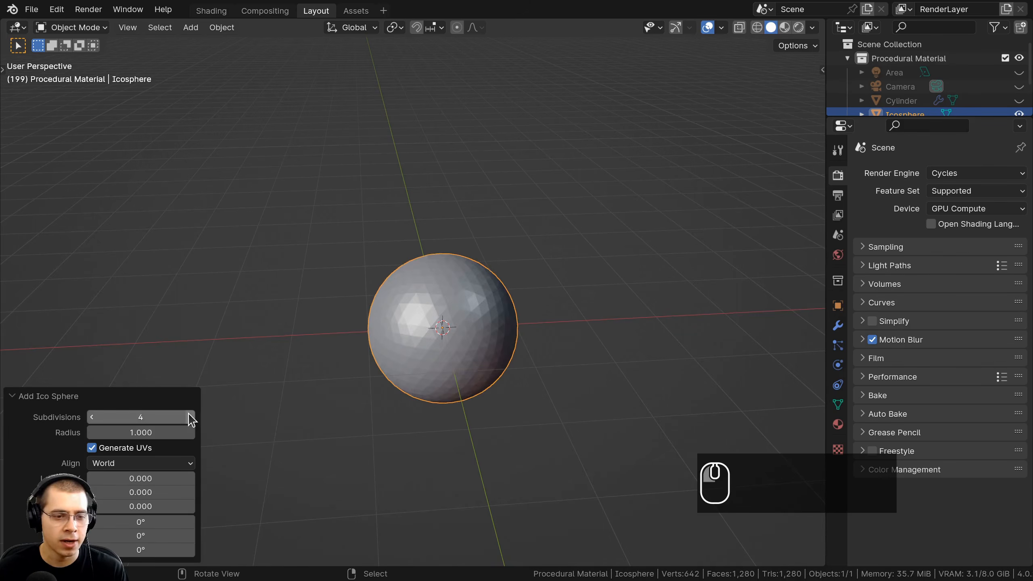
click(190, 418)
scroll(344, 299, up, 5)
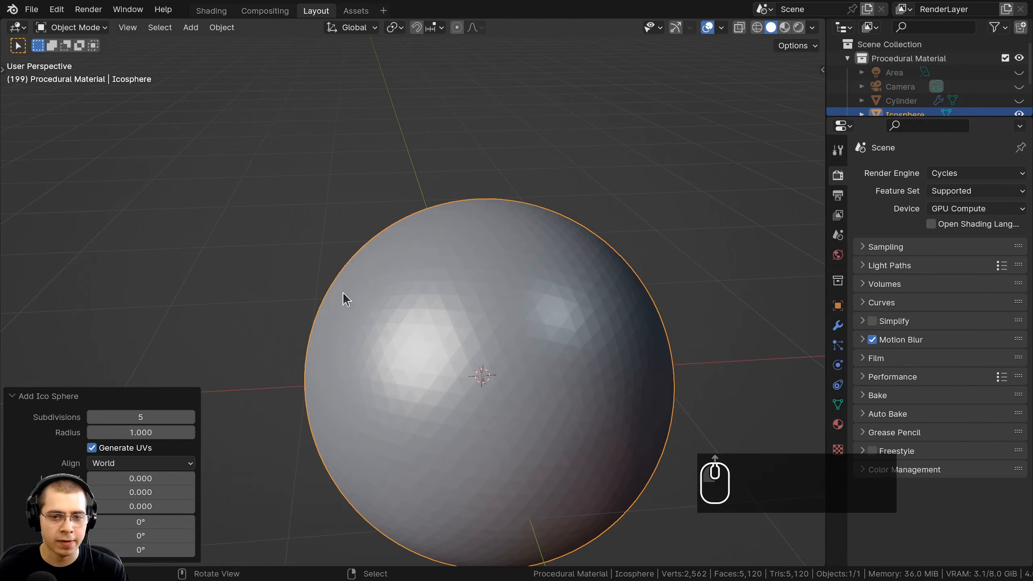
shift+middle_drag(501, 272, 485, 207)
click(19, 396)
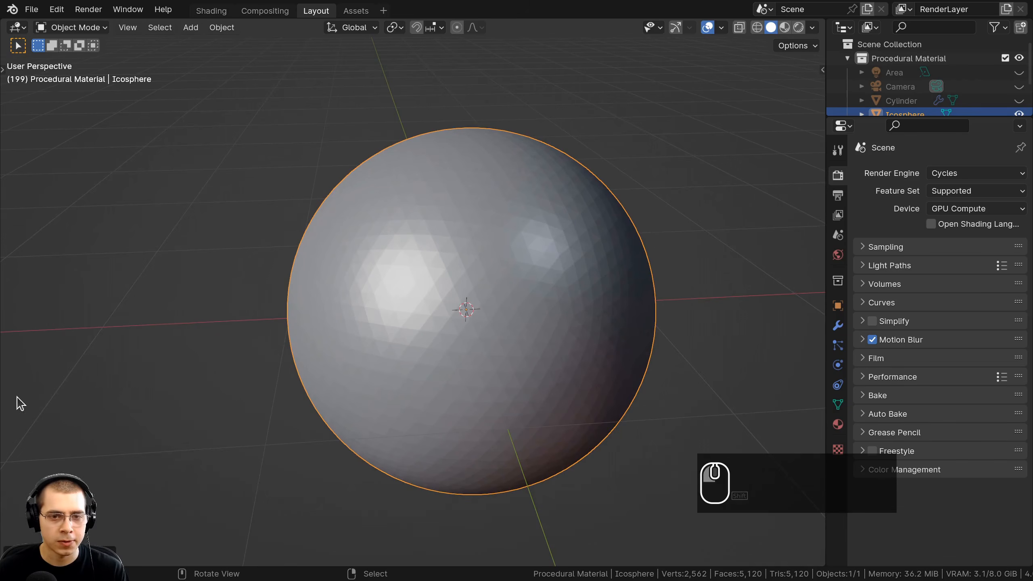
Shade the ico sphere smooth and frame it in the viewport.
shift+middle_drag(417, 235, 410, 233)
shift+middle_drag(468, 202, 436, 200)
key(w)
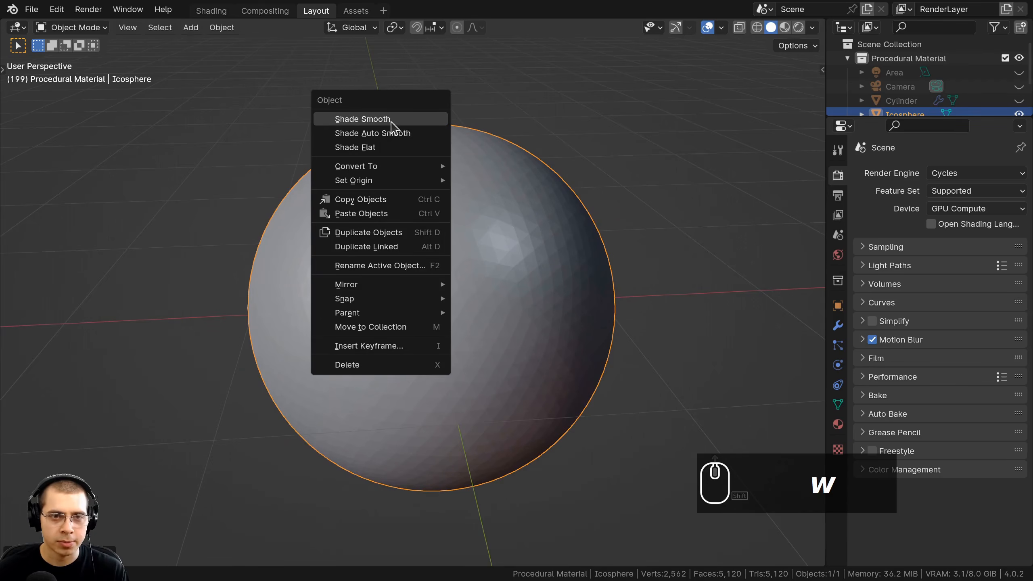
click(383, 122)
middle_drag(472, 285, 443, 272)
key(KP_Decimal)
scroll(443, 272, down, 3)
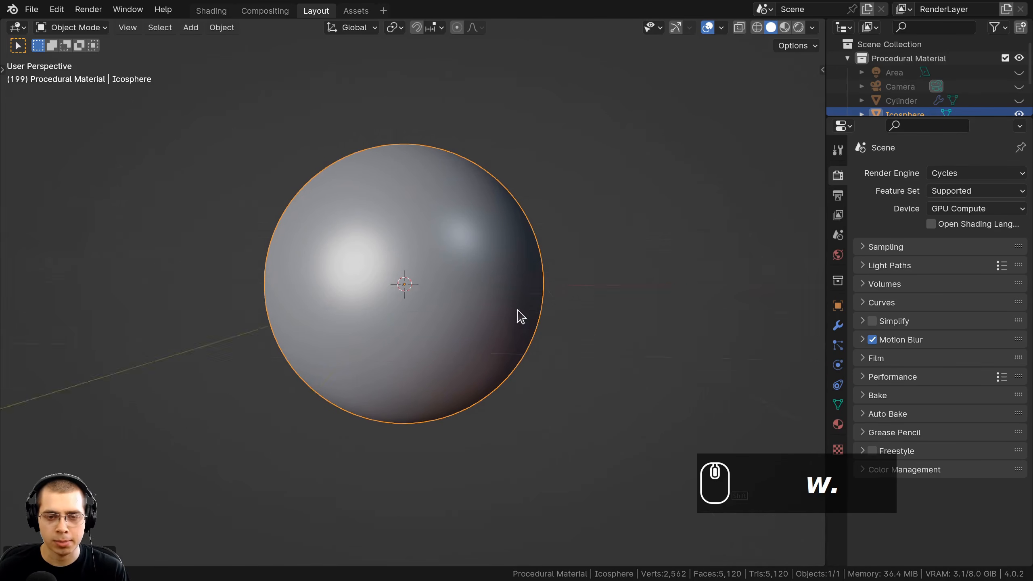
Scale the ico sphere uniformly to 0.2 of its size.
middle_drag(516, 317, 516, 127)
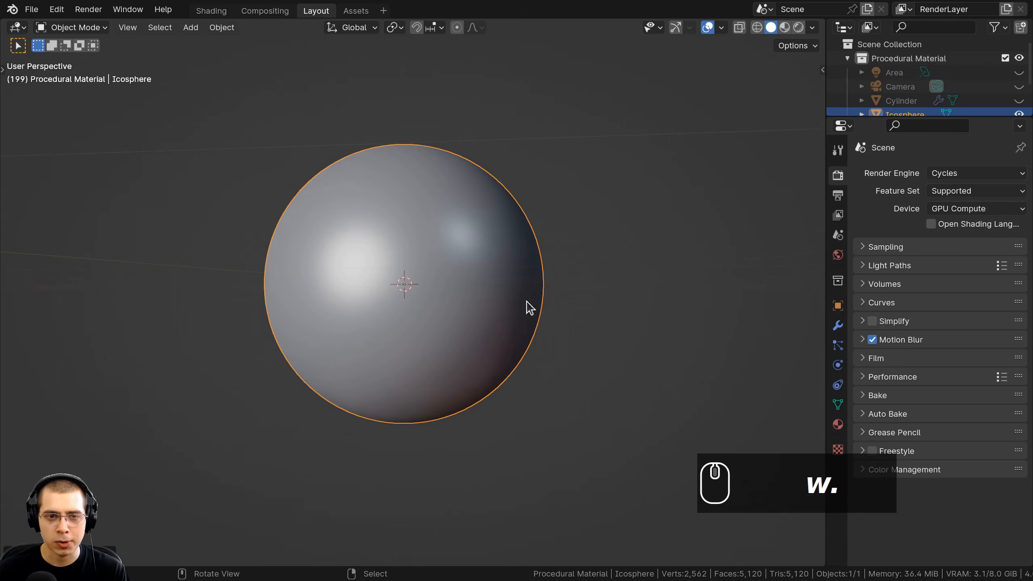
middle_drag(529, 308, 595, 256)
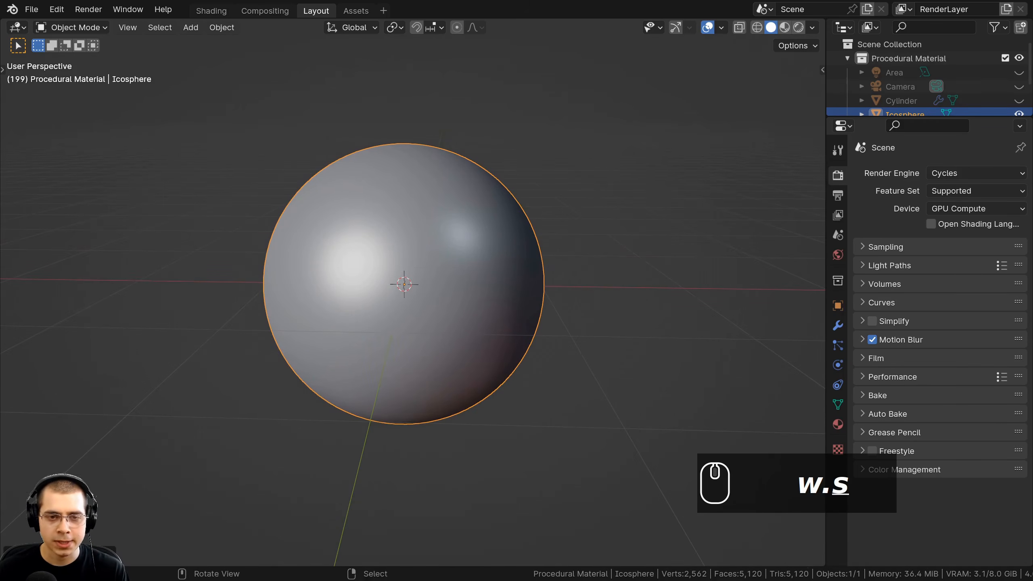
key(s)
key(2)
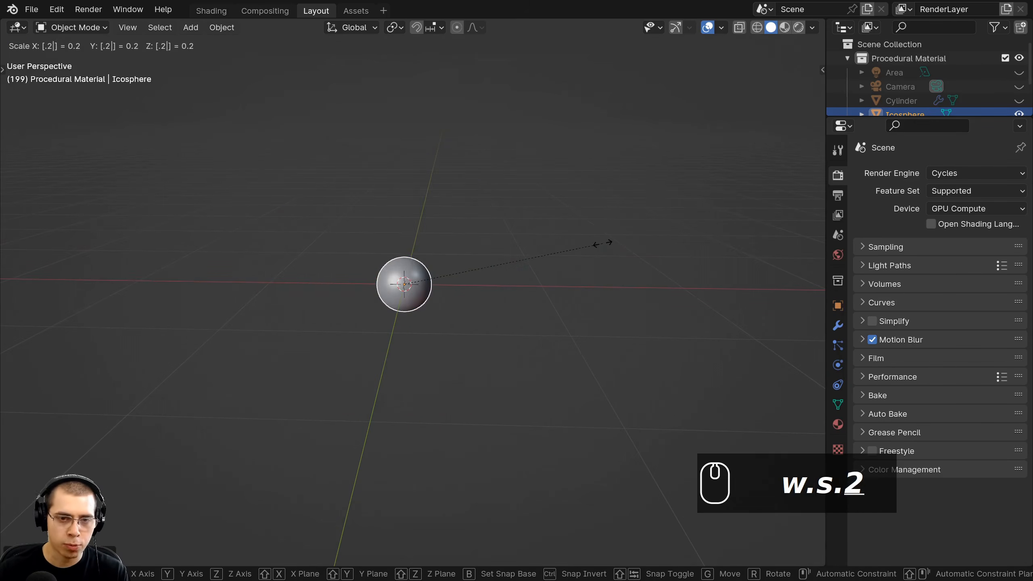
key(Return)
scroll(533, 303, up, 10)
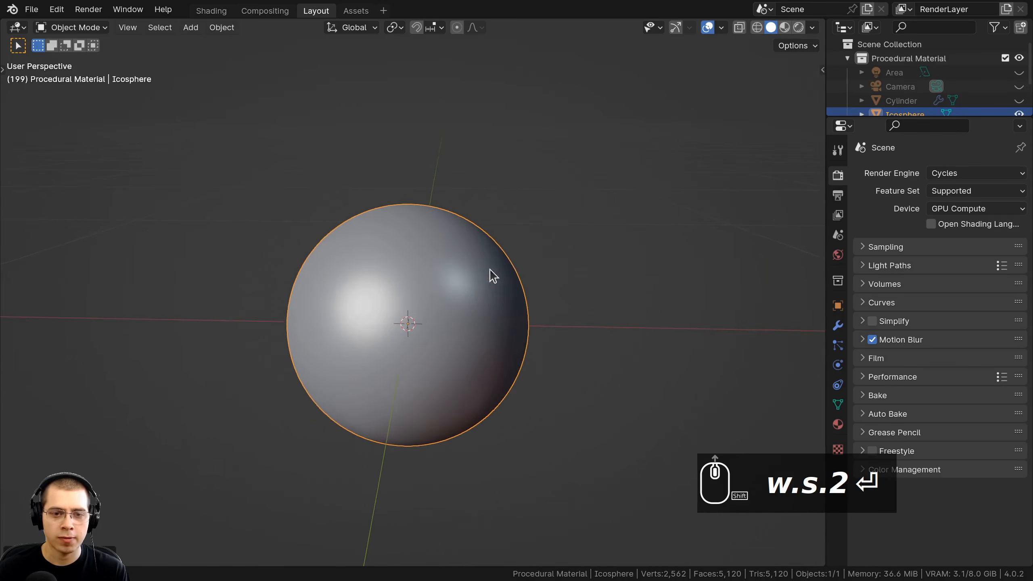
Apply the ico sphere's scale.
key(ctrl+a)
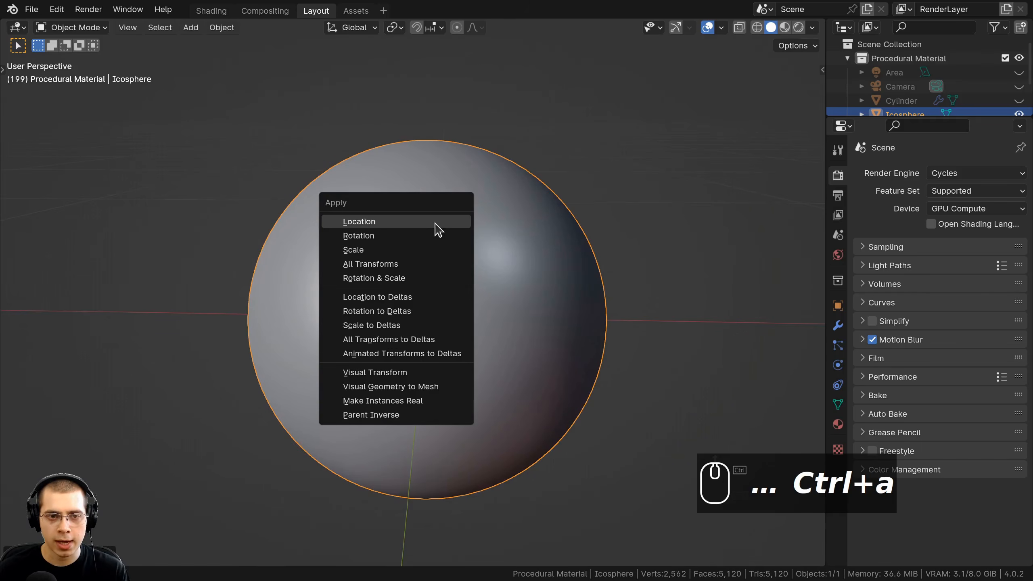
click(386, 251)
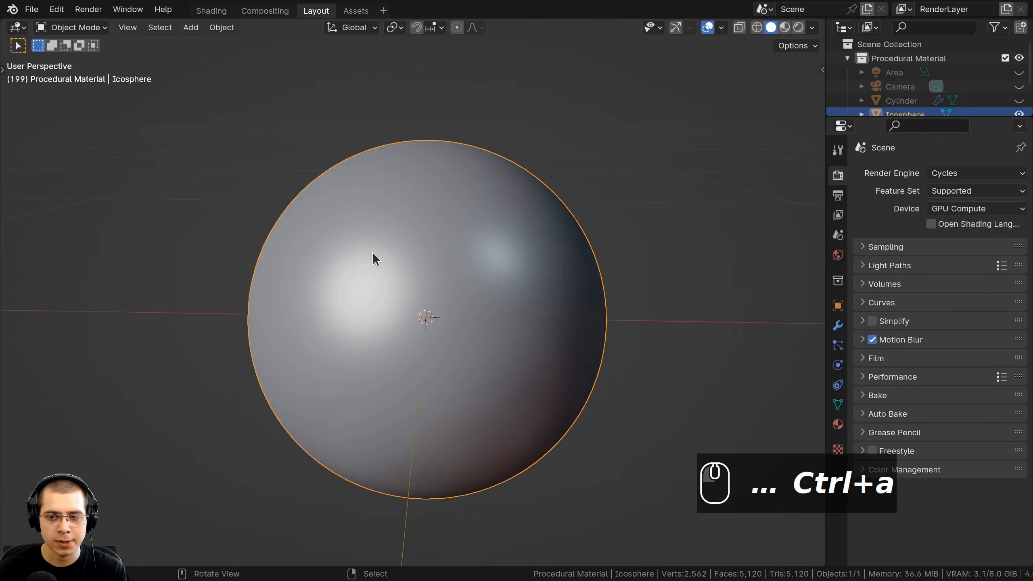
mouse_move(373, 254)
middle_down()
mouse_move(403, 233)
mouse_move(376, 214)
middle_up()
scroll(374, 188, down, 4)
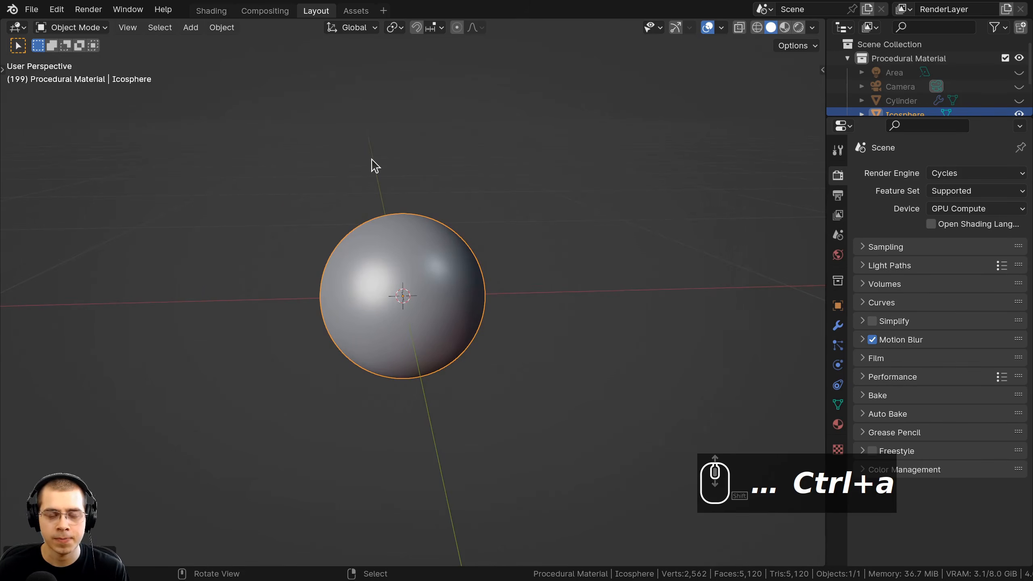
Add a cylinder mesh at the world origin.
key(shift+a)
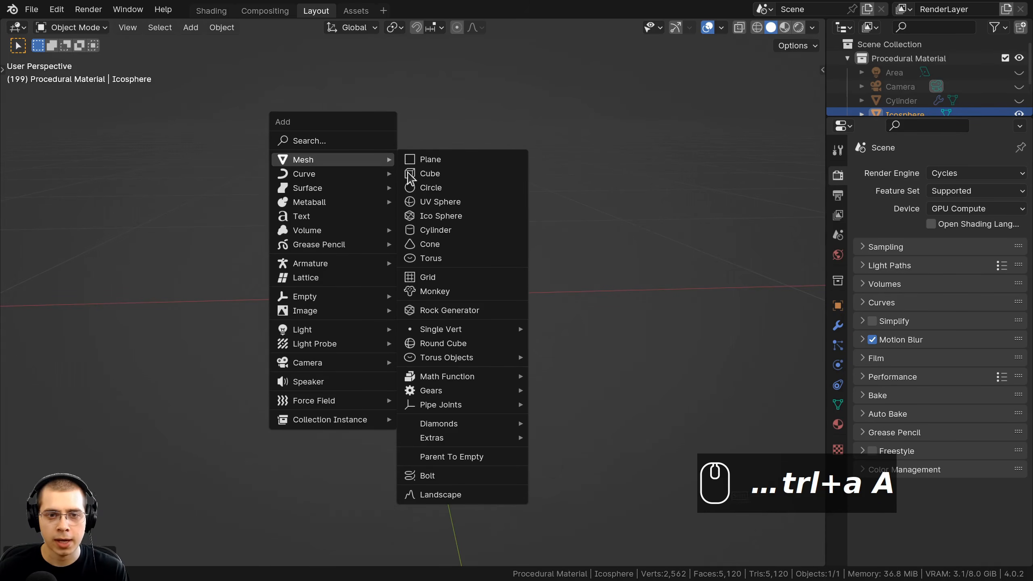
click(448, 230)
scroll(445, 234, down, 5)
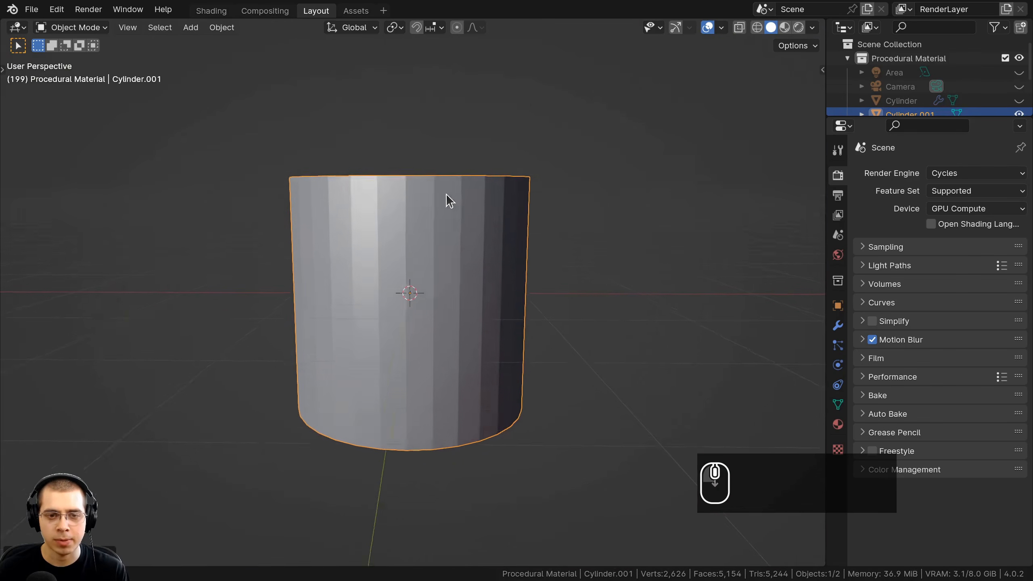
Scale the cylinder down uniformly until it is slightly narrower than the ico sphere.
scroll(651, 187, up, 4)
key(s)
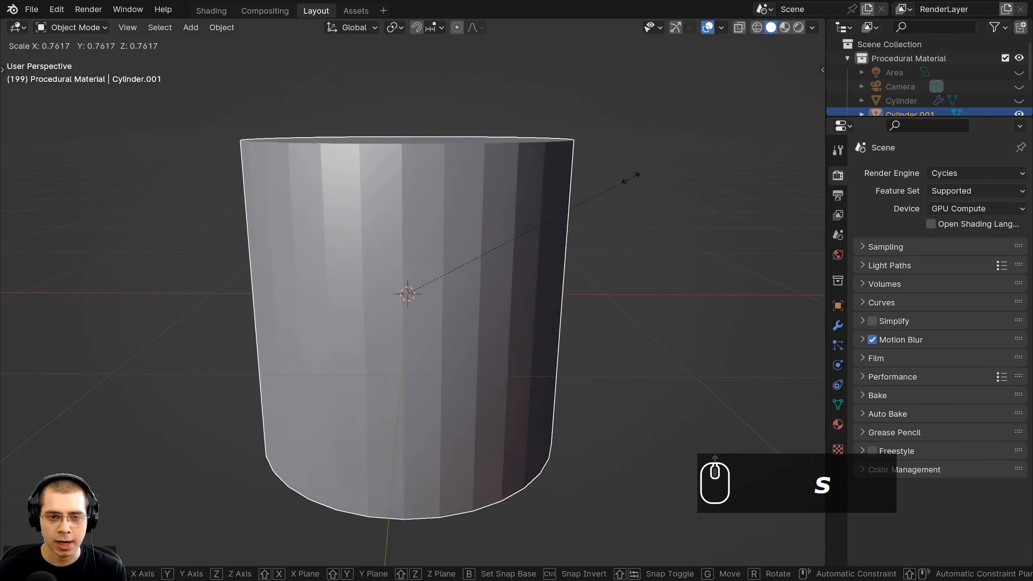
click(464, 268)
key(ctrl+z)
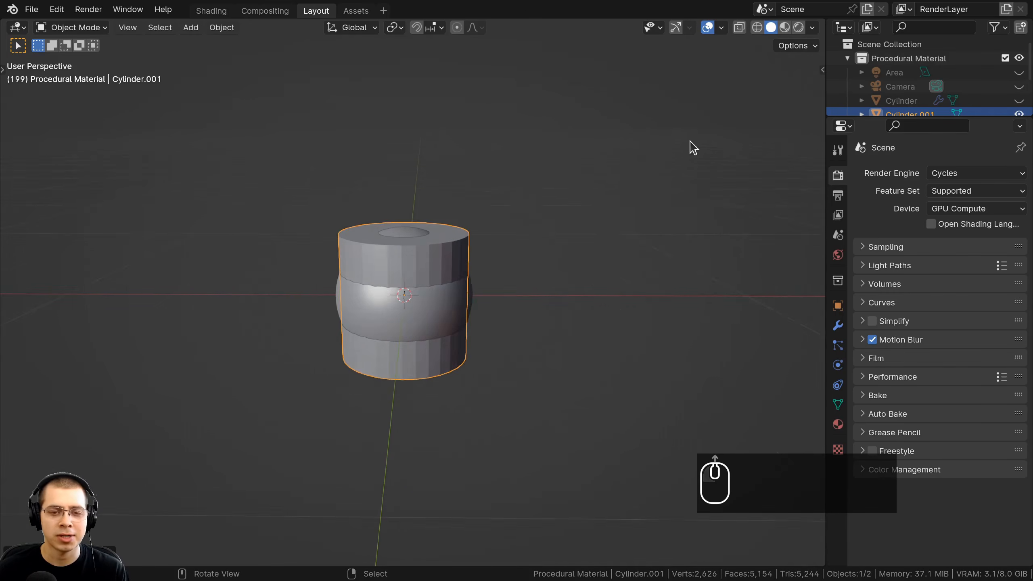
key(s)
click(366, 252)
scroll(358, 246, up, 2)
Move the cylinder along the X axis so that it stands just beside the ico sphere.
key(g)
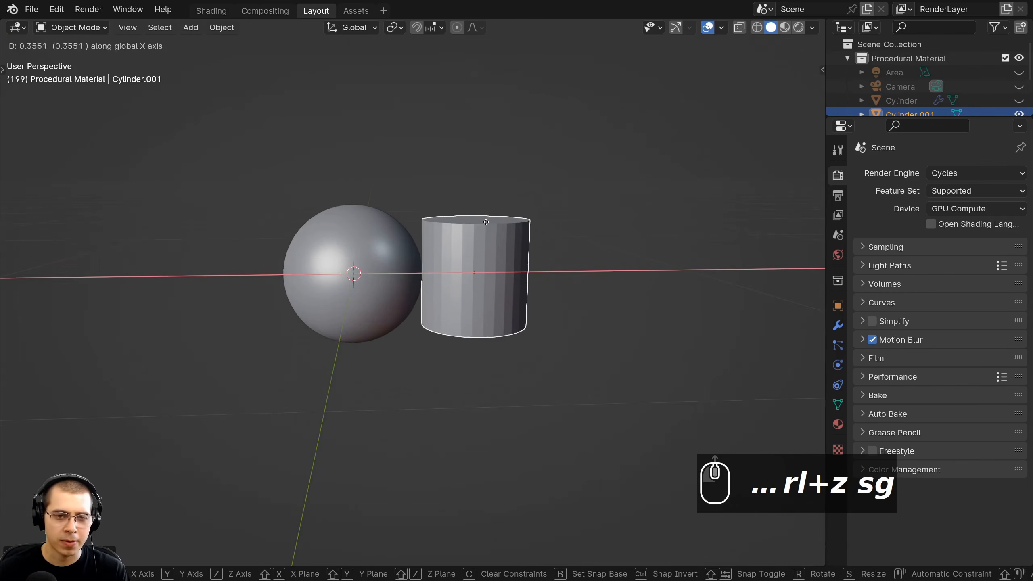
click(534, 242)
key(g)
right_click(535, 241)
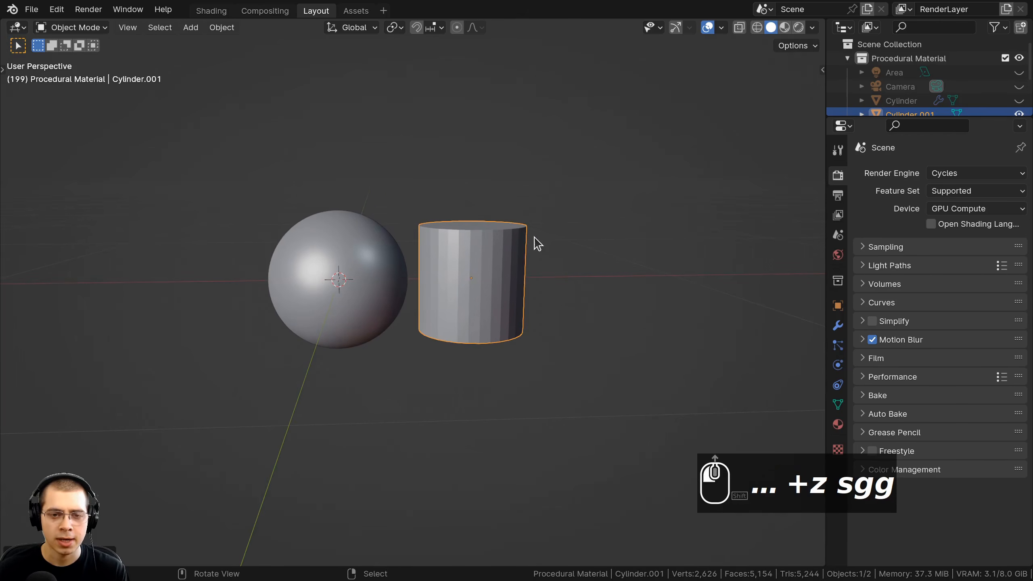
Move the sphere and the cylinder together along the X axis until the world origin lies between them, and deselect both.
shift+click(335, 289)
key(g)
click(266, 279)
scroll(322, 284, up, 1)
shift+middle_drag(263, 273, 358, 297)
key(g)
click(371, 300)
key(alt+a)
In the cylinder's mesh, lower the bottom face along Z and scale it down to taper the shape like a cup.
click(450, 243)
shift+middle_drag(451, 243, 377, 213)
key(Tab)
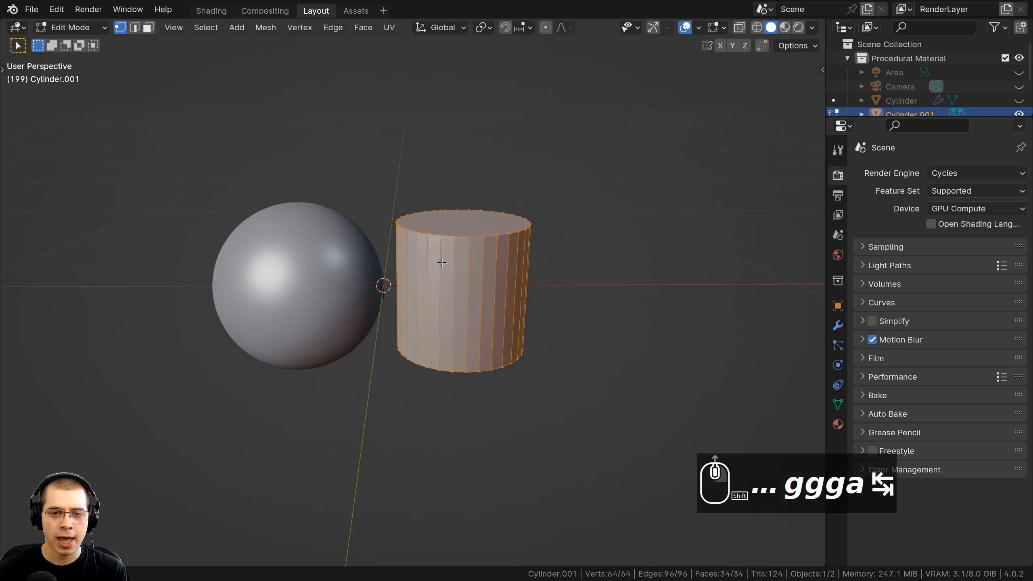
scroll(378, 213, up, 2)
click(149, 28)
middle_drag(419, 367, 602, 322)
click(429, 344)
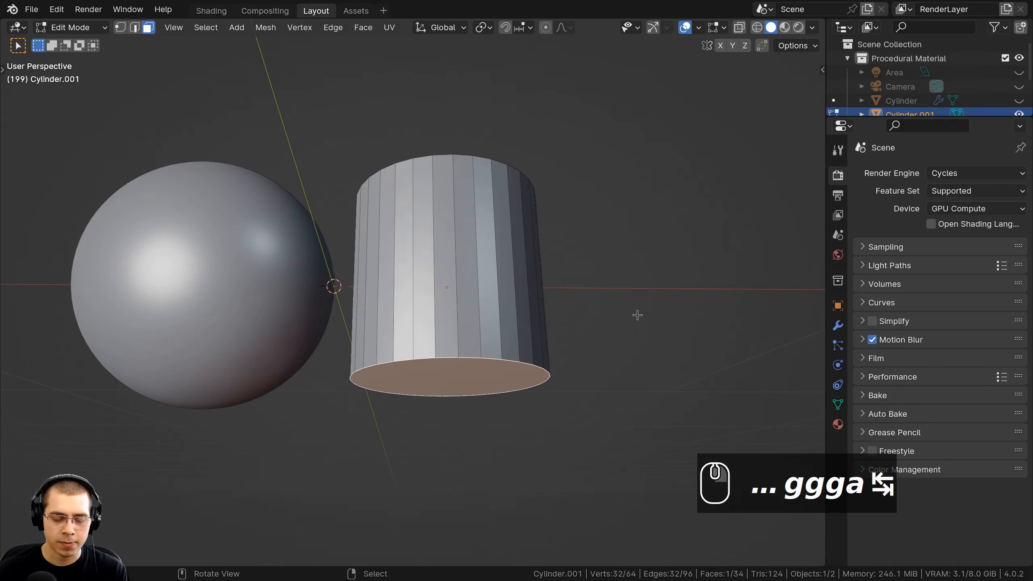
key(g)
key(z)
key(s)
click(570, 305)
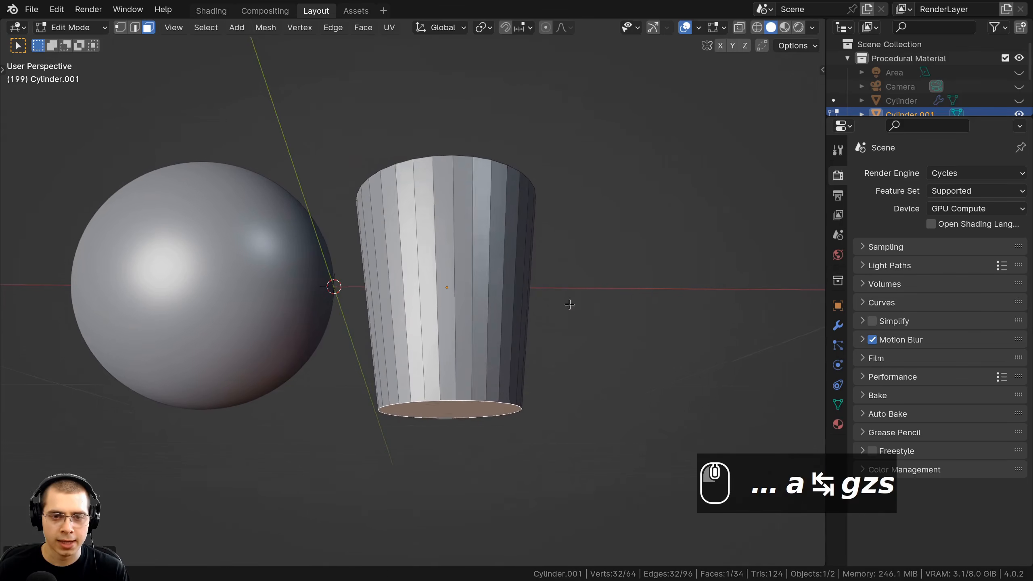
Adjust the height of the cup's narrowed bottom face along the Z axis.
middle_drag(569, 305, 573, 321)
key(g)
key(z)
click(613, 318)
Scale the cup's whole mesh down slightly and shift it up along the Z axis.
key(a)
key(a)
key(s)
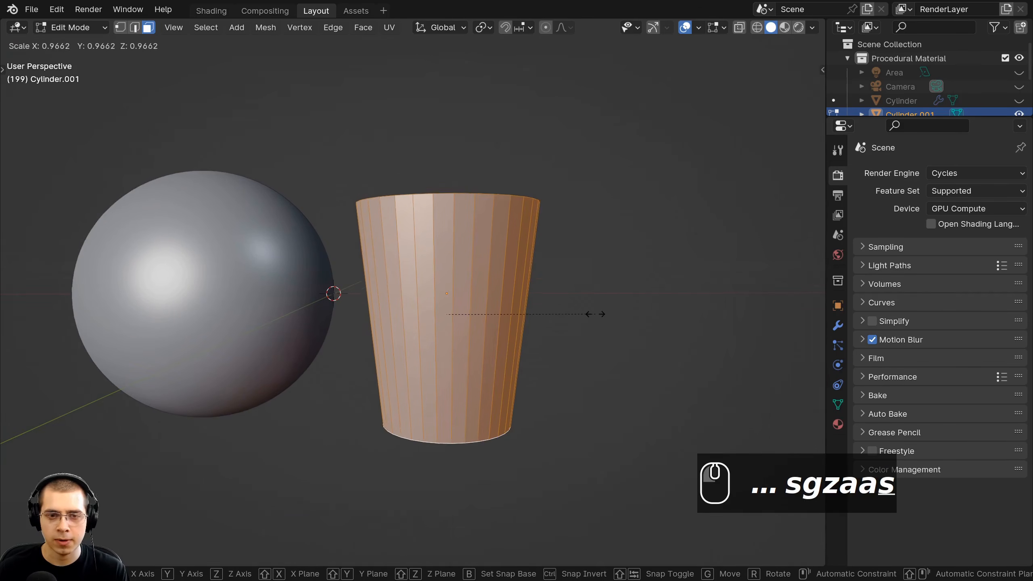
click(585, 313)
key(g)
key(z)
click(582, 295)
Delete the cup's top face to open it, and return to Object Mode.
scroll(480, 279, down, 5)
middle_drag(479, 279, 452, 325)
scroll(394, 236, up, 4)
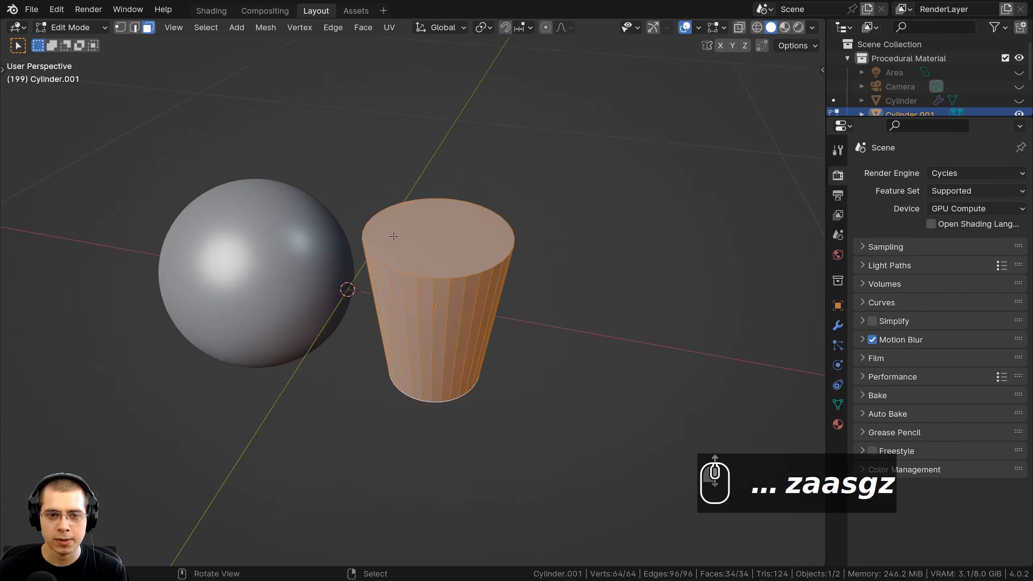
click(394, 236)
scroll(432, 220, up, 2)
key(x)
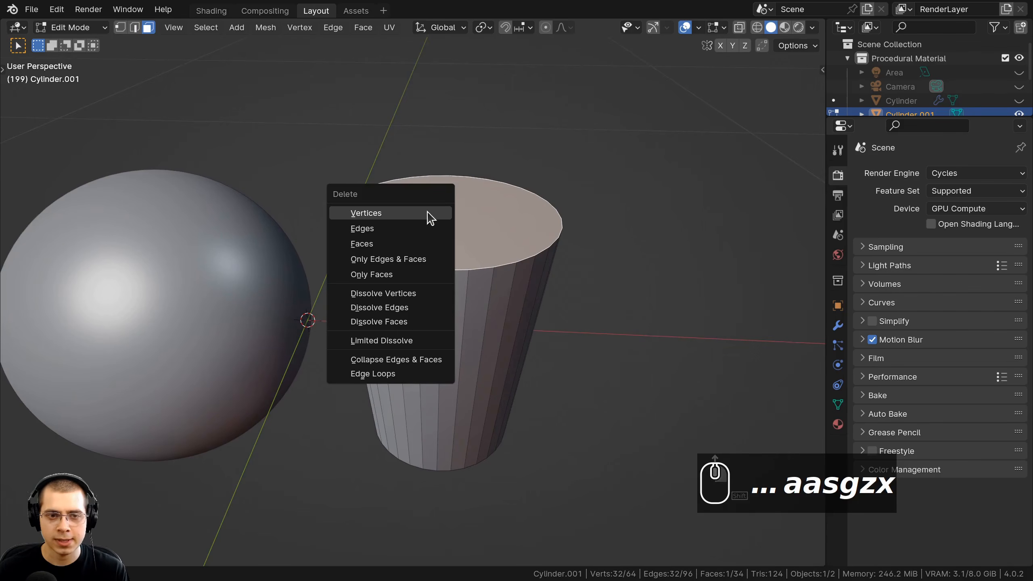
click(376, 244)
middle_drag(394, 238, 408, 185)
scroll(414, 236, up, 2)
key(Tab)
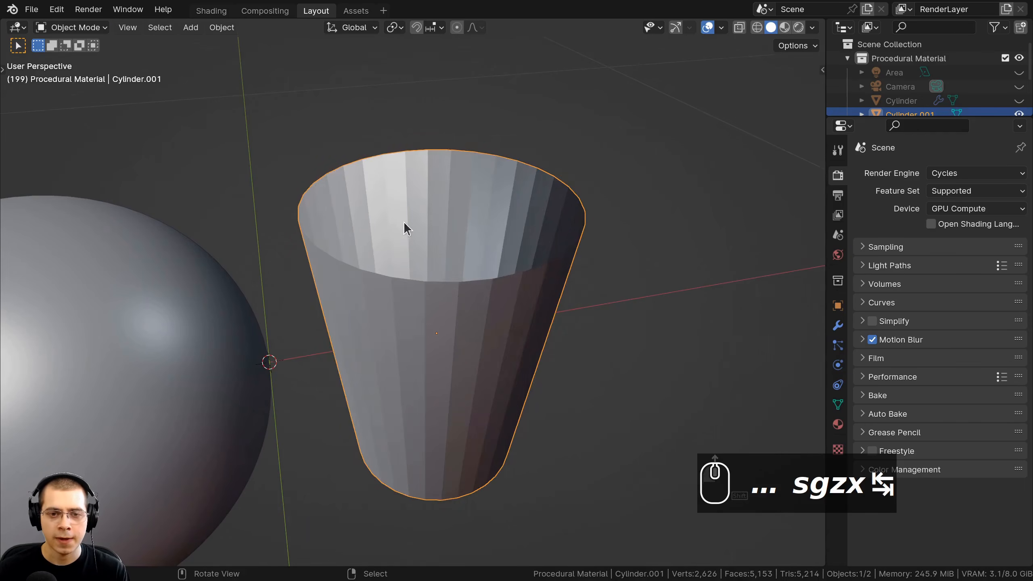
Shade the cup smooth.
scroll(404, 222, up, 2)
key(w)
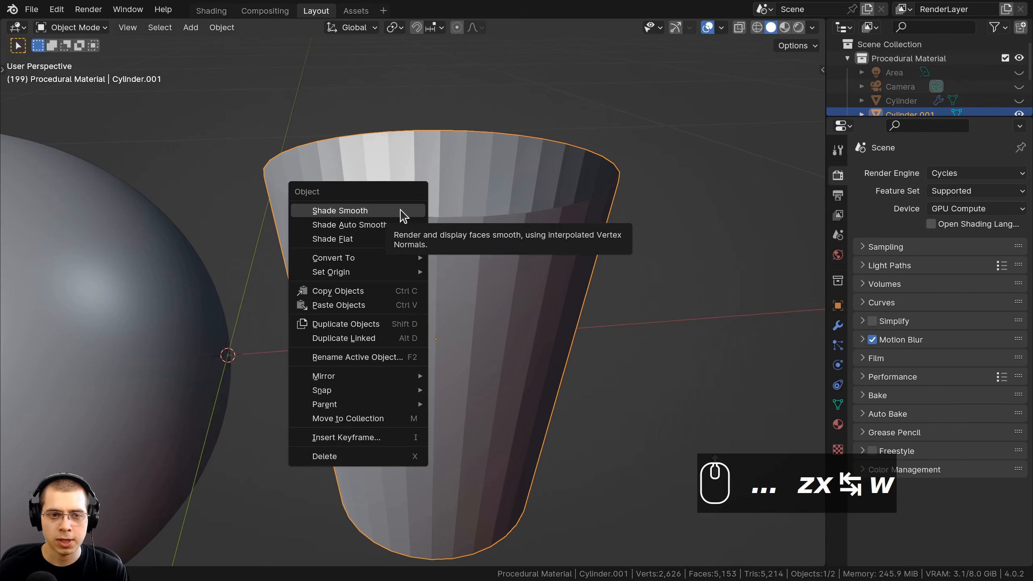
click(402, 215)
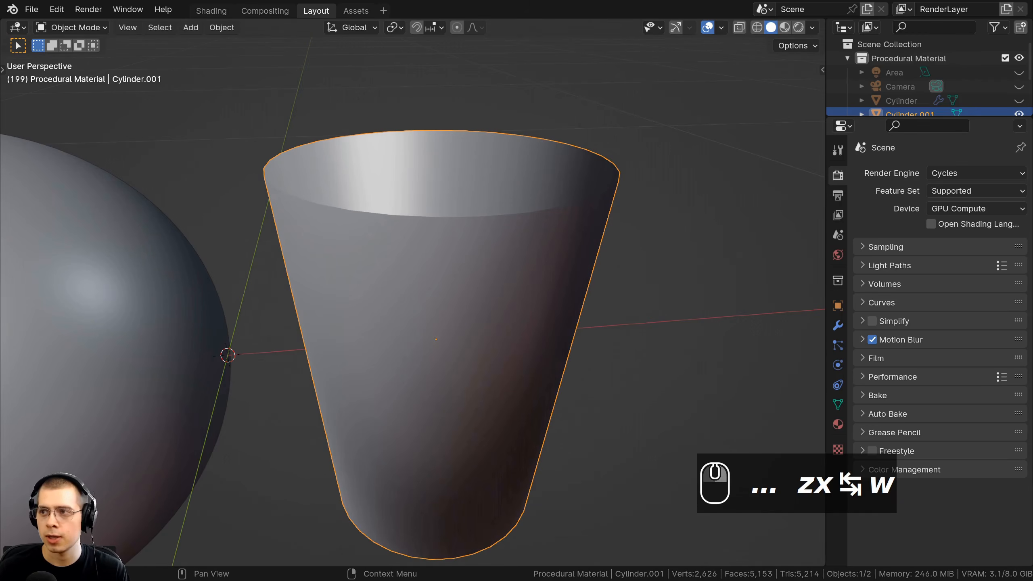
Examine the cup's smooth shading, open rim, inside and underside from several angles.
middle_drag(526, 215, 526, 252)
shift+middle_drag(526, 253, 538, 241)
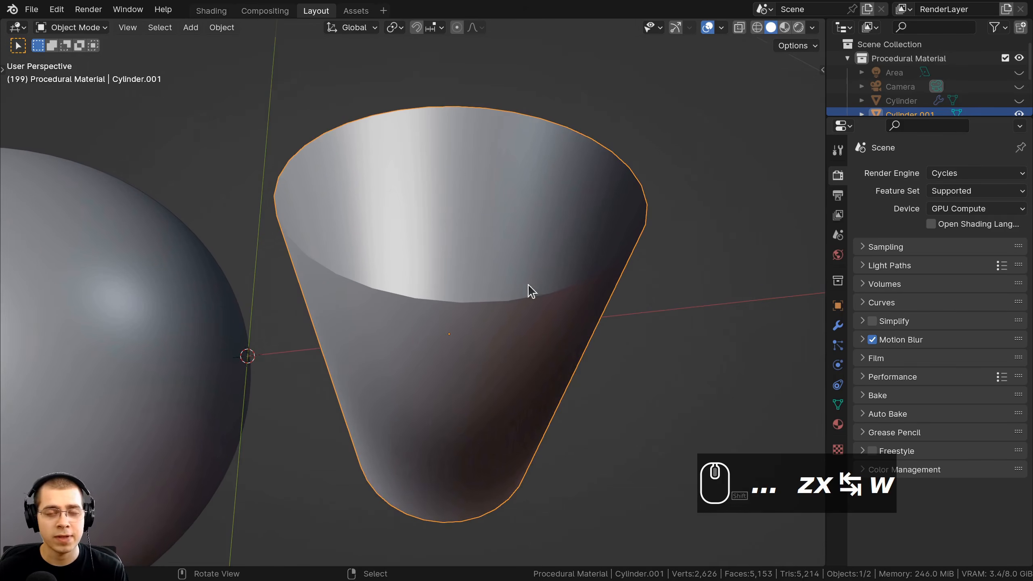
middle_drag(528, 284, 495, 284)
scroll(495, 305, up, 1)
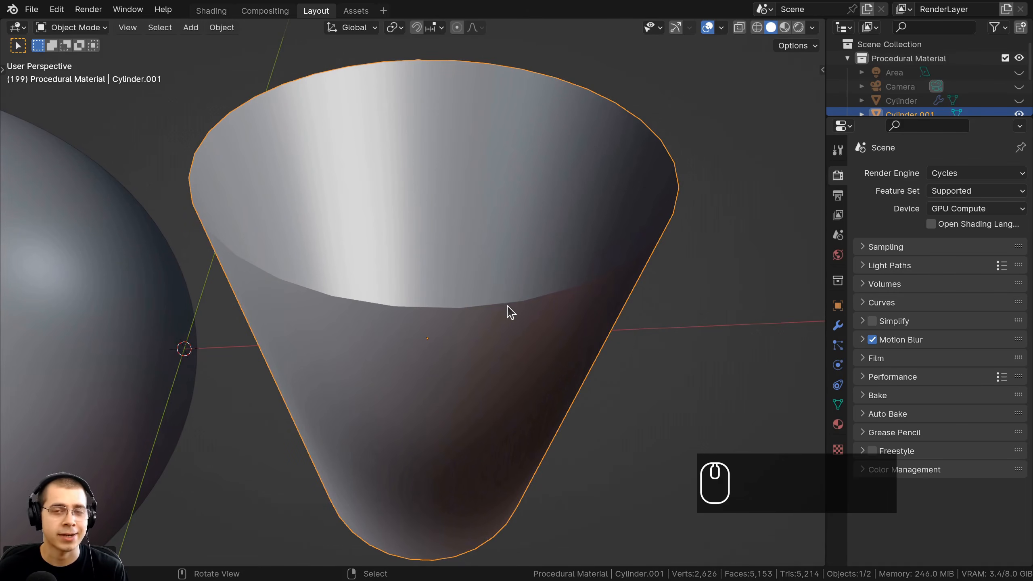
middle_drag(514, 313, 431, 211)
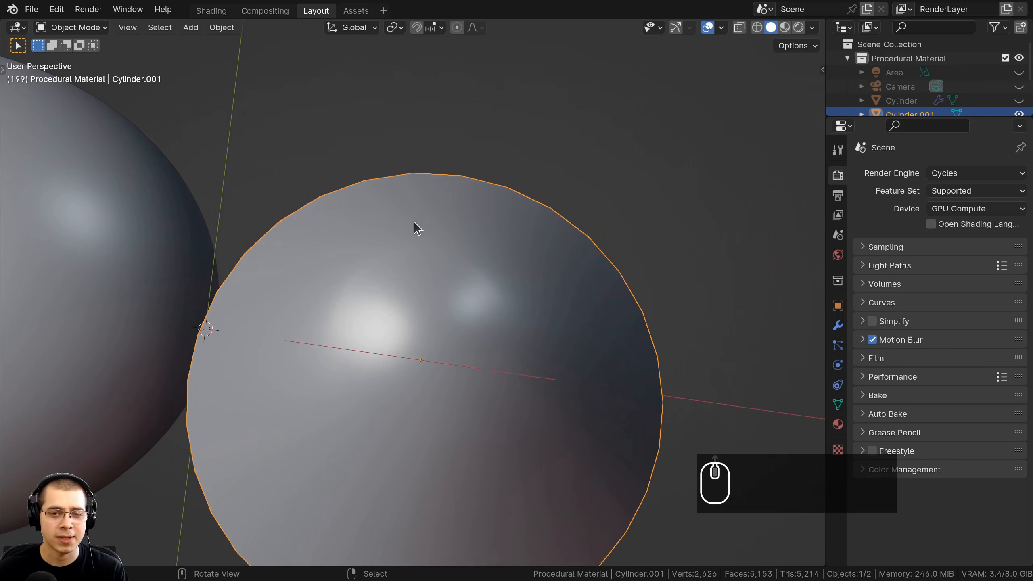
scroll(431, 182, down, 3)
middle_drag(425, 253, 461, 175)
middle_drag(462, 175, 500, 161)
scroll(558, 151, up, 2)
scroll(558, 151, down, 3)
scroll(563, 151, up, 3)
scroll(563, 150, up, 1)
scroll(478, 200, down, 4)
middle_drag(458, 235, 406, 362)
shift+middle_drag(406, 362, 321, 344)
scroll(339, 320, up, 5)
shift+middle_drag(342, 309, 449, 341)
Add a Solidify modifier to the cup.
click(838, 325)
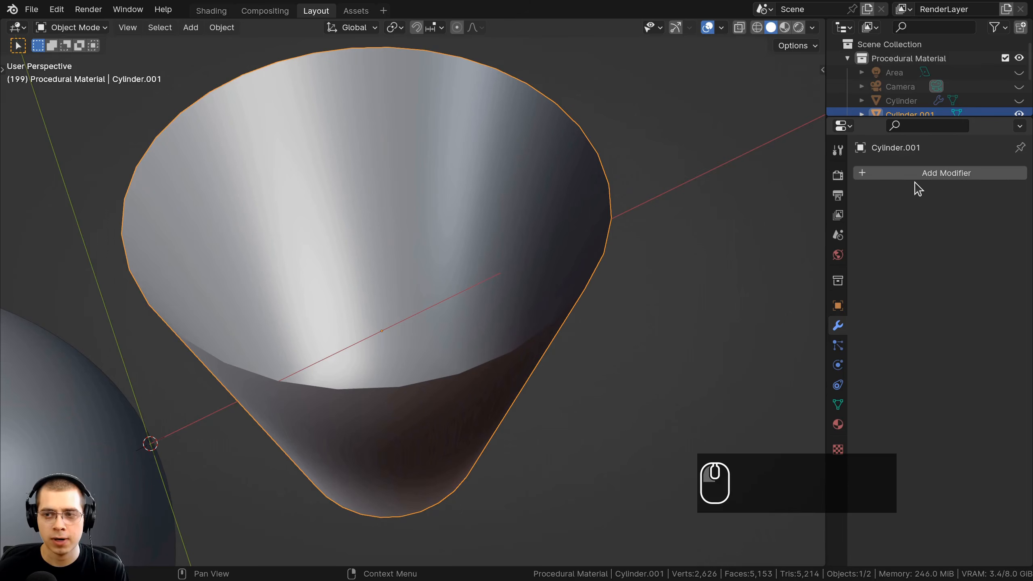
click(888, 179)
text(sol)
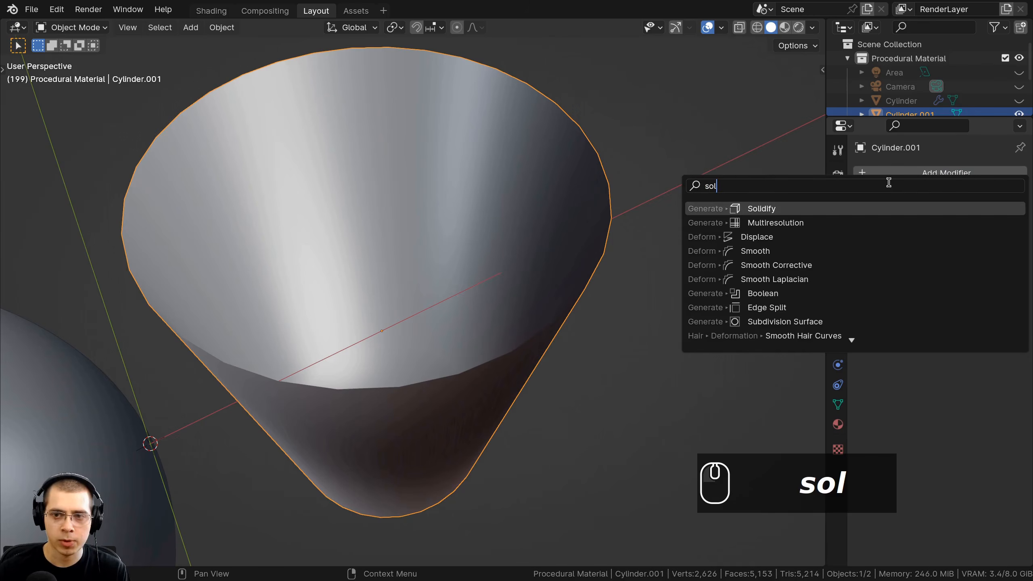
click(758, 209)
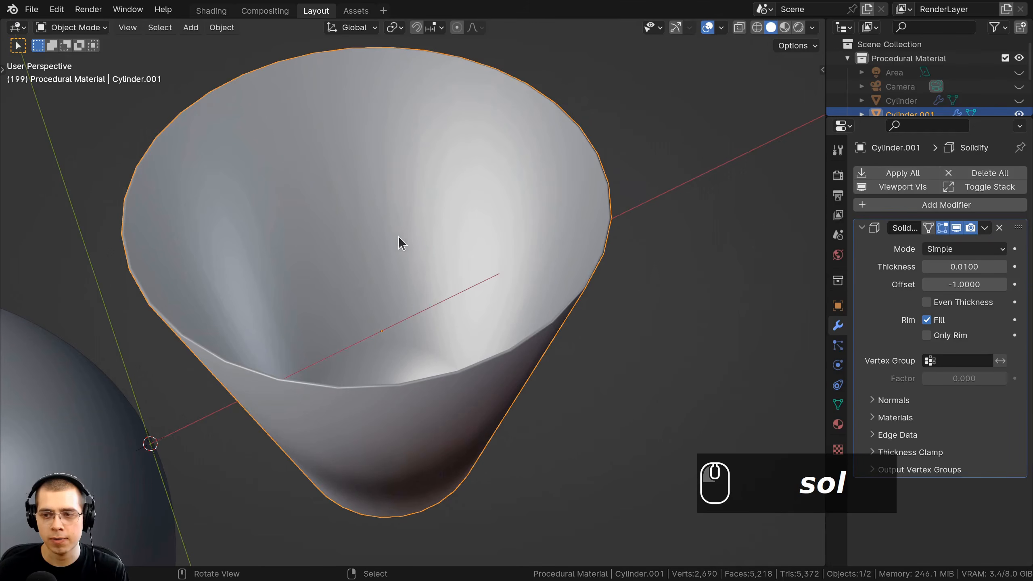
Try a thicker cup wall with a Solidify Thickness of 0.0433.
shift+drag(965, 267, 1027, 267)
middle_drag(443, 245, 423, 211)
scroll(424, 197, down, 3)
key(ctrl+z)
scroll(420, 160, up, 3)
Apply the cup's scale and set its Solidify Thickness to 0.0051.
key(ctrl+a)
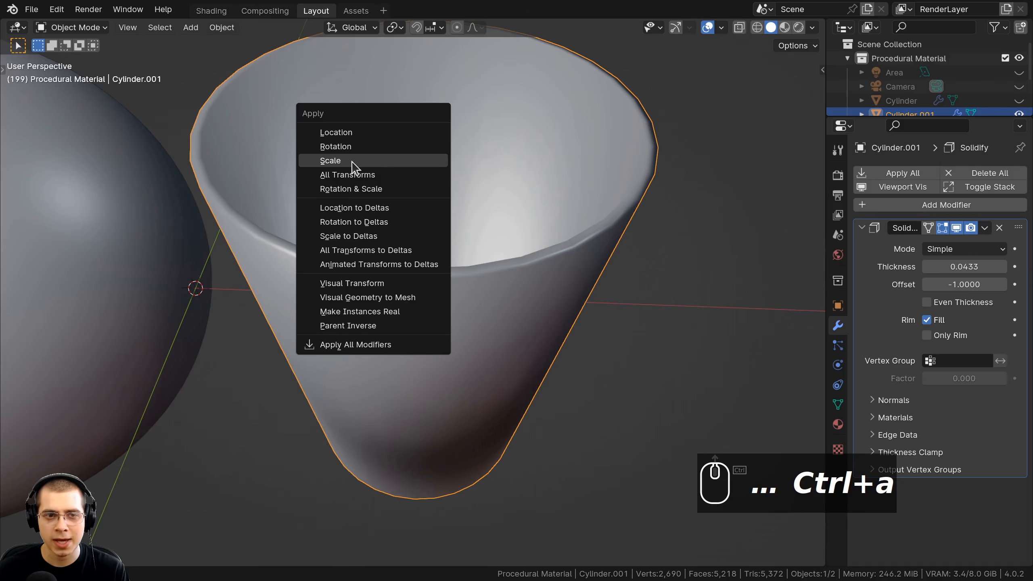
click(340, 161)
mouse_move(408, 92)
middle_down()
mouse_move(623, 289)
mouse_move(597, 190)
middle_up()
shift+drag(976, 267, 886, 267)
Add a Solidify modifier to the ico sphere.
scroll(484, 316, down, 5)
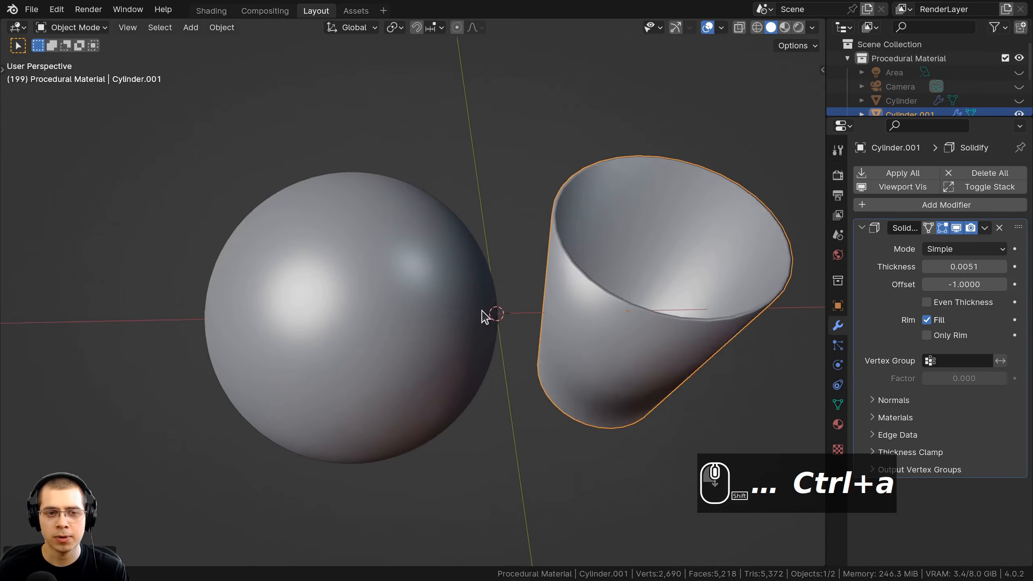
click(415, 282)
middle_drag(415, 282, 545, 256)
scroll(537, 273, up, 8)
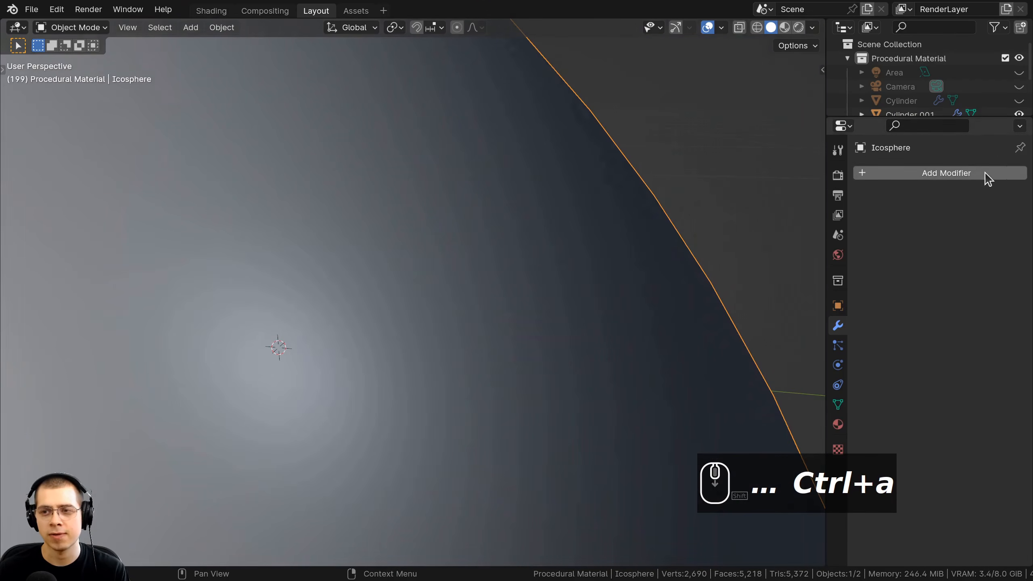
click(987, 174)
text(sol)
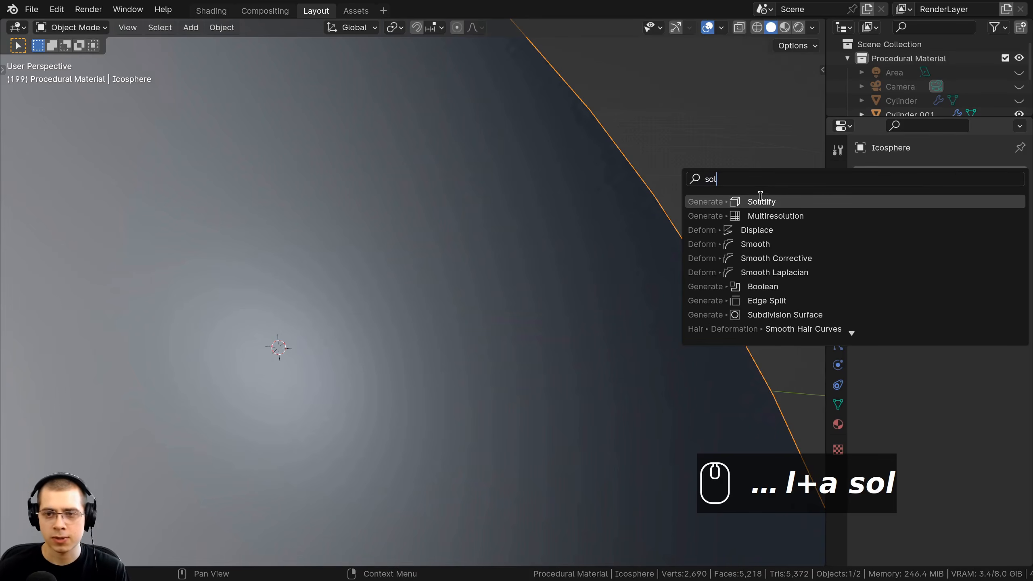
click(752, 202)
scroll(628, 276, down, 4)
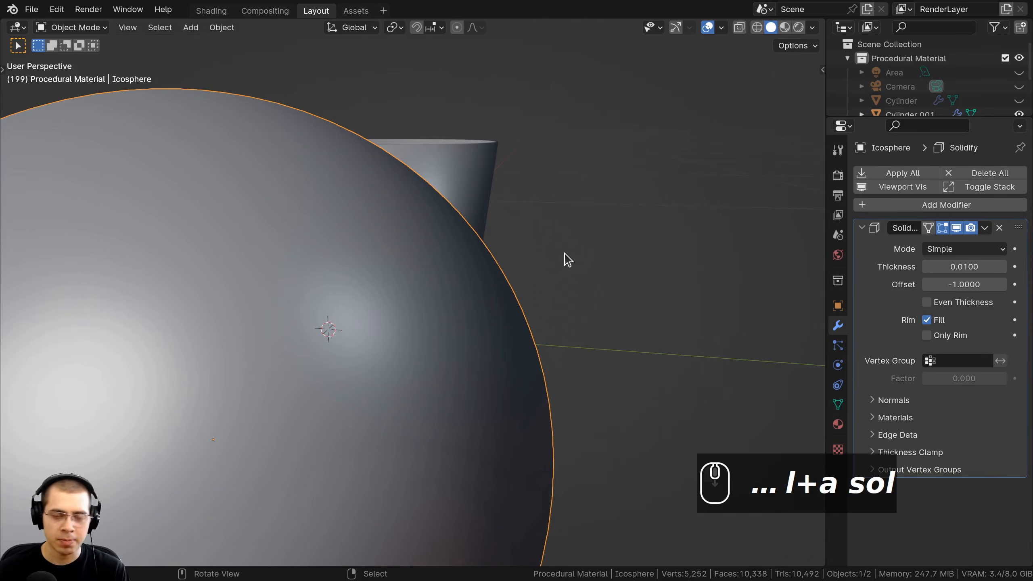
Set the ico sphere's Solidify Thickness to 0.0034, judging the shell in wireframe shading before returning to solid shading.
key(z)
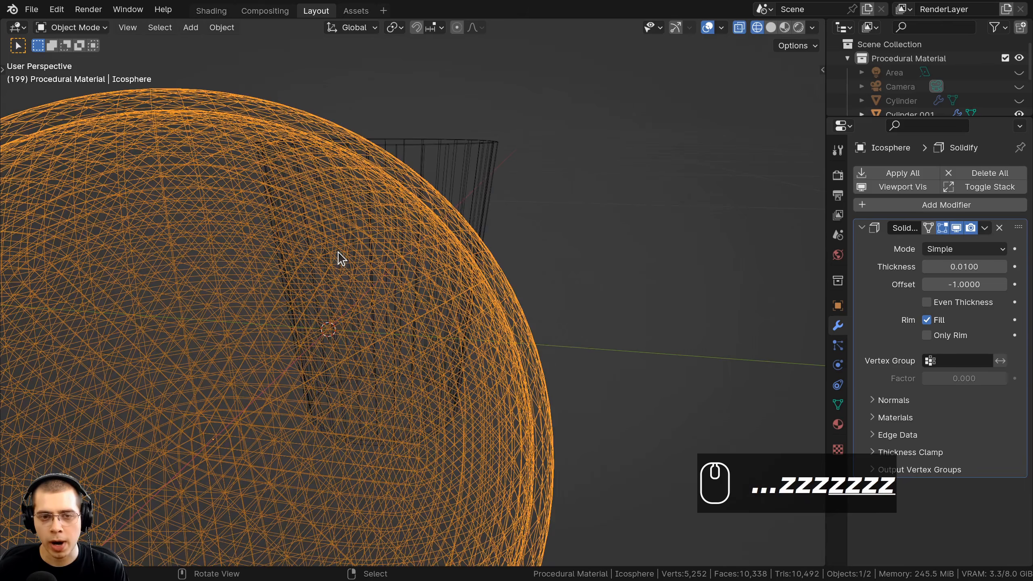
shift+middle_drag(521, 159, 358, 265)
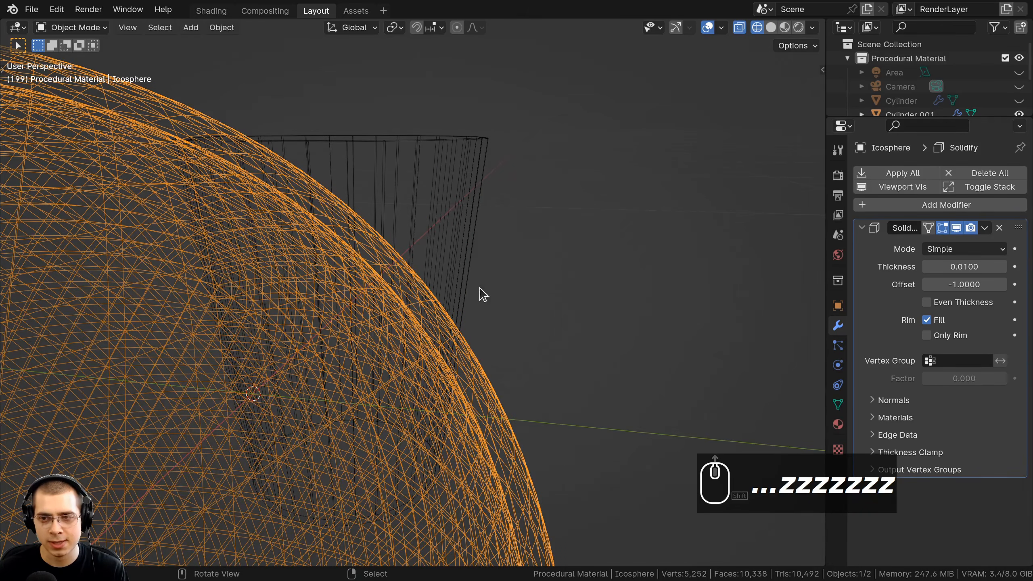
shift+drag(964, 267, 958, 268)
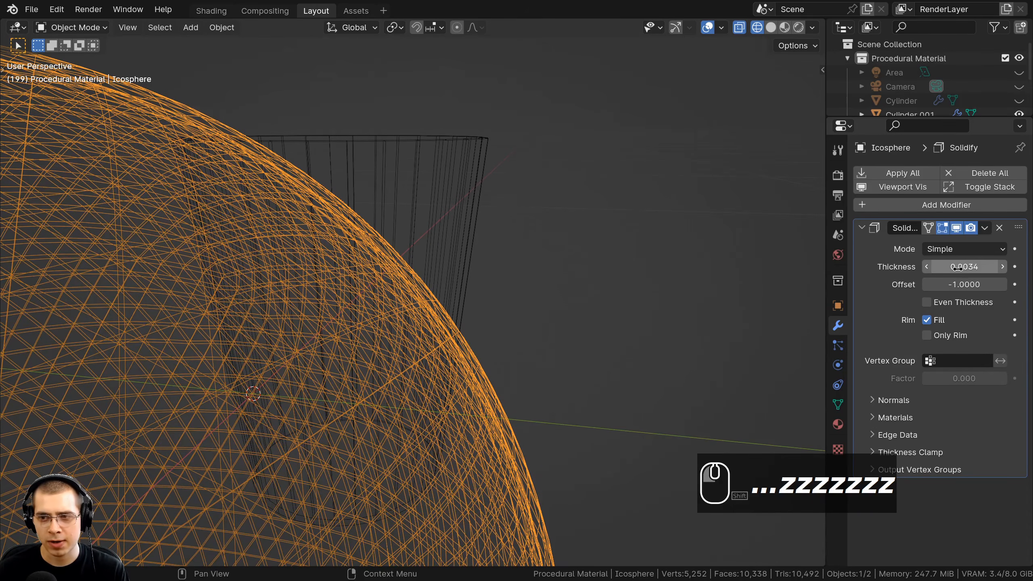
mouse_move(563, 337)
middle_down()
mouse_move(512, 335)
mouse_move(519, 302)
mouse_move(498, 277)
middle_up()
key(shift+z)
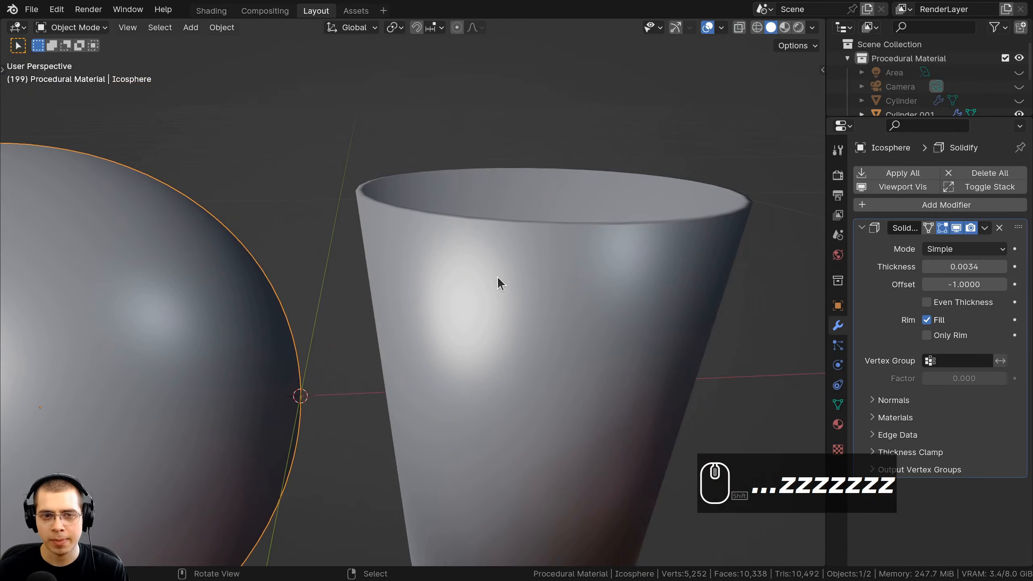
Add a Bevel modifier to the cup after its Solidify modifier.
right_click(498, 277)
shift+middle_drag(511, 335, 450, 303)
scroll(662, 399, down, 1)
scroll(516, 177, up, 2)
middle_drag(490, 259, 432, 210)
shift+middle_drag(432, 210, 428, 320)
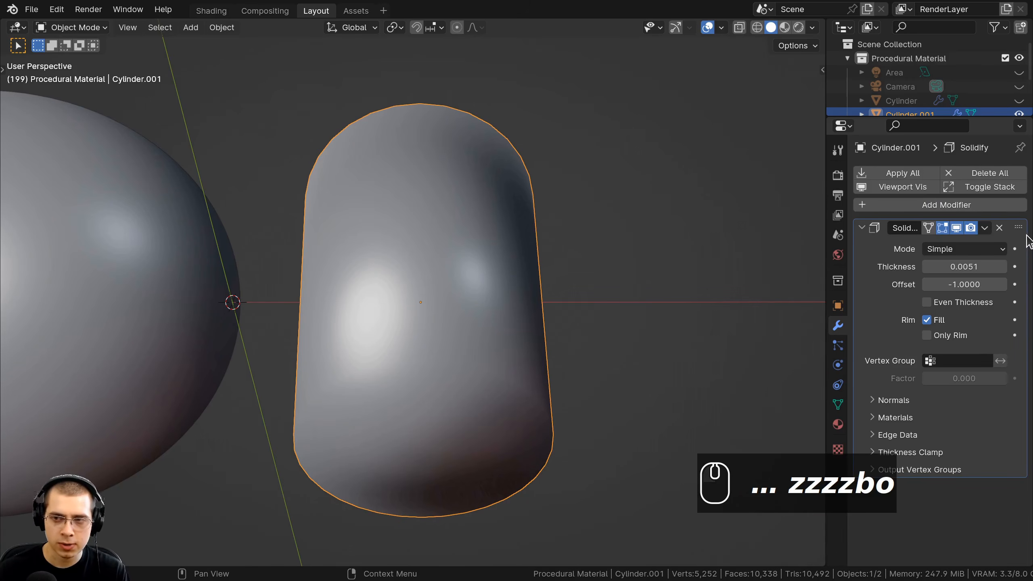
click(918, 204)
text(bec)
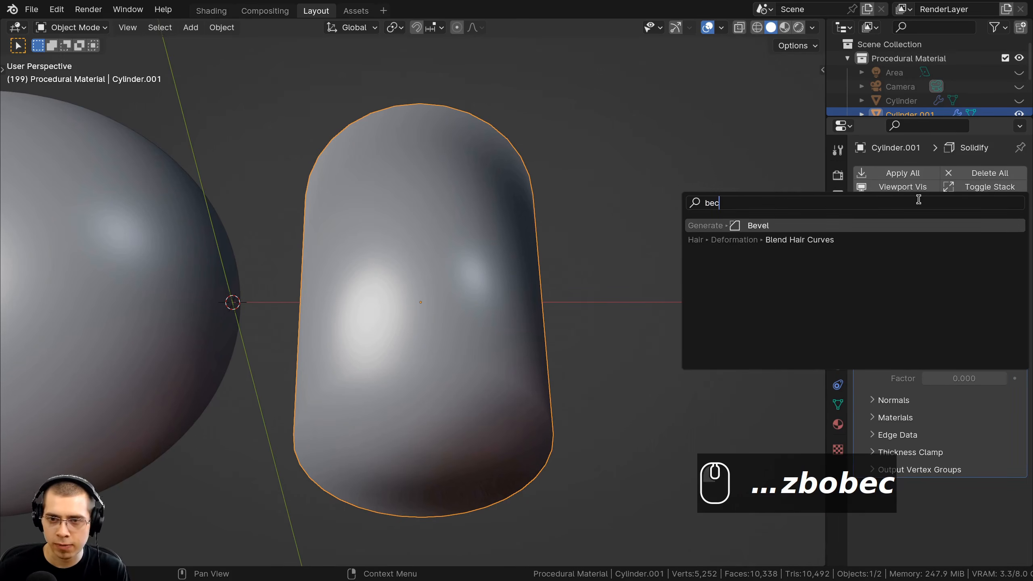
key(Return)
Set the cup's Bevel modifier to 4 segments with an Amount of 0.0015.
click(1003, 318)
click(1003, 318)
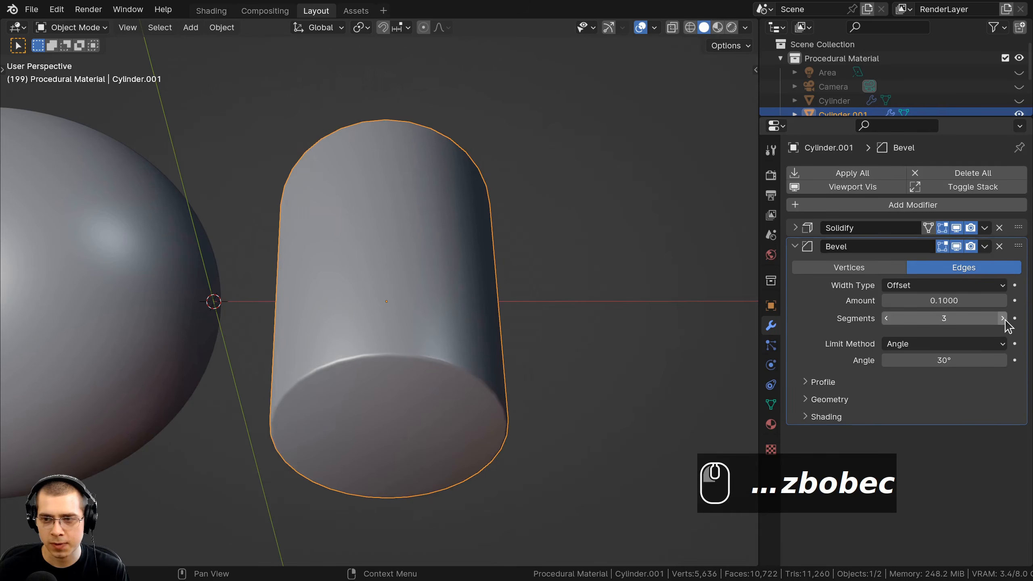
click(1005, 320)
shift+middle_drag(515, 346, 513, 326)
scroll(512, 327, up, 2)
shift+drag(950, 301, 911, 301)
middle_drag(478, 222, 455, 256)
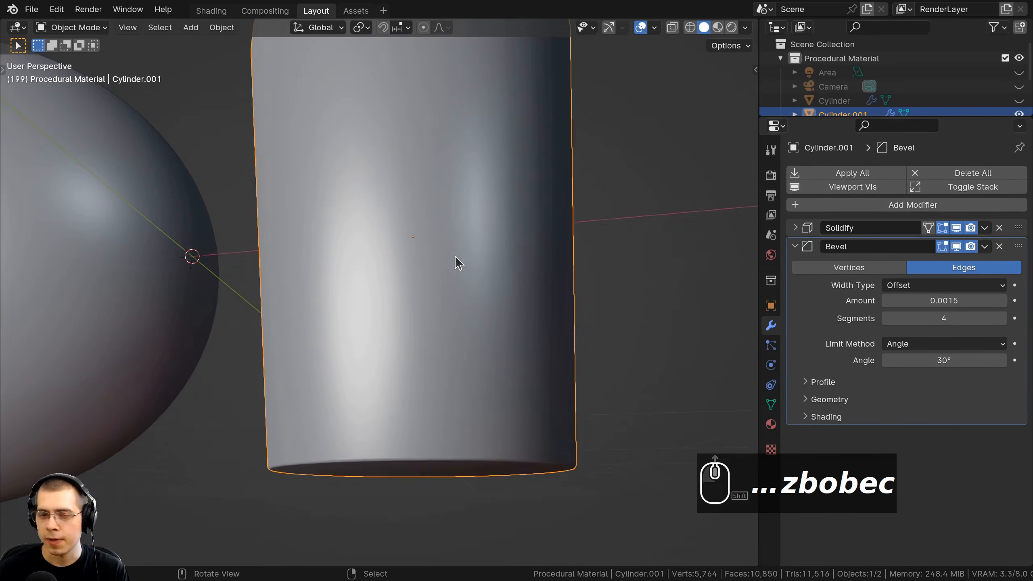
Add a Subdivision Surface modifier to the cup and set its Render level to 1.
click(822, 206)
text(sub)
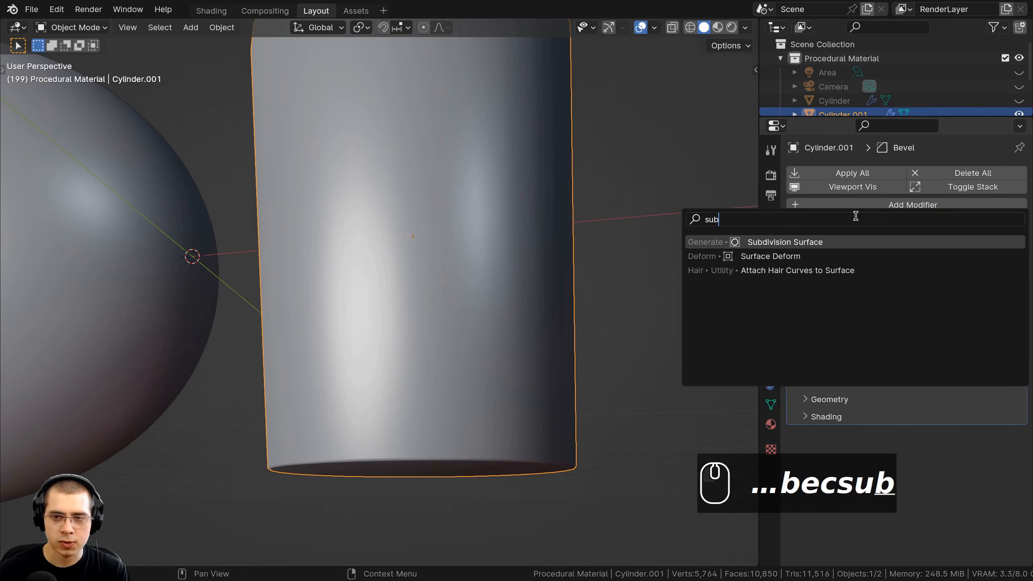
click(745, 244)
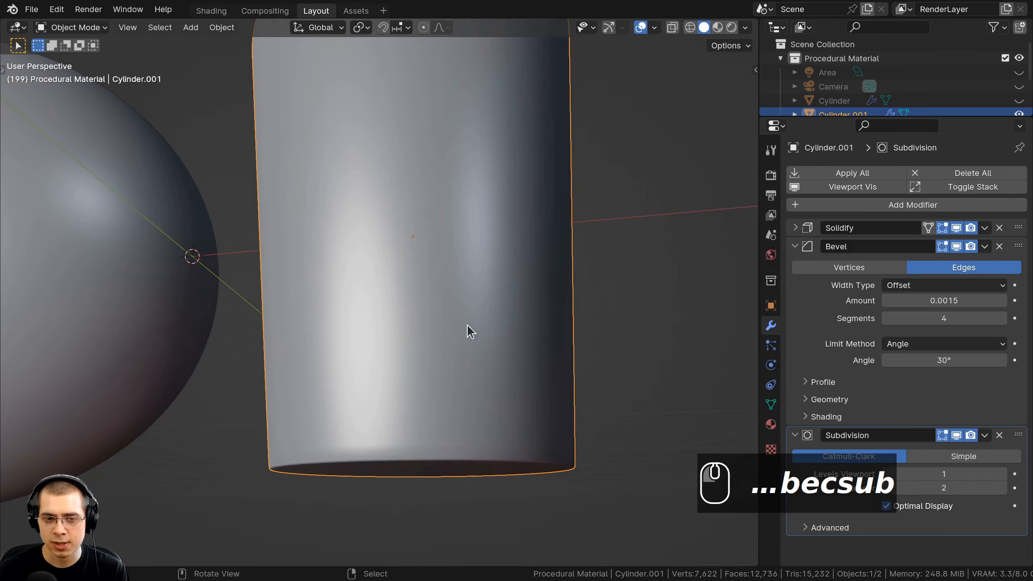
scroll(467, 325, down, 4)
click(795, 246)
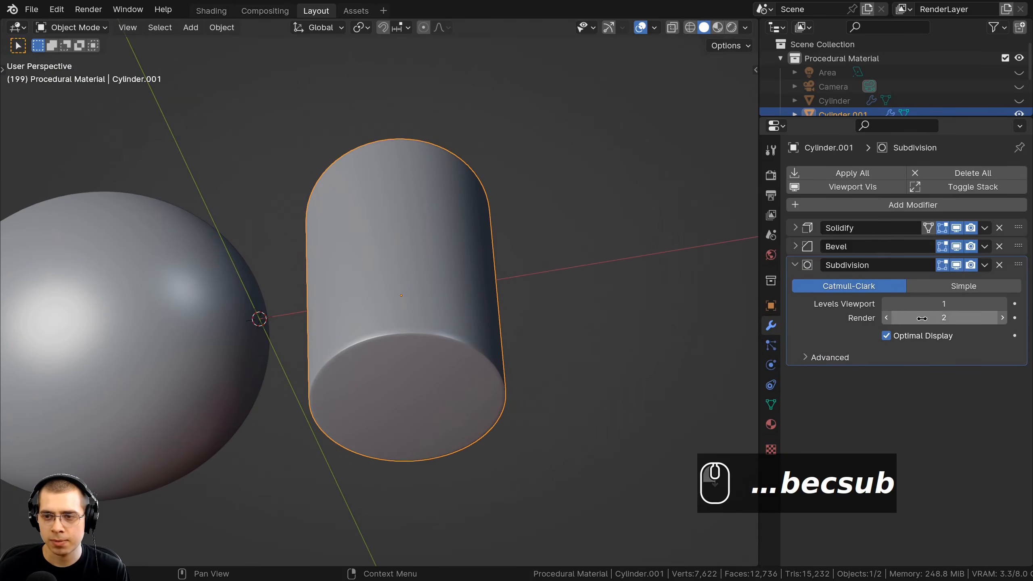
click(887, 318)
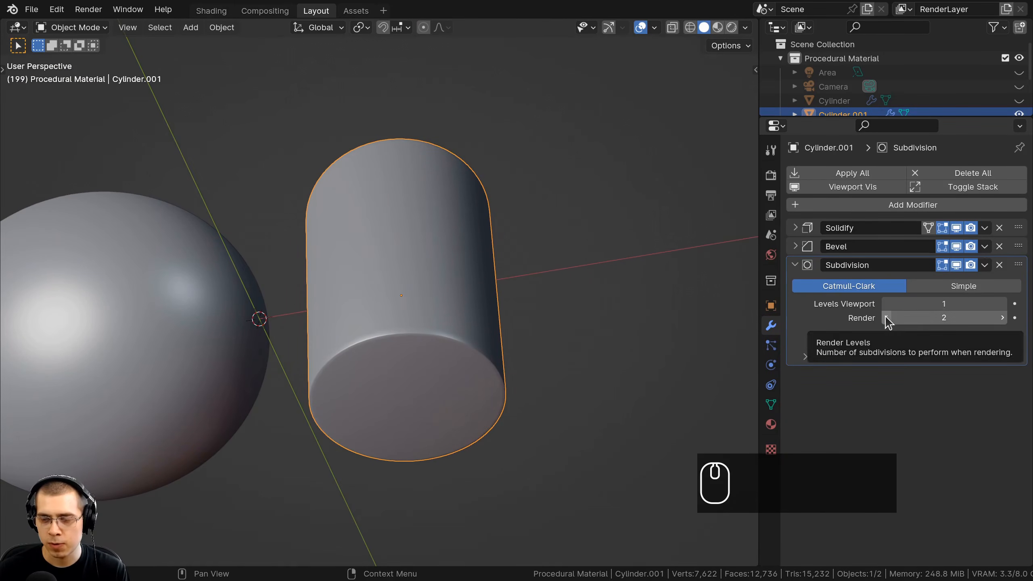
Tilt the cup and position it beside the ico sphere.
middle_drag(509, 399, 662, 339)
key(r)
click(630, 249)
key(g)
click(535, 268)
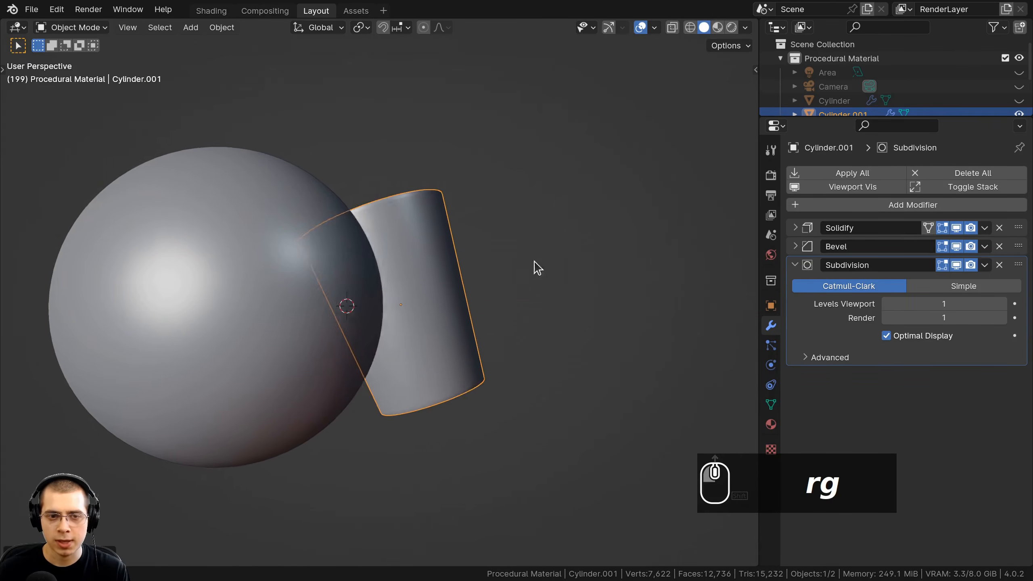
middle_drag(535, 268, 476, 279)
key(g)
click(468, 277)
middle_drag(691, 277, 616, 277)
key(r)
click(503, 358)
key(g)
middle_drag(503, 358, 635, 332)
key(g)
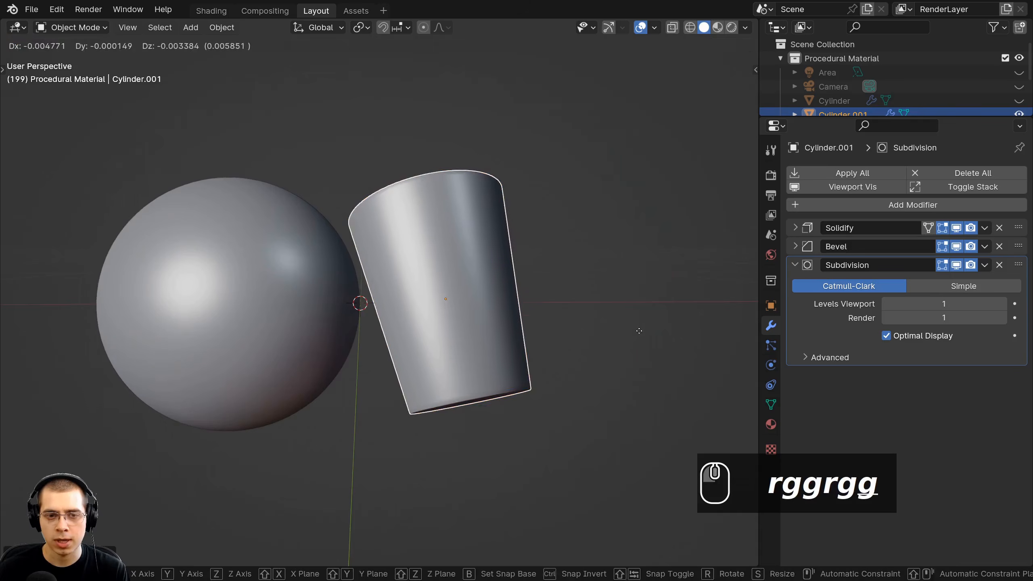
Delete the practice sphere and cup, reveal all hidden scene objects and clear the selection.
key(Delete)
key(alt+h)
key(a)
key(a)
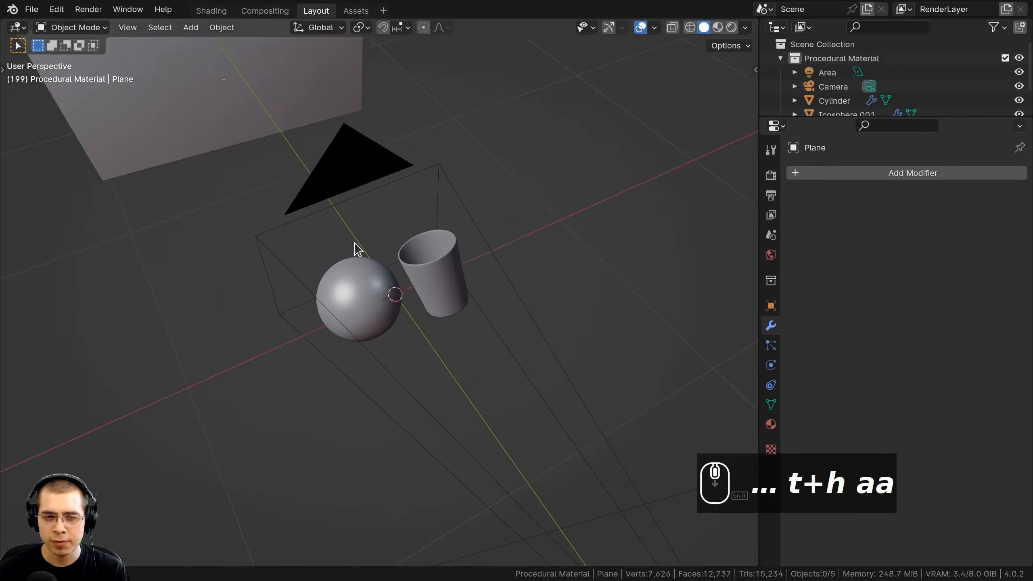
Examine the backdrop plane behind the sphere and cup from several angles and through the camera.
middle_drag(355, 249, 279, 218)
shift+middle_drag(332, 154, 302, 201)
click(375, 204)
key(shift+a)
mouse_move(302, 201)
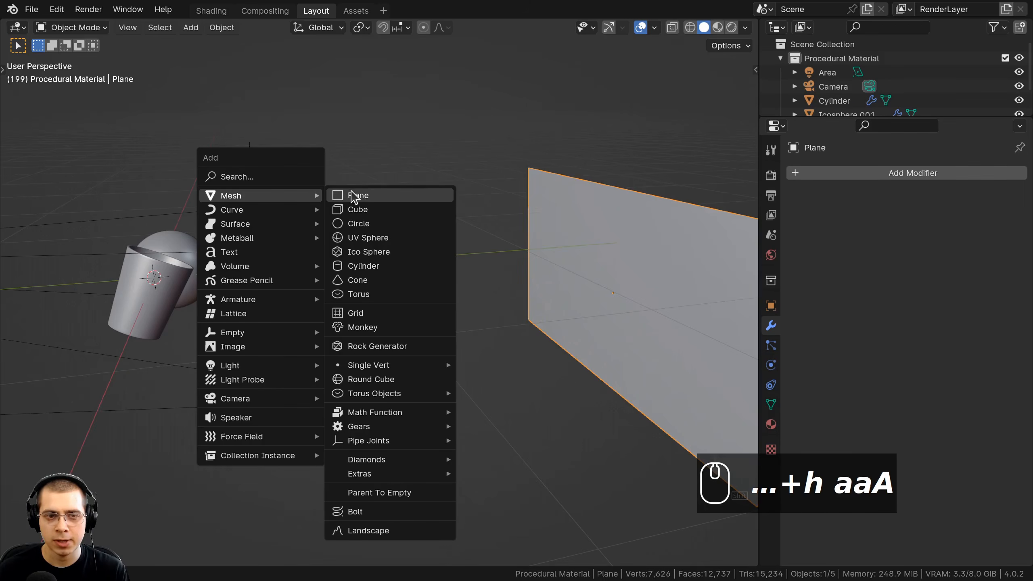
shift+middle_drag(460, 267, 323, 249)
scroll(384, 181, down, 2)
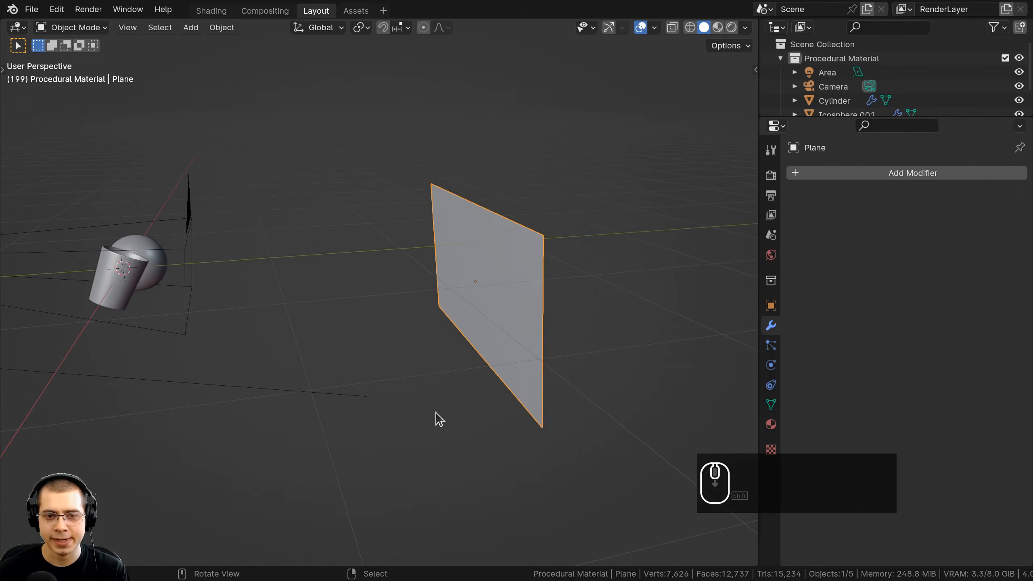
middle_drag(439, 420, 581, 395)
key(KP_0)
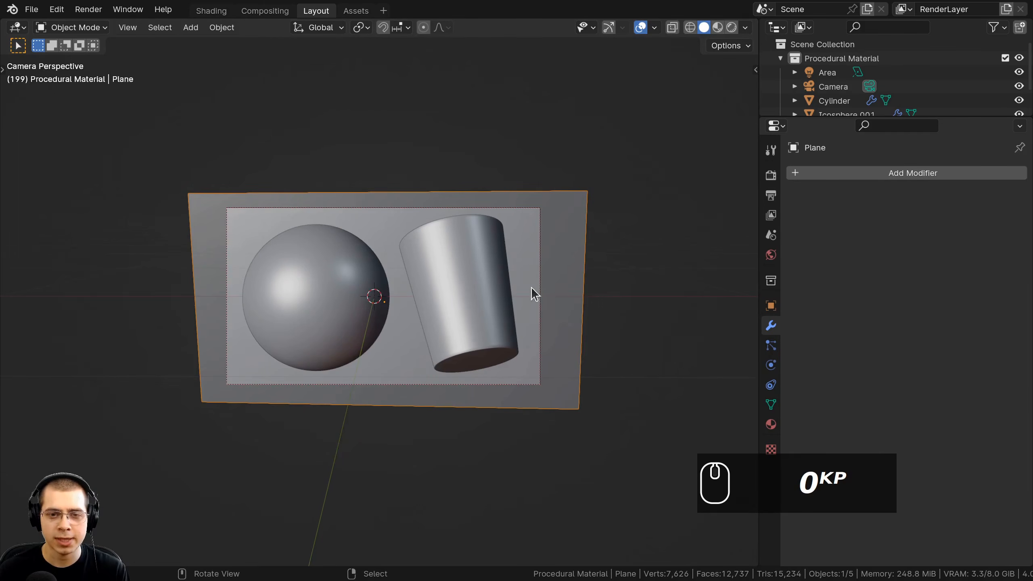
key(KP_0)
key(KP_0)
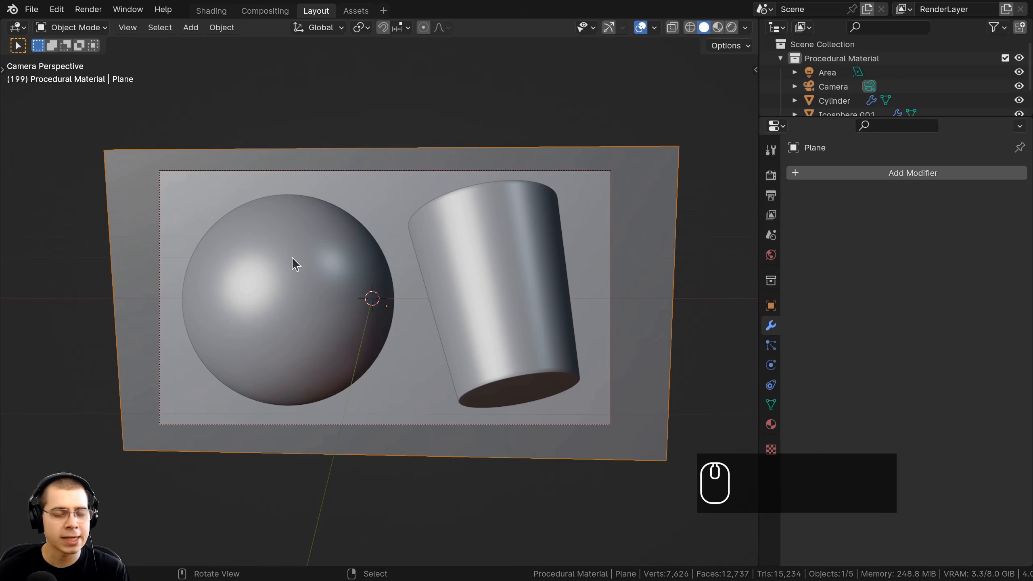
middle_drag(329, 309, 389, 327)
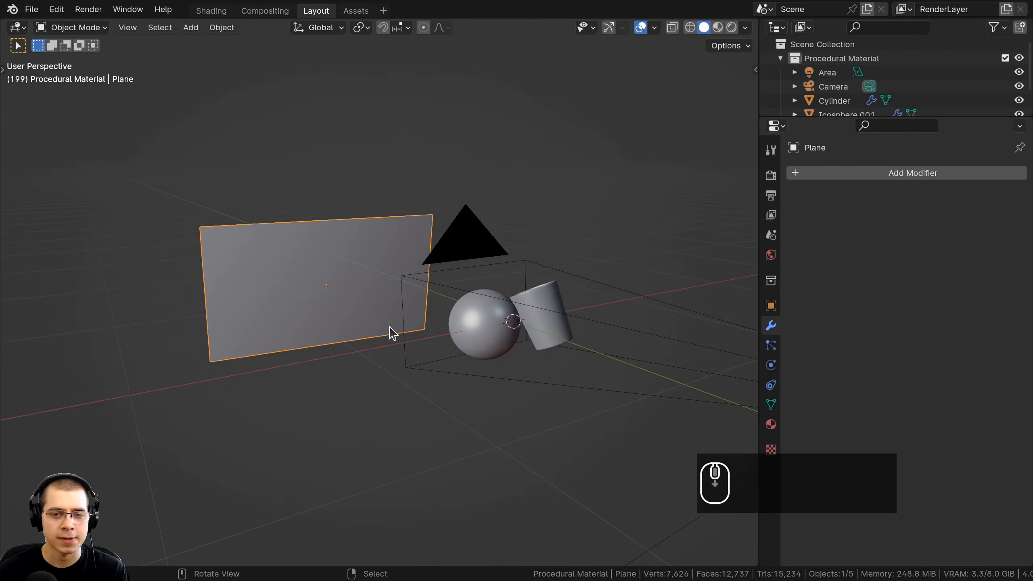
Try aligning the scene camera to a closer view of the sphere and cup, and undo the alignment.
click(438, 238)
shift+middle_drag(438, 238, 297, 179)
scroll(370, 180, up, 1)
scroll(290, 152, up, 3)
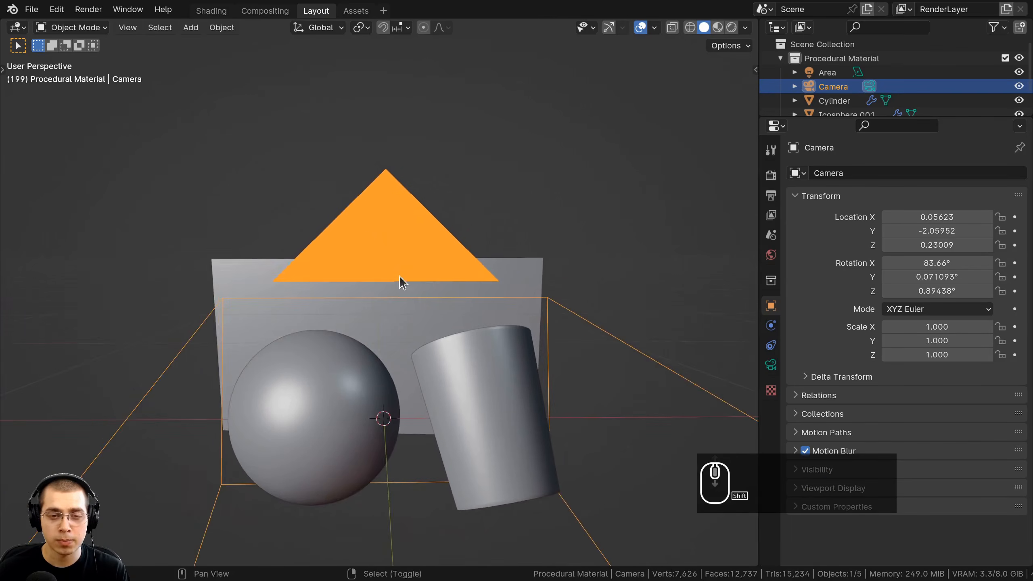
shift+middle_drag(399, 276, 372, 172)
scroll(411, 252, up, 2)
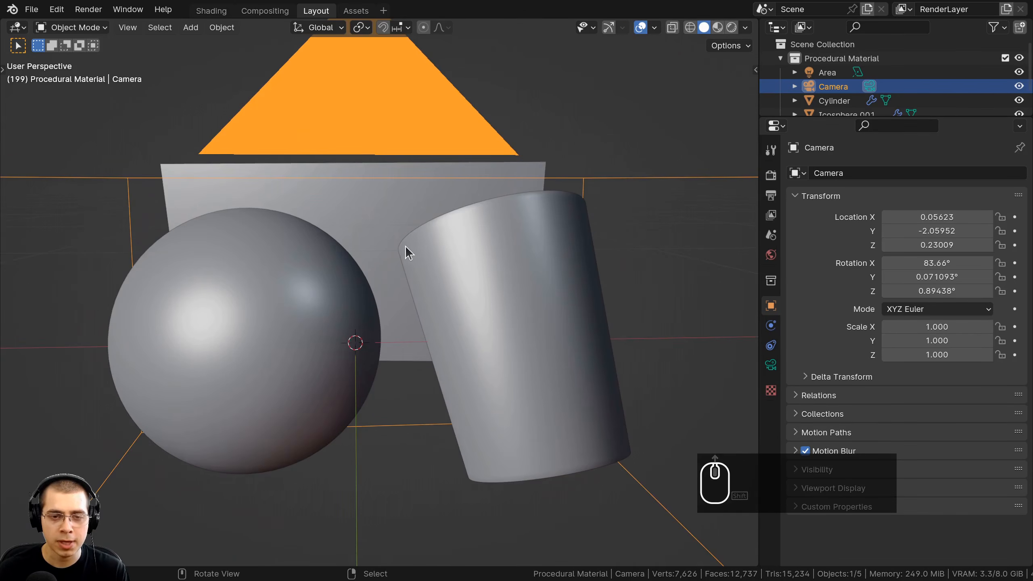
middle_drag(406, 248, 416, 248)
key(ctrl)
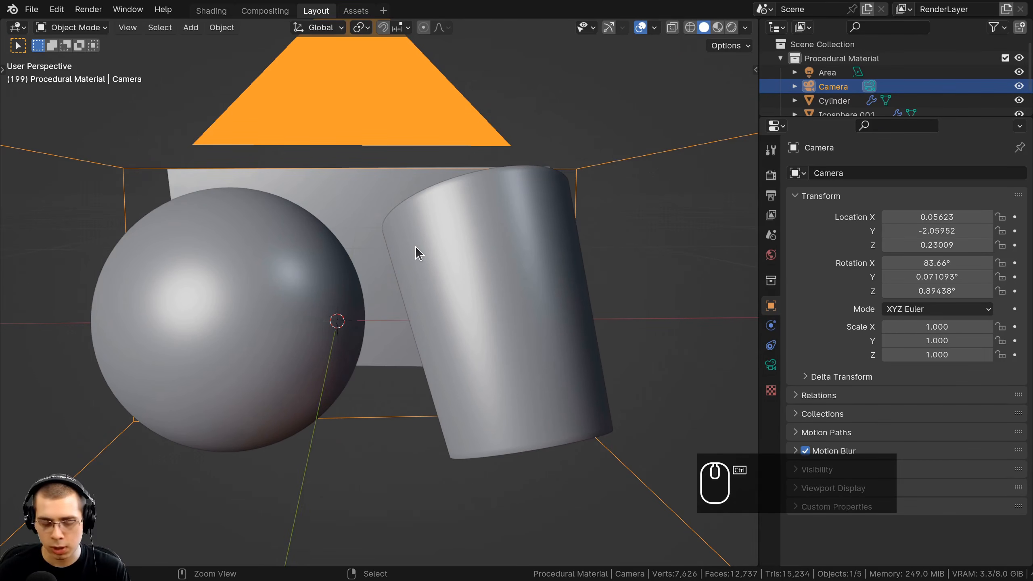
key(ctrl+alt+KP_0)
middle_drag(366, 257, 402, 251)
scroll(401, 251, down, 4)
key(ctrl+z)
Look through the camera to examine how the sphere and cup are framed against the backdrop.
scroll(480, 219, down, 2)
middle_drag(504, 220, 570, 222)
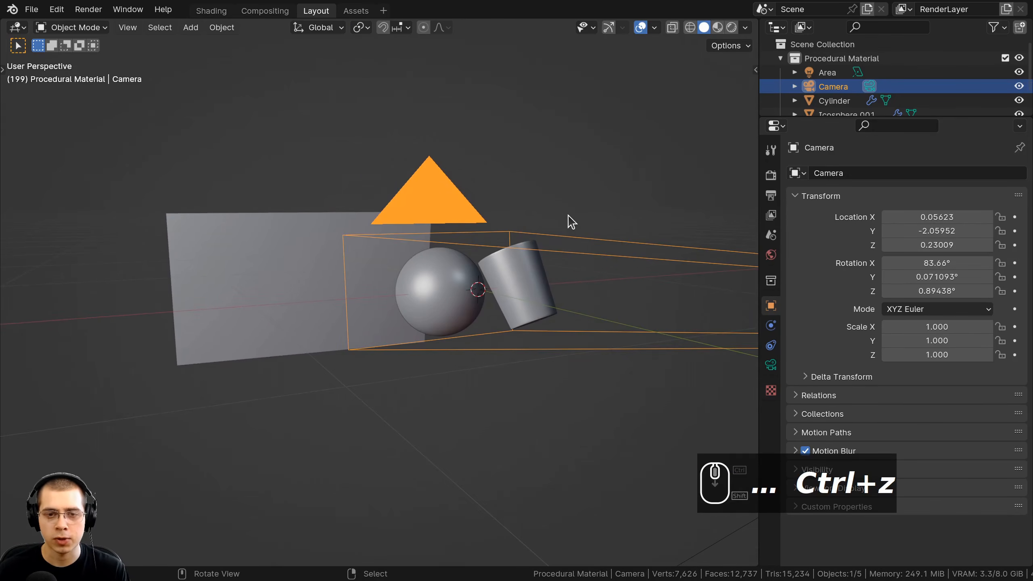
key(KP_0)
scroll(401, 389, up, 2)
scroll(401, 384, up, 1)
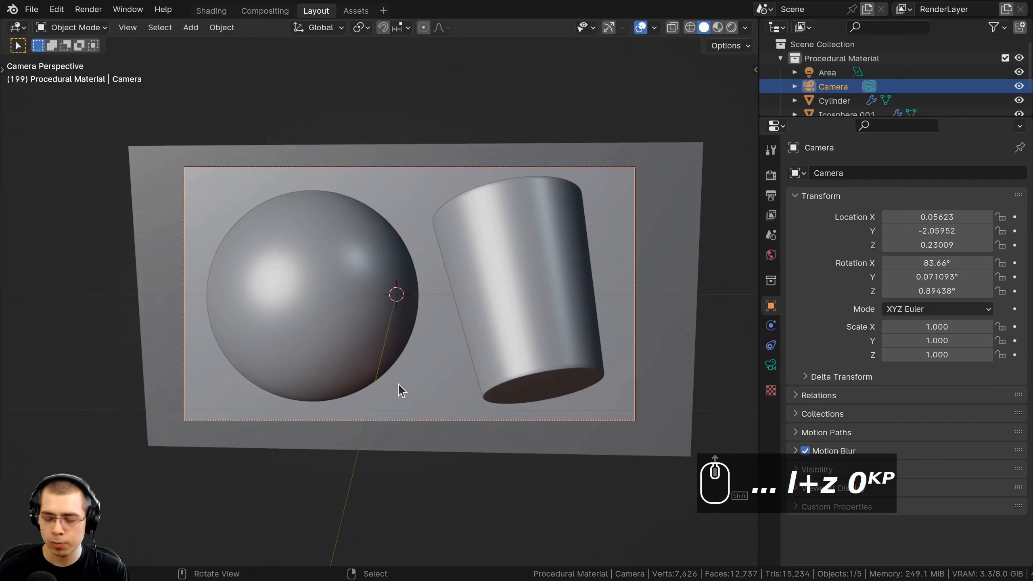
key(KP_0)
key(KP_0)
scroll(399, 383, up, 2)
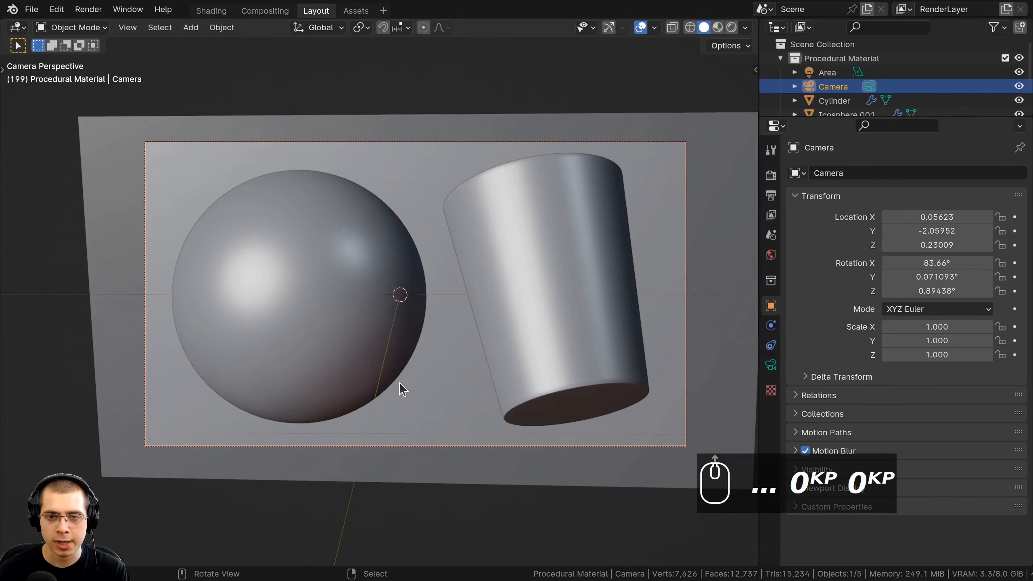
Select the camera and open its lens settings to examine the focal length.
click(649, 125)
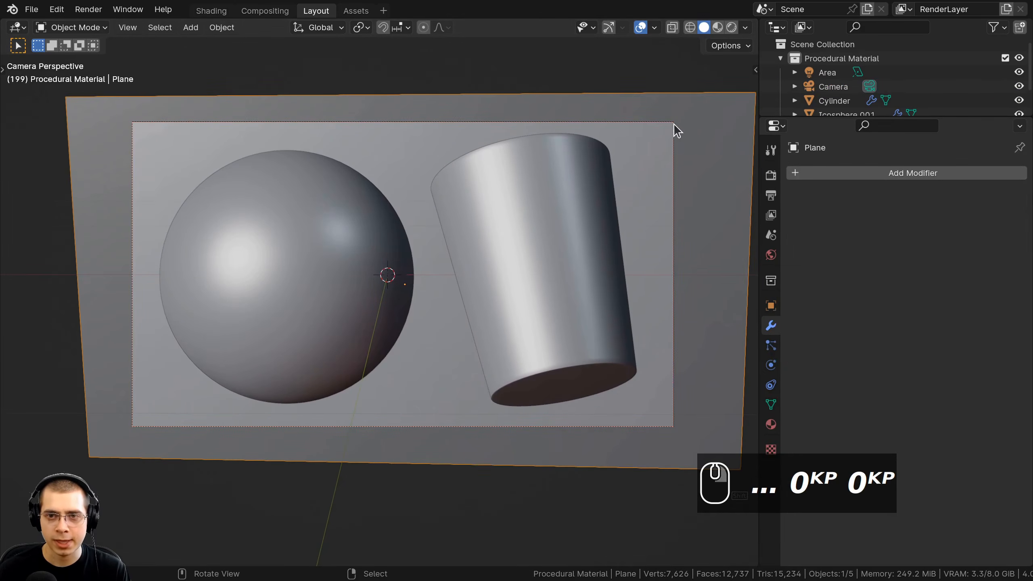
click(676, 148)
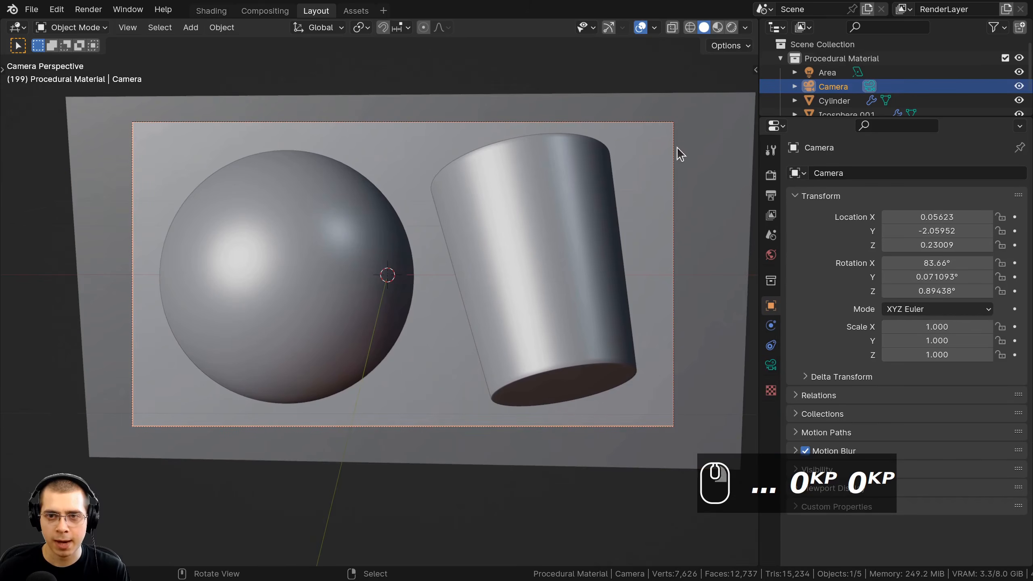
click(771, 365)
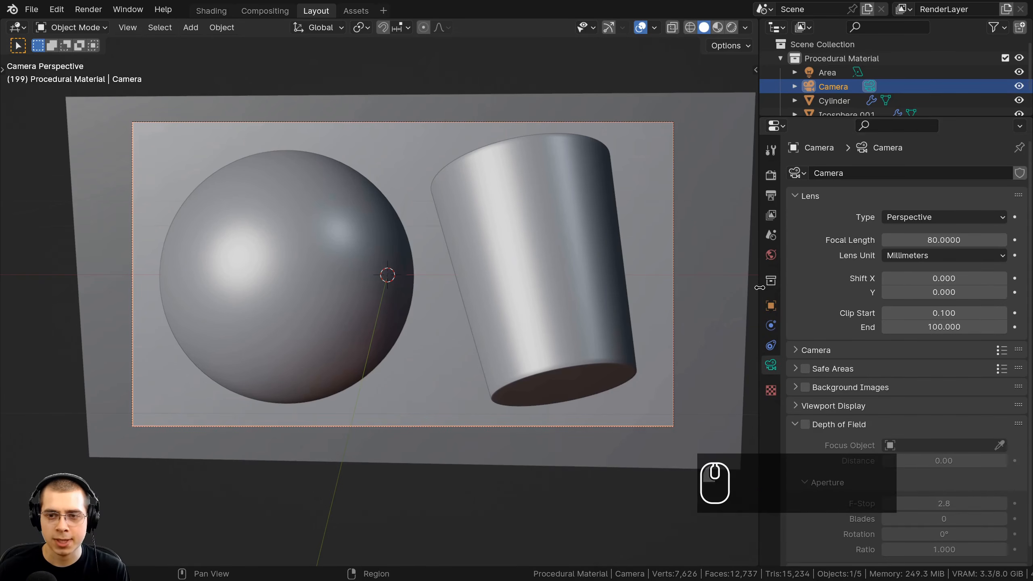
drag(760, 295, 745, 294)
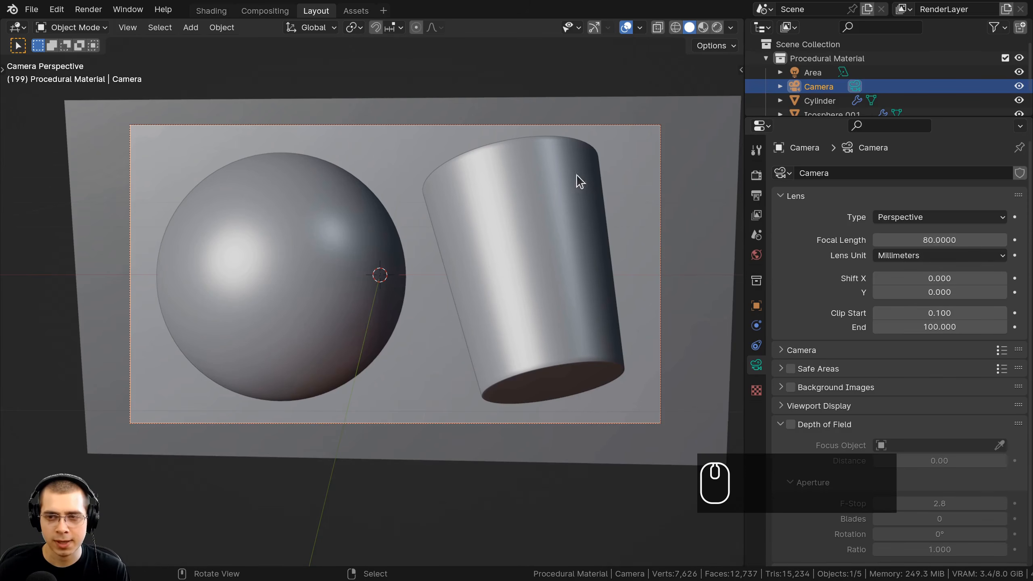
Open the scene's render settings to examine the render engine options.
shift+middle_drag(574, 216, 556, 215)
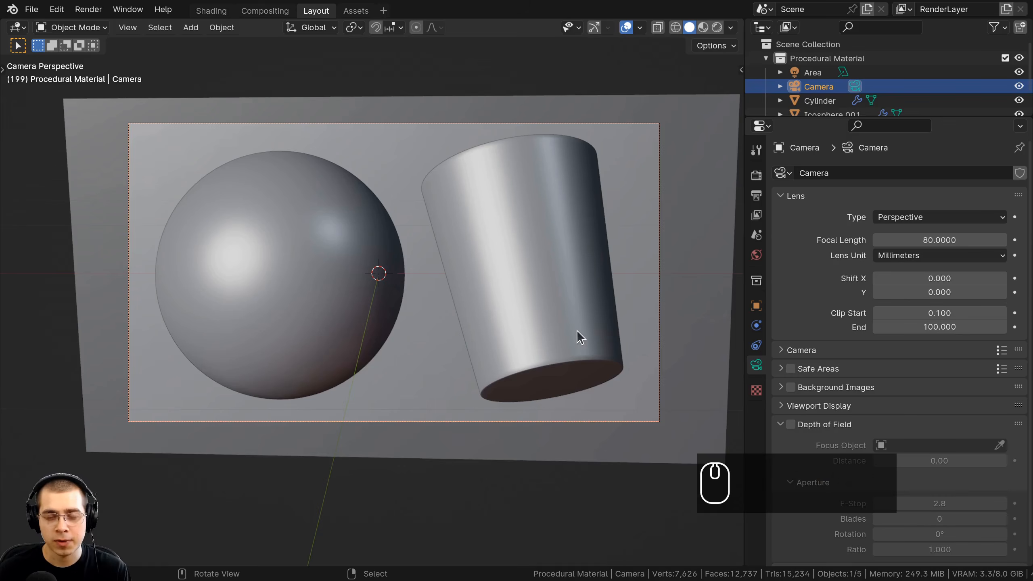
click(757, 177)
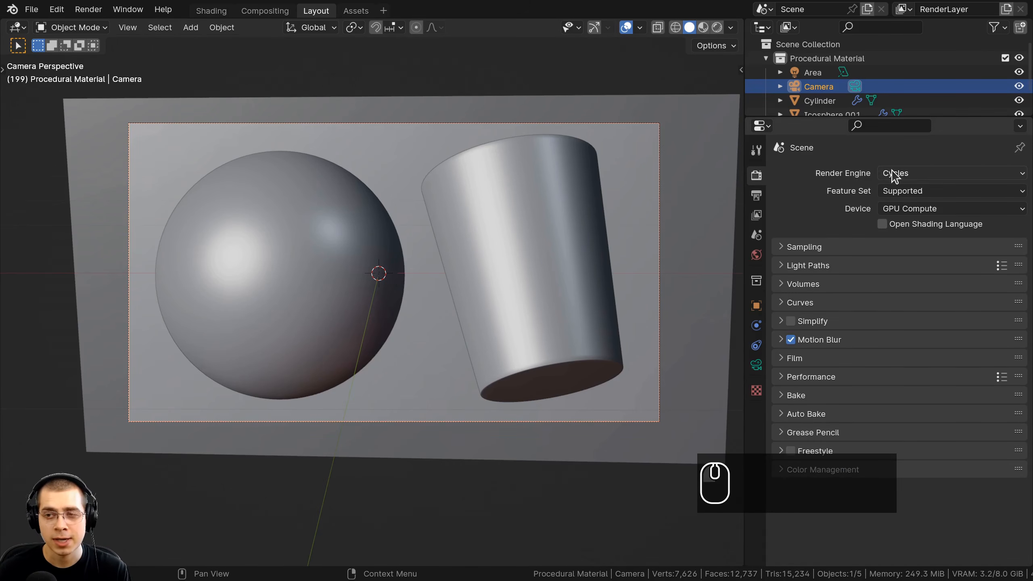
click(917, 175)
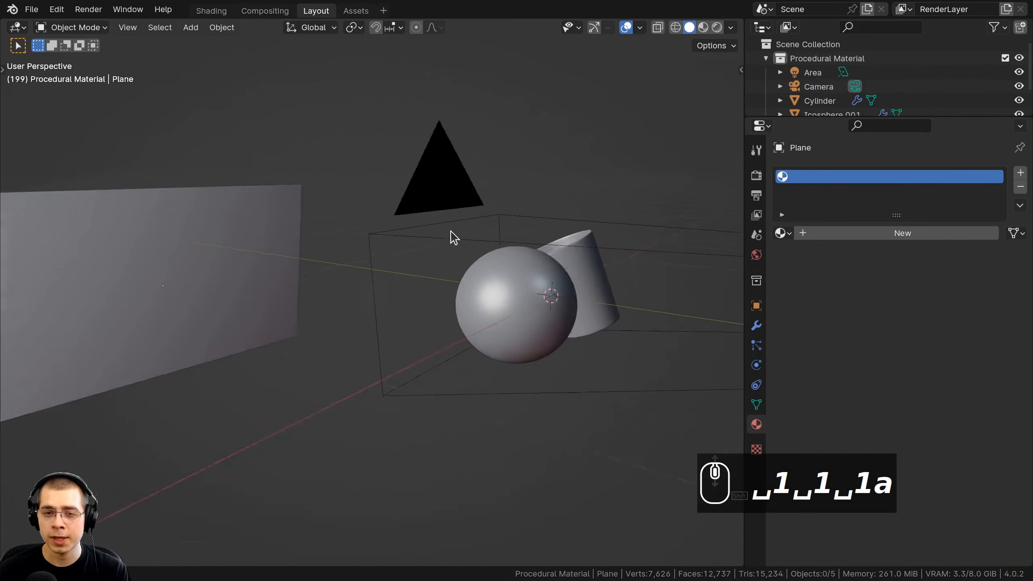
Switch the viewport to rendered shading with the lit scene objects in view.
middle_drag(450, 236, 364, 286)
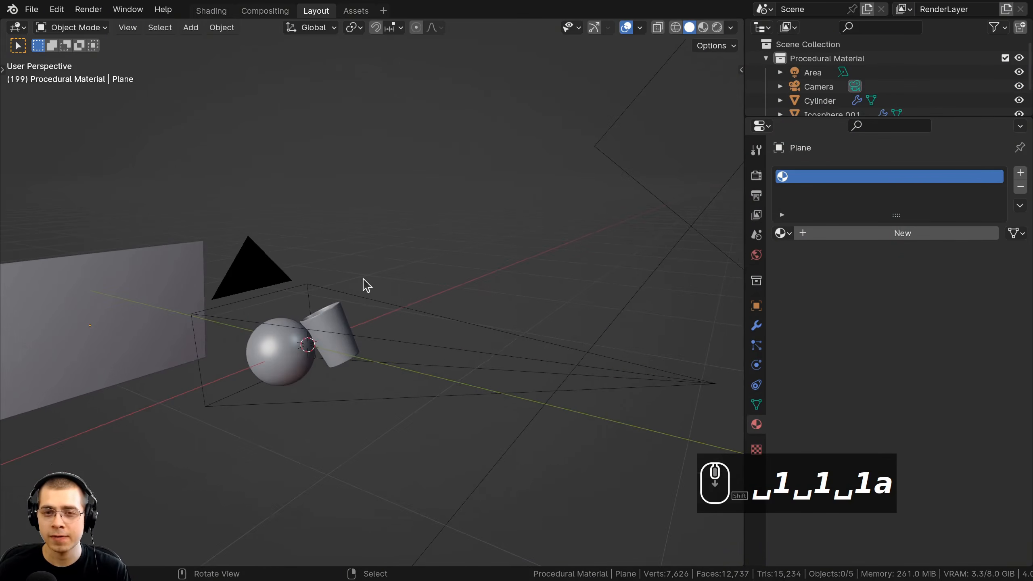
key(z)
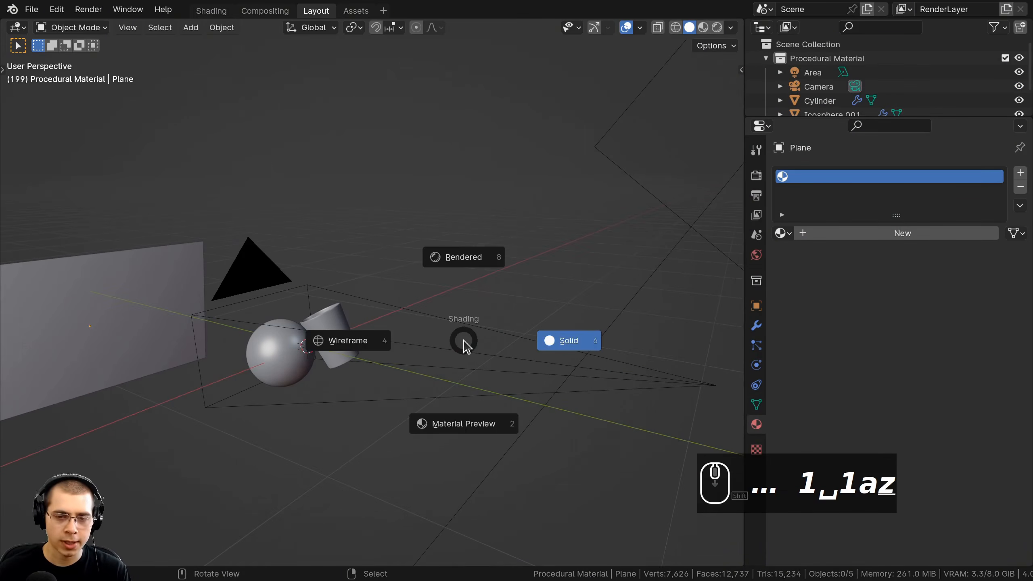
click(460, 241)
Inspect the existing area light and add a second area light to the scene.
mouse_move(457, 237)
shift+middle_down()
mouse_move(375, 280)
mouse_move(342, 326)
shift+middle_up()
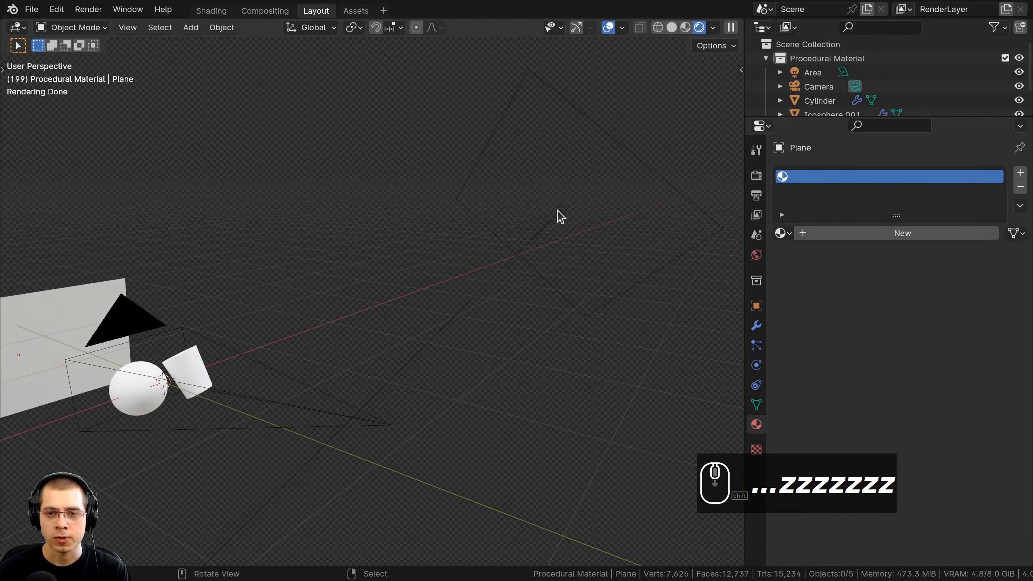
click(558, 212)
key(shift+a)
mouse_move(432, 167)
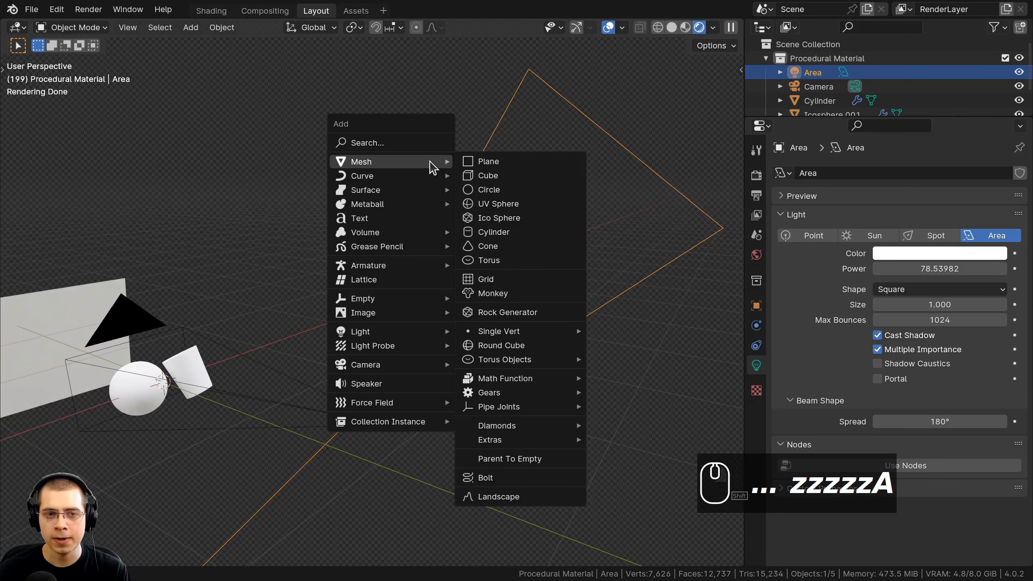
mouse_move(388, 337)
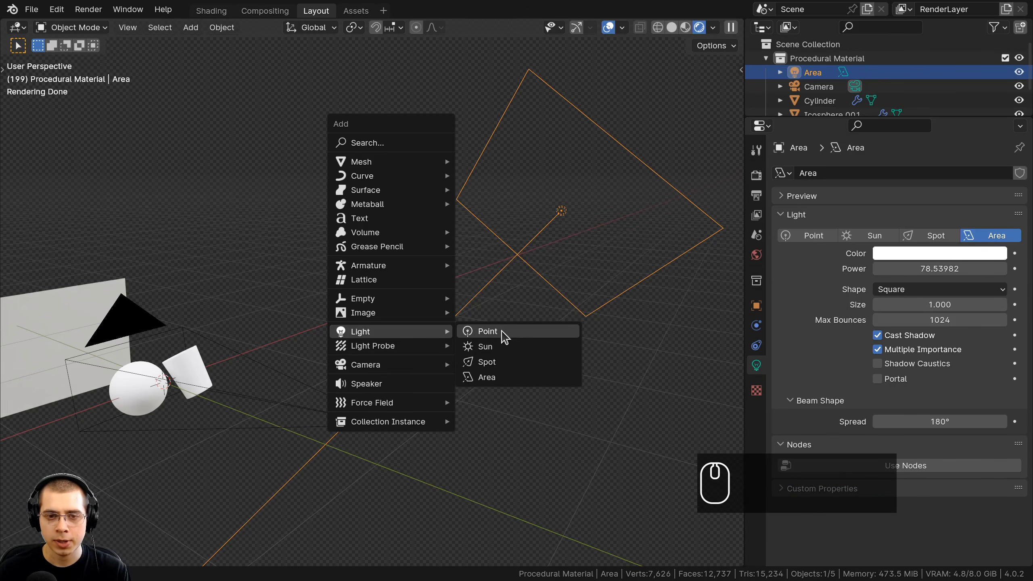
click(516, 379)
Try a different position for the second area light and delete that light from the scene.
scroll(464, 376, down, 3)
key(r)
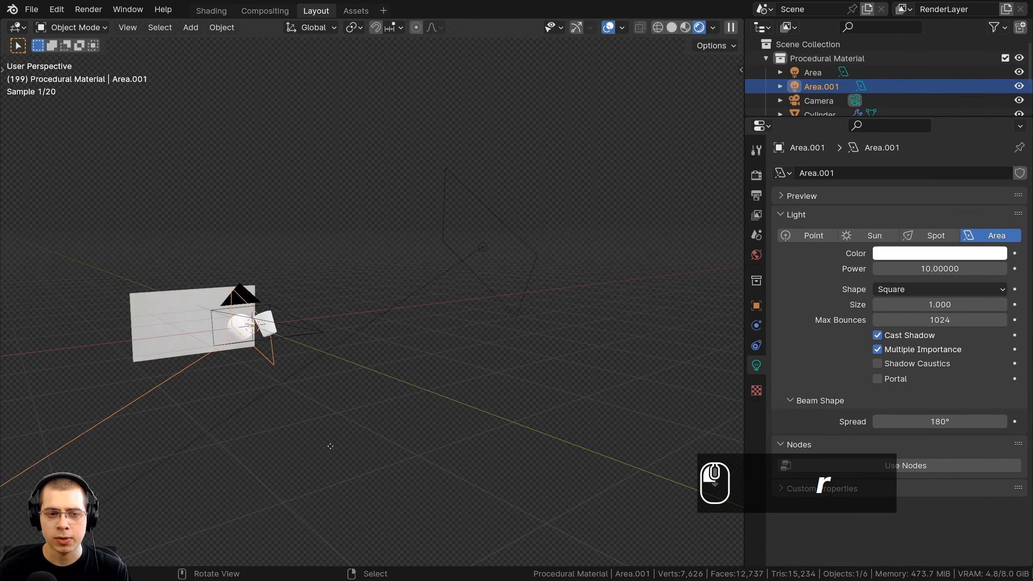
key(g)
click(563, 353)
middle_drag(489, 127, 420, 199)
key(x)
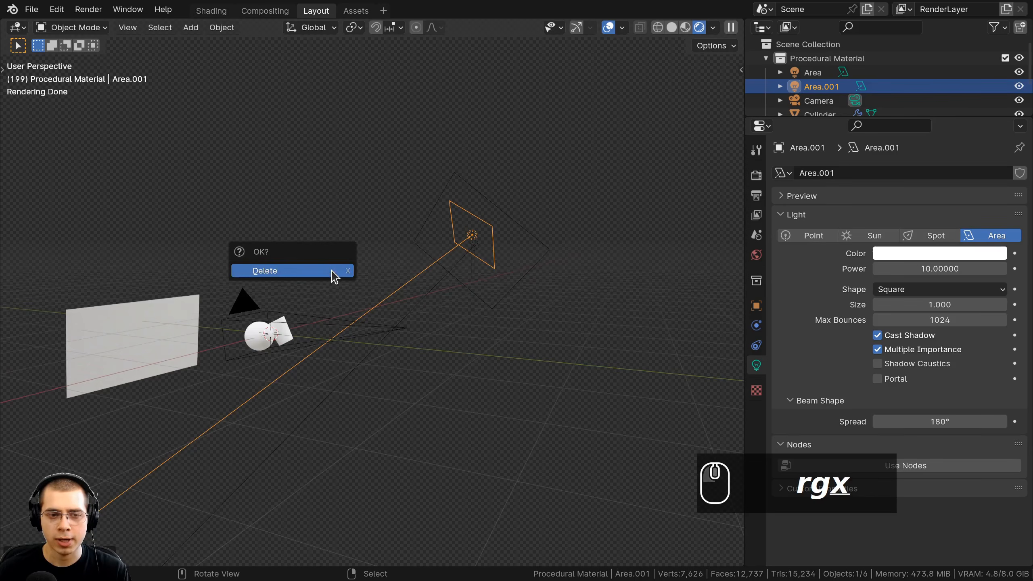
click(334, 275)
Select the remaining area light and set its power to 80.
shift+middle_drag(334, 275, 560, 178)
click(562, 184)
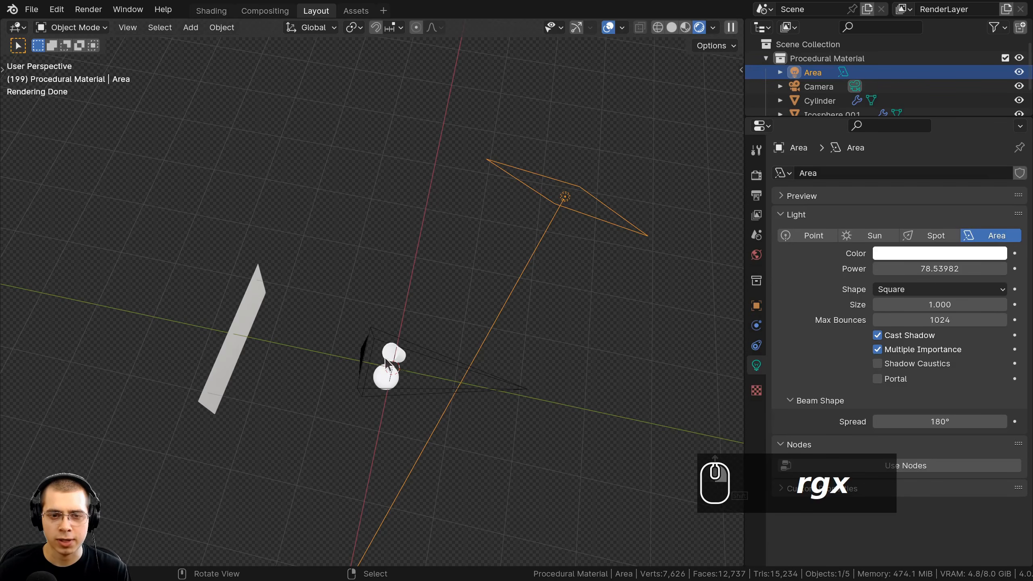
shift+middle_drag(480, 372, 480, 247)
scroll(468, 228, up, 3)
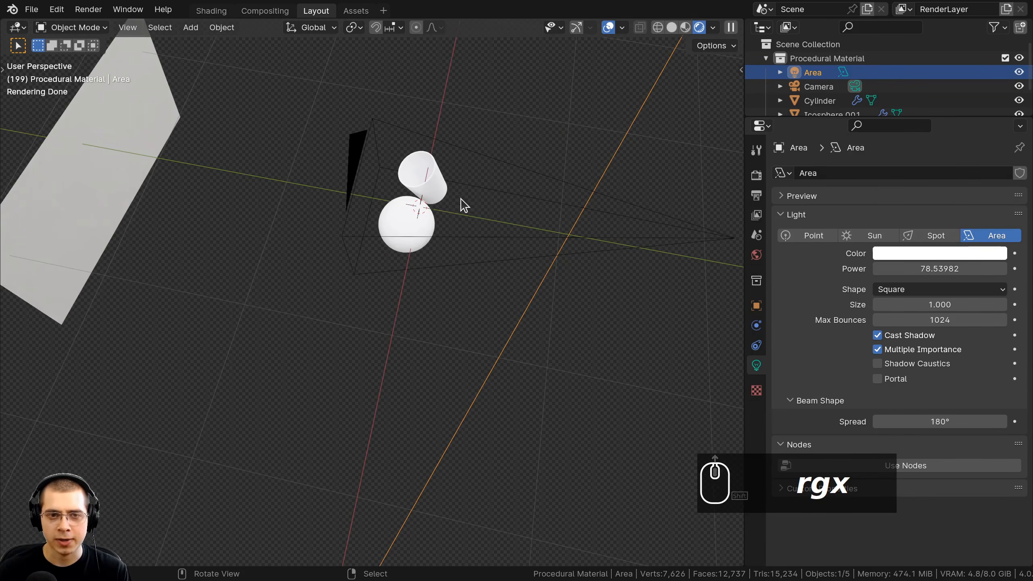
scroll(458, 195, down, 3)
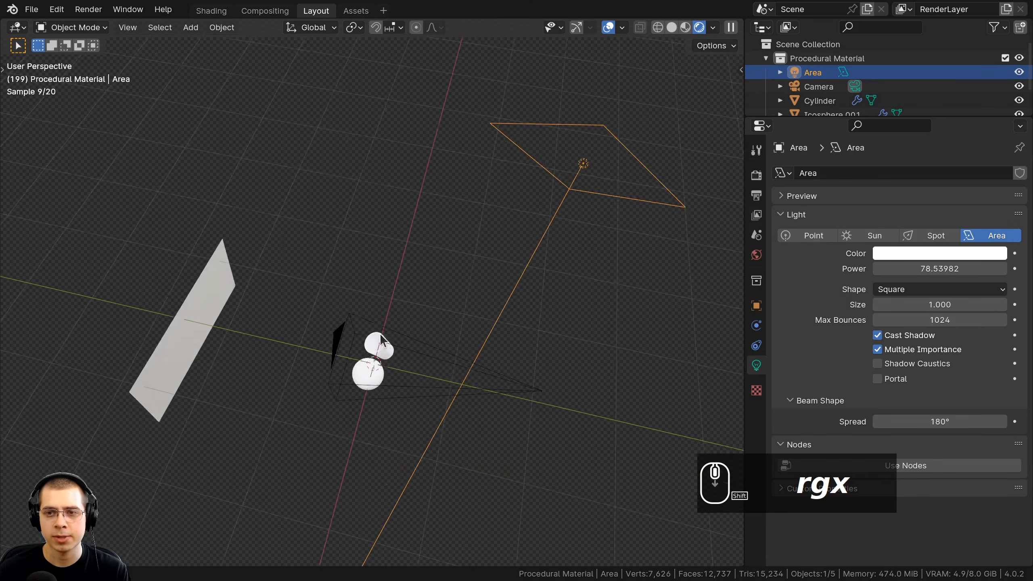
click(932, 268)
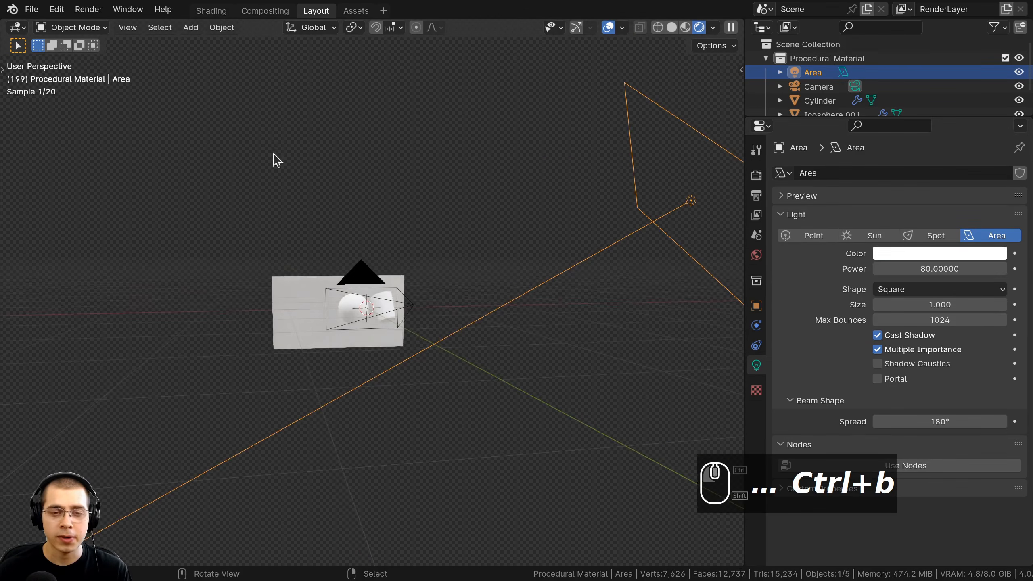
middle_drag(525, 261, 468, 274)
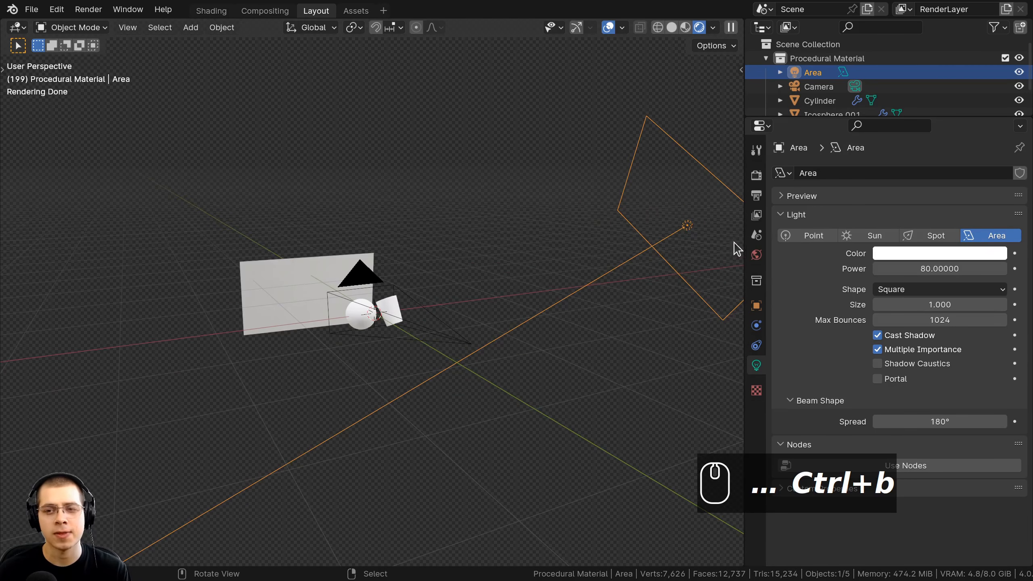
Open the world settings in a wider properties editor and examine the HDR environment image's name.
click(756, 255)
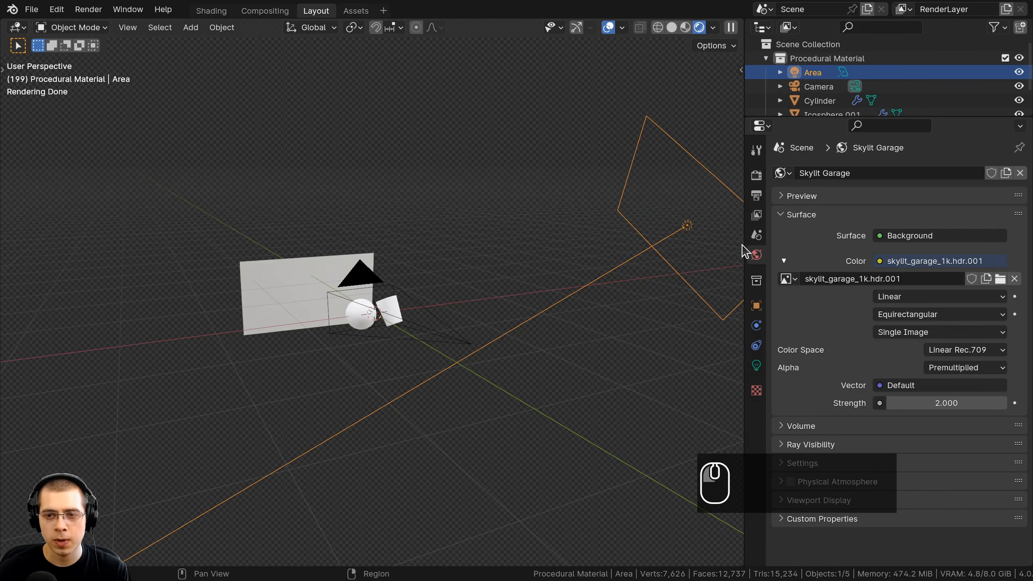
drag(743, 244, 680, 248)
double_click(740, 280)
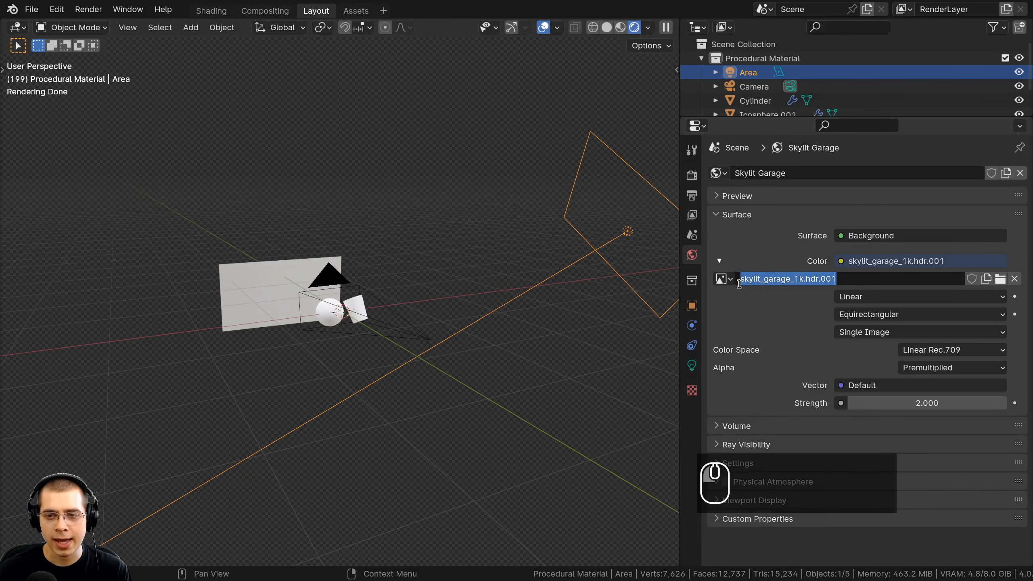
drag(738, 280, 824, 314)
click(819, 305)
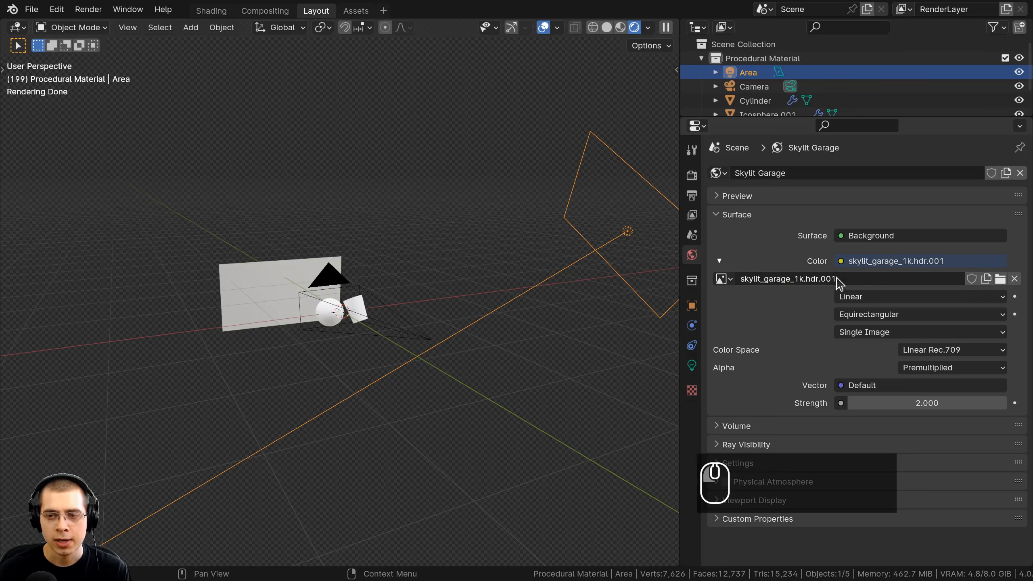
click(845, 280)
drag(847, 279, 741, 279)
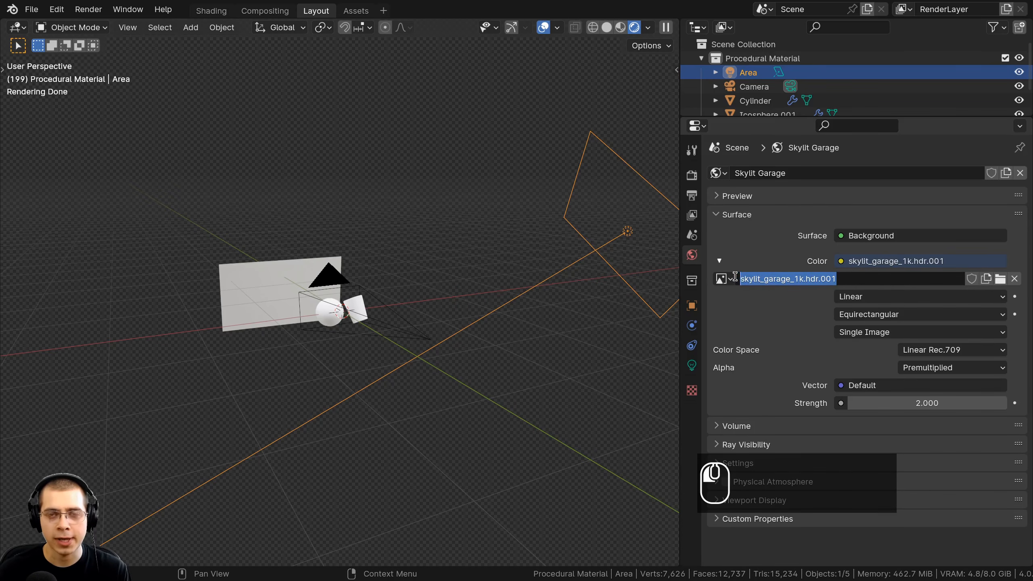
click(753, 312)
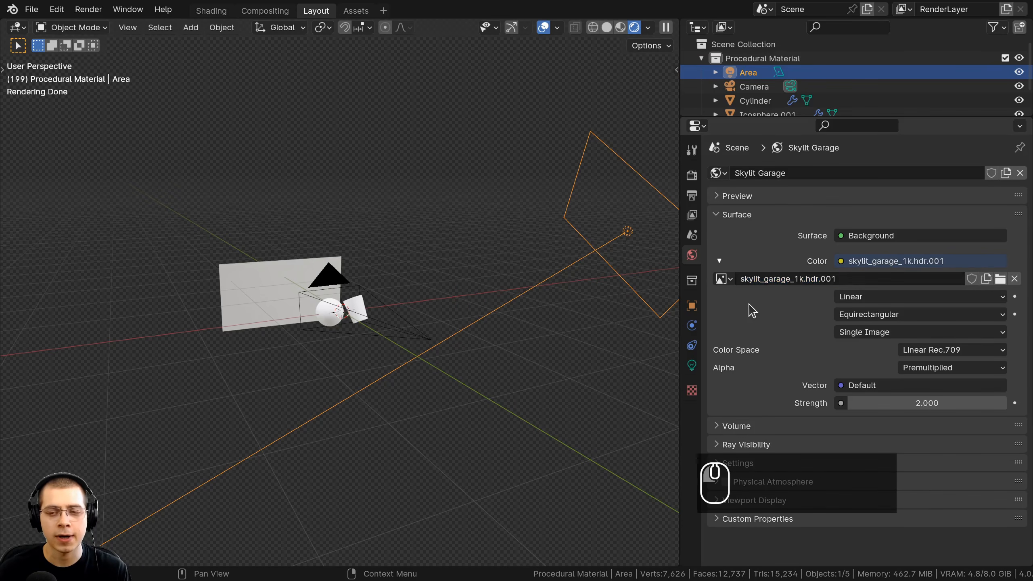
click(794, 278)
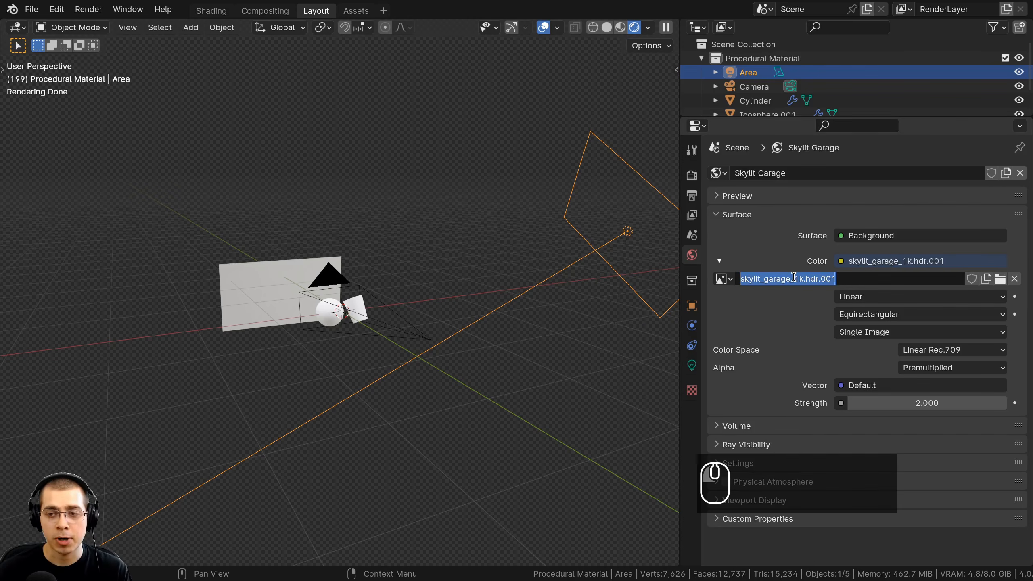
click(795, 279)
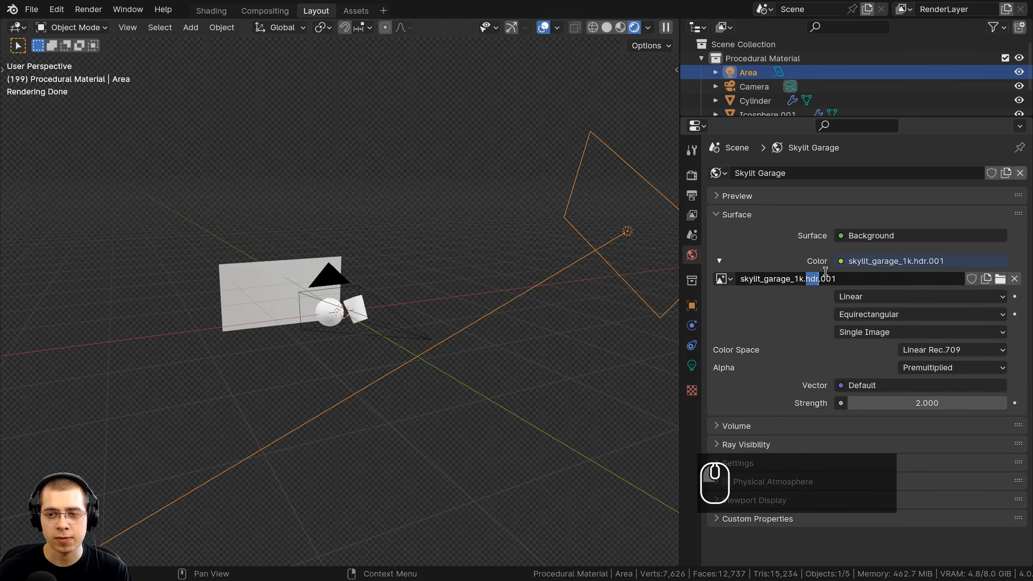
click(815, 326)
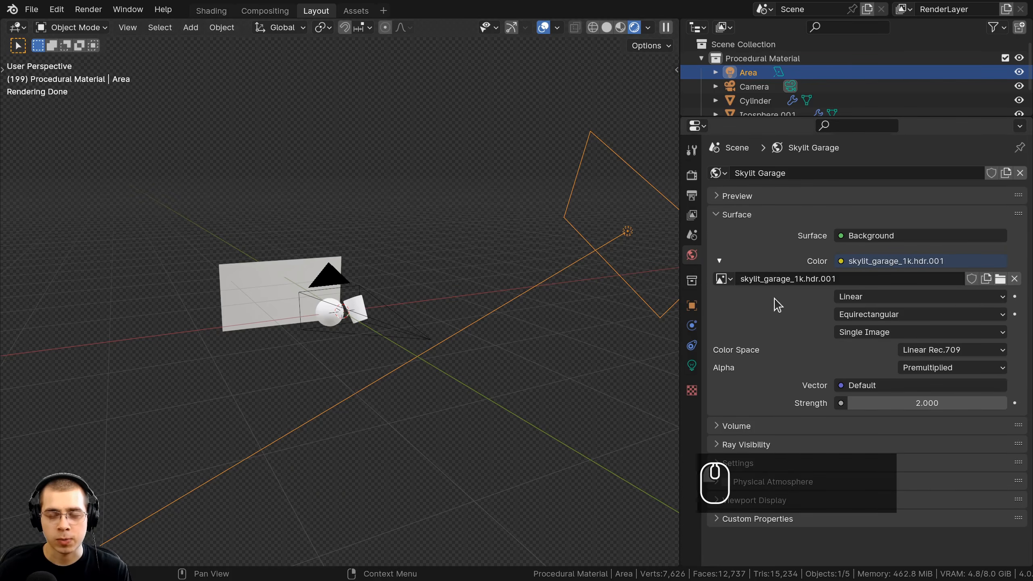
Review the Environment Texture option for the world background color and the background's strength value.
click(840, 262)
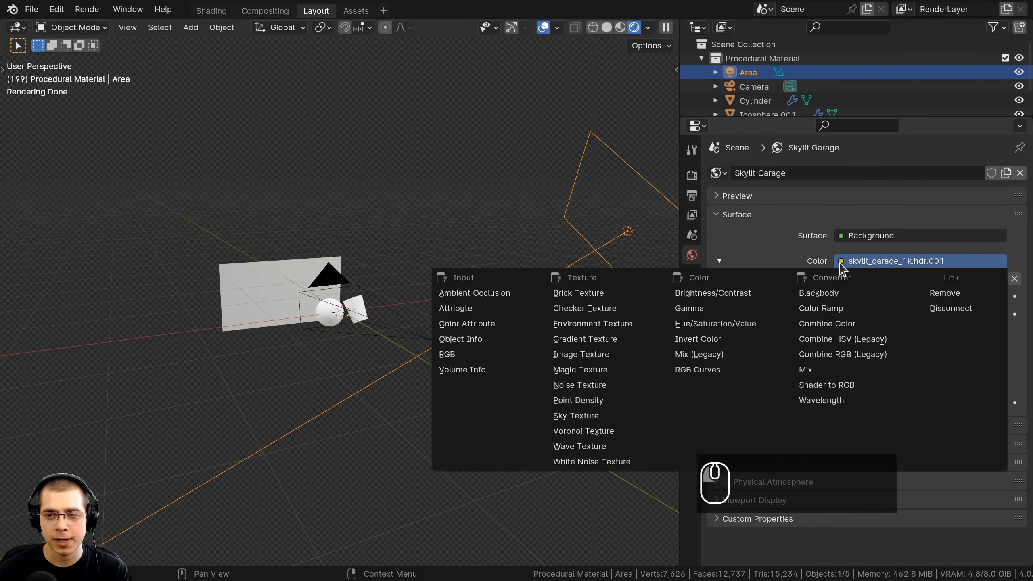
click(594, 325)
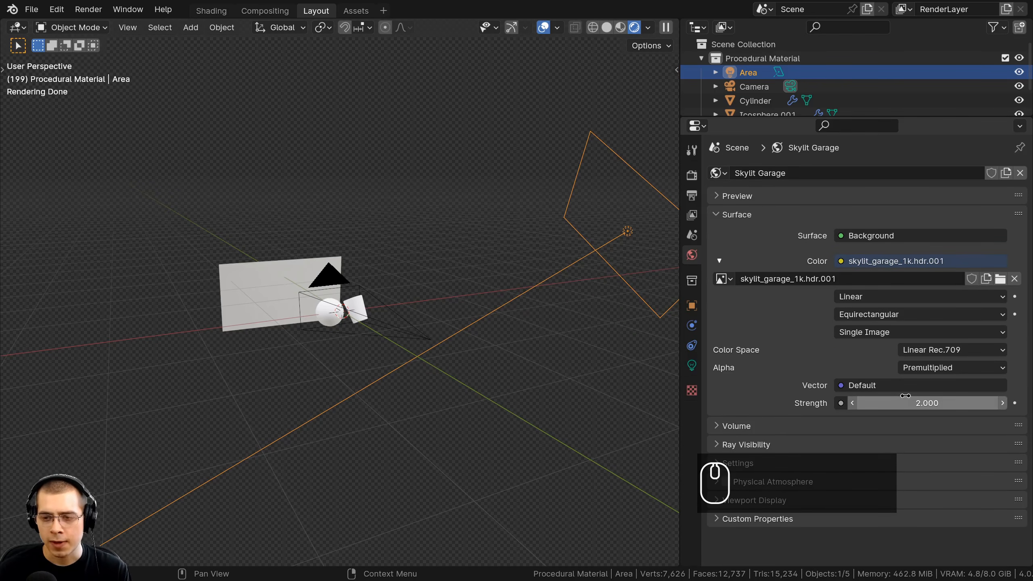
click(882, 406)
key(Return)
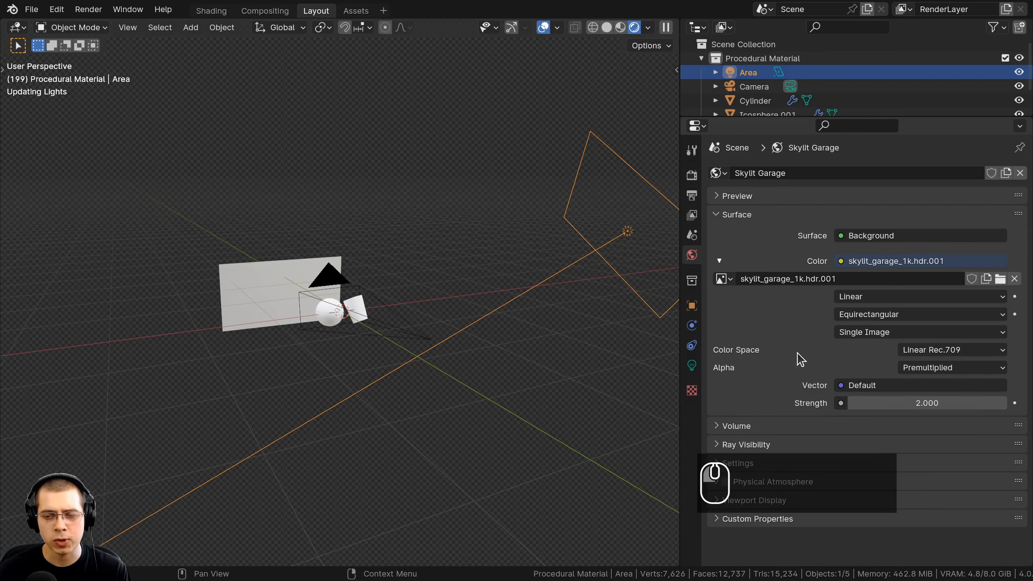
Turn off the Transparent film option in the render settings to preview the HDRI background, and turn it back on.
middle_drag(404, 245, 422, 92)
middle_drag(368, 206, 306, 178)
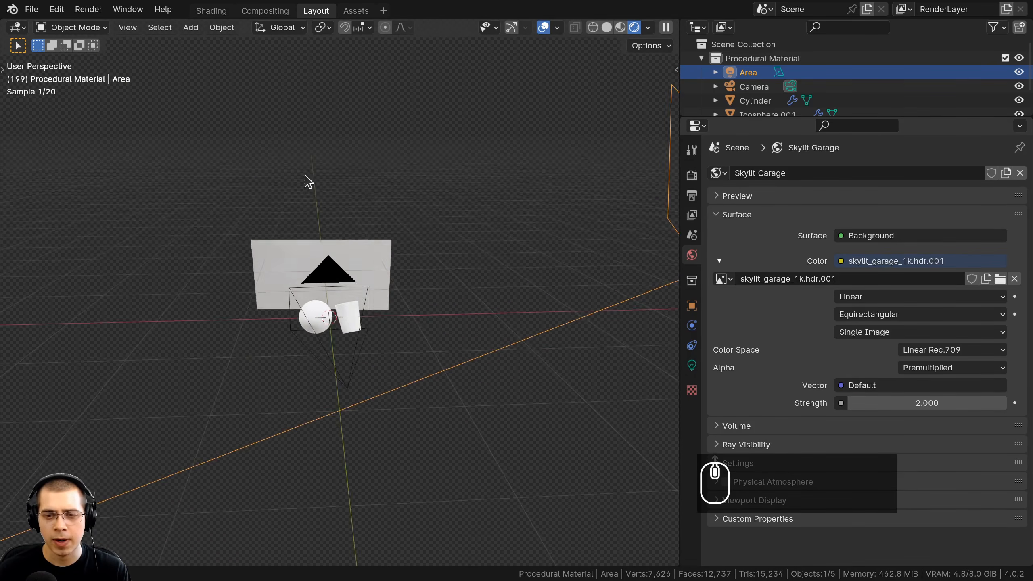
scroll(307, 179, up, 4)
shift+middle_drag(358, 227, 365, 219)
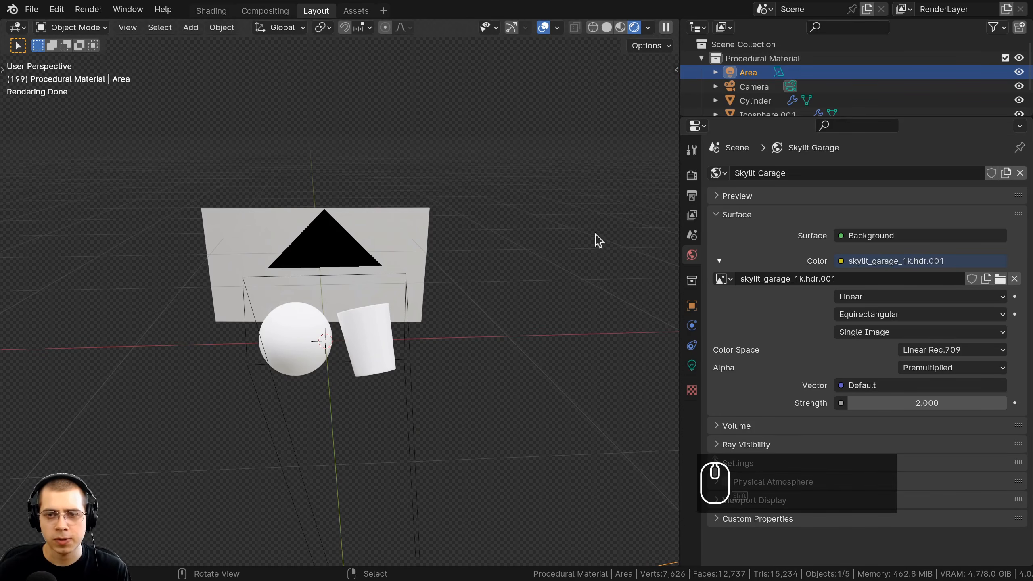
click(693, 196)
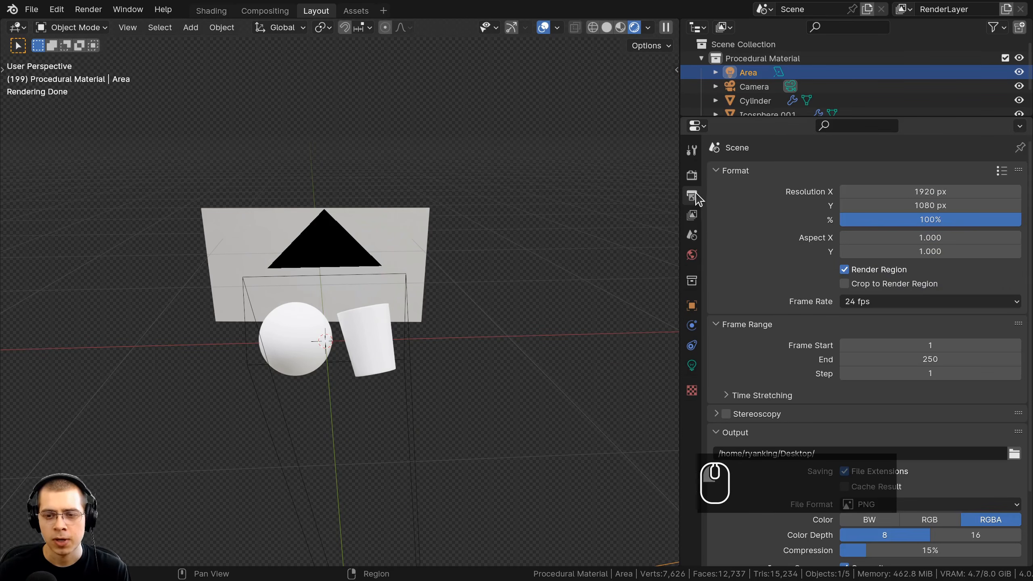
click(692, 175)
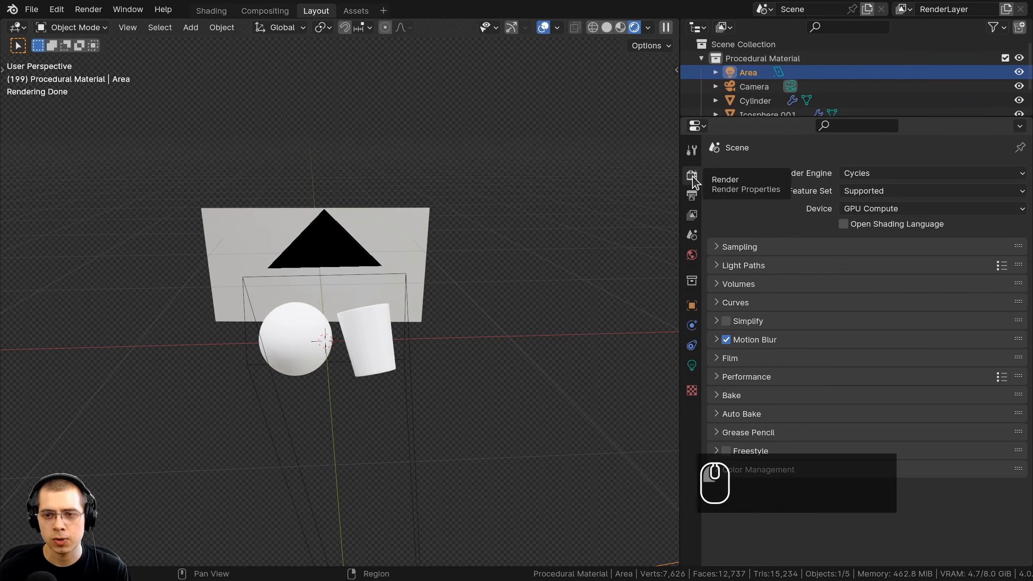
click(720, 358)
scroll(728, 374, down, 3)
click(736, 405)
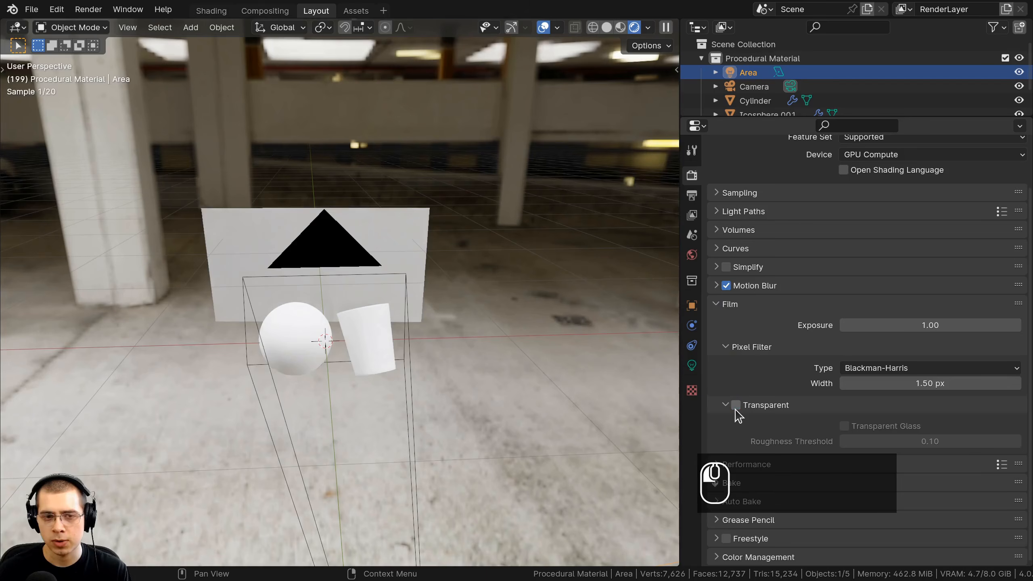
middle_drag(541, 391, 579, 397)
click(736, 405)
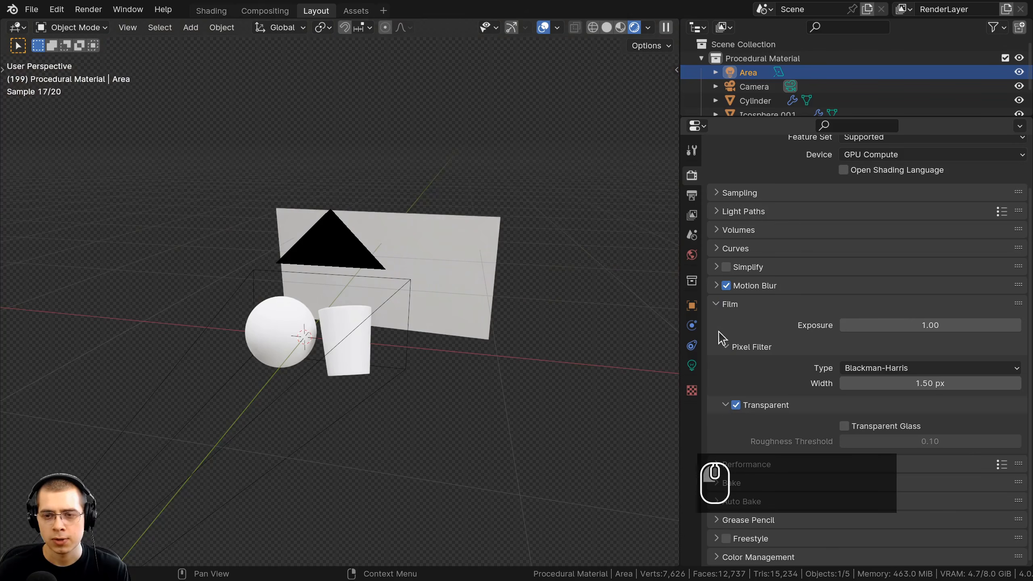
click(718, 305)
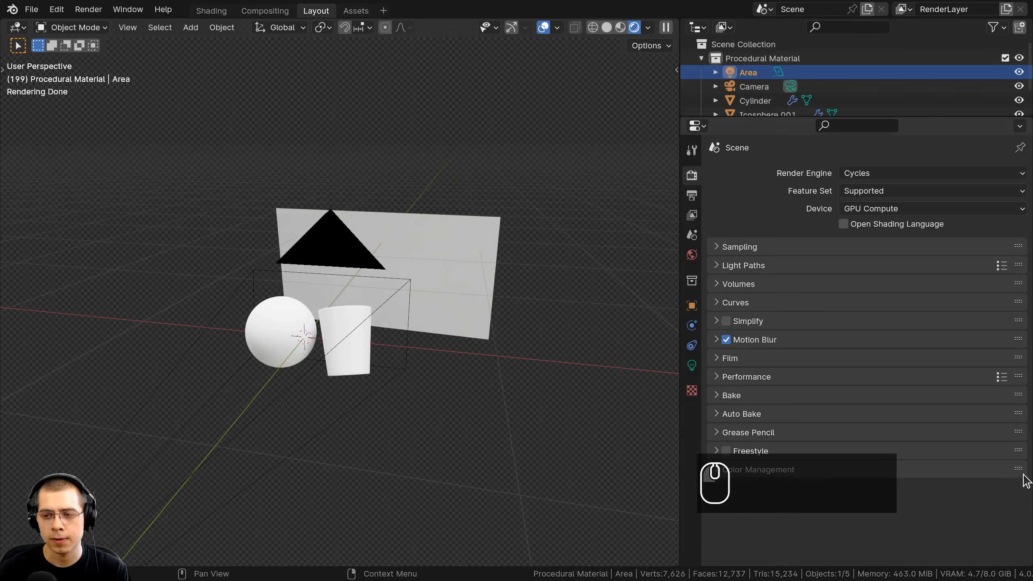
Expand the Color Management render settings to examine the view transform and look.
drag(1019, 472, 720, 322)
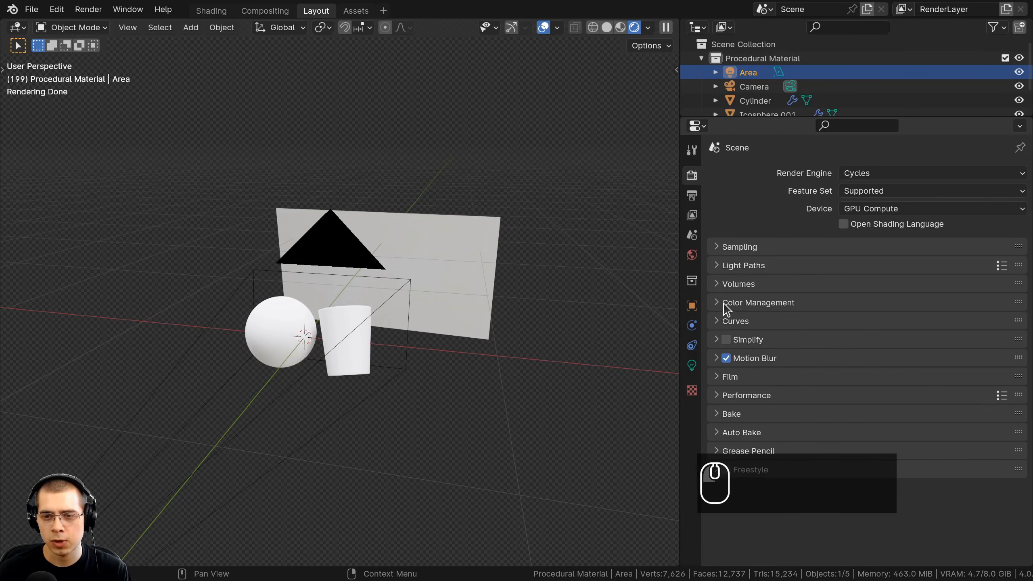
click(727, 303)
scroll(818, 354, down, 3)
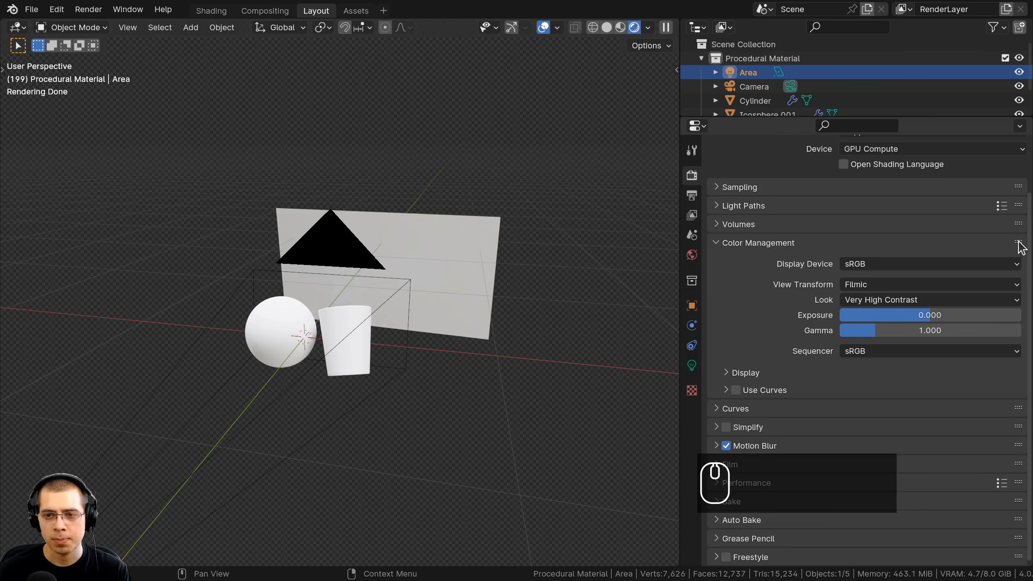
drag(1019, 242, 1019, 485)
View the scene through the camera and set a render region covering the camera frame.
middle_drag(284, 319, 515, 260)
key(KP_0)
key(ctrl+b)
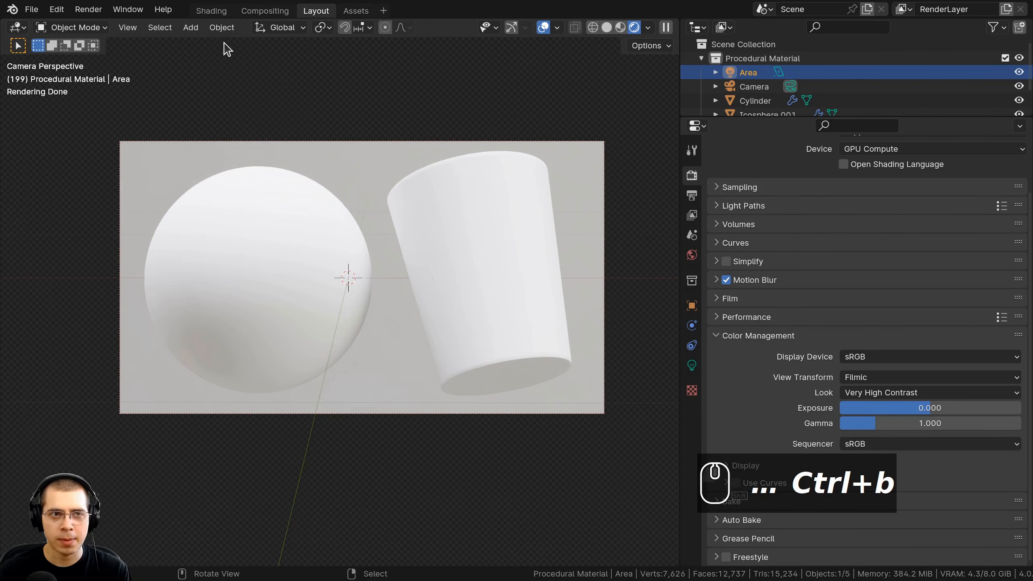
Switch to the Shading workspace and show the viewport in rendered shading through the camera.
click(207, 12)
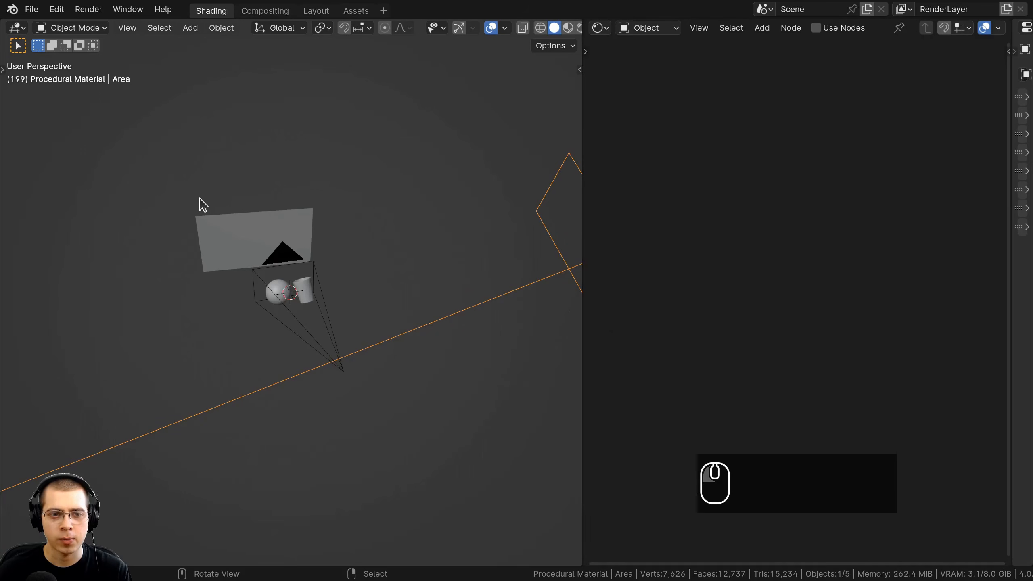
key(z)
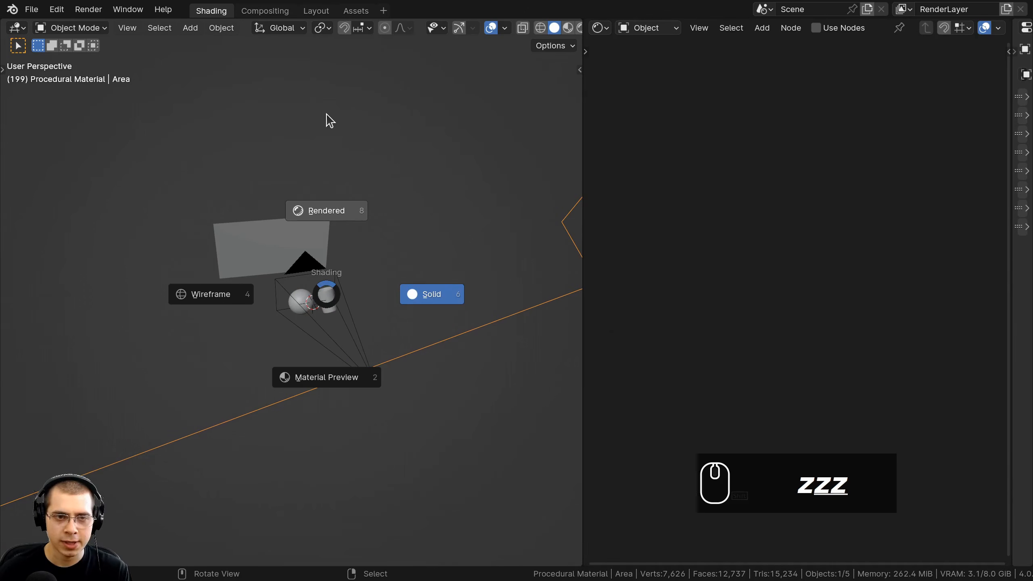
key(KP_0)
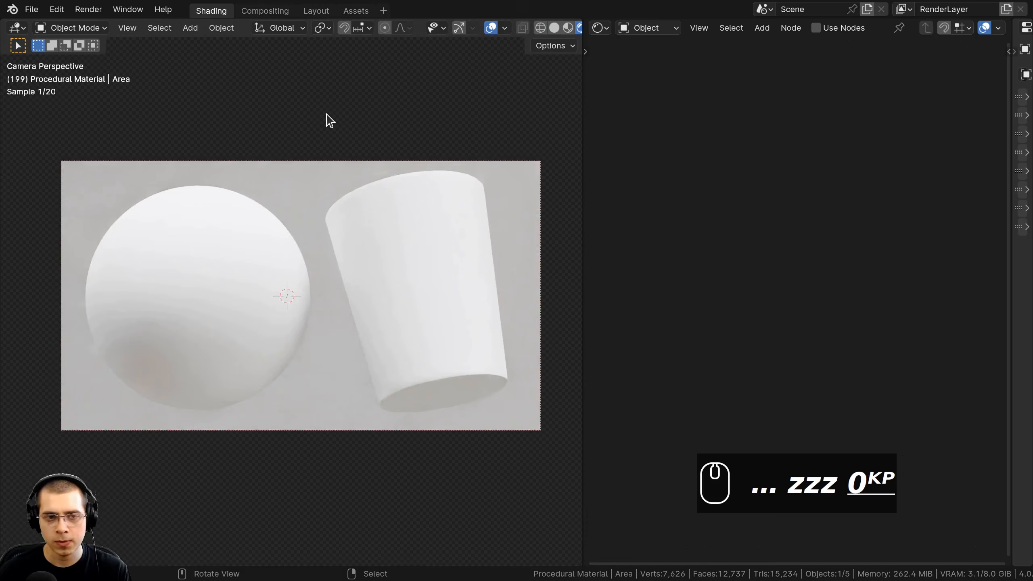
Select the backdrop plane behind the sphere and cup and give it a new material named Background.
click(512, 206)
scroll(482, 203, down, 3)
key(g)
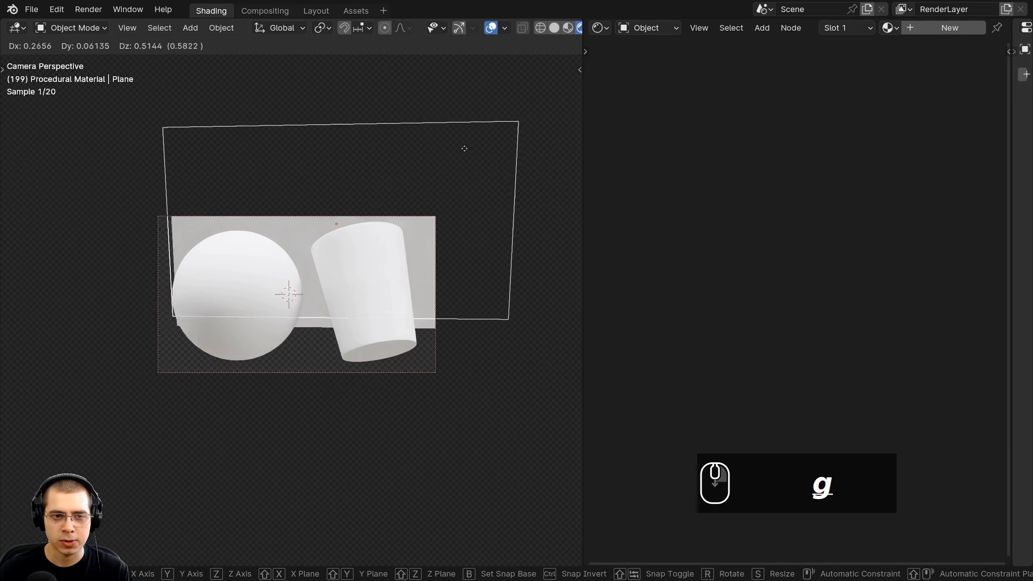
click(467, 222)
scroll(935, 36, down, 3)
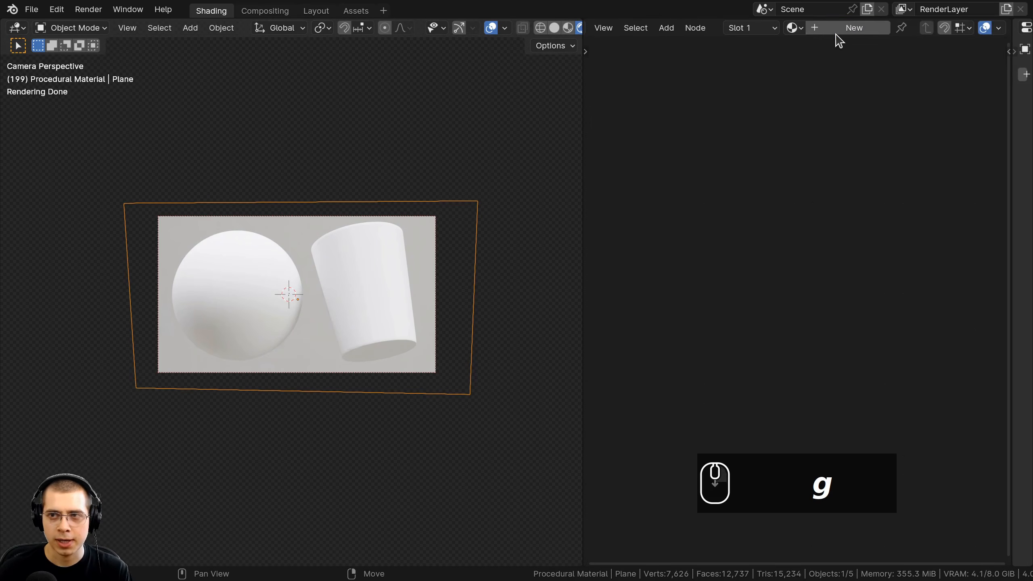
click(838, 29)
double_click(896, 29)
text(Background)
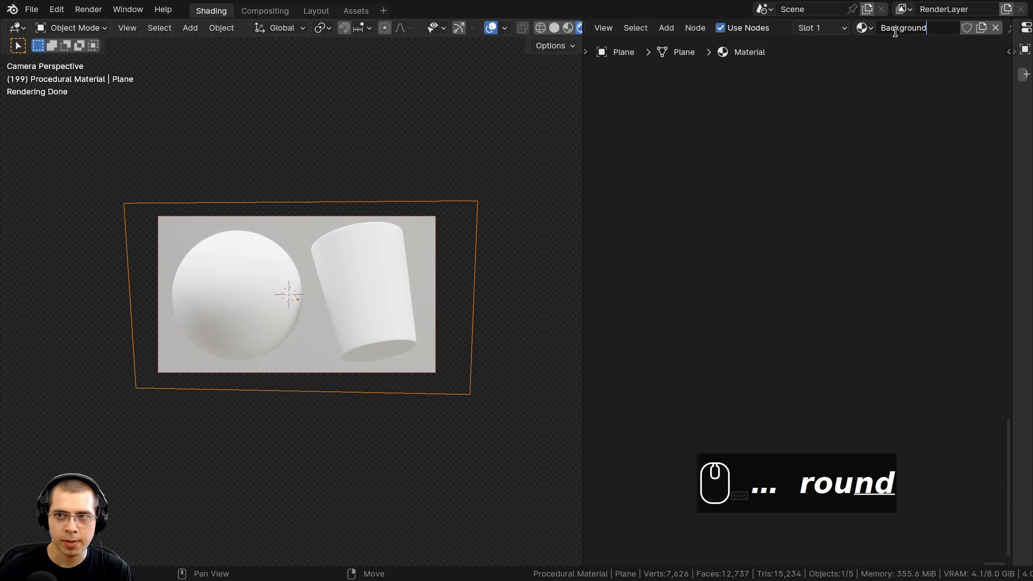
key(Return)
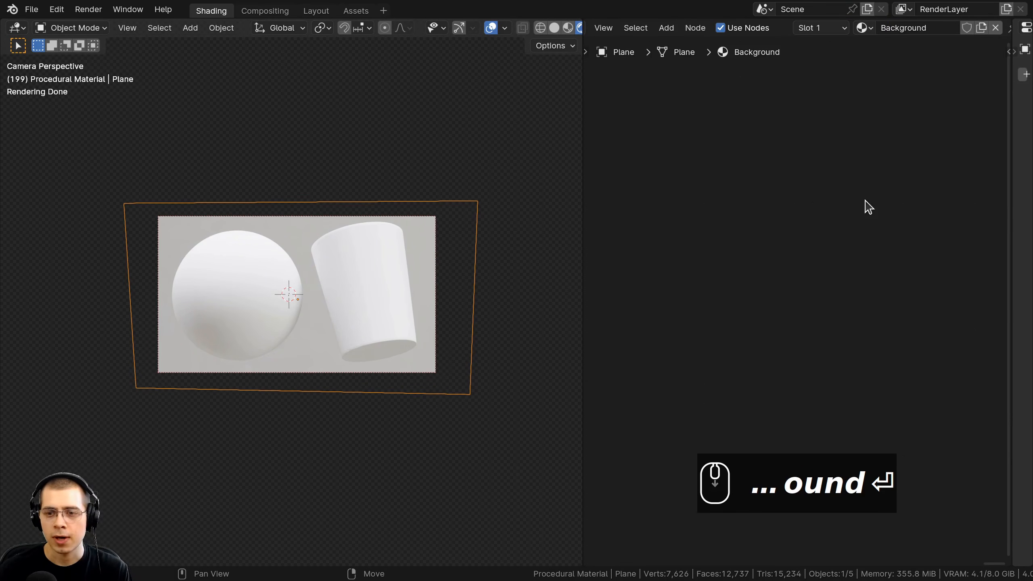
Darken the Background material's base color to dark grey and give the node editor more width beside the camera view.
scroll(858, 258, up, 5)
key(a)
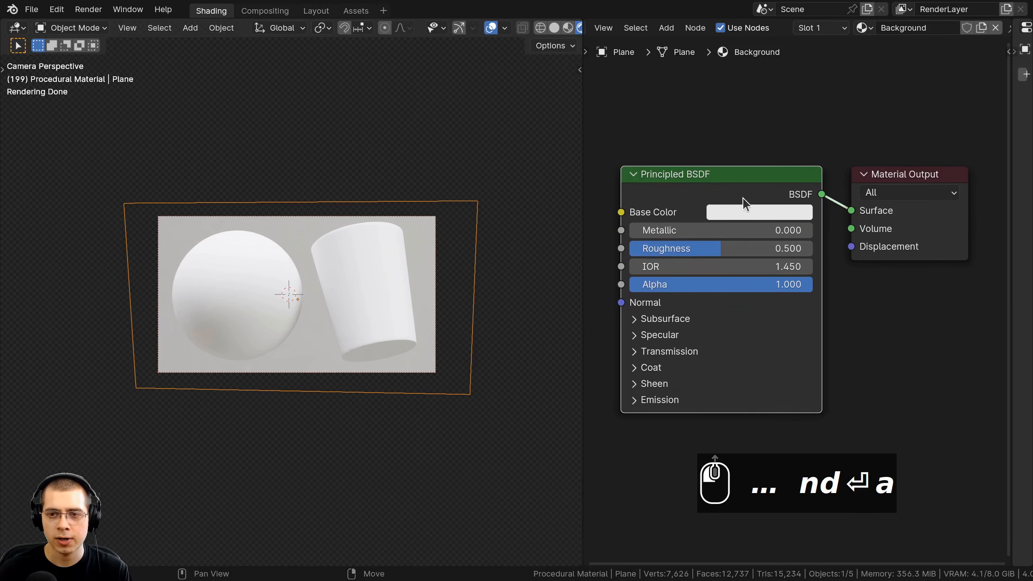
click(748, 210)
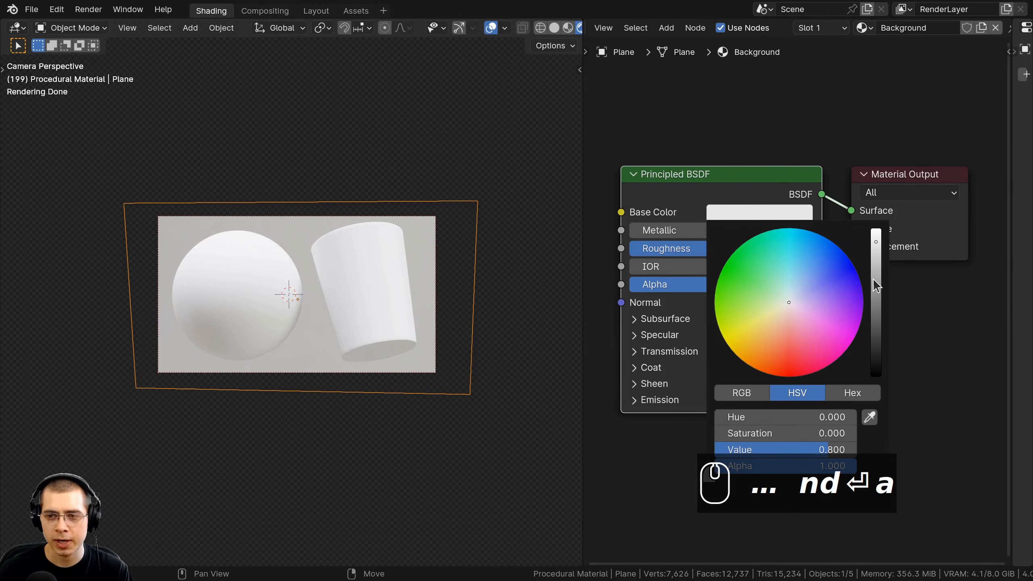
drag(877, 286, 876, 338)
key(a)
scroll(307, 216, up, 4)
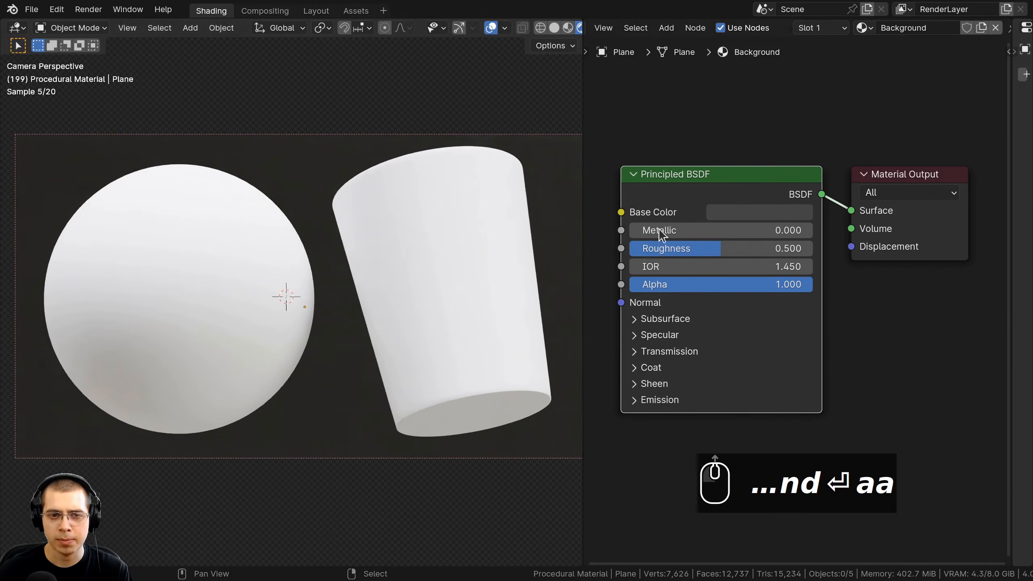
scroll(439, 234, down, 1)
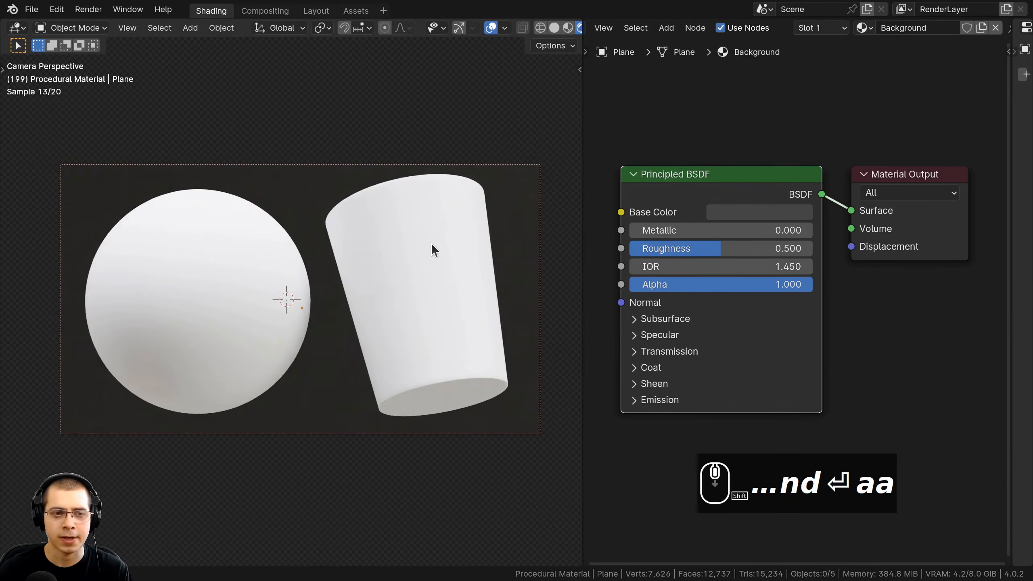
middle_drag(548, 216, 544, 221)
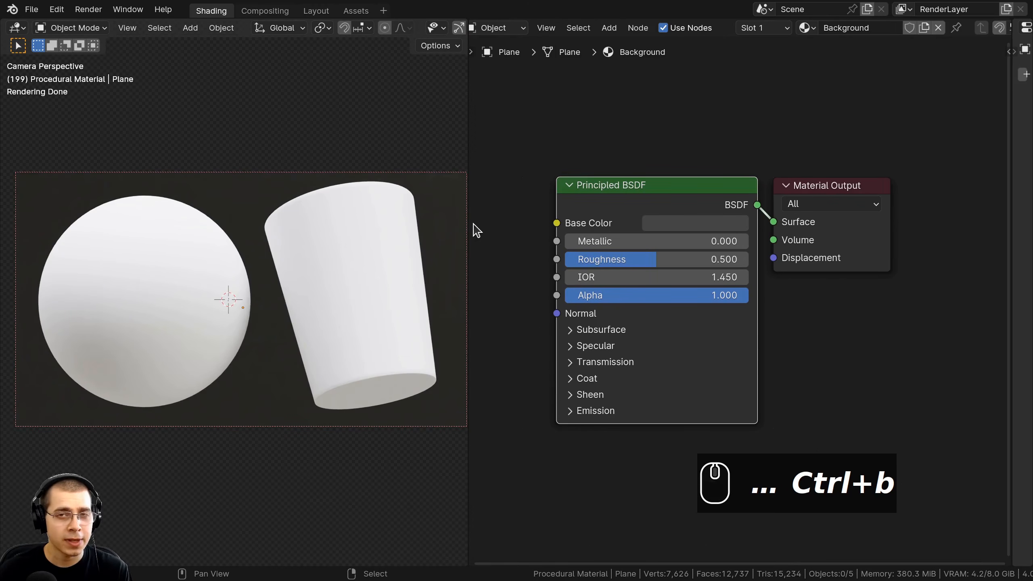
scroll(497, 29, up, 2)
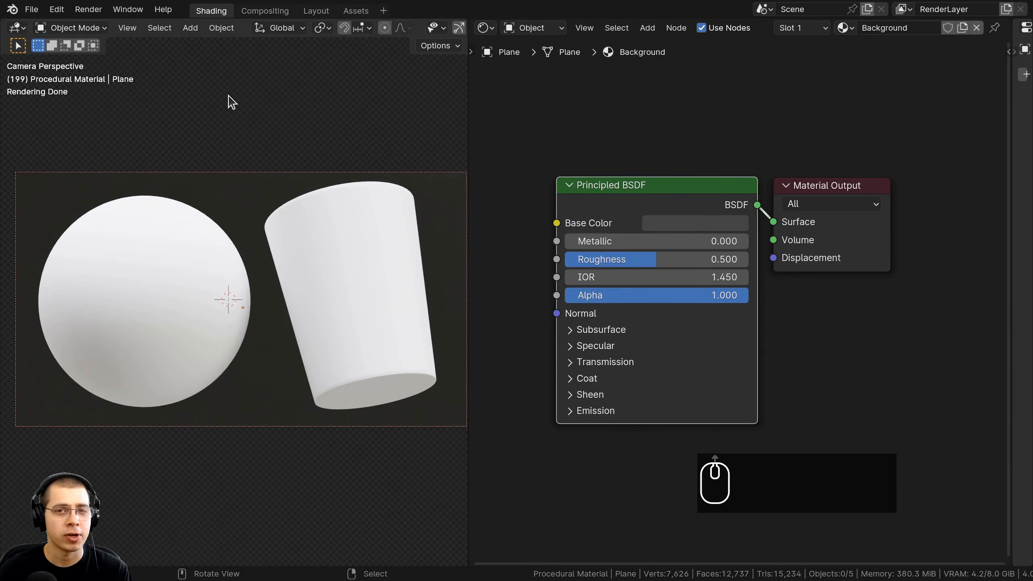
Search the add-ons in the preferences for "node" and check that Node Wrangler is enabled, expanding its details.
click(58, 10)
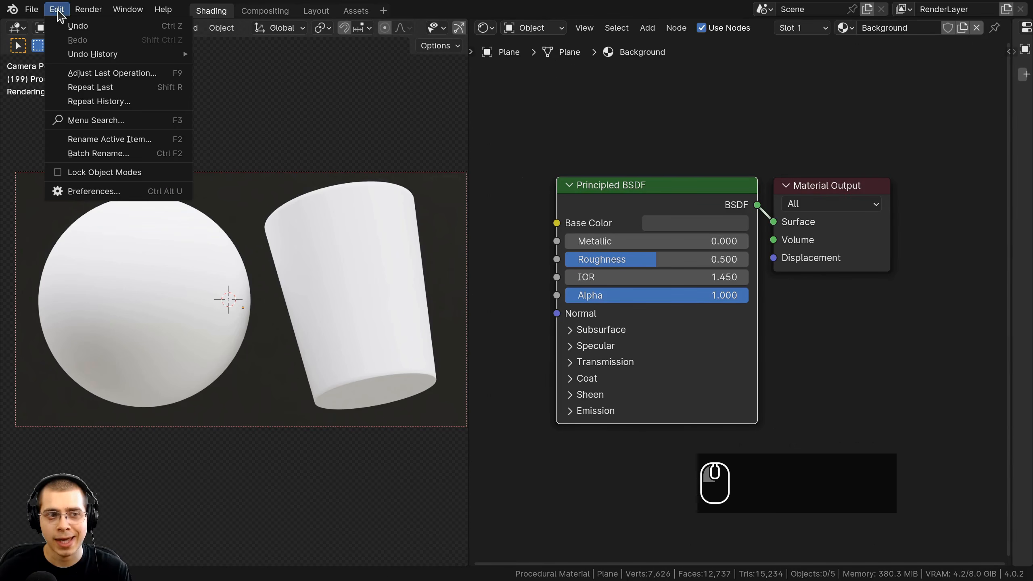
click(90, 191)
drag(206, 13, 287, 56)
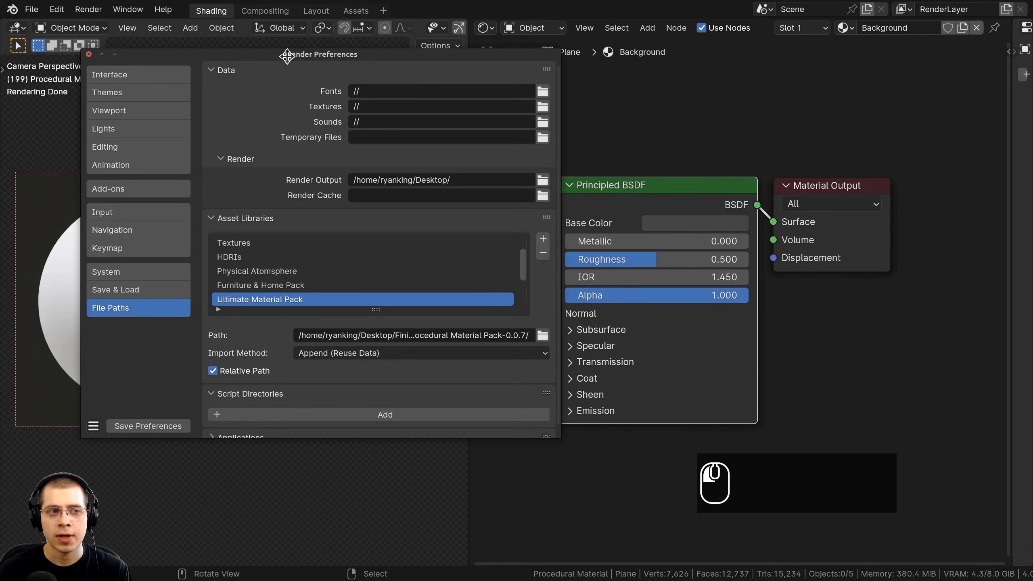
click(109, 190)
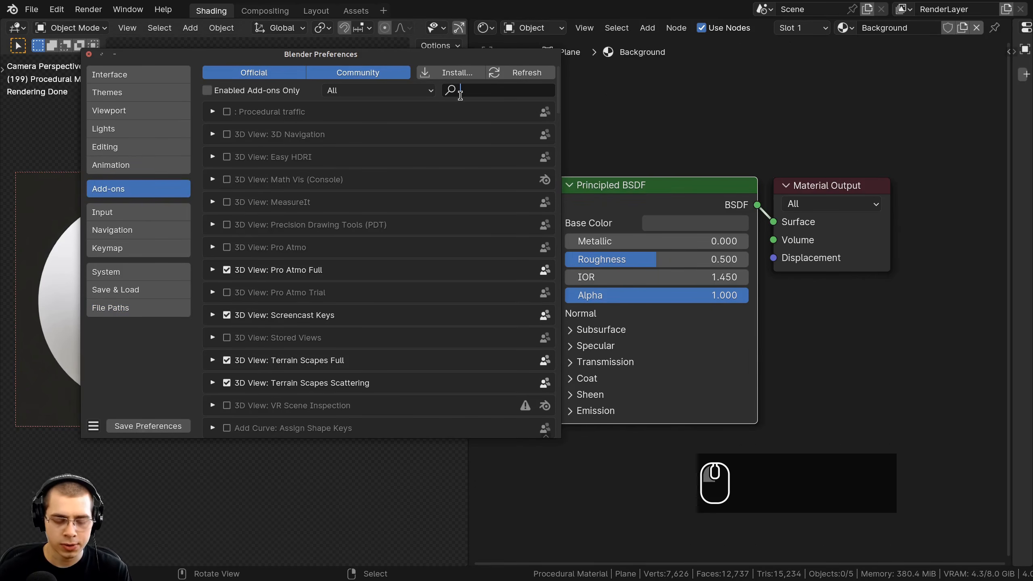
text(node)
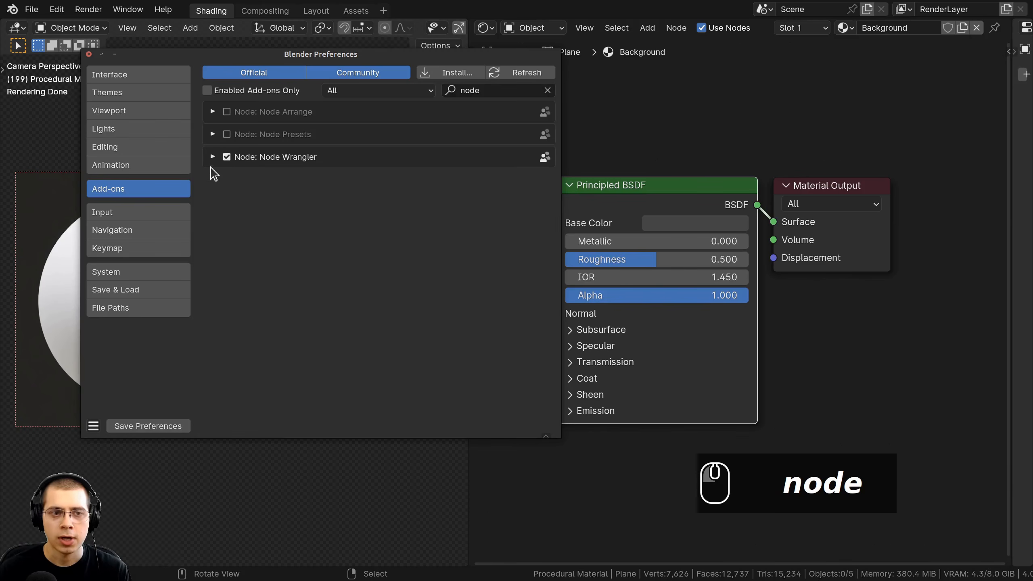
click(212, 157)
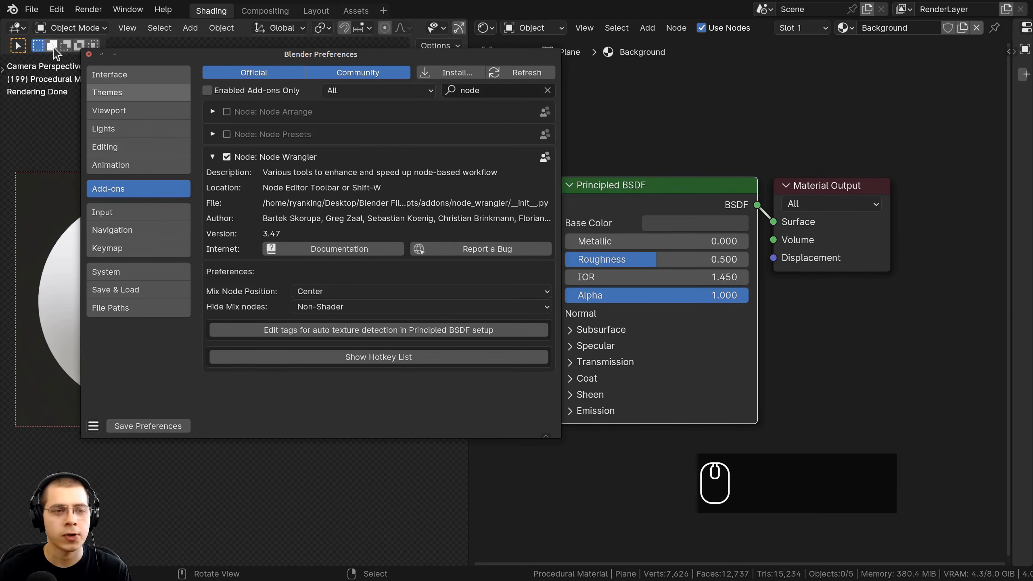
click(89, 55)
Create a new material named Glass on the cup and assign the same material to the sphere.
click(350, 245)
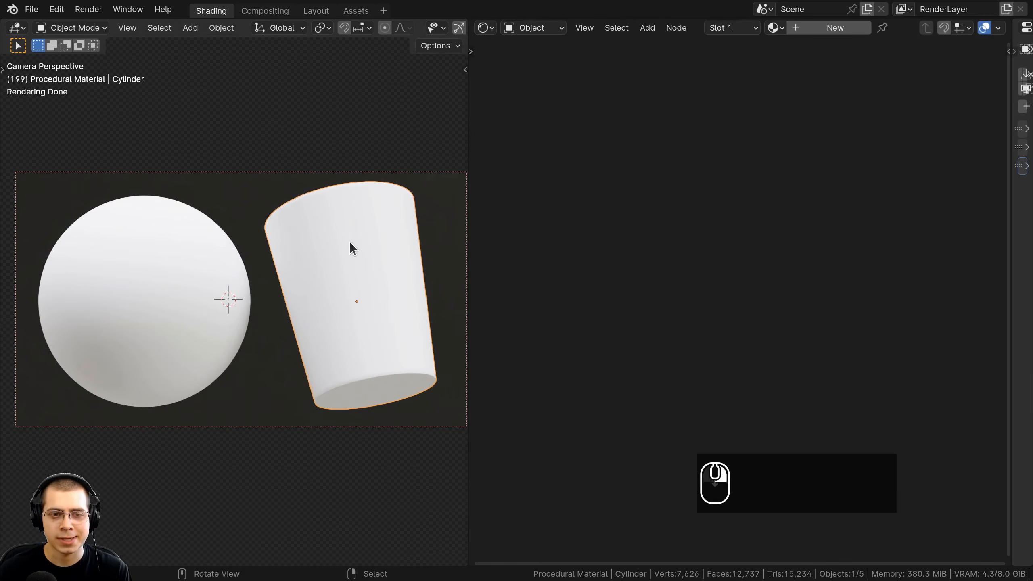
click(826, 29)
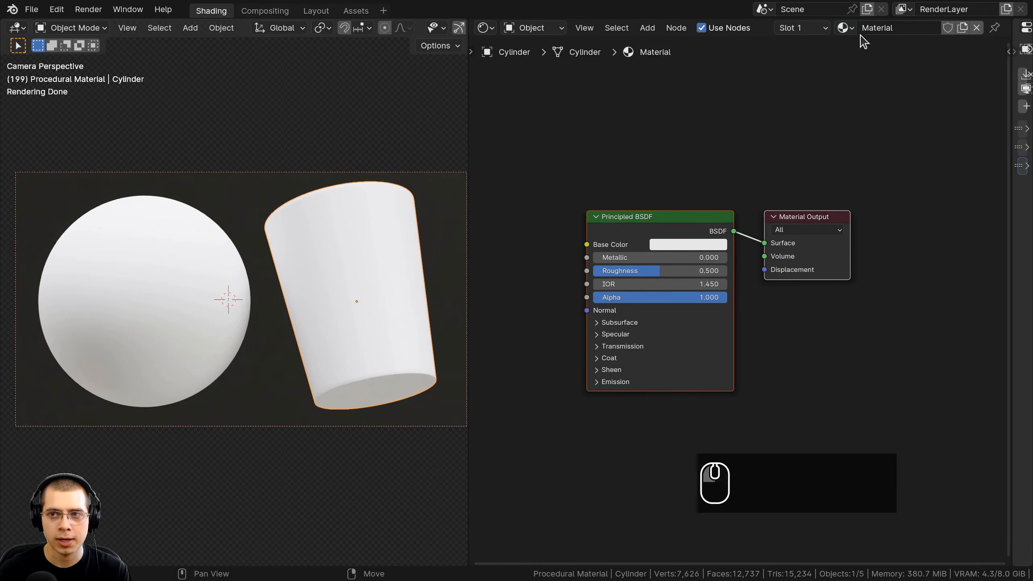
double_click(878, 28)
text(Glass)
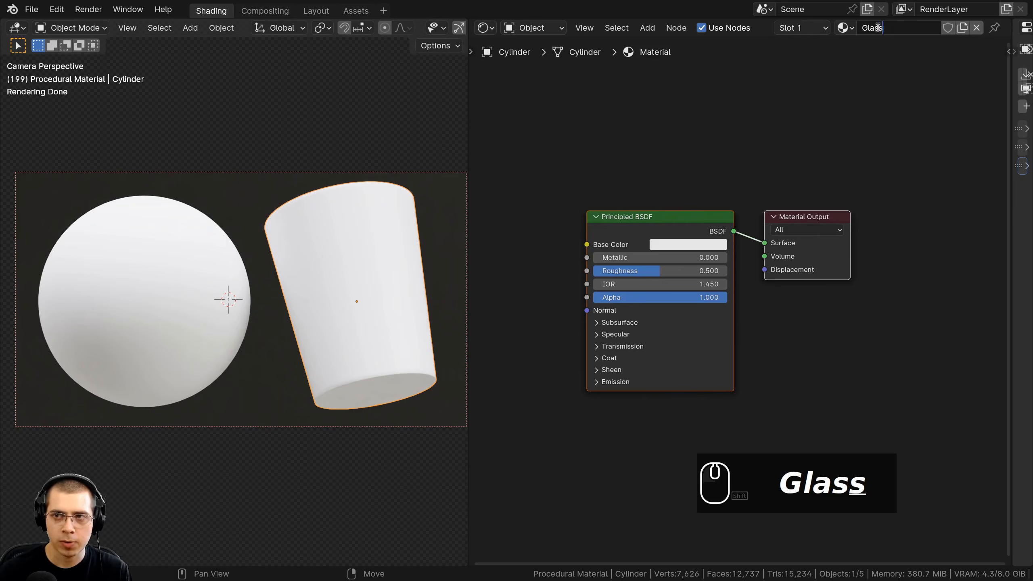
key(Return)
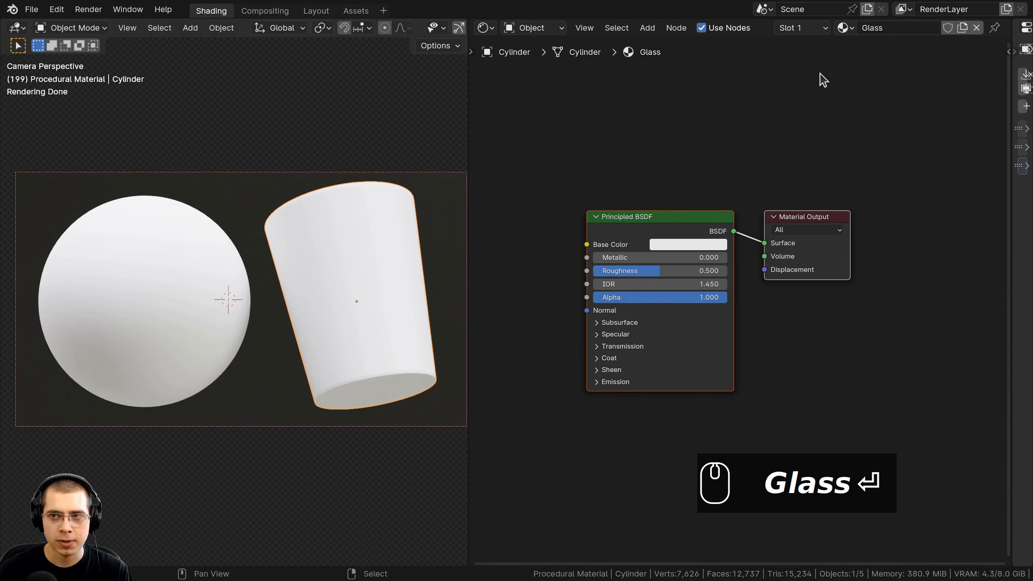
drag(844, 28, 145, 268)
click(150, 260)
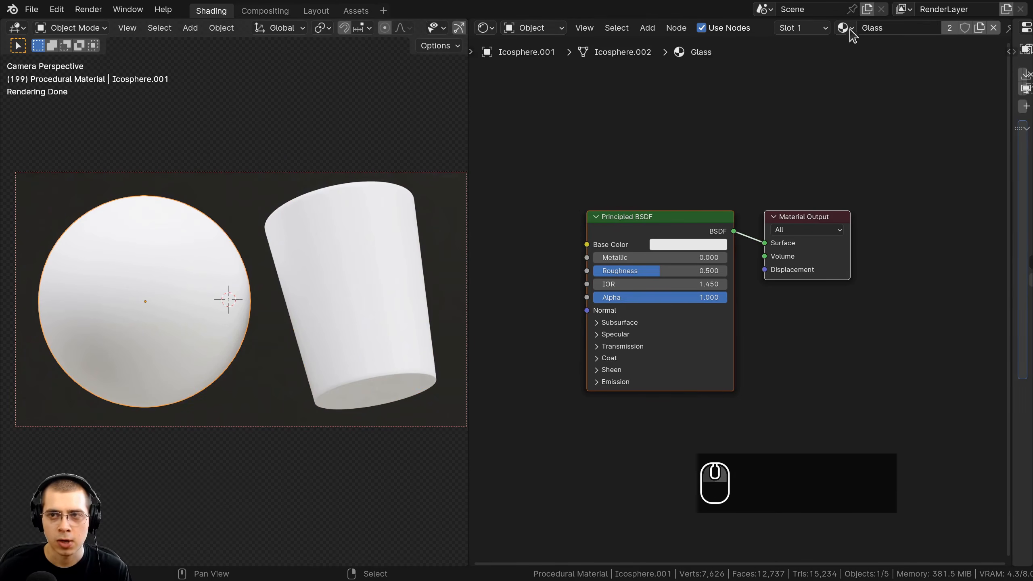
Reposition the Principled BSDF node and widen the node editor further, with the viewport framed closely on the sphere.
key(a)
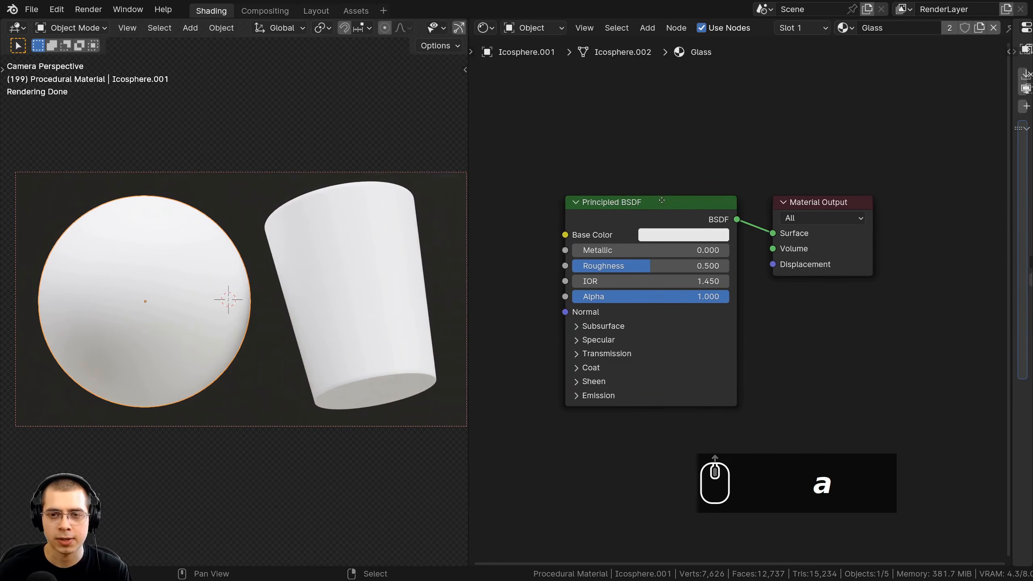
scroll(659, 204, up, 2)
drag(659, 204, 667, 191)
scroll(610, 344, down, 2)
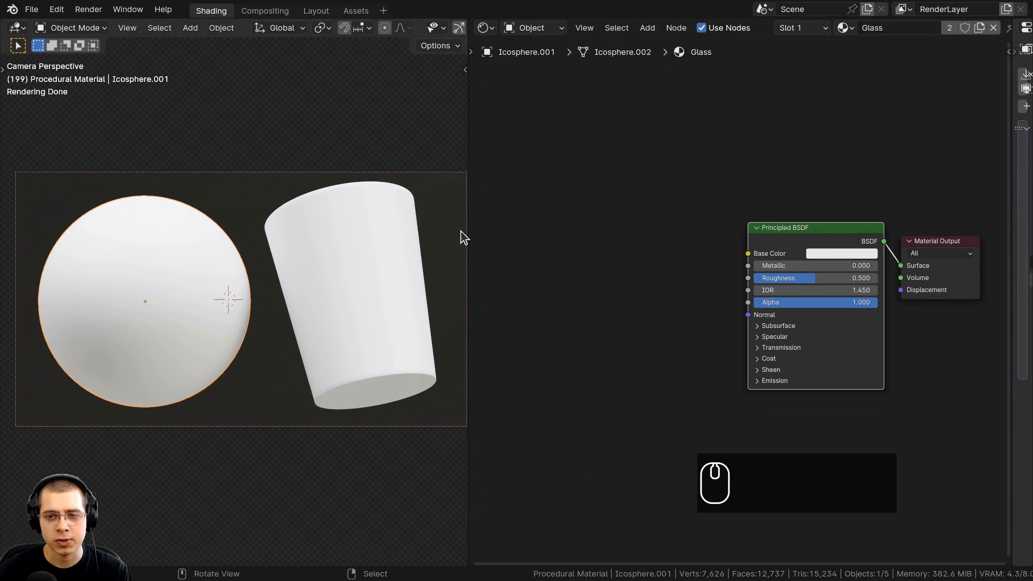
drag(465, 220, 365, 222)
scroll(291, 231, up, 3)
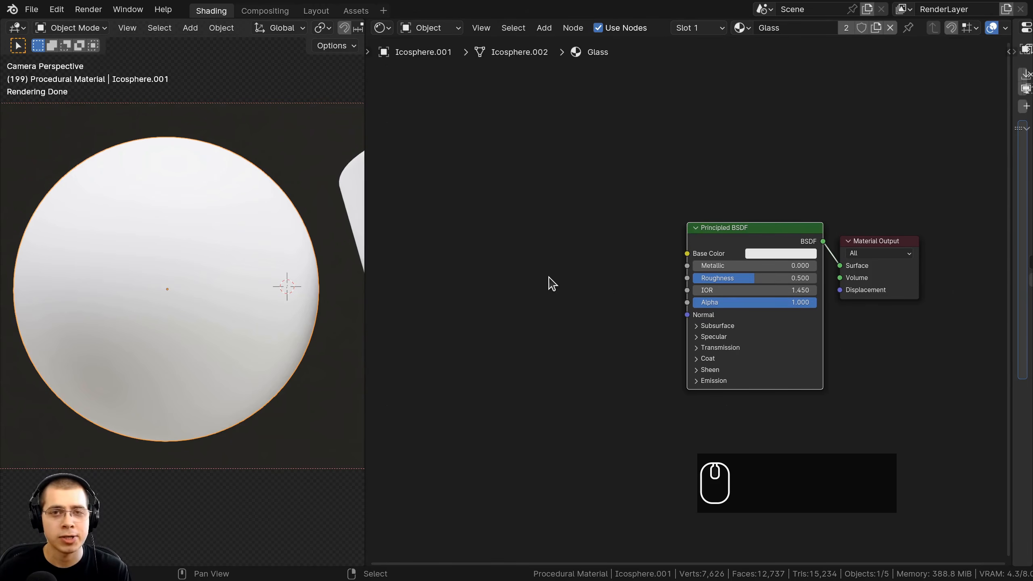
Add a Voronoi Texture node in front of the Principled BSDF and preview its Distance output on the sphere.
middle_drag(549, 284, 586, 276)
key(shift+a)
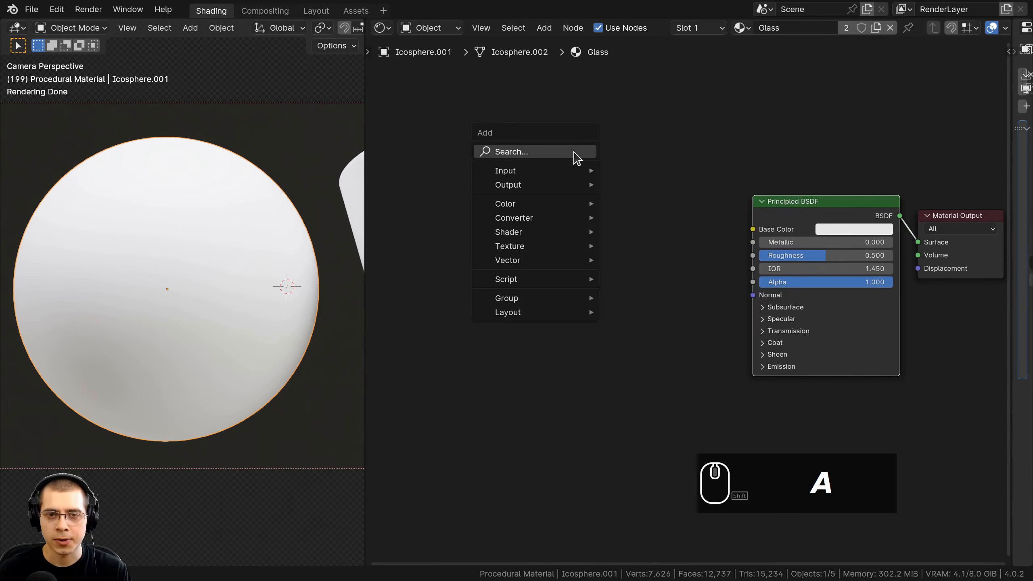
click(576, 154)
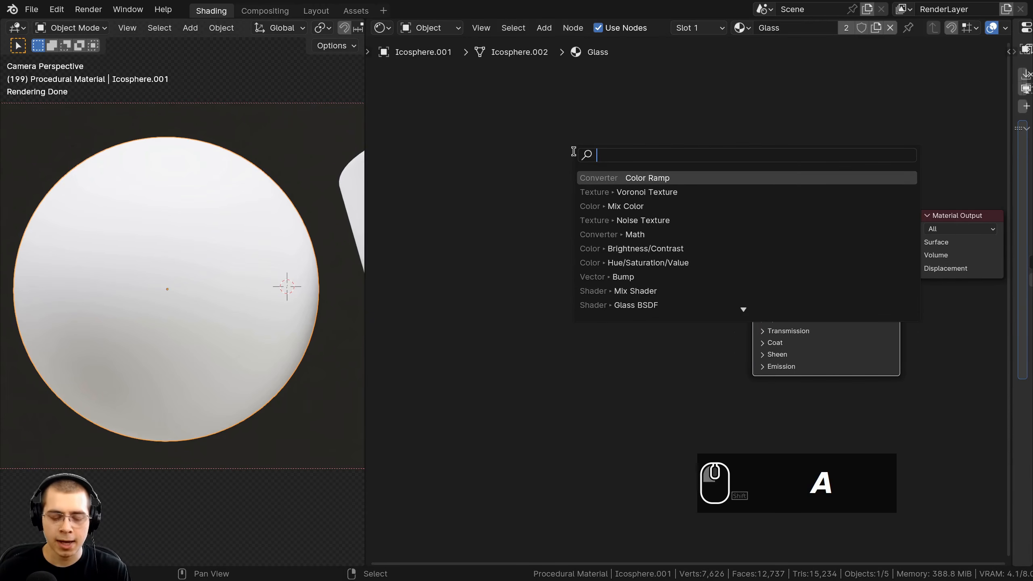
text(vo)
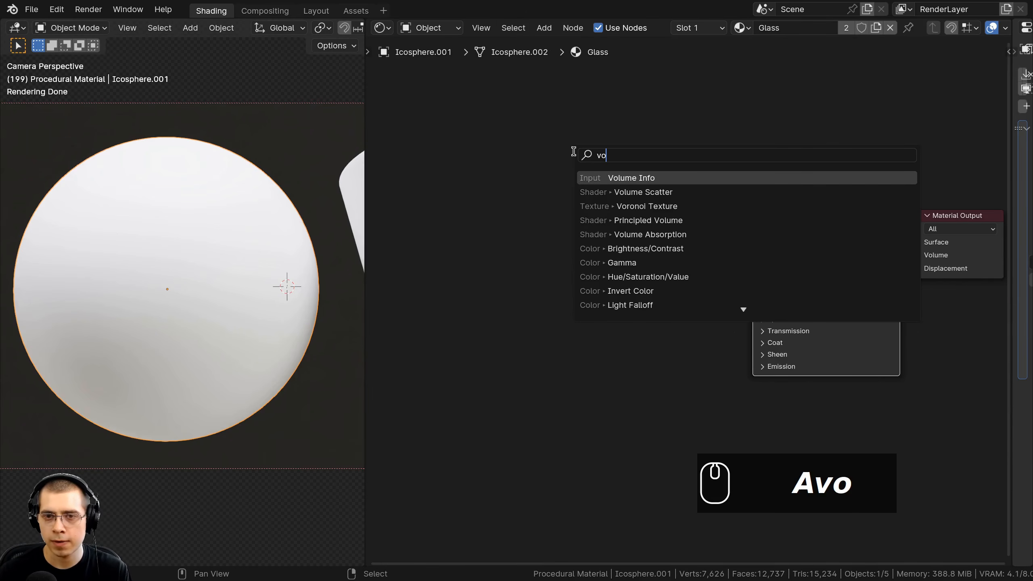
text(r)
key(Return)
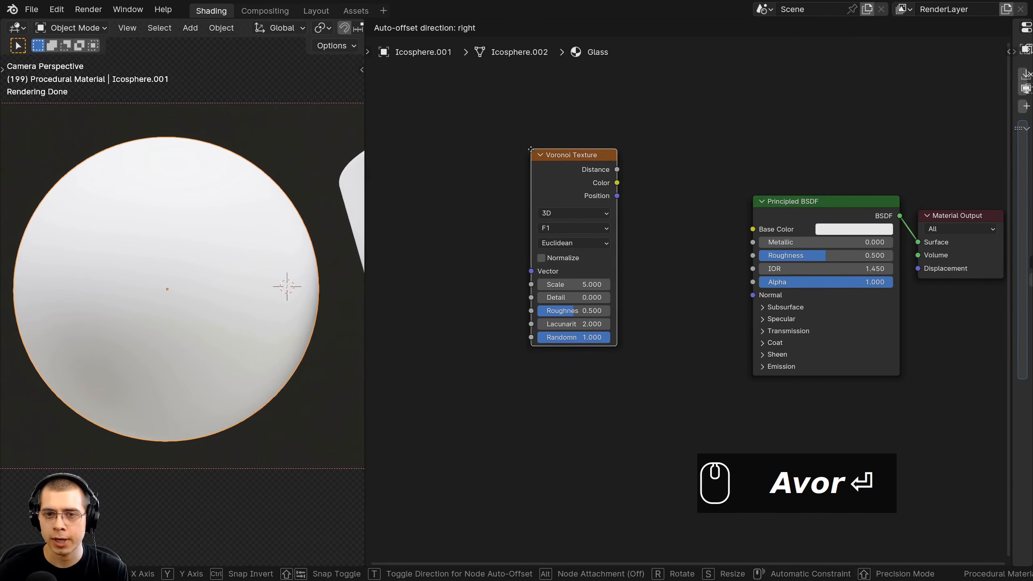
click(533, 150)
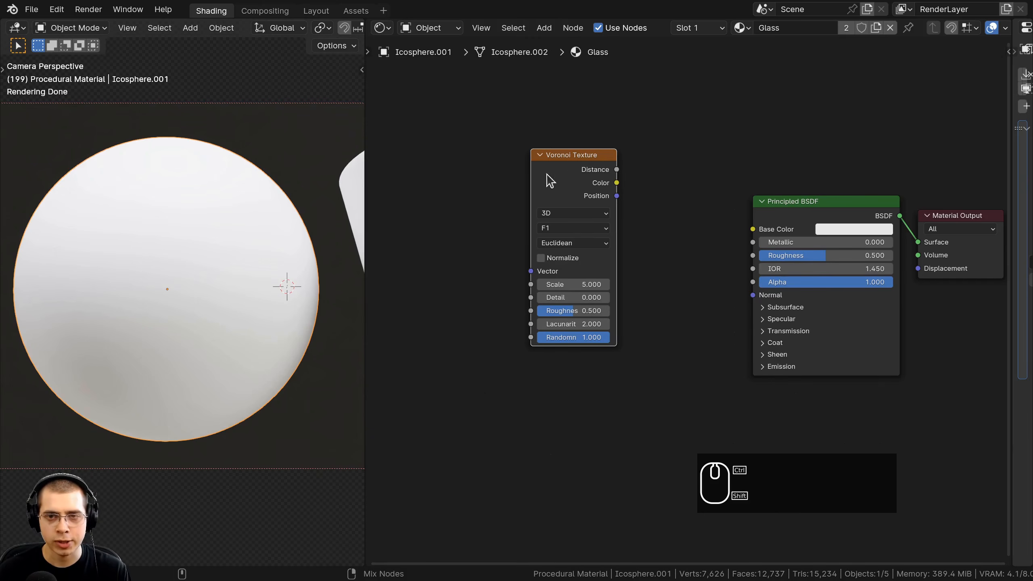
ctrl+shift+click(575, 169)
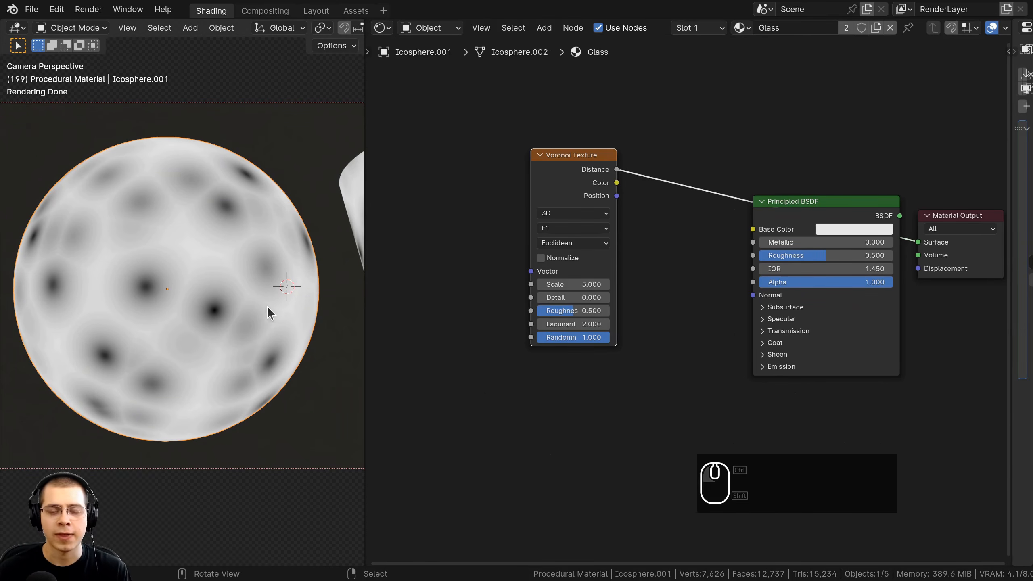
Add Texture Coordinate and Mapping nodes feeding the Voronoi Texture's vector using Node Wrangler's texture setup.
scroll(611, 199, up, 1)
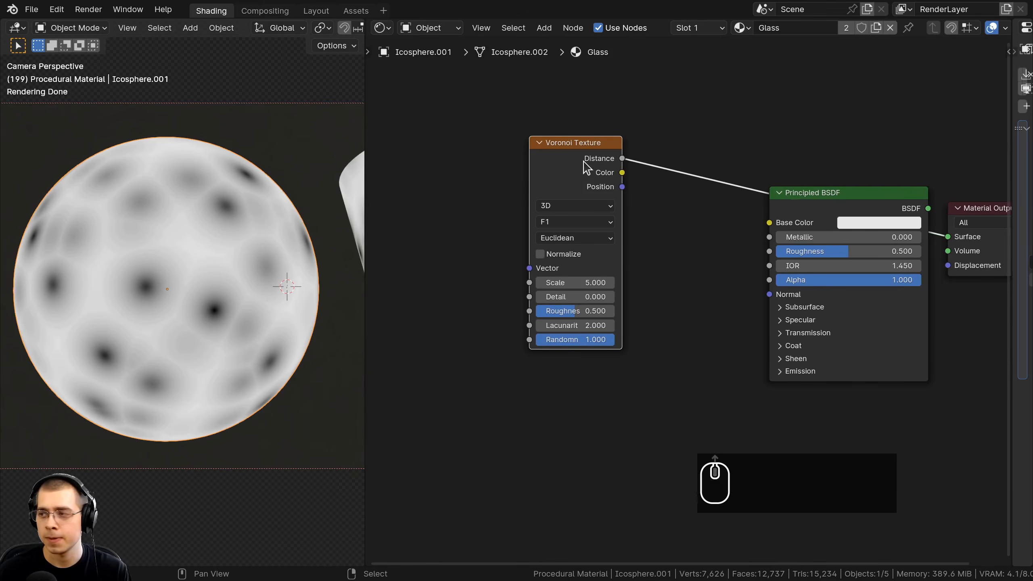
scroll(599, 164, up, 1)
middle_drag(601, 170, 633, 162)
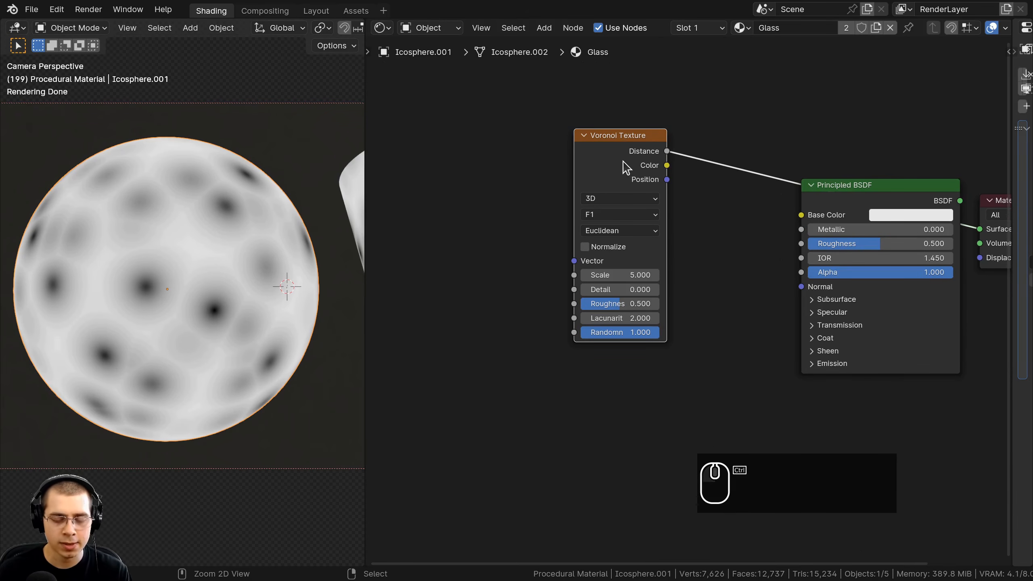
key(ctrl+t)
key(a)
scroll(610, 195, down, 2)
scroll(553, 154, up, 1)
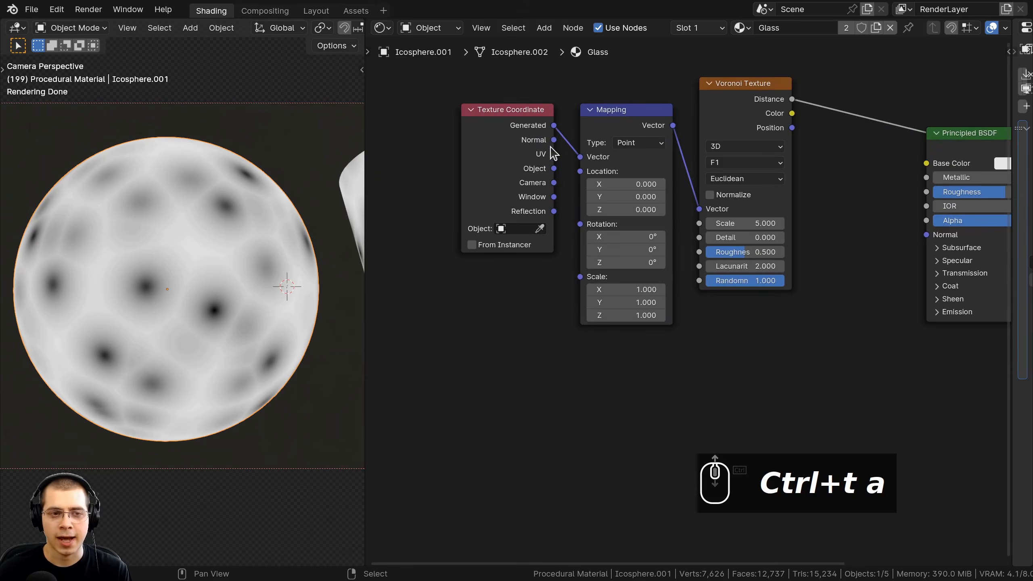
scroll(530, 169, up, 1)
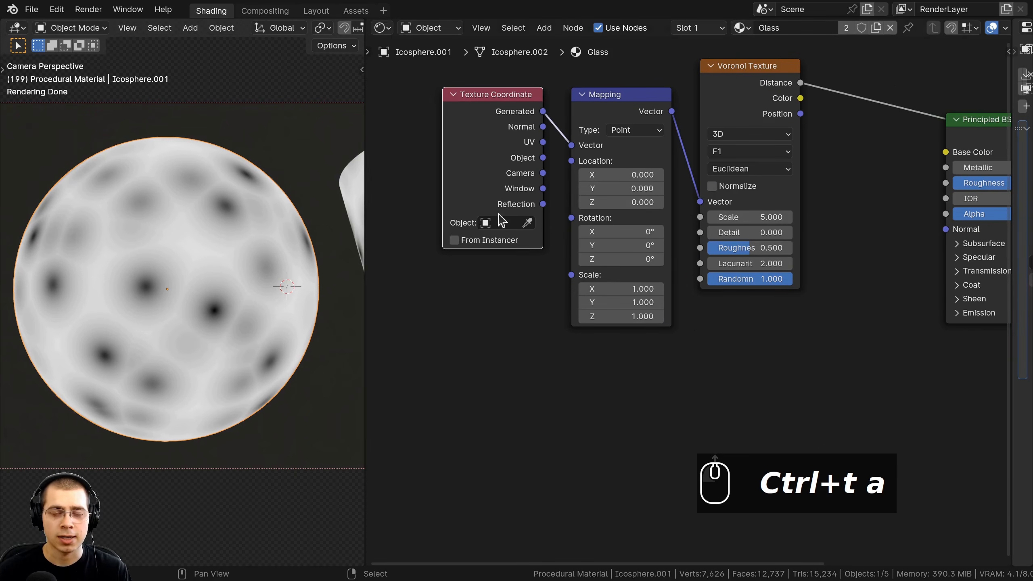
Link the Texture Coordinate's Object output to the Mapping node's Vector input and space out the Voronoi Texture node.
drag(543, 158, 572, 145)
drag(535, 158, 551, 157)
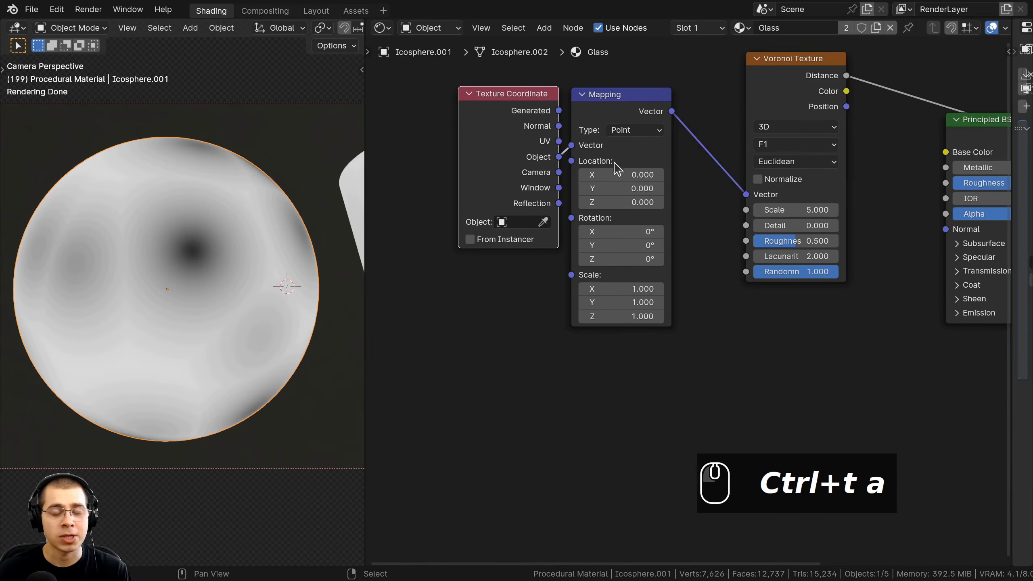
drag(798, 84, 785, 89)
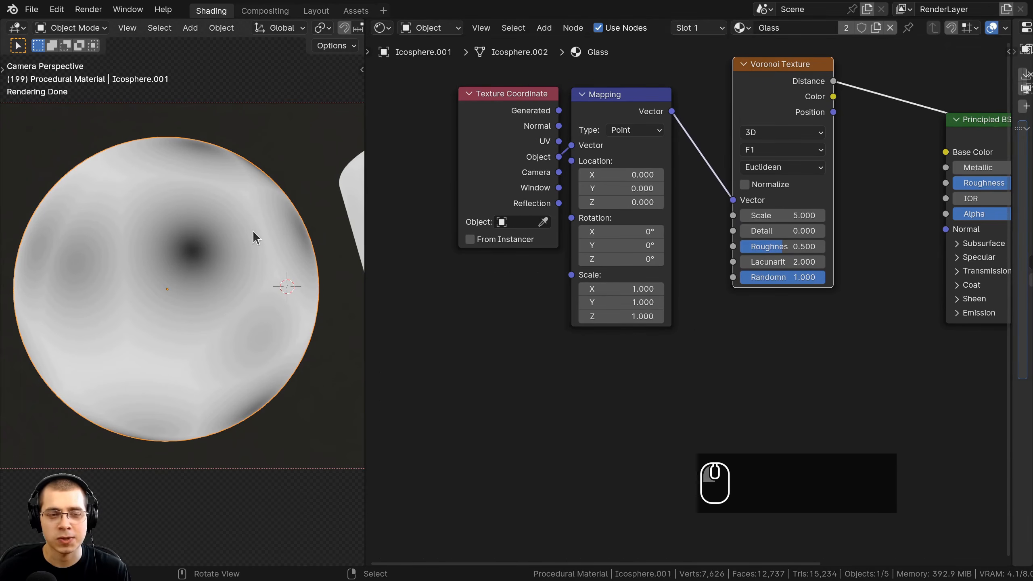
scroll(576, 214, down, 3)
middle_drag(577, 215, 644, 214)
click(549, 108)
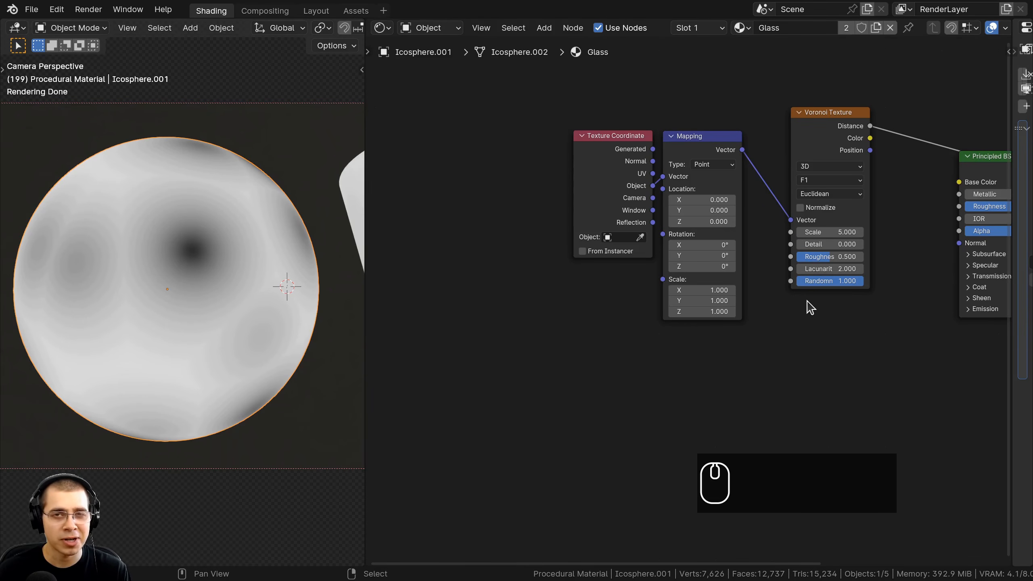
Join the Texture Coordinate and Mapping nodes in a frame and move it farther away from the Voronoi Texture.
middle_drag(761, 271, 758, 270)
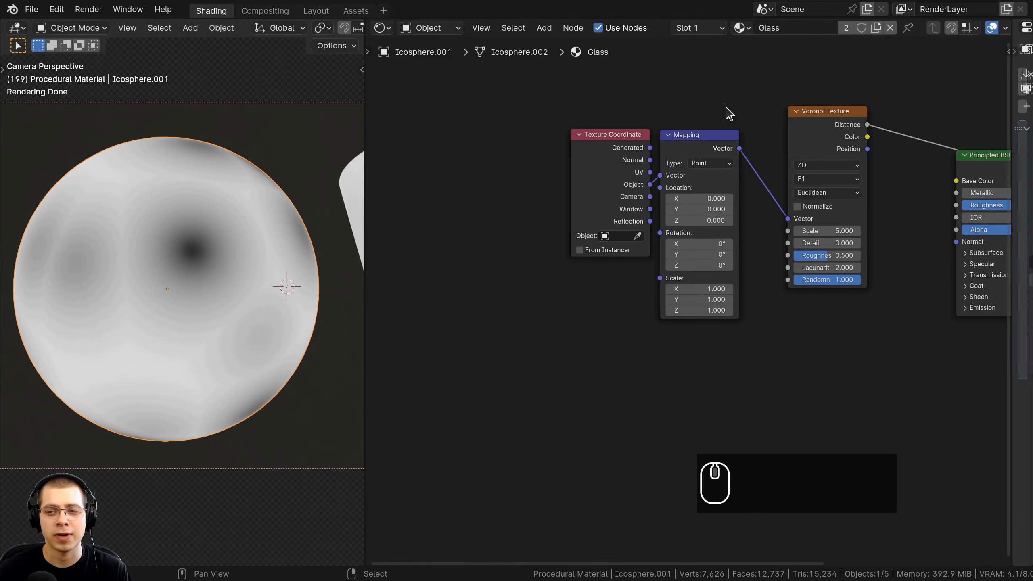
drag(511, 101, 745, 191)
drag(687, 153, 658, 156)
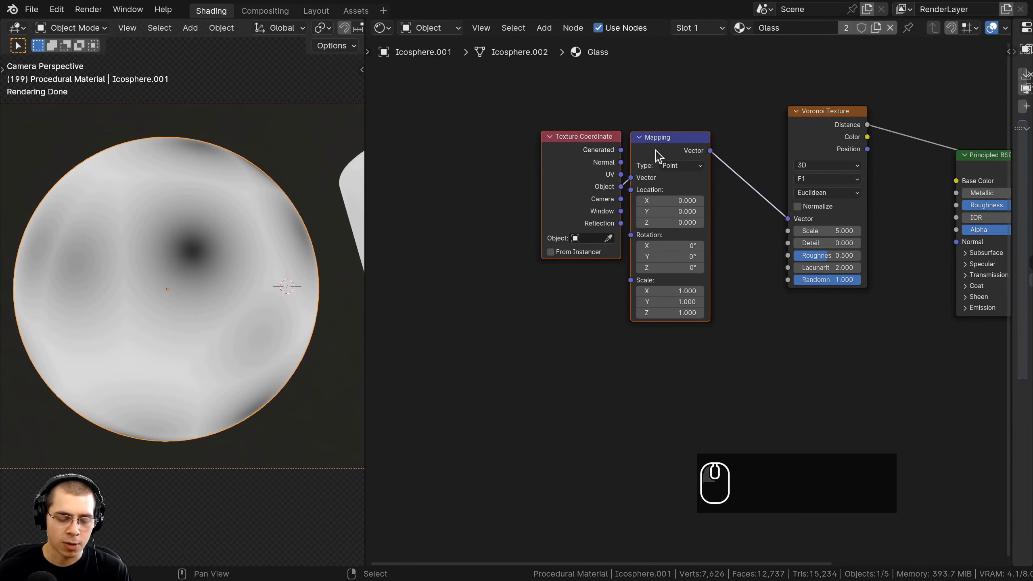
key(ctrl+j)
drag(610, 123, 571, 143)
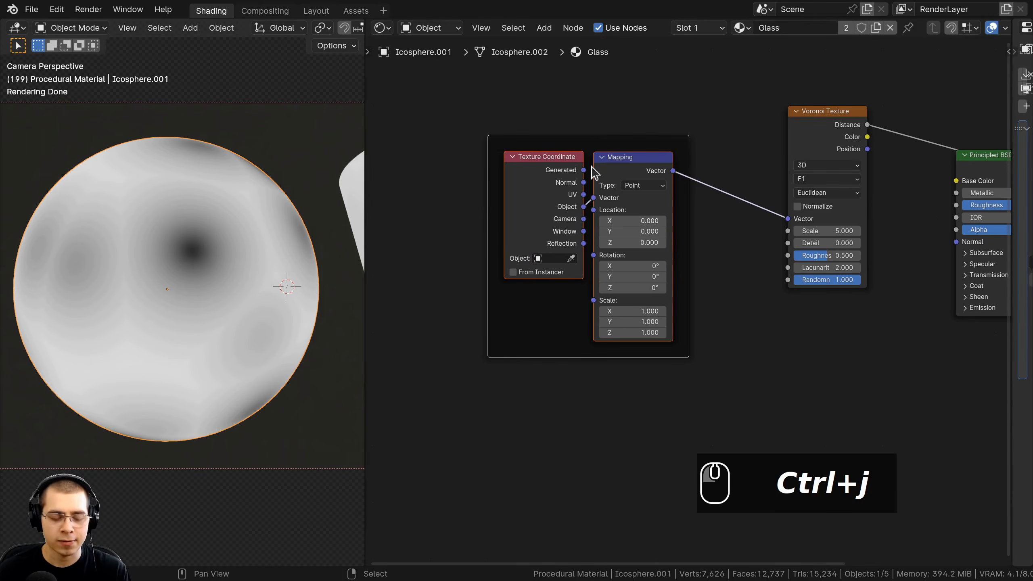
Label the frame around the Texture Coordinate and Mapping nodes "Mapping" and move it down and away from the Voronoi Texture.
key(F2)
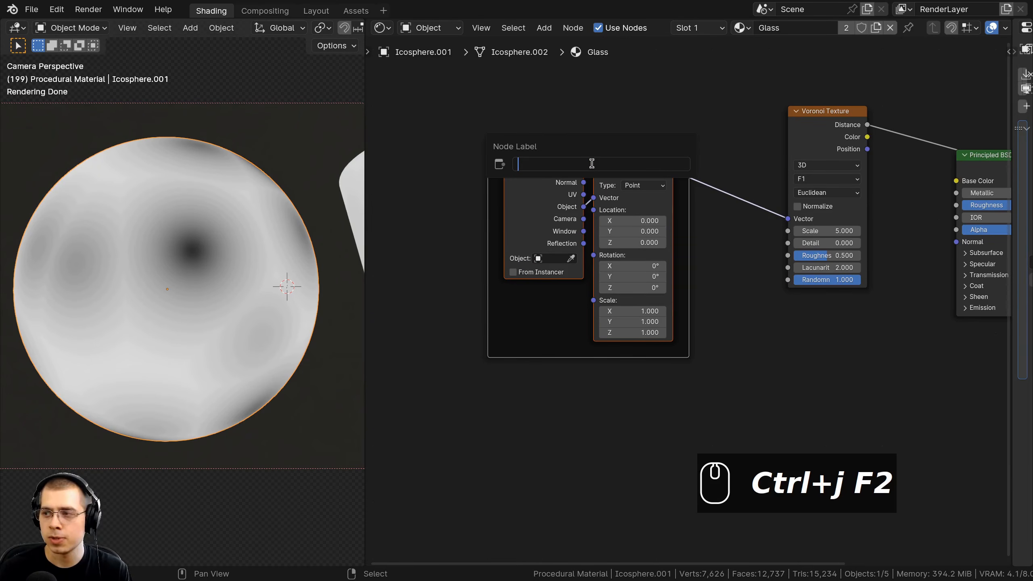
text(Mapping)
key(Return)
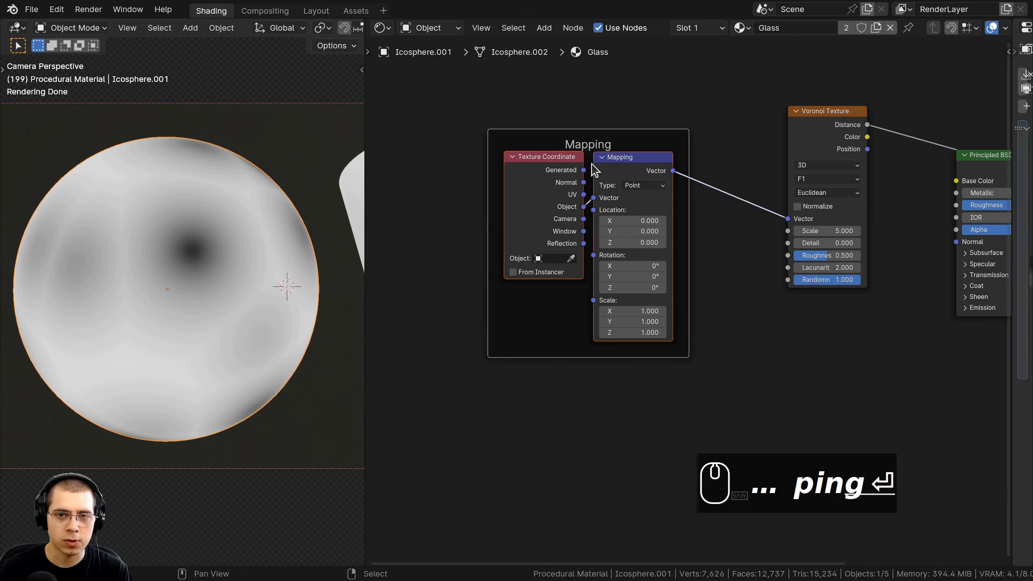
scroll(595, 171, down, 2)
drag(596, 174, 427, 321)
key(a)
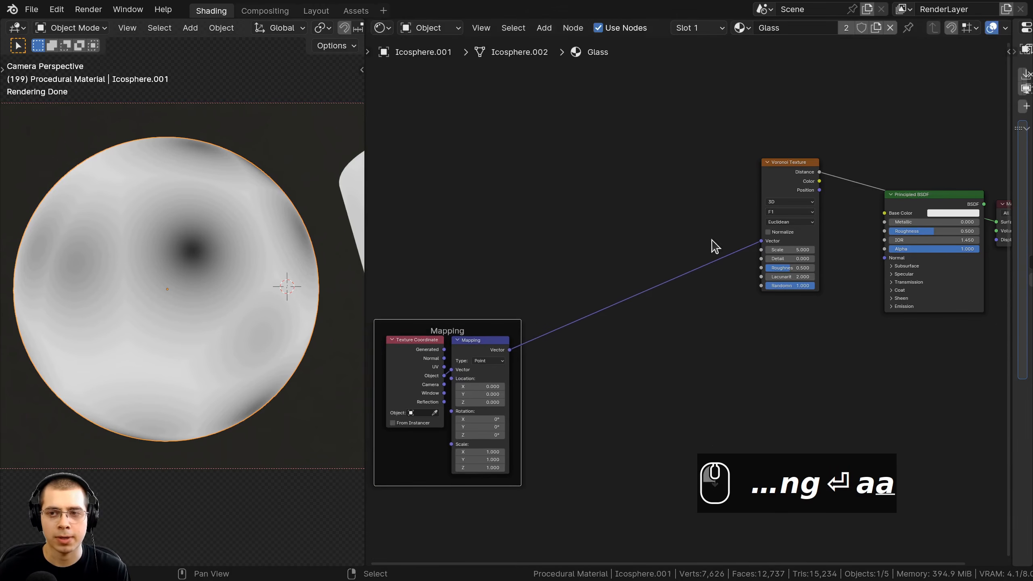
Shift the Voronoi Texture node slightly and set its feature output to Smooth F1.
drag(729, 179, 671, 189)
click(671, 188)
scroll(765, 241, up, 4)
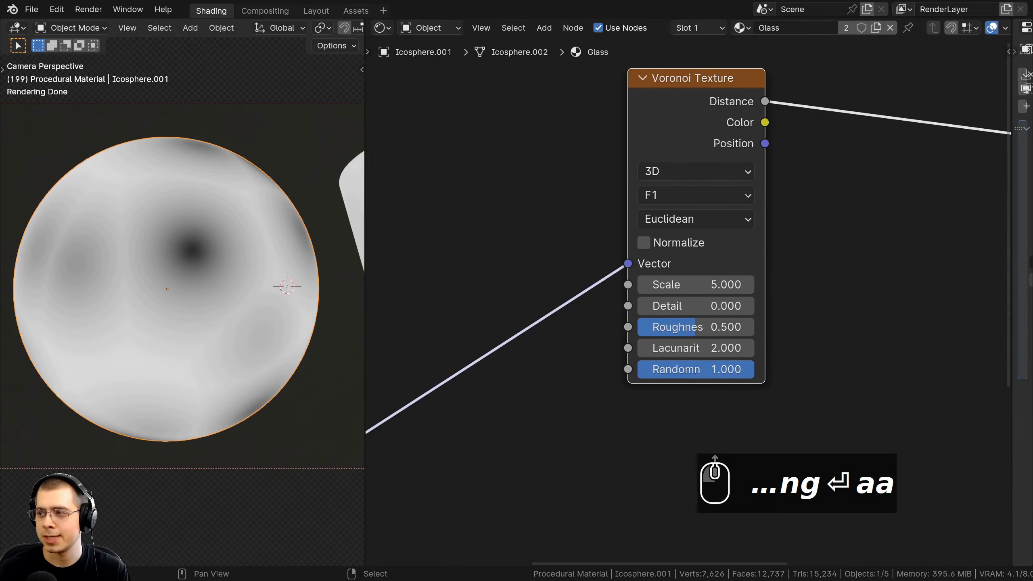
click(676, 200)
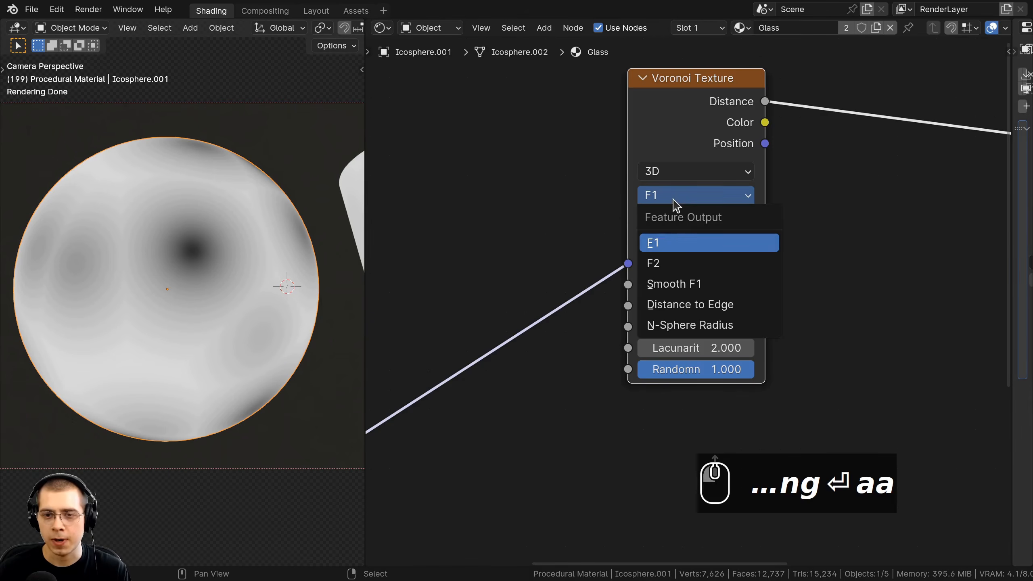
click(677, 284)
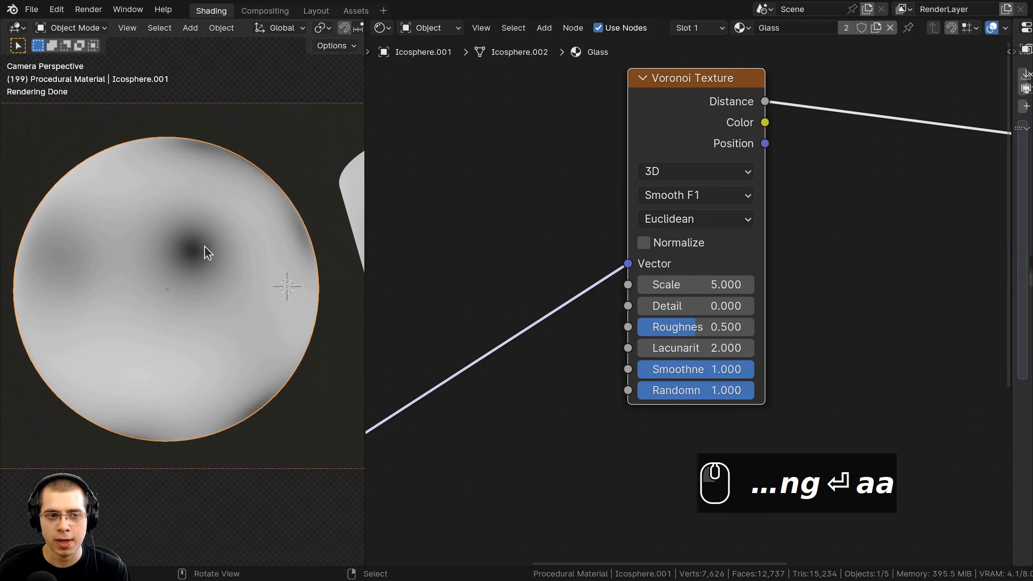
Set the Voronoi Texture's Scale to 18 and Detail to 15.
click(696, 285)
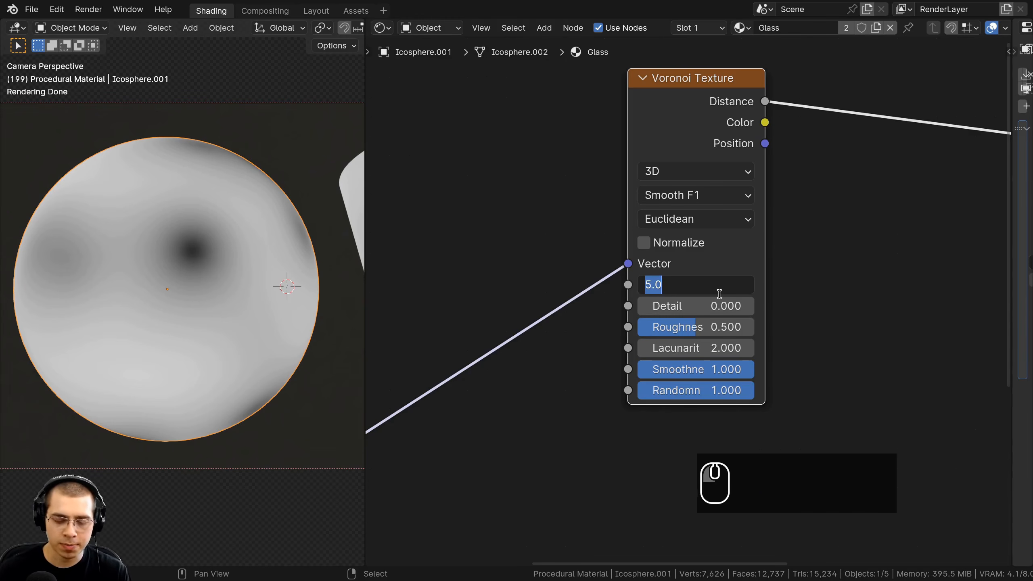
text(18)
key(Return)
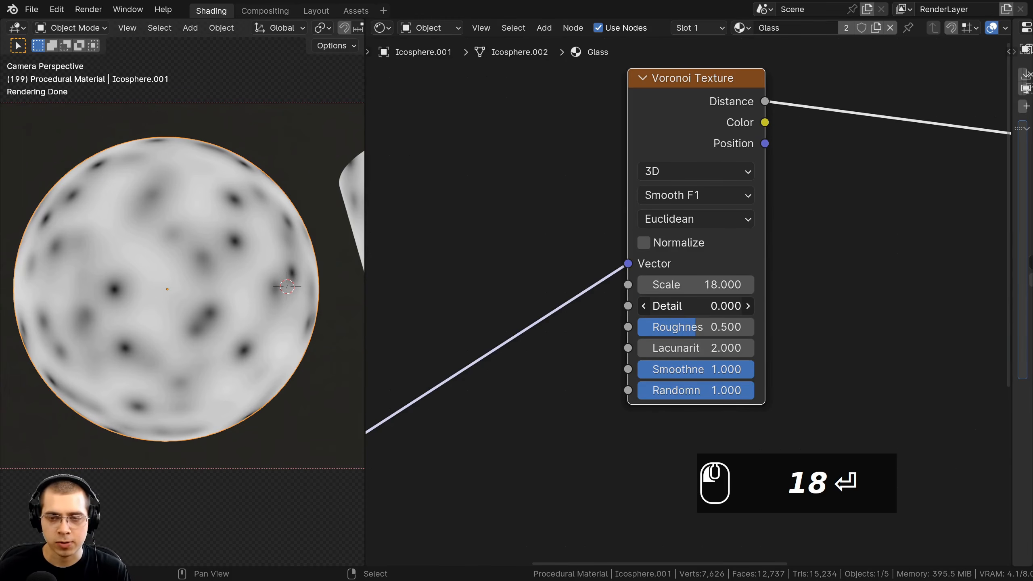
drag(691, 306, 729, 306)
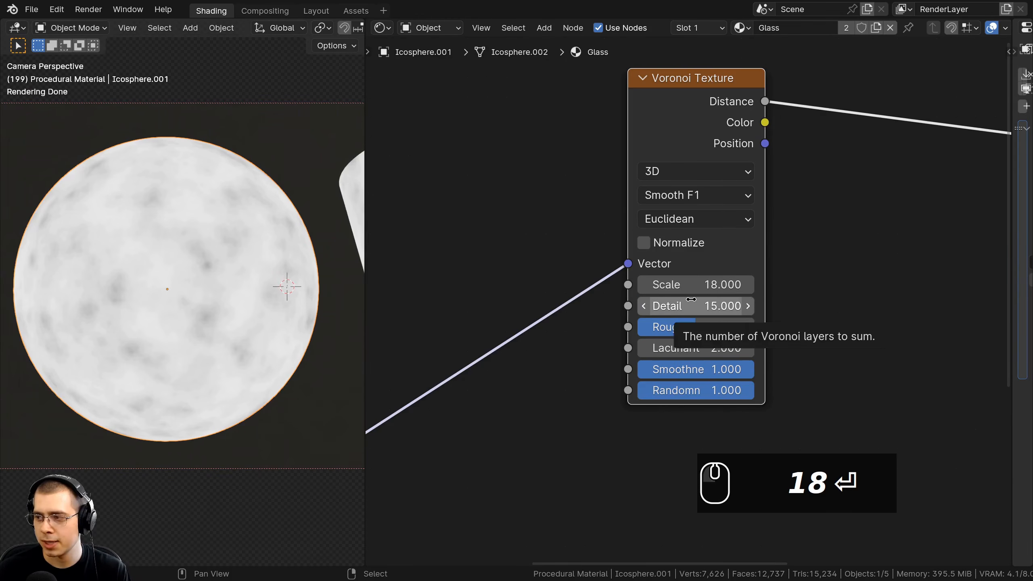
Insert a Color Ramp node on the link coming from the Voronoi Texture's Distance output.
scroll(696, 149, down, 2)
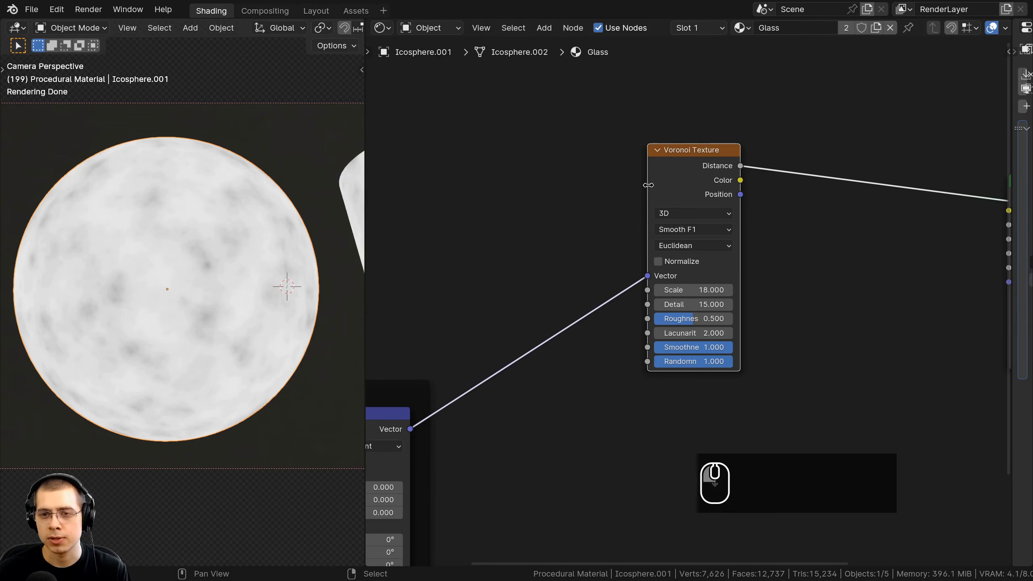
middle_drag(648, 185, 730, 158)
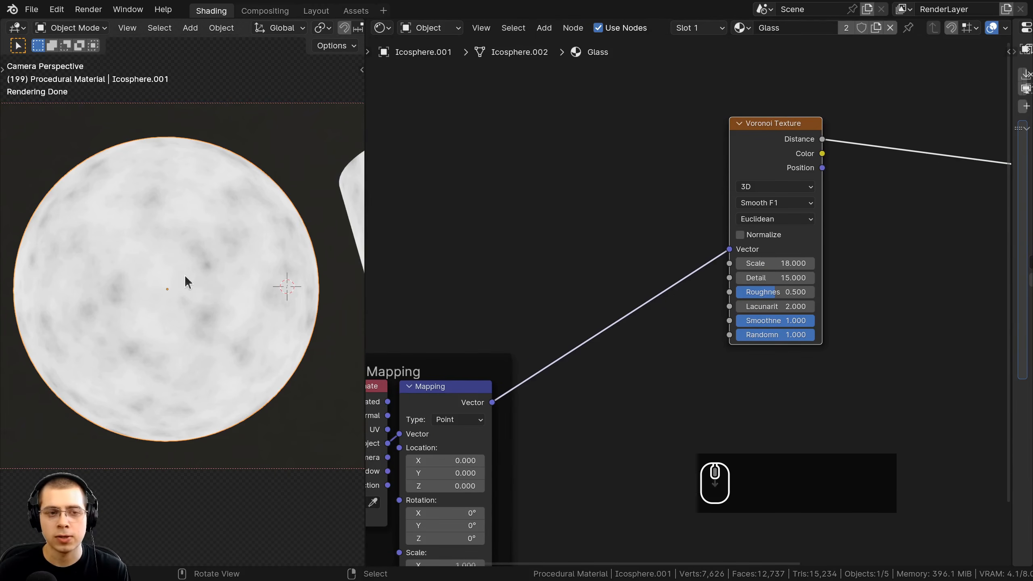
middle_drag(782, 206, 583, 226)
drag(564, 170, 533, 180)
key(shift+a)
text(col)
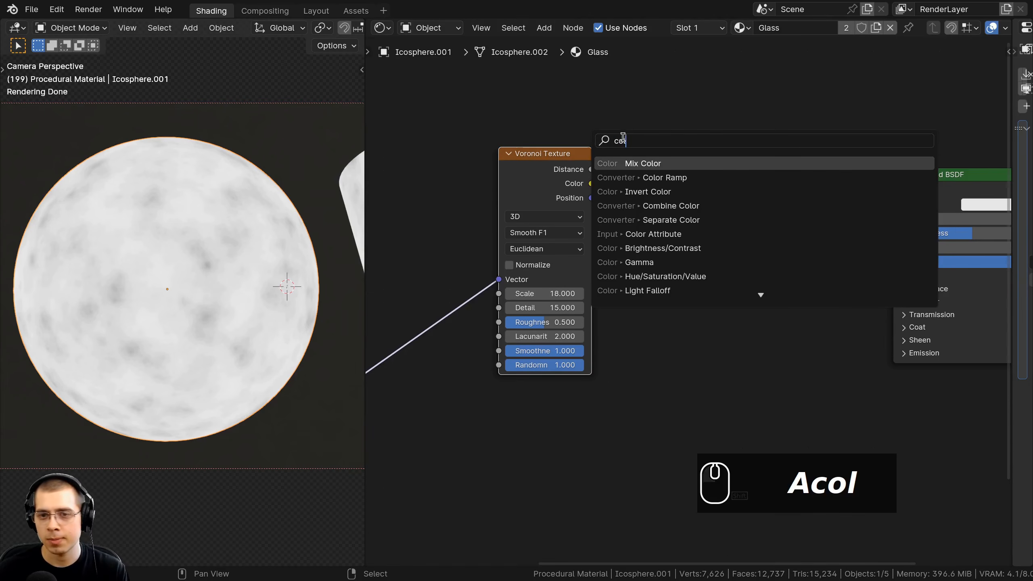
click(646, 180)
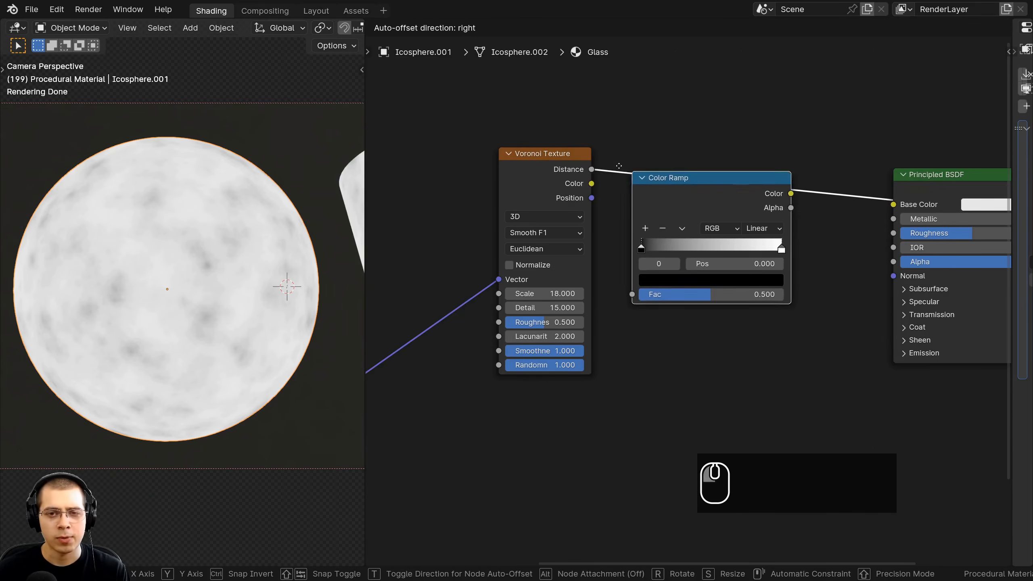
click(636, 144)
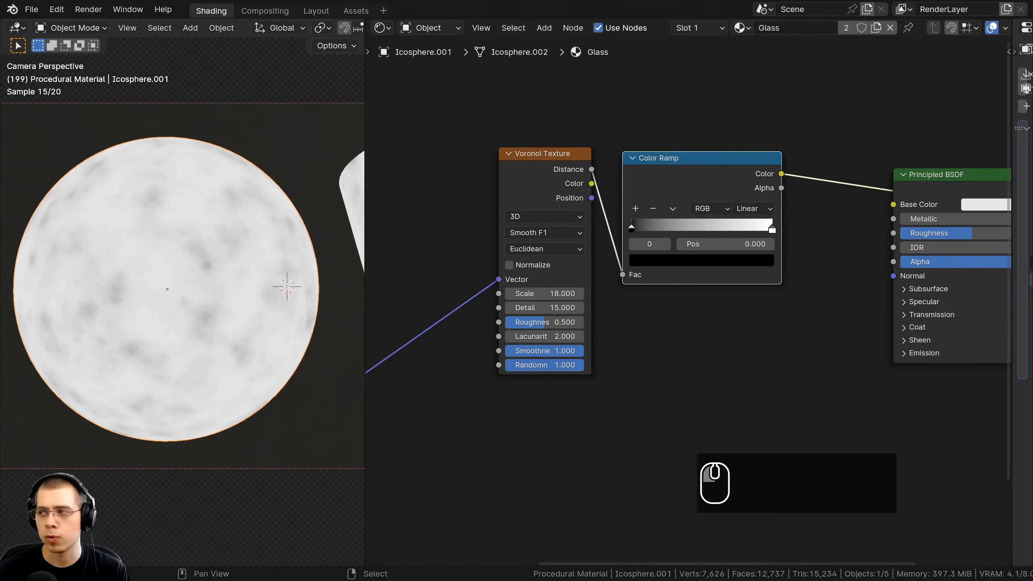
Move the Color Ramp's white stop to about 0.505 and the black stop past it to about 0.862.
scroll(785, 221, up, 2)
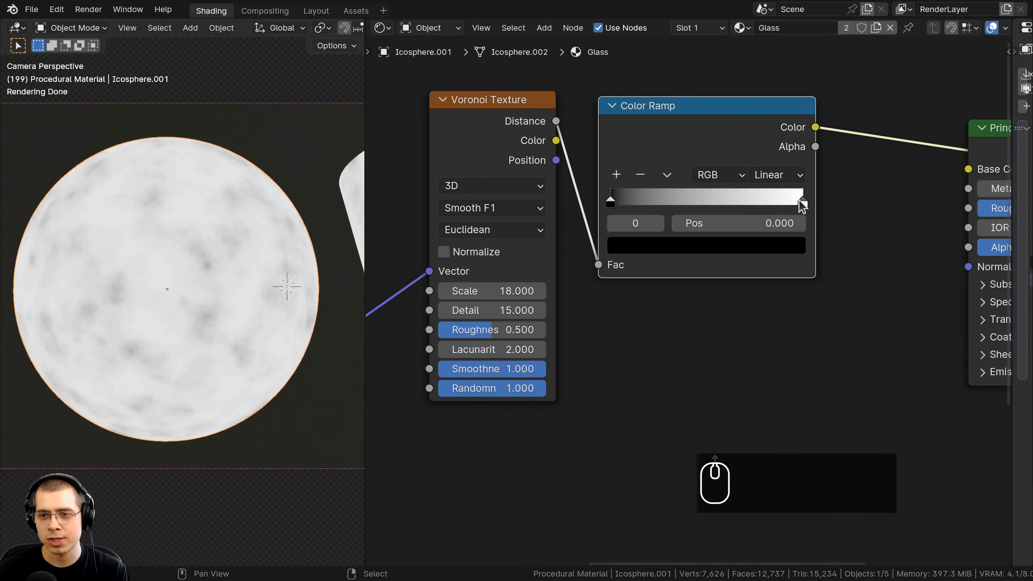
middle_drag(802, 205, 752, 249)
drag(752, 249, 660, 248)
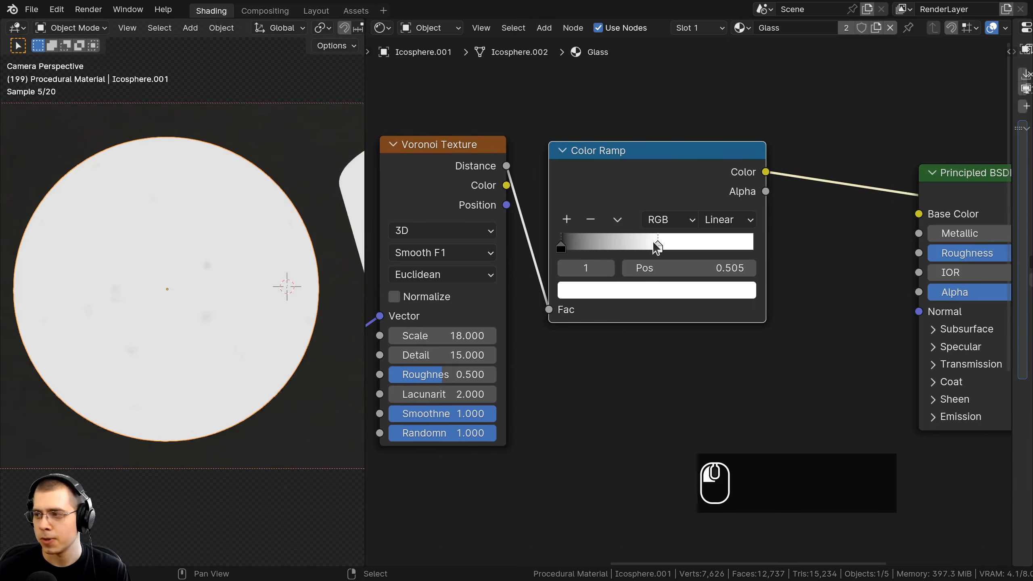
drag(565, 247, 728, 249)
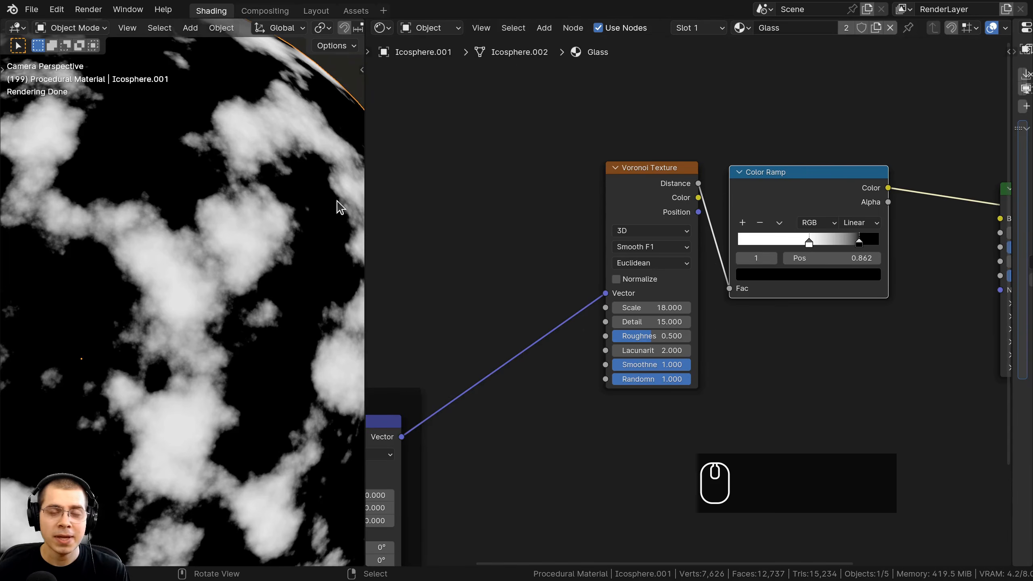
Insert a Noise Texture node on the link between the Mapping node and the Voronoi Texture's Vector input.
middle_drag(468, 203, 503, 197)
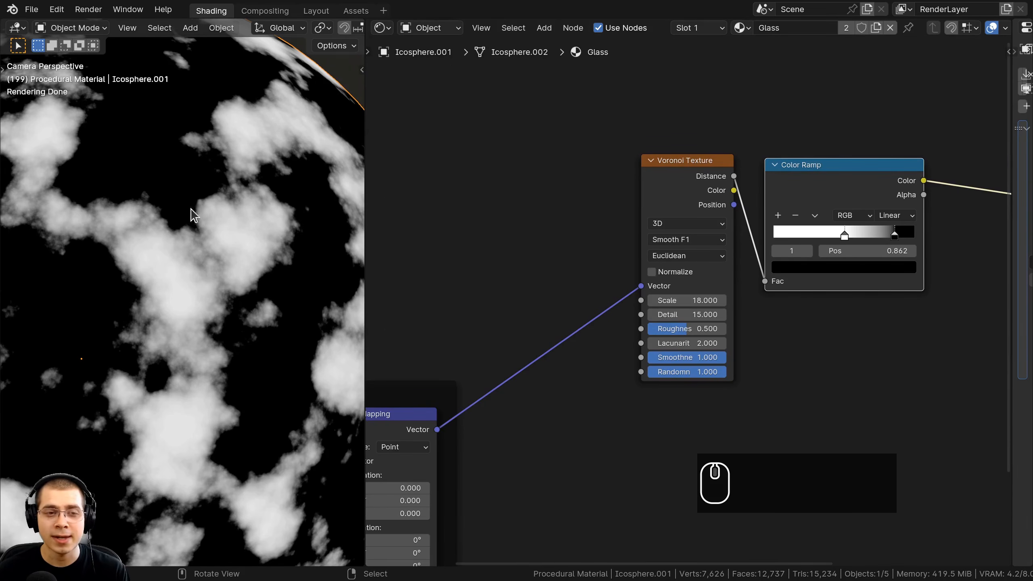
middle_drag(599, 259, 638, 245)
scroll(950, 185, down, 1)
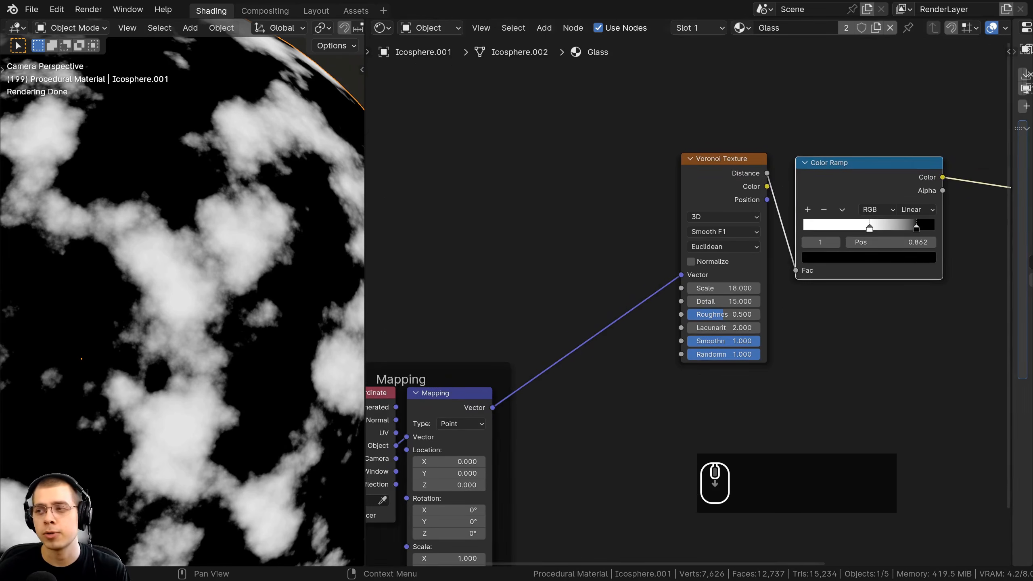
middle_drag(624, 166, 618, 159)
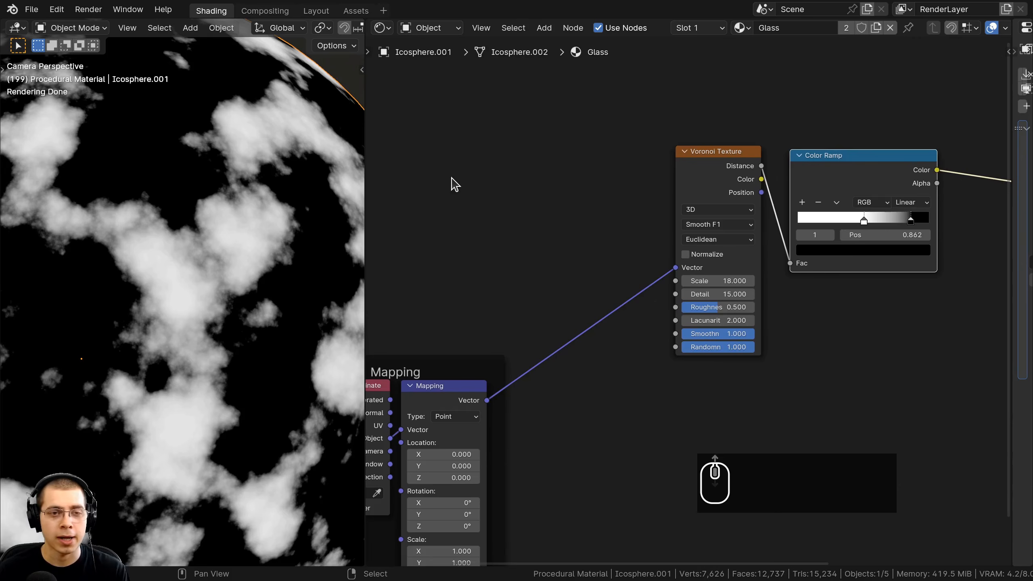
middle_drag(516, 159, 520, 160)
key(shift+a)
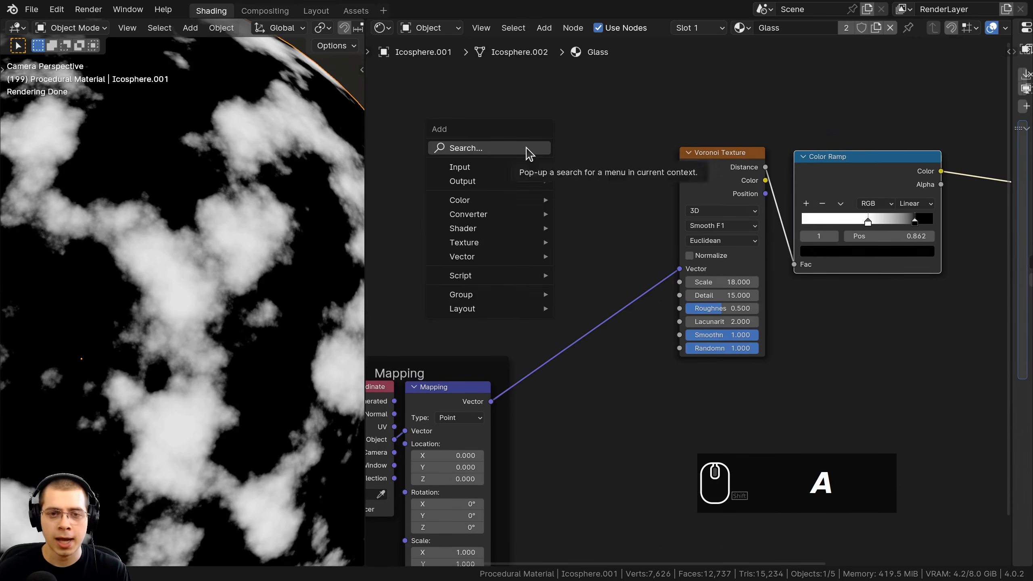
click(527, 150)
text(ni)
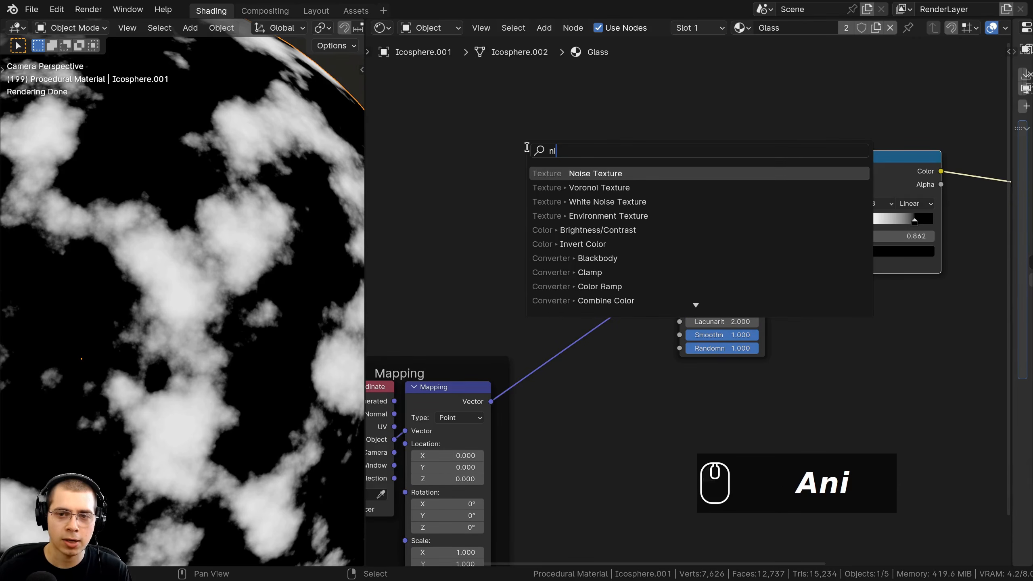
key(Return)
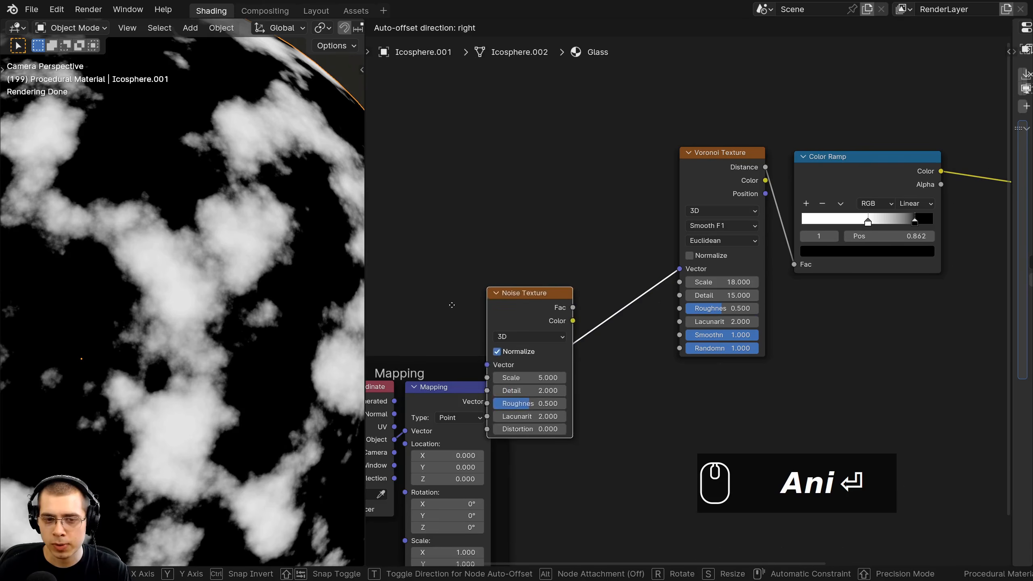
click(585, 205)
Set the Noise Texture's Scale to 15, Detail to 15 and Roughness to 1, and check the pattern on the whole sphere.
scroll(582, 378, up, 2)
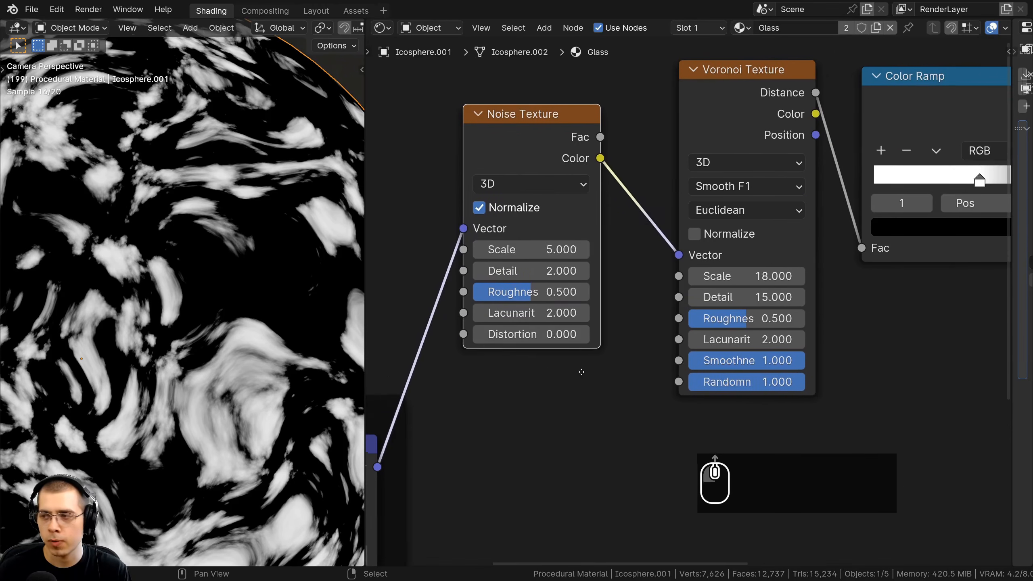
click(534, 268)
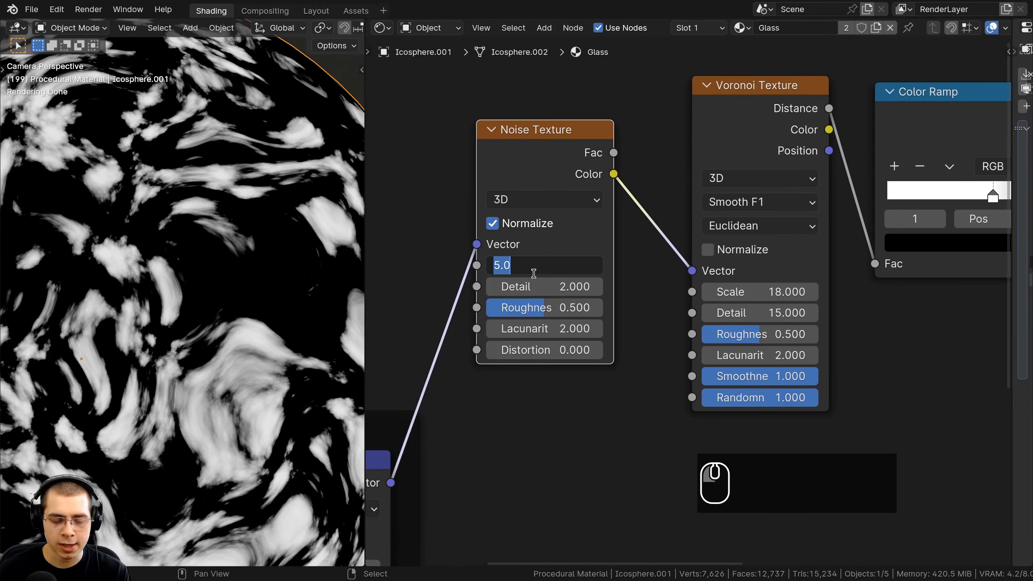
text(15)
key(Return)
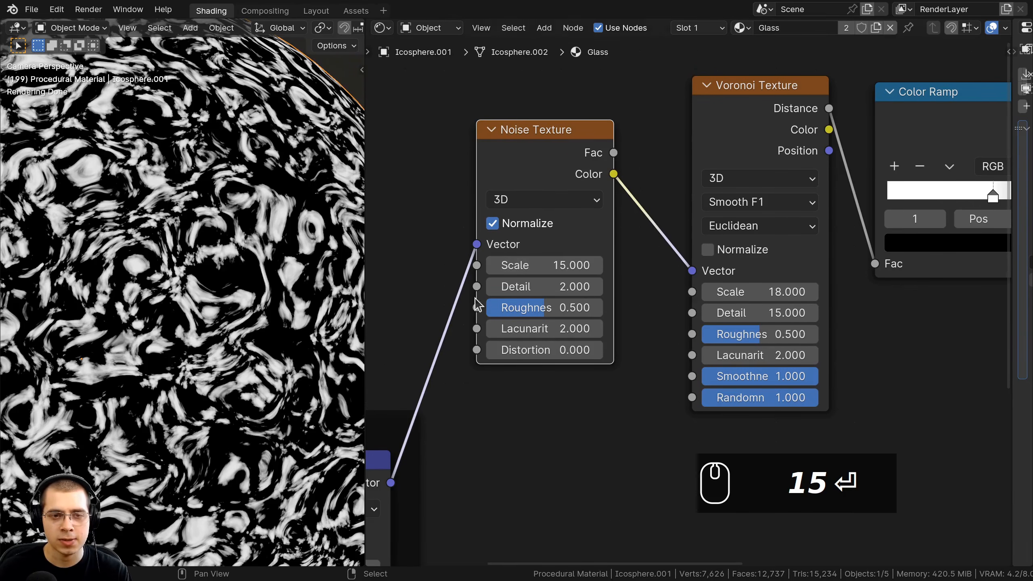
drag(545, 287, 603, 287)
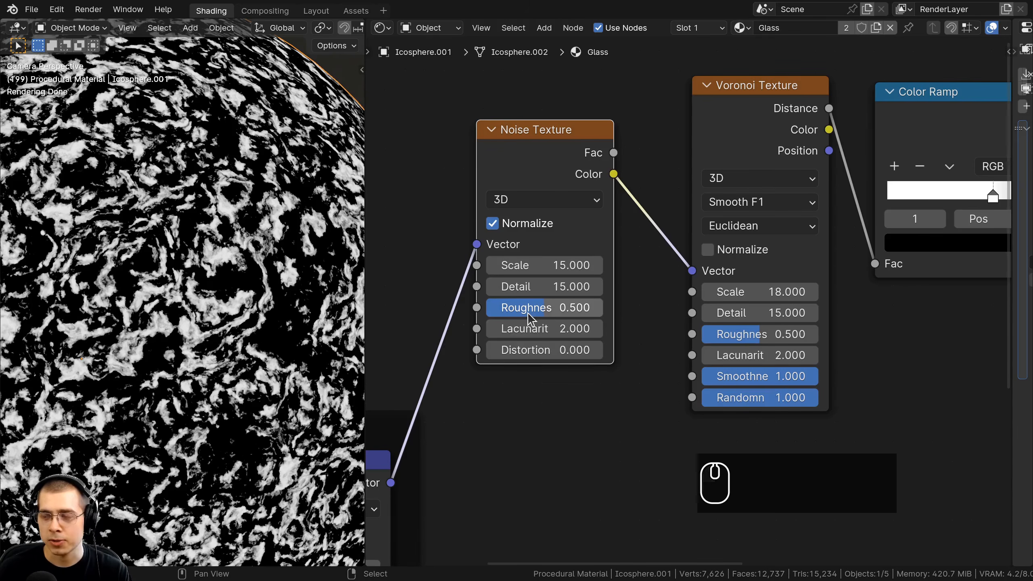
drag(528, 319, 603, 319)
scroll(325, 393, down, 5)
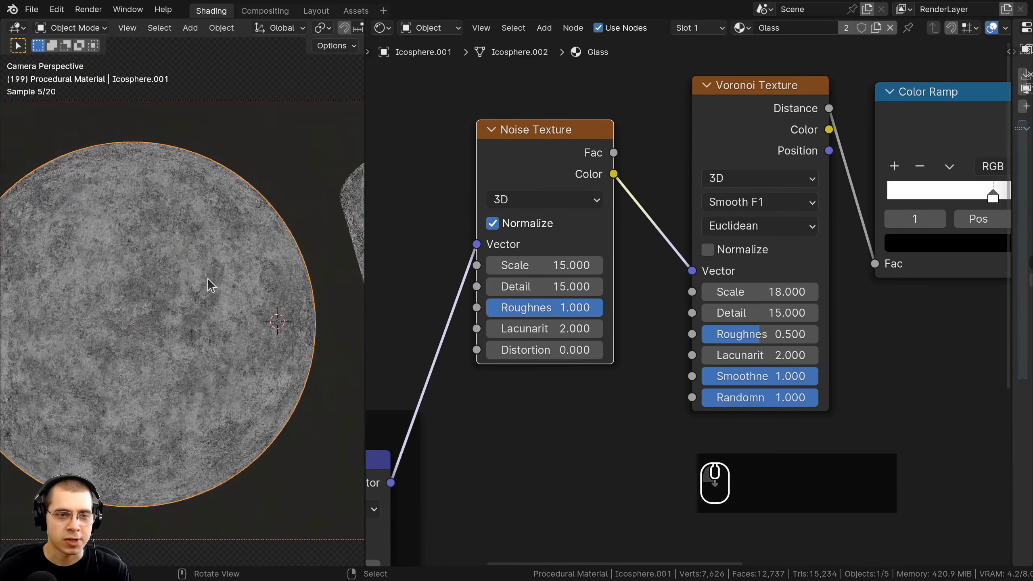
shift+middle_drag(199, 293, 220, 289)
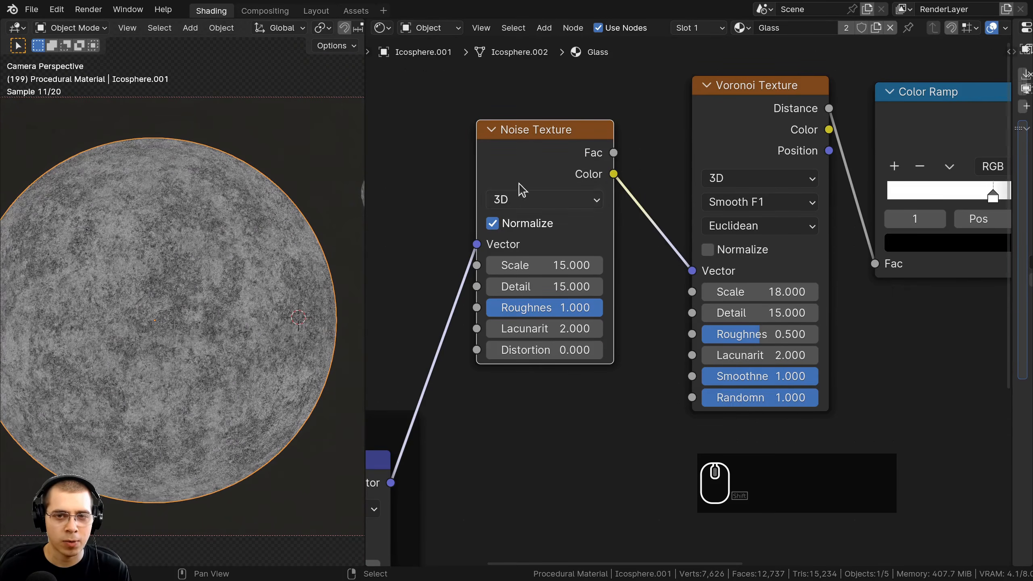
Insert a Mix Color node on the link between the Noise Texture's Color output and the Voronoi Texture's Vector input, spacing the nodes out.
drag(519, 184, 521, 143)
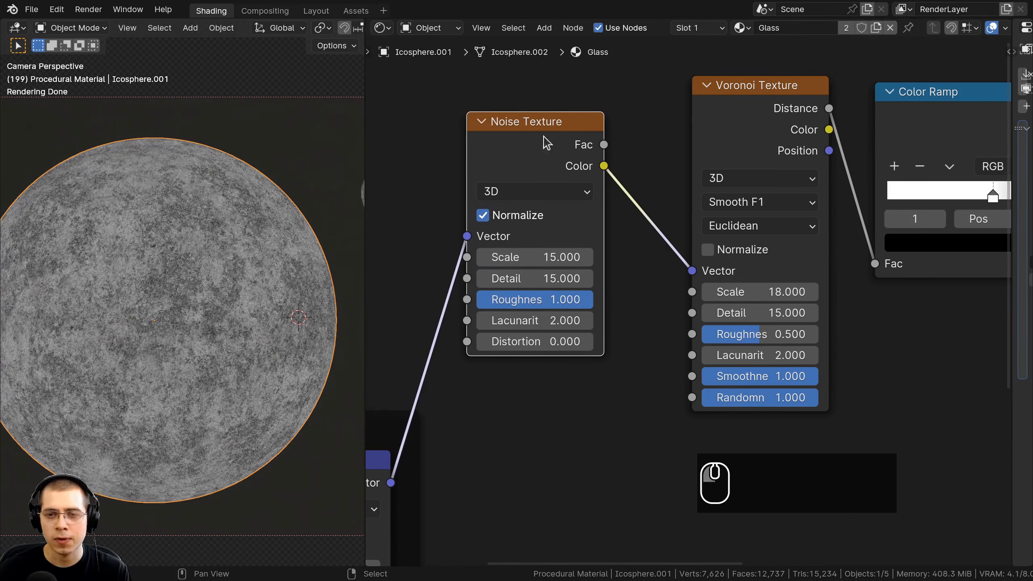
scroll(653, 231, down, 2)
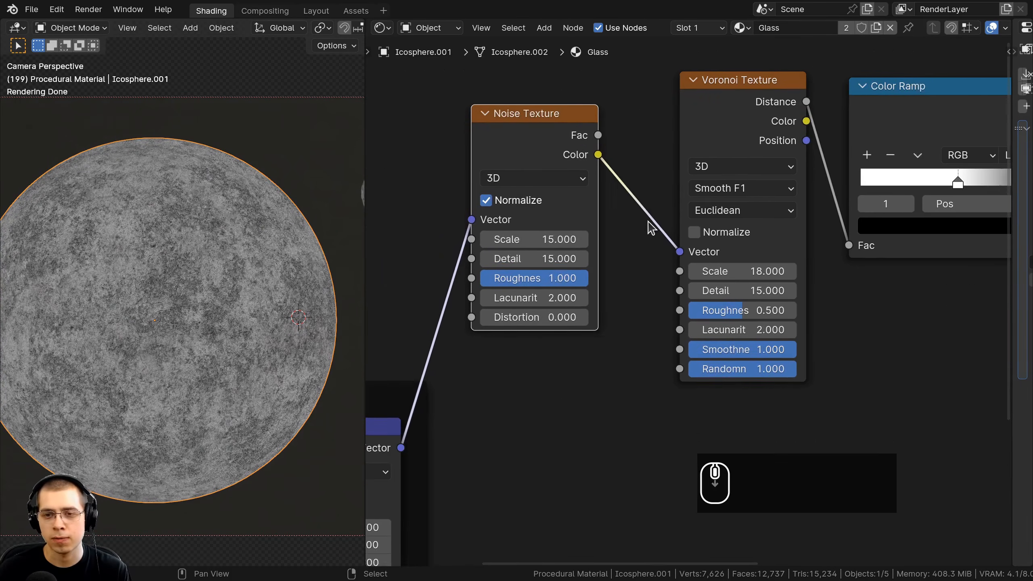
key(shift+a)
click(619, 145)
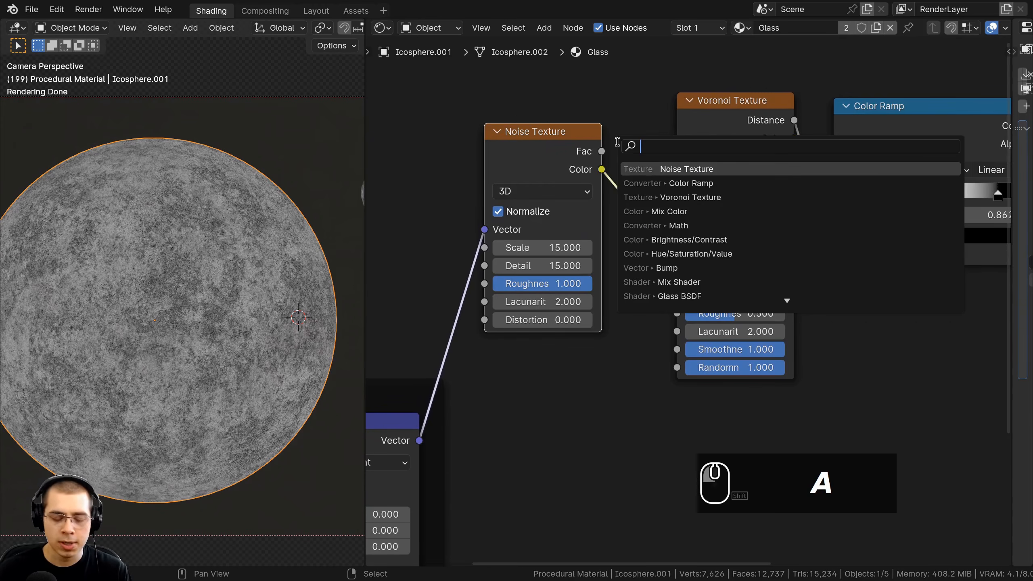
text(mix)
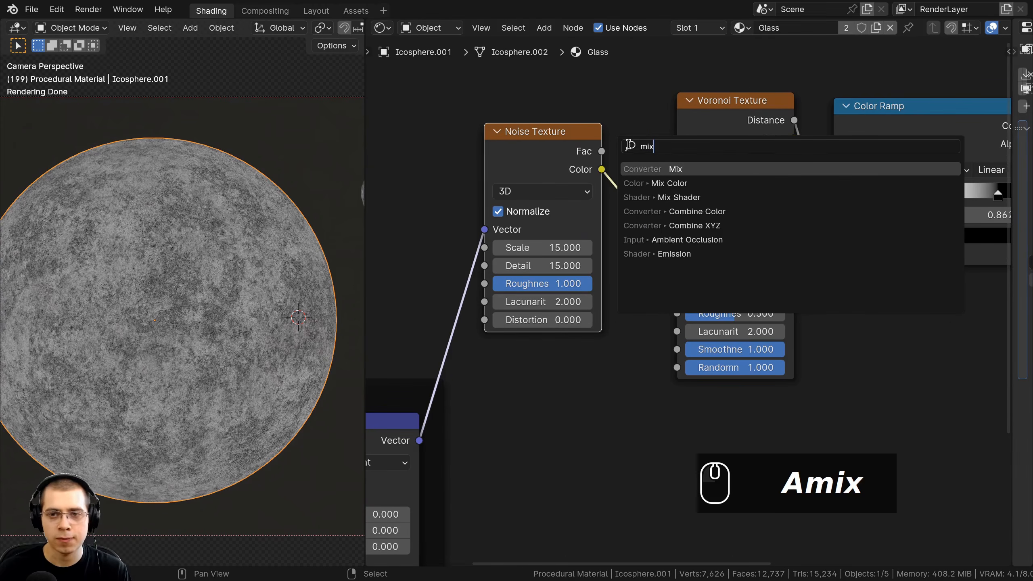
click(647, 183)
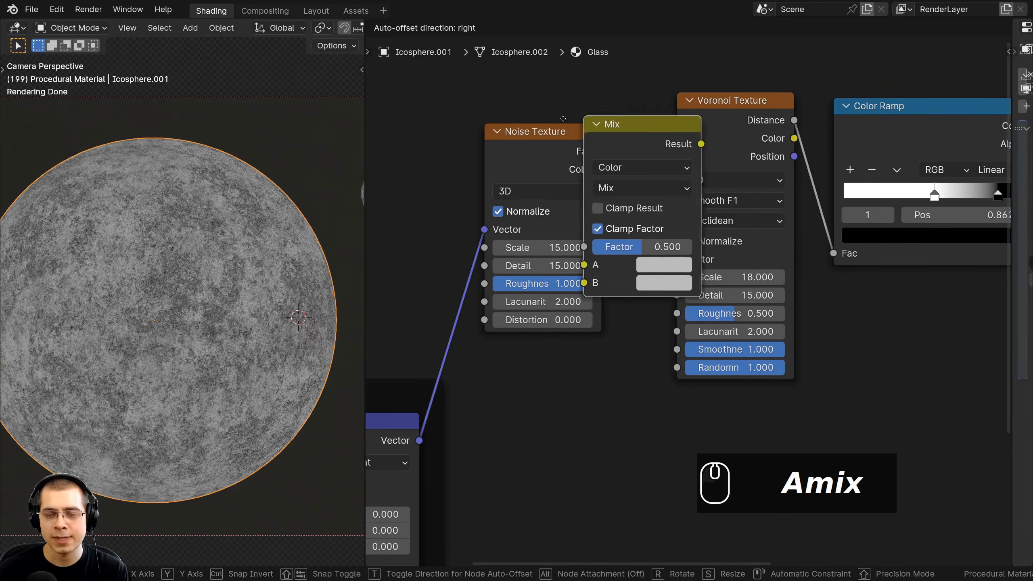
click(635, 130)
middle_drag(802, 171, 774, 175)
drag(724, 177, 731, 198)
scroll(610, 269, up, 1)
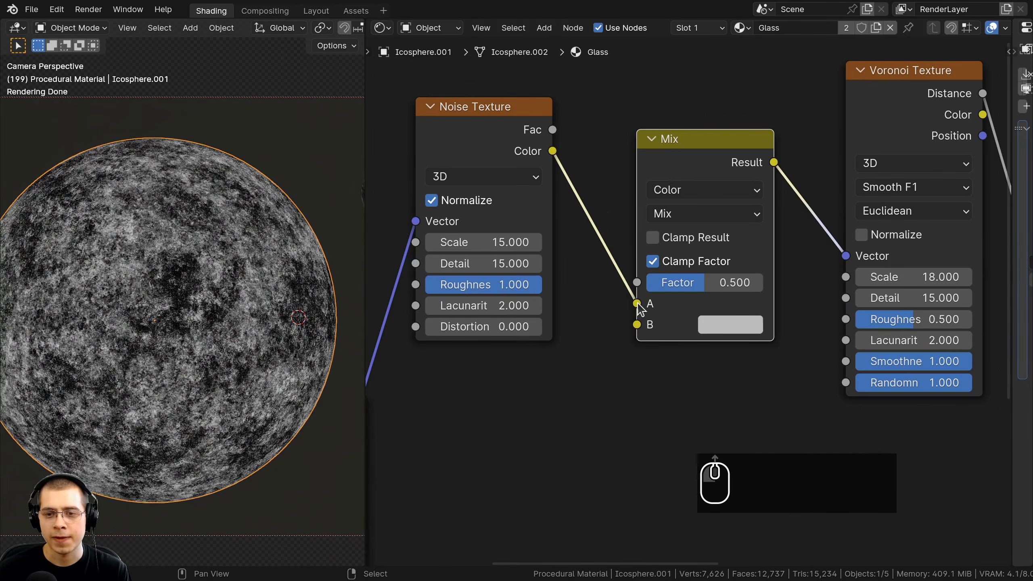
Connect the Noise Texture's Fac output to the Mix node's B input, leaving the A input free.
drag(637, 303, 637, 325)
click(529, 138)
scroll(522, 468, down, 4)
Add a reroute point on the link from Mapping to the Noise Texture and connect it to the Mix node's A input.
middle_drag(522, 469, 637, 369)
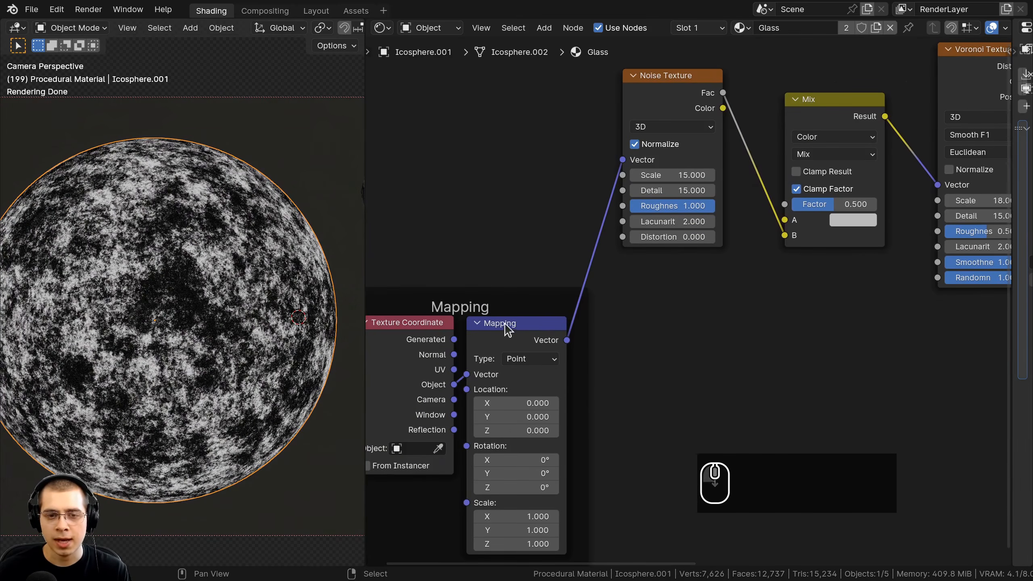
click(496, 300)
middle_drag(529, 324, 524, 329)
scroll(560, 287, up, 1)
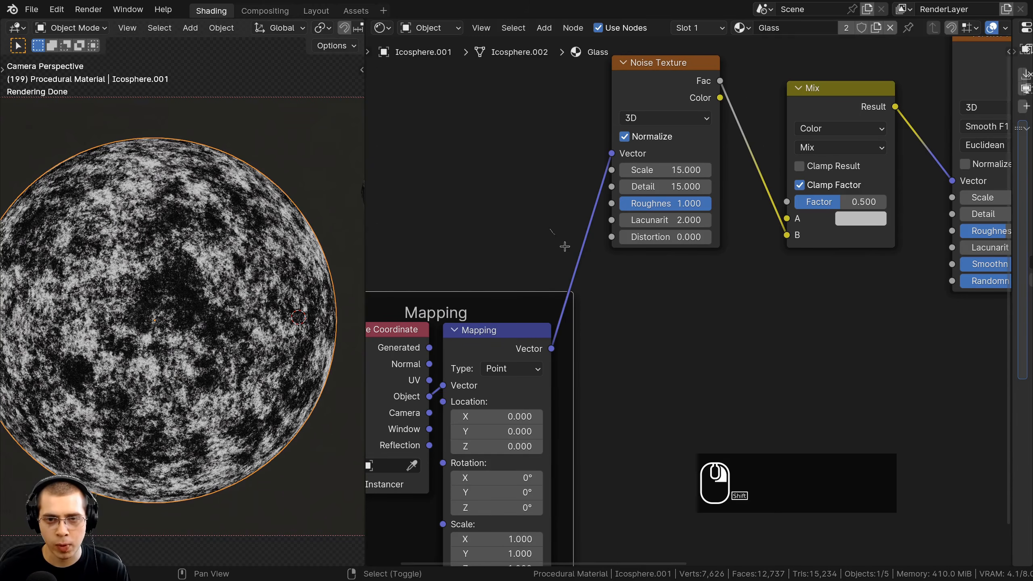
shift+right_drag(618, 307, 618, 308)
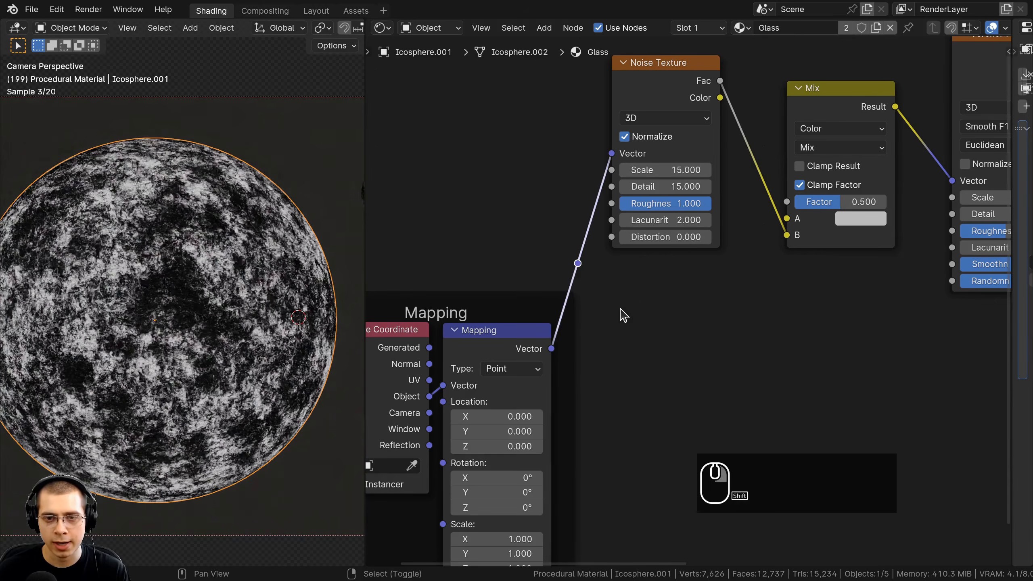
key(g)
click(578, 264)
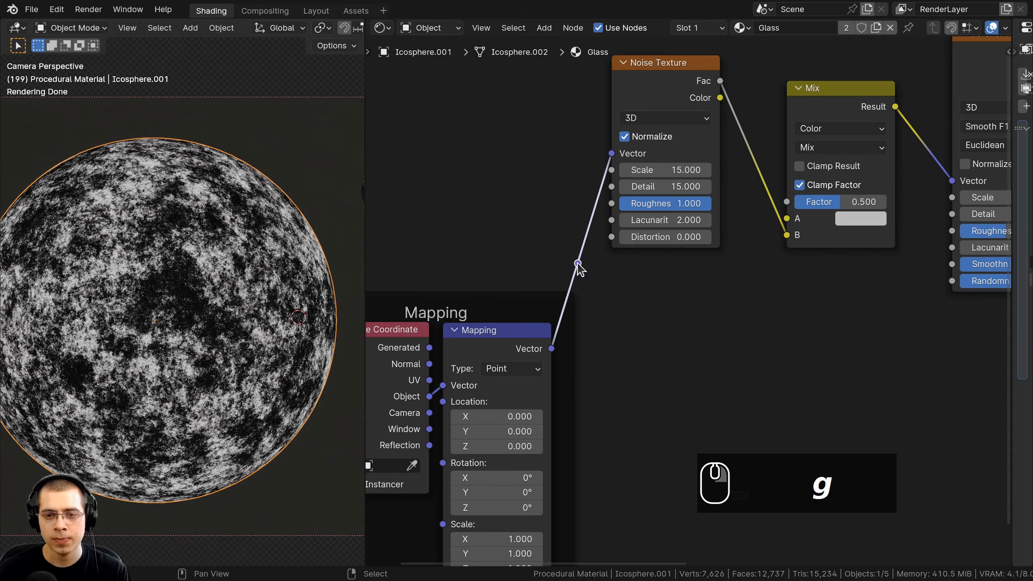
drag(578, 263, 793, 220)
Reposition the Noise Texture, reroute point and Mix node so their connections are clearly spaced.
drag(667, 63, 667, 35)
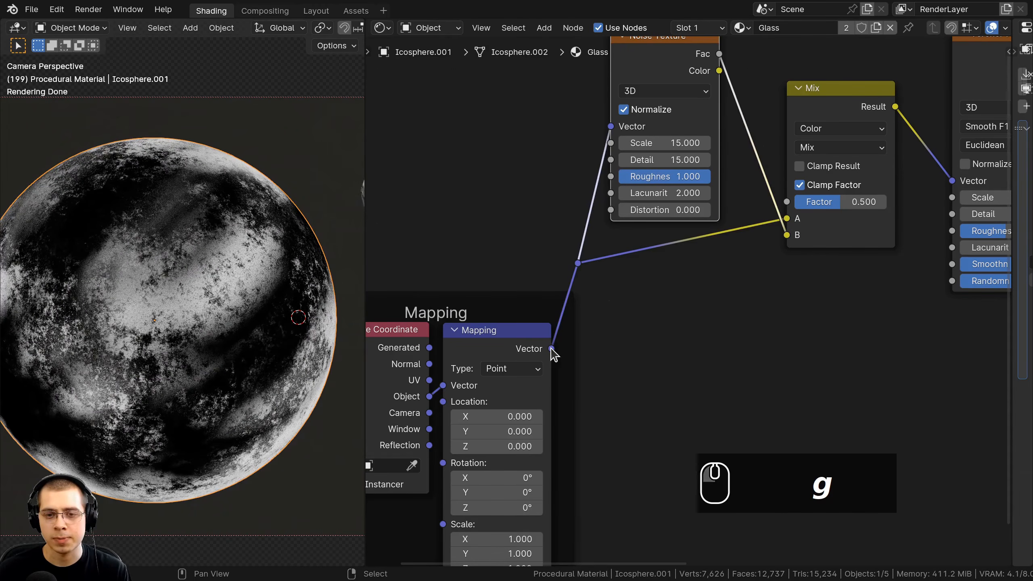
click(566, 313)
click(579, 264)
click(514, 350)
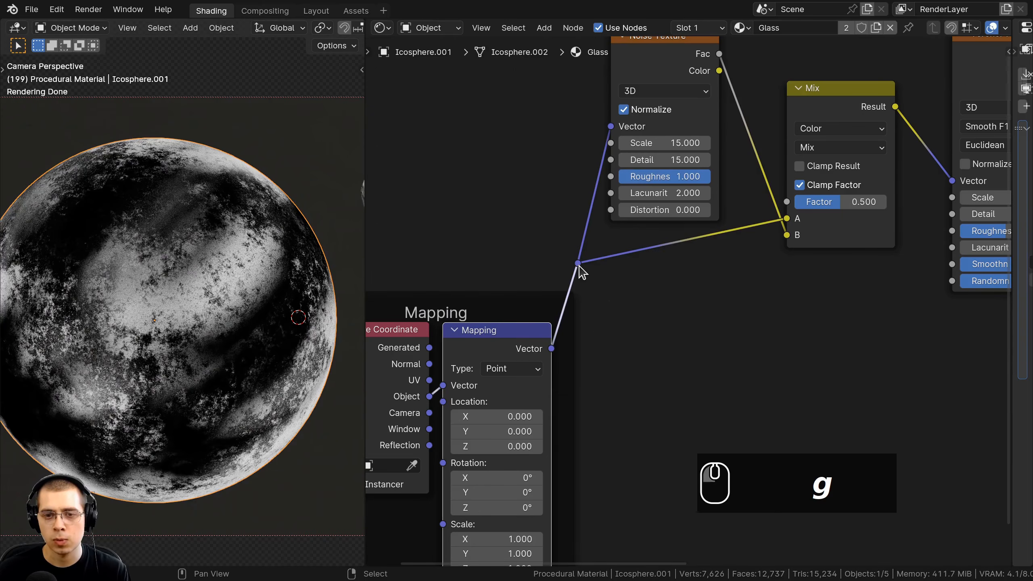
key(g)
key(a)
key(b)
key(g)
key(a)
middle_drag(603, 192, 585, 321)
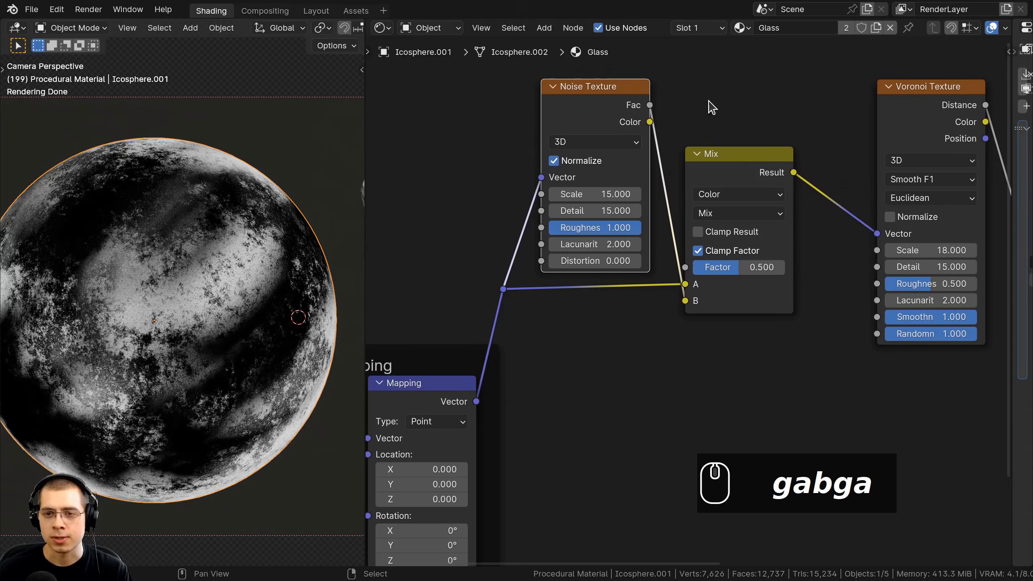
Change the Mix node's blending mode to Linear Light.
click(720, 214)
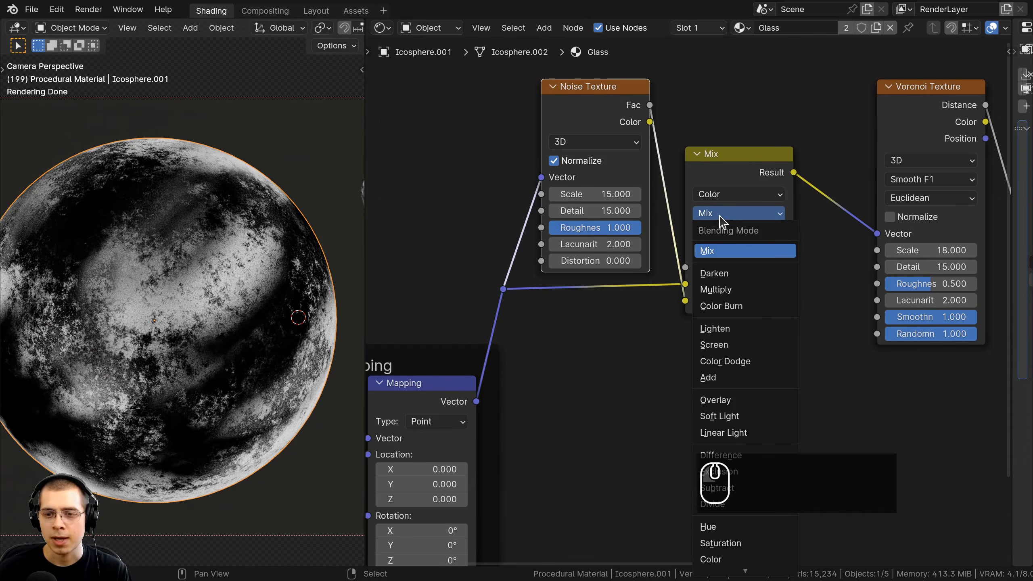
click(724, 433)
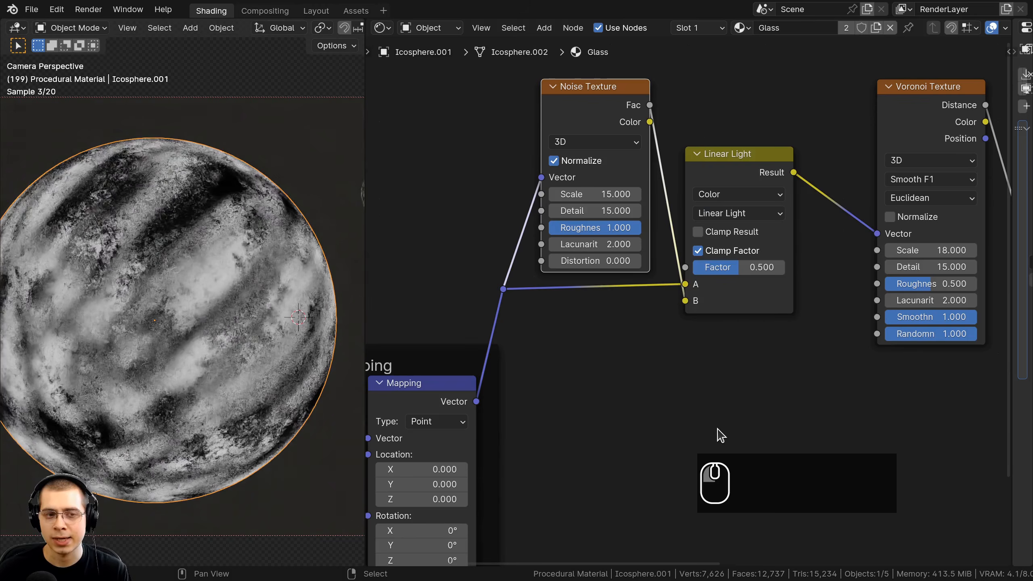
scroll(638, 212, down, 1)
scroll(638, 212, up, 1)
Compare the texture distortion on the sphere with the Linear Light Factor at 0 and at about 0.304.
drag(738, 238, 683, 238)
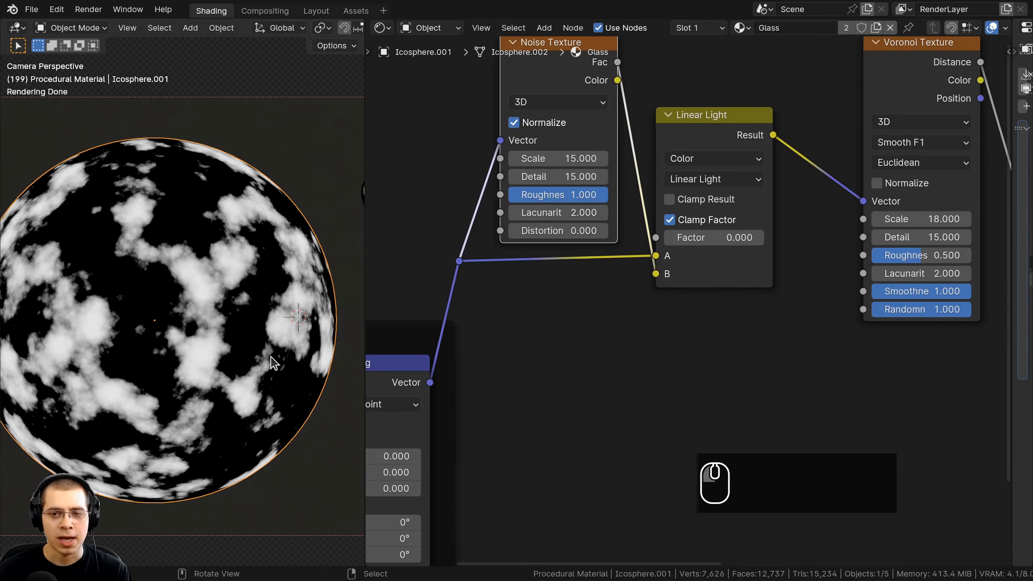
scroll(626, 236, down, 1)
drag(552, 108, 523, 113)
scroll(675, 254, up, 2)
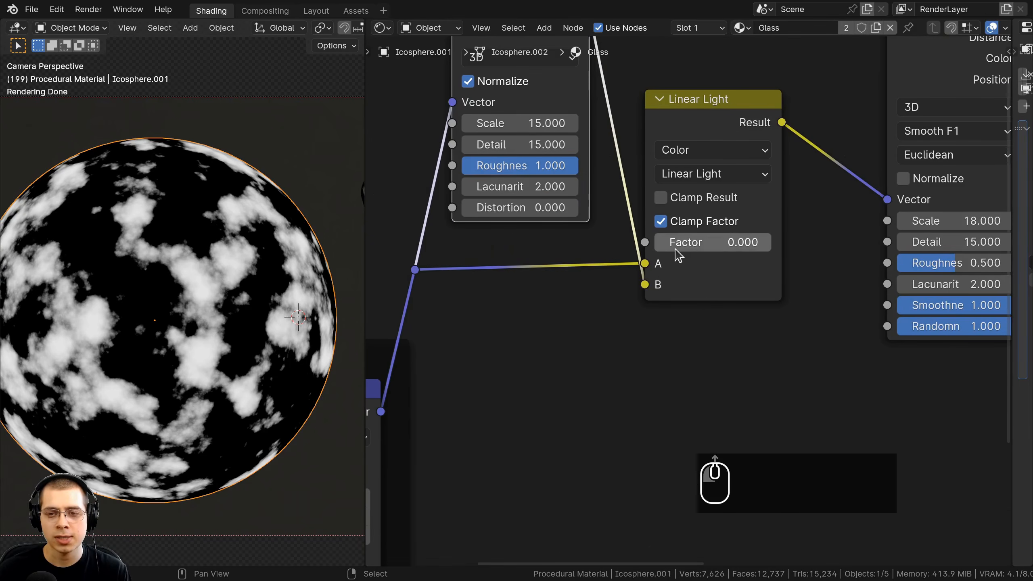
drag(661, 242, 690, 253)
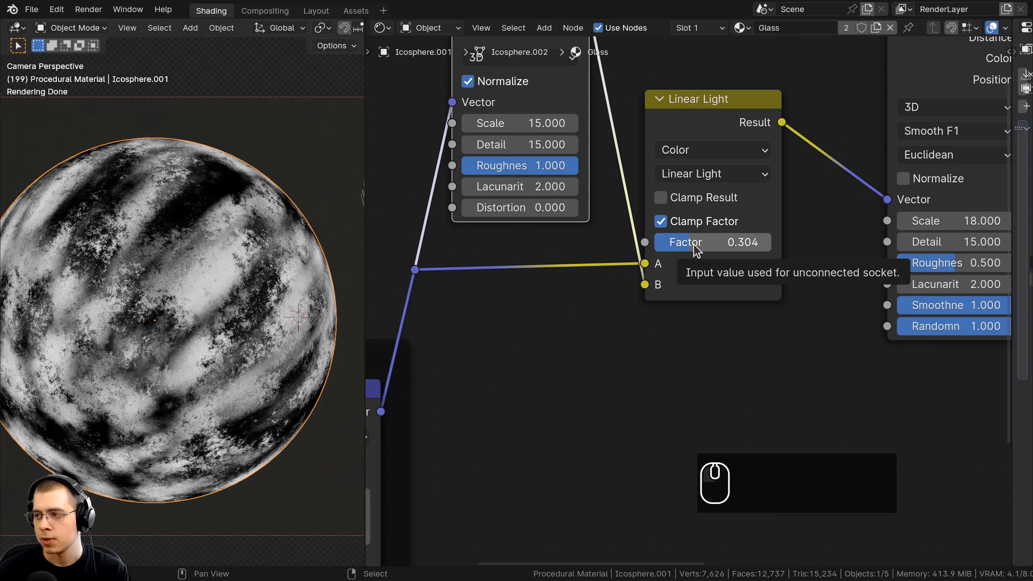
Set the Linear Light Factor to 0.1 and check the distorted pattern around the sphere.
click(693, 243)
text(.1)
key(Return)
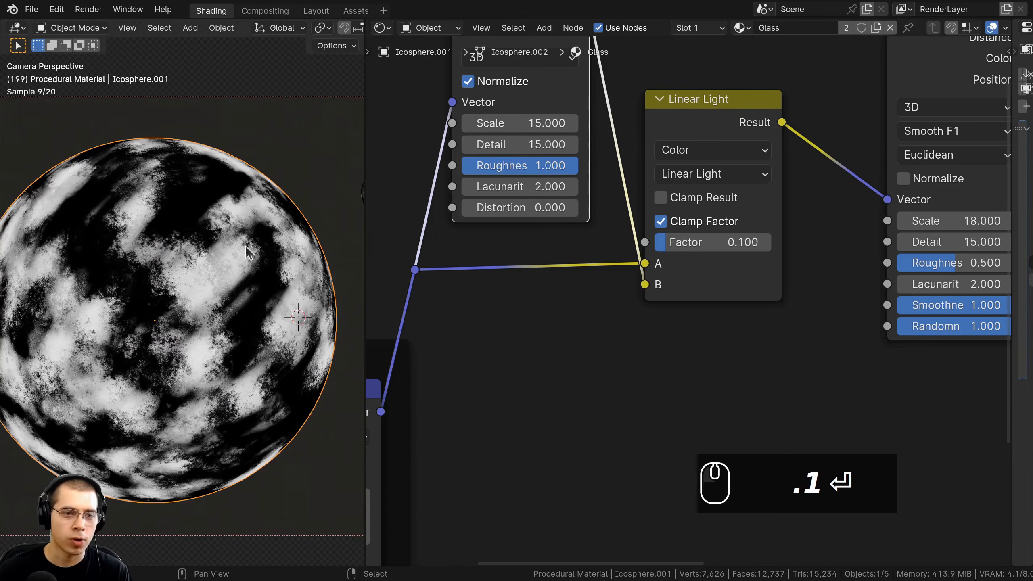
middle_drag(104, 236, 185, 231)
scroll(185, 231, up, 5)
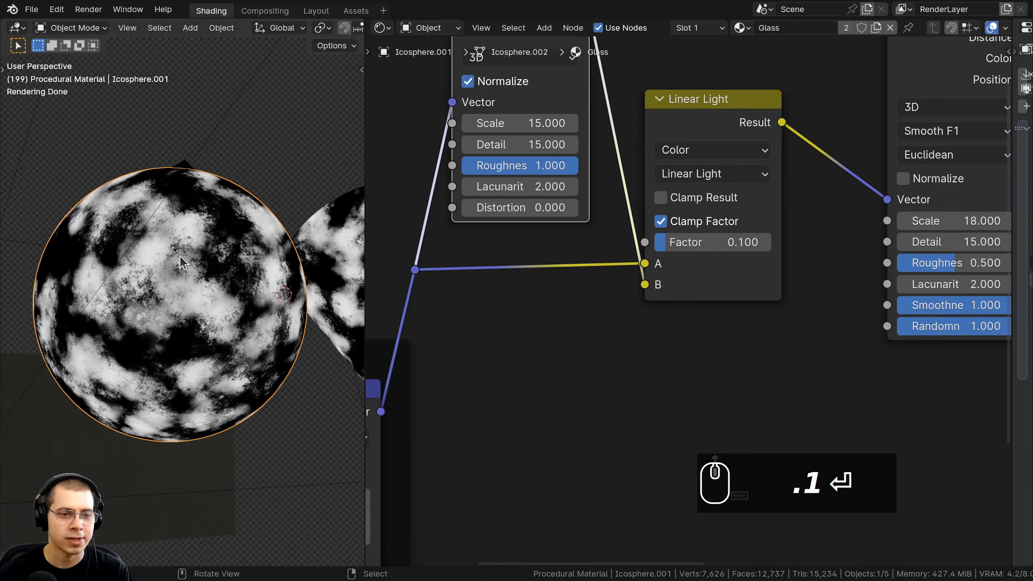
key(KP_0)
key(a)
scroll(179, 261, up, 2)
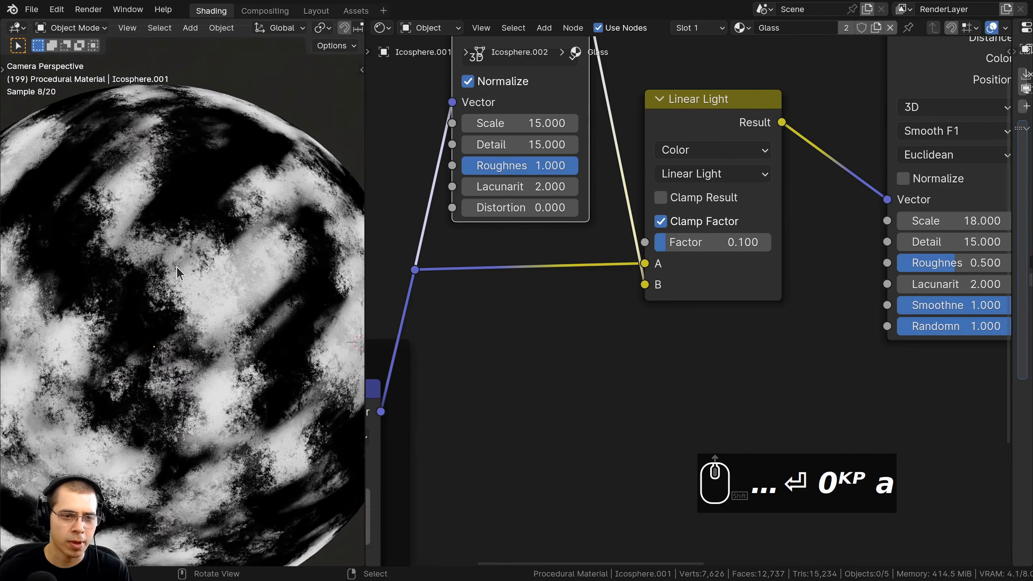
scroll(180, 286, down, 3)
scroll(516, 384, down, 4)
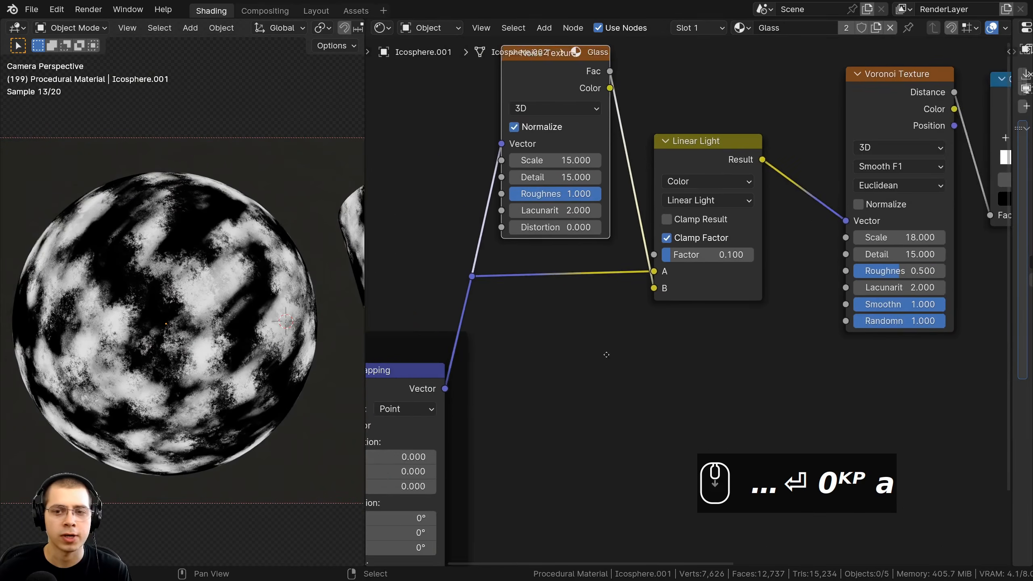
Join the Noise Texture, Linear Light, Voronoi Texture and Color Ramp nodes in a frame, and move the Principled BSDF clear of it.
drag(431, 115, 797, 353)
key(g)
click(749, 299)
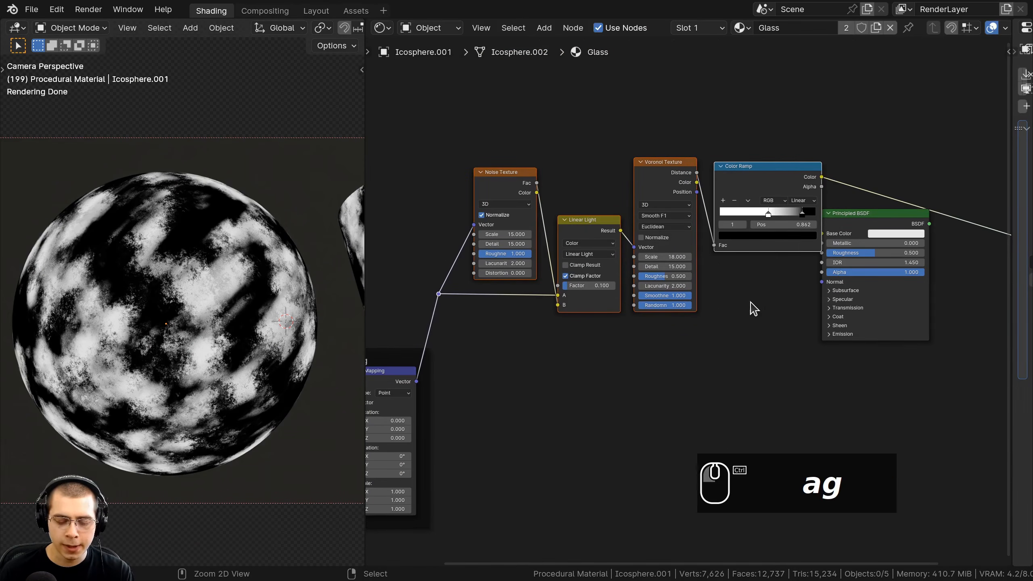
key(ctrl+j)
drag(884, 216, 936, 284)
drag(648, 159, 646, 170)
Label the new frame around the texture nodes "Smudges".
middle_drag(646, 170, 730, 208)
scroll(651, 167, up, 1)
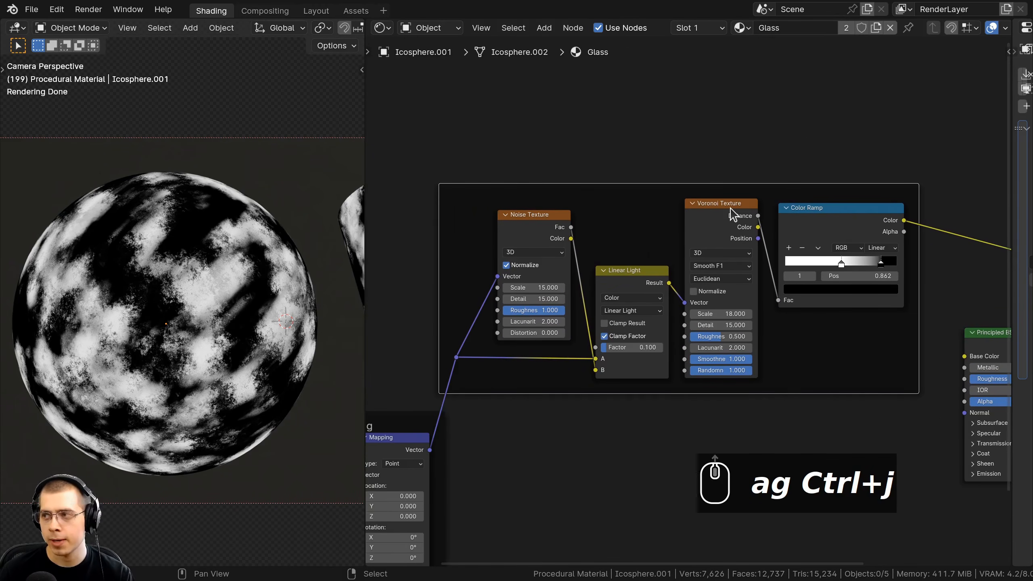
key(F2)
text(Smudges)
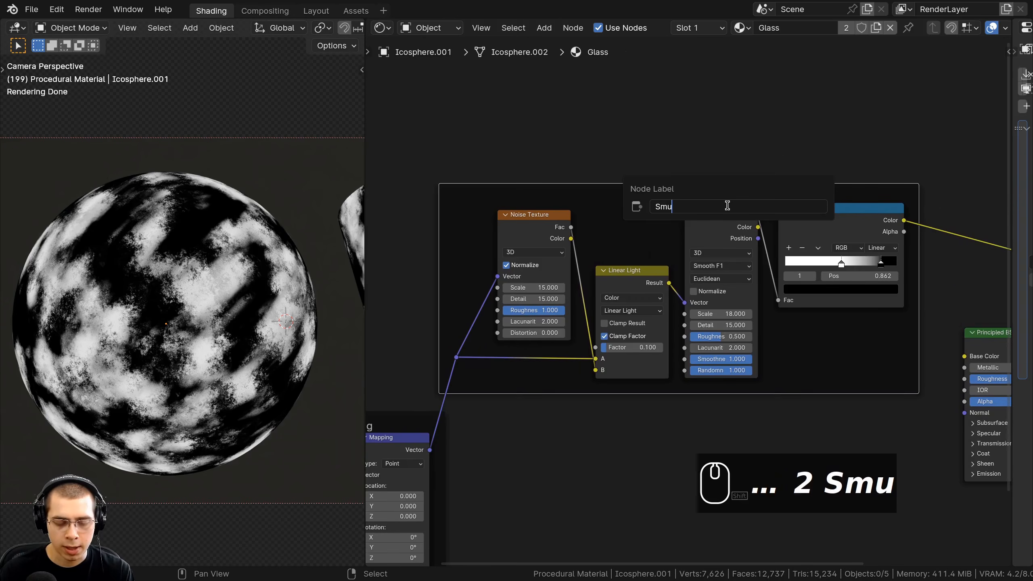
key(Return)
key(alt+a)
scroll(730, 233, down, 3)
middle_drag(719, 228, 696, 208)
drag(711, 193, 713, 194)
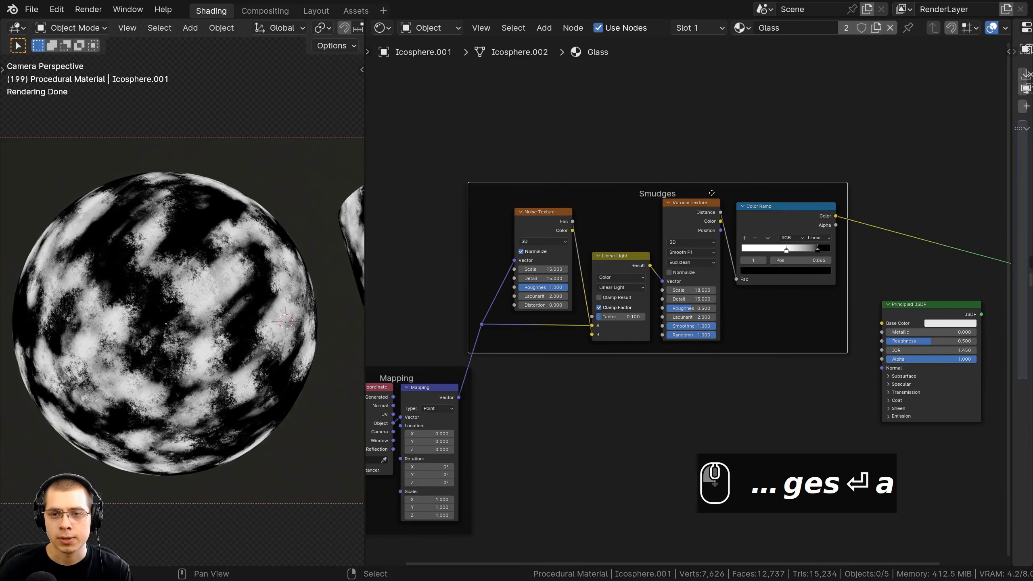
Connect the Color Ramp's Color output to the Principled BSDF's Roughness and preview the shader on the sphere.
scroll(793, 297, up, 1)
mouse_move(823, 303)
middle_down()
mouse_move(698, 264)
mouse_move(726, 320)
middle_up()
scroll(698, 265, up, 4)
middle_drag(647, 333, 617, 330)
click(622, 176)
drag(658, 175, 725, 359)
drag(761, 322, 800, 277)
ctrl+shift+click(778, 293)
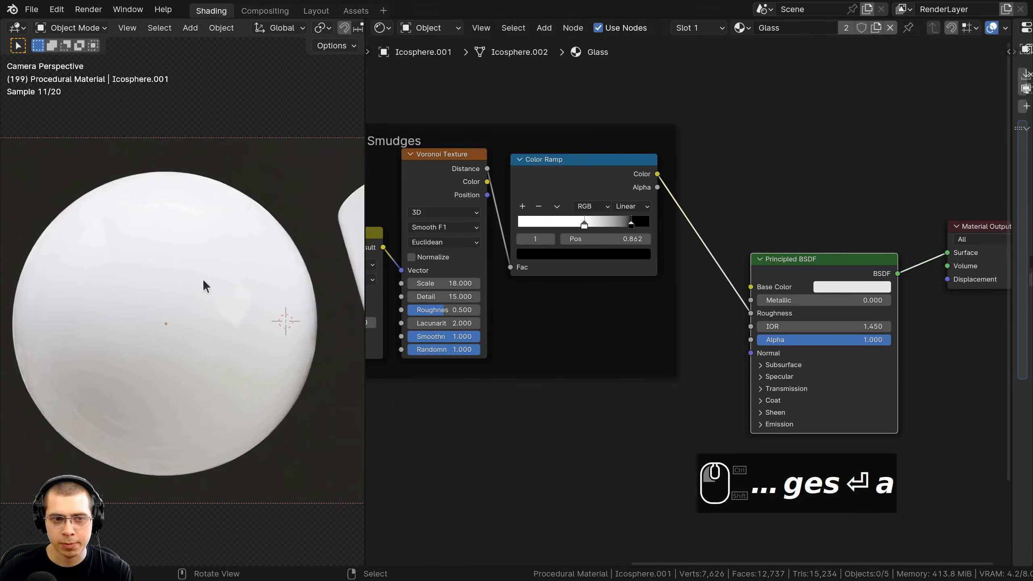
Darken the Principled BSDF's Base Color to near black and check the smudges in the sphere's reflections up close.
click(844, 288)
drag(937, 103, 938, 194)
drag(795, 274, 810, 236)
shift+middle_drag(293, 282, 339, 295)
scroll(244, 246, up, 3)
shift+middle_drag(241, 242, 241, 274)
scroll(680, 347, up, 2)
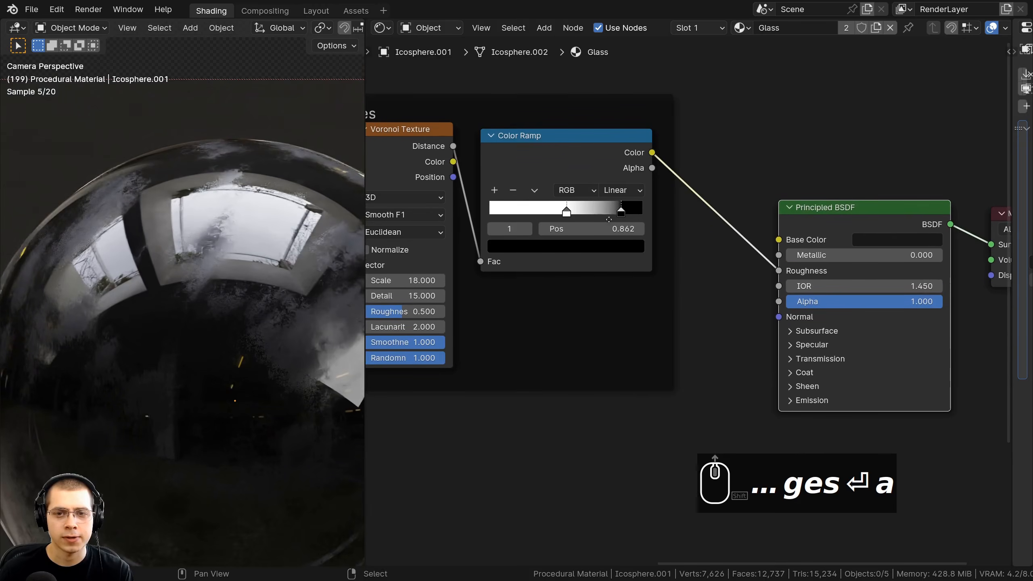
Preview the Color Ramp output alone on the sphere to examine which areas drive the roughness.
middle_drag(562, 188, 562, 229)
ctrl+shift+click(565, 203)
middle_drag(491, 203, 794, 252)
middle_drag(708, 369, 464, 340)
scroll(241, 175, up, 3)
shift+middle_drag(241, 175, 159, 183)
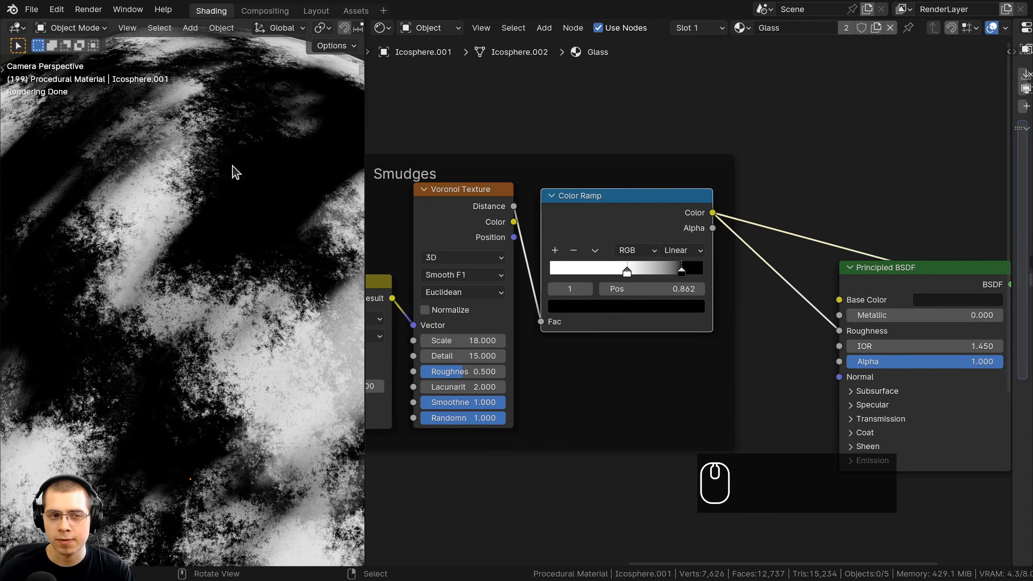
middle_drag(811, 231, 692, 207)
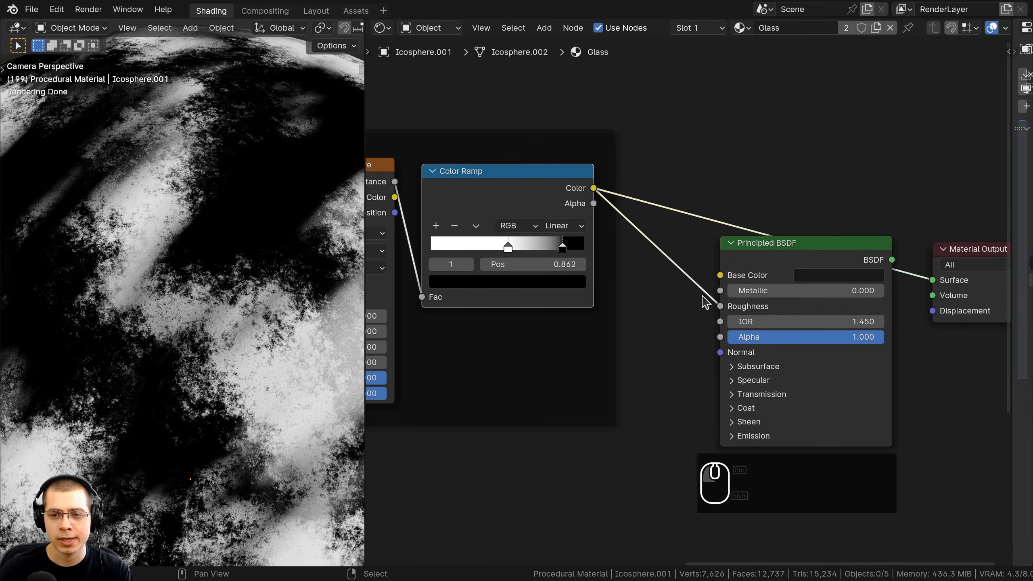
Return the preview to the Principled BSDF and inspect the smudged reflections from several angles, ending in the camera view.
ctrl+shift+click(816, 253)
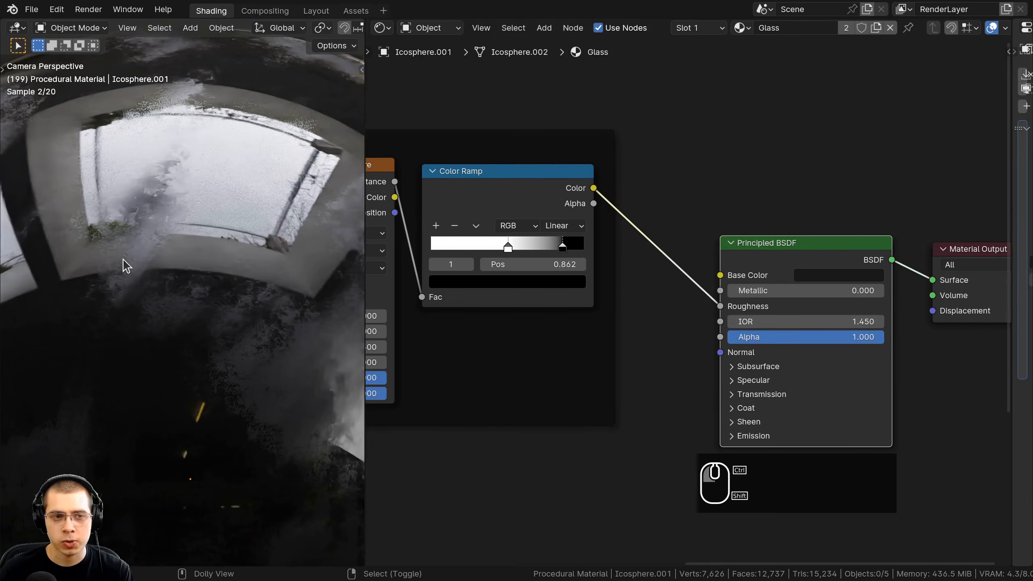
scroll(123, 264, down, 6)
middle_drag(165, 257, 217, 207)
scroll(195, 263, up, 5)
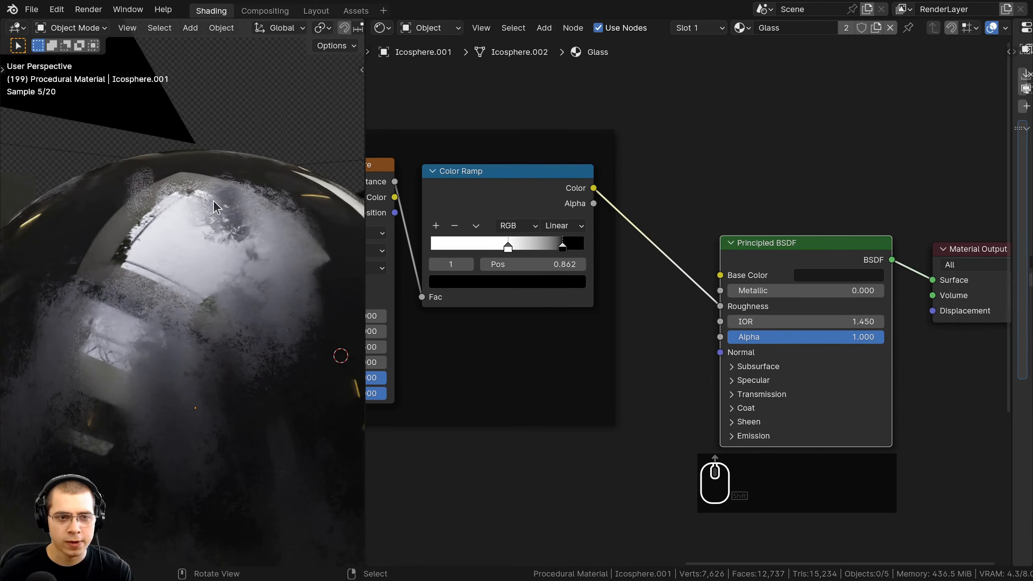
scroll(204, 256, down, 2)
middle_drag(204, 256, 132, 270)
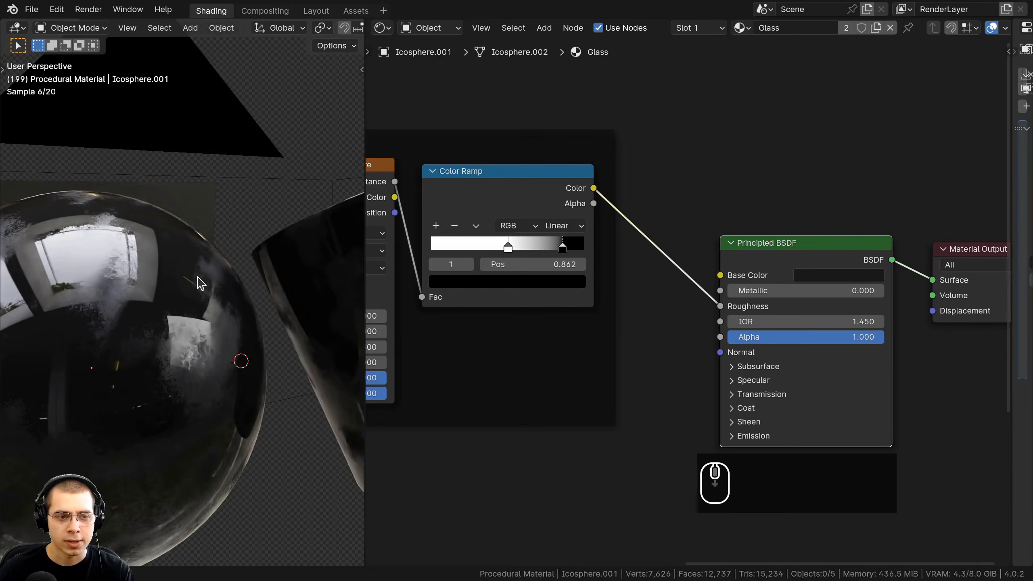
middle_drag(198, 282, 203, 277)
key(KP_0)
scroll(203, 272, down, 1)
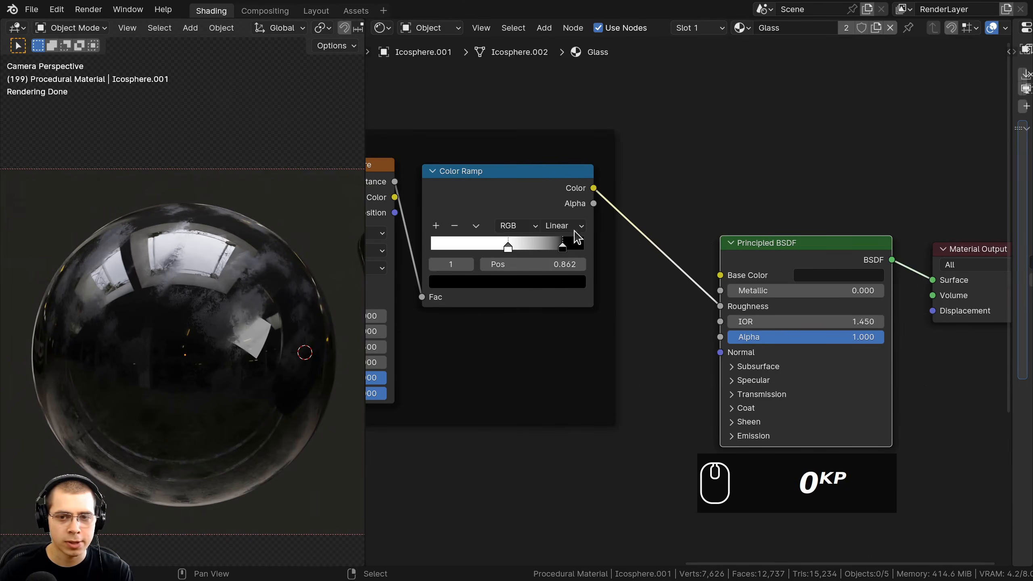
Nudge the Smudges frame slightly farther from the Mapping frame.
click(567, 210)
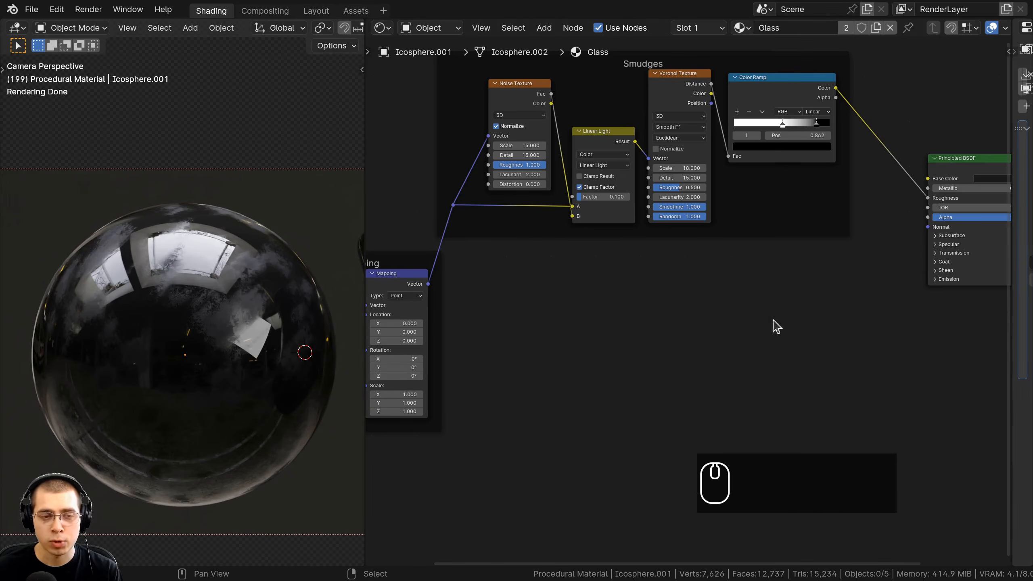
middle_drag(538, 326, 590, 314)
drag(669, 57, 677, 57)
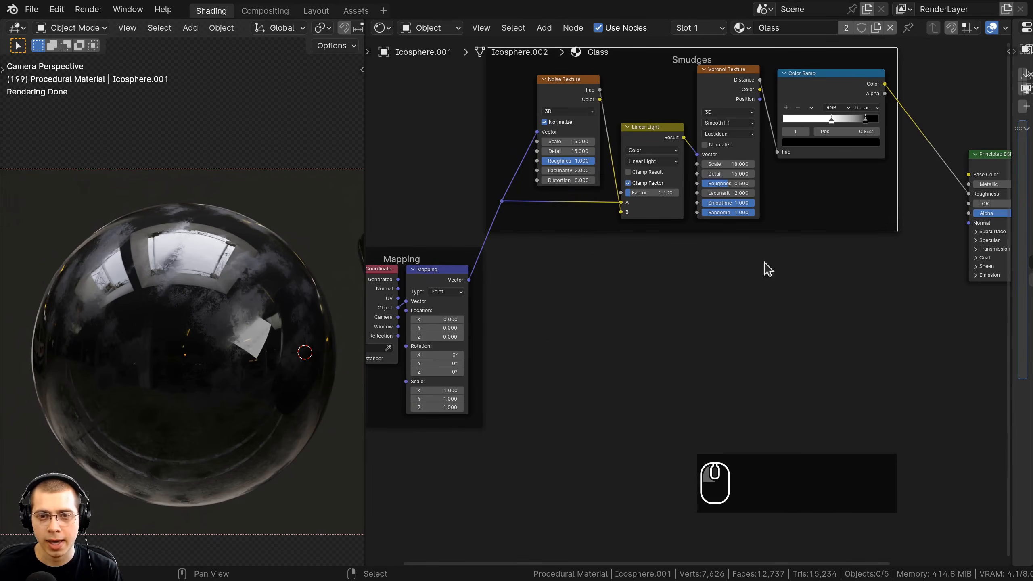
Add a Noise Texture node below the Smudges frame and preview its Fac output on the sphere.
scroll(636, 277, up, 2)
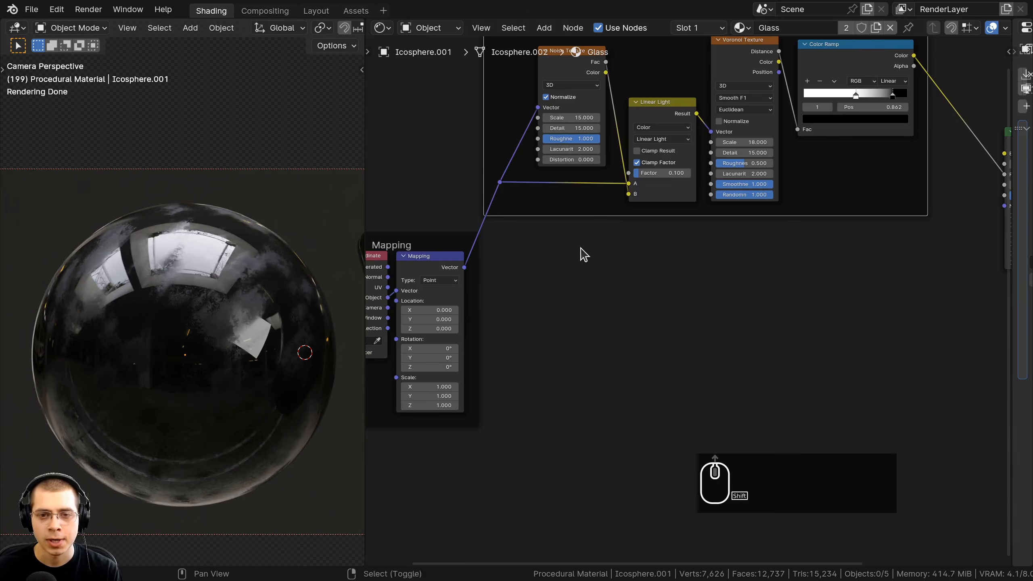
key(shift+a)
text(nois)
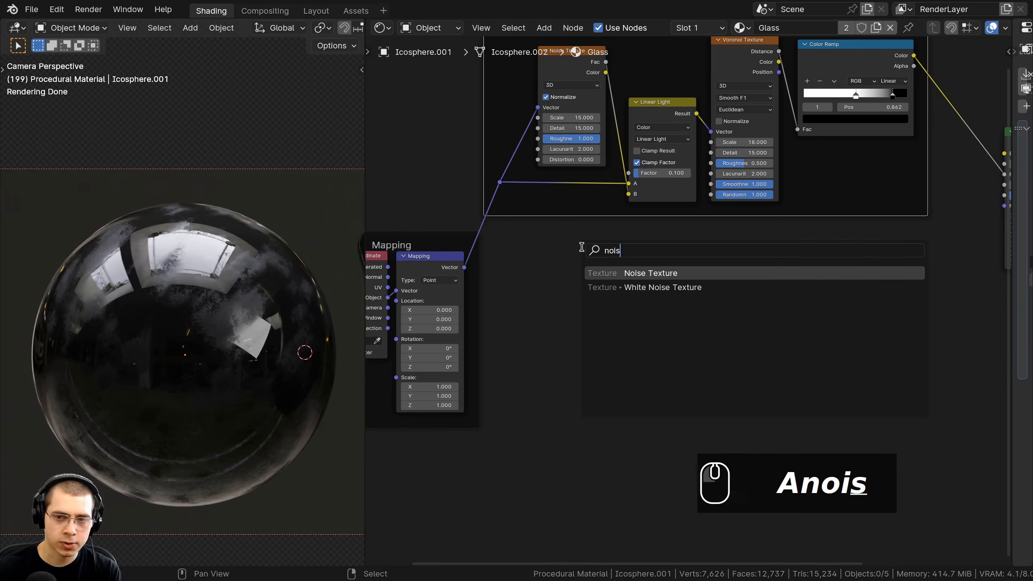
click(625, 273)
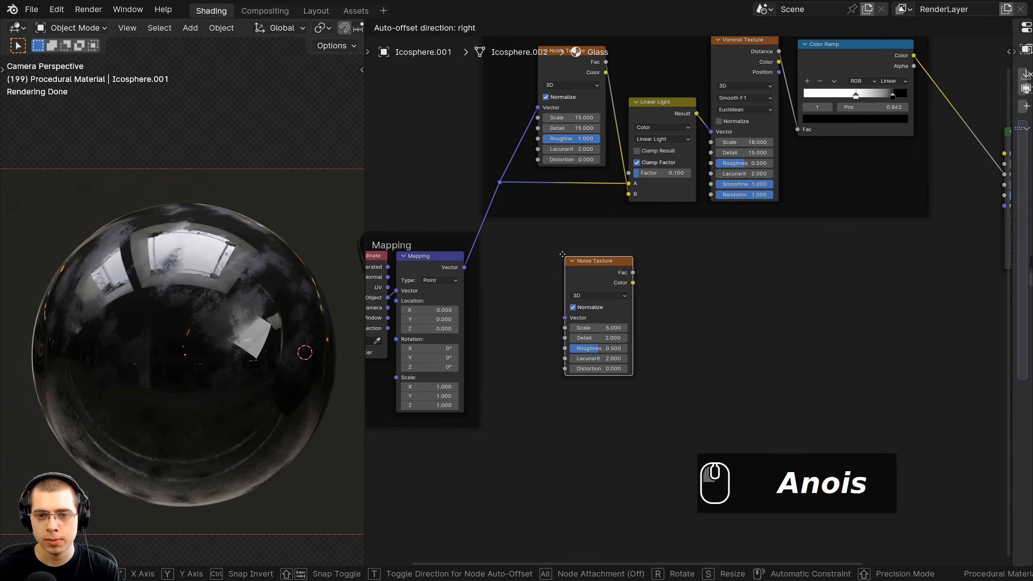
click(601, 270)
scroll(604, 265, up, 1)
ctrl+shift+click(619, 268)
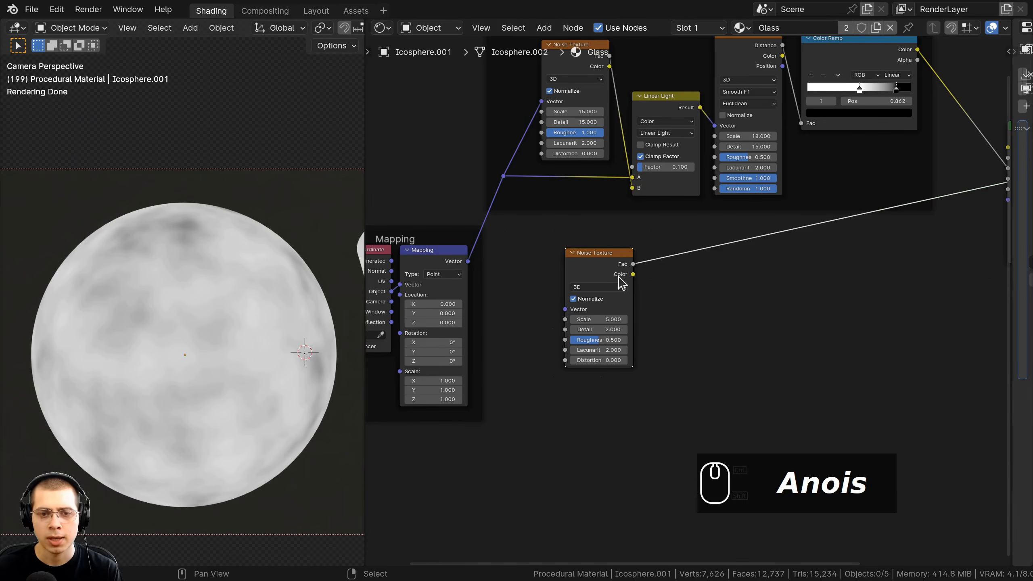
scroll(536, 245, up, 2)
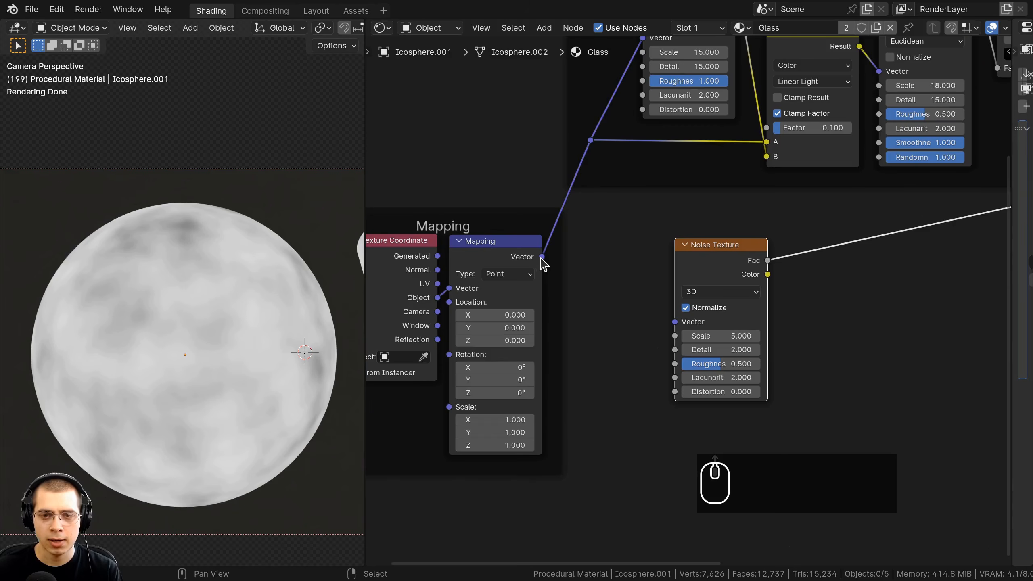
Connect the Mapping vector to the new Noise Texture, preview its Fac output, and nudge the Mapping frame slightly away.
drag(542, 257, 703, 281)
drag(674, 326, 673, 327)
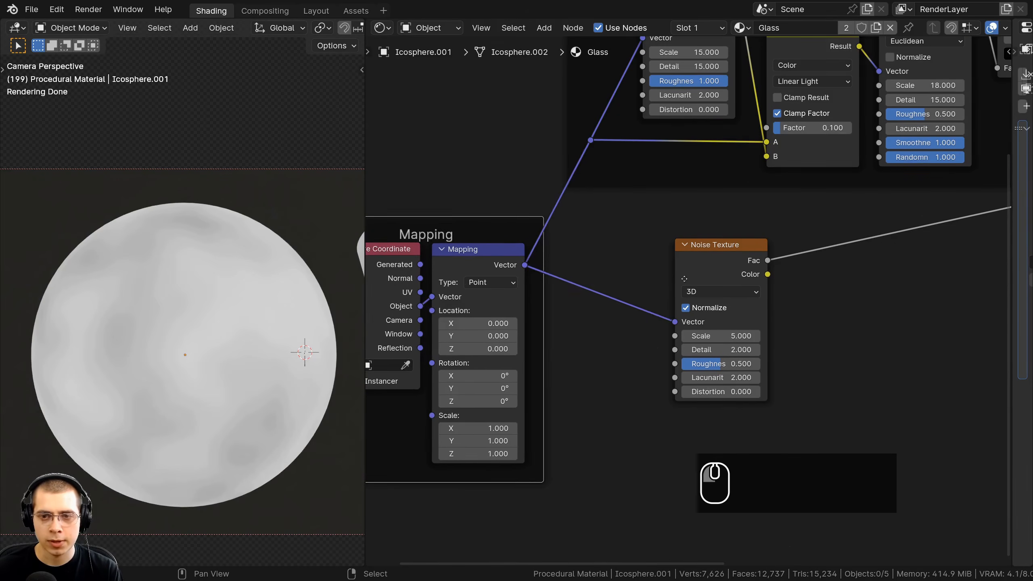
ctrl+scroll(514, 265, up, 5)
ctrl+shift+click(535, 265)
ctrl+shift+click(532, 271)
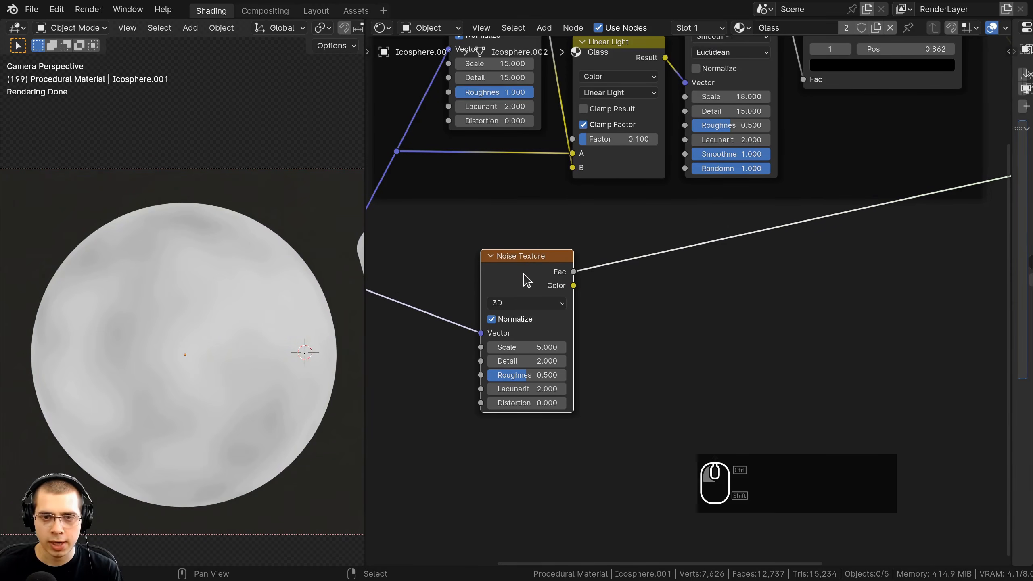
Set the new Noise Texture's Scale to 30, Detail to 15 and Roughness to 0.8.
scroll(529, 345, up, 3)
middle_drag(528, 345, 617, 308)
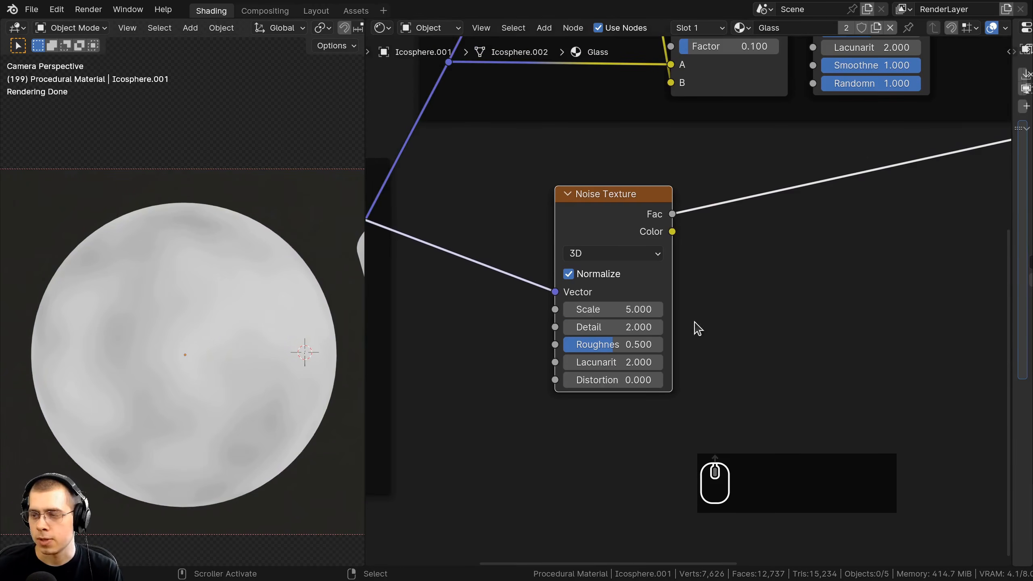
click(647, 314)
text(30)
key(Return)
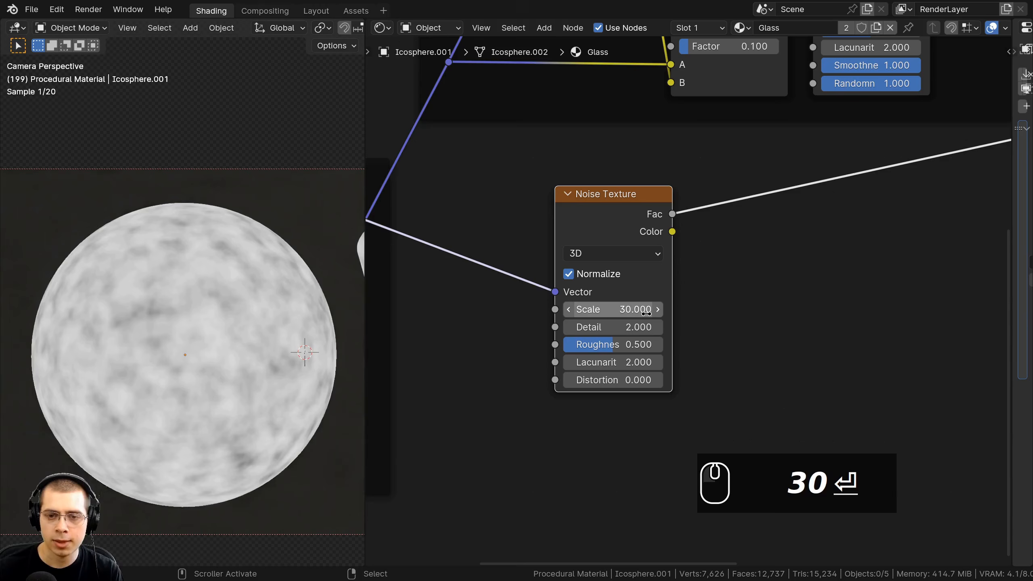
drag(636, 327, 675, 328)
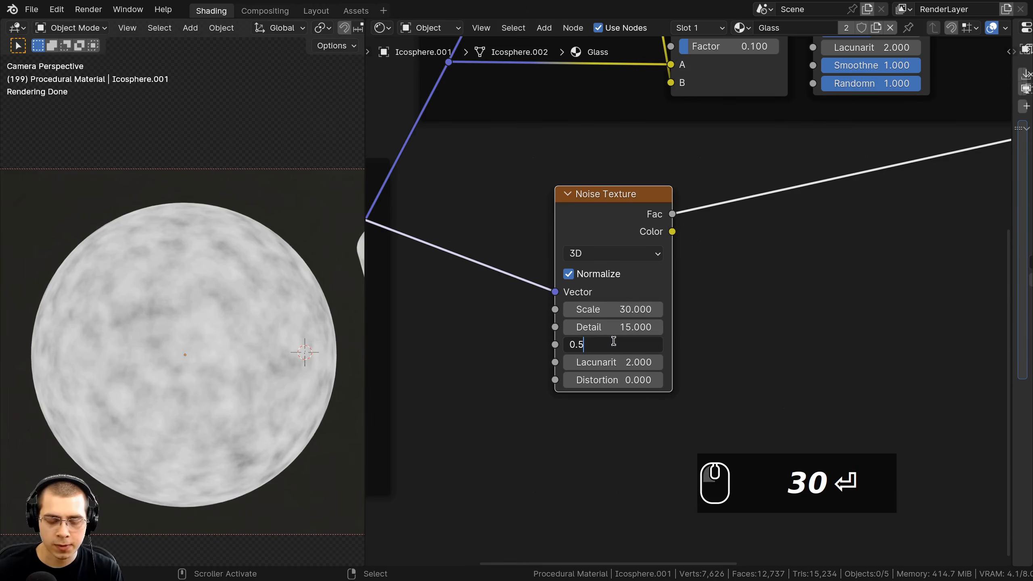
key(BackSpace)
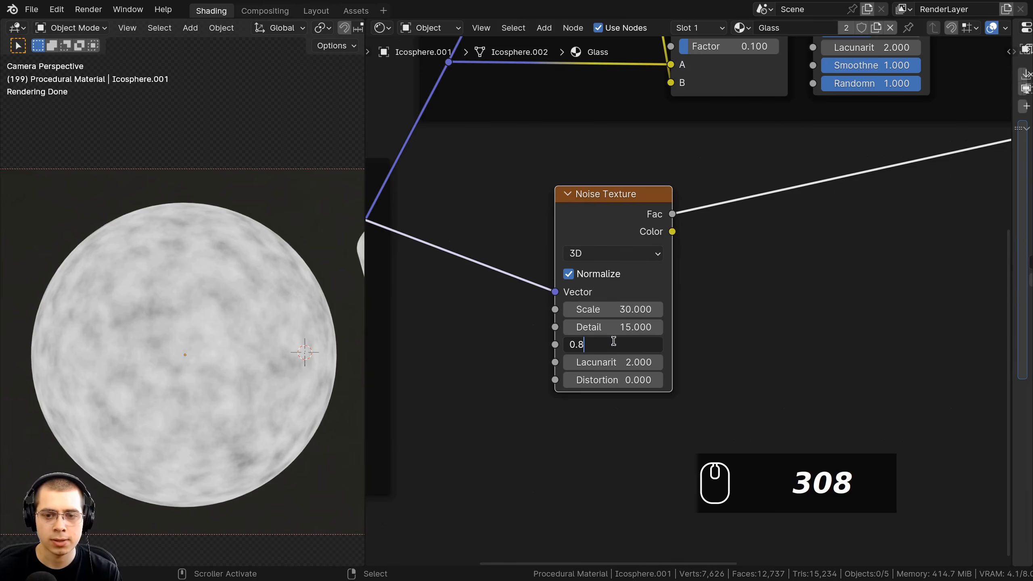
key(Return)
Insert a Color Ramp after the new Noise Texture and move its black stop to position 0.302.
ctrl+scroll(614, 341, down, 3)
key(shift+a)
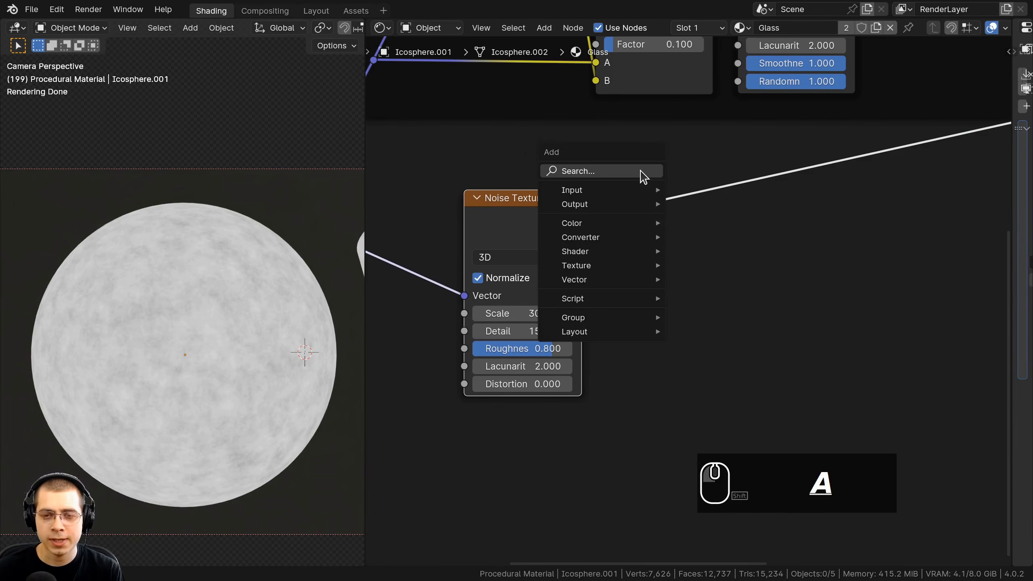
click(642, 171)
text(col)
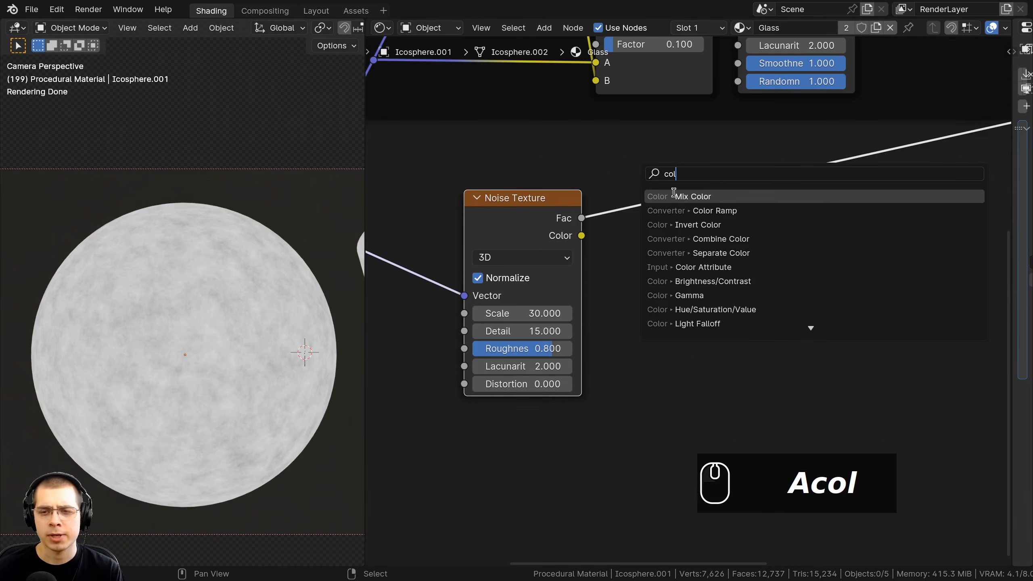
click(675, 211)
click(700, 193)
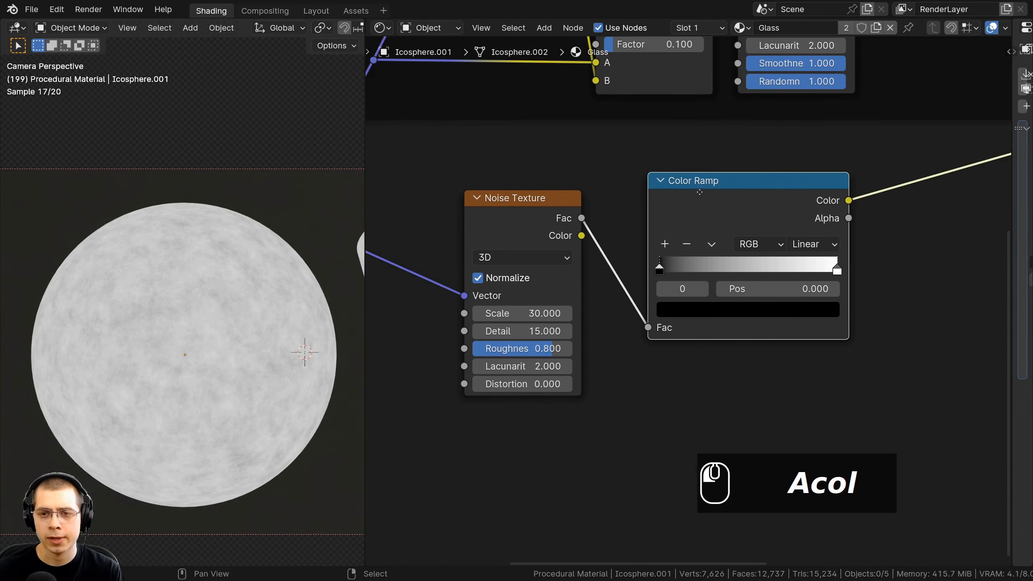
scroll(634, 228, up, 2)
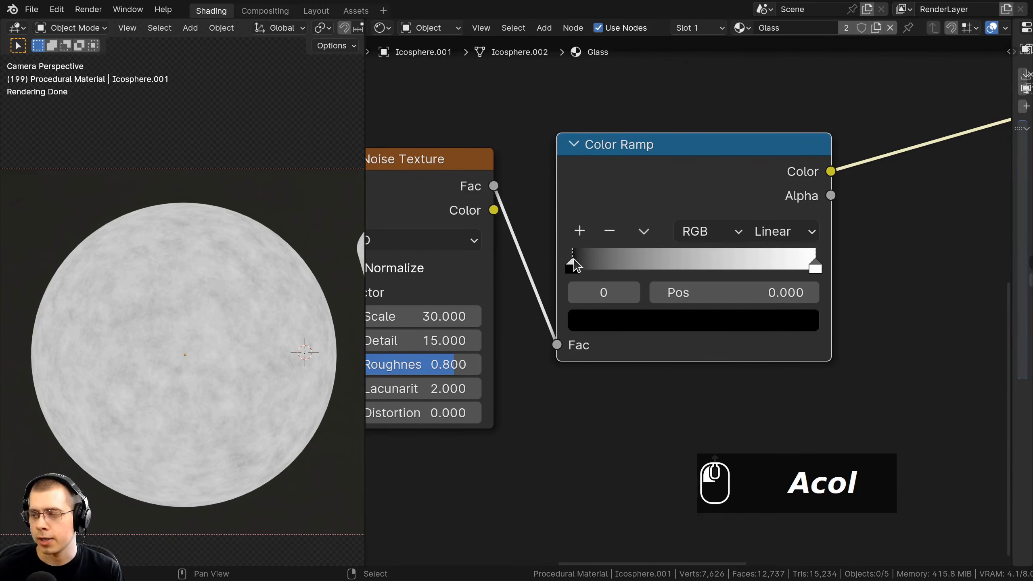
drag(574, 264, 649, 261)
scroll(698, 178, down, 1)
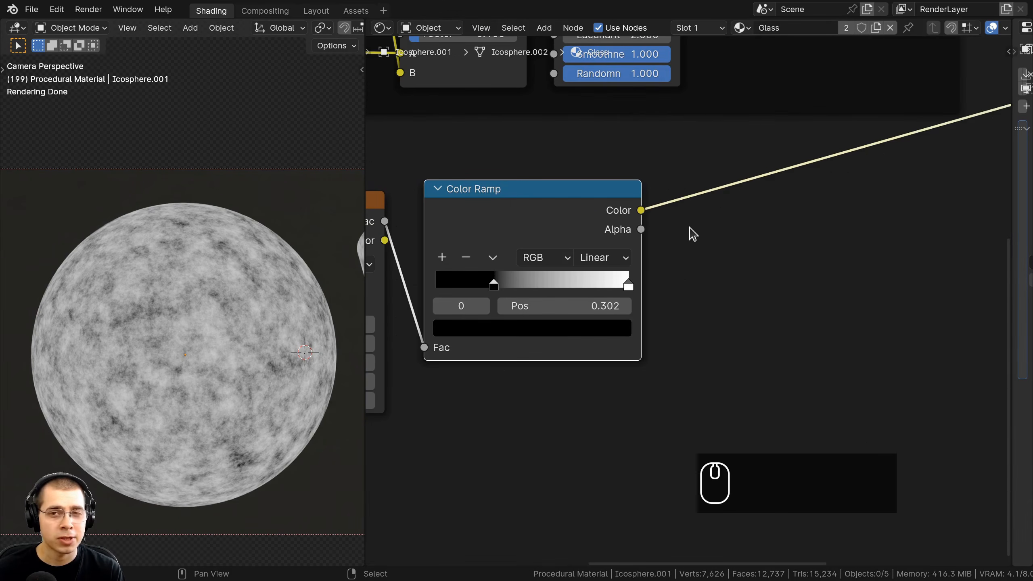
Insert a Mix Color node on the link after the noise Color Ramp.
middle_drag(670, 234, 625, 231)
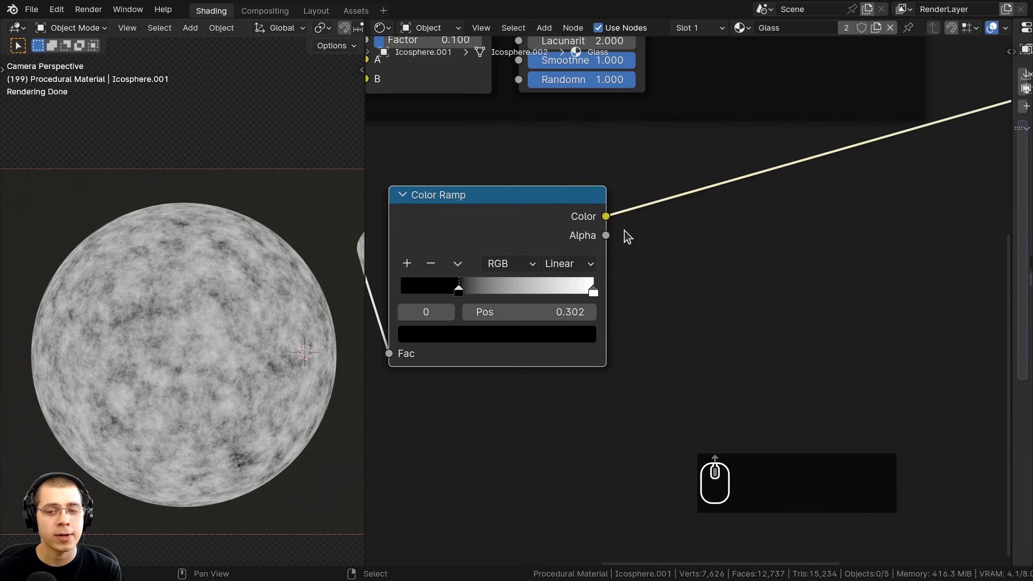
key(shift+a)
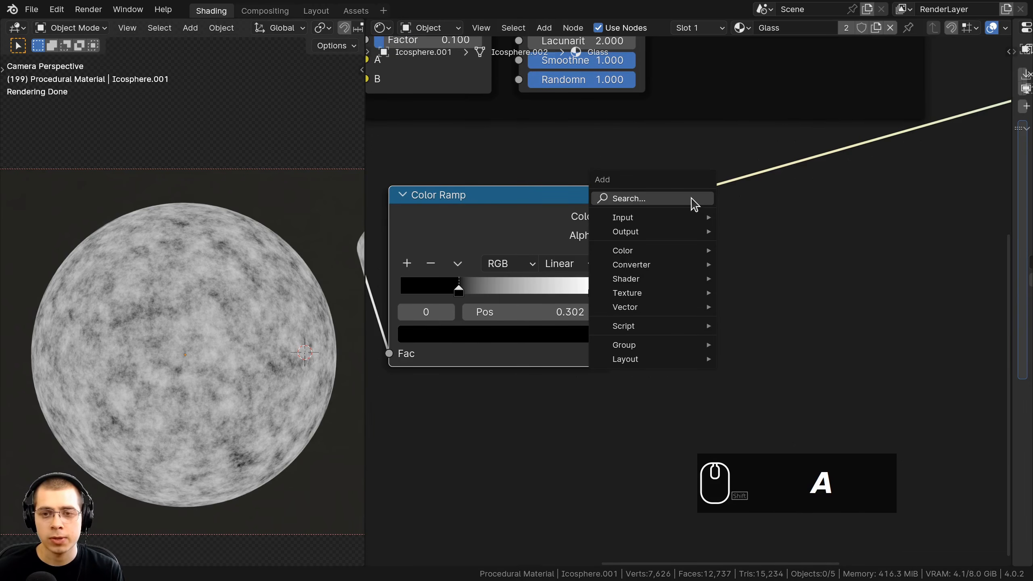
click(693, 198)
text(mix)
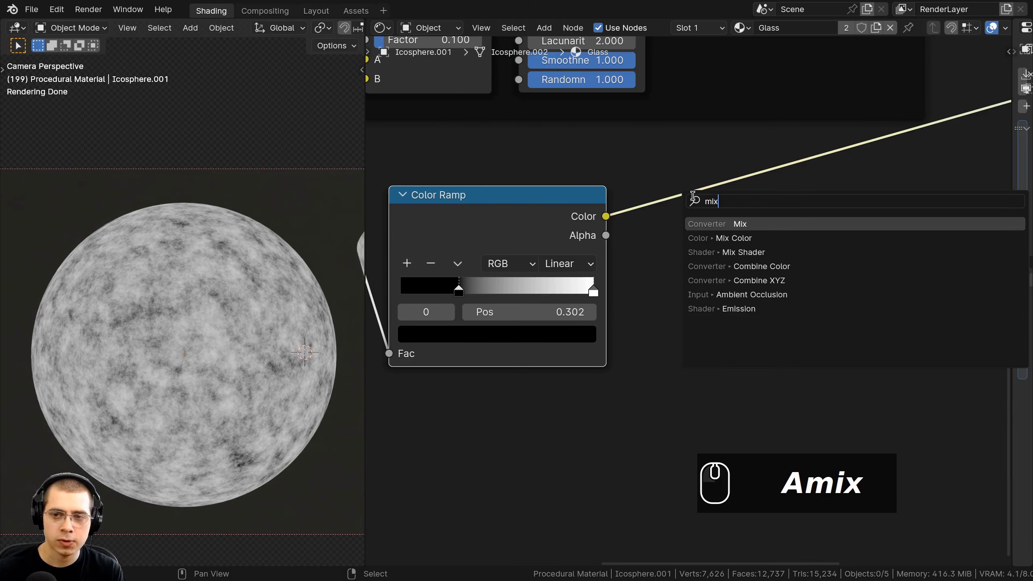
click(734, 238)
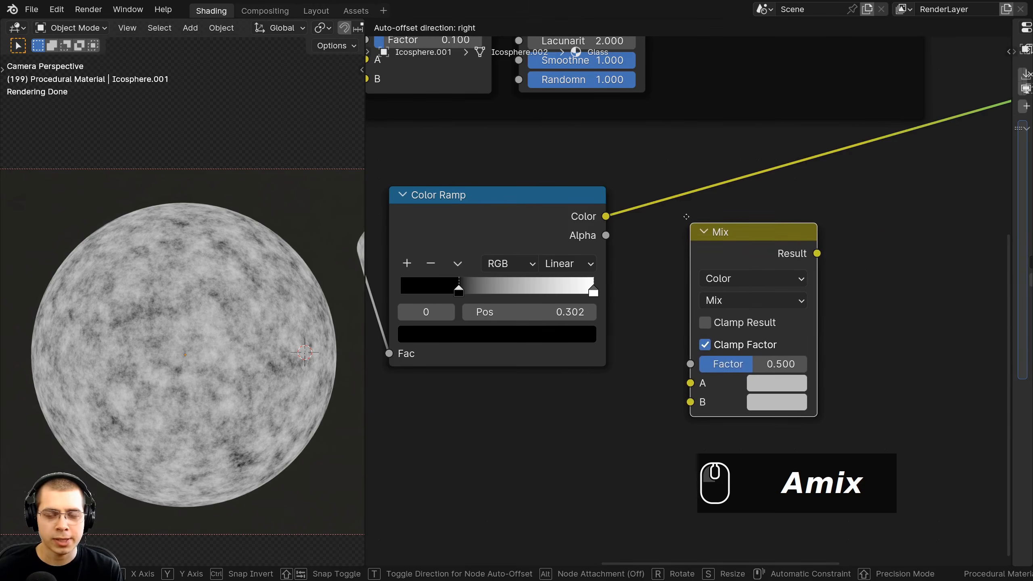
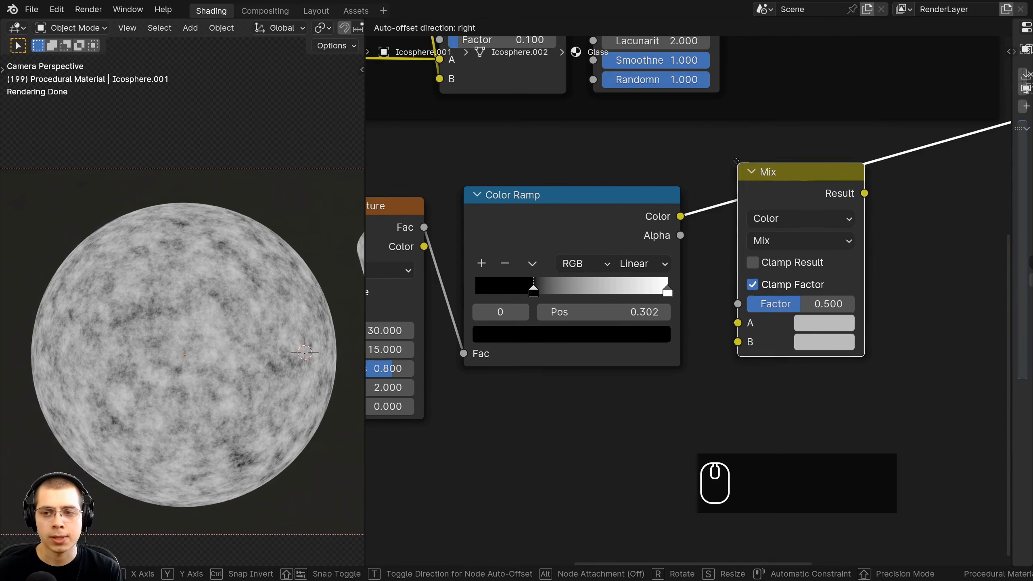
click(766, 165)
Reroute the Color Ramp link to the Mix node's B input and set its A color to black.
middle_drag(754, 214, 740, 190)
scroll(740, 189, up, 1)
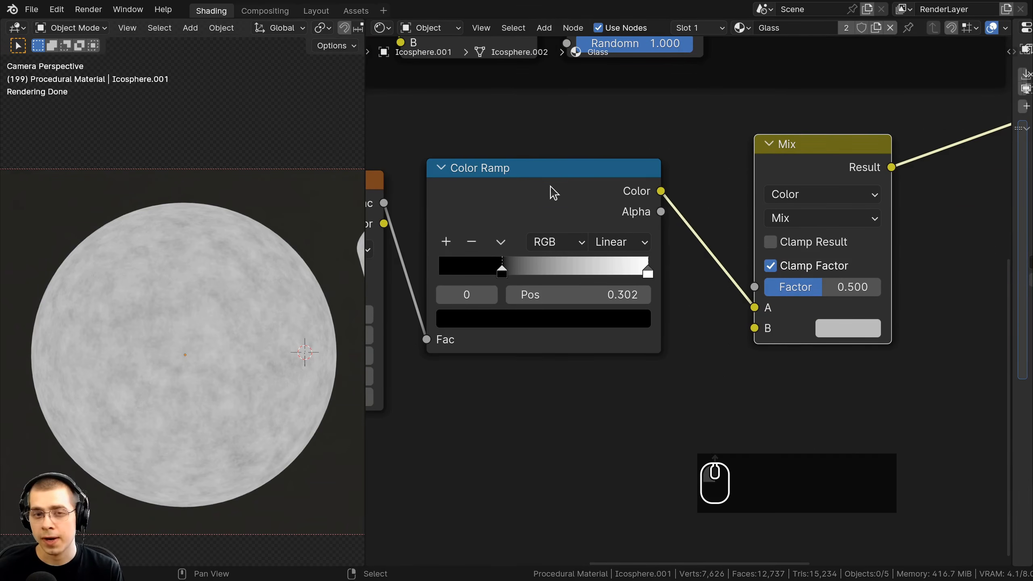
click(551, 189)
drag(755, 307, 757, 330)
click(858, 308)
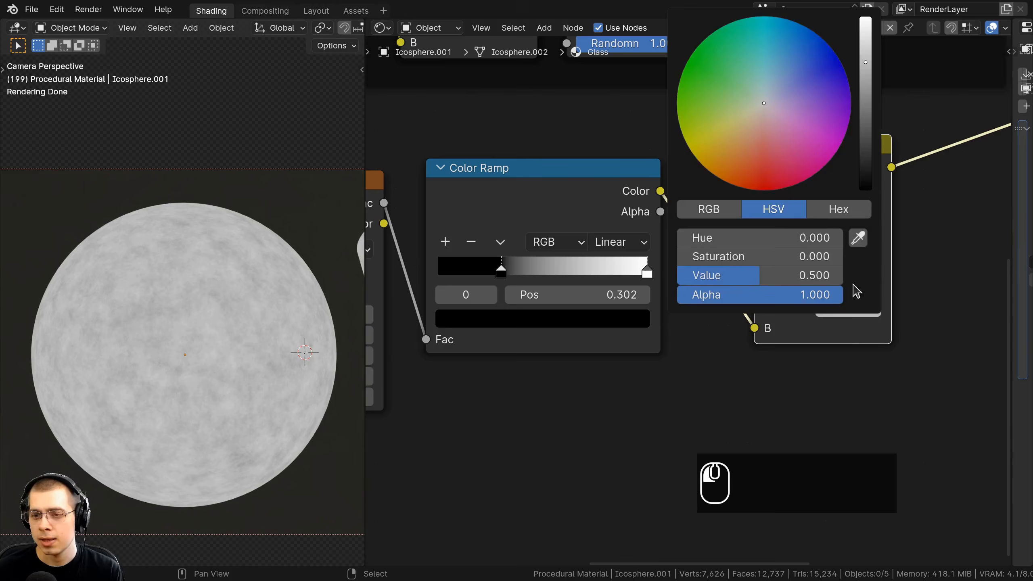
drag(867, 69, 866, 188)
Raise the Mix Factor to 1.000 to compare the noise strength, and set it back down to 0.000.
drag(824, 287, 744, 287)
middle_drag(794, 346, 692, 366)
mouse_move(678, 313)
mouse_down()
mouse_move(795, 313)
mouse_move(675, 313)
mouse_up()
drag(740, 307, 797, 306)
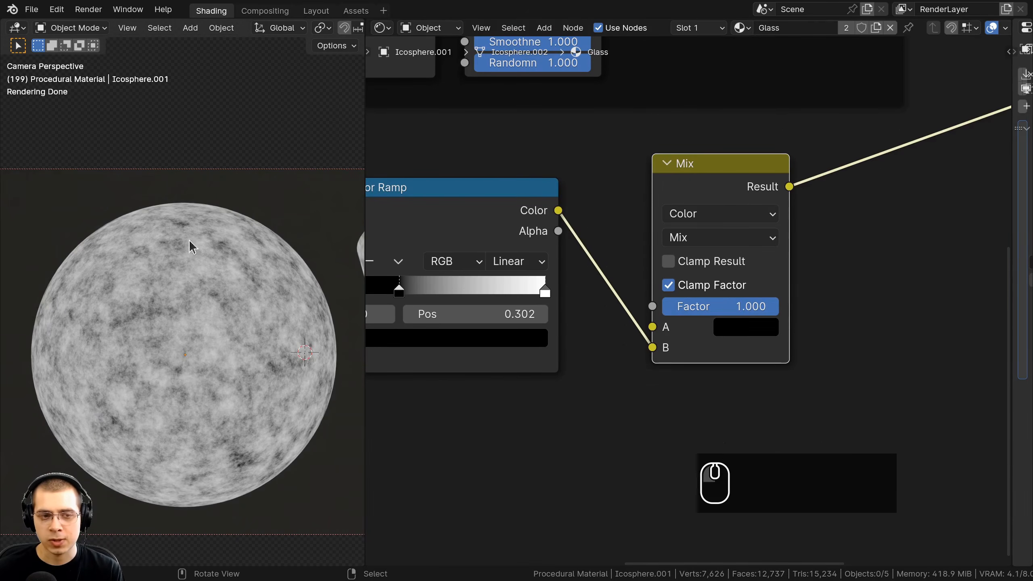
drag(731, 309, 641, 317)
drag(708, 309, 661, 305)
Move the Mix node closer to the noise Color Ramp.
drag(714, 173, 645, 176)
scroll(609, 279, down, 4)
key(a)
key(ctrl+z)
key(g)
key(g)
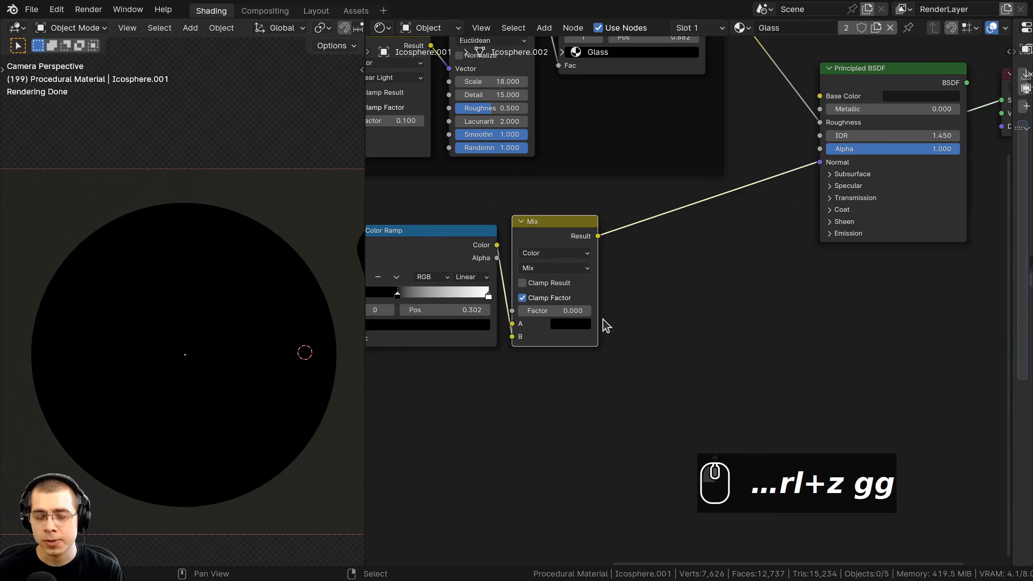
Insert a Brightness/Contrast node on the link after the Mix node, keeping its Bright value at 0.000.
shift+scroll(102, 263, up, 1)
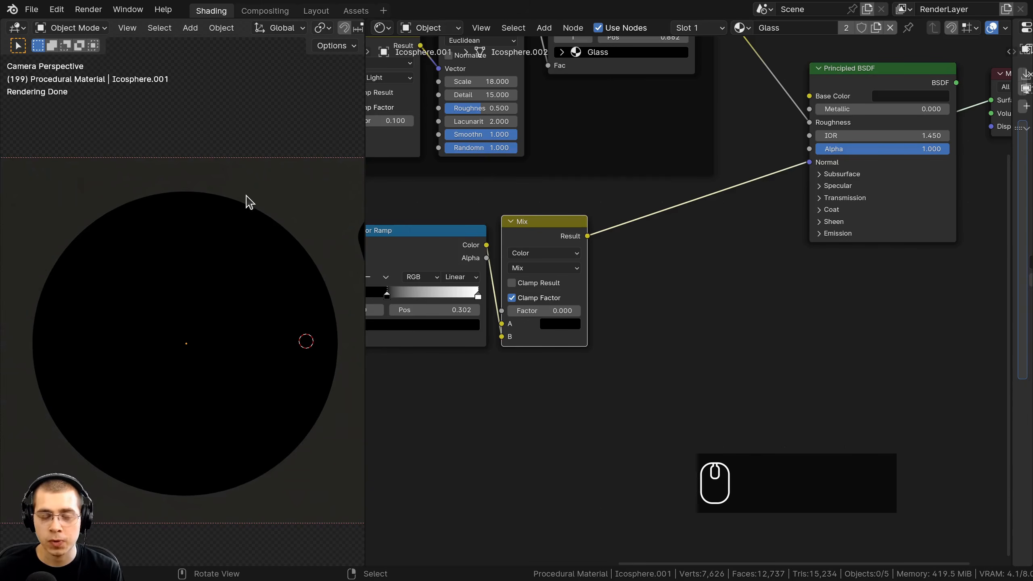
scroll(556, 229, up, 2)
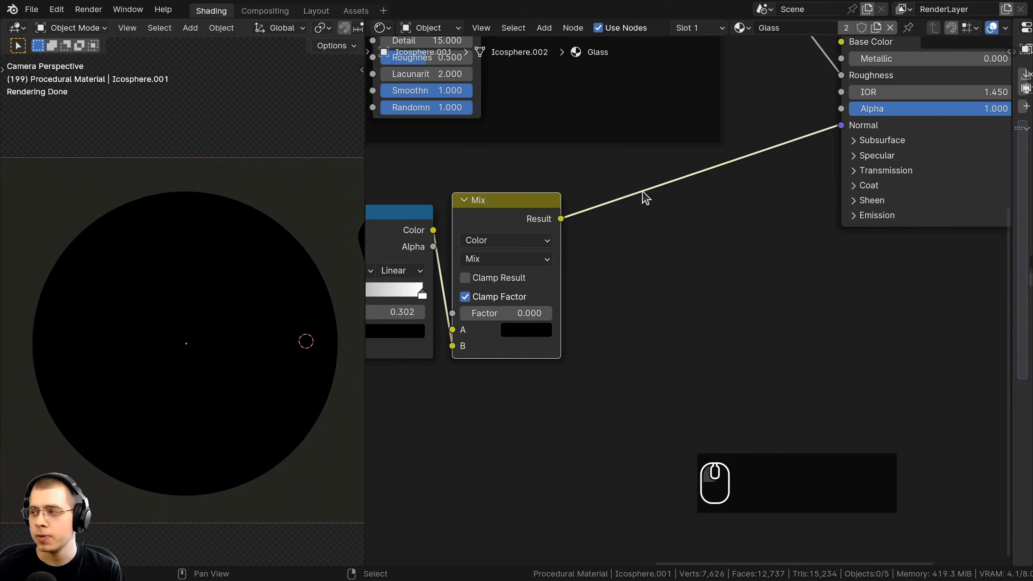
key(shift+a)
click(640, 191)
text(bri)
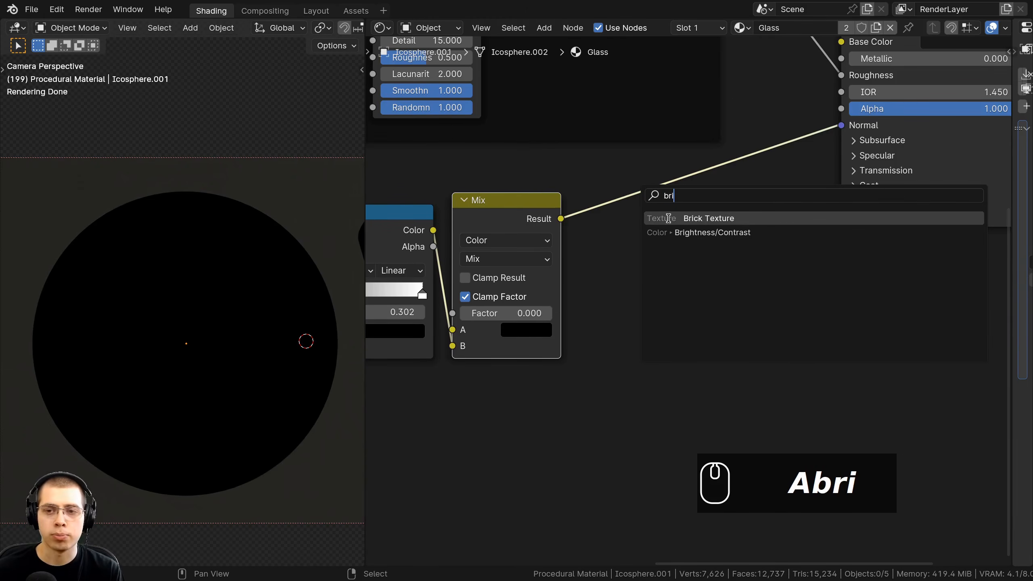
click(685, 233)
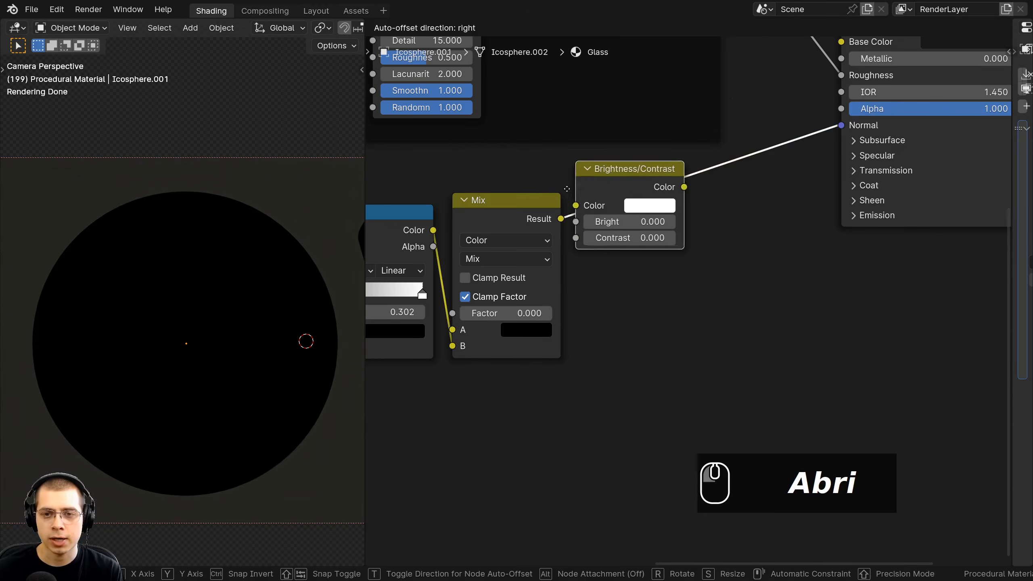
click(644, 206)
shift+drag(667, 252, 618, 252)
right_click(666, 255)
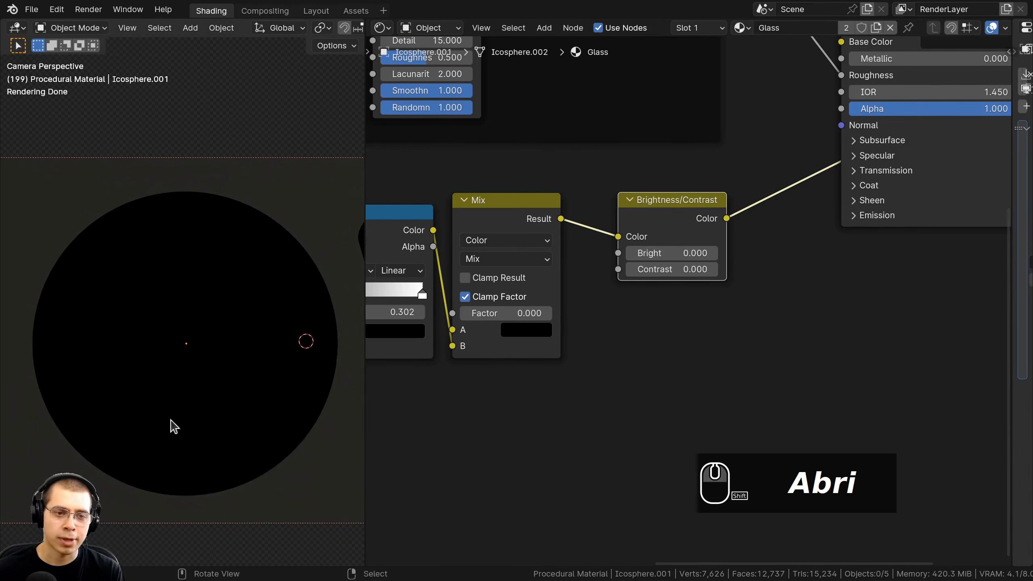
Connect the Brightness/Contrast Color output to the Principled BSDF's Roughness and preview the shader on the sphere.
middle_drag(723, 232, 561, 356)
scroll(578, 343, down, 1)
drag(573, 342, 681, 226)
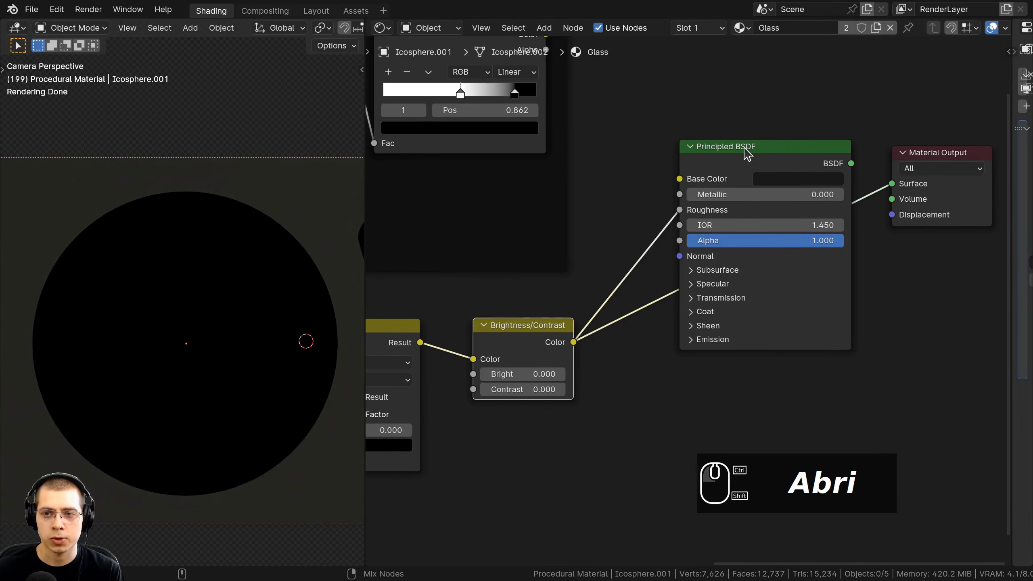
Try different Bright values on the Brightness/Contrast node to compare how rough the sphere's reflections look.
middle_drag(480, 330, 533, 297)
scroll(533, 297, up, 3)
shift+drag(585, 352, 682, 352)
right_click(582, 351)
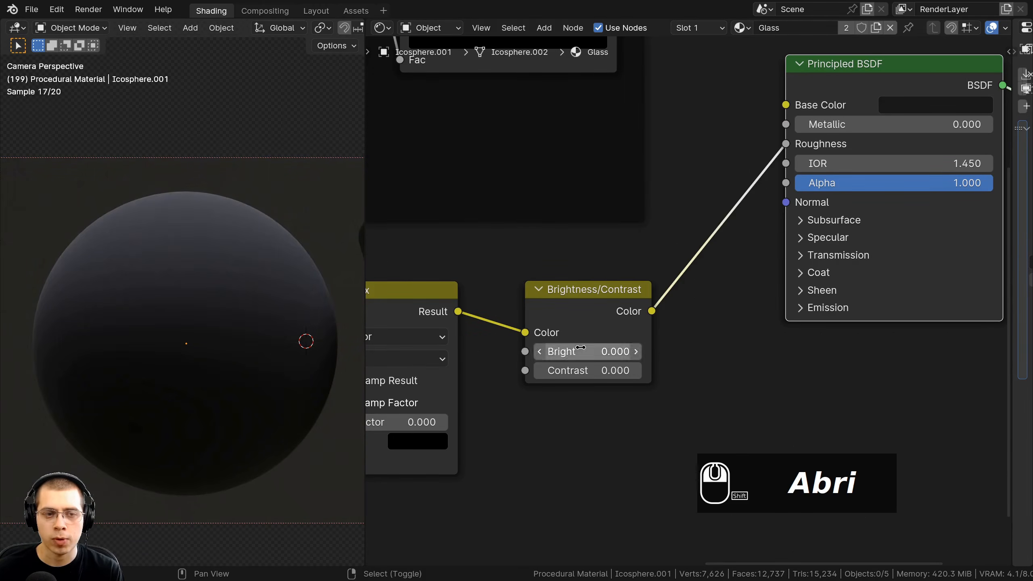
scroll(853, 218, down, 3)
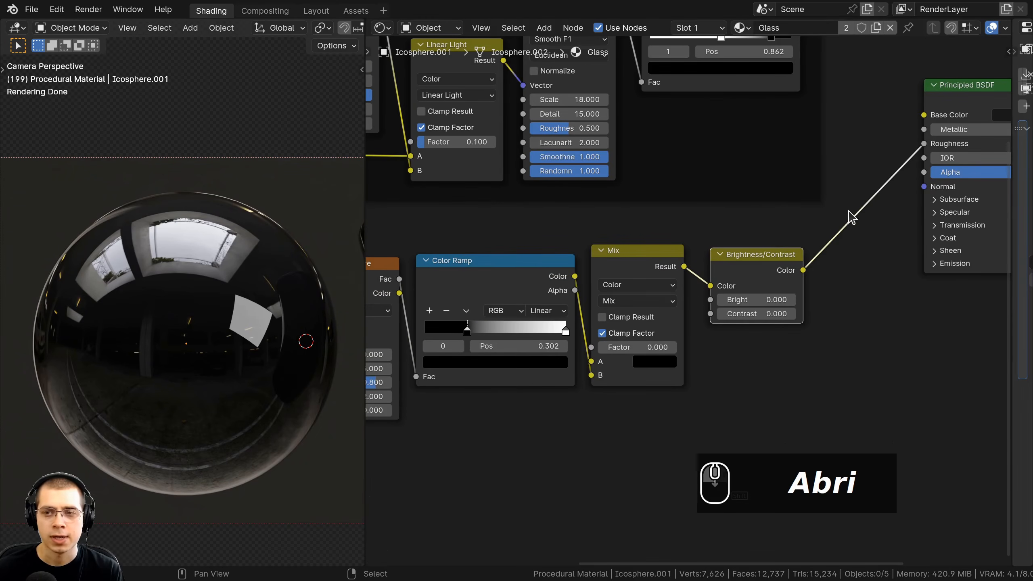
drag(781, 264, 781, 265)
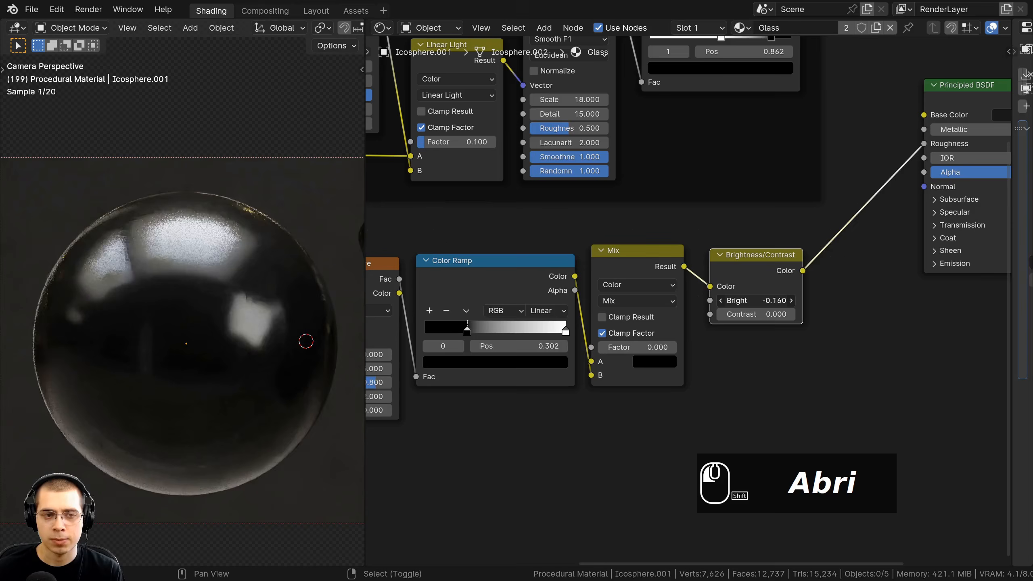
Move the Brightness/Contrast node closer to the Mix node and join the four noise roughness nodes in a frame.
drag(701, 297, 693, 300)
middle_drag(693, 300, 713, 293)
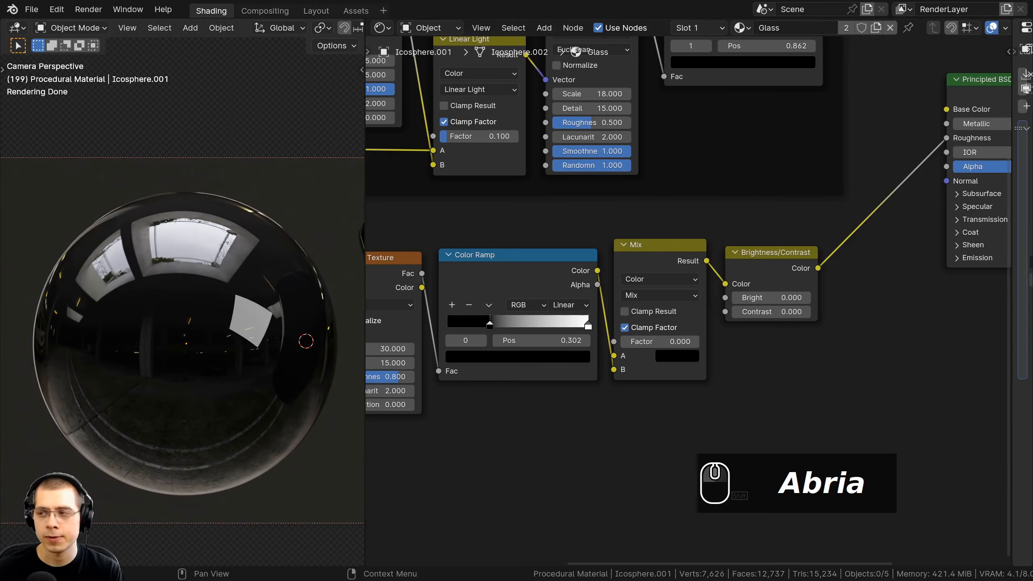
scroll(893, 336, down, 3)
drag(878, 337, 577, 202)
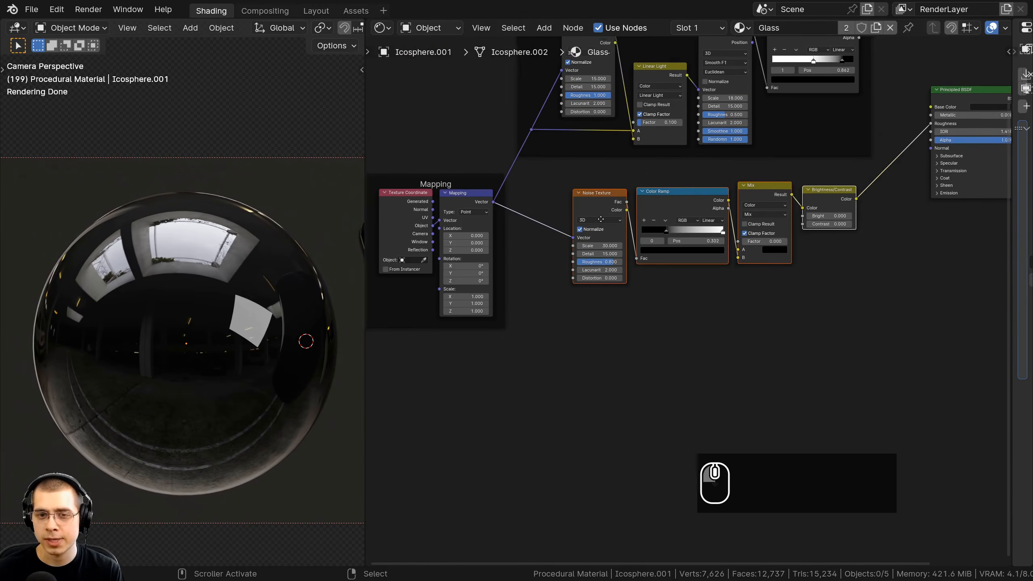
scroll(599, 222, up, 2)
key(ctrl+j)
Nudge the new frame closer to the Mapping frame and label it "Noise Roughness".
scroll(605, 260, up, 2)
key(a)
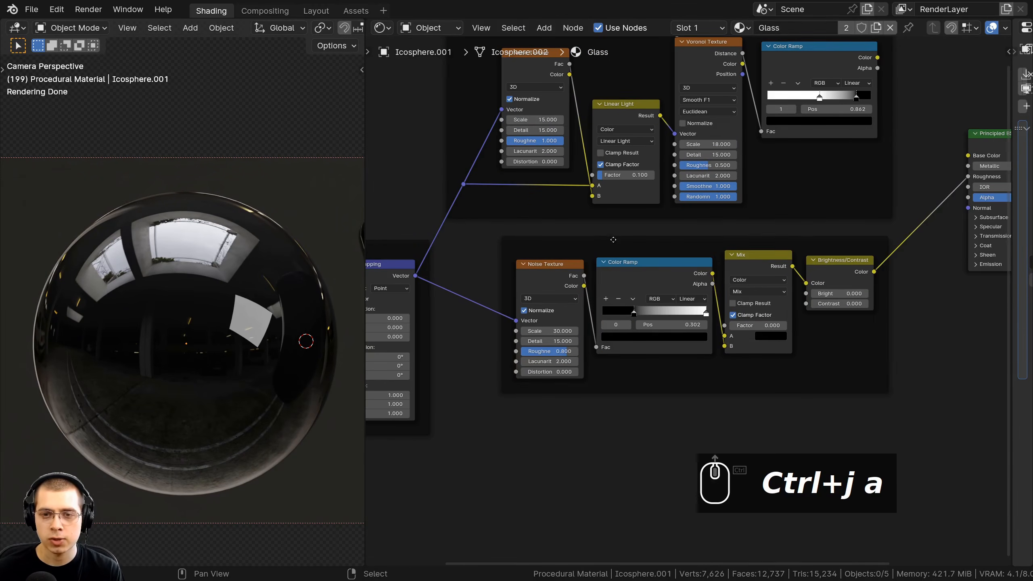
drag(613, 240, 577, 239)
key(F2)
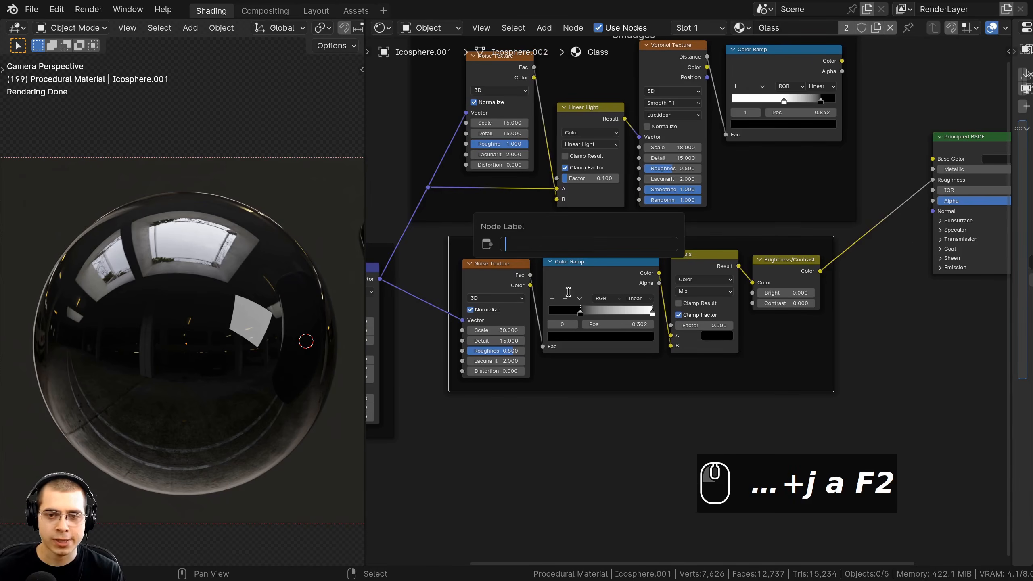
text(Noise )
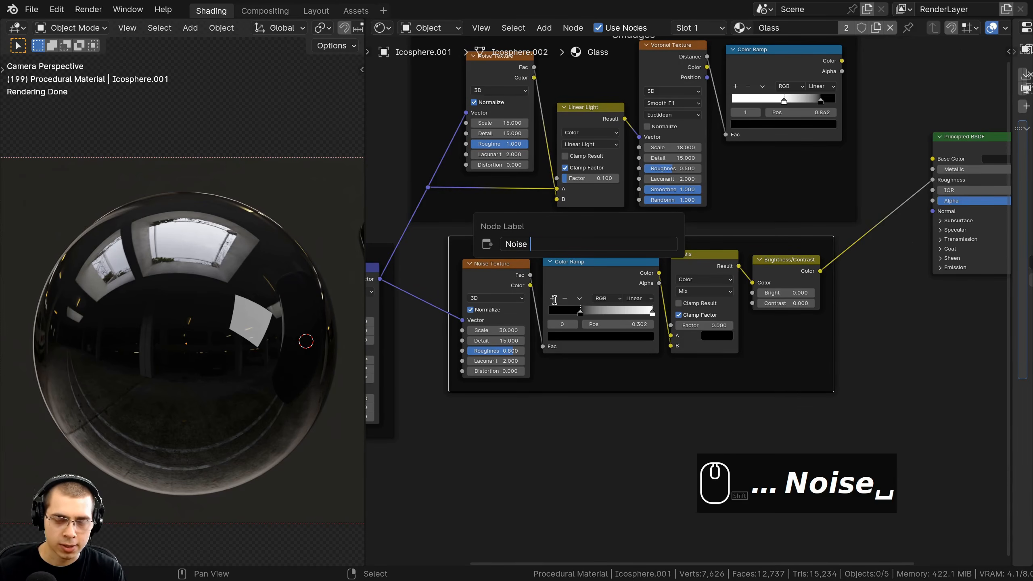
text(Roughness)
key(Return)
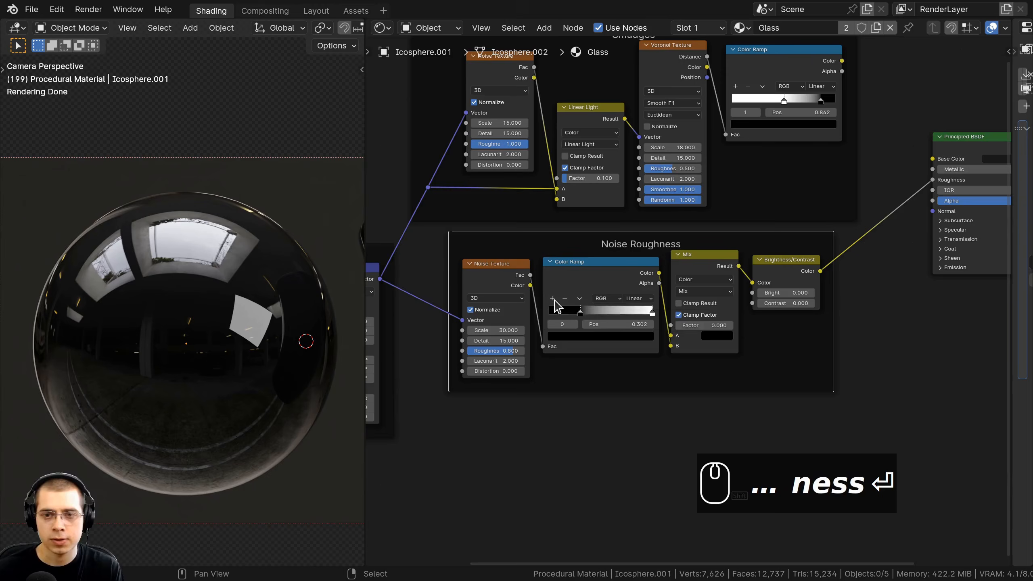
Reposition the Principled BSDF node slightly beside the Noise Roughness frame.
scroll(791, 166, up, 3)
drag(789, 162, 796, 160)
middle_drag(613, 310, 627, 302)
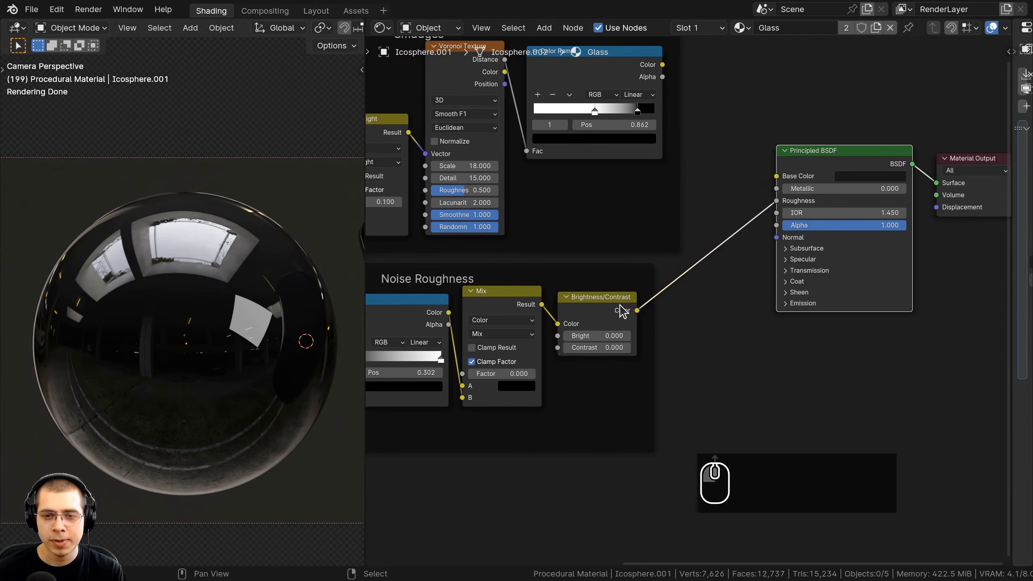
Try a factor of 0.553 on the Noise Roughness Mix node, inspect the reflections, and reset the factor to 0.
click(617, 307)
middle_drag(472, 348, 647, 309)
scroll(560, 335, up, 4)
drag(691, 341, 693, 341)
drag(686, 342, 701, 342)
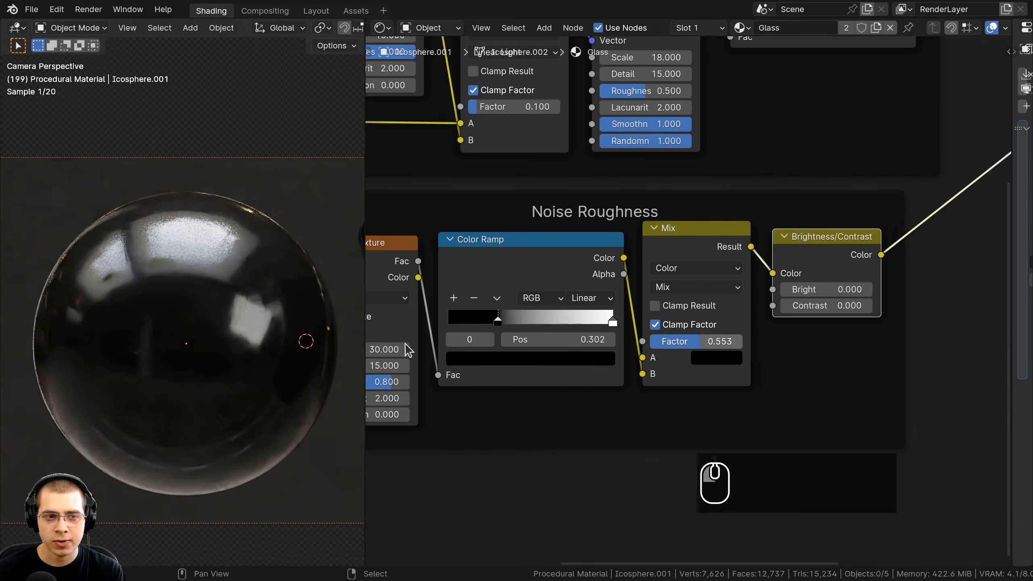
scroll(188, 220, up, 5)
shift+middle_drag(188, 220, 207, 291)
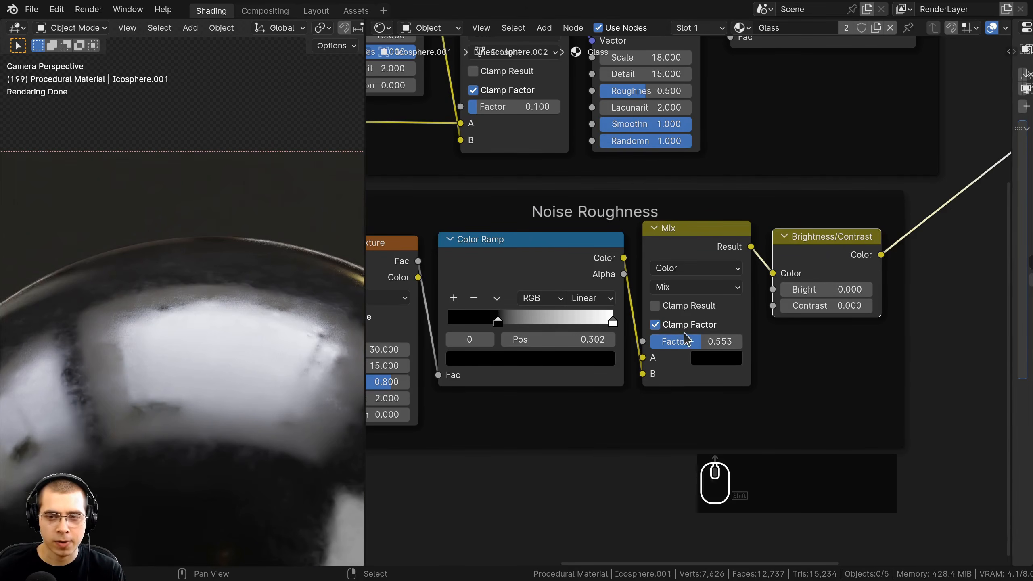
drag(684, 341, 651, 342)
scroll(625, 279, down, 6)
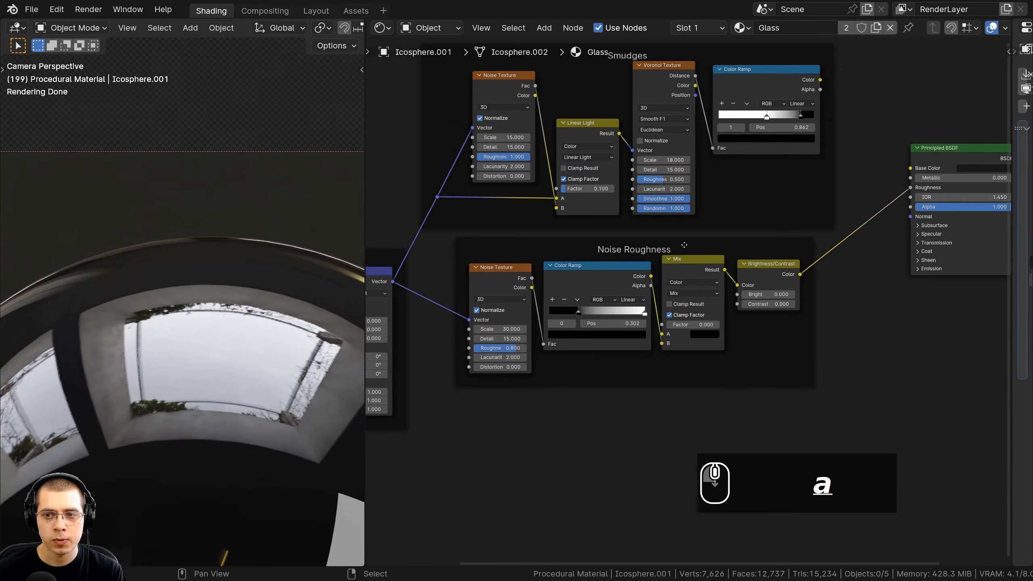
Add a Voronoi Texture node in the empty space below the Noise Roughness frame.
middle_drag(624, 279, 651, 242)
scroll(655, 240, up, 1)
key(shift+a)
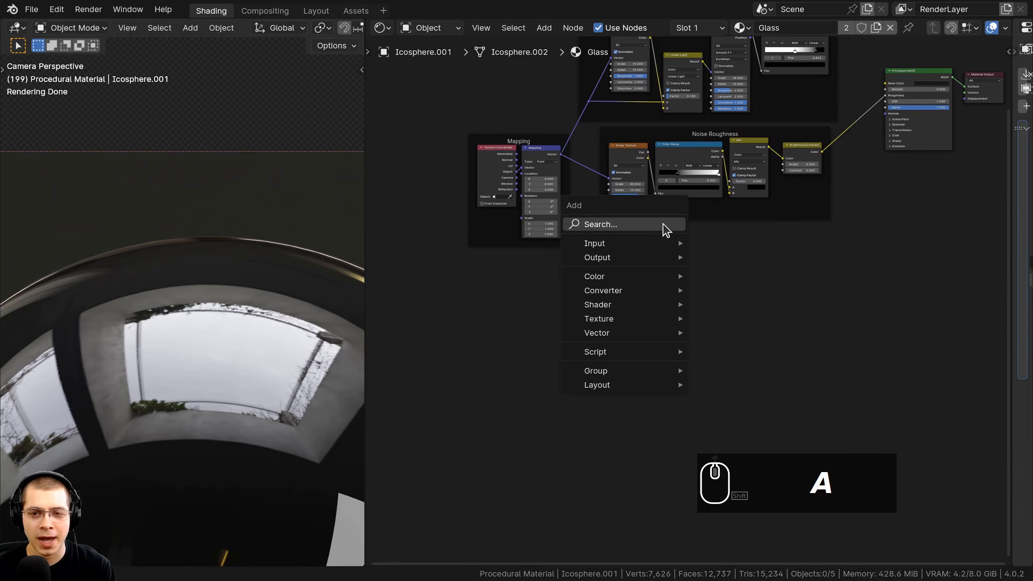
click(664, 227)
text(vor)
key(Return)
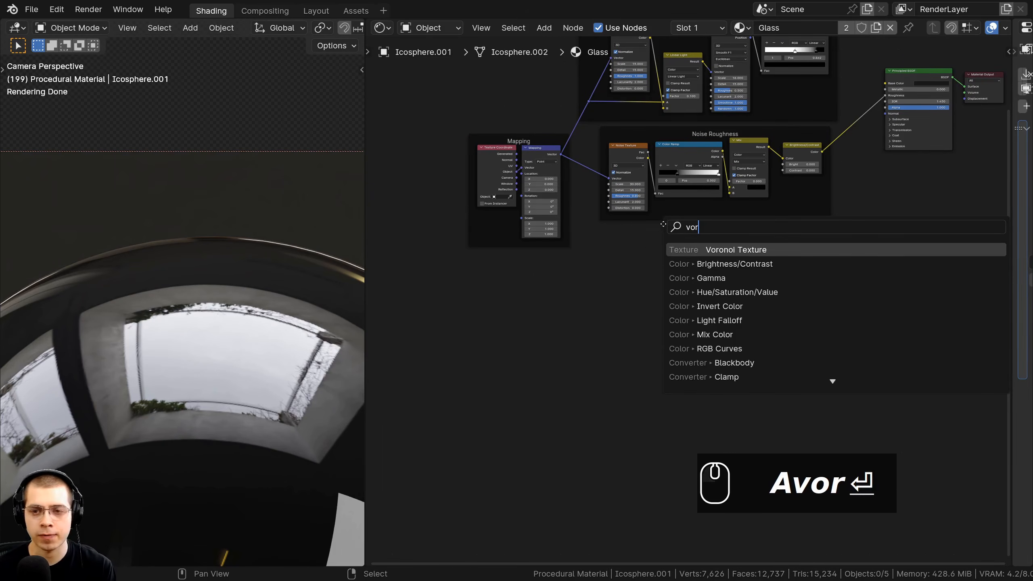
click(688, 230)
scroll(687, 260, up, 3)
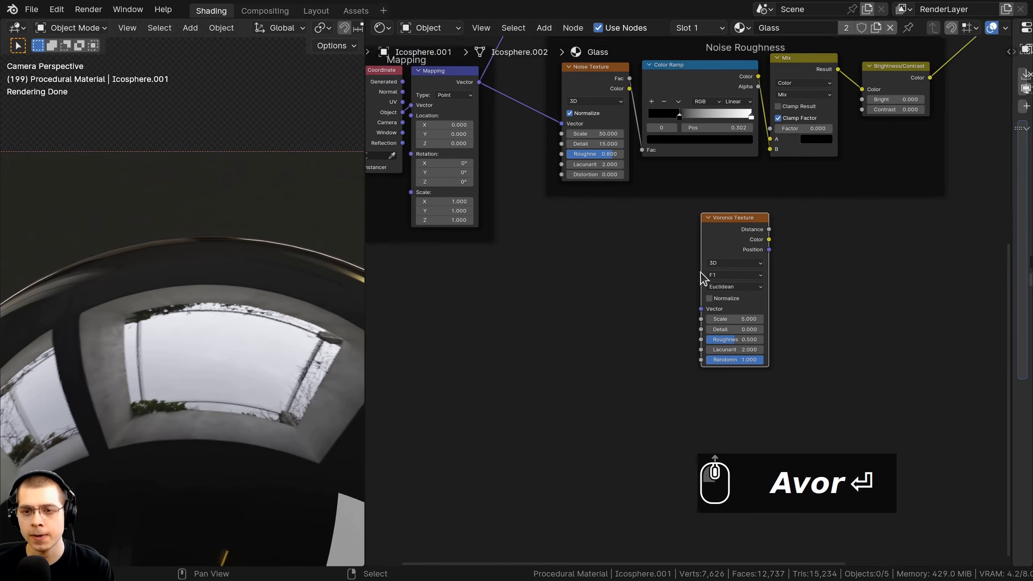
Preview the new Voronoi Texture on the sphere and connect the Mapping node's Vector output to its Vector input.
ctrl+shift+click(717, 277)
middle_drag(646, 212, 673, 220)
middle_drag(551, 277, 555, 297)
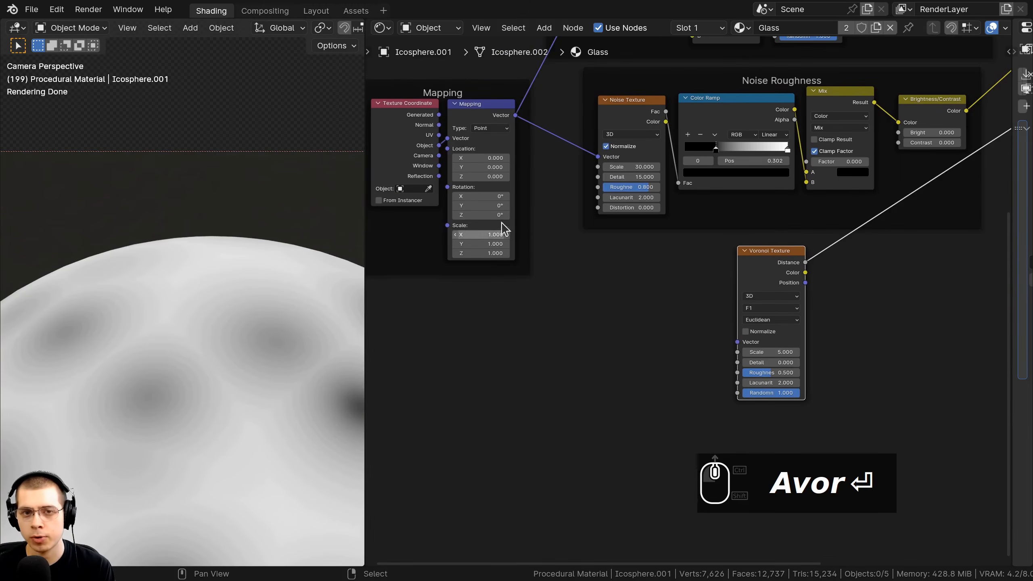
drag(515, 115, 738, 343)
drag(755, 269, 757, 268)
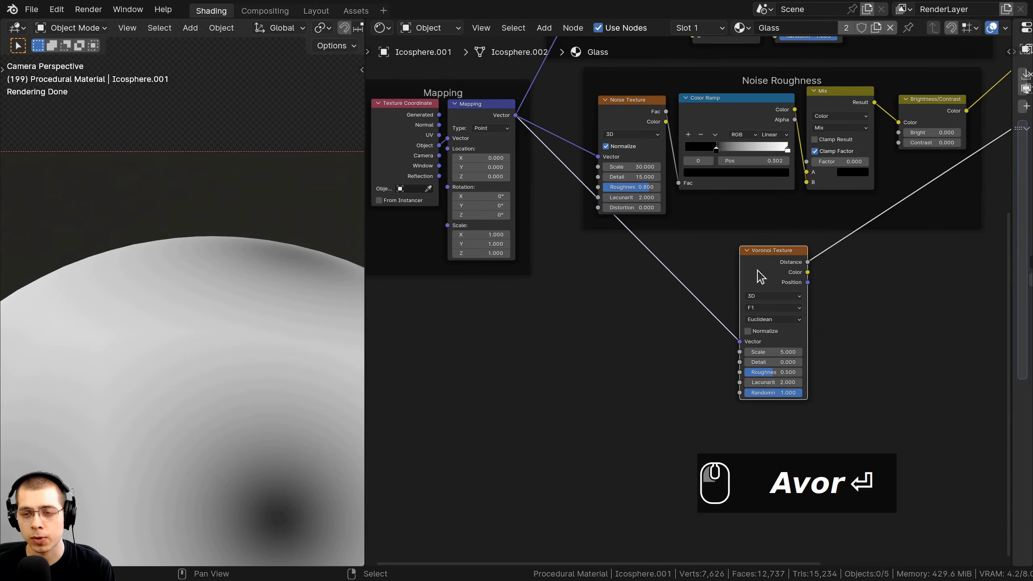
middle_drag(723, 274, 700, 221)
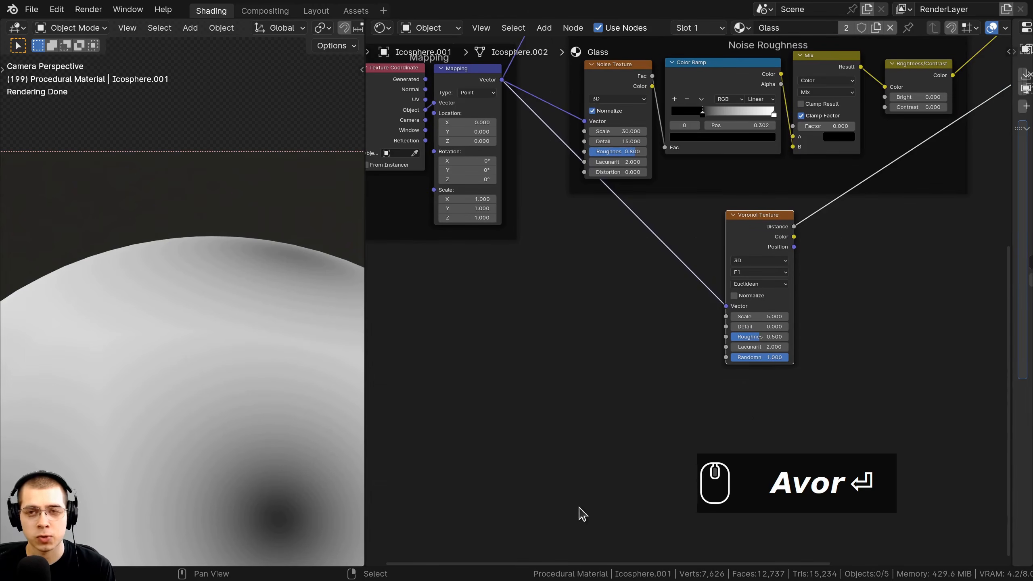
middle_drag(729, 282, 733, 288)
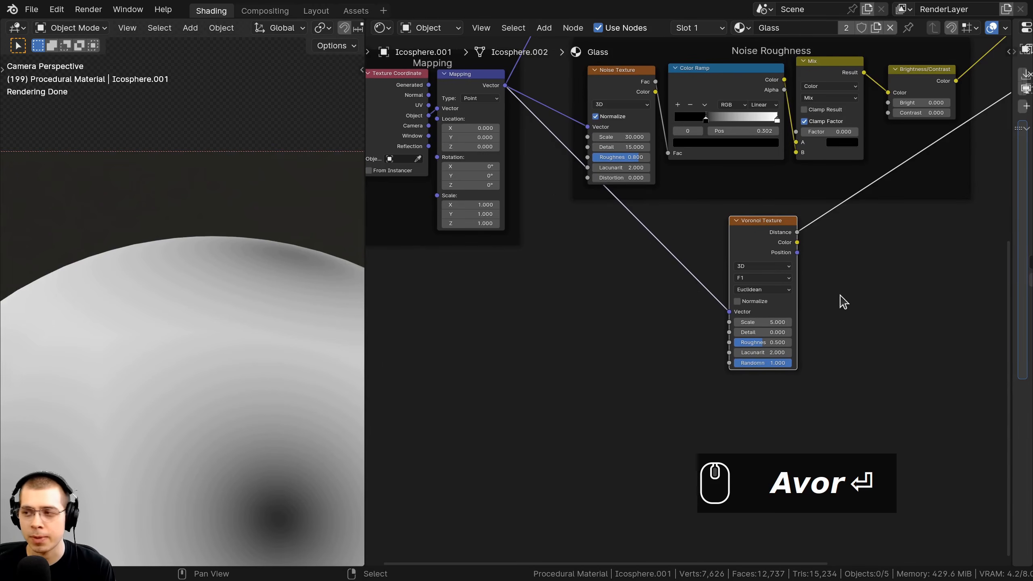
scroll(552, 300, down, 1)
middle_drag(530, 284, 564, 300)
key(shift+a)
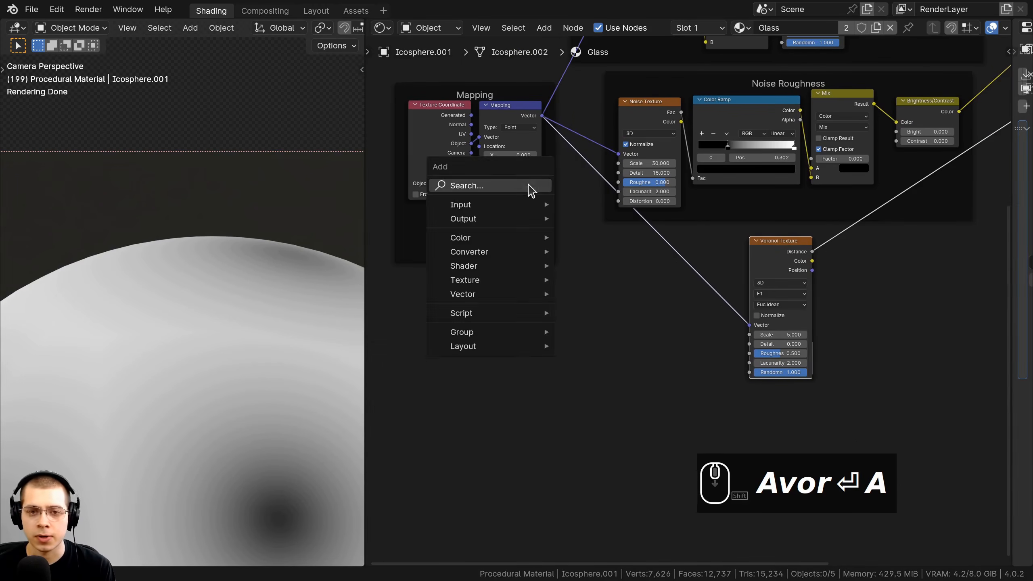
click(529, 187)
text(map)
key(Return)
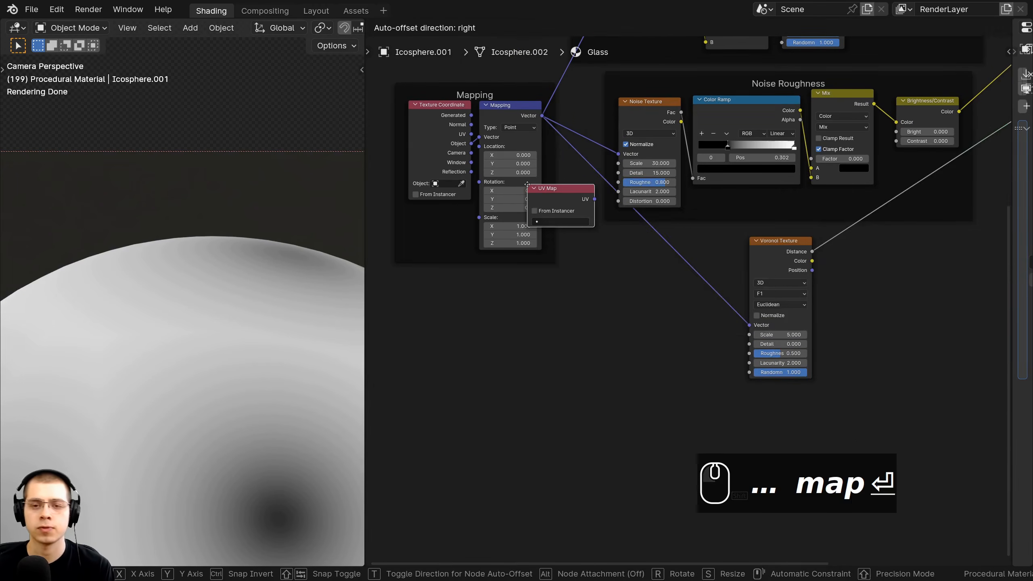
click(569, 226)
key(x)
Insert a second Mapping node on the link between the framed Mapping node and the new Voronoi Texture.
key(shift+a)
text(mapp)
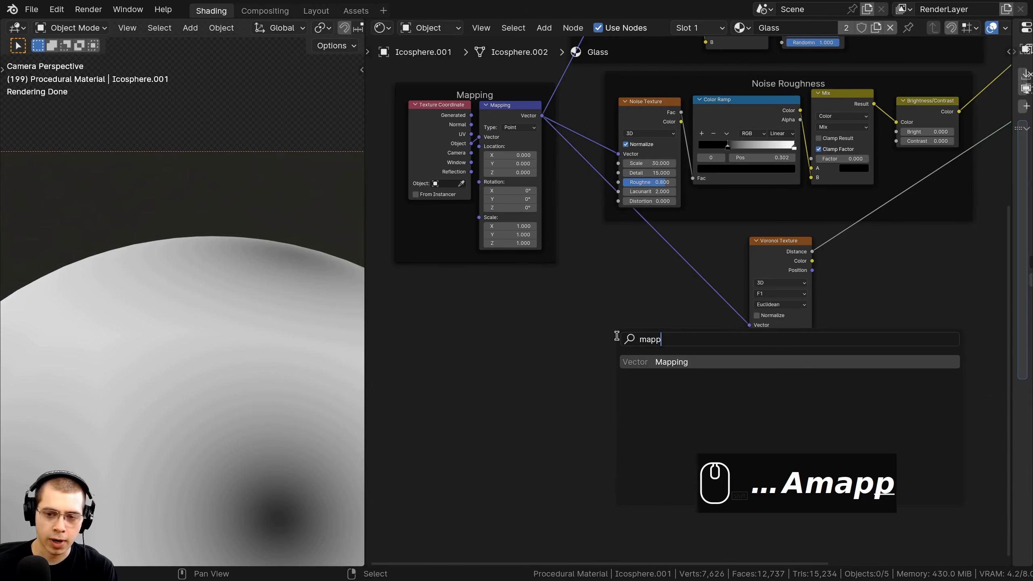
key(Return)
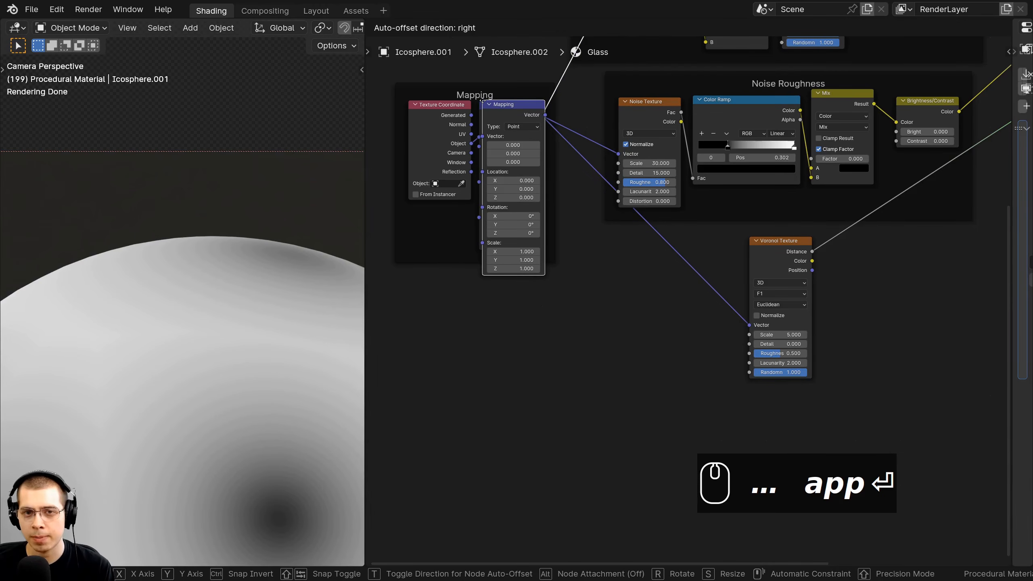
click(603, 241)
drag(634, 273, 650, 295)
scroll(685, 297, down, 3)
drag(748, 275, 747, 287)
scroll(746, 281, up, 6)
scroll(350, 441, down, 3)
shift+middle_drag(350, 441, 351, 325)
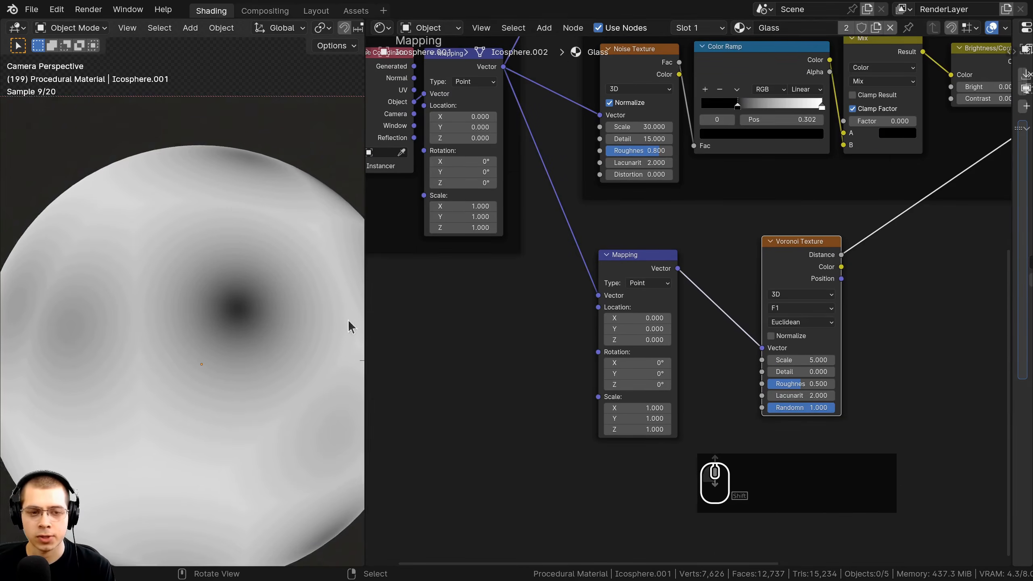
Change the new Voronoi Texture's feature output to Distance to Edge.
middle_drag(731, 312, 666, 286)
scroll(708, 281, up, 4)
drag(747, 196, 748, 197)
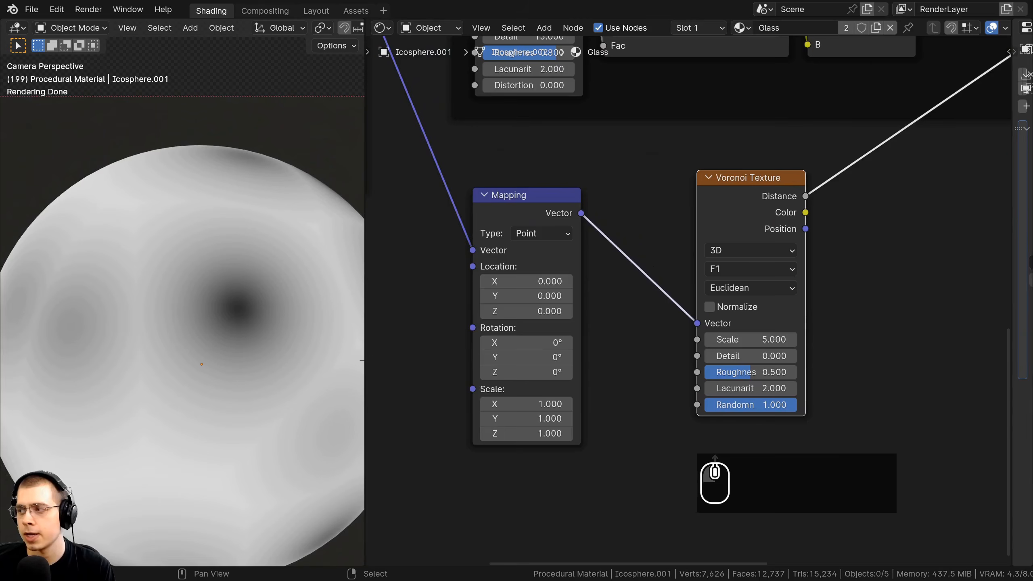
scroll(723, 322, up, 1)
click(730, 267)
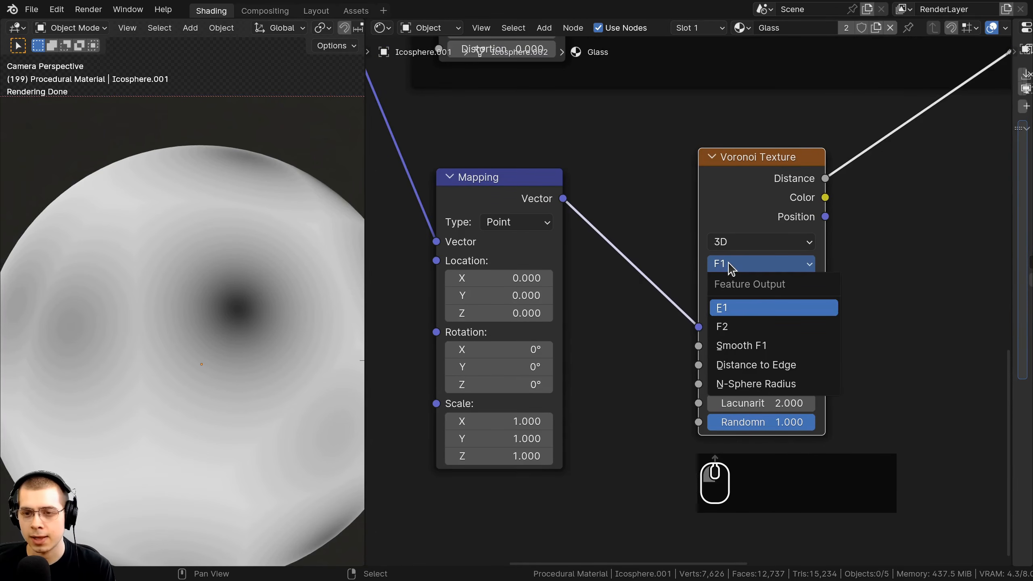
click(742, 368)
scroll(161, 237, down, 2)
middle_drag(968, 295, 982, 302)
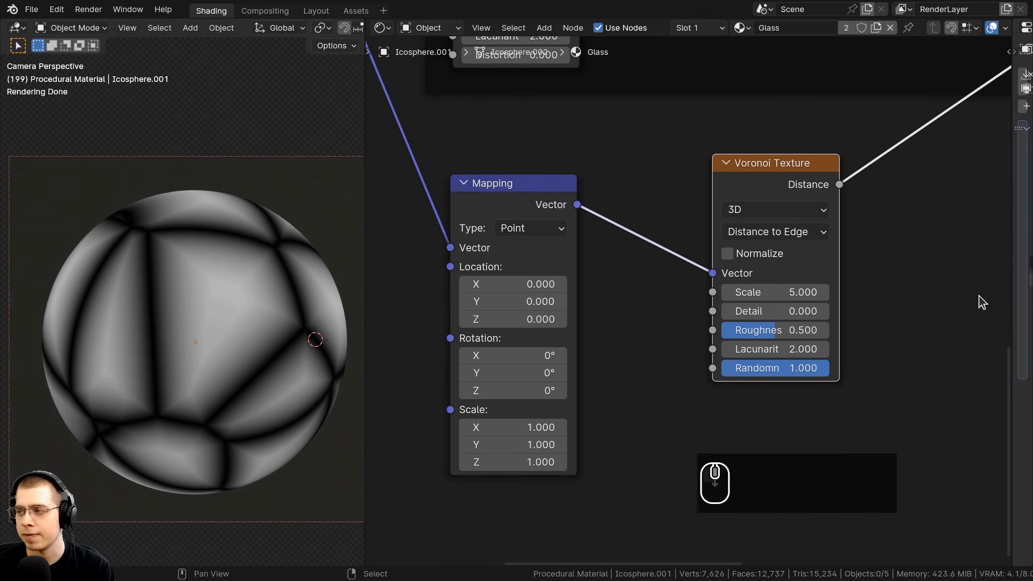
Set the Distance to Edge Voronoi Texture's Scale to 15 and Detail to 15.
double_click(772, 289)
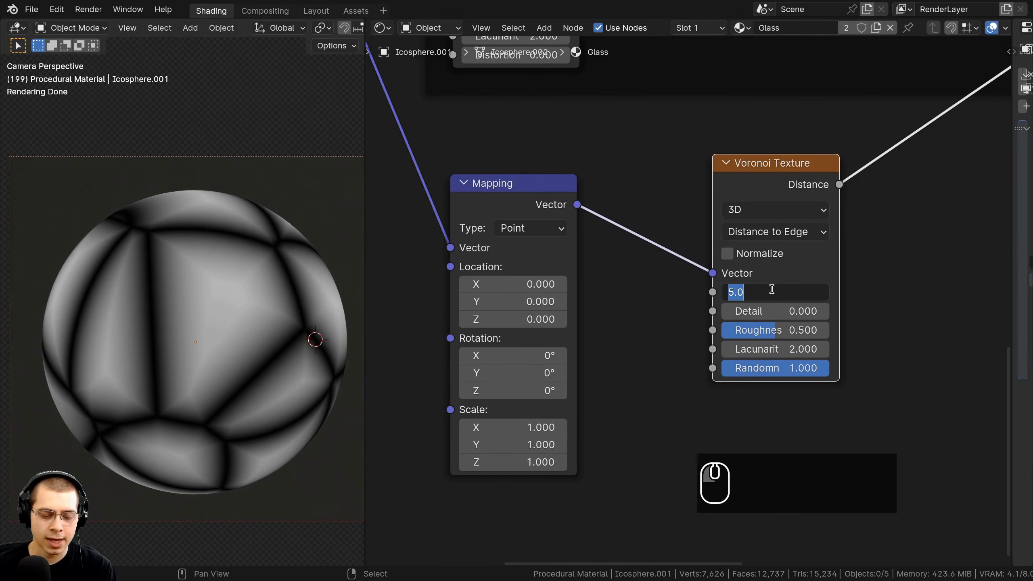
text(15)
key(Return)
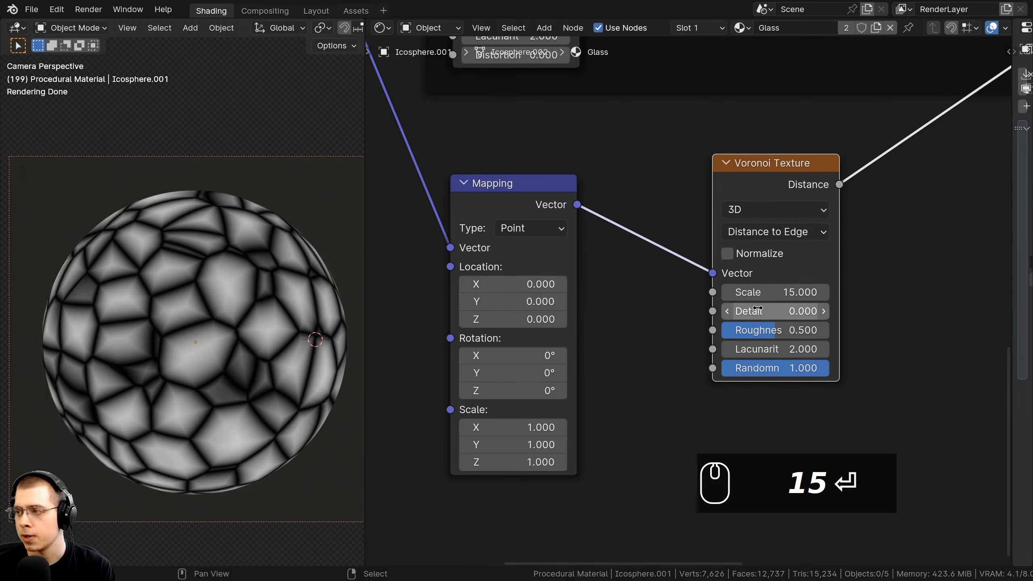
drag(757, 309, 894, 309)
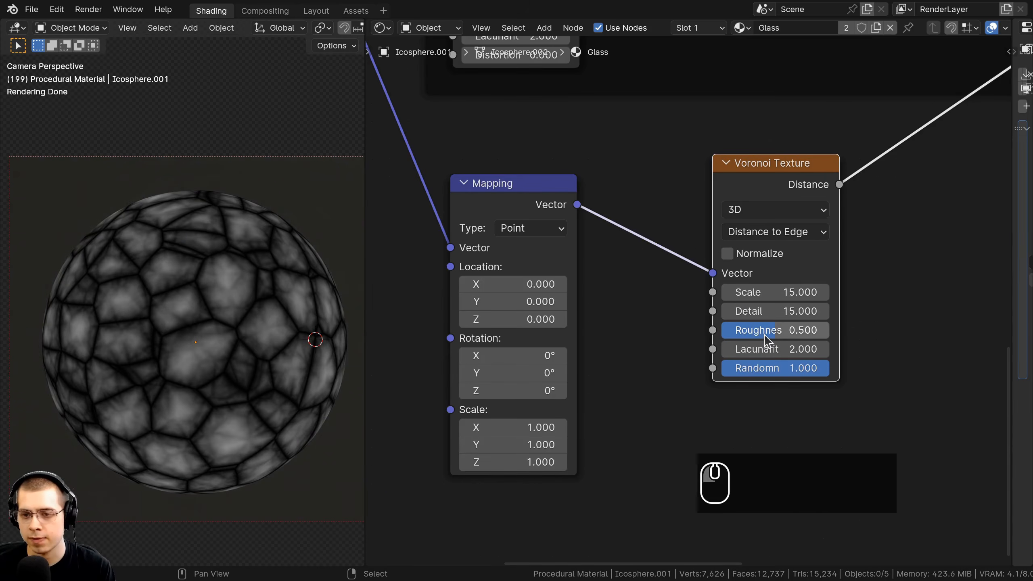
Set the Distance to Edge Voronoi Texture's Roughness to 0.52 and Lacunarity to 3.
click(765, 331)
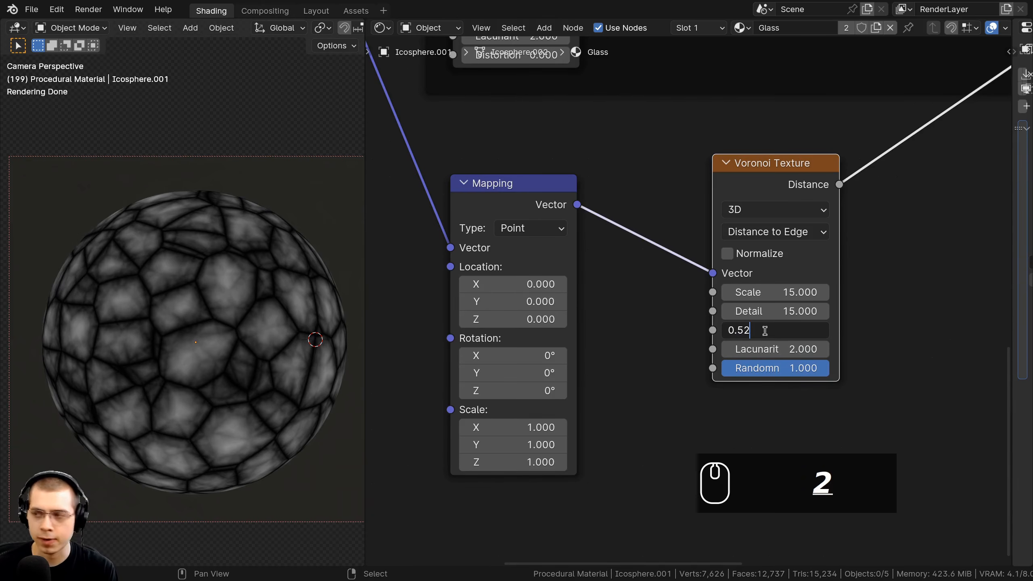
text(2)
key(Return)
click(775, 344)
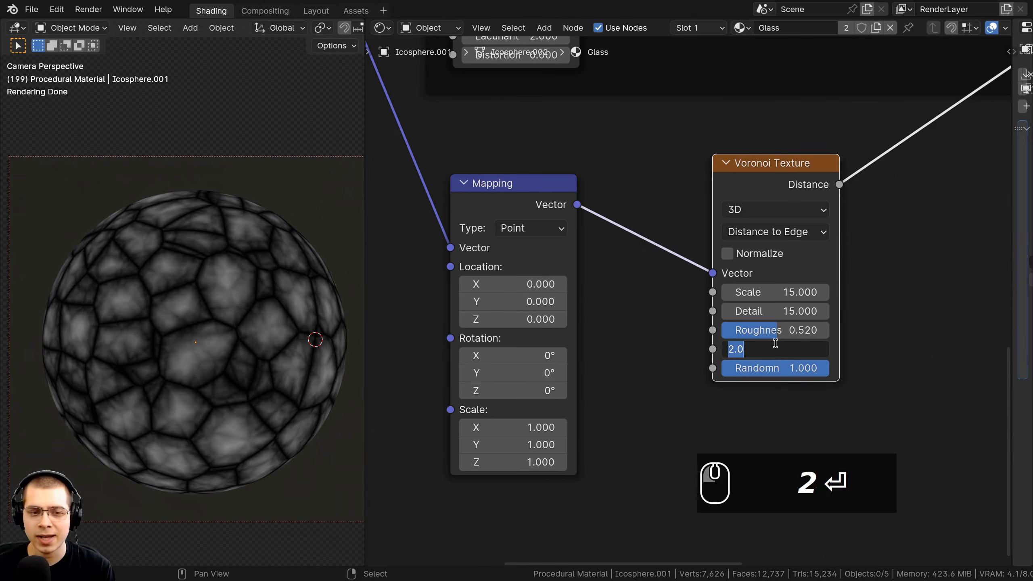
text(3)
key(Return)
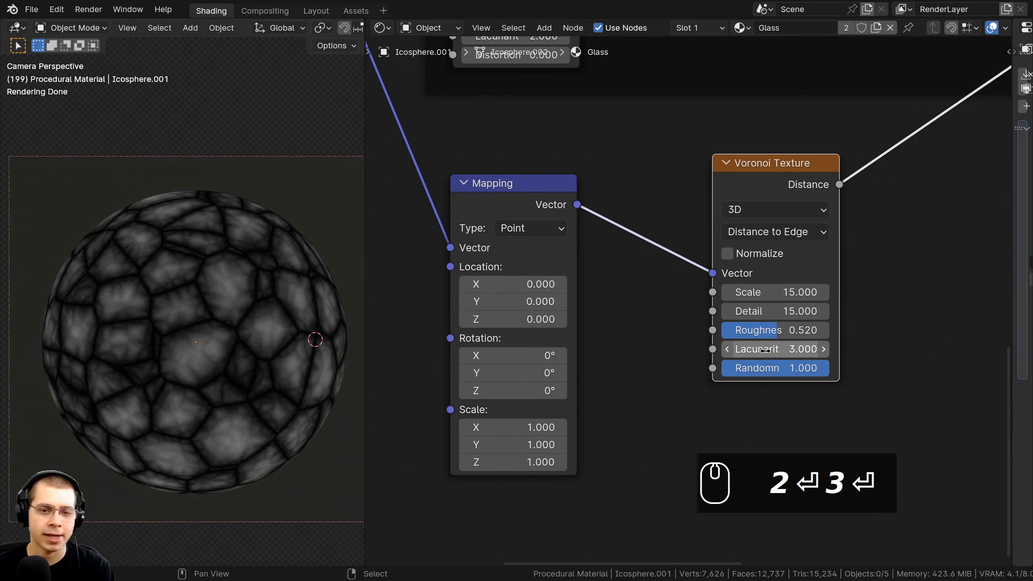
Duplicate the Voronoi Texture with its Mapping link kept, place the copy directly below the original, and lower the Mapping node beside them.
scroll(789, 371, down, 3)
drag(773, 212, 785, 203)
middle_drag(770, 206, 780, 174)
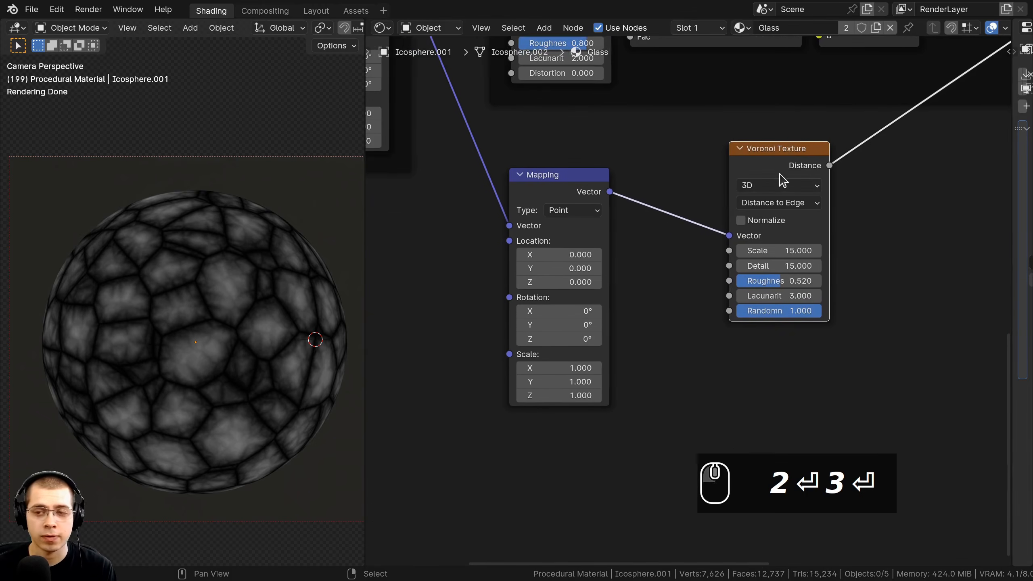
drag(781, 179, 793, 159)
scroll(795, 156, down, 1)
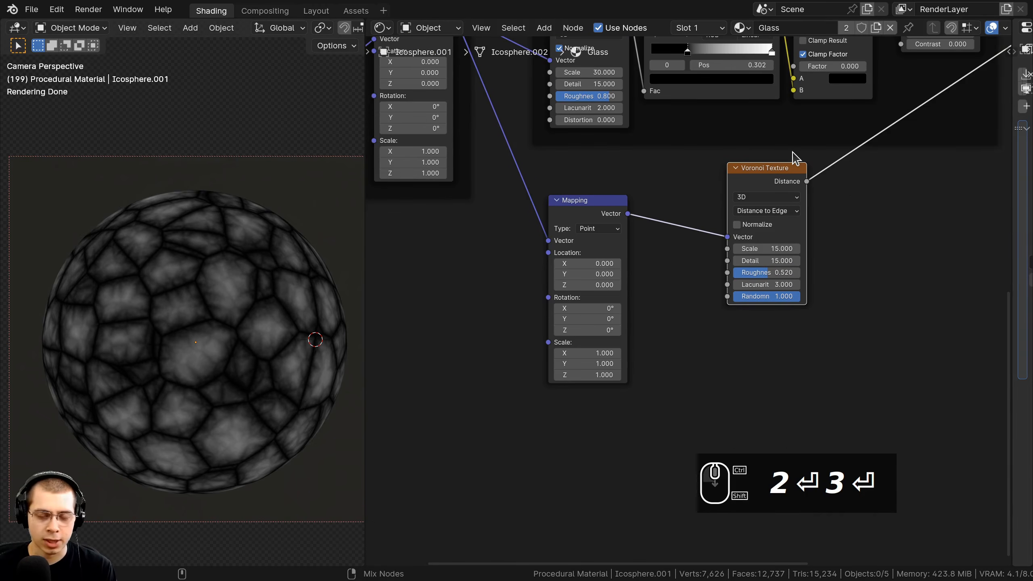
key(shift+d)
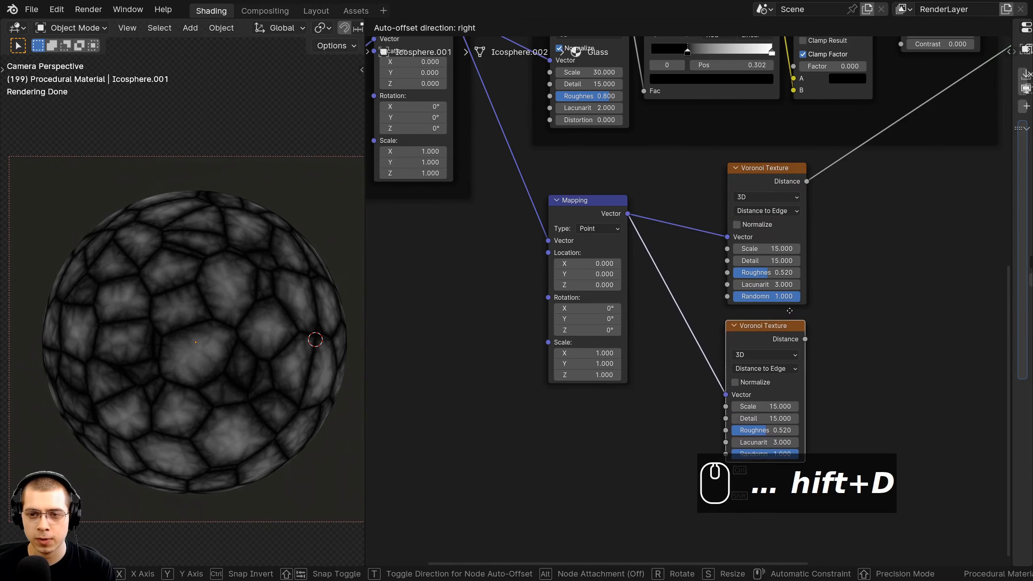
click(790, 306)
drag(595, 222, 599, 282)
middle_drag(773, 330, 745, 200)
scroll(748, 198, up, 3)
drag(754, 203, 755, 193)
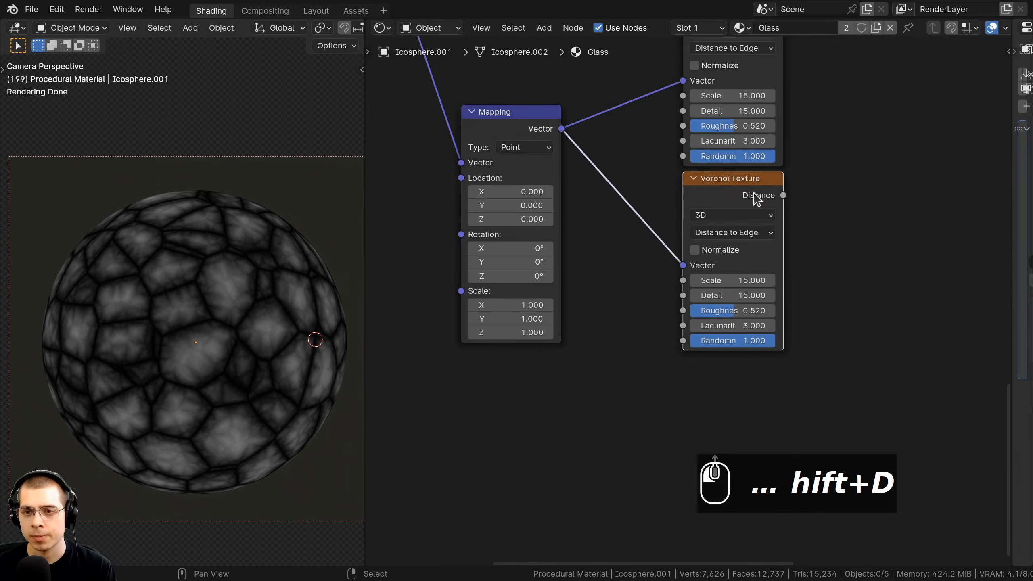
Preview the duplicated Voronoi Texture on the sphere and set its Scale to 30.
ctrl+shift+click(747, 196)
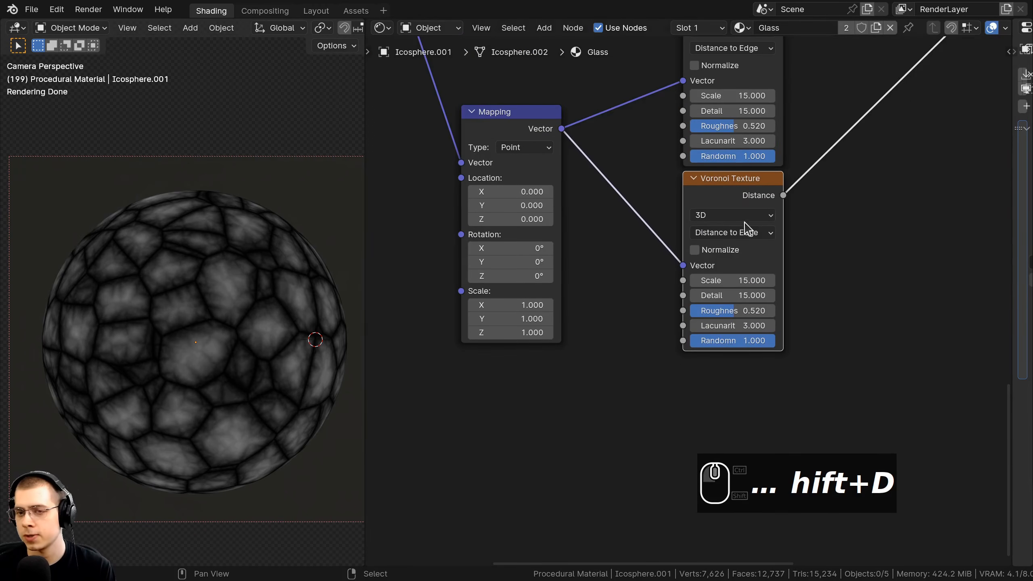
scroll(693, 232, up, 1)
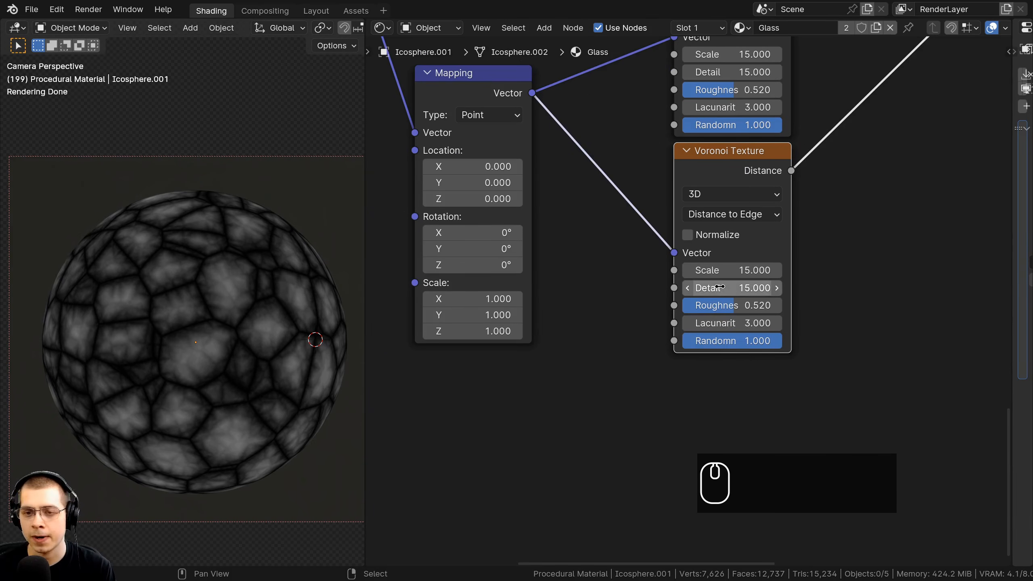
click(720, 271)
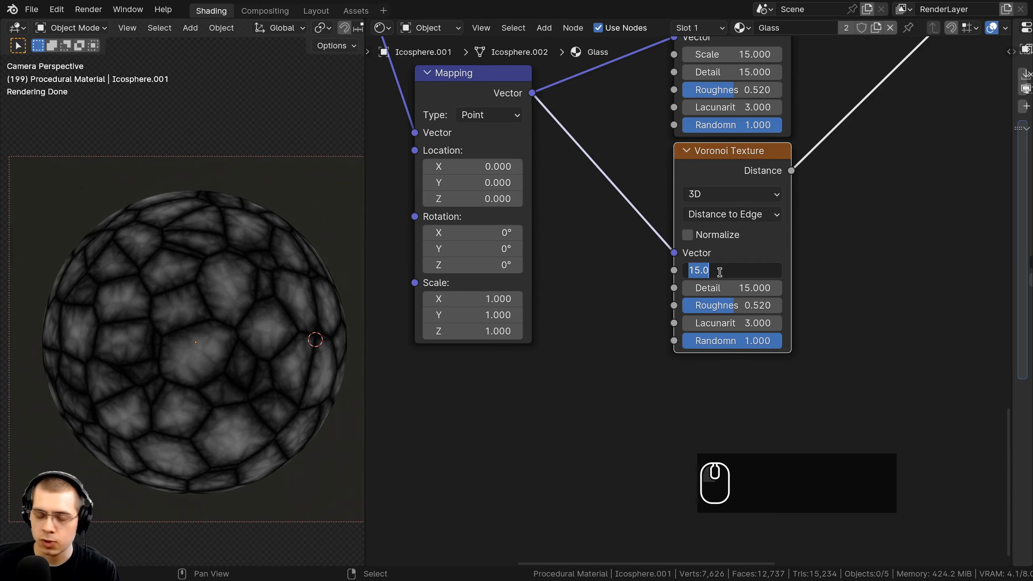
text(30)
key(Return)
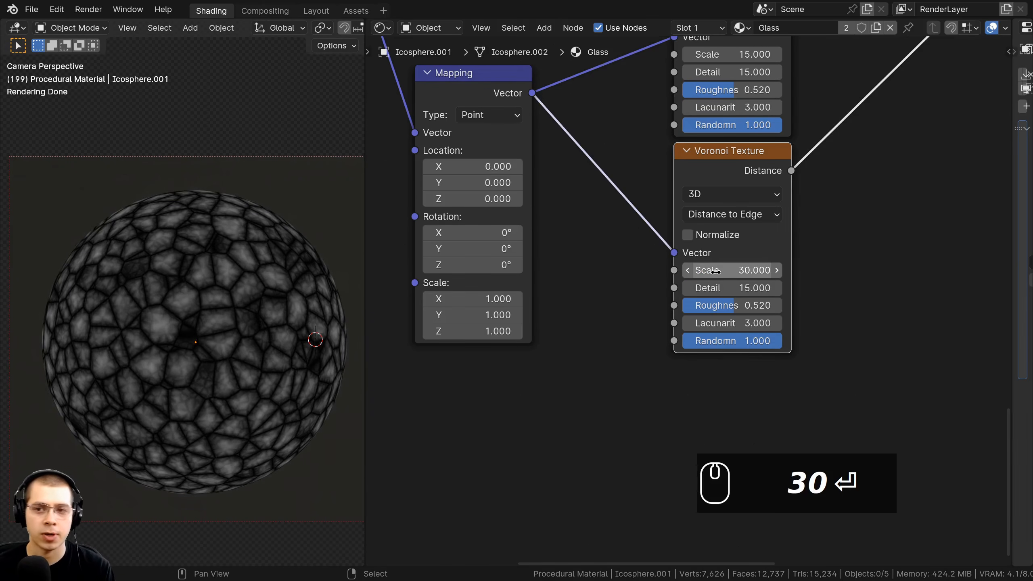
Compare the two Voronoi Textures on the sphere by previewing each in turn, ending on the lower one.
middle_drag(716, 272, 691, 383)
scroll(691, 382, down, 2)
ctrl+shift+click(697, 102)
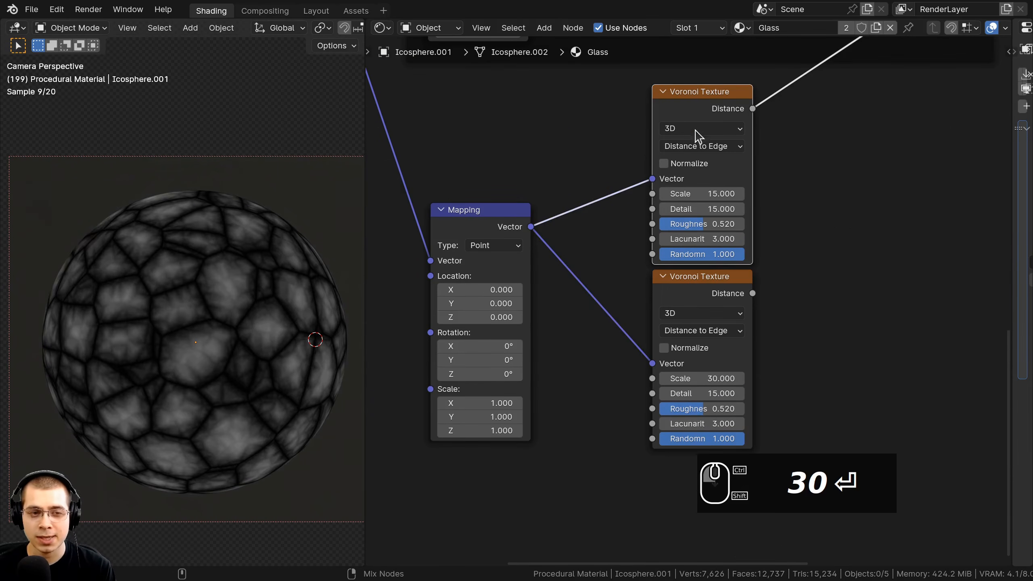
ctrl+shift+click(722, 296)
ctrl+shift+click(715, 256)
ctrl+shift+click(725, 299)
scroll(724, 300, down, 2)
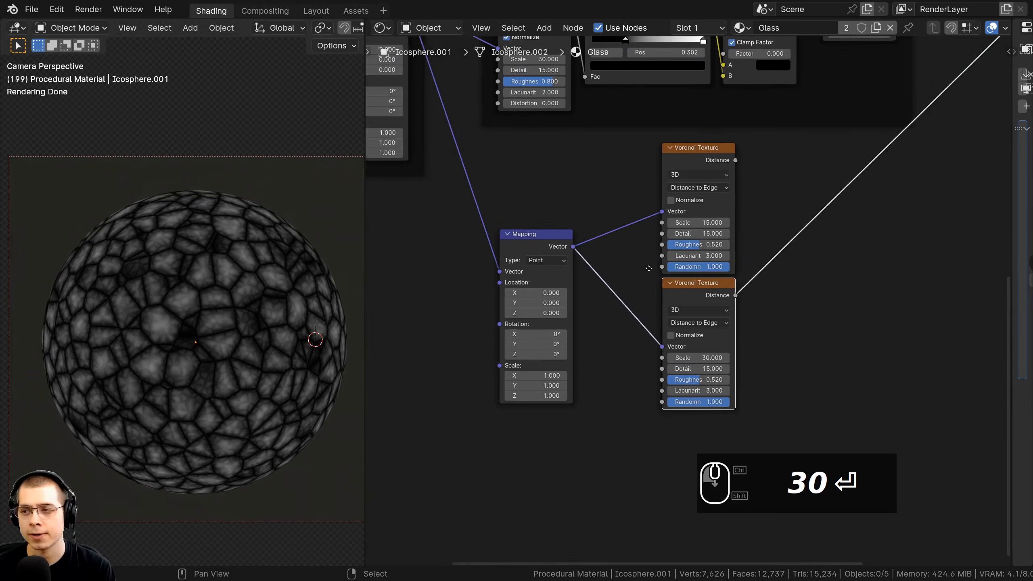
Add a Mix Color node and place it to the right of the two Voronoi Textures.
key(shift+a)
text(m)
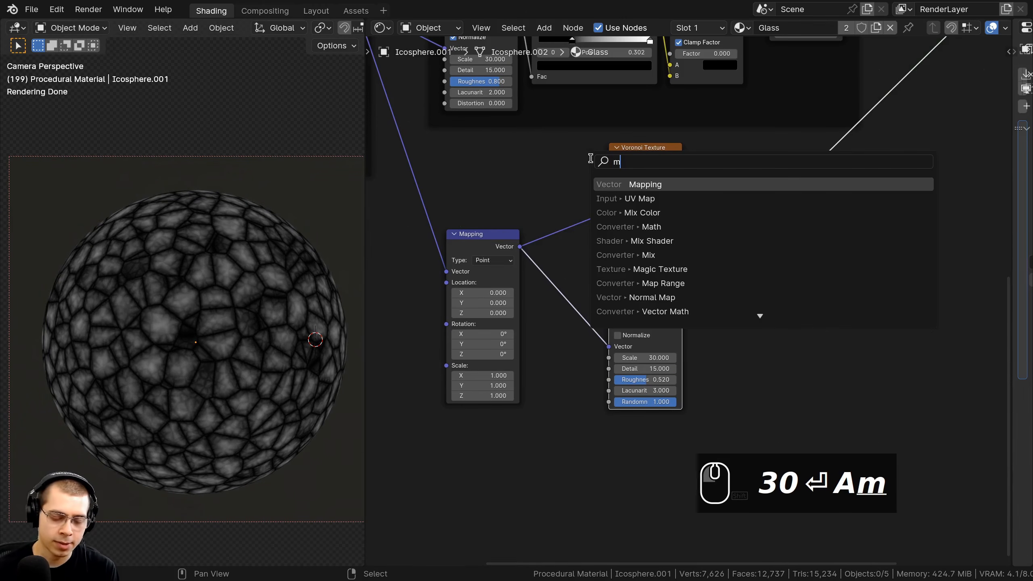
text(x)
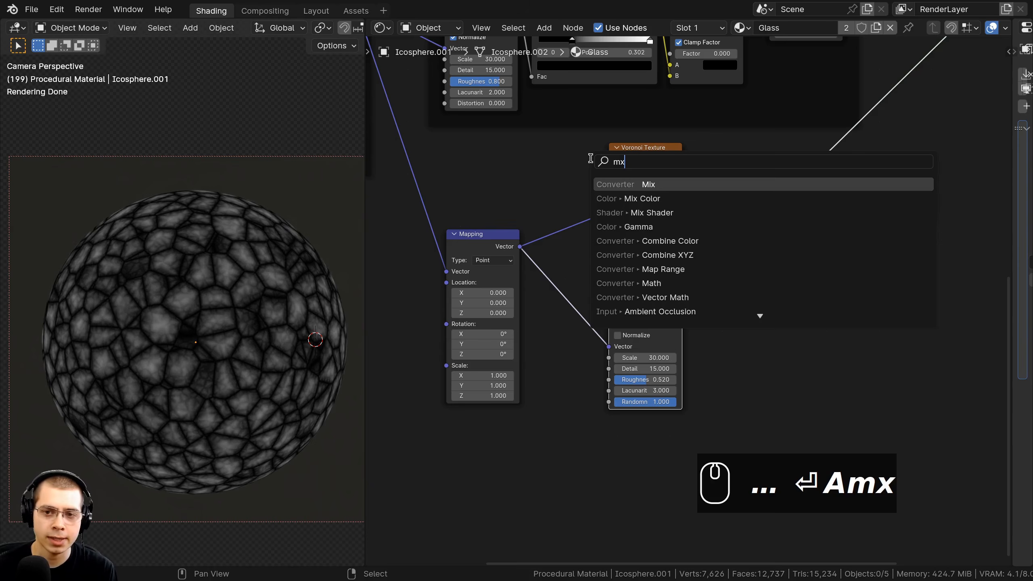
key(BackSpace)
text(ix)
key(Down)
key(Return)
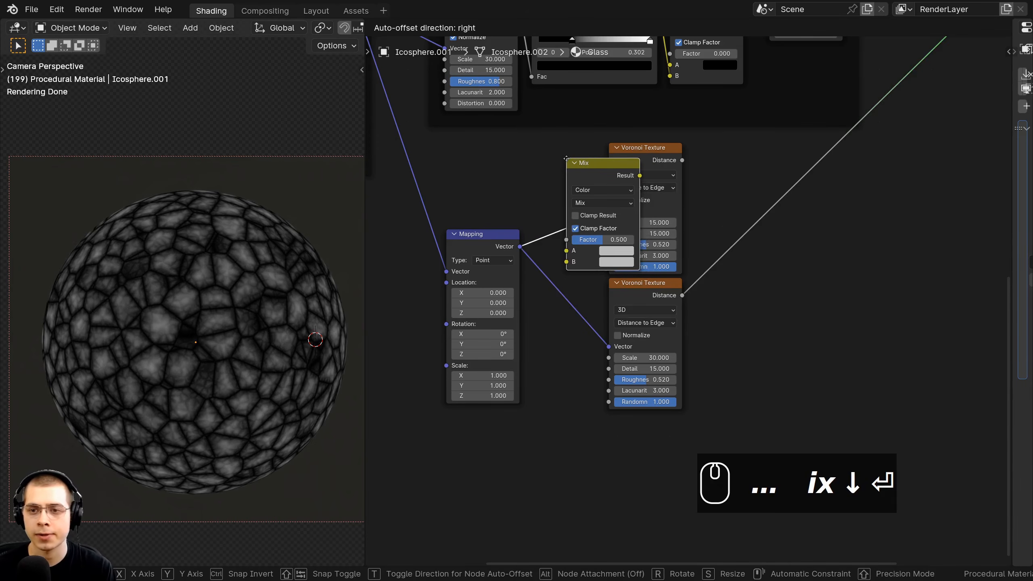
click(774, 221)
scroll(696, 302, up, 2)
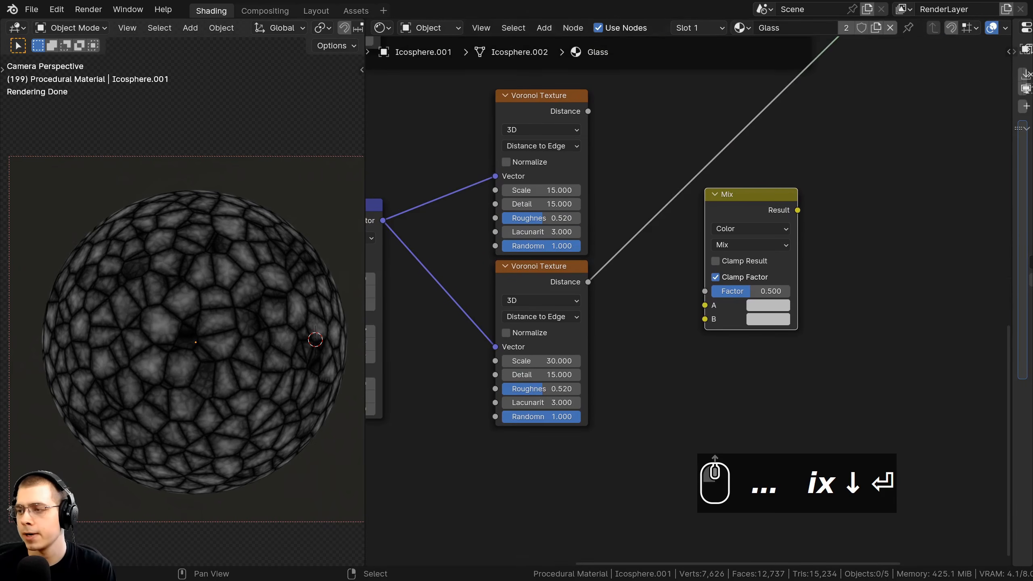
Link the upper Voronoi Texture's Distance to the Mix node's A and the lower one's to B, then preview the mix on the sphere.
drag(587, 111, 705, 305)
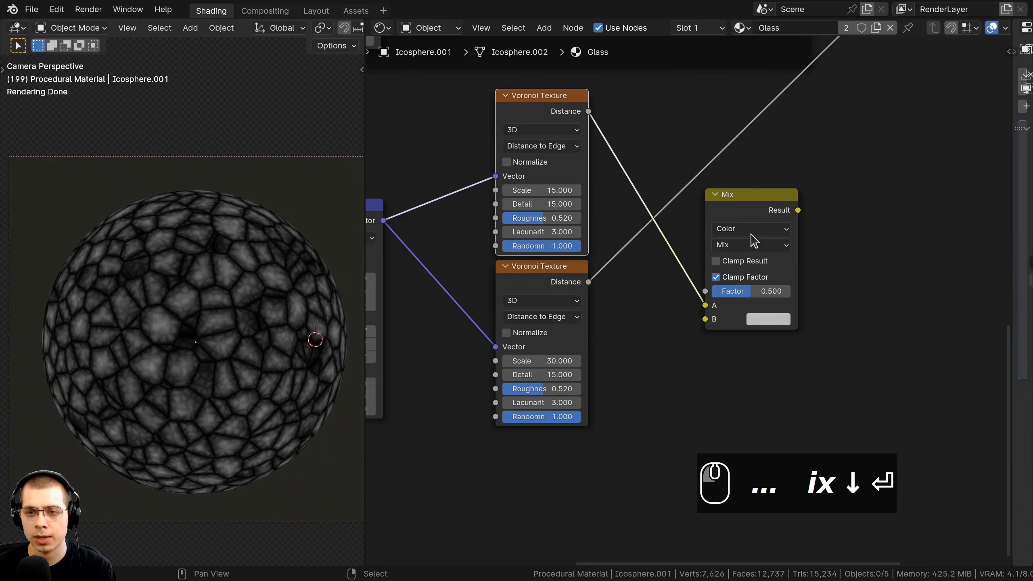
drag(753, 210, 767, 181)
drag(589, 282, 717, 290)
ctrl+shift+click(765, 192)
drag(765, 192, 693, 164)
middle_drag(696, 222, 726, 275)
scroll(727, 275, up, 1)
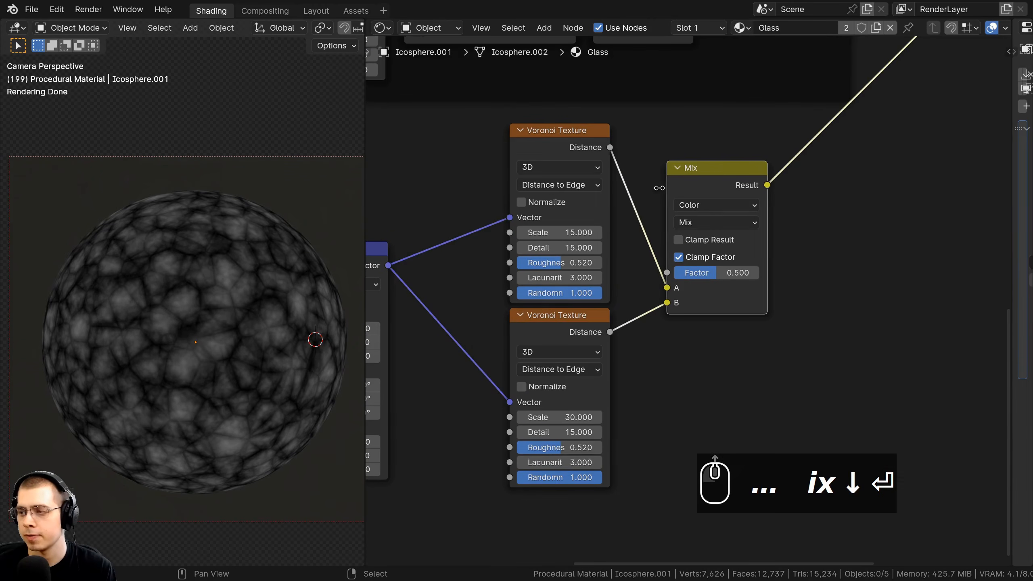
Set the Mix node's blending mode to Darken with Factor 1 and inspect the combined cracks up close on the sphere.
click(711, 224)
click(694, 278)
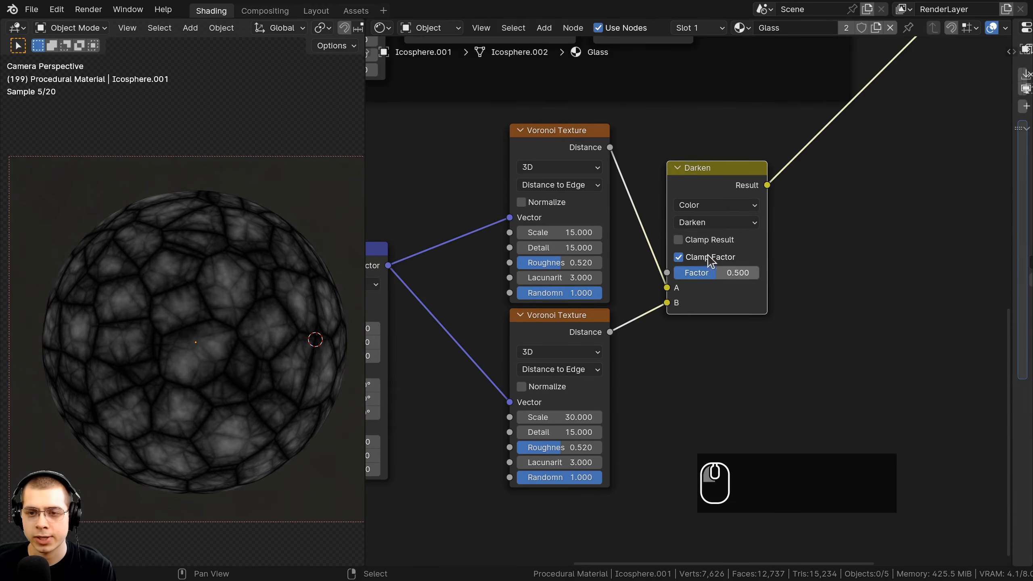
scroll(184, 265, up, 3)
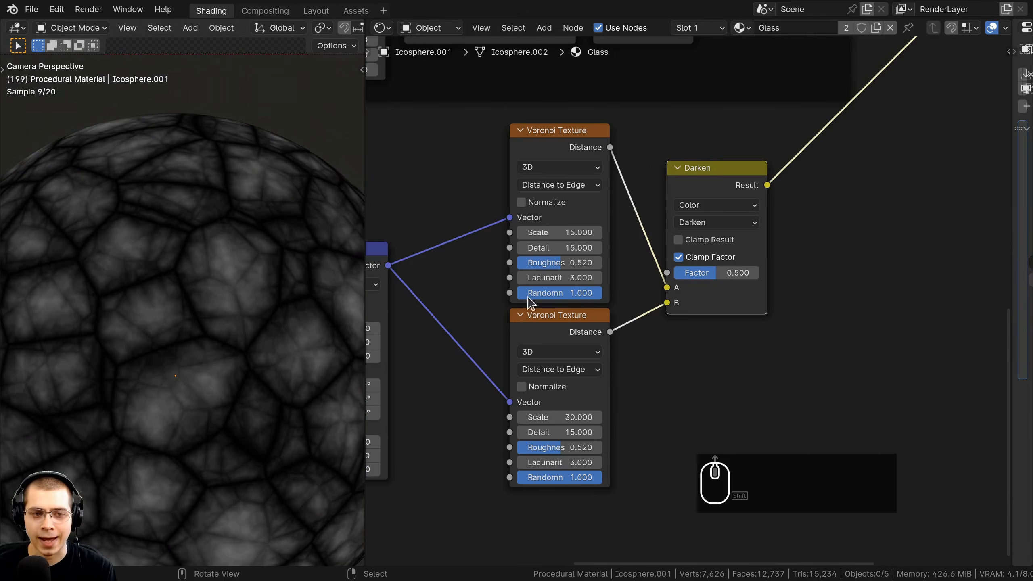
drag(694, 281, 740, 281)
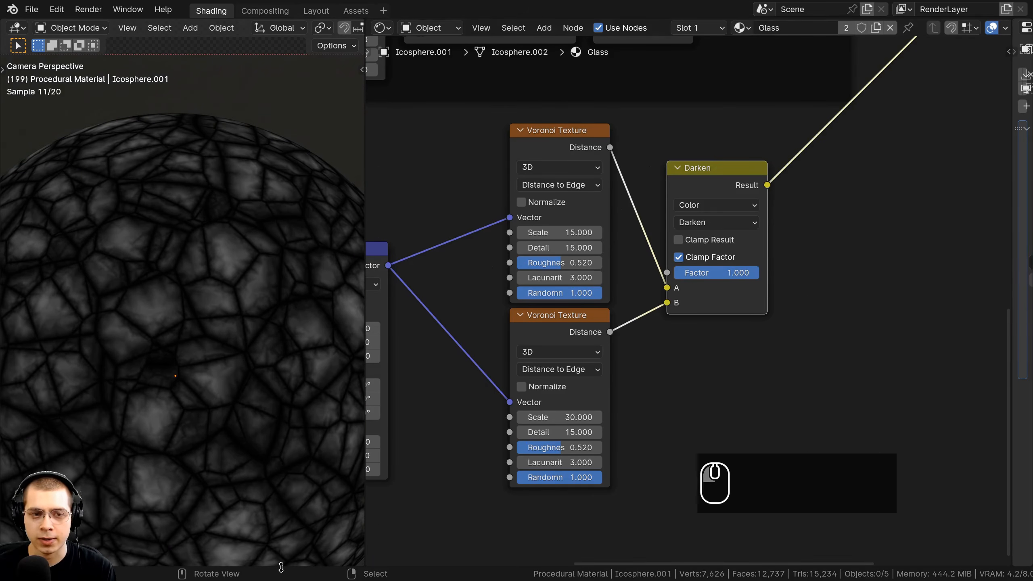
scroll(239, 358, up, 3)
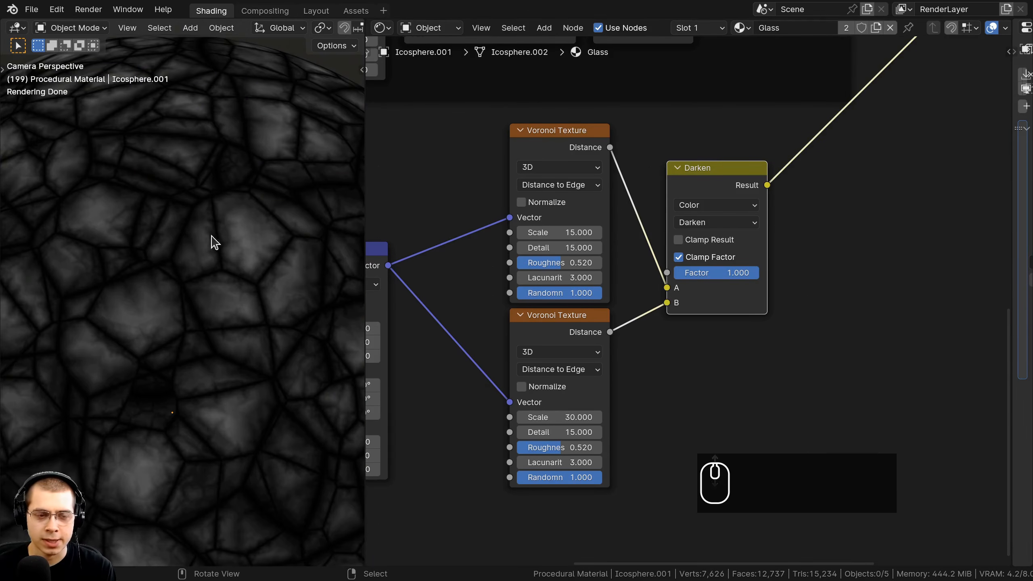
scroll(191, 265, down, 4)
drag(721, 179, 710, 182)
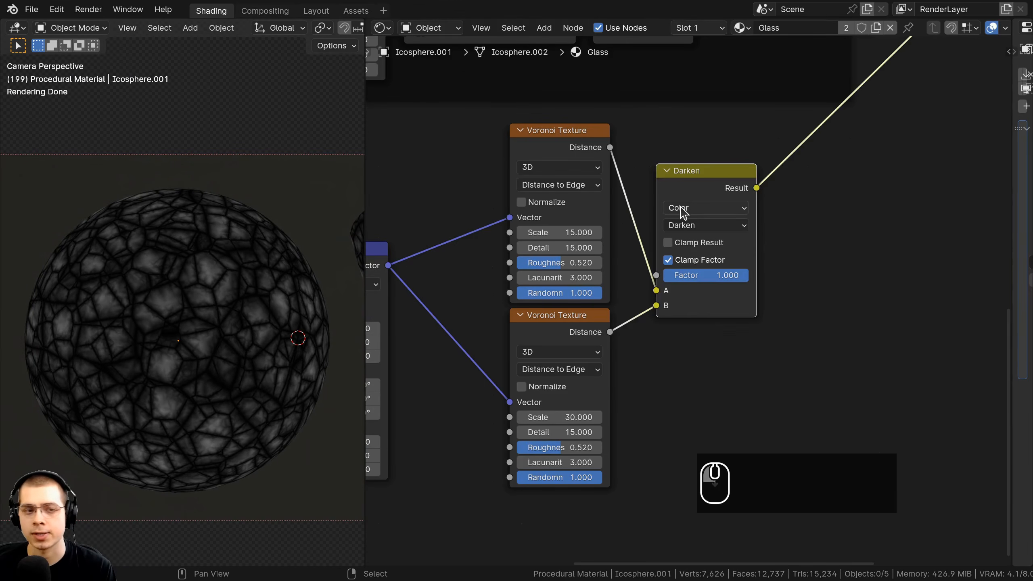
scroll(315, 328, up, 4)
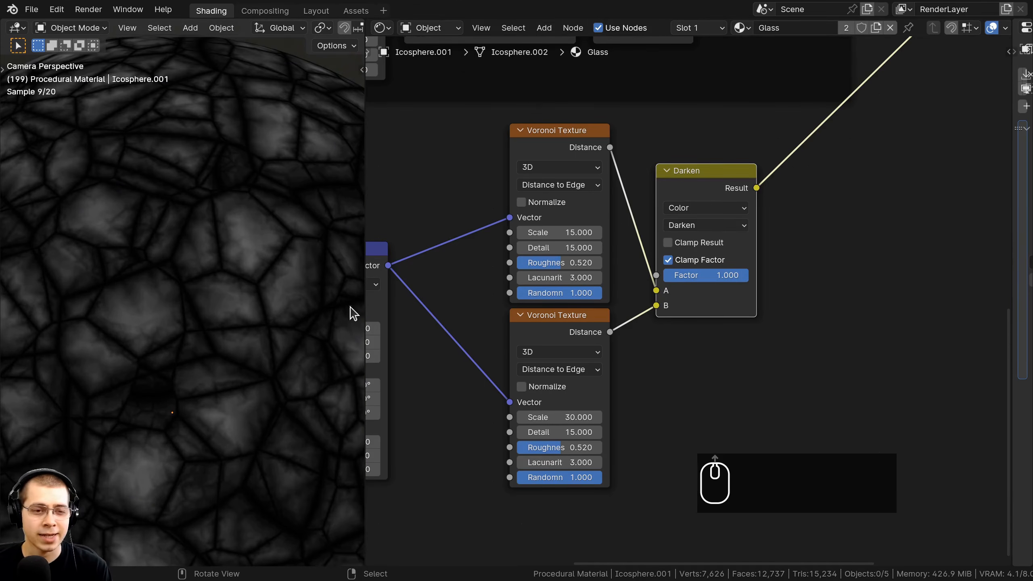
Insert a Color Ramp on the link leaving the Darken node's Result, placed to the right of that node.
middle_drag(869, 156, 854, 180)
key(shift+a)
click(712, 129)
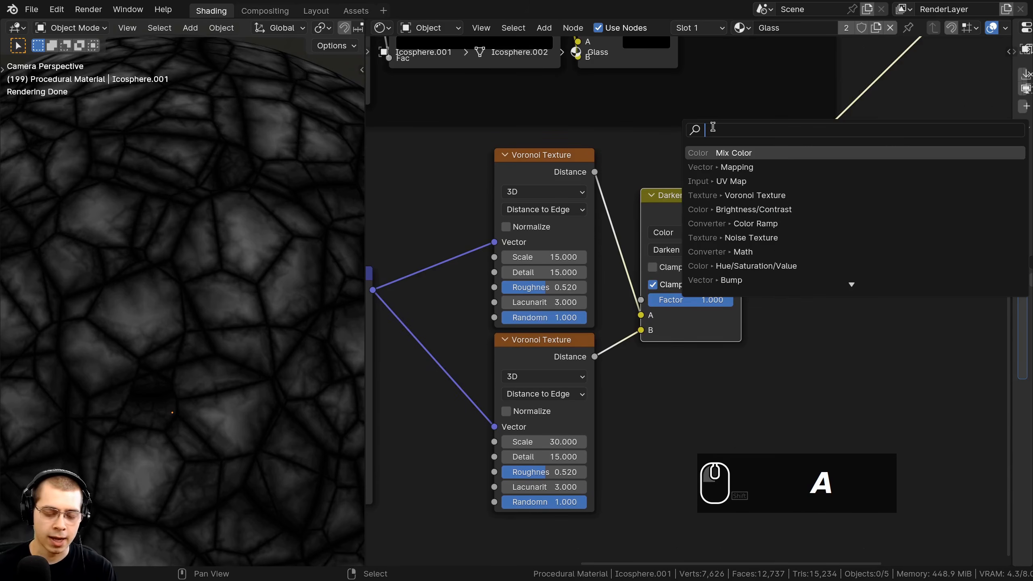
text(col)
key(Down)
key(Return)
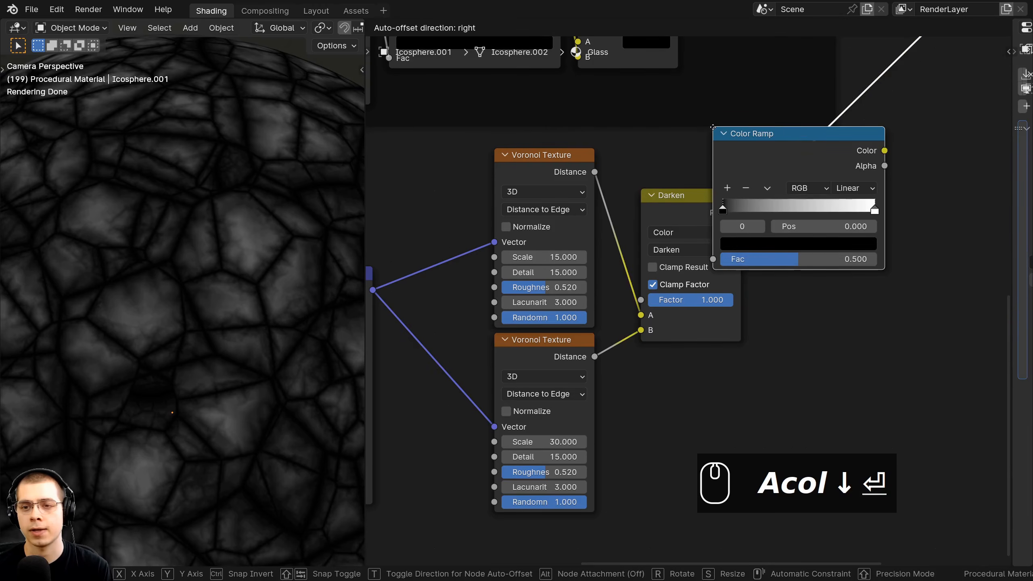
click(732, 164)
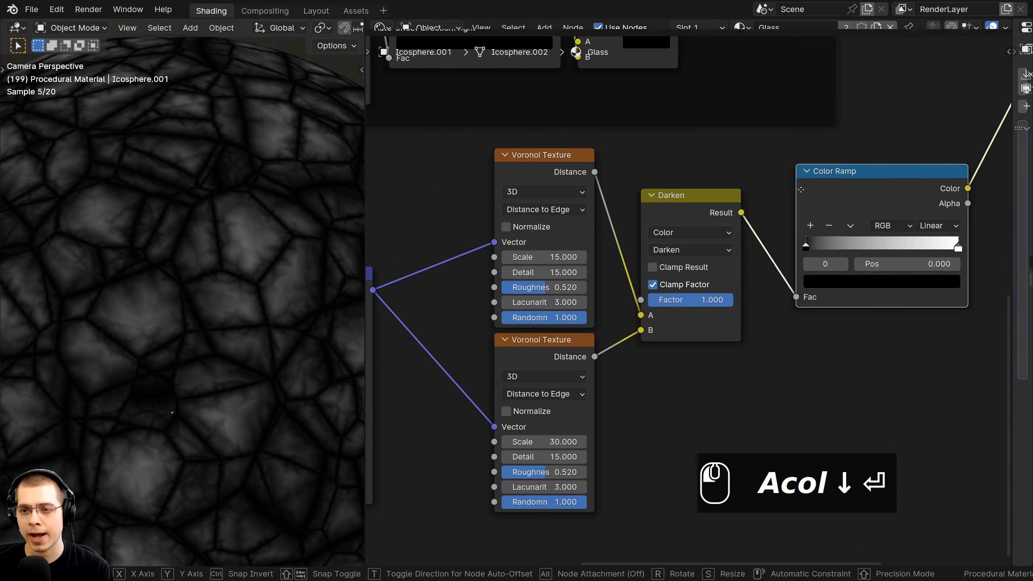
Move the Color Ramp's white stop to position 0.013 beside the black stop to thin the crack lines, and inspect them on the sphere.
middle_drag(898, 256, 804, 245)
scroll(804, 244, up, 1)
drag(905, 258, 722, 267)
scroll(768, 215, up, 2)
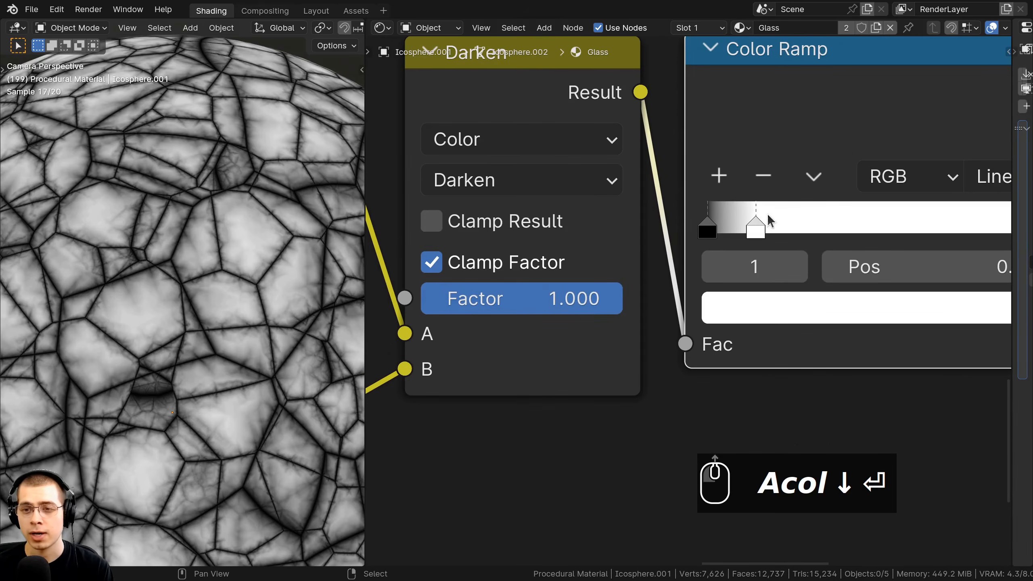
drag(735, 222, 703, 224)
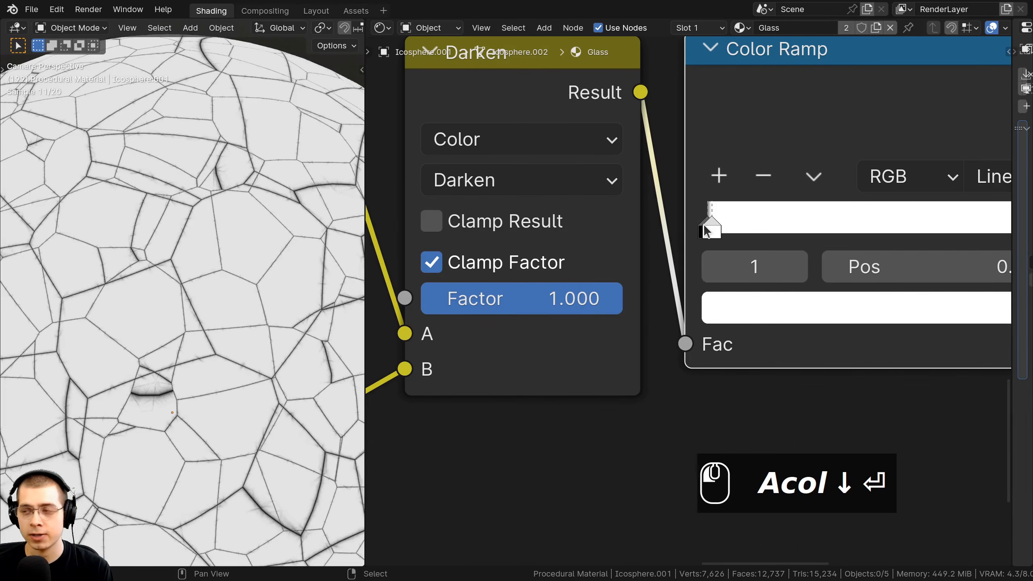
scroll(145, 290, down, 4)
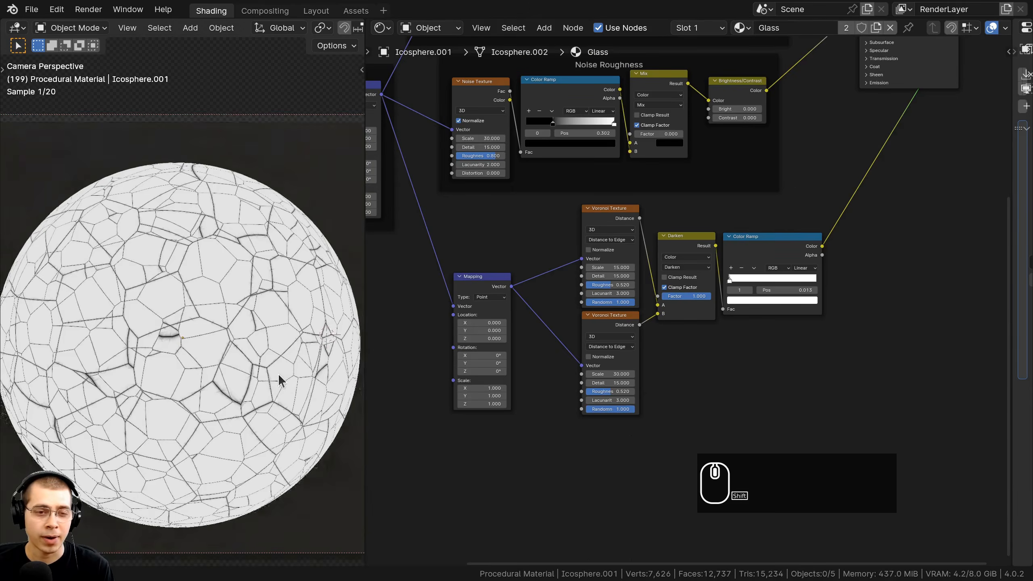
scroll(162, 220, up, 2)
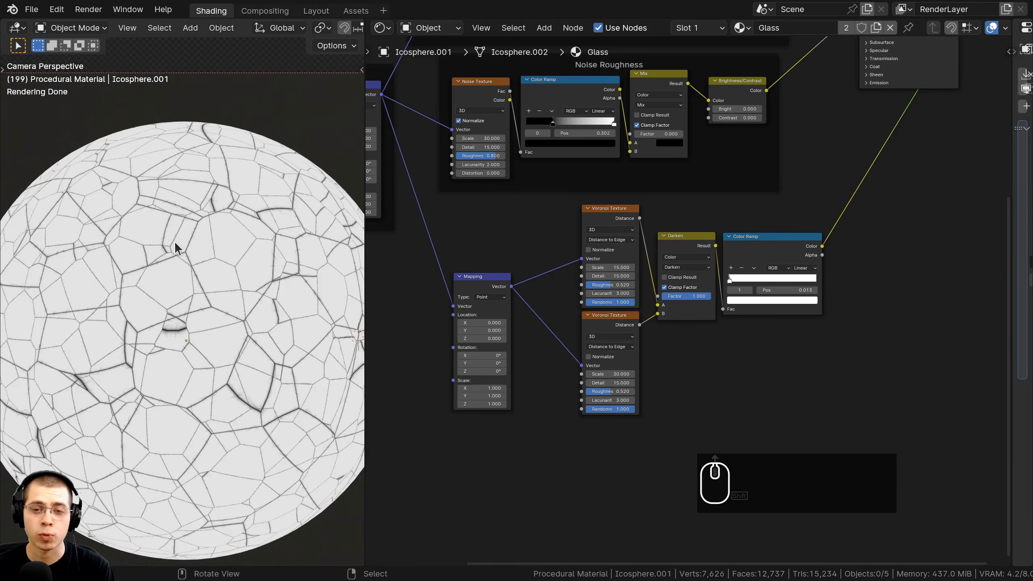
scroll(179, 220, up, 3)
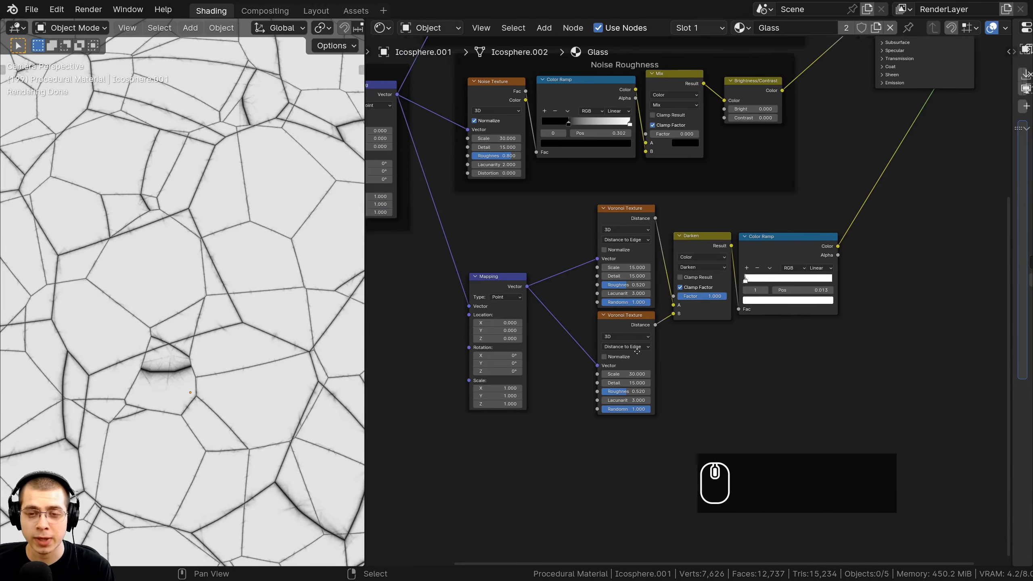
Insert a Noise Texture between the Mapping node and the lower Voronoi Texture via its Color output, and space out the surrounding nodes.
scroll(665, 232, up, 2)
key(shift+a)
text(noi)
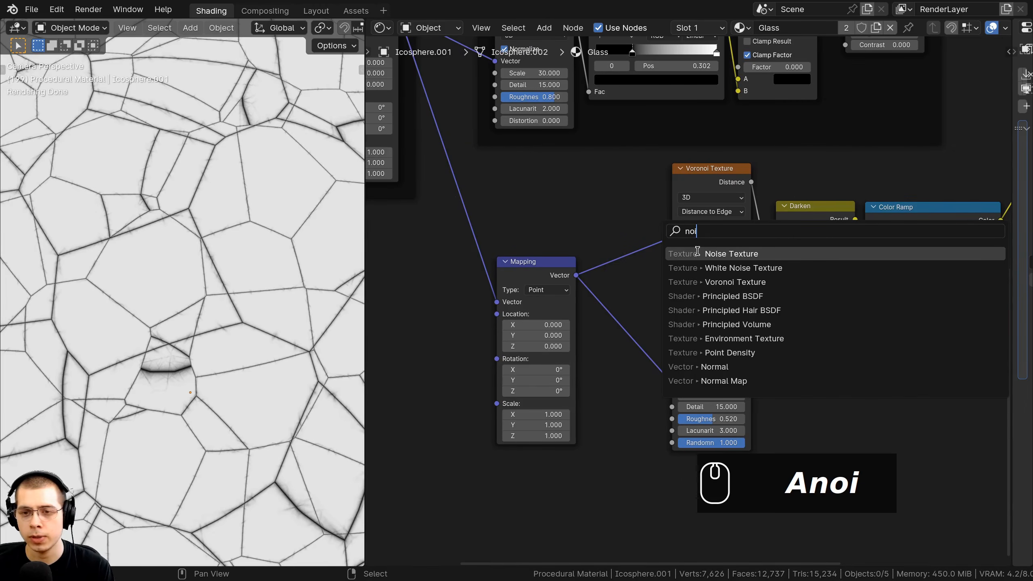
click(697, 253)
click(541, 281)
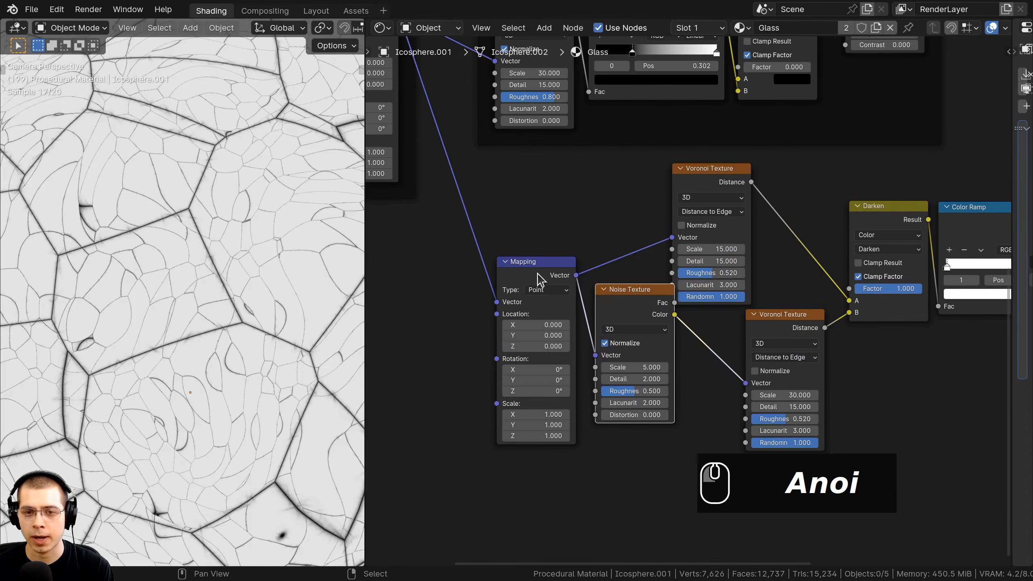
drag(537, 274, 518, 273)
drag(621, 300, 603, 302)
drag(695, 190, 755, 182)
middle_drag(653, 263, 665, 260)
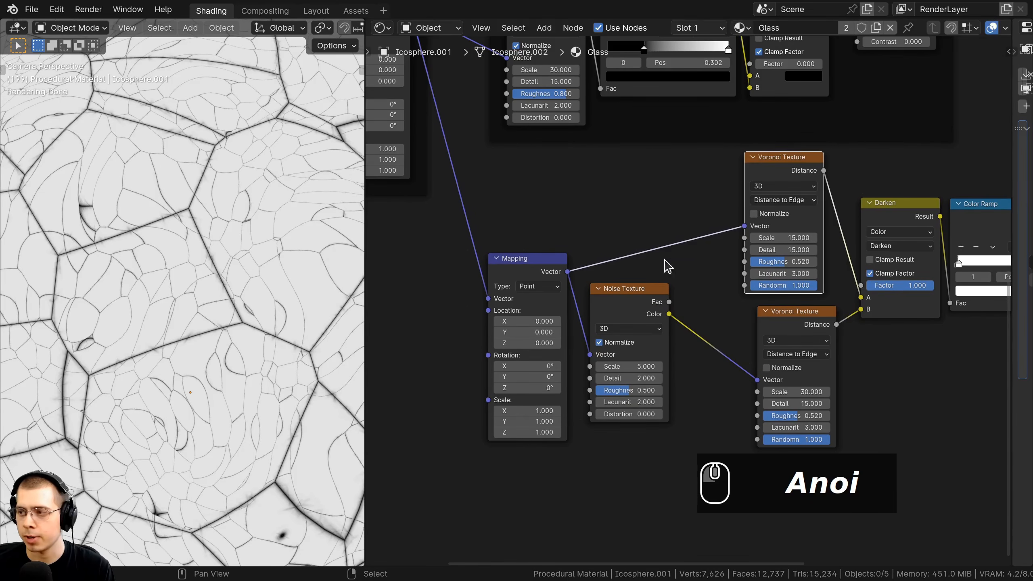
Link the Noise Texture's Color to the upper Voronoi Texture's Vector and tidy the positions of both nodes.
drag(669, 315, 745, 226)
drag(760, 210, 774, 209)
drag(603, 300, 598, 294)
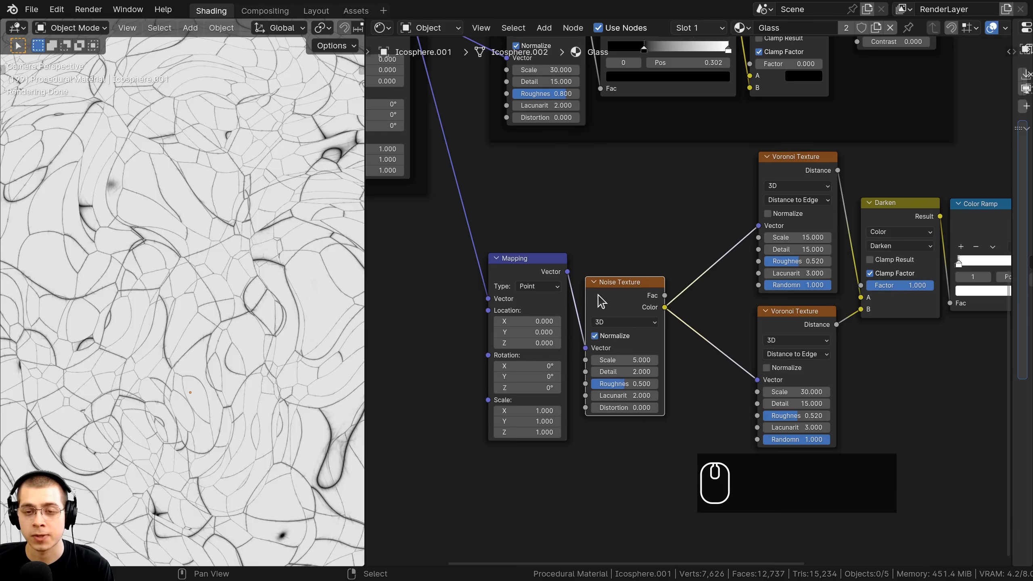
click(777, 164)
click(789, 311)
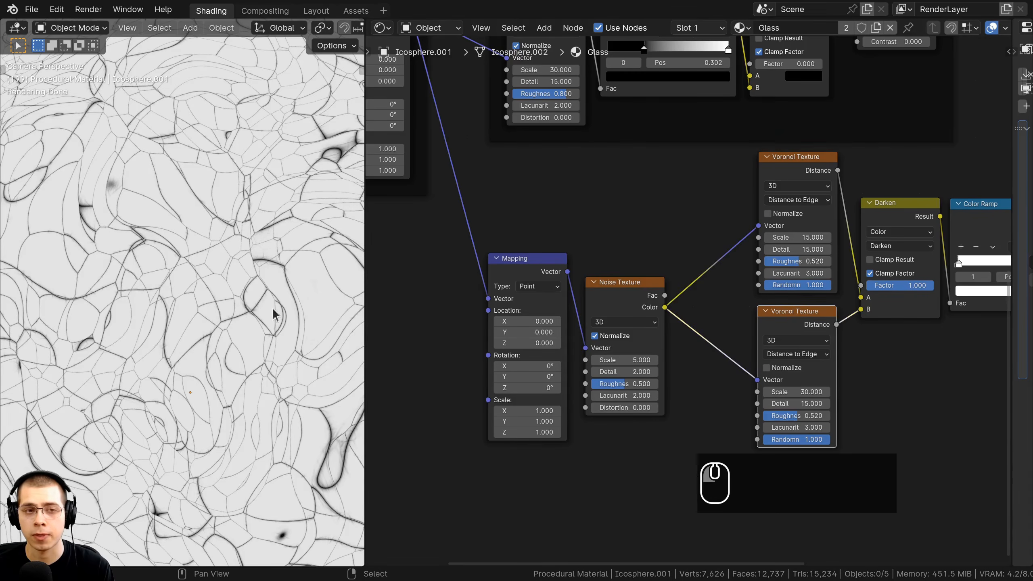
scroll(140, 132, down, 3)
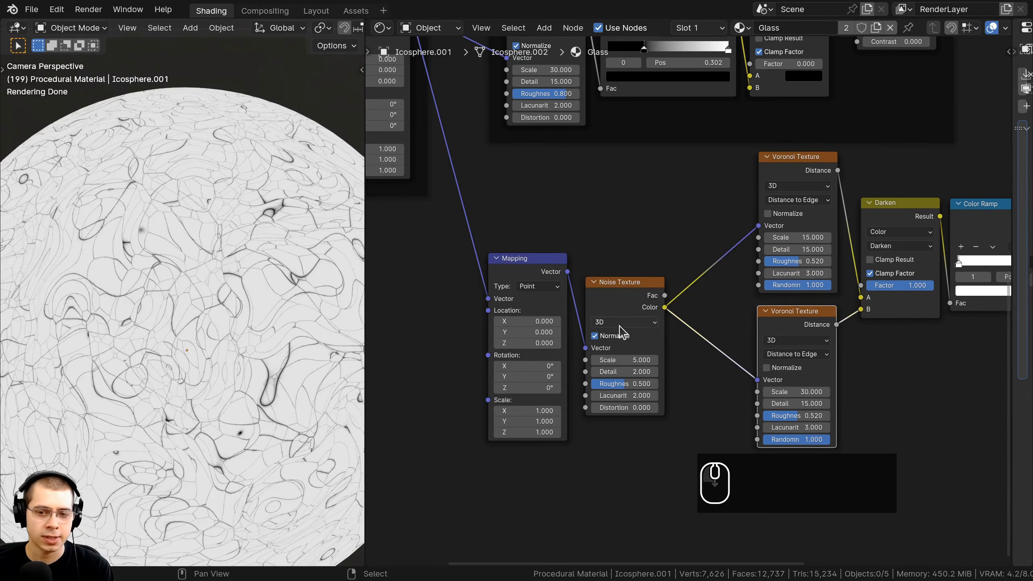
Set the Scale of the Noise Texture that feeds both Voronoi Textures to 20.
scroll(622, 332, up, 2)
middle_drag(621, 341, 723, 281)
drag(709, 217, 707, 210)
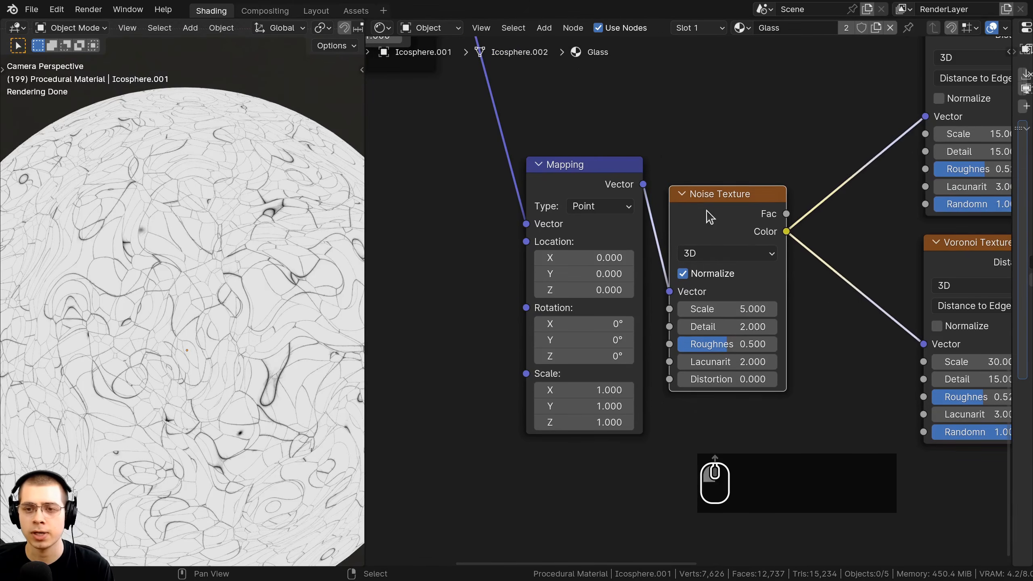
middle_drag(754, 244, 727, 215)
scroll(691, 293, up, 2)
click(704, 271)
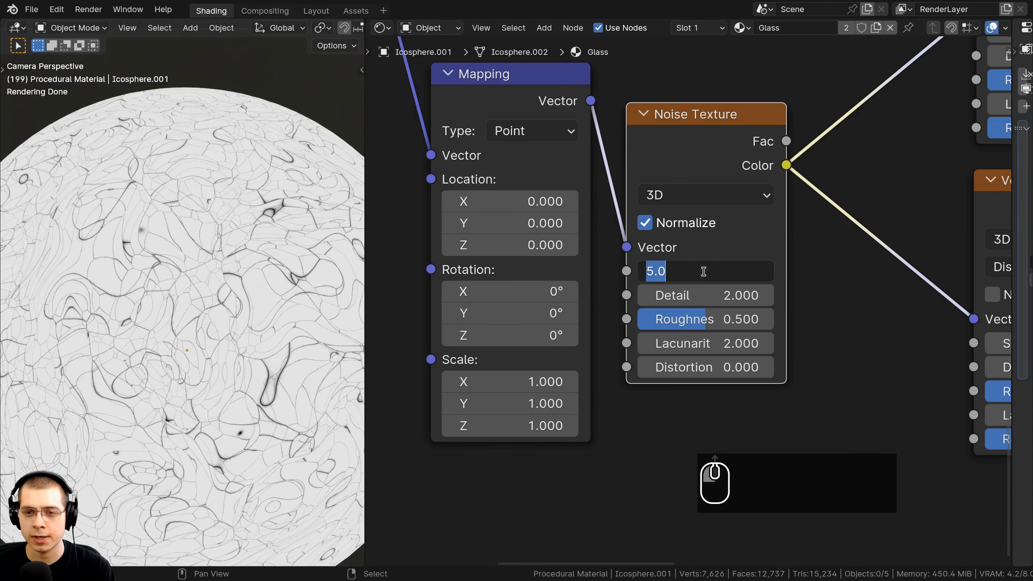
text(20)
key(Return)
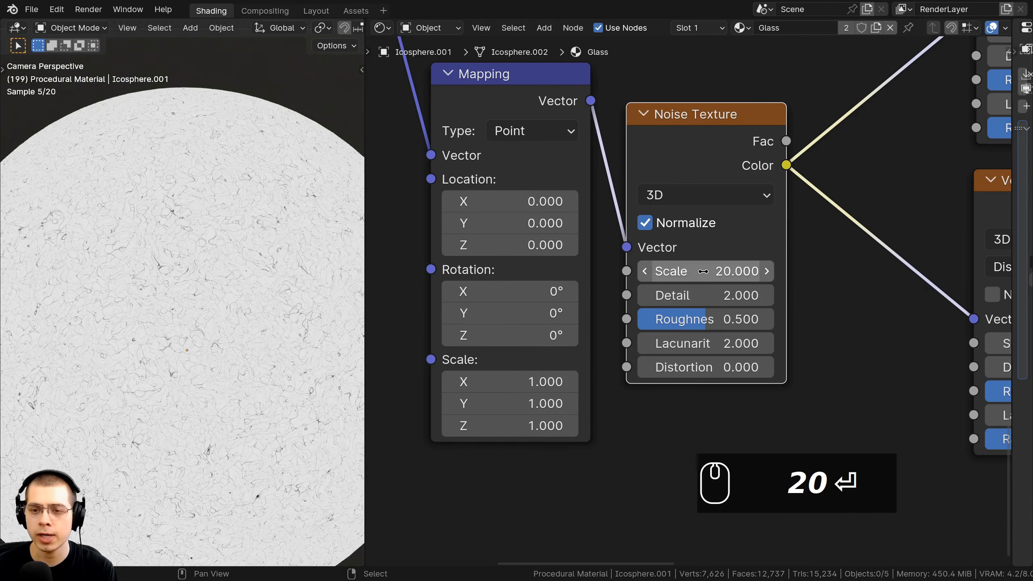
Set the distorting Noise Texture's Detail to 15 and Roughness to 0.6, then check the pattern on the sphere.
drag(705, 295, 769, 295)
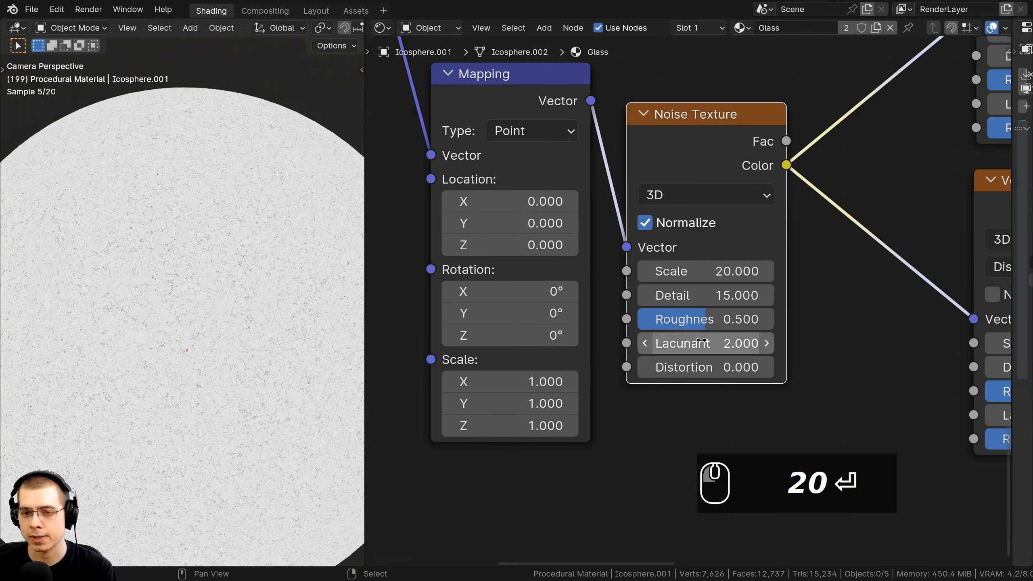
click(706, 319)
key(BackSpace)
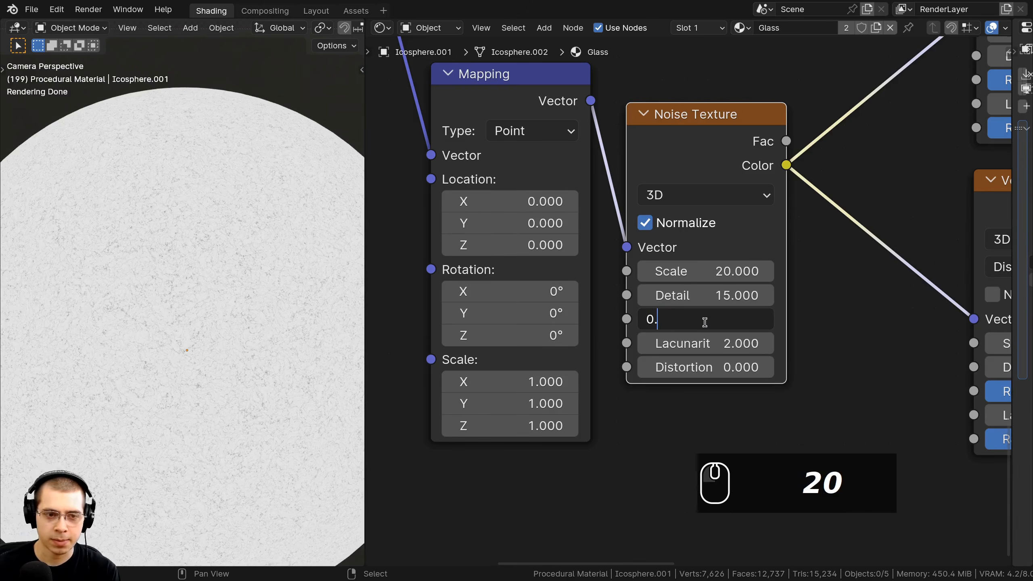
text(6)
key(Return)
scroll(247, 272, down, 3)
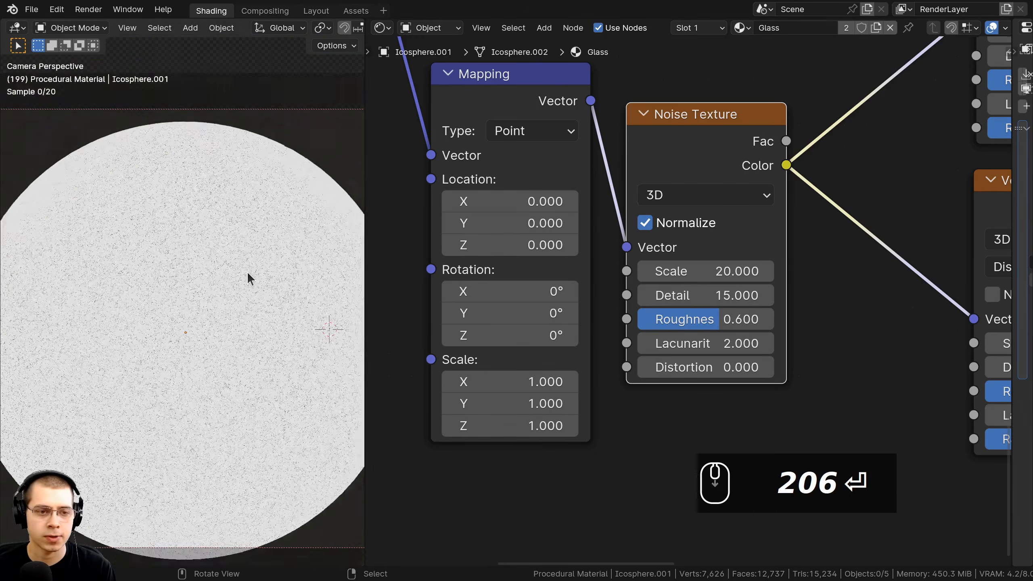
scroll(731, 258, down, 7)
drag(707, 220, 706, 219)
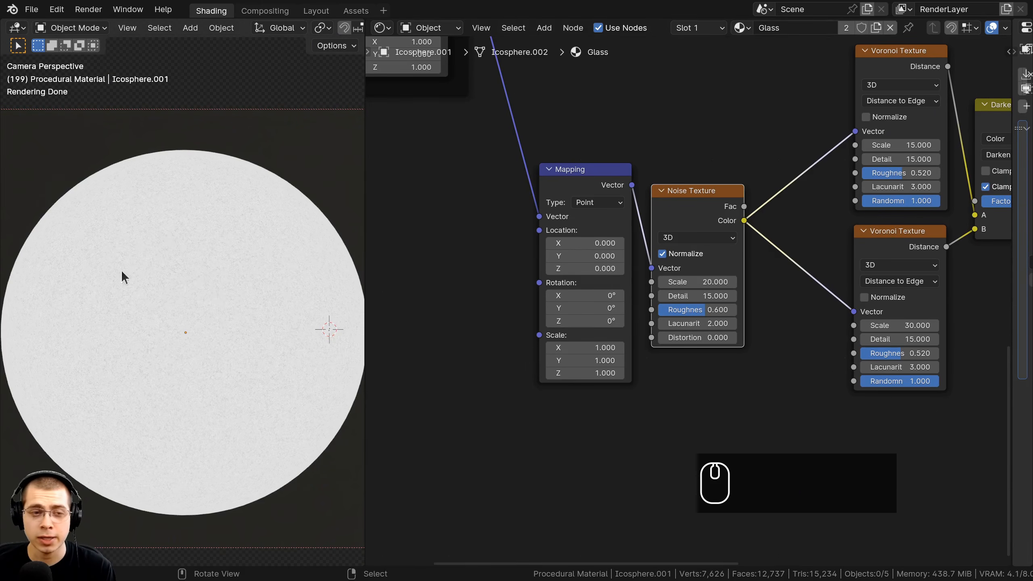
Add a Mix Color node above the distorting Noise Texture and set its blending mode to Linear Light.
middle_drag(737, 193, 714, 188)
key(shift+a)
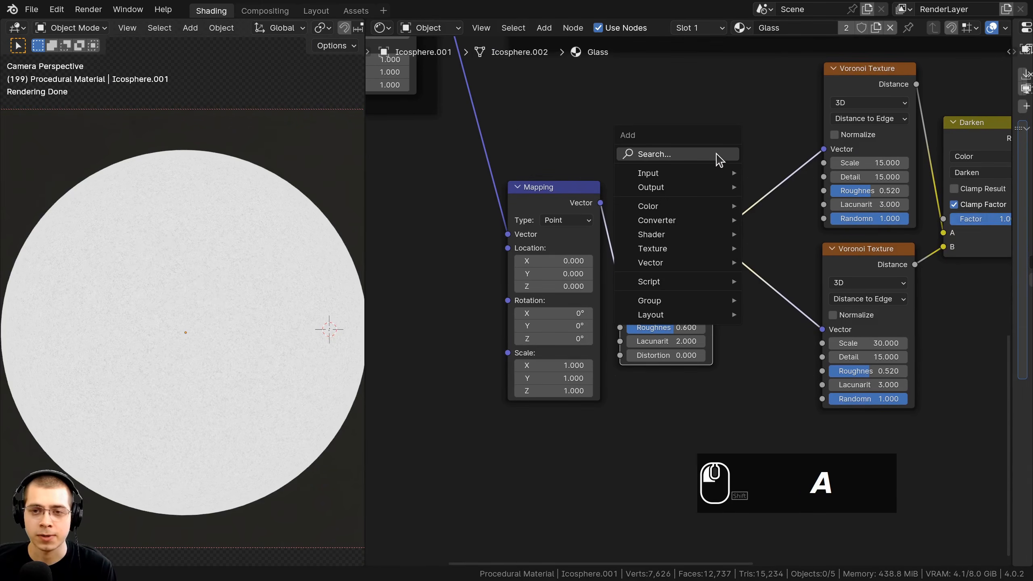
click(716, 156)
text(mix)
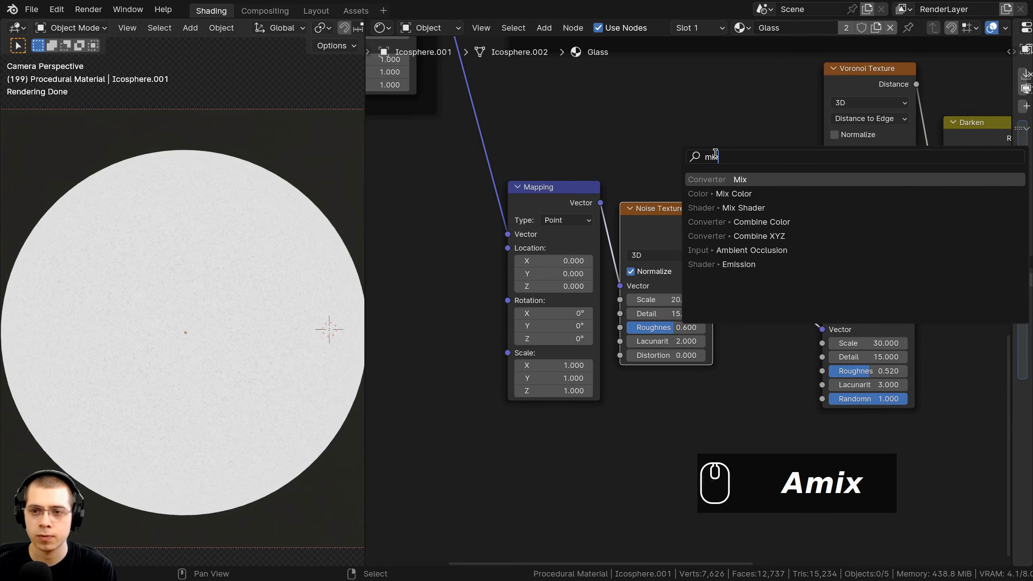
click(808, 180)
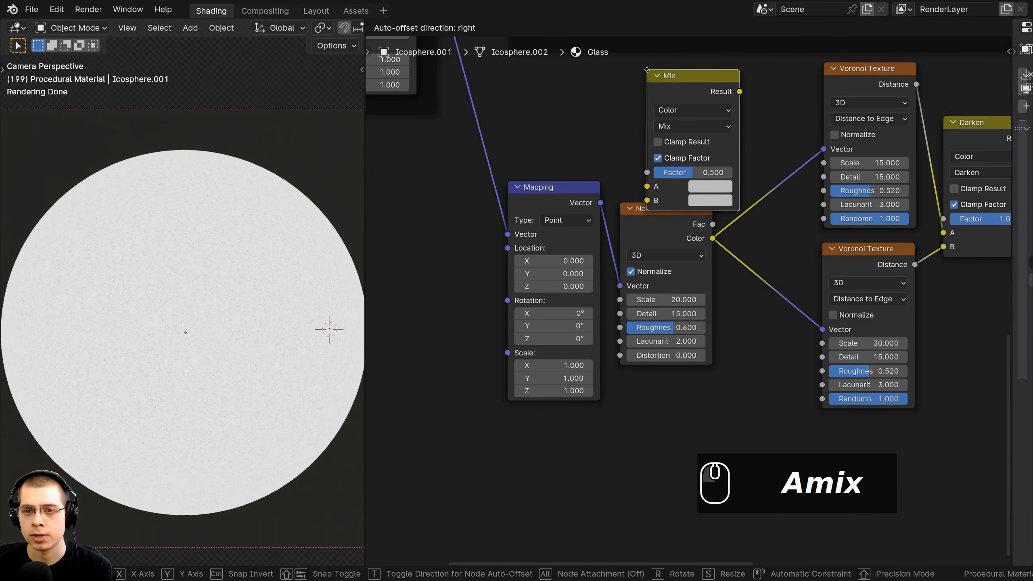
click(647, 70)
scroll(677, 180, up, 1)
click(680, 166)
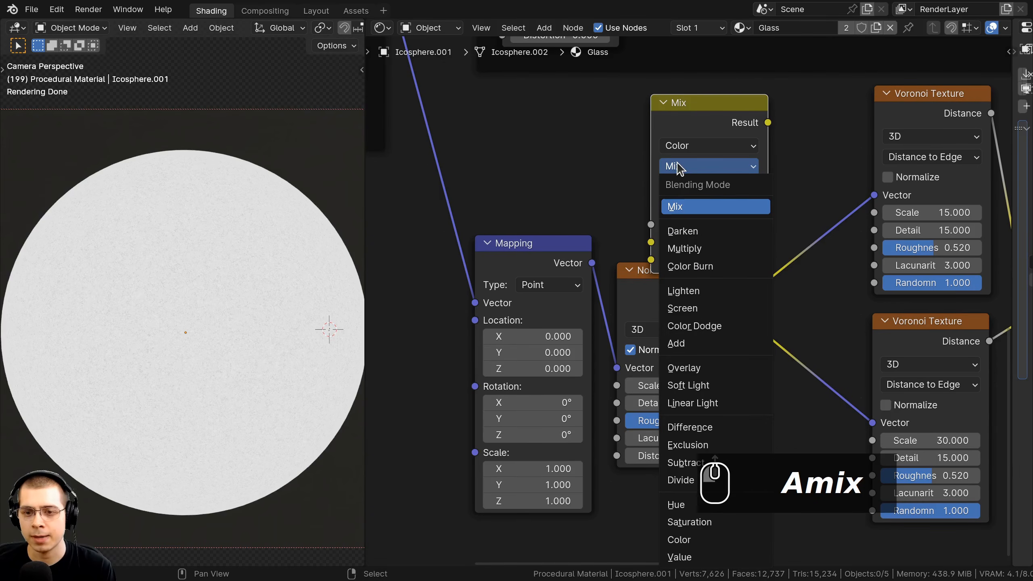
click(699, 402)
Space out the Mapping and Noise Texture nodes, disconnect the noise from both Voronoi Textures, and place the Linear Light node between them.
scroll(701, 387, down, 6)
middle_drag(692, 366, 829, 265)
drag(730, 203, 664, 215)
drag(804, 229, 730, 231)
middle_drag(750, 243, 721, 256)
scroll(720, 255, up, 1)
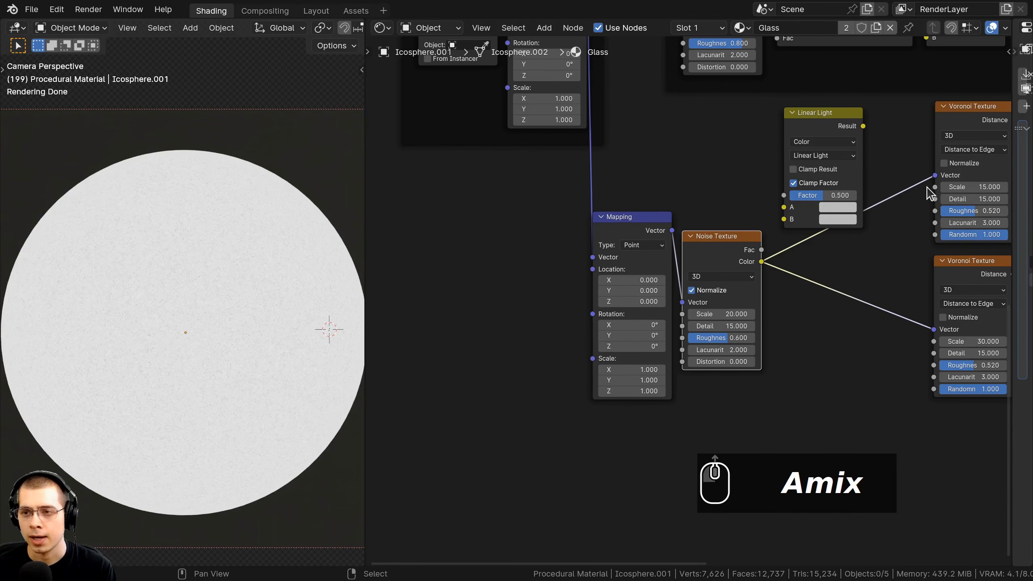
drag(935, 175, 903, 151)
drag(934, 334, 799, 269)
drag(810, 114, 836, 207)
Link the Noise Texture's Color to the Linear Light node's B and the lower Mapping's Vector to A, tidying the three nodes.
scroll(716, 281, up, 1)
scroll(720, 285, up, 1)
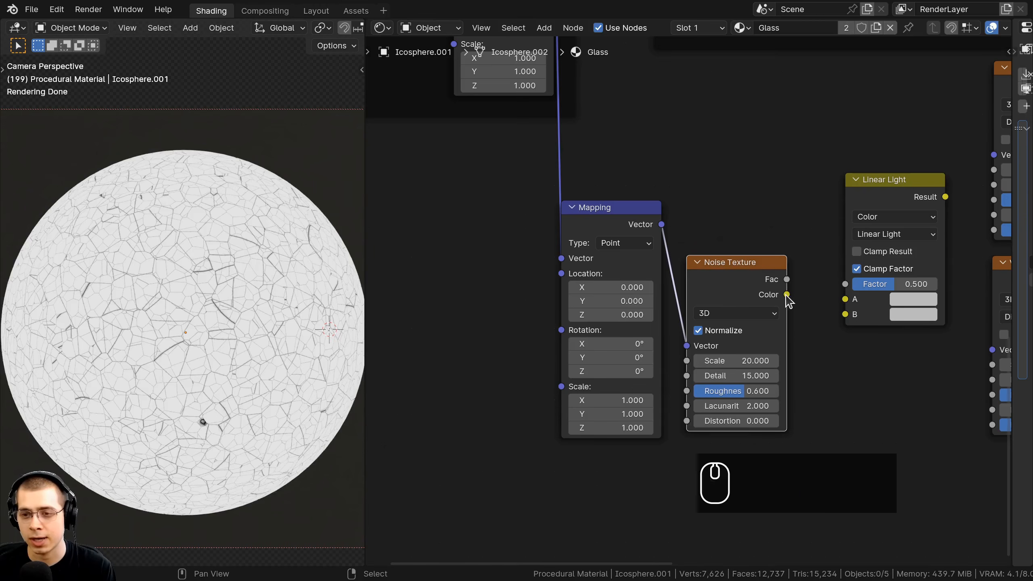
drag(787, 294, 815, 354)
drag(841, 319, 845, 314)
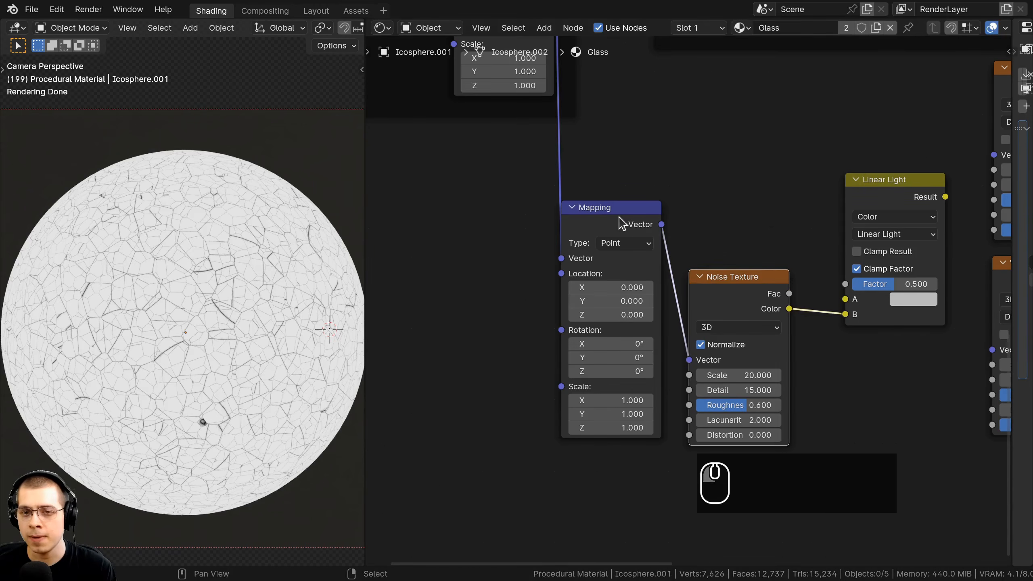
drag(652, 223, 845, 299)
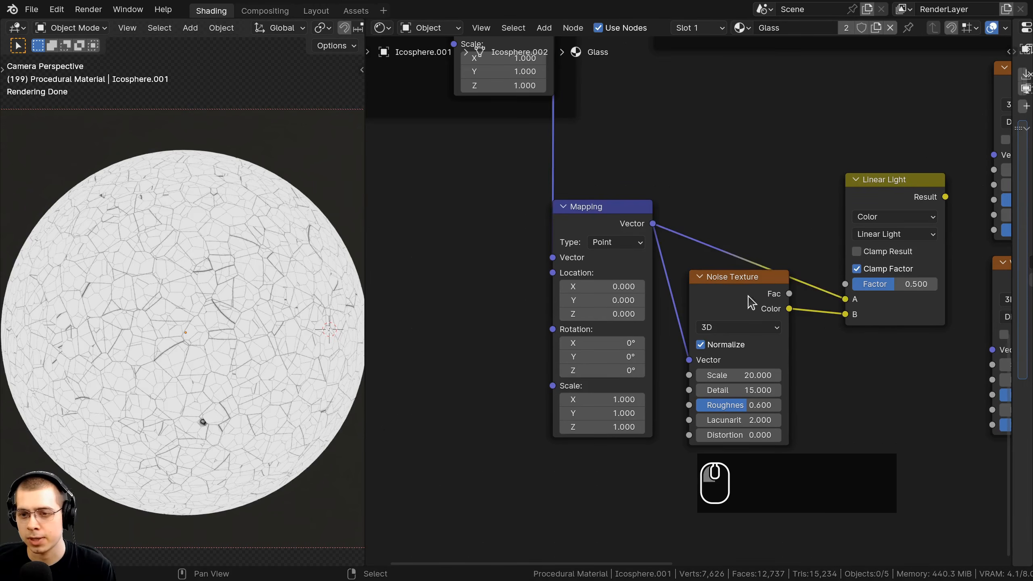
key(g)
key(a)
drag(732, 244, 742, 261)
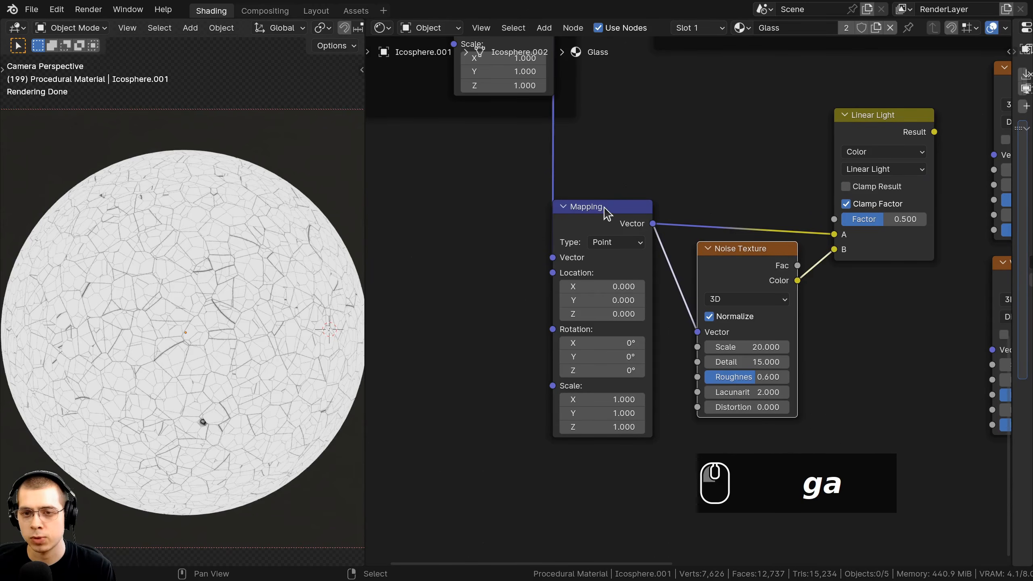
drag(647, 203, 724, 244)
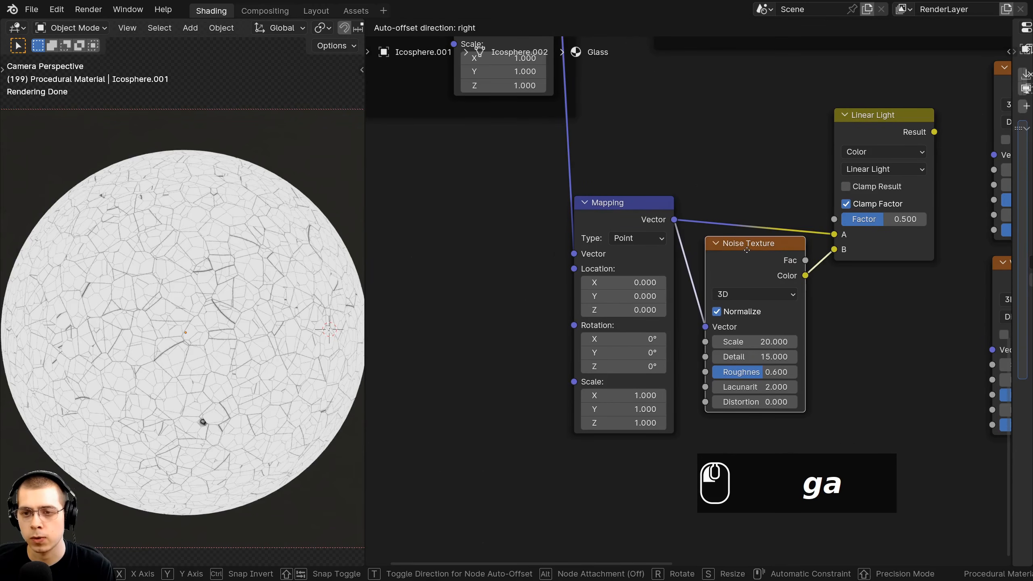
Link the Linear Light node's Result to the Vector inputs of both Voronoi Textures.
middle_drag(869, 164, 788, 212)
scroll(744, 185, up, 1)
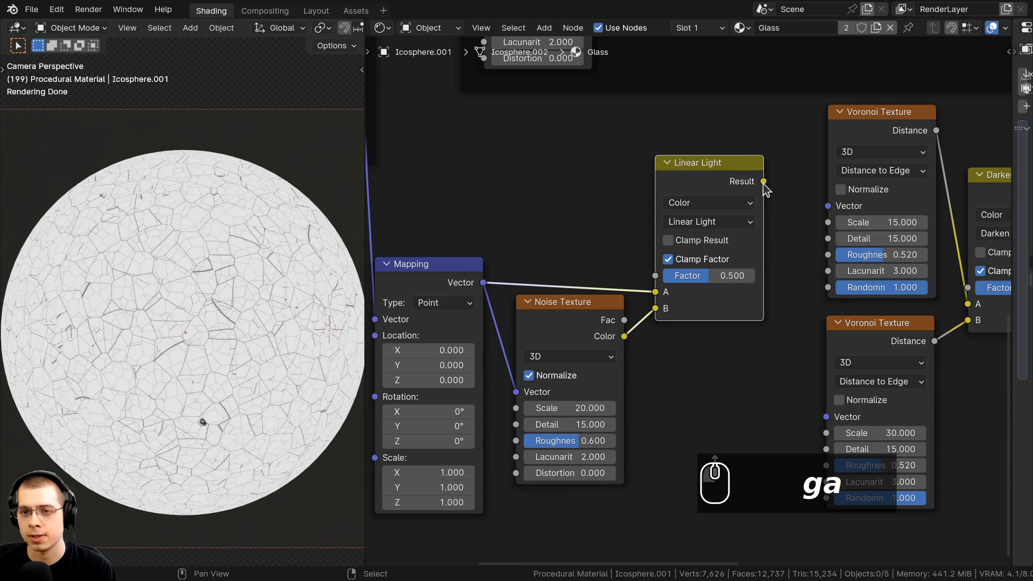
drag(764, 181, 826, 214)
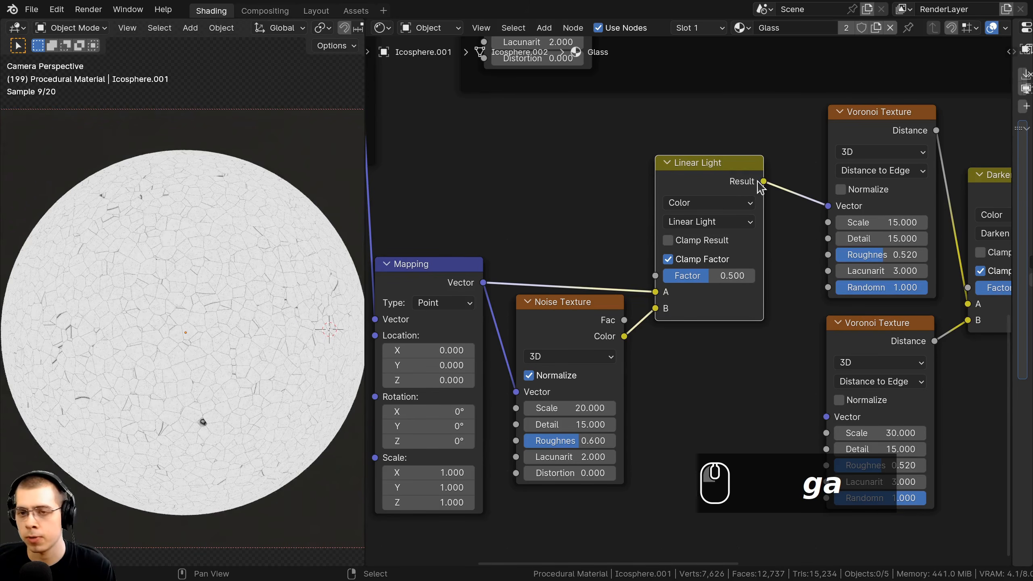
drag(764, 182, 826, 417)
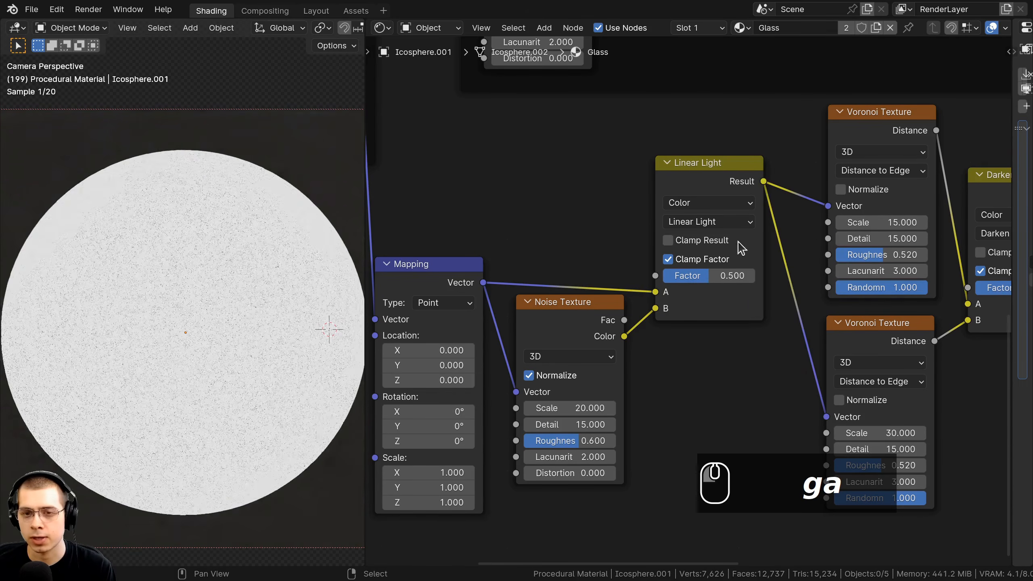
drag(727, 200, 726, 222)
Try Factor values of 0 and 0.055 on the Linear Light node to compare the crack distortion.
middle_drag(569, 379, 596, 343)
scroll(595, 343, up, 1)
drag(745, 255, 630, 259)
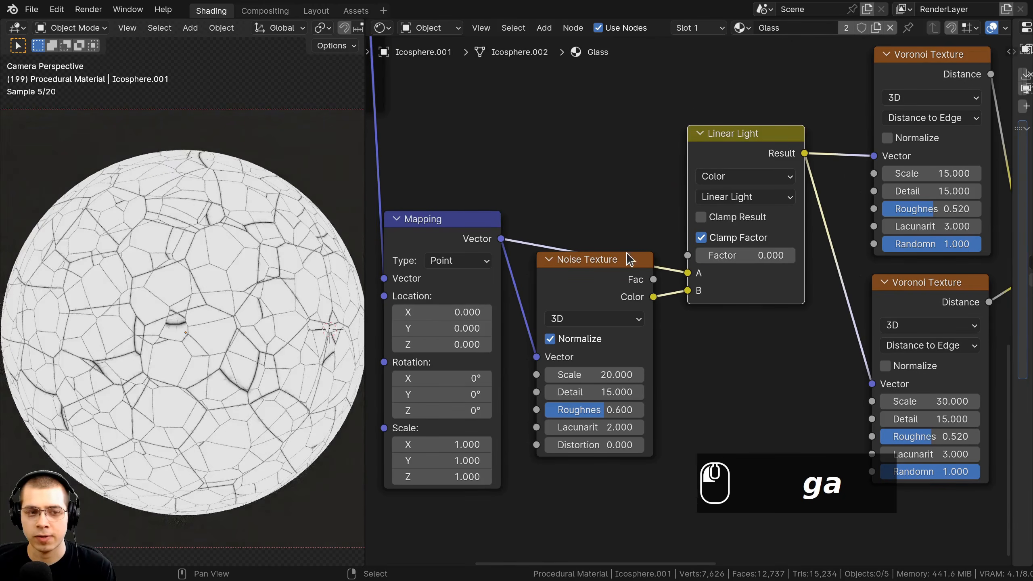
scroll(724, 281, up, 2)
drag(725, 237, 731, 237)
scroll(777, 292, up, 2)
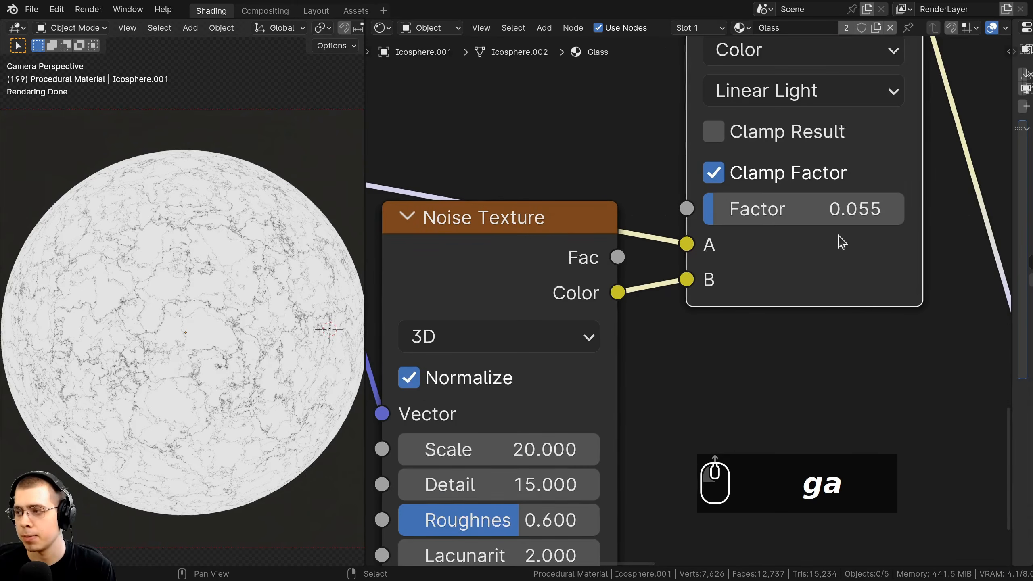
Set the Linear Light node's Factor to 0.01 and inspect the cracks on the sphere up close.
click(820, 211)
text(.01)
key(Return)
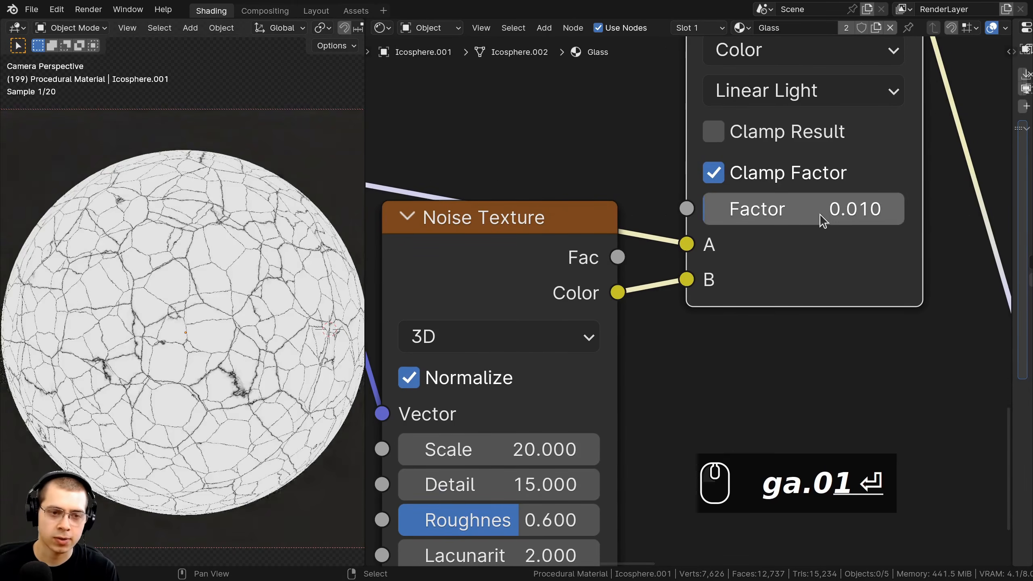
scroll(236, 258, up, 5)
scroll(199, 229, up, 2)
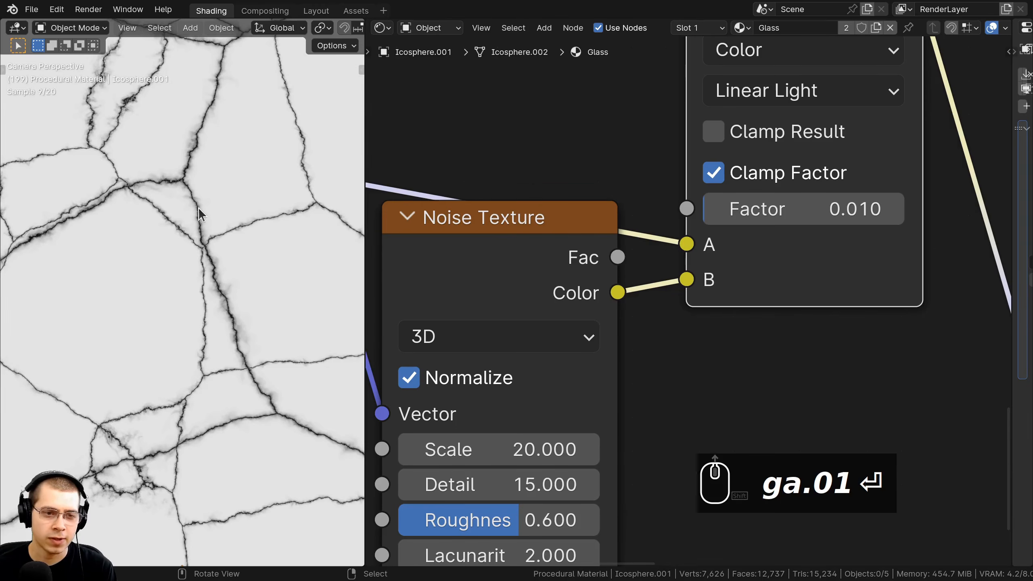
scroll(234, 351, down, 7)
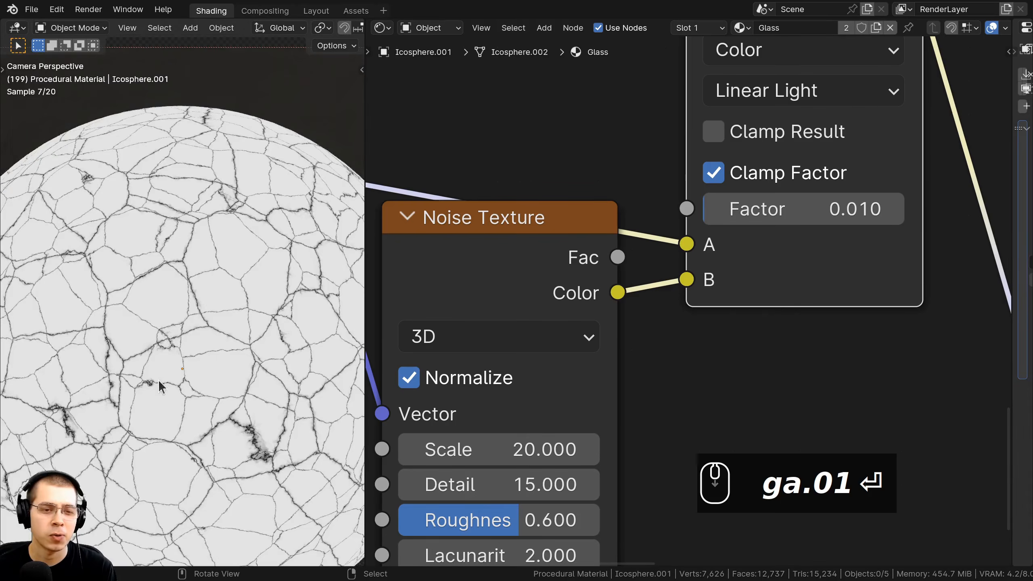
scroll(761, 273, down, 7)
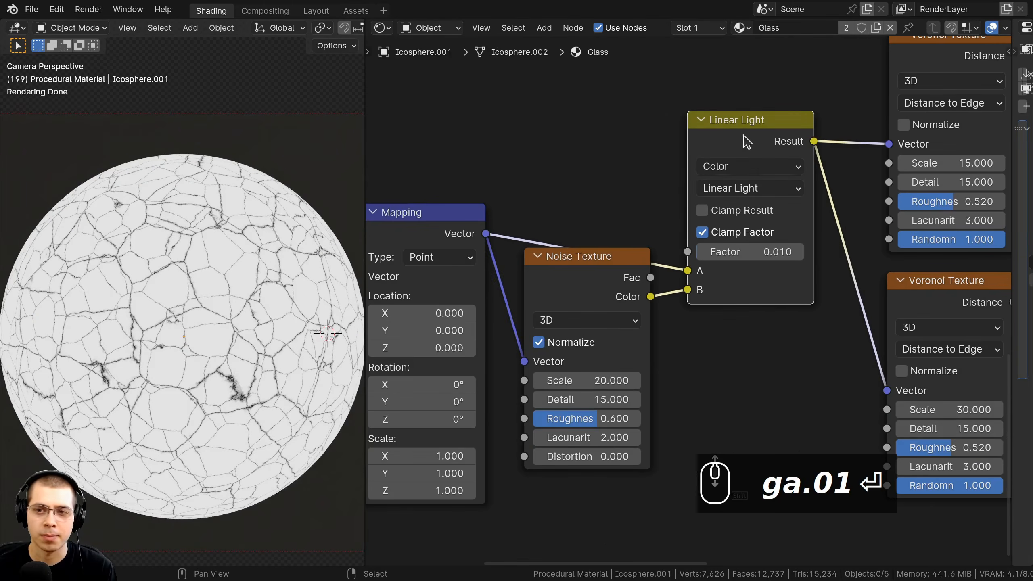
Enclose all the crack nodes, from the lower Mapping to its Color Ramp, in a new frame.
drag(933, 420, 549, 192)
key(g)
middle_drag(589, 241, 590, 272)
key(ctrl+j)
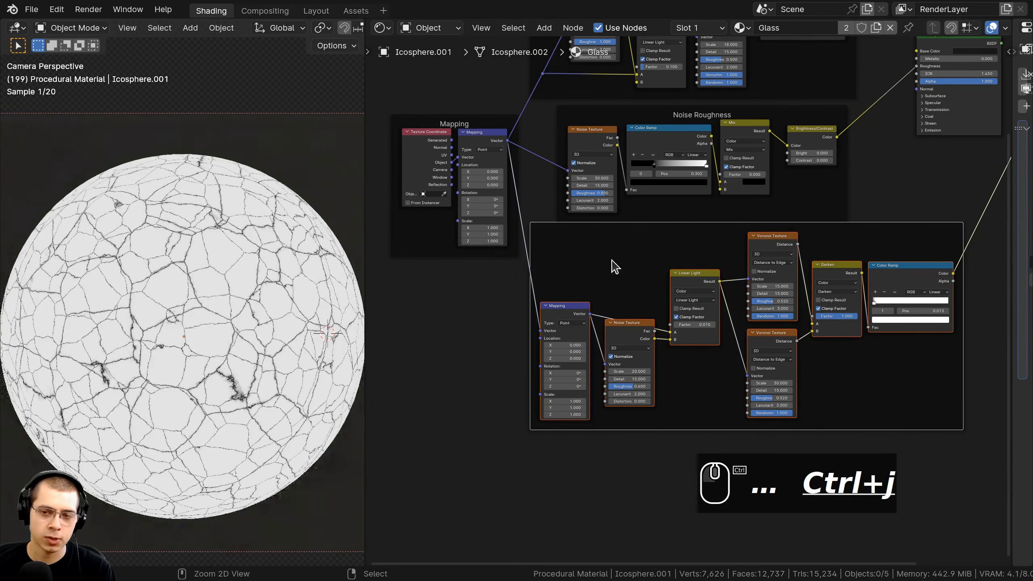
middle_drag(689, 248, 676, 271)
key(a)
drag(686, 252, 686, 259)
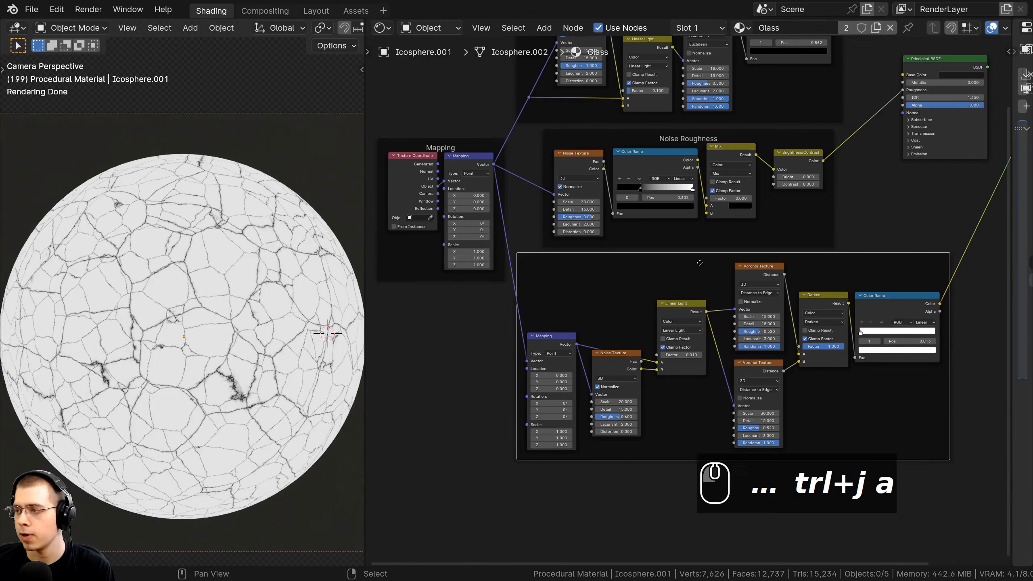
Label the frame around the crack nodes "Cracks" and clear the selection.
key(F2)
text(C)
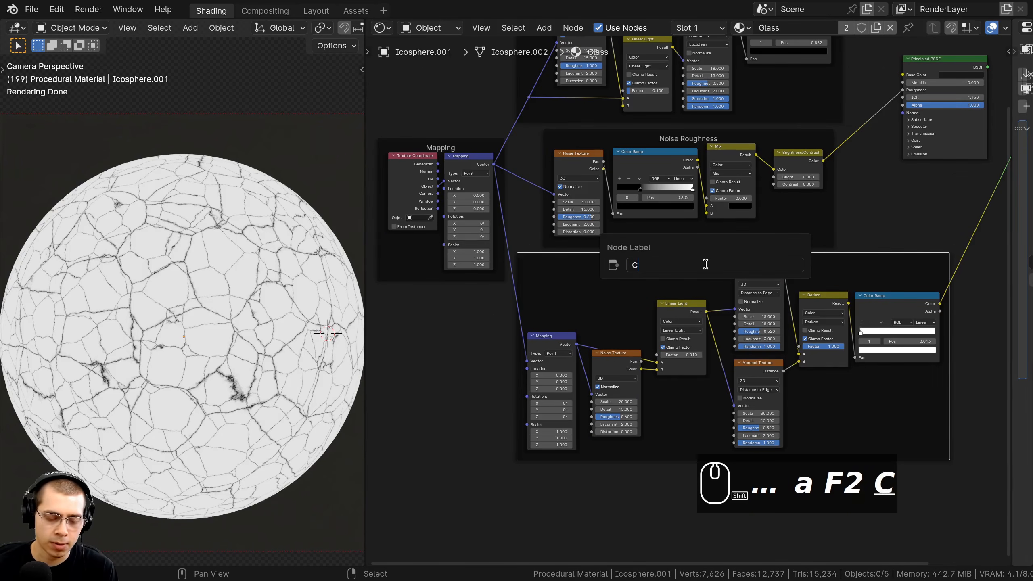
text(racks)
key(Return)
key(alt+a)
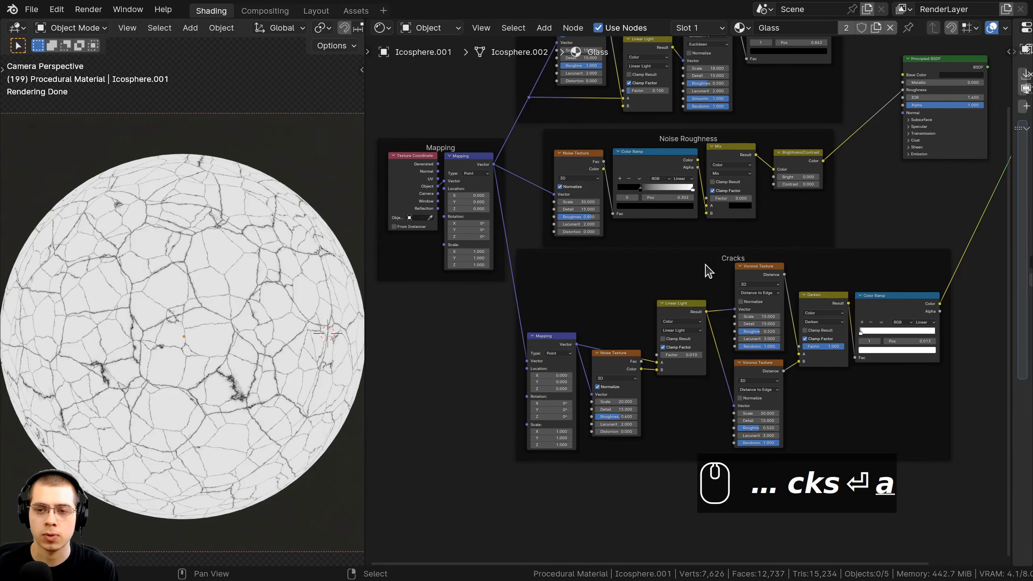
Insert a Bump node on the link between the Cracks Color Ramp and the Material Output, and tidy both nodes' positions.
middle_drag(740, 261, 524, 240)
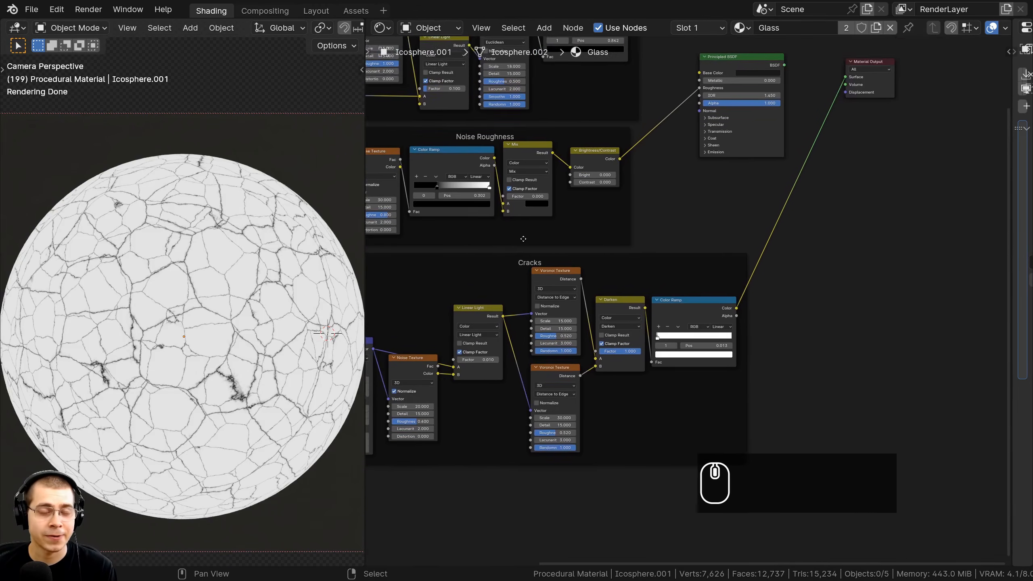
scroll(649, 240, up, 2)
scroll(649, 240, up, 1)
middle_drag(700, 240, 688, 283)
key(shift+a)
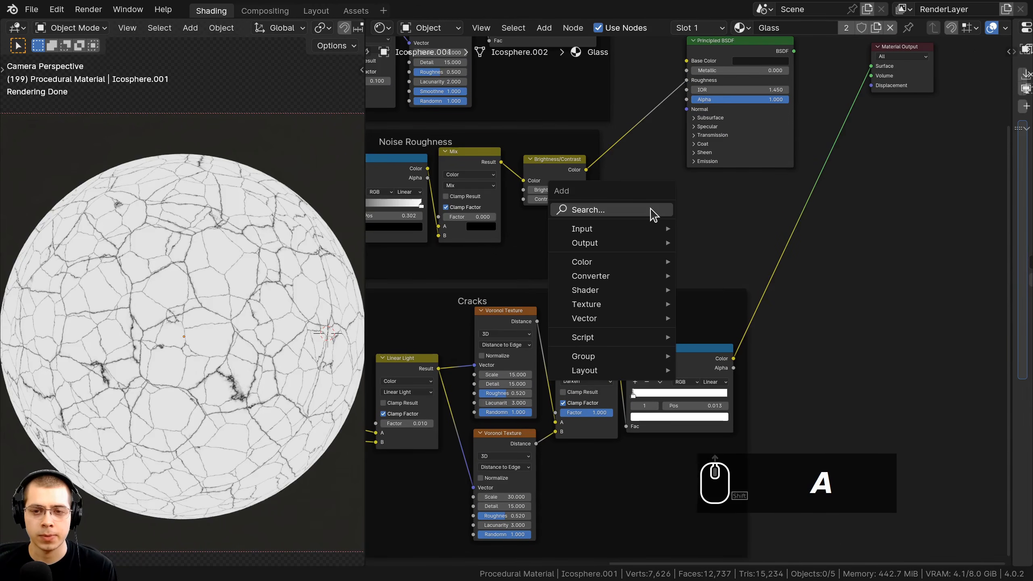
click(652, 210)
text(bum)
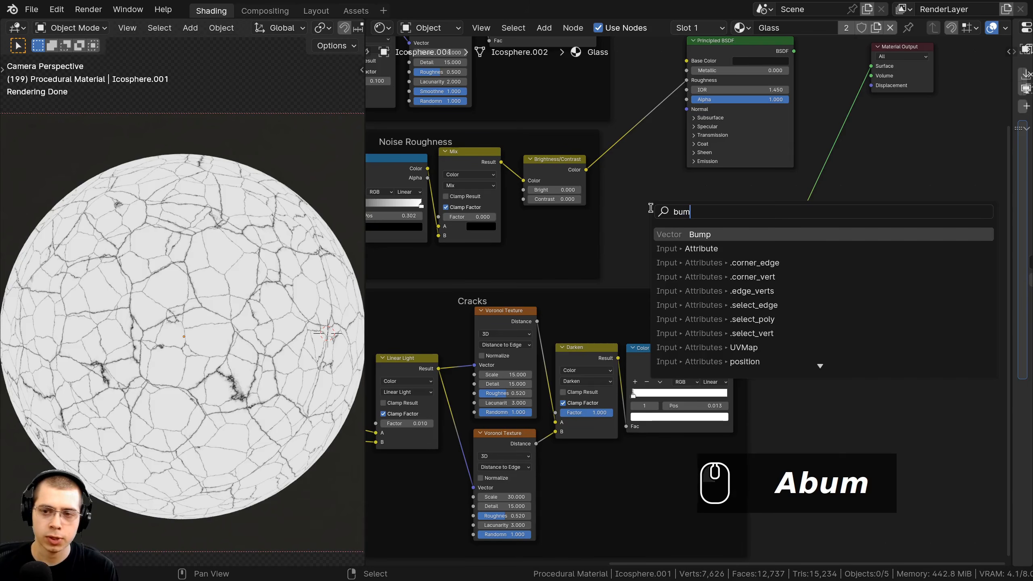
click(692, 234)
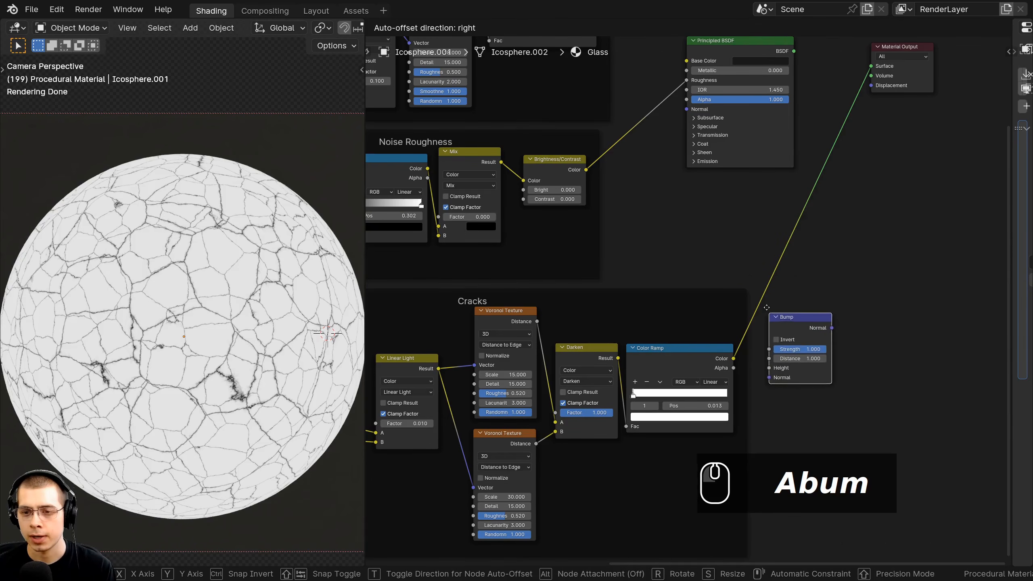
click(745, 310)
click(730, 354)
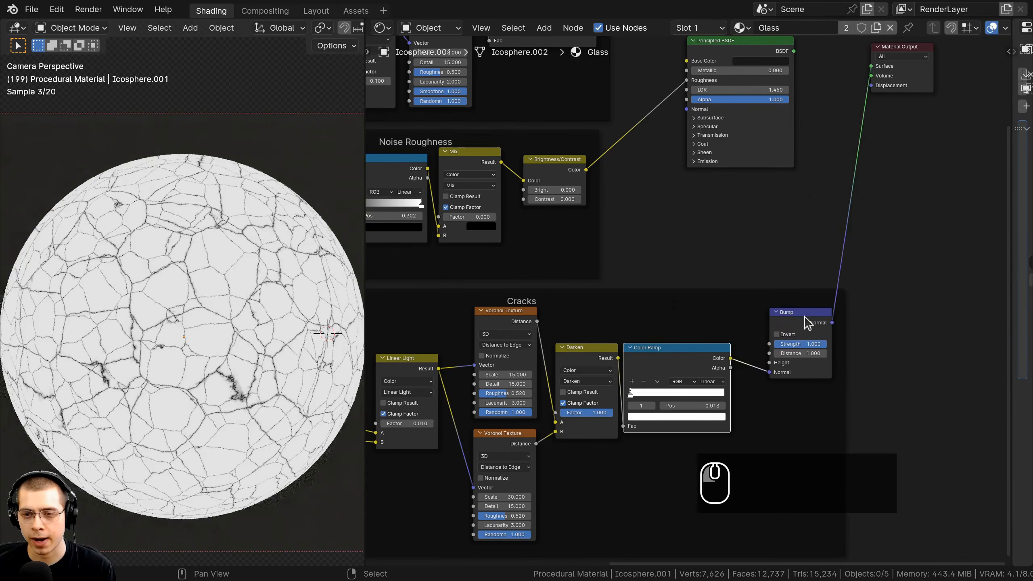
drag(807, 325, 781, 328)
Shift the Mapping frame and the Cracks frame further left in the node layout.
scroll(691, 319, down, 6)
middle_drag(519, 327, 658, 320)
scroll(658, 320, down, 1)
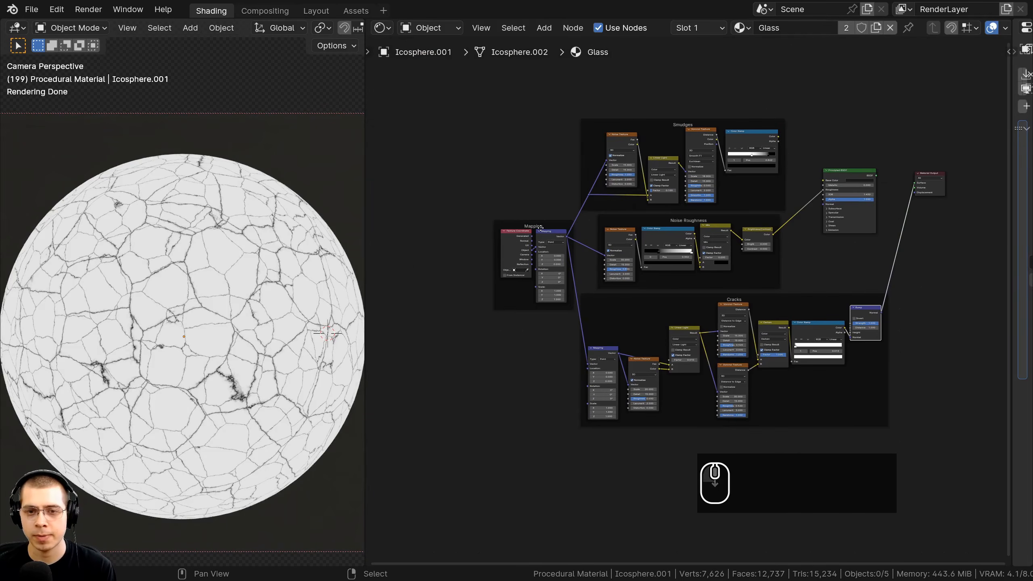
drag(540, 227, 467, 220)
drag(670, 301, 618, 300)
key(a)
Move the Color Ramp's Color link from the Bump node's Normal to its Height input and reposition the Bump node.
scroll(618, 305, up, 8)
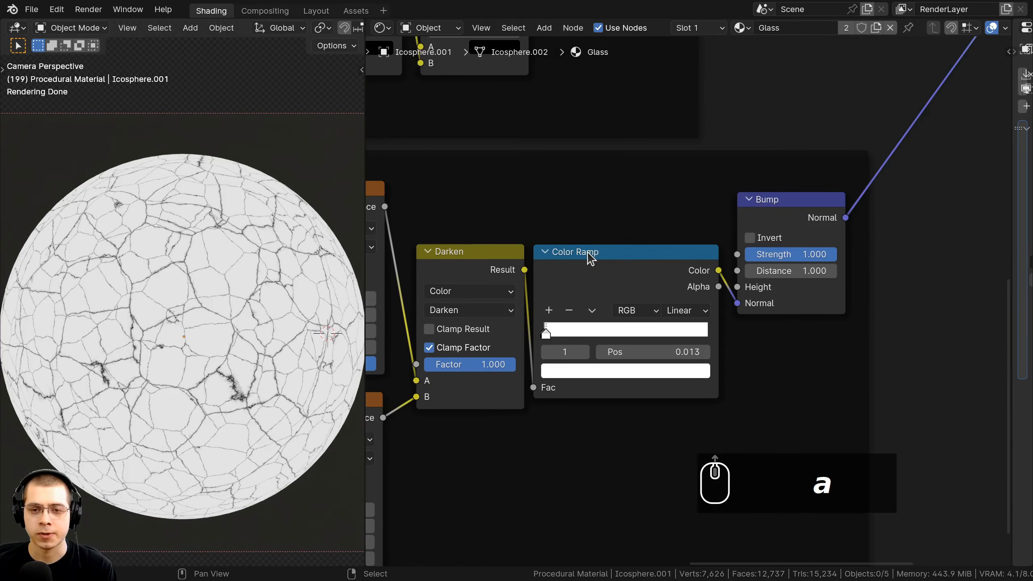
mouse_move(585, 254)
mouse_down()
mouse_move(622, 257)
mouse_move(591, 256)
mouse_up()
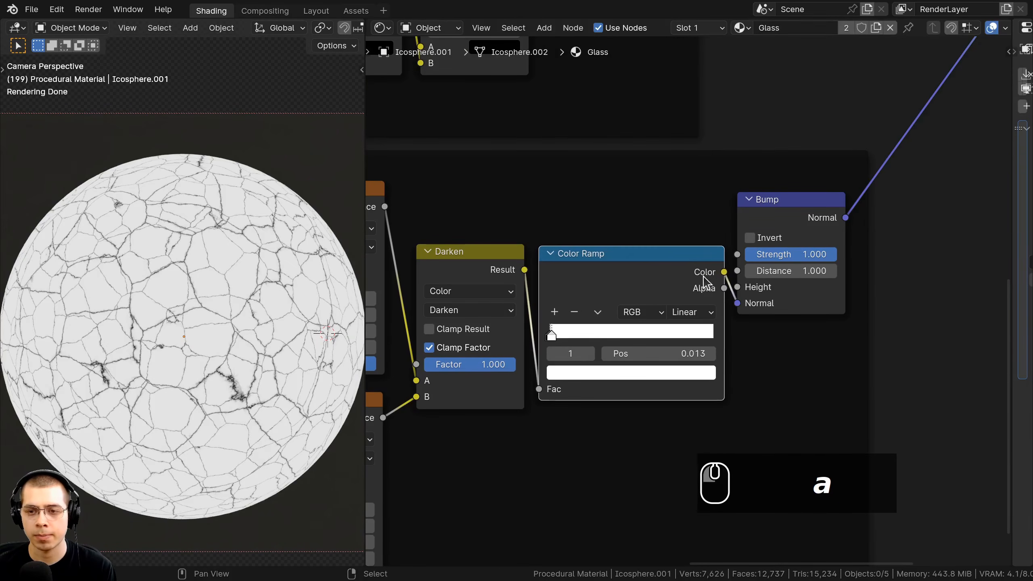
drag(738, 293, 731, 286)
drag(757, 227, 786, 219)
middle_drag(789, 217, 721, 343)
scroll(720, 343, down, 5)
drag(749, 330, 741, 332)
middle_drag(741, 338, 712, 378)
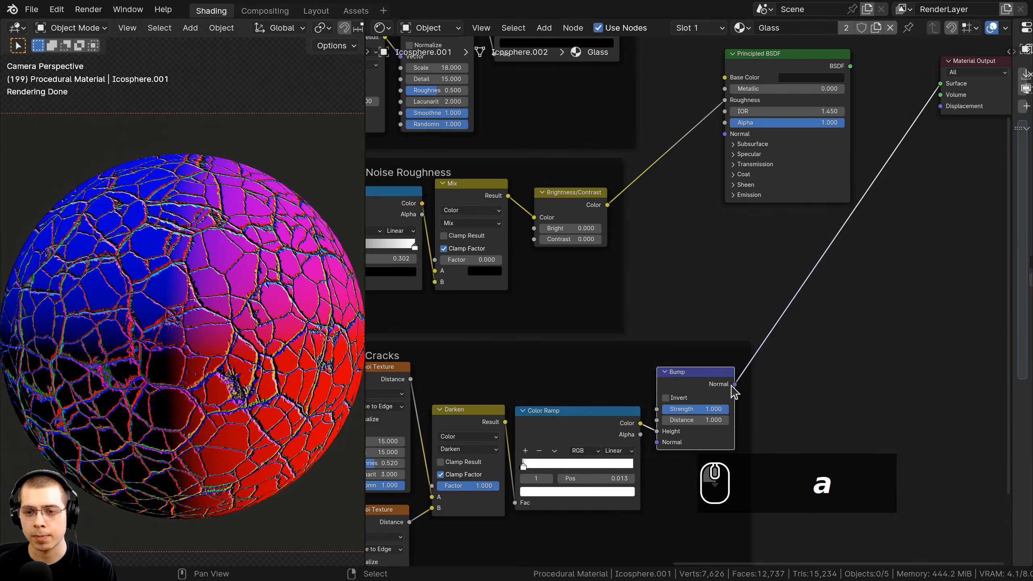
Link the Bump's Normal output to the Principled BSDF's Normal, reconnect the BSDF to the Material Output, and move it closer.
drag(735, 384, 569, 365)
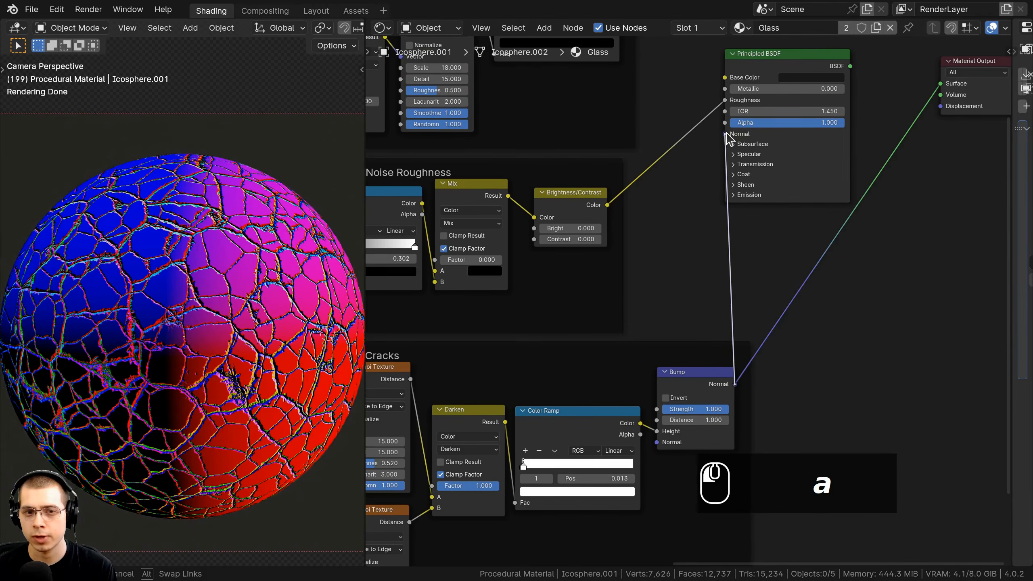
drag(728, 138, 726, 134)
middle_drag(725, 134, 593, 232)
ctrl+shift+click(615, 222)
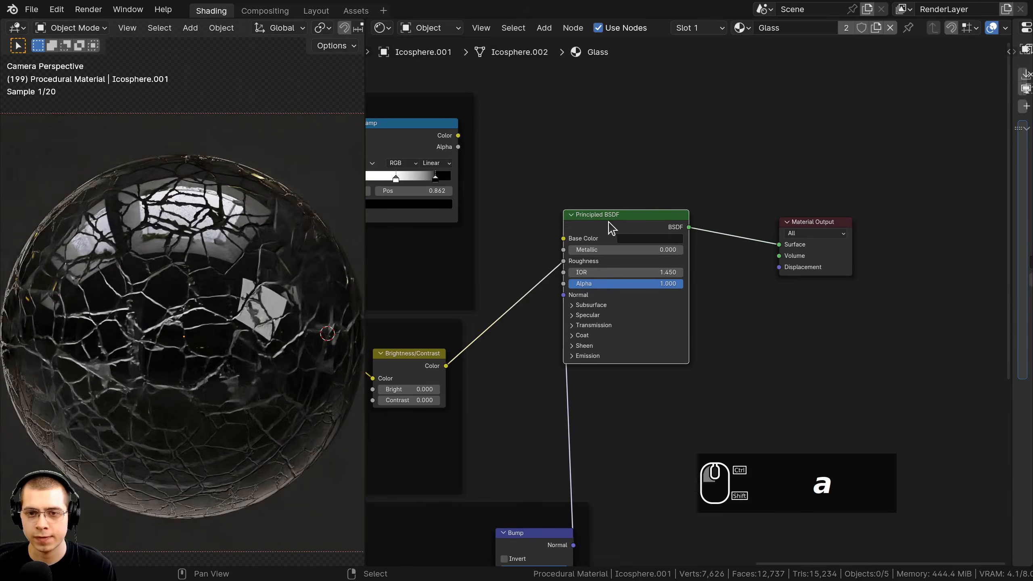
drag(615, 222, 672, 226)
middle_drag(550, 383, 591, 342)
scroll(590, 341, up, 1)
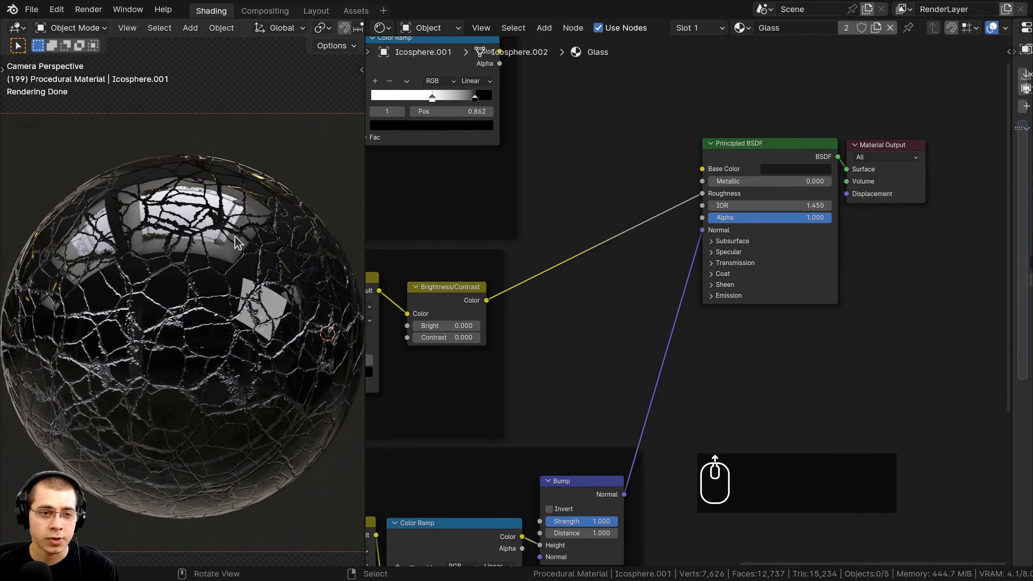
Widen the Color Ramp node in the Cracks frame and shift the Bump node aside to make room for it.
scroll(166, 226, up, 2)
middle_drag(369, 336, 406, 283)
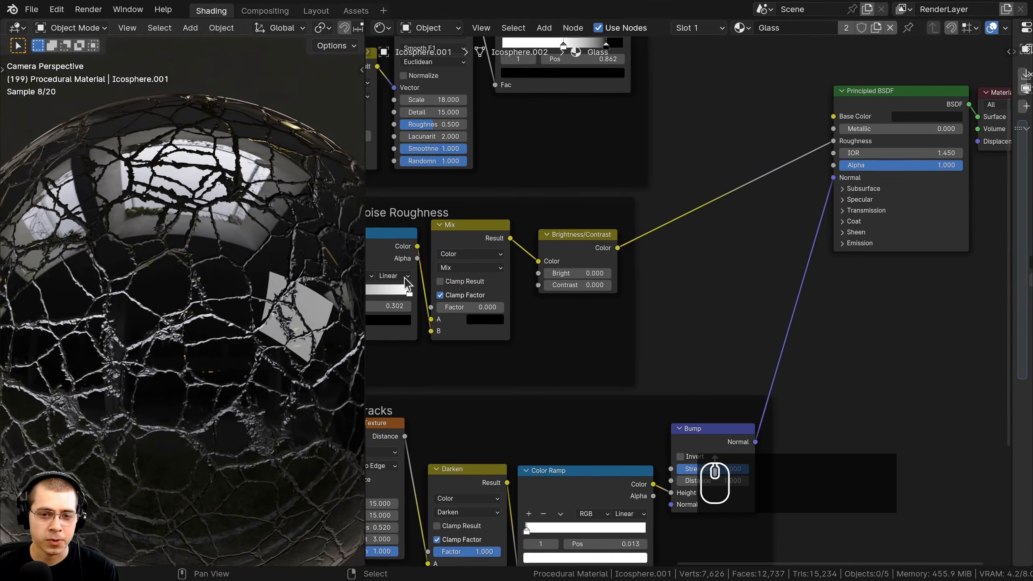
middle_drag(490, 277, 799, 279)
middle_drag(851, 472, 790, 244)
scroll(692, 249, up, 14)
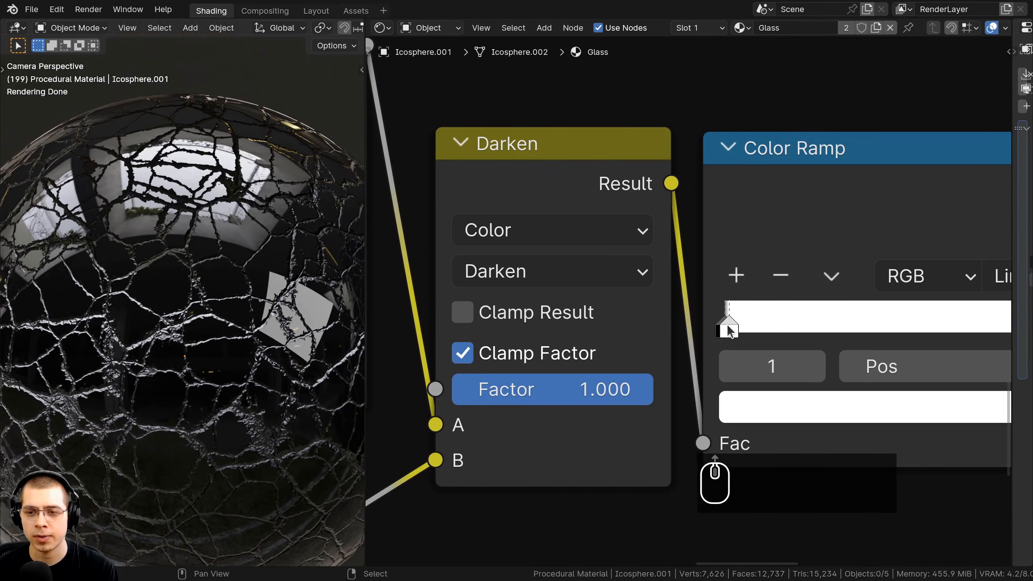
scroll(729, 330, down, 8)
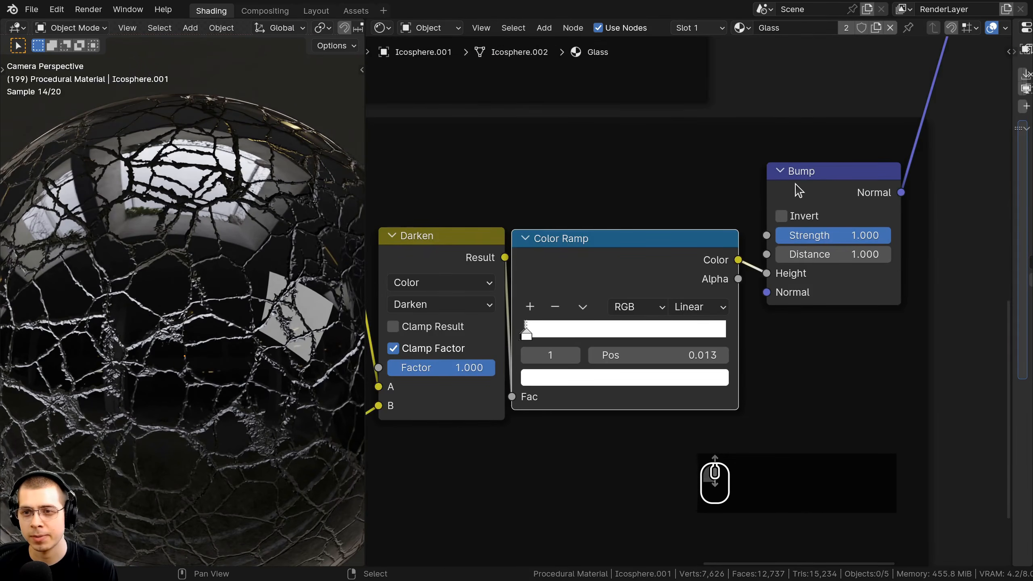
drag(797, 189, 848, 191)
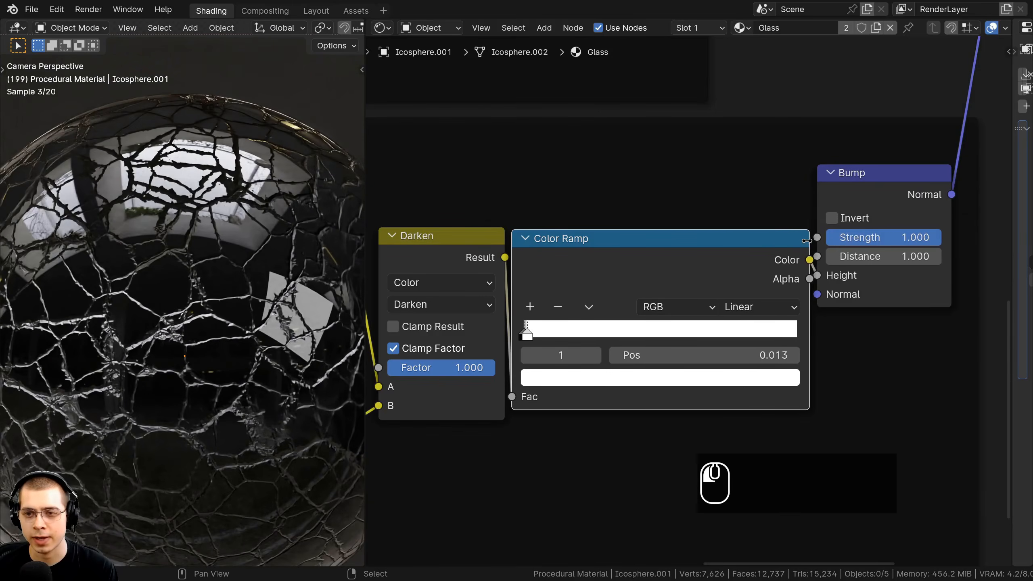
Thin the cracks by moving the Cracks Color Ramp's white stop to position 0.005.
scroll(658, 306, up, 3)
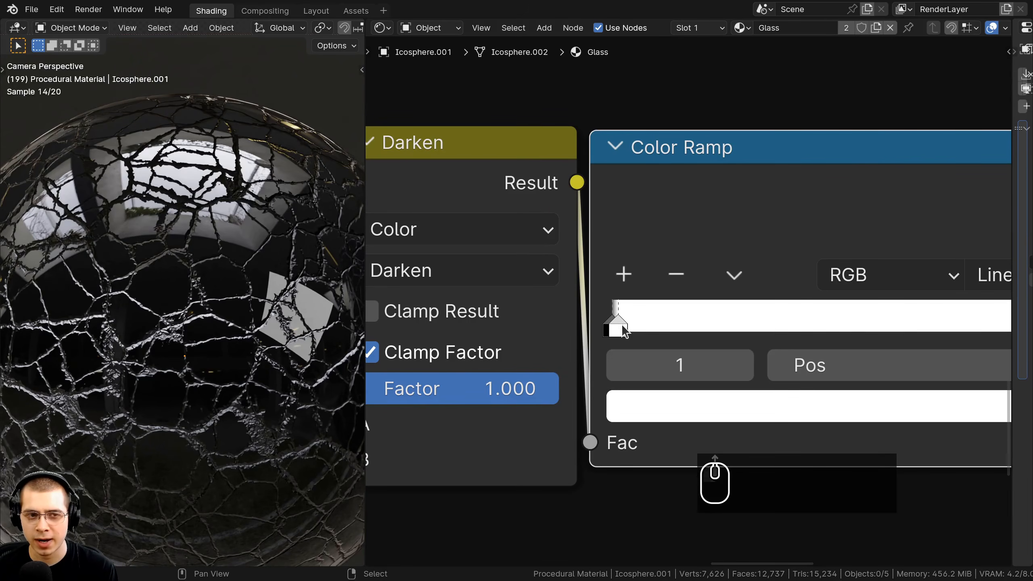
drag(621, 324, 618, 322)
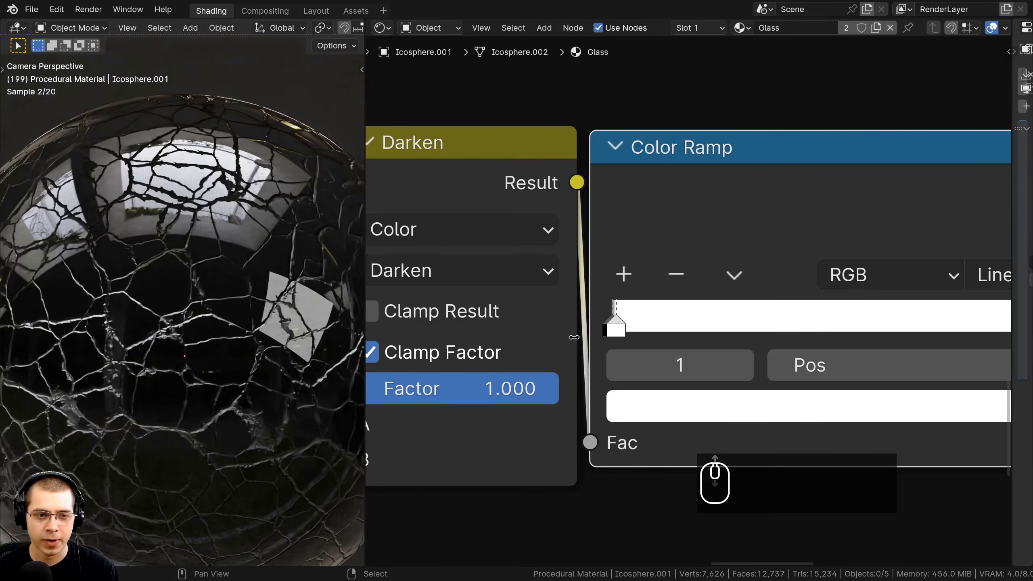
drag(617, 328, 614, 328)
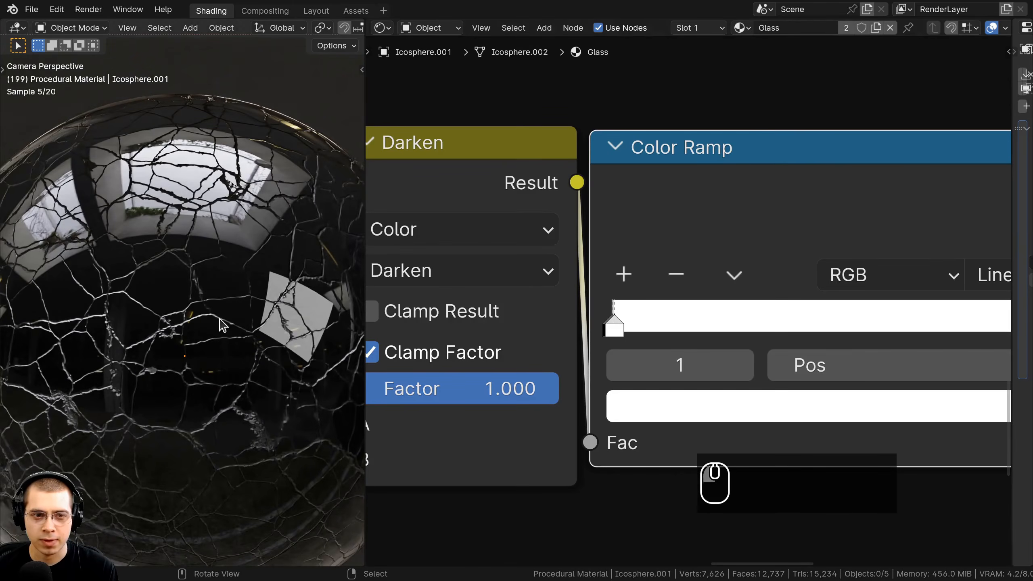
scroll(223, 326, down, 5)
scroll(391, 277, down, 8)
Set the Strength of the Cracks frame's Bump node to 0.
shift+middle_drag(309, 247, 246, 259)
scroll(894, 238, down, 6)
middle_drag(894, 238, 786, 301)
scroll(793, 304, up, 3)
drag(849, 315, 722, 312)
shift+middle_drag(239, 324, 237, 313)
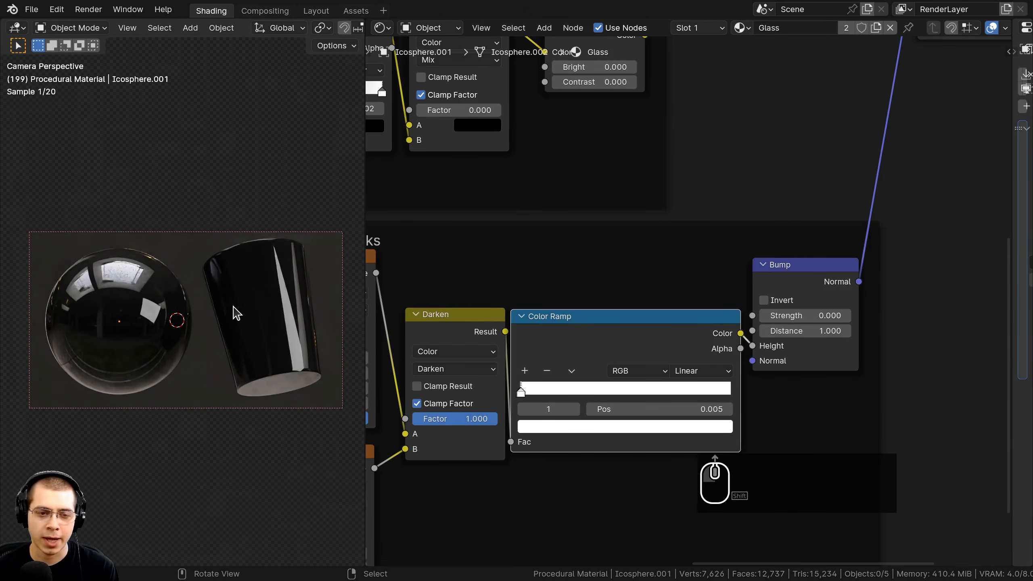
Move the Principled BSDF and Material Output nodes together slightly down and to the right in the node layout.
drag(761, 274, 762, 273)
scroll(741, 315, down, 6)
middle_drag(736, 315, 715, 348)
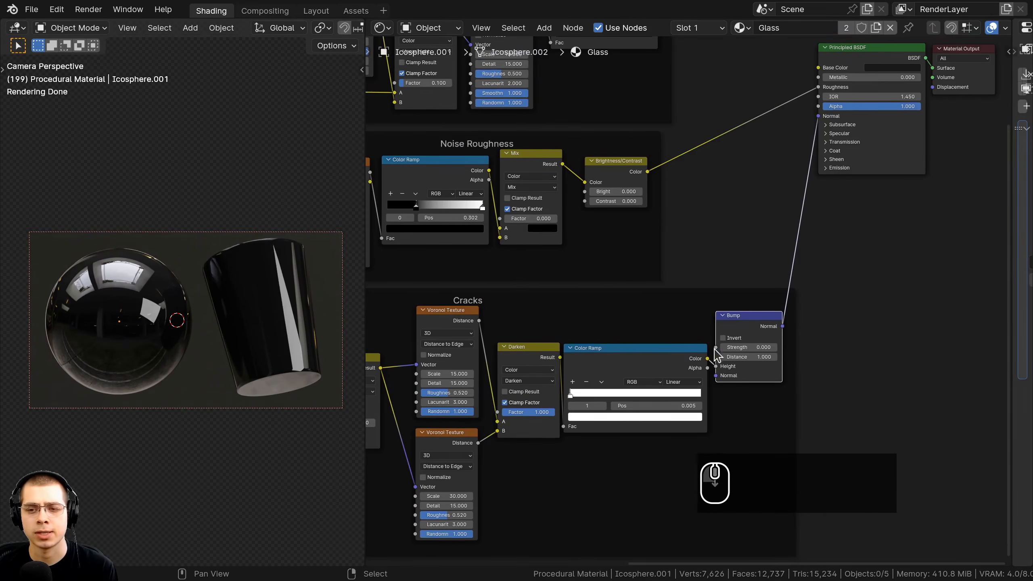
middle_drag(766, 91, 757, 127)
drag(760, 122, 946, 190)
key(g)
click(887, 232)
key(a)
scroll(887, 232, down, 1)
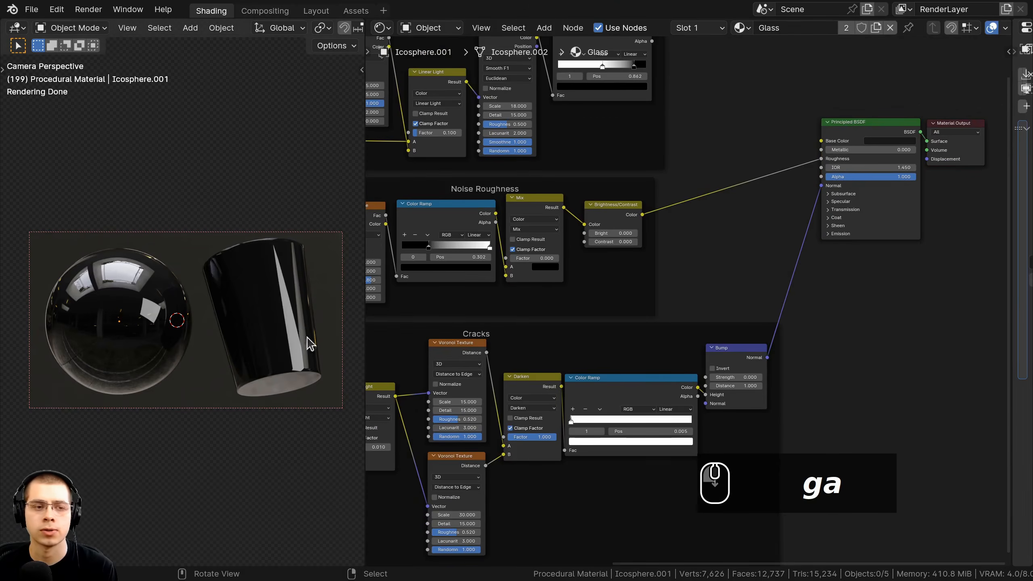
Add a Noise Texture node in the empty area below the Cracks frame.
scroll(651, 354, up, 1)
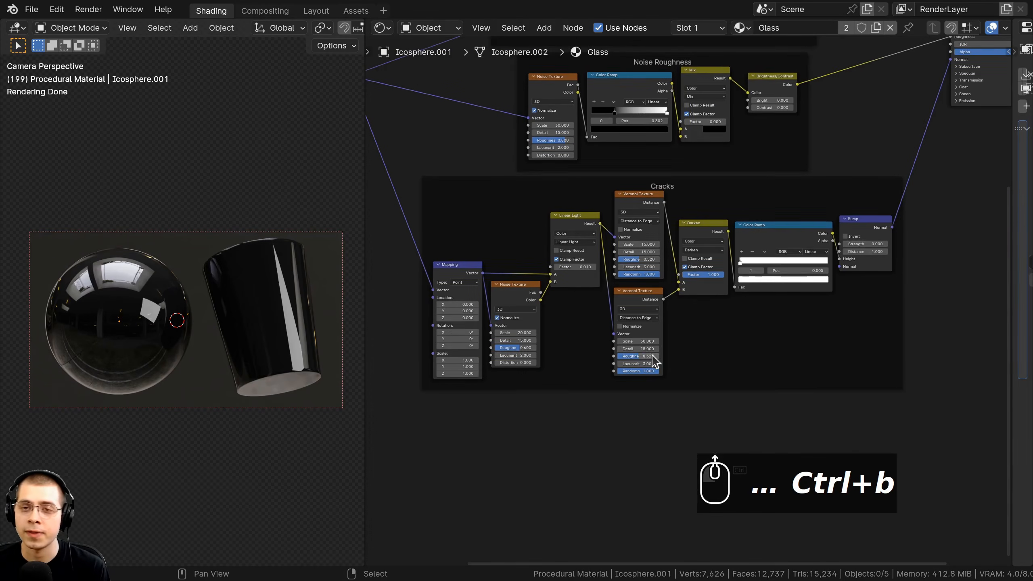
middle_drag(645, 353, 700, 244)
key(shift+a)
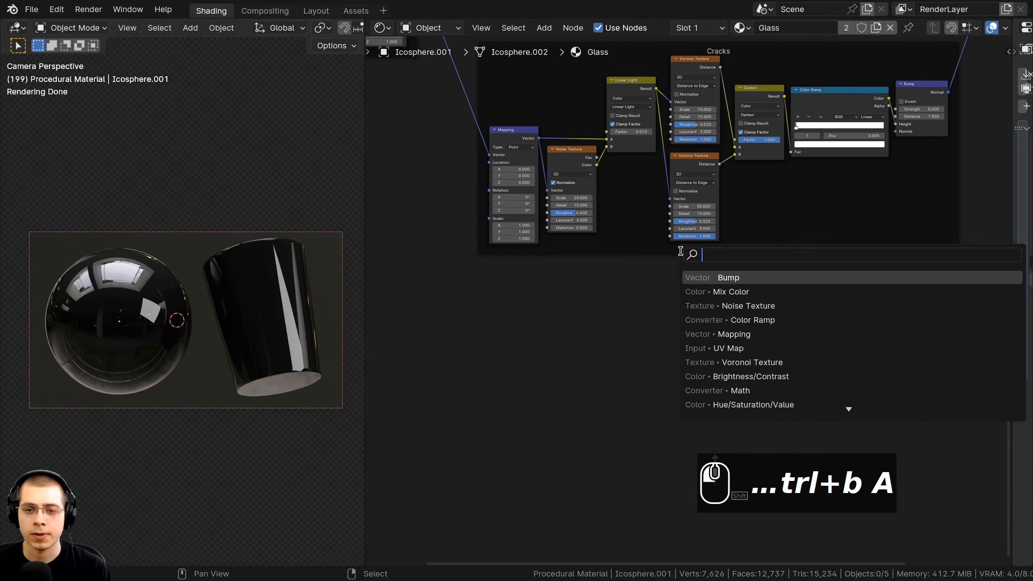
text(nois)
key(Return)
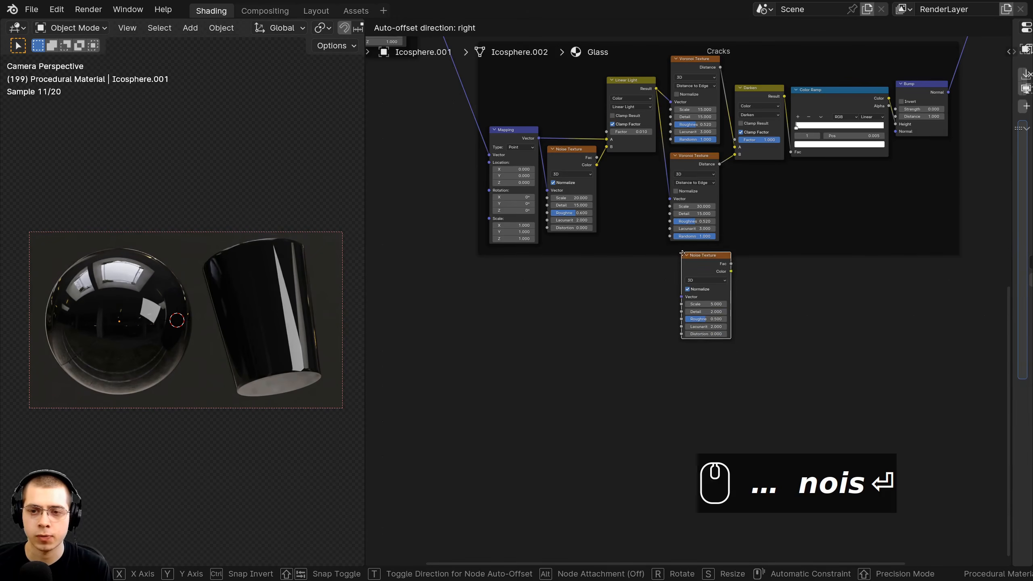
click(548, 285)
Link the Vector output of the Mapping frame's Mapping node to the new Noise Texture's Vector input.
middle_drag(433, 92, 531, 234)
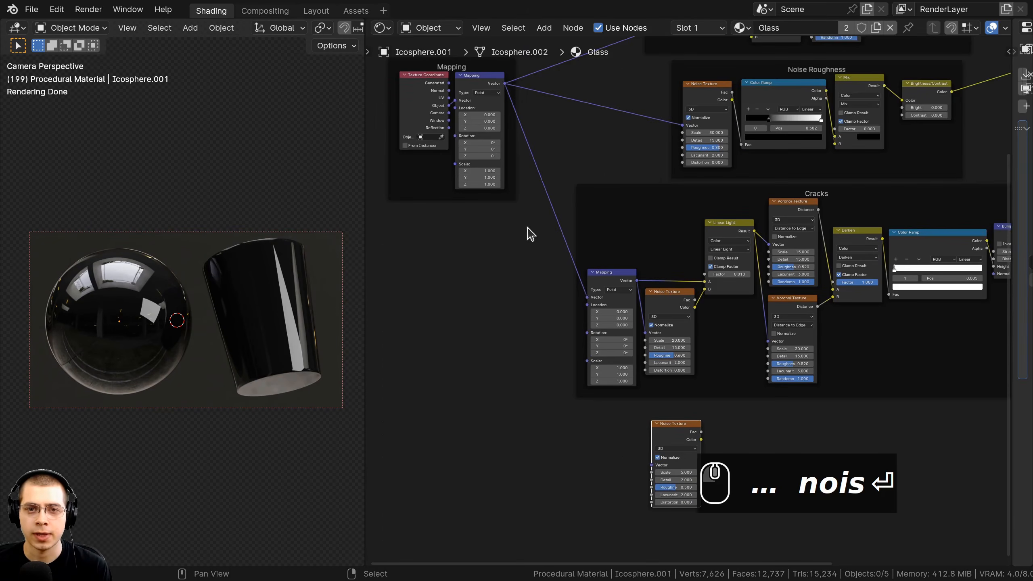
click(472, 85)
drag(506, 84, 598, 445)
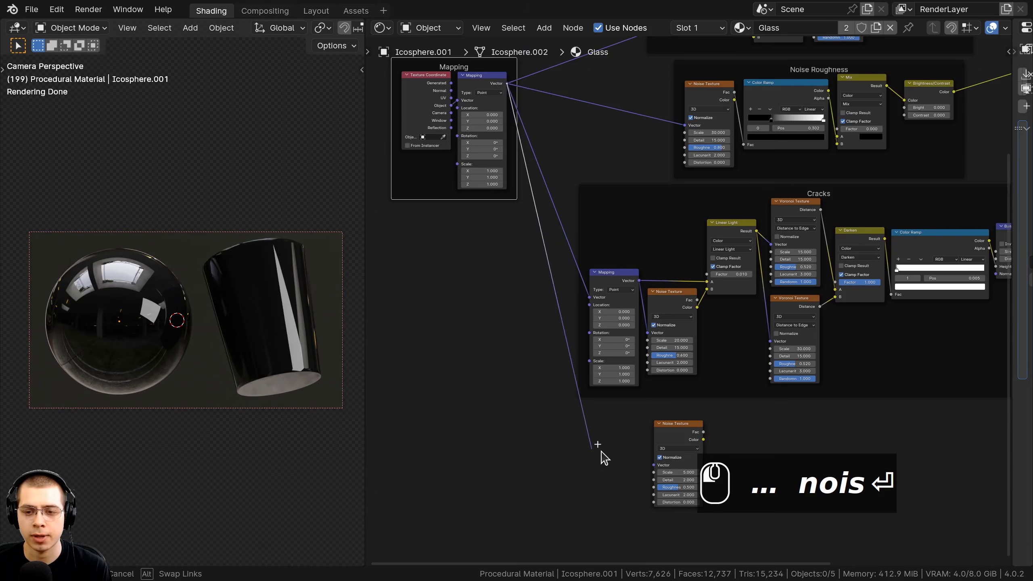
drag(656, 470, 655, 468)
Add a reroute point on the new Noise Texture's vector link, place it left of the node, and reposition the node.
scroll(623, 325, up, 2)
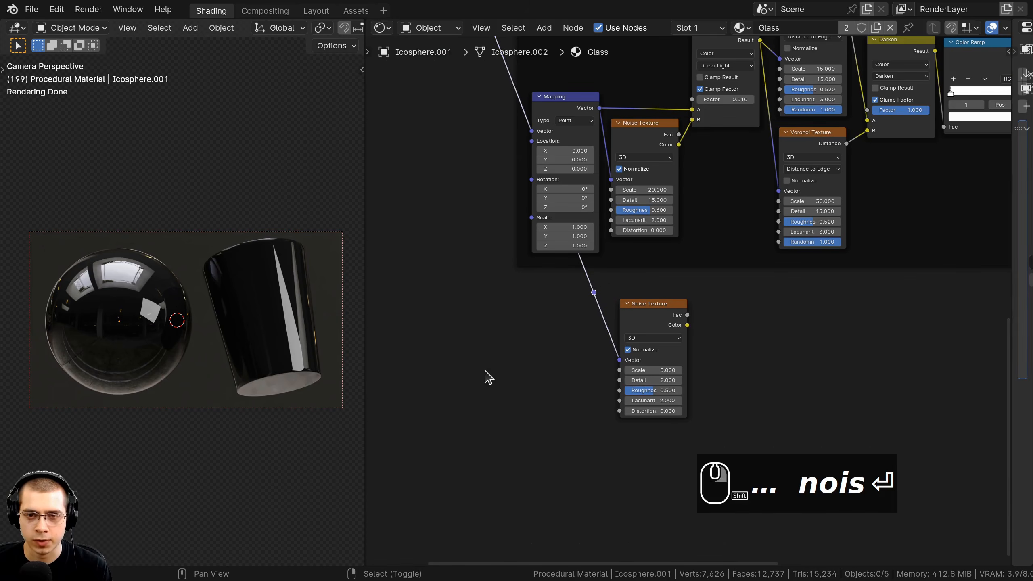
scroll(506, 364, up, 1)
key(g)
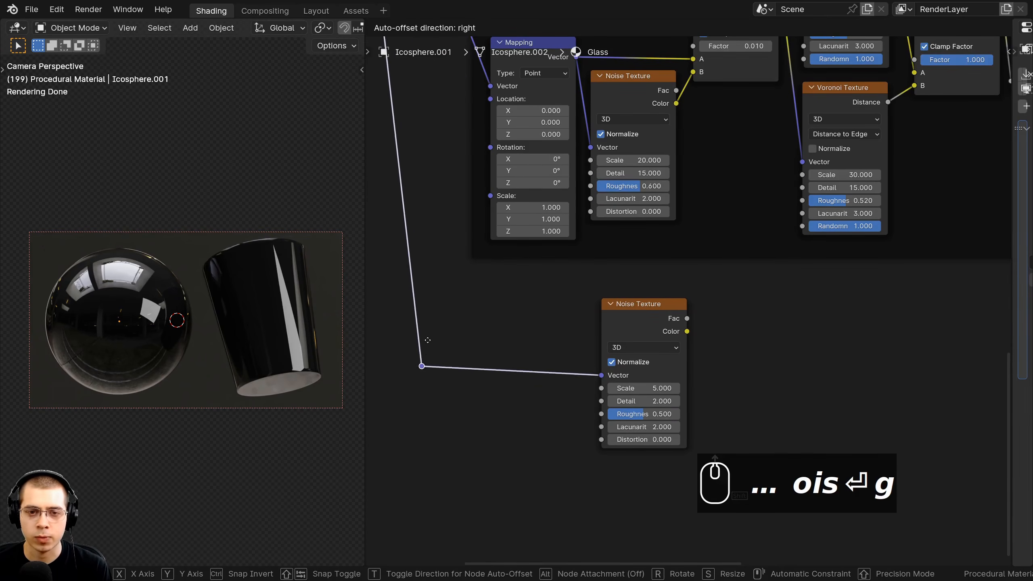
click(602, 366)
key(g)
click(630, 366)
scroll(561, 327, down, 3)
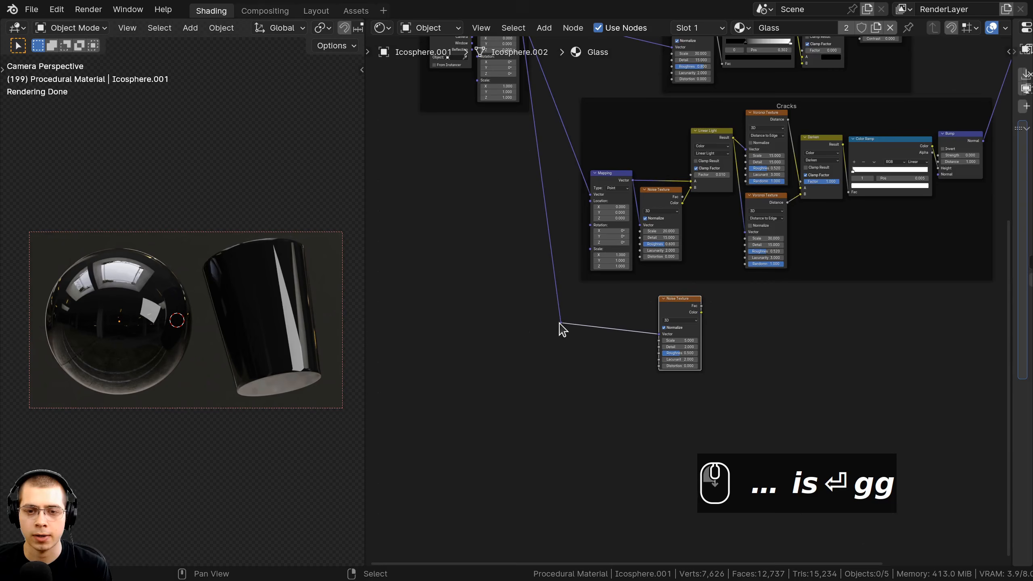
key(a)
Preview the new Noise Texture on the objects and set its Scale to 10.
scroll(400, 328, up, 2)
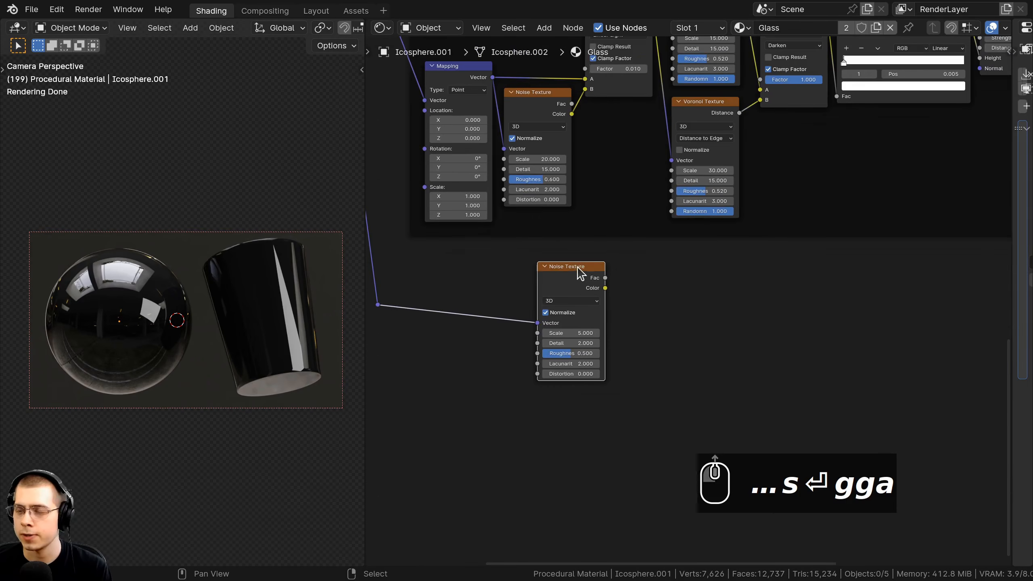
middle_drag(591, 370, 531, 293)
scroll(708, 181, up, 3)
ctrl+shift+click(731, 176)
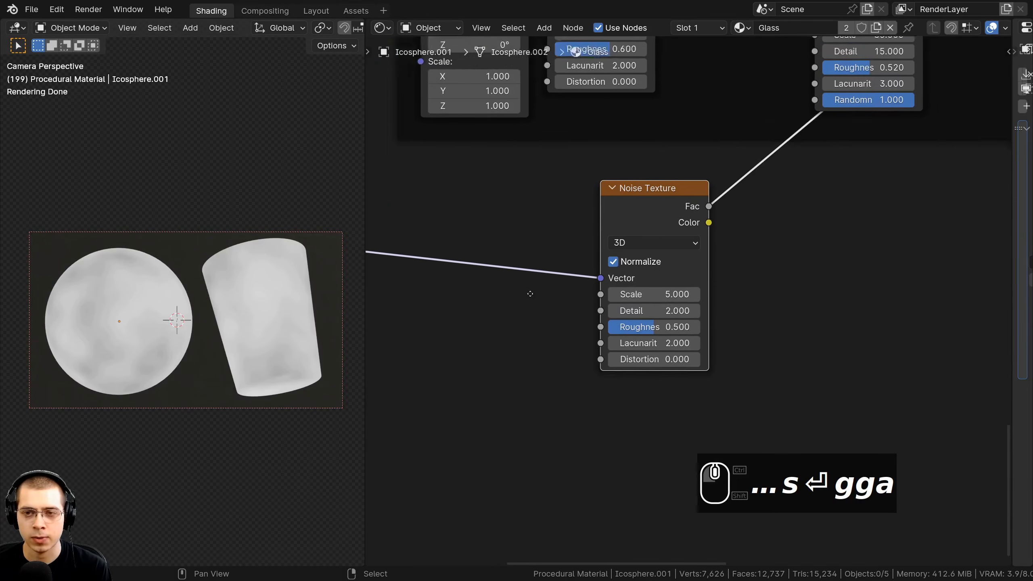
scroll(529, 306, up, 2)
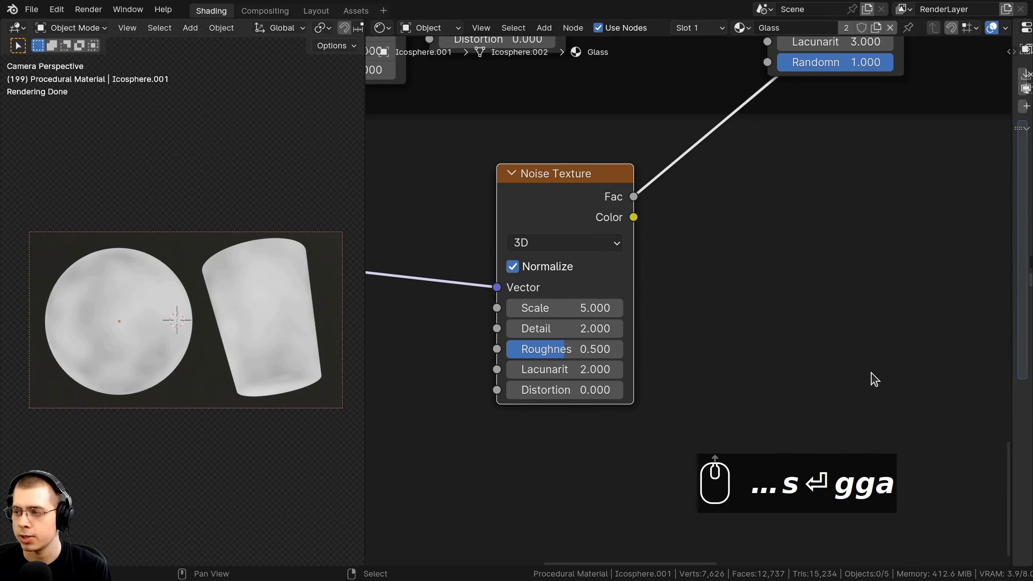
click(566, 308)
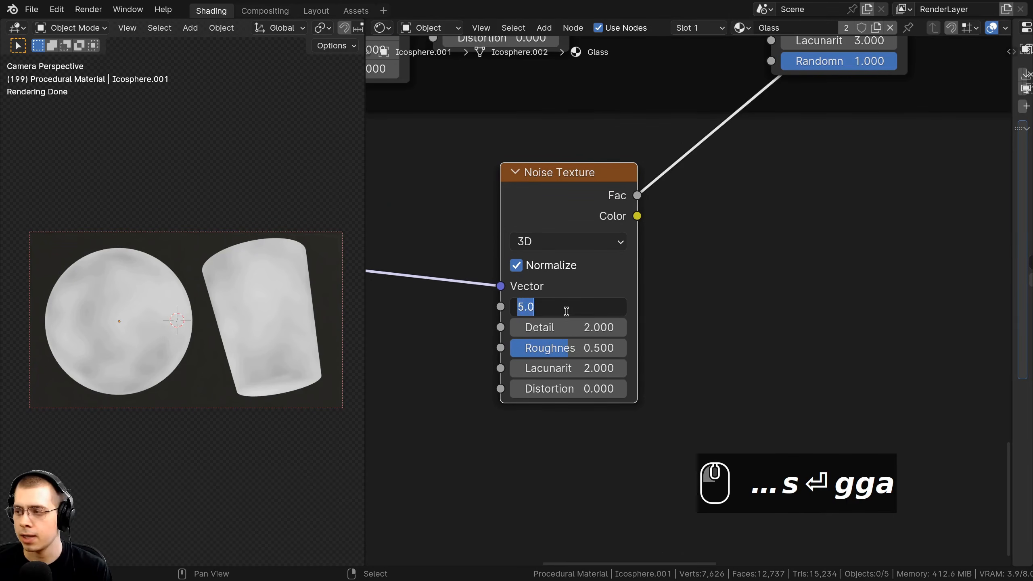
text(10)
key(Return)
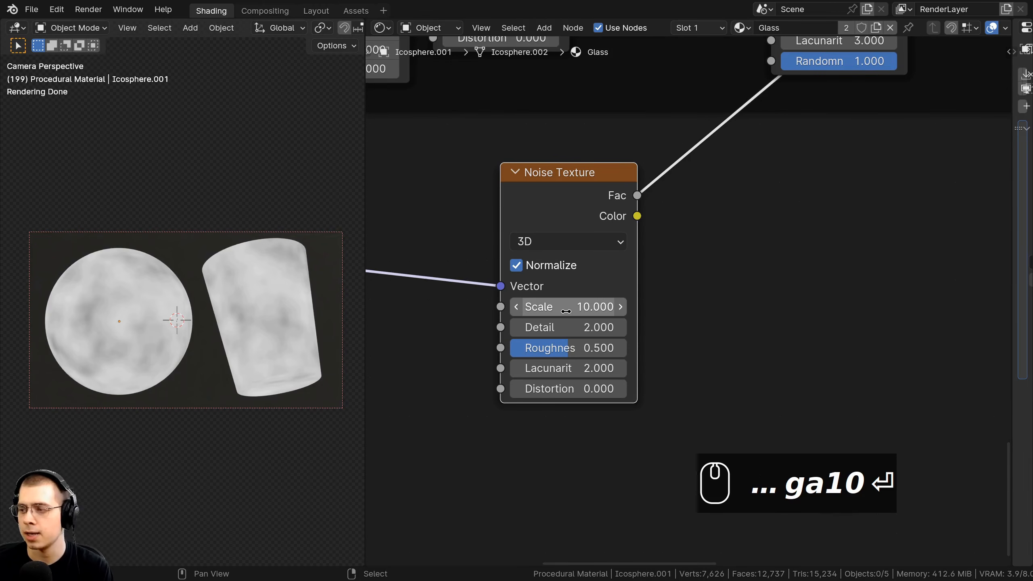
scroll(565, 301, down, 3)
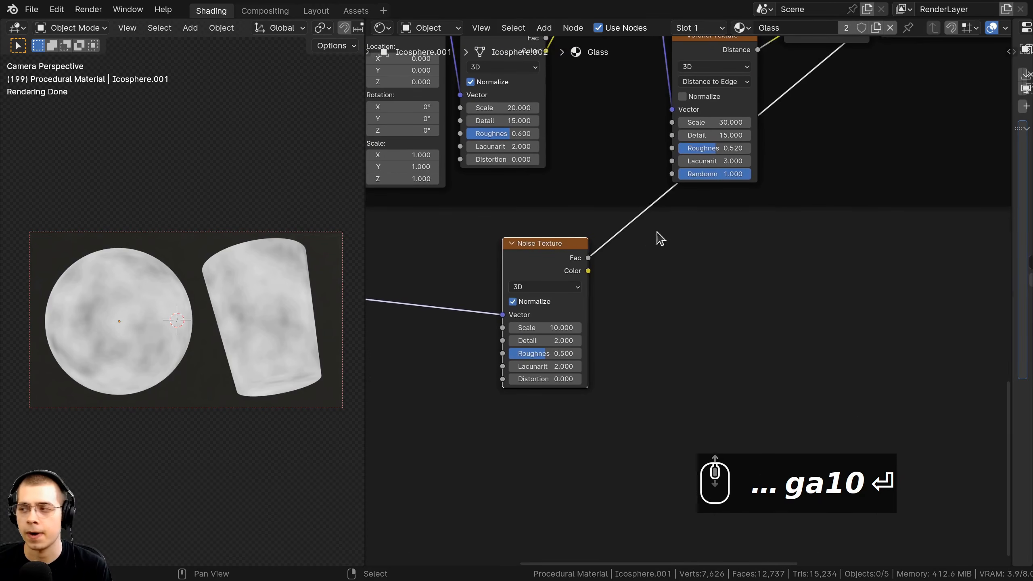
scroll(651, 273, down, 2)
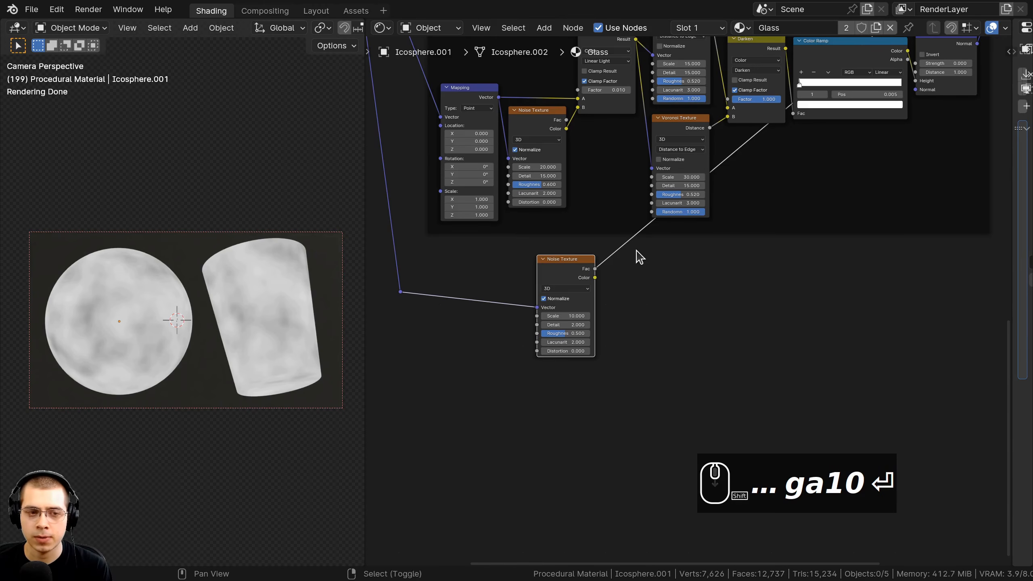
Insert a Bump node after the new Noise Texture and feed the noise's Fac output into the Bump's Height.
key(shift+a)
click(637, 251)
text(bum)
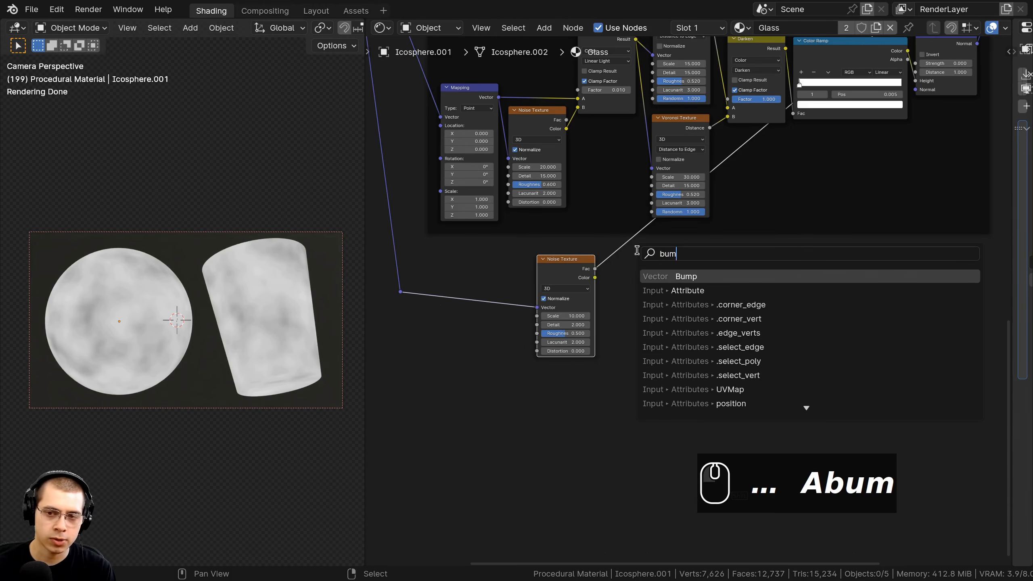
click(676, 276)
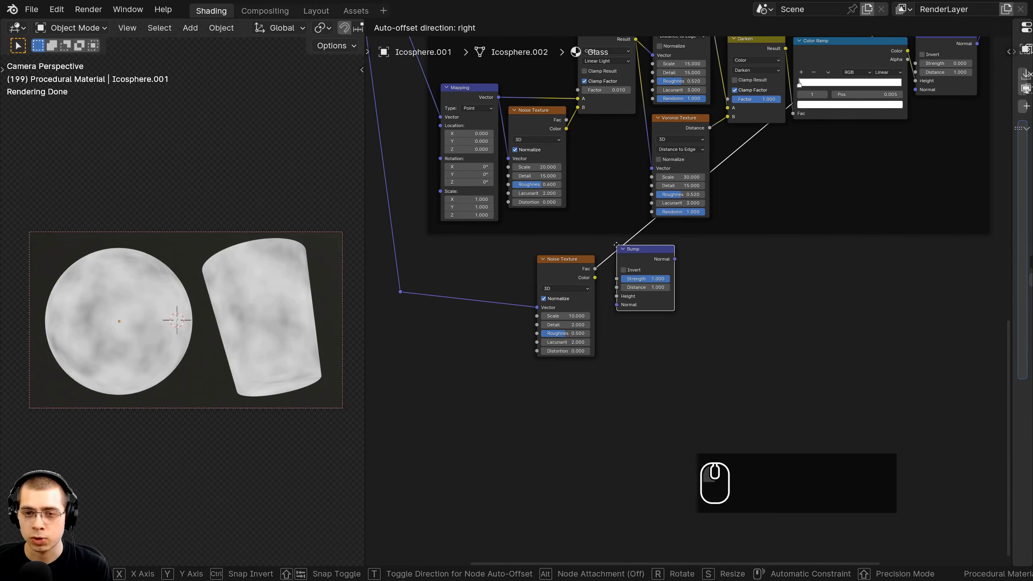
click(619, 262)
scroll(618, 262, up, 1)
scroll(619, 263, up, 2)
mouse_move(584, 306)
mouse_down()
mouse_move(574, 308)
mouse_move(584, 291)
mouse_up()
scroll(700, 270, down, 3)
middle_drag(700, 271, 505, 300)
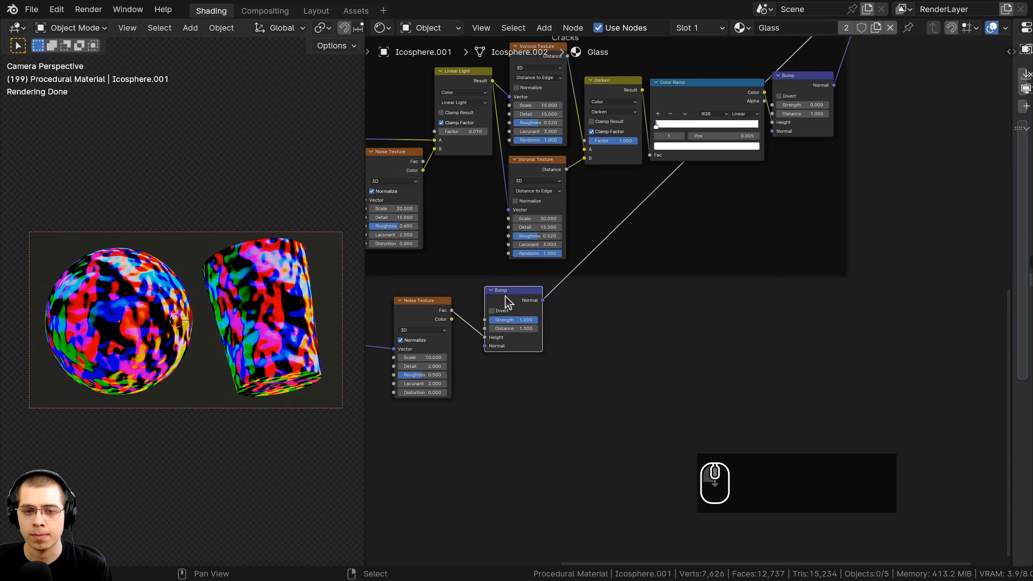
Move the new Bump node far to the right and space the Noise Texture away from the reroute point.
drag(505, 300, 784, 337)
scroll(785, 336, down, 4)
drag(490, 308, 505, 312)
middle_drag(392, 313, 468, 313)
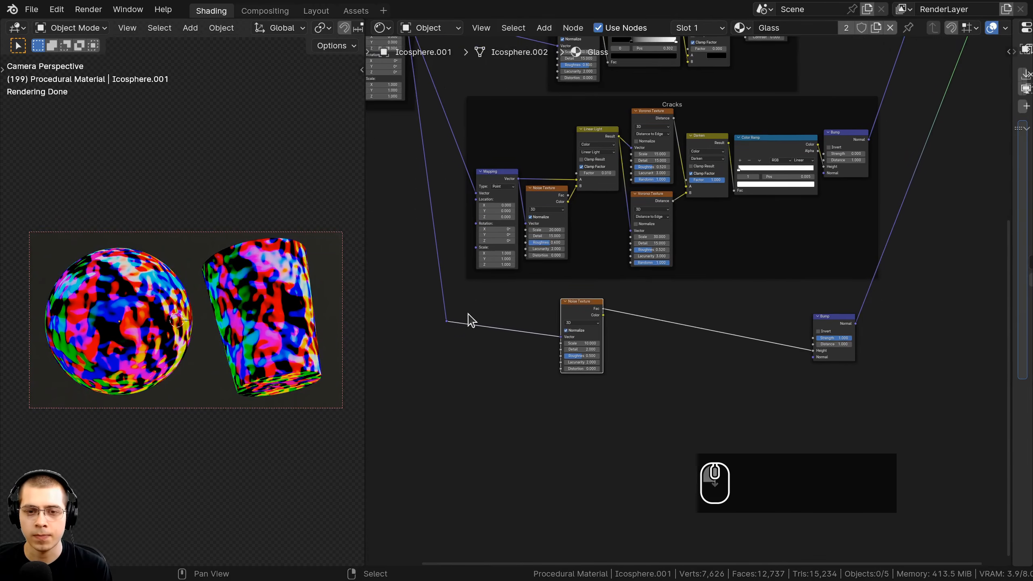
Group the reroute point, the new Noise Texture and its Bump node in a common frame.
drag(416, 303, 847, 390)
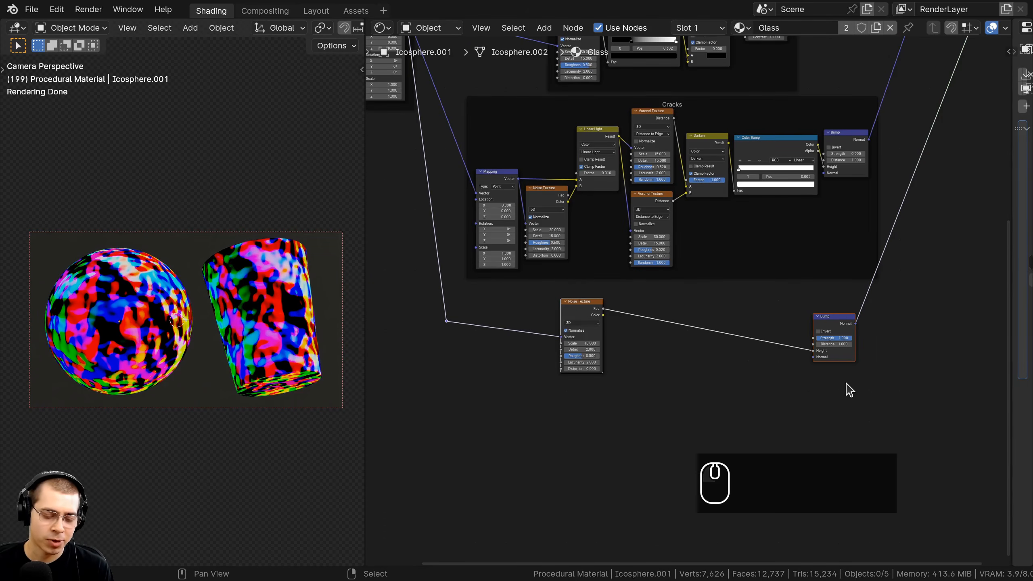
key(ctrl+j)
middle_drag(837, 339, 839, 341)
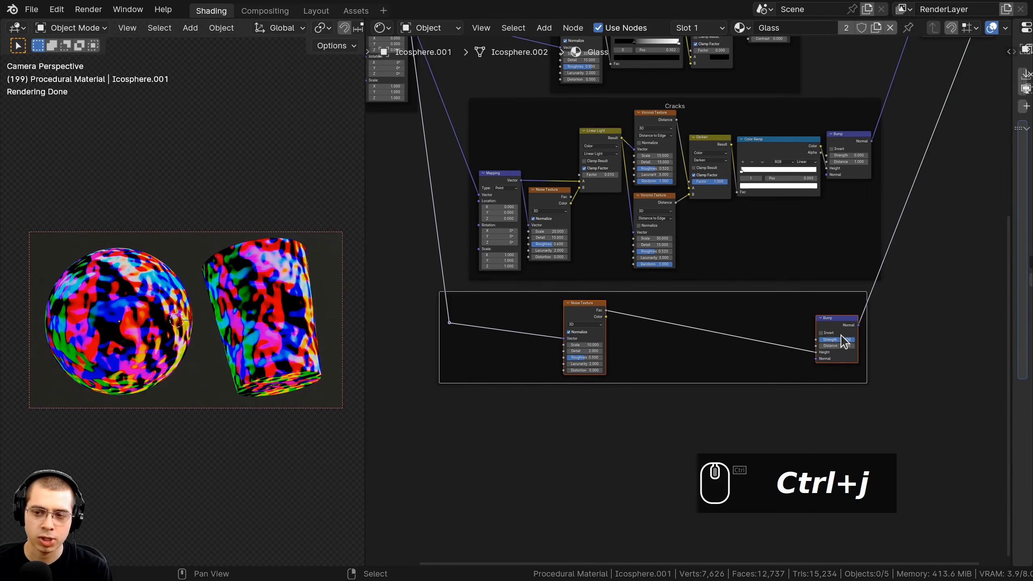
key(a)
Bring the Noise Texture and the Bump node closer together inside the new frame.
drag(839, 326, 823, 325)
key(a)
drag(576, 308, 612, 310)
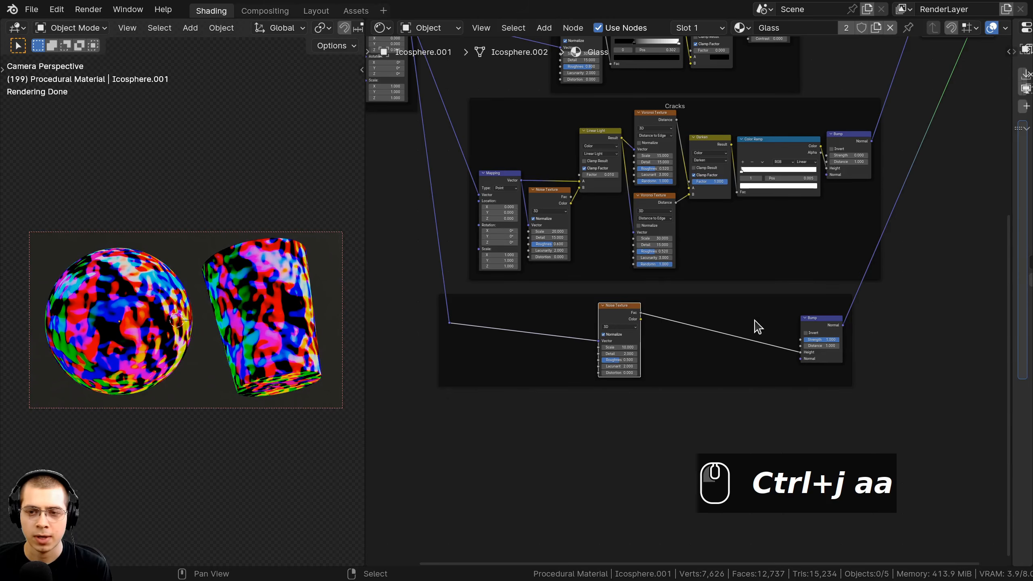
drag(814, 322, 724, 313)
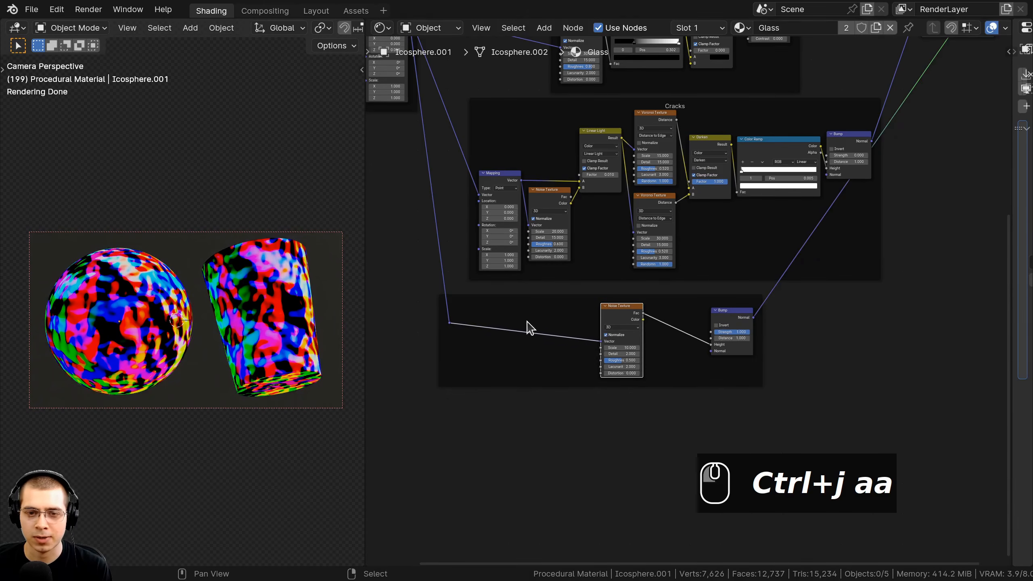
Move the reroute point closer to the Noise Texture and shift the new frame slightly left under the Cracks frame.
key(a)
key(g)
click(471, 325)
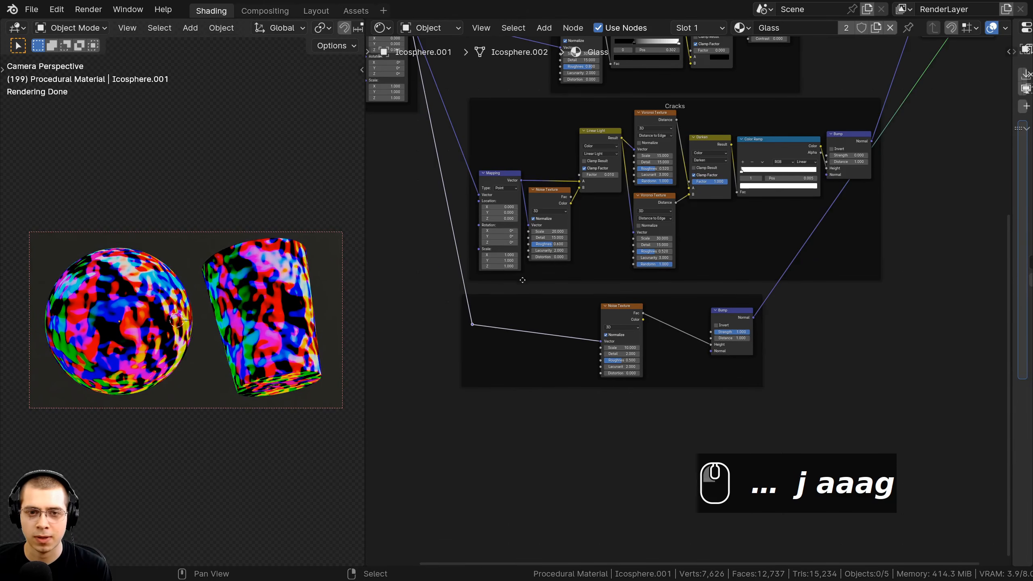
drag(551, 301, 533, 300)
key(a)
key(a)
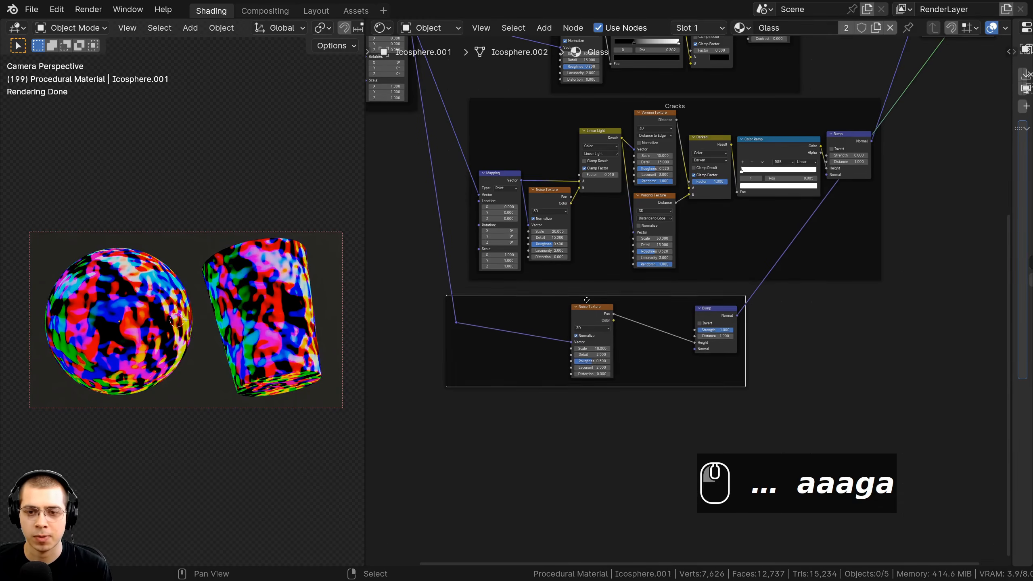
Label the frame around the new Noise Texture and Bump nodes "Warping" and deselect everything.
scroll(675, 348, up, 2)
click(650, 293)
scroll(650, 293, up, 2)
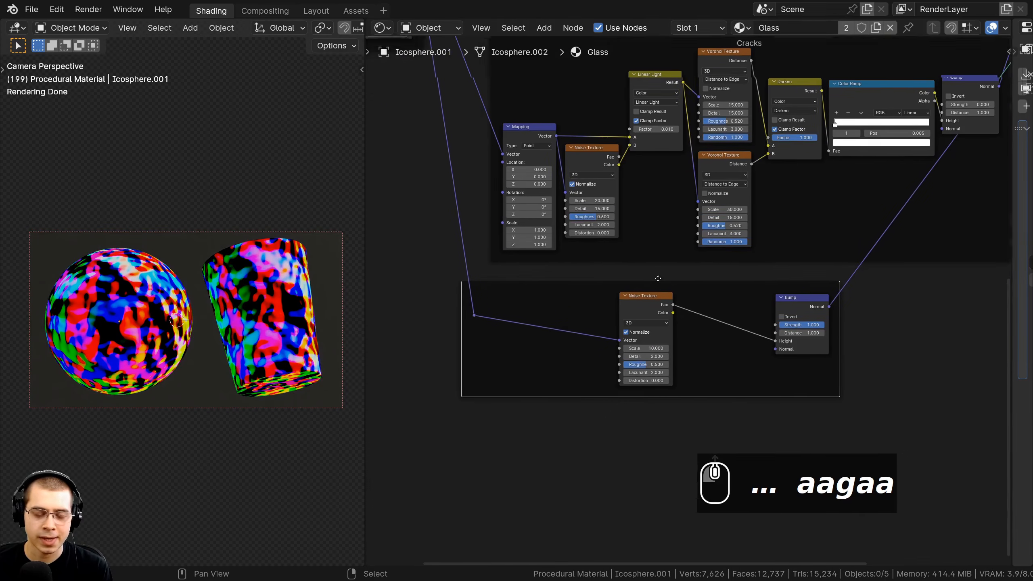
key(F2)
text(Warpin)
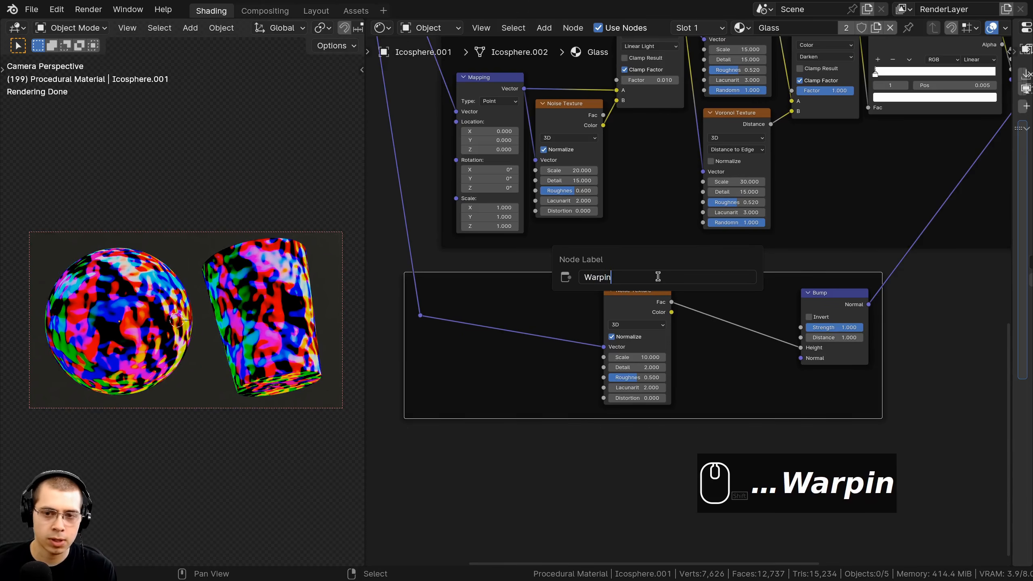
key(Return)
key(F2)
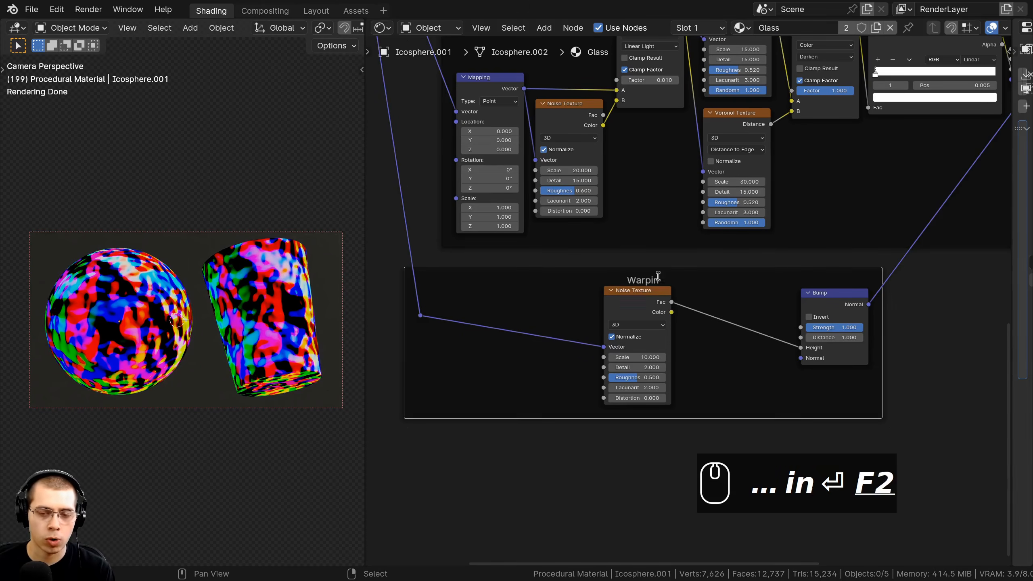
key(Right)
text(g)
key(Return)
key(a)
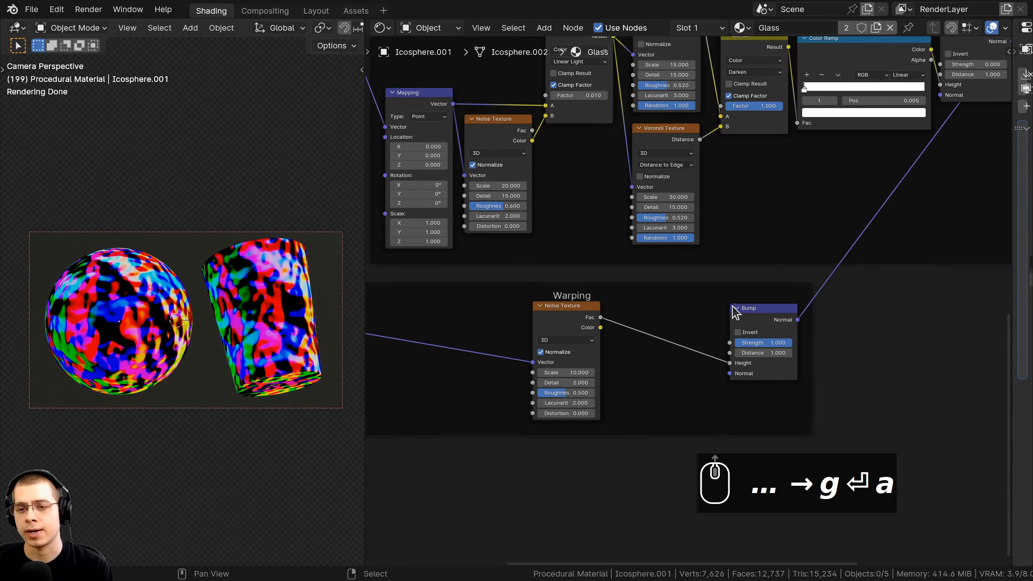
Connect the Warping Bump node's Normal output to the Normal input of the Cracks Bump node.
drag(764, 317, 746, 318)
middle_drag(768, 333, 678, 373)
drag(690, 361, 608, 314)
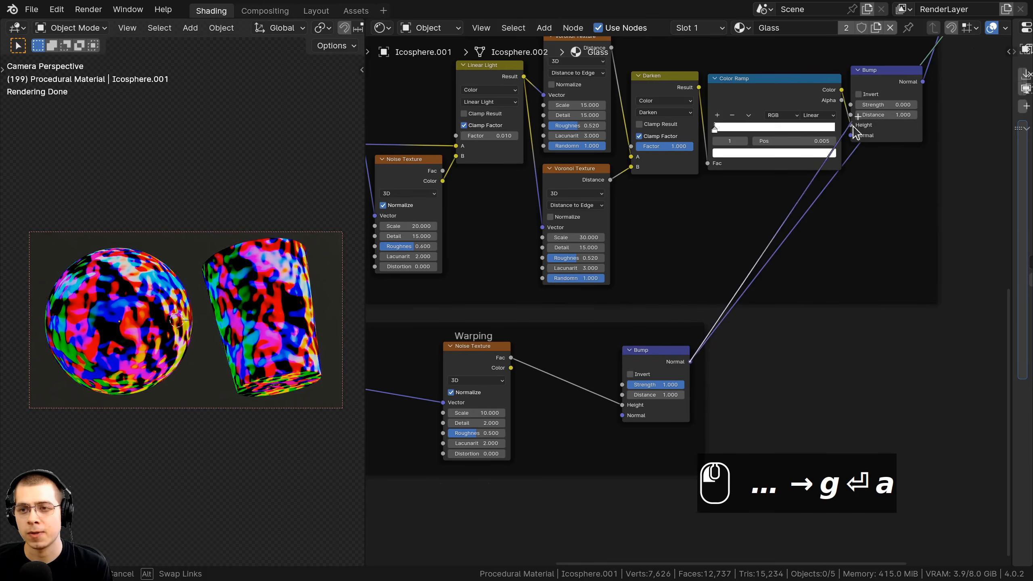
drag(856, 139, 856, 138)
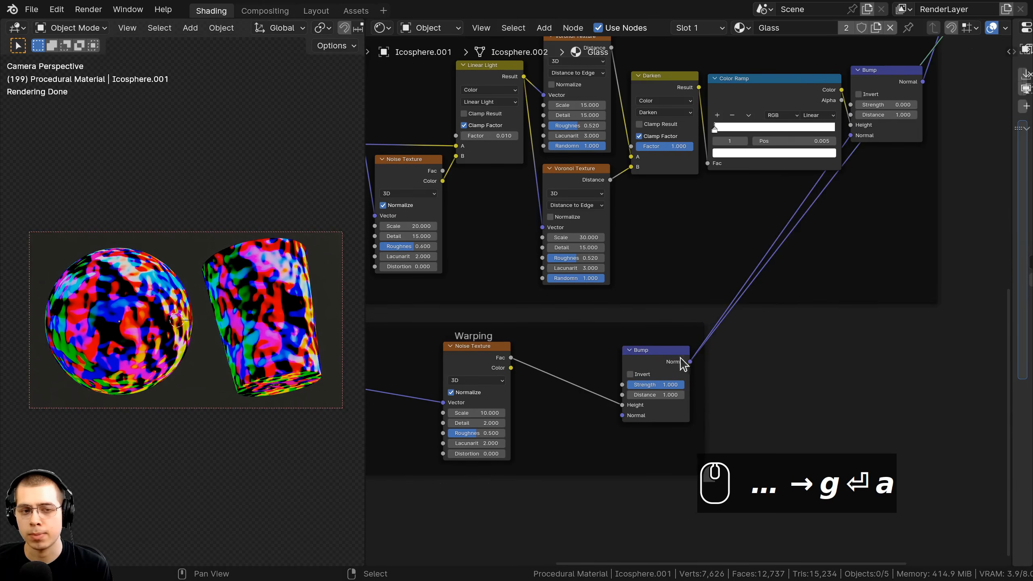
Preview the Principled BSDF on the objects and look closer at the cup.
middle_drag(767, 179, 504, 400)
middle_drag(719, 256, 661, 377)
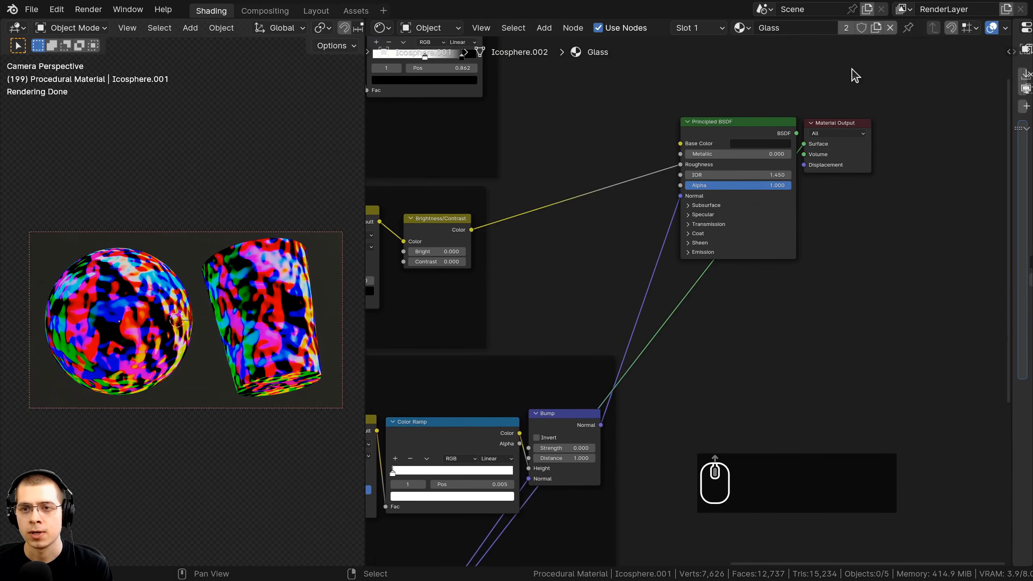
ctrl+shift+click(755, 122)
shift+middle_drag(180, 395, 117, 376)
scroll(116, 376, up, 2)
Set the Strength of the Bump node in the Warping frame to 0.000.
middle_drag(588, 287, 740, 119)
middle_drag(506, 447, 642, 237)
scroll(597, 326, up, 1)
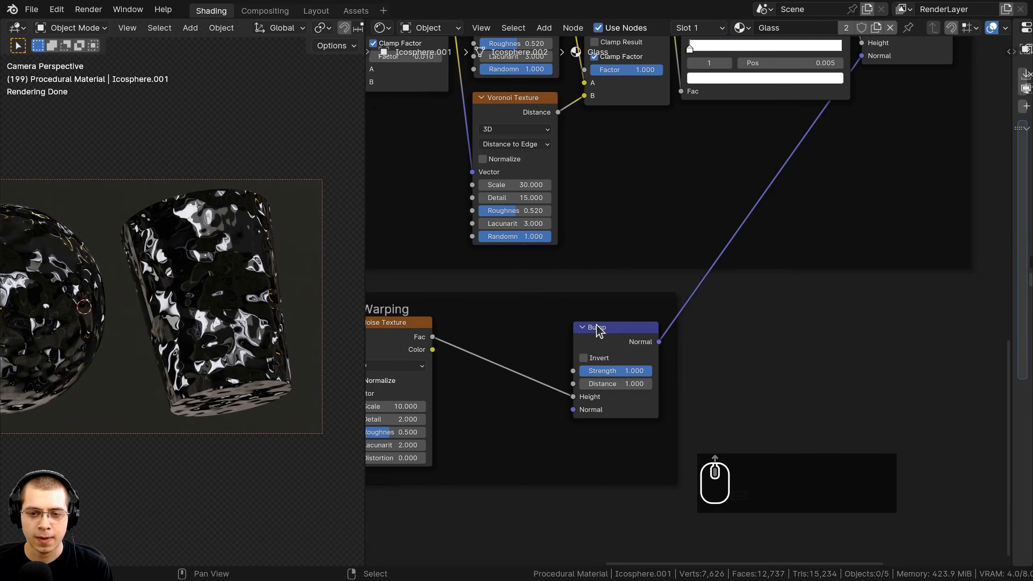
middle_drag(597, 327, 648, 253)
scroll(648, 262, up, 1)
middle_drag(402, 211, 597, 230)
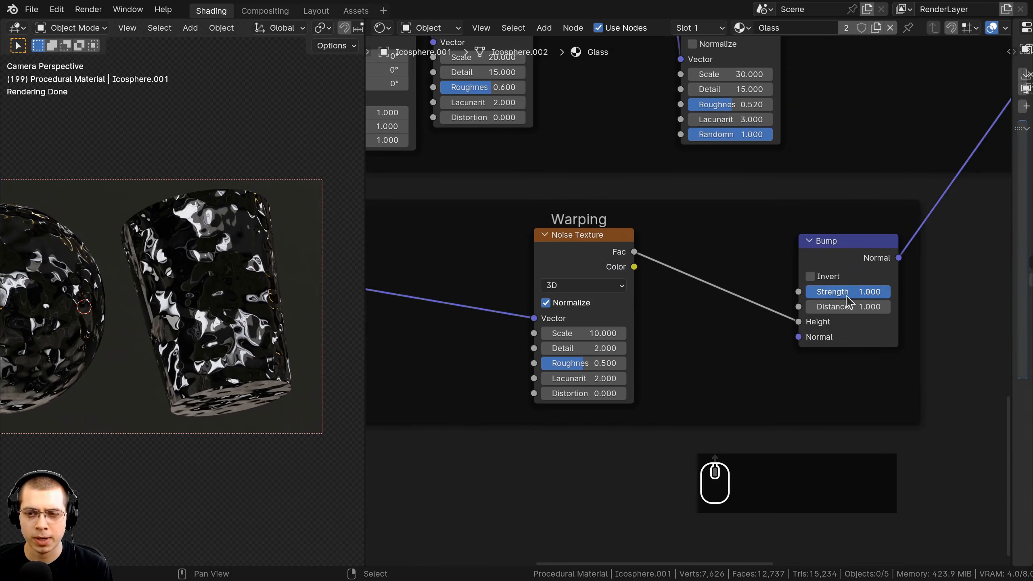
drag(862, 292, 824, 291)
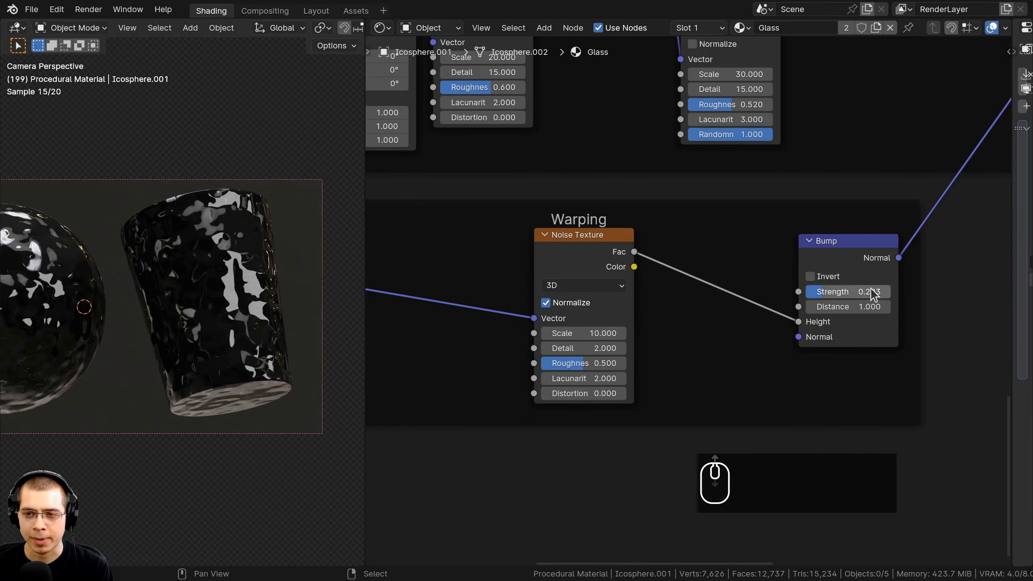
drag(823, 291, 806, 291)
key(Home)
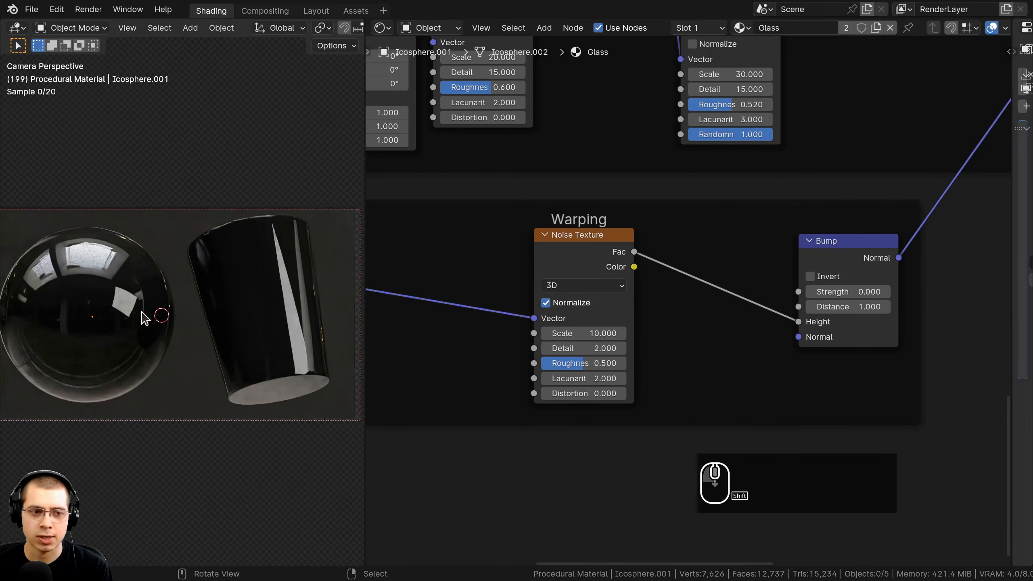
Set the Principled BSDF's Base Color to full white.
scroll(821, 270, down, 3)
middle_drag(850, 267, 924, 273)
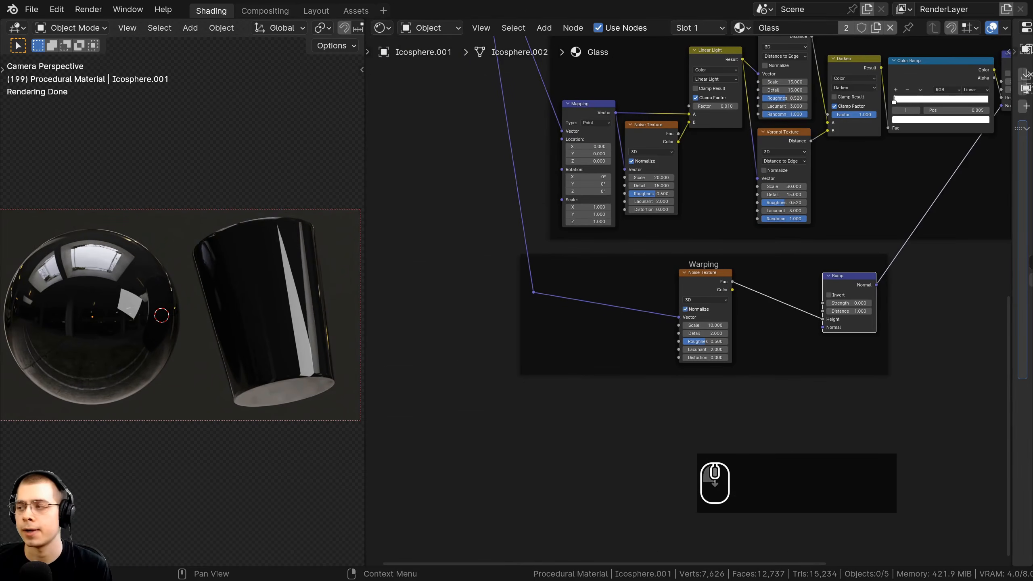
key(ctrl+b)
scroll(839, 164, down, 3)
middle_drag(840, 164, 572, 307)
middle_drag(622, 212, 433, 414)
scroll(501, 380, up, 11)
scroll(632, 216, up, 1)
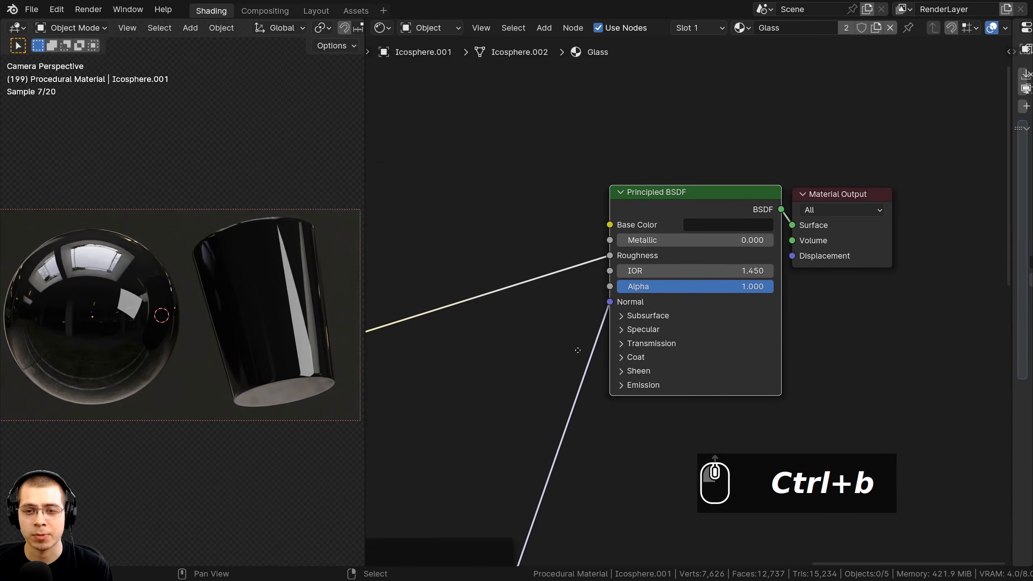
click(741, 222)
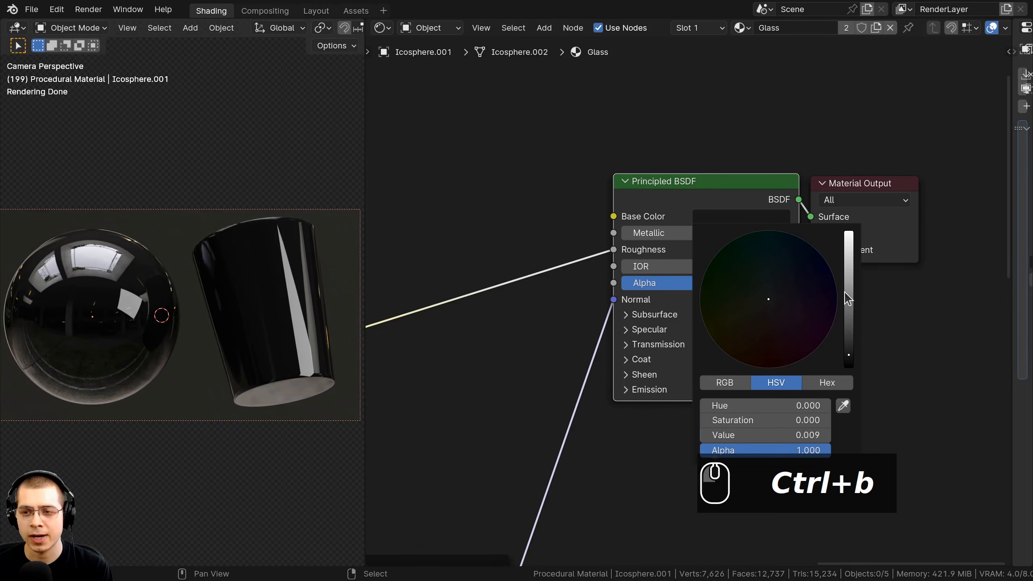
drag(847, 299, 849, 234)
scroll(611, 335, up, 1)
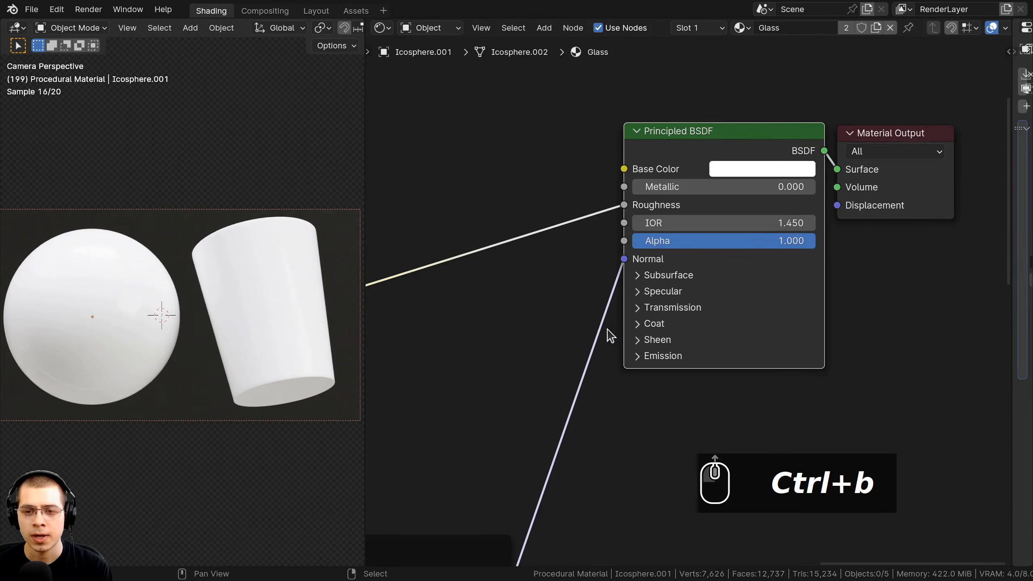
Set the Transmission Weight of the Principled BSDF to 1.
scroll(643, 285, down, 1)
click(647, 281)
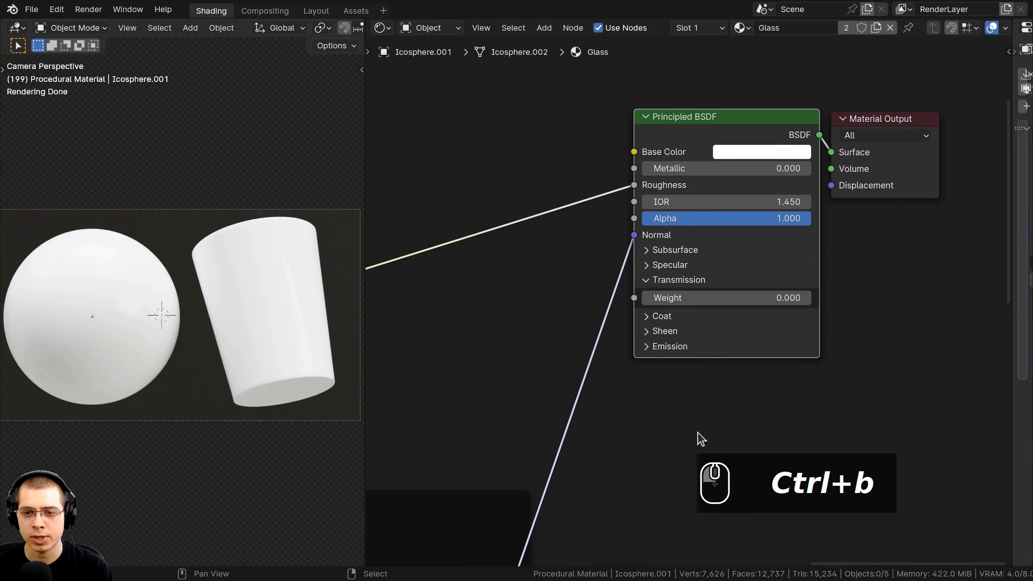
click(679, 298)
text(1)
key(Return)
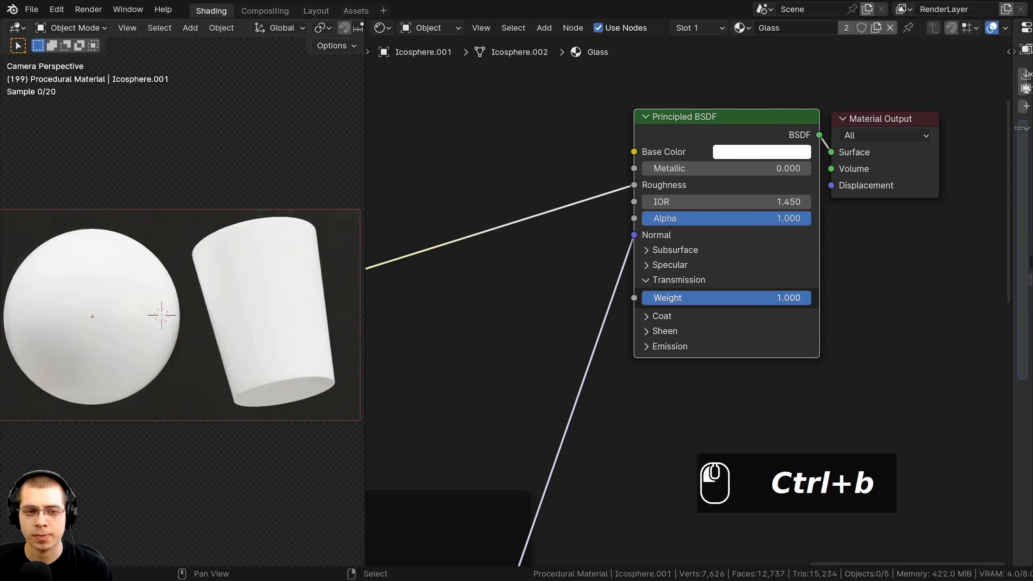
scroll(703, 128, down, 4)
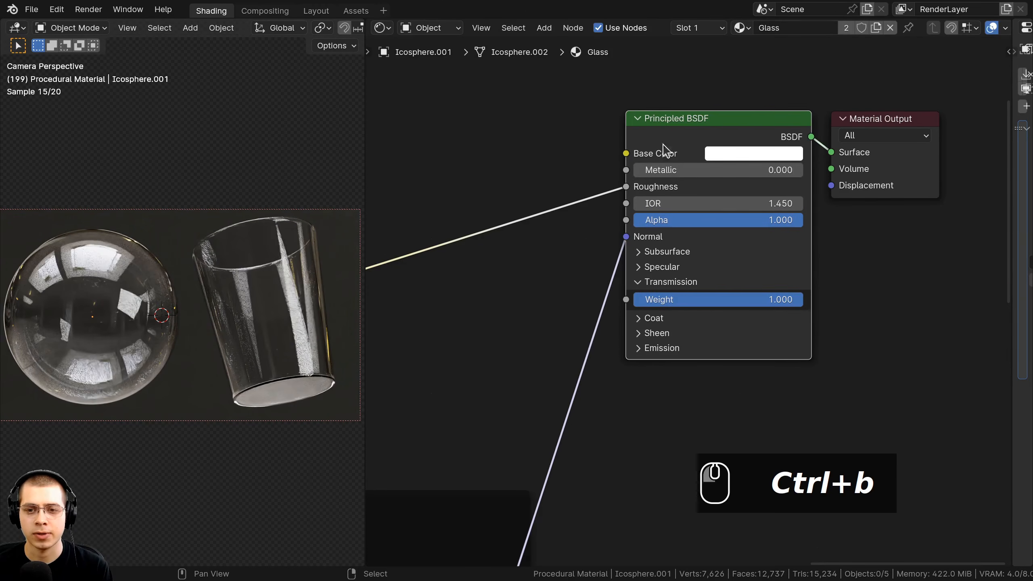
Insert a Mix Color node on the link between Brightness/Contrast and the Principled BSDF's Roughness input.
key(a)
scroll(637, 244, down, 2)
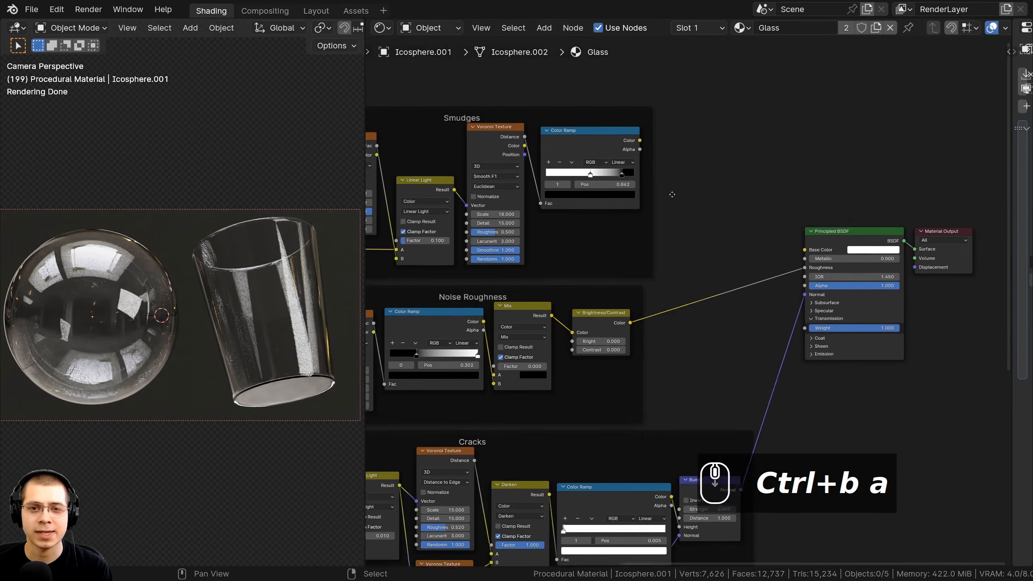
scroll(732, 290, up, 2)
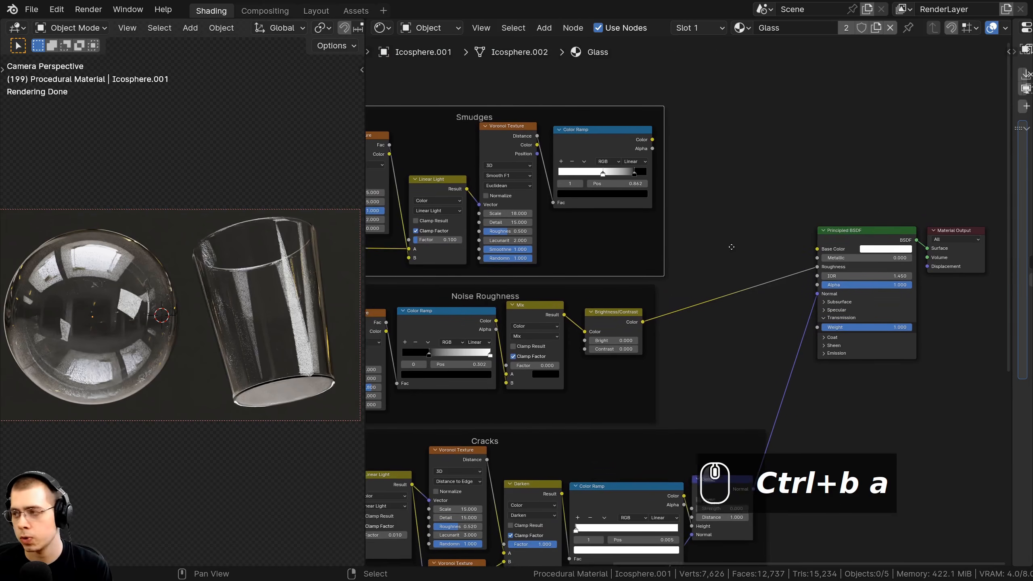
key(shift+a)
click(699, 197)
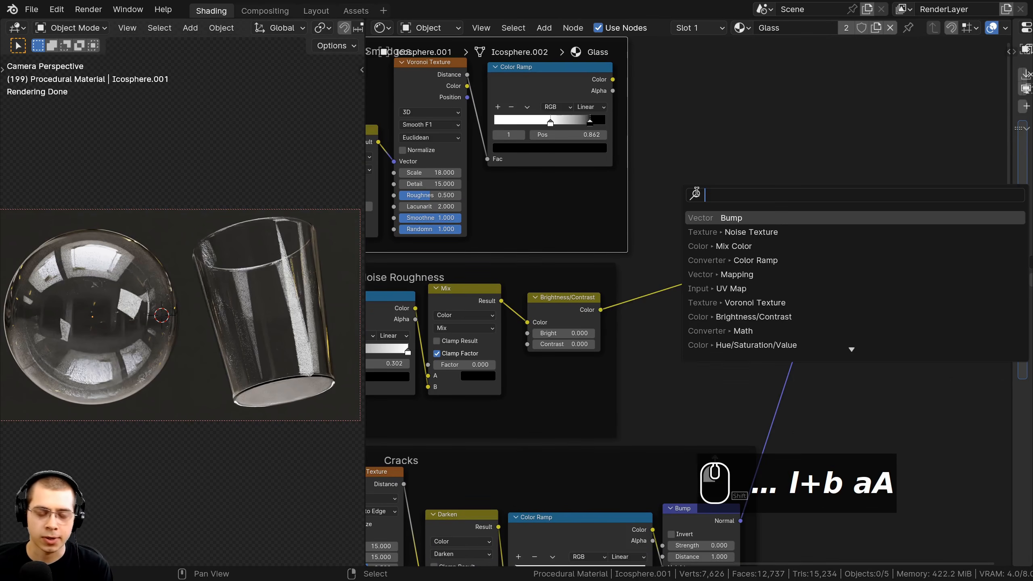
text(mix c)
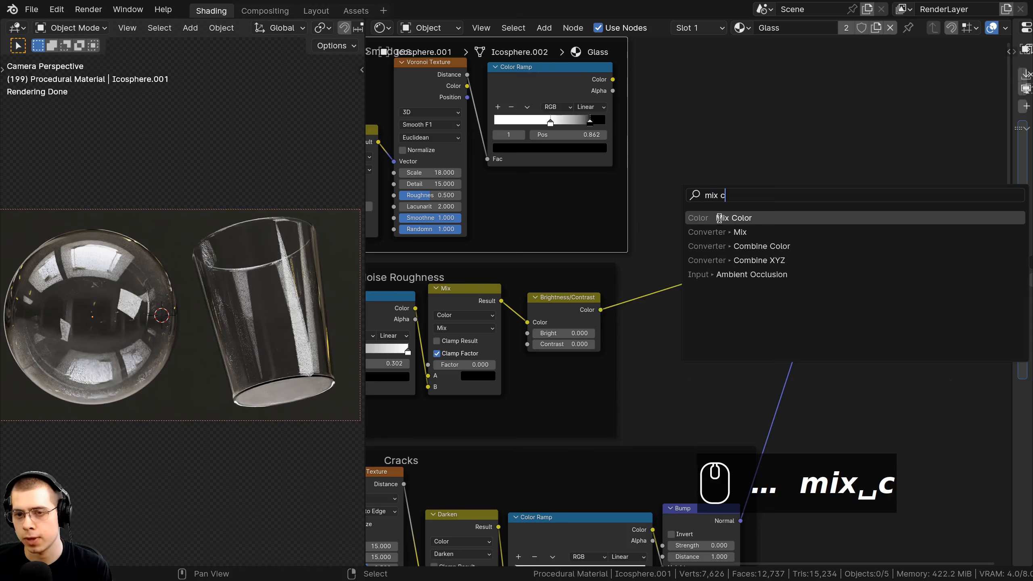
key(Return)
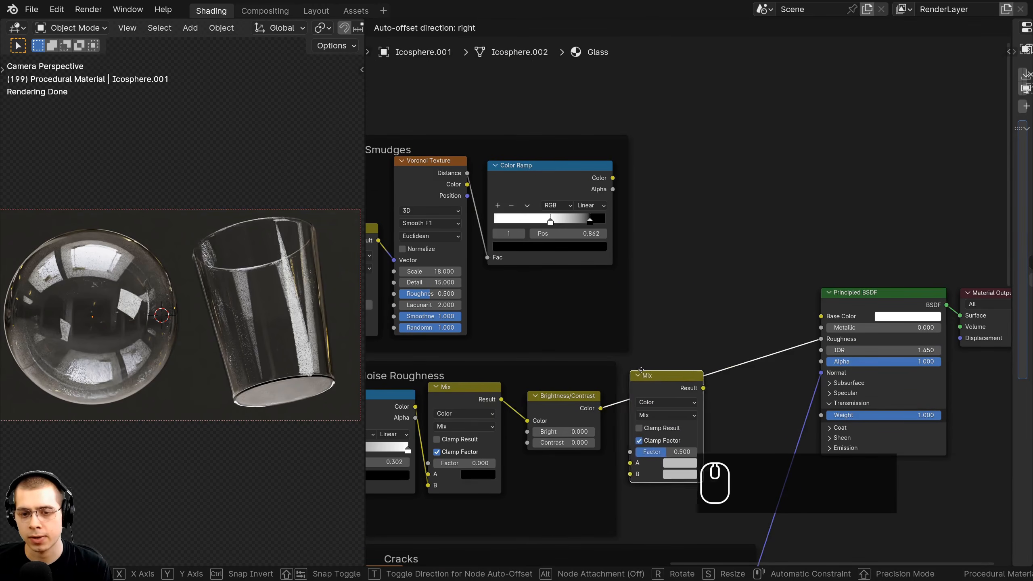
click(681, 287)
click(681, 287)
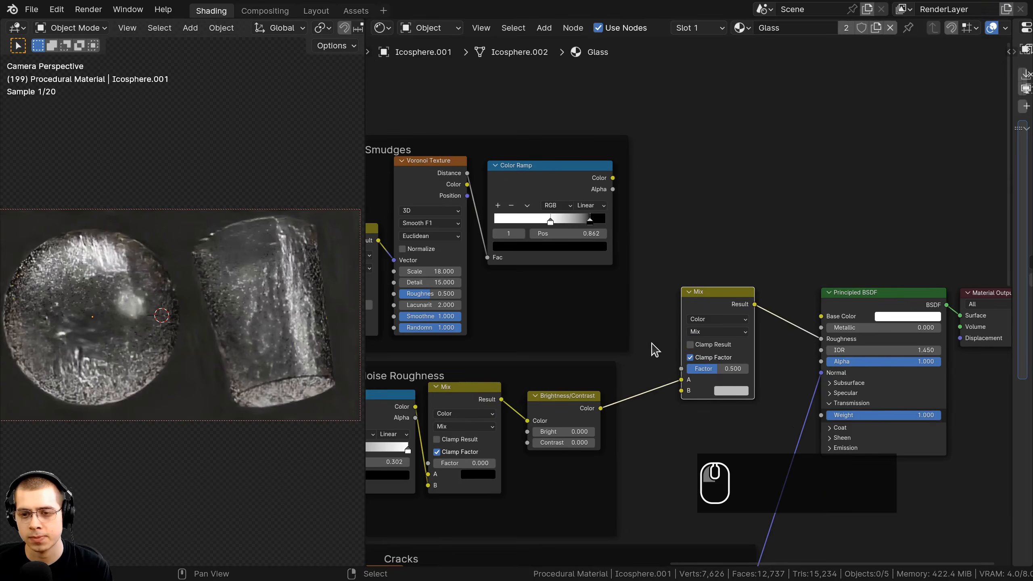
Connect the Color output of the Smudges Color Ramp to the B input of the new Mix node.
middle_drag(650, 349, 789, 334)
middle_drag(687, 157, 611, 154)
scroll(610, 153, up, 1)
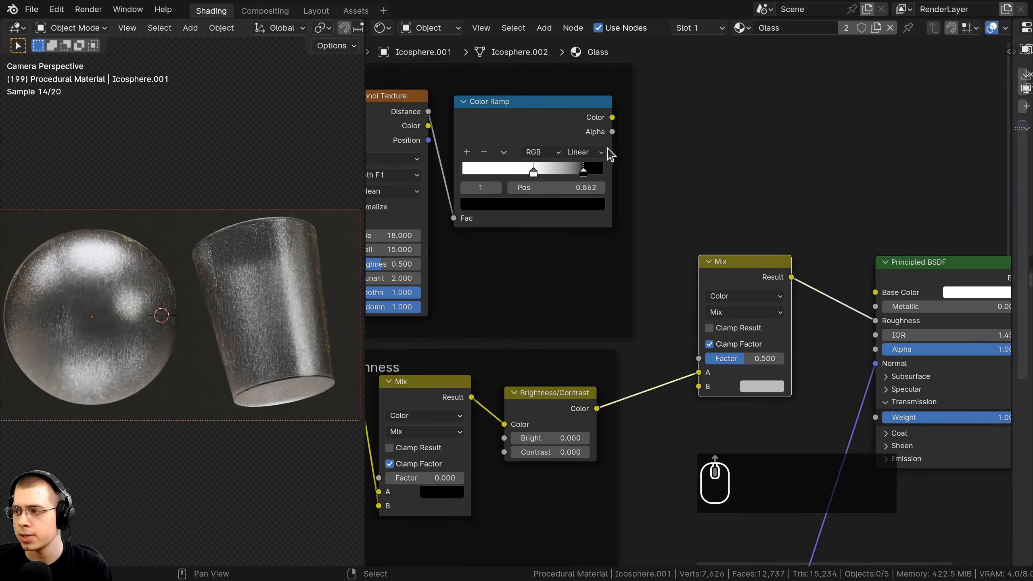
drag(612, 118, 618, 403)
drag(690, 388, 695, 389)
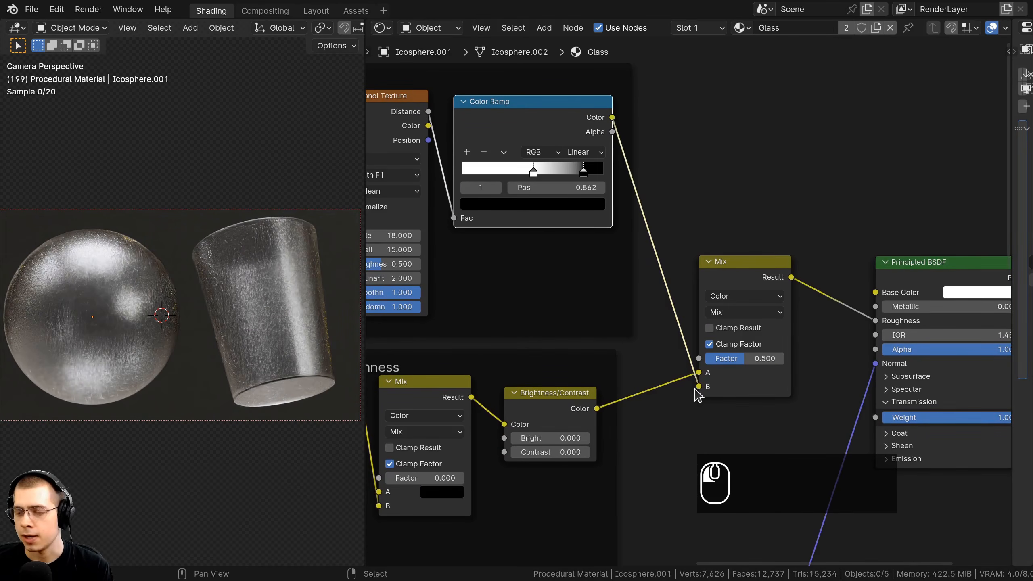
click(564, 415)
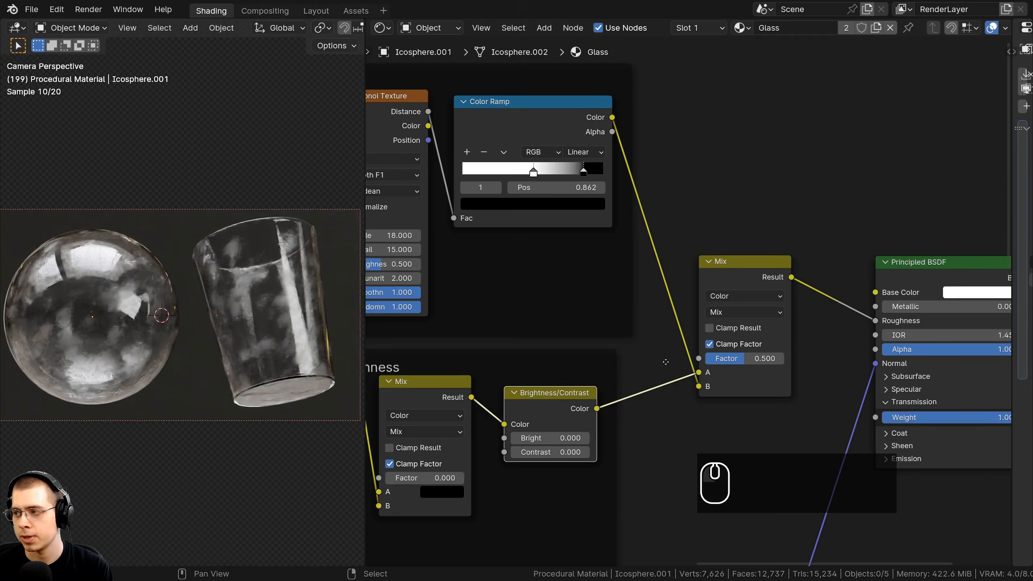
Change the blending mode of the new Mix node to Add.
scroll(666, 361, up, 2)
click(715, 272)
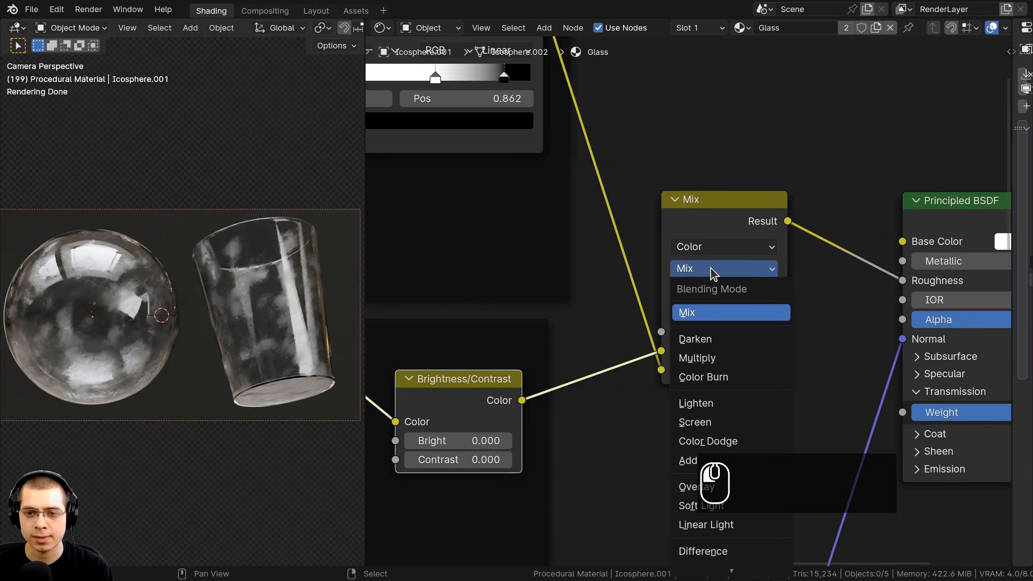
click(718, 459)
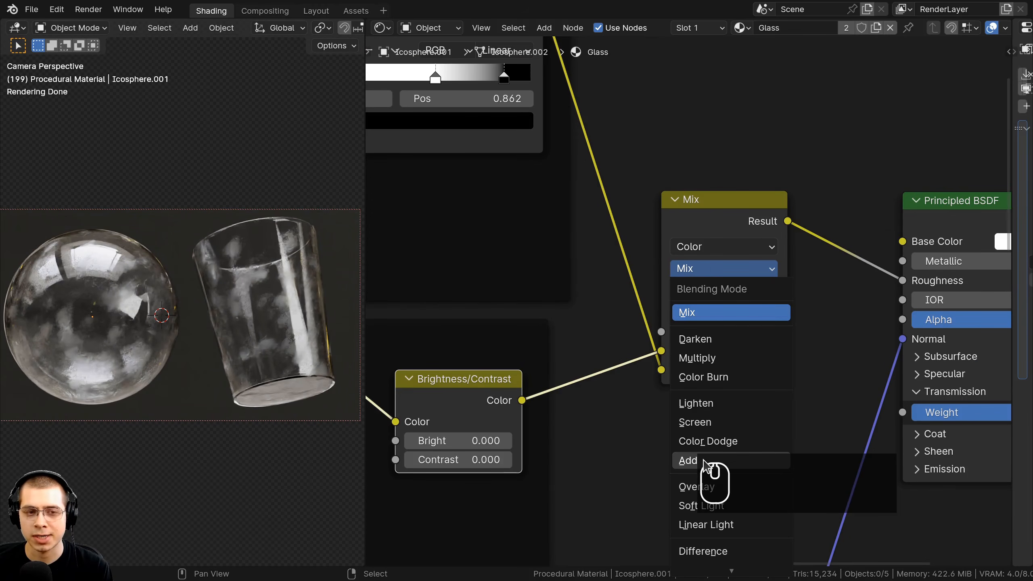
middle_drag(726, 348, 720, 292)
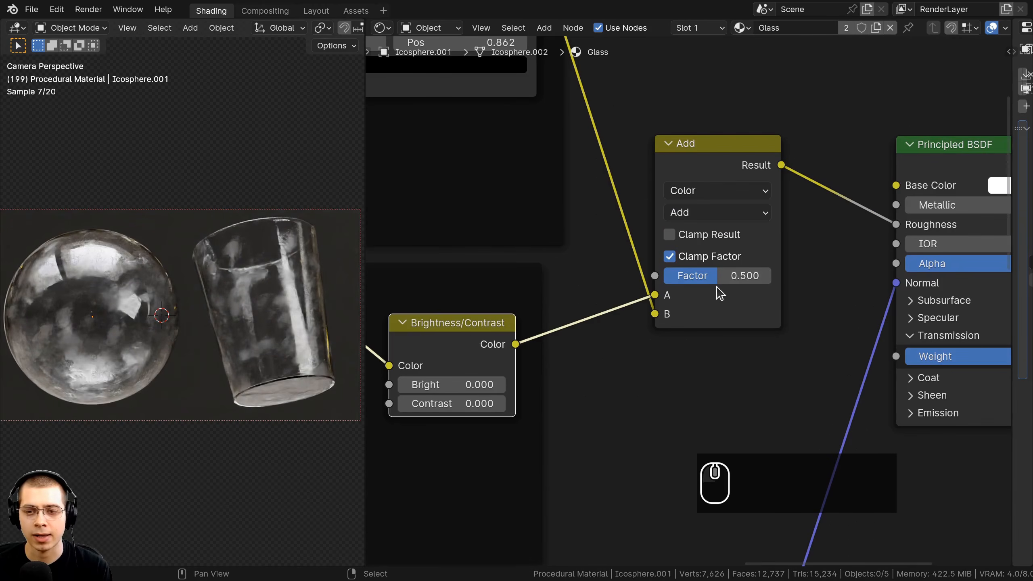
Set the Add node's Factor to 1.000 and preview its combined roughness result on the objects.
drag(716, 276, 753, 276)
scroll(646, 294, down, 1)
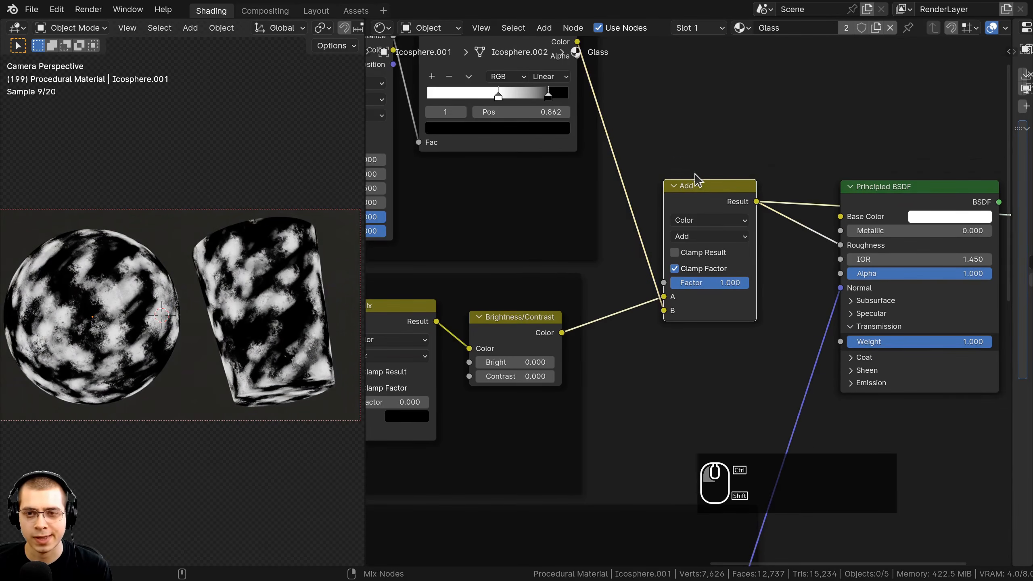
scroll(716, 275, up, 1)
drag(715, 275, 771, 275)
scroll(662, 274, down, 2)
Set the Factor of the Mix node in the Noise Roughness frame to 0.733.
middle_drag(662, 274, 799, 429)
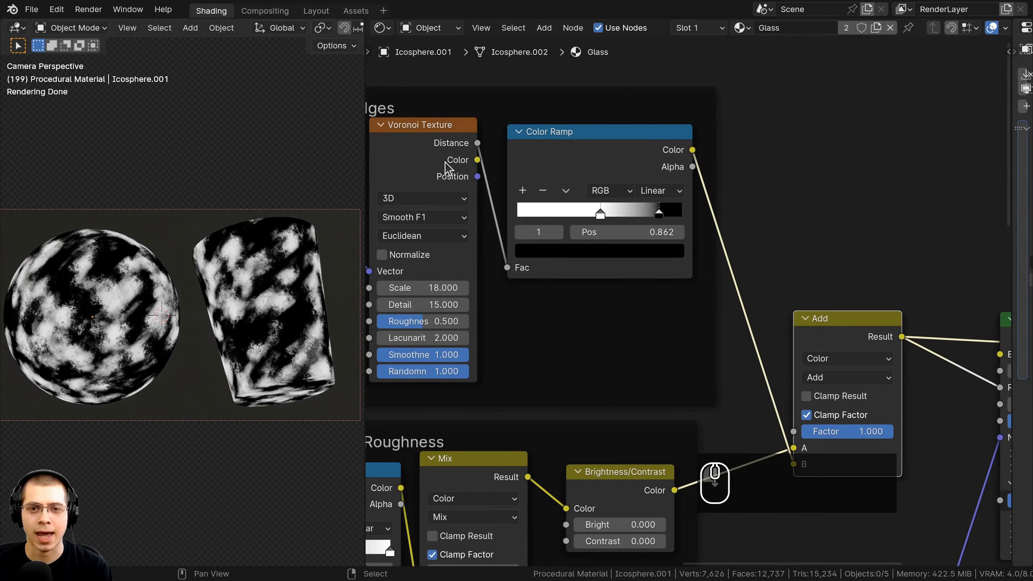
scroll(450, 121, down, 4)
click(482, 145)
middle_drag(630, 239, 667, 110)
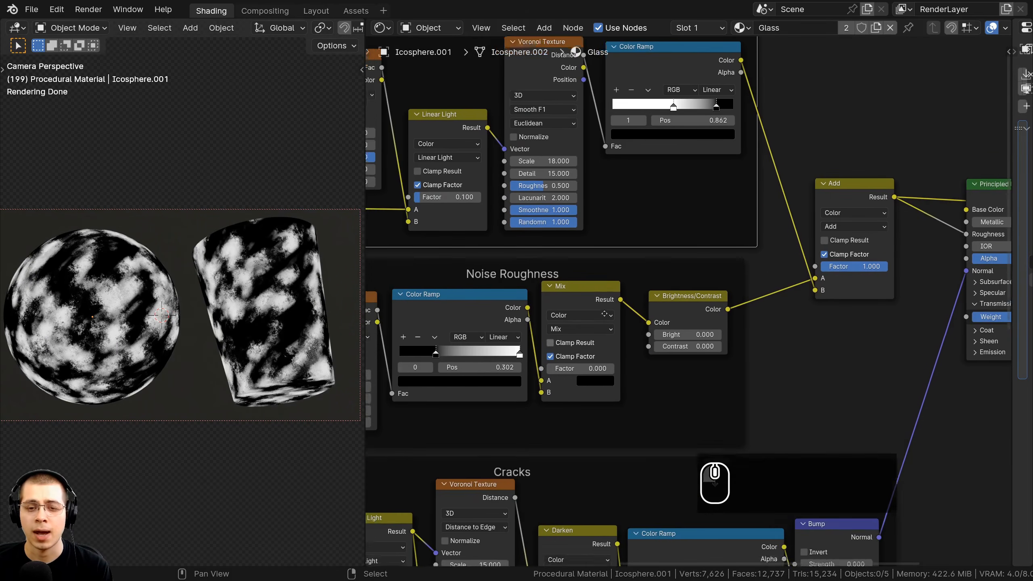
scroll(574, 301, up, 3)
middle_drag(573, 301, 610, 247)
drag(595, 343, 626, 336)
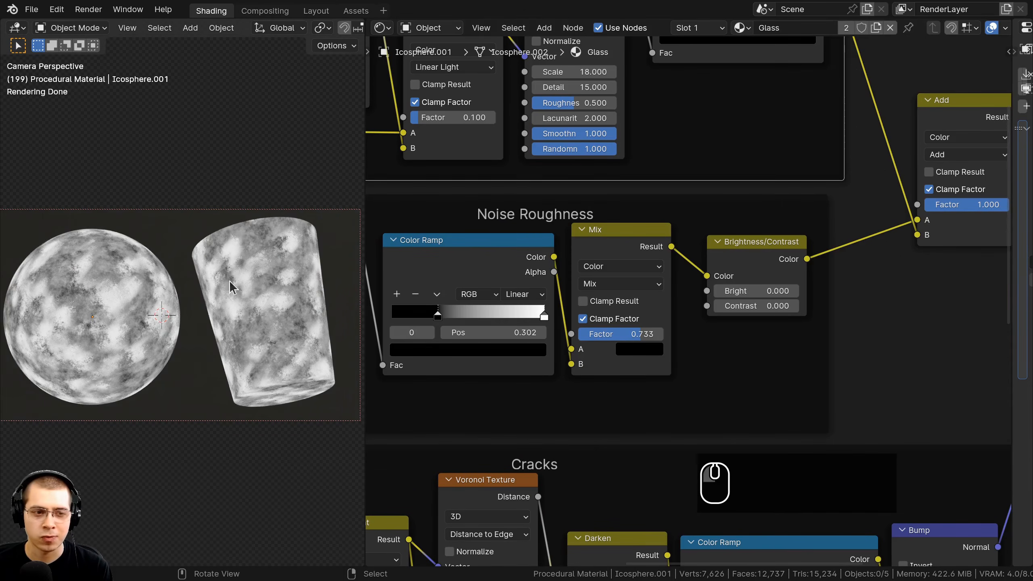
scroll(717, 242, up, 1)
middle_drag(991, 191, 598, 264)
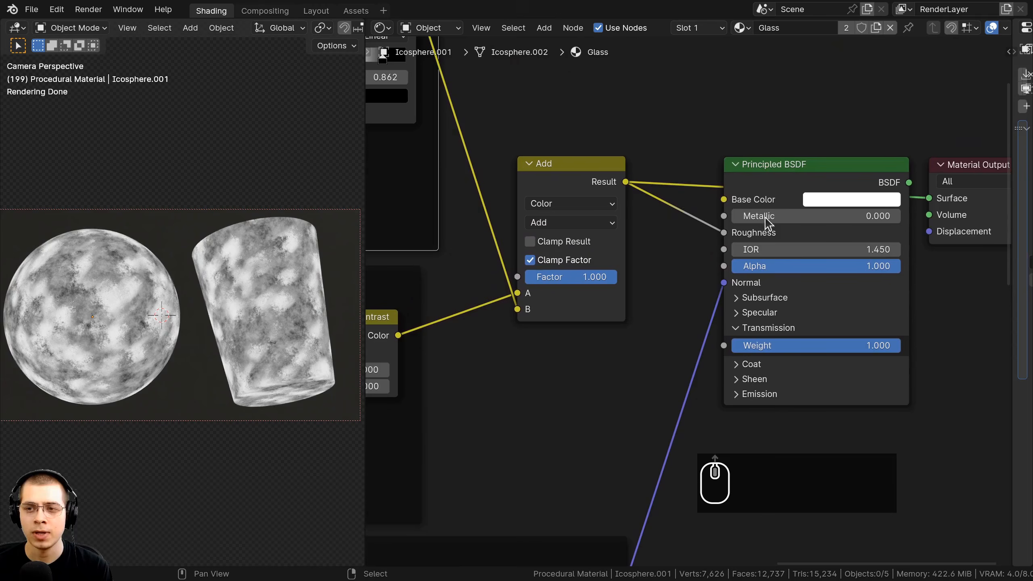
Preview the Principled BSDF on the objects and set the Factor of the Mix node in the Noise Roughness frame to 0.000.
ctrl+shift+click(767, 173)
middle_drag(546, 325, 833, 315)
middle_drag(444, 346, 560, 328)
drag(590, 393, 525, 394)
Set the Factor of the Add node feeding the Principled BSDF's Roughness to 0.000.
middle_drag(983, 231, 741, 291)
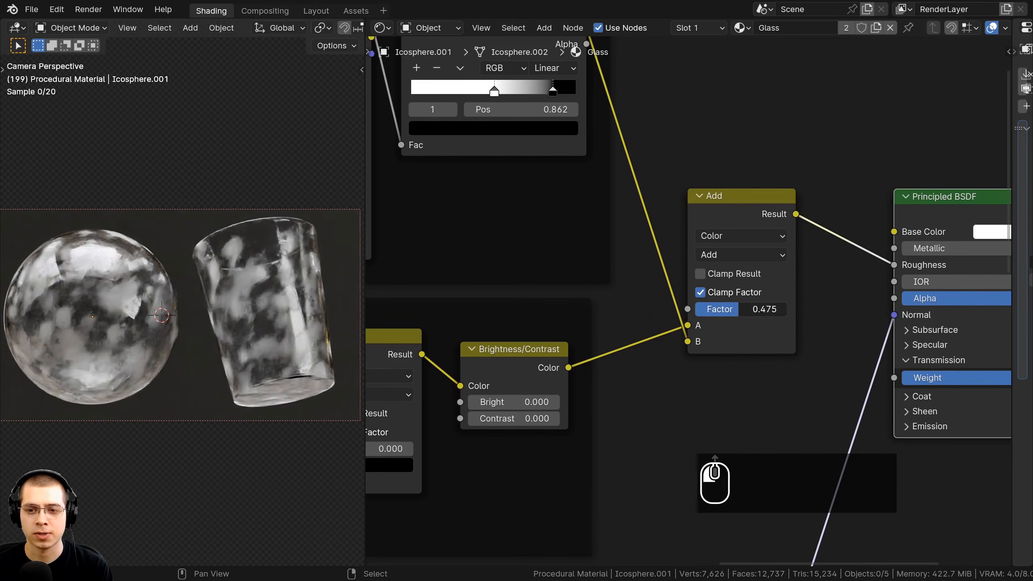
drag(765, 309, 717, 308)
scroll(773, 226, down, 3)
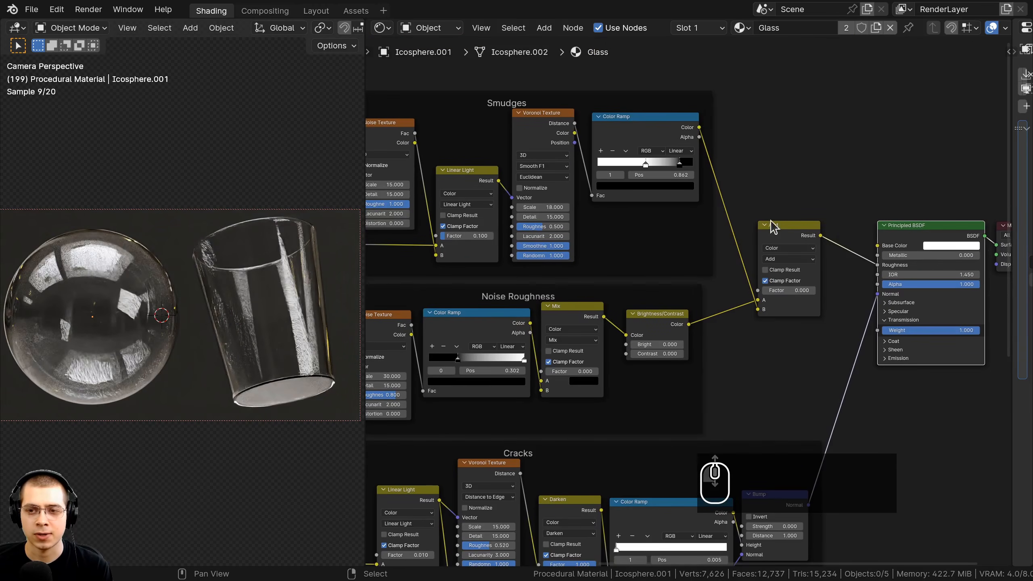
Combine all nodes except the Material Output into a node group.
key(a)
key(a)
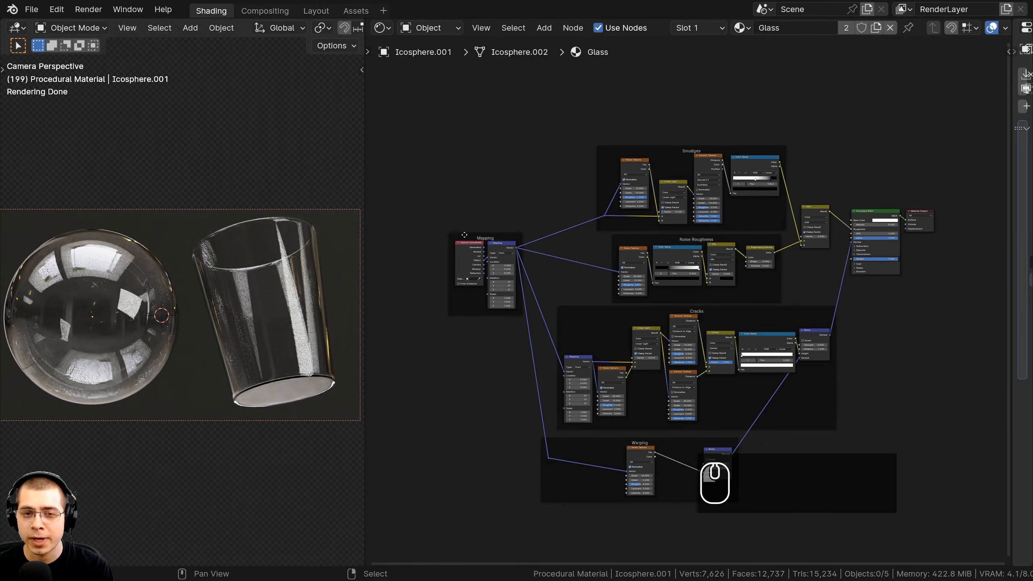
drag(427, 104, 866, 506)
key(g)
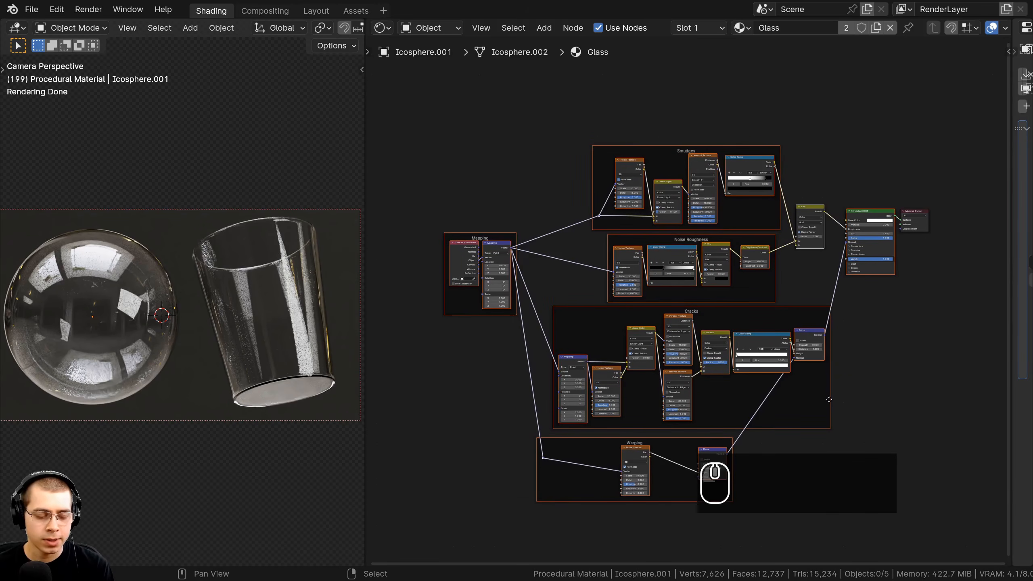
key(ctrl+g)
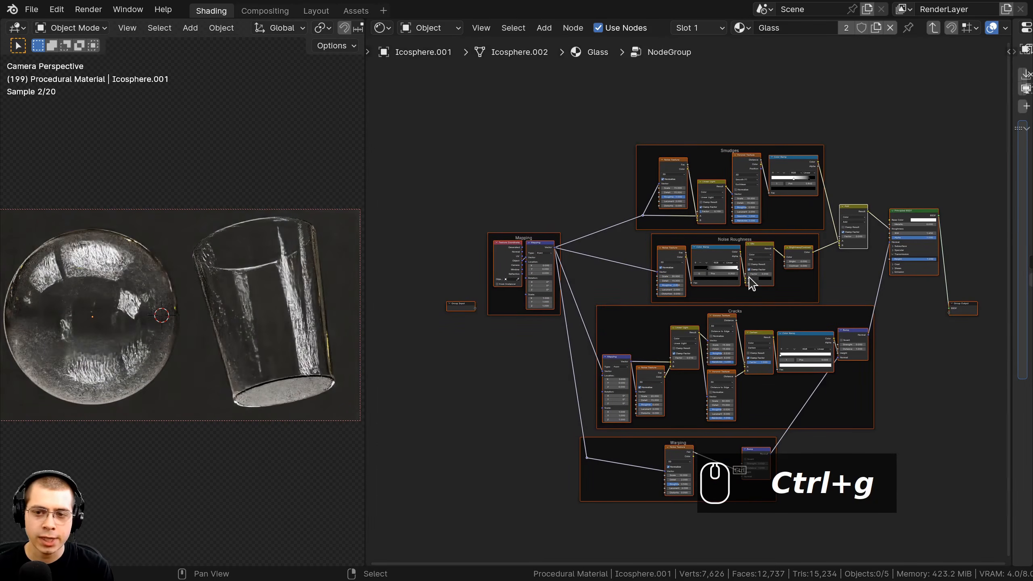
scroll(727, 260, up, 2)
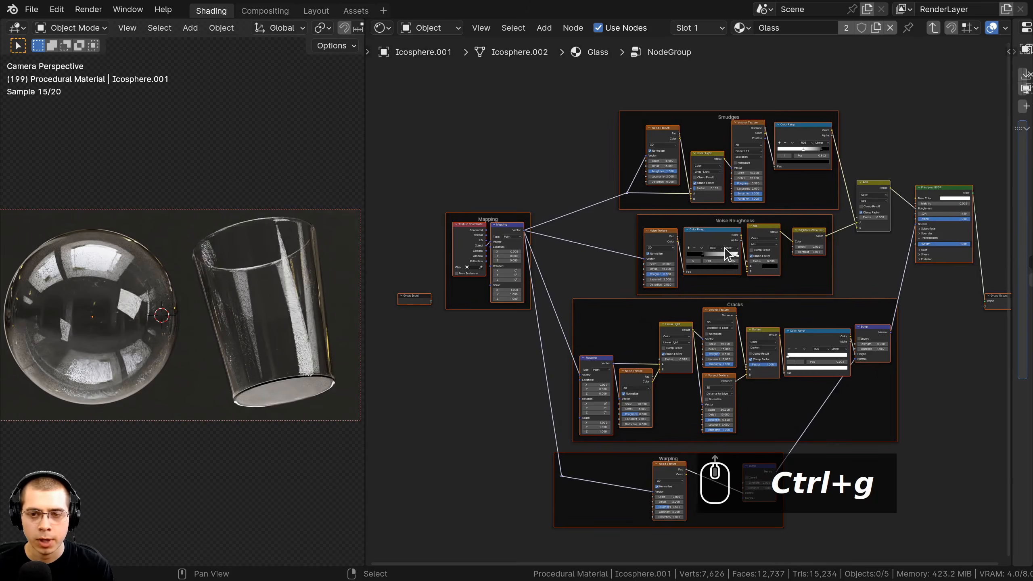
middle_drag(705, 251, 697, 253)
Leave the node group and place its group node directly beside the Material Output.
key(Tab)
key(Tab)
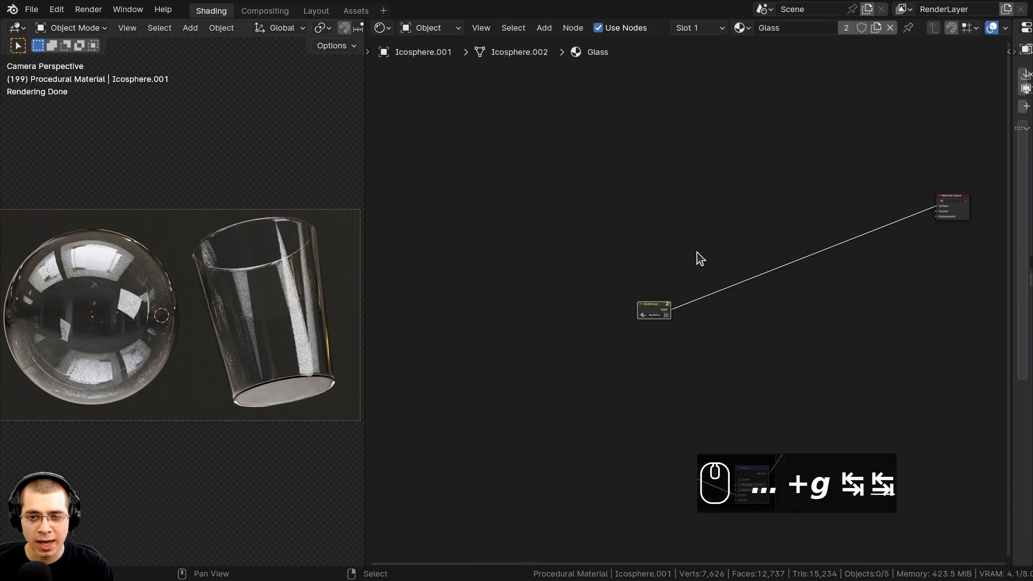
key(Tab)
scroll(670, 324, up, 4)
drag(635, 311, 947, 183)
middle_drag(962, 182, 694, 281)
scroll(696, 277, up, 3)
drag(800, 251, 749, 271)
scroll(694, 288, up, 2)
key(a)
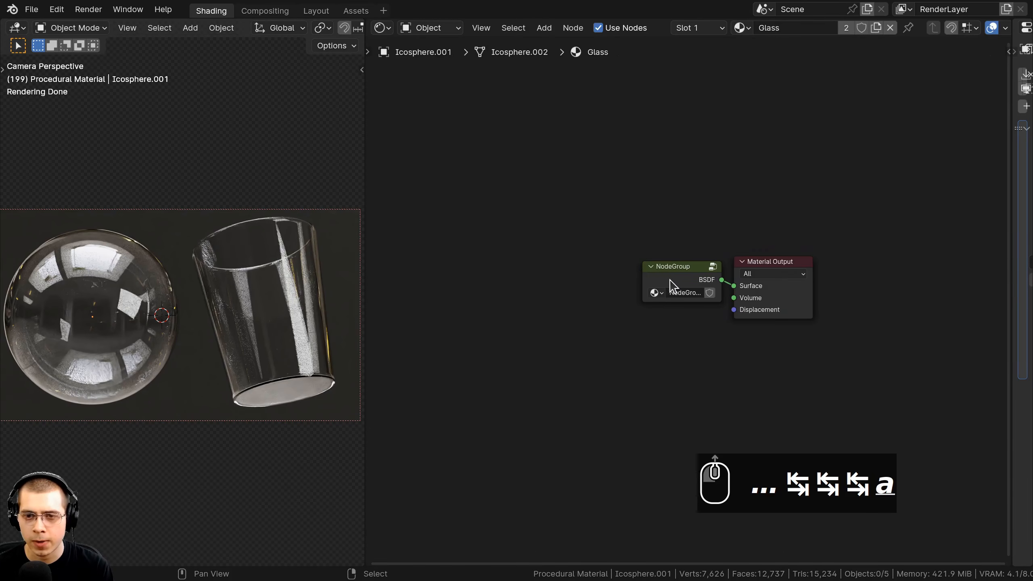
Rename the node group as Glass and adjust the width of its node.
drag(619, 274, 523, 273)
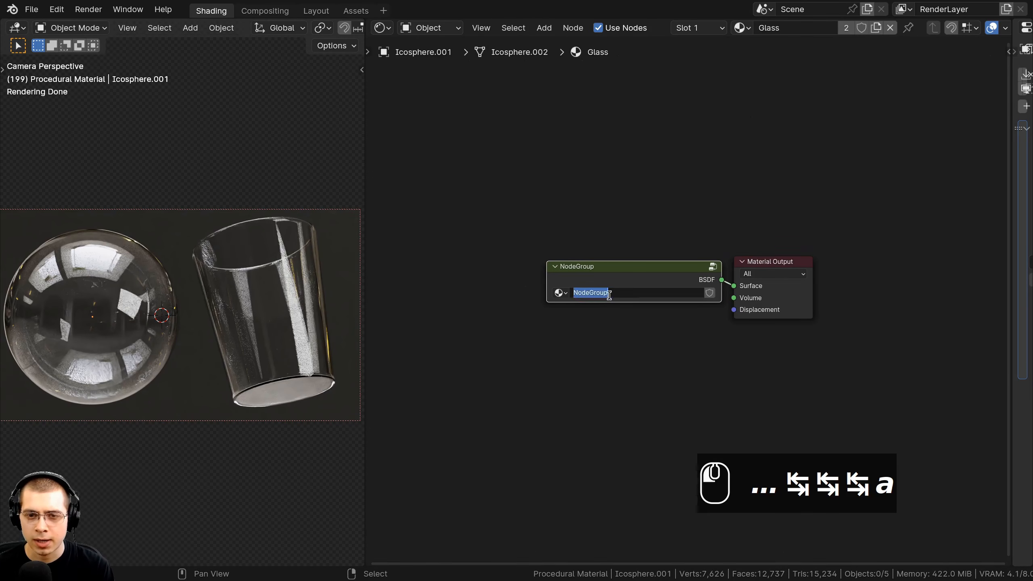
text(Glass)
key(Return)
key(a)
key(a)
key(a)
scroll(612, 300, up, 1)
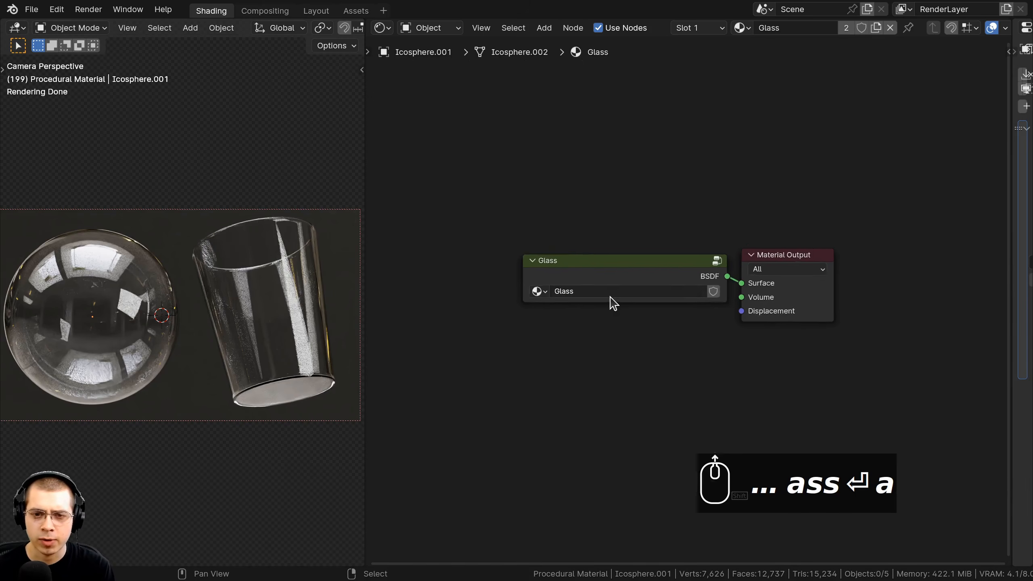
drag(520, 275, 597, 272)
Enter the Glass group and rename its BSDF output as Shader in the group interface.
key(Tab)
scroll(812, 215, down, 4)
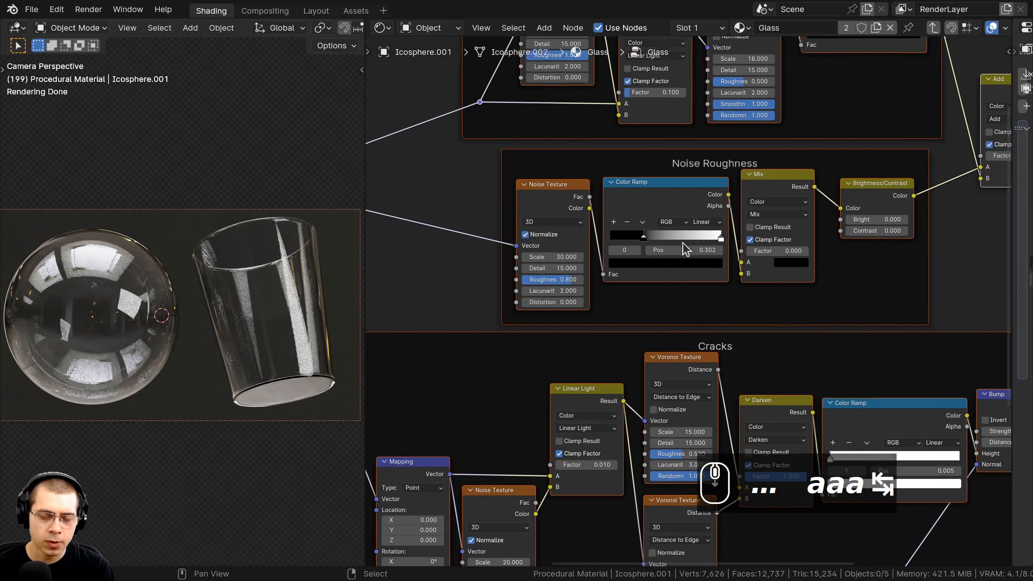
key(n)
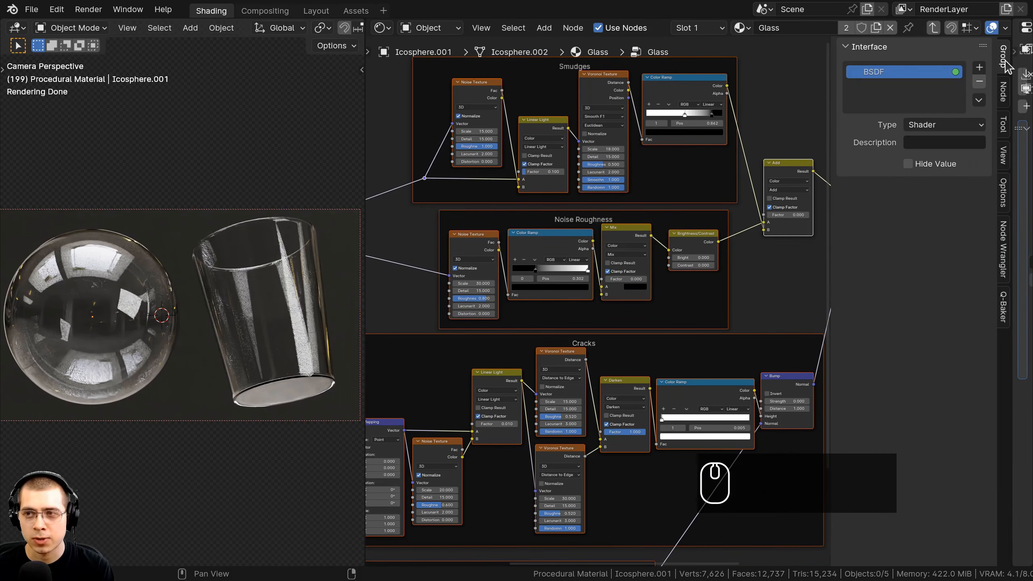
double_click(873, 76)
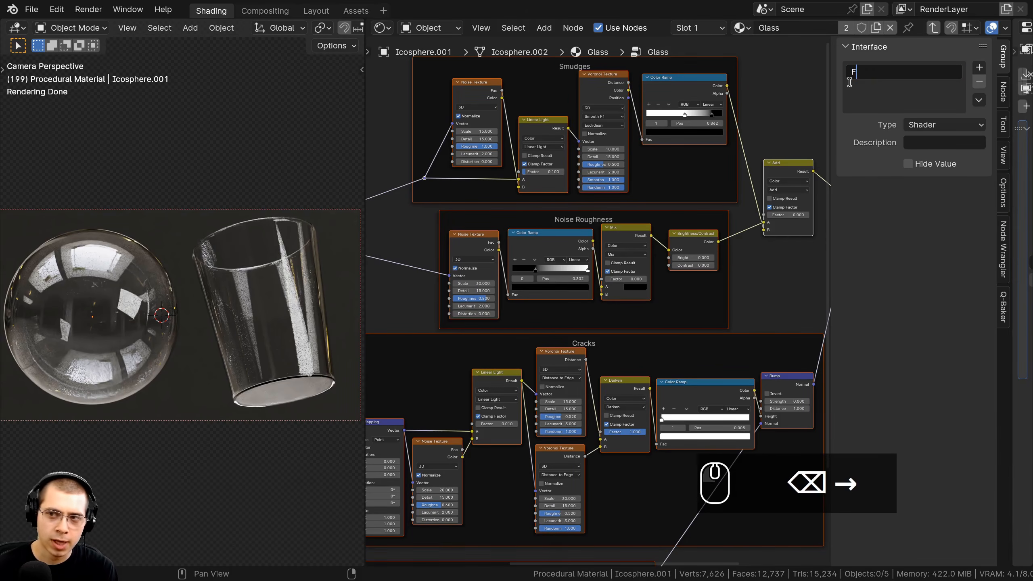
key(BackSpace)
text(Shader)
key(Return)
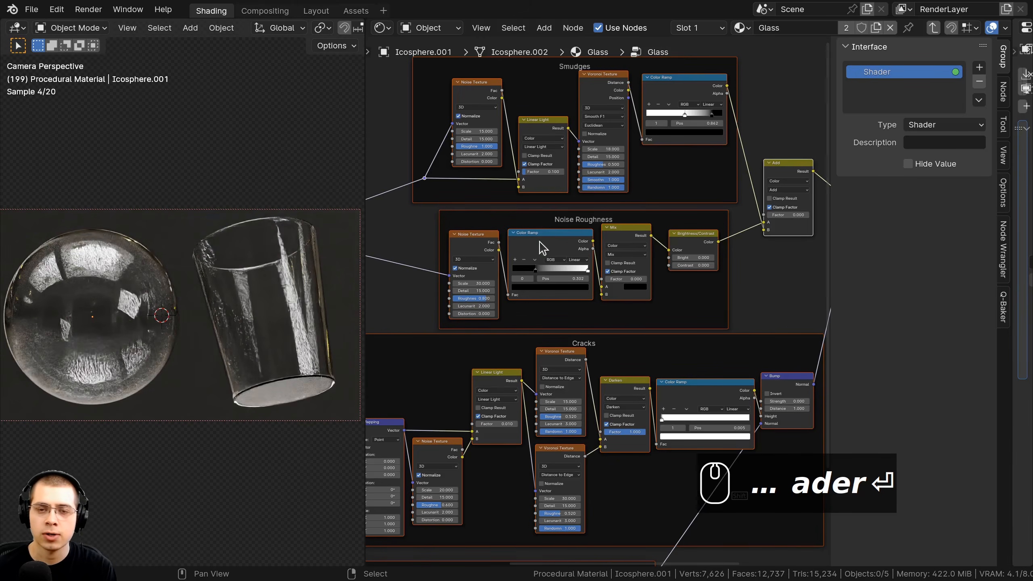
Connect the Scale input of the Mapping node in the Mapping frame to a new Group Input socket.
scroll(595, 347, down, 5)
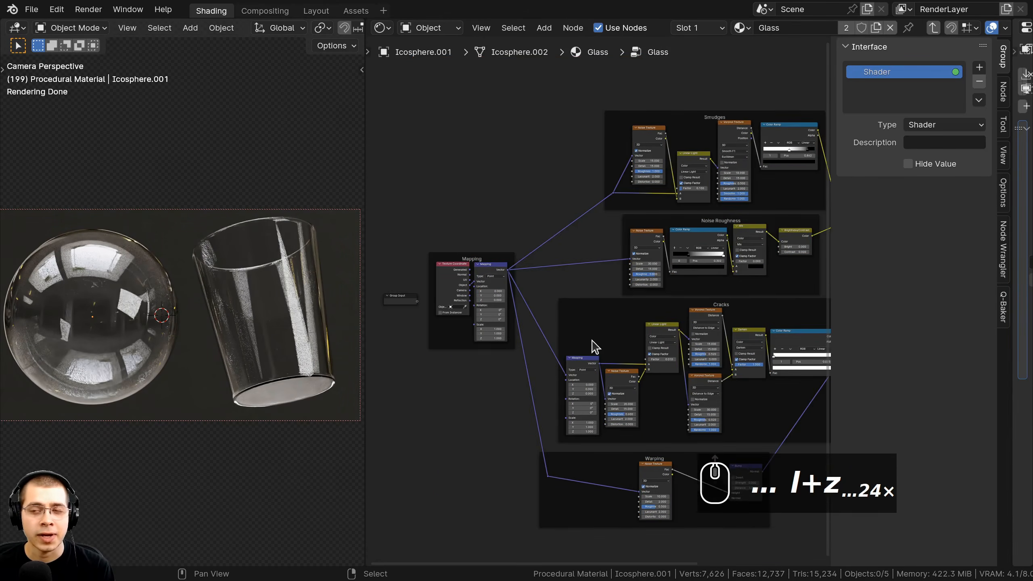
middle_drag(519, 336, 640, 285)
scroll(596, 262, up, 4)
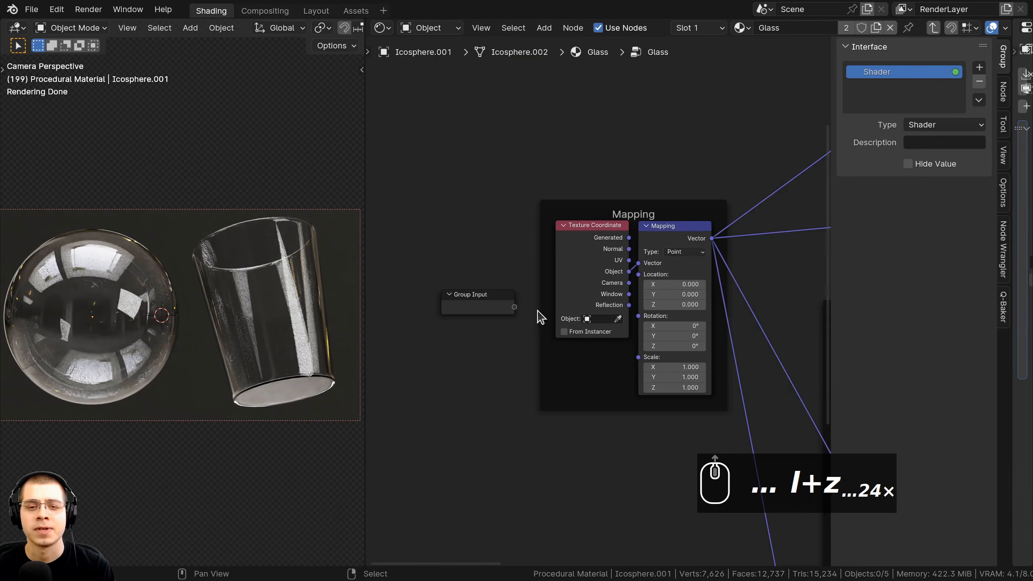
scroll(633, 393, up, 3)
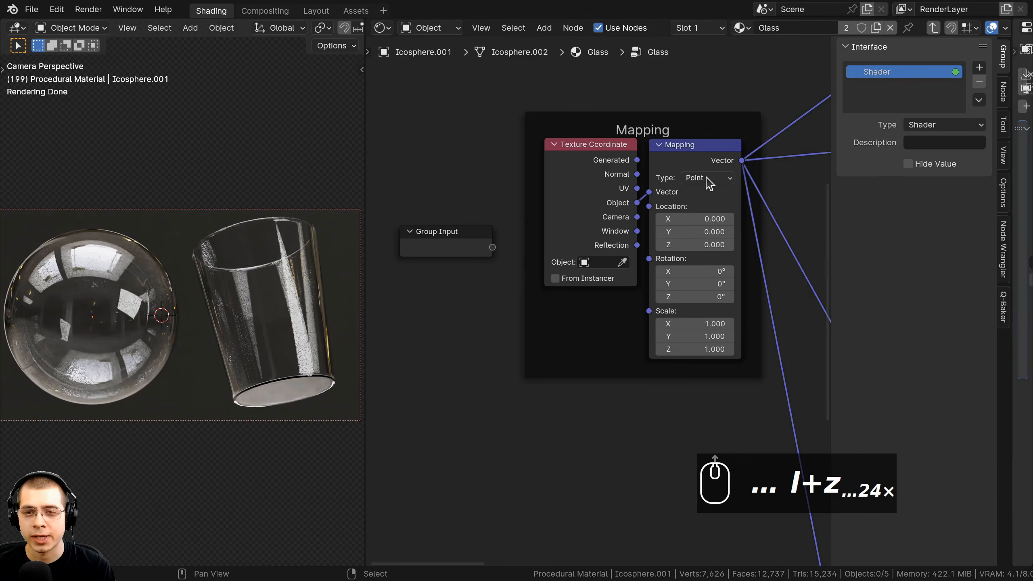
click(675, 151)
key(g)
right_click(713, 232)
scroll(713, 232, down, 7)
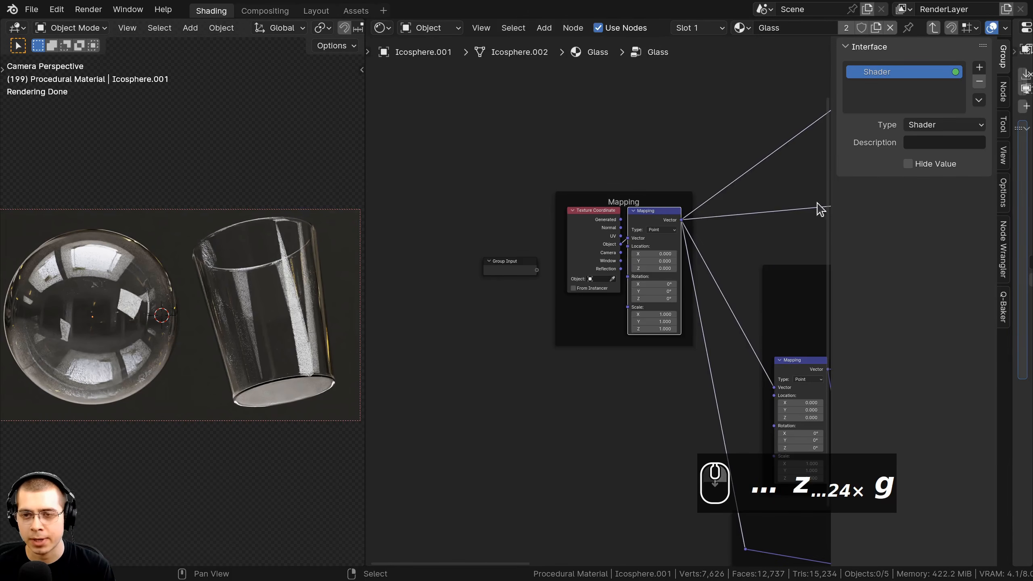
scroll(651, 326, up, 3)
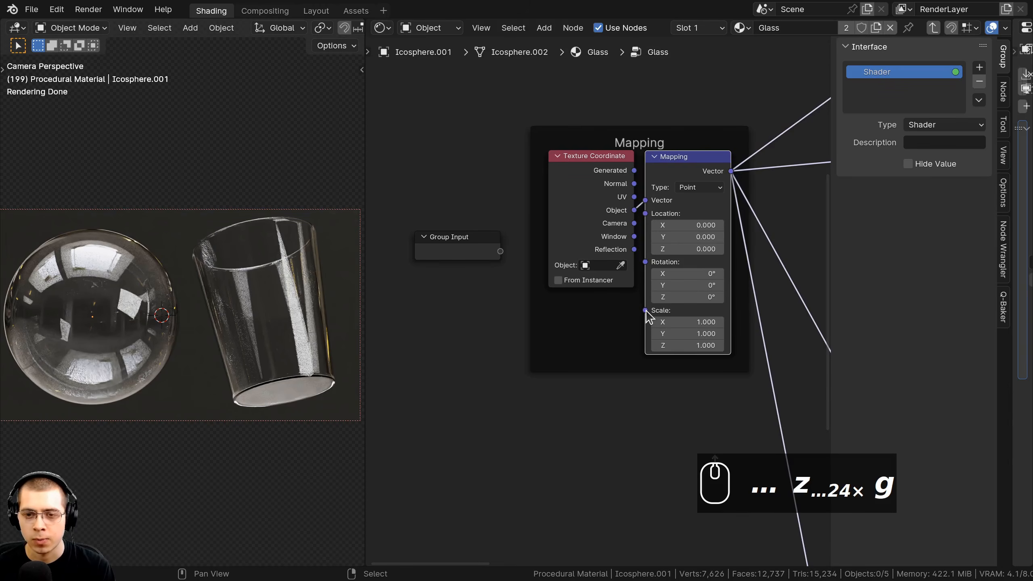
drag(646, 311, 569, 350)
drag(503, 259, 501, 252)
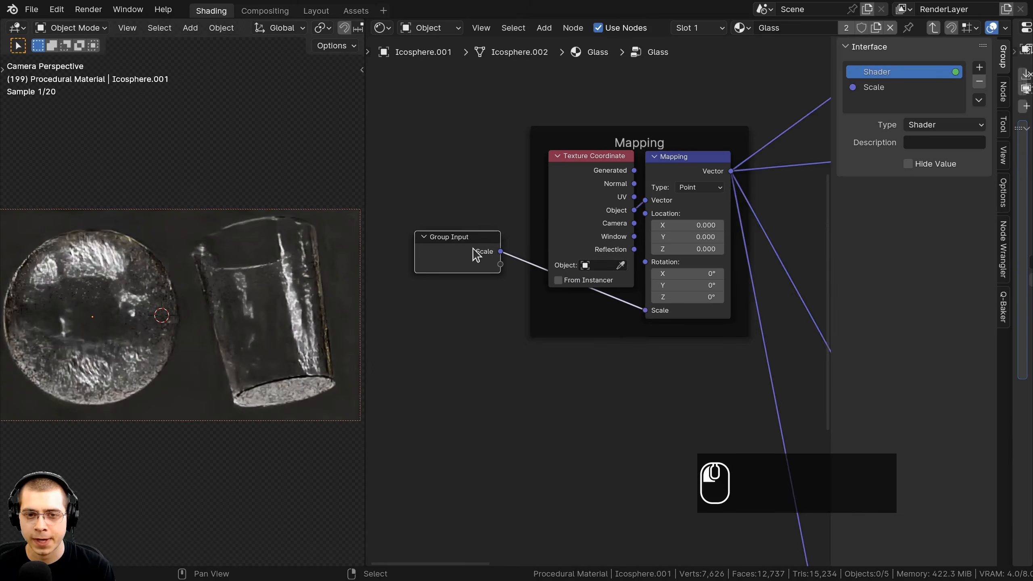
Rename the Scale group input as Material Scale and move the Group Input node lower beside the Mapping frame.
click(865, 87)
double_click(865, 88)
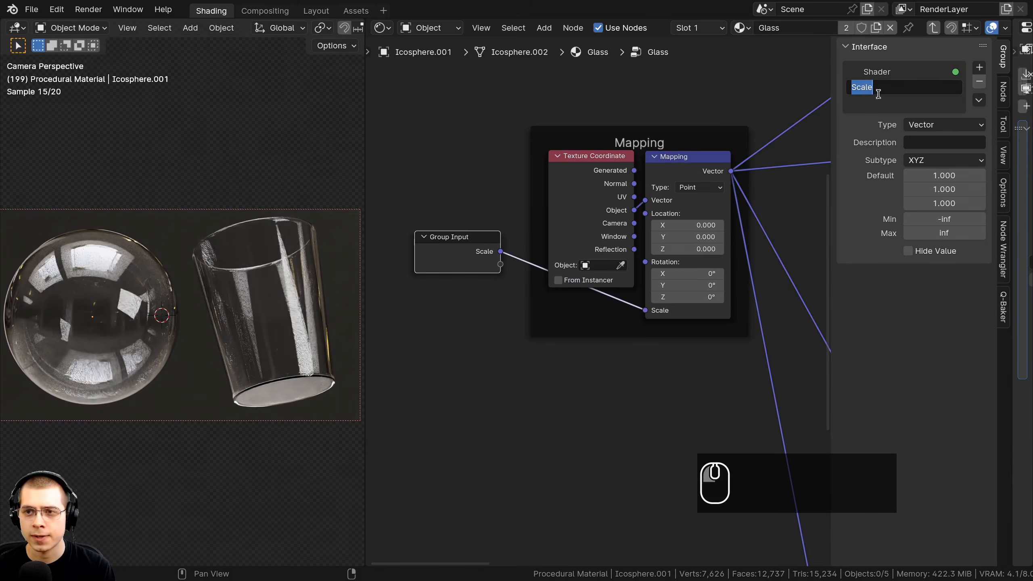
text(Ma)
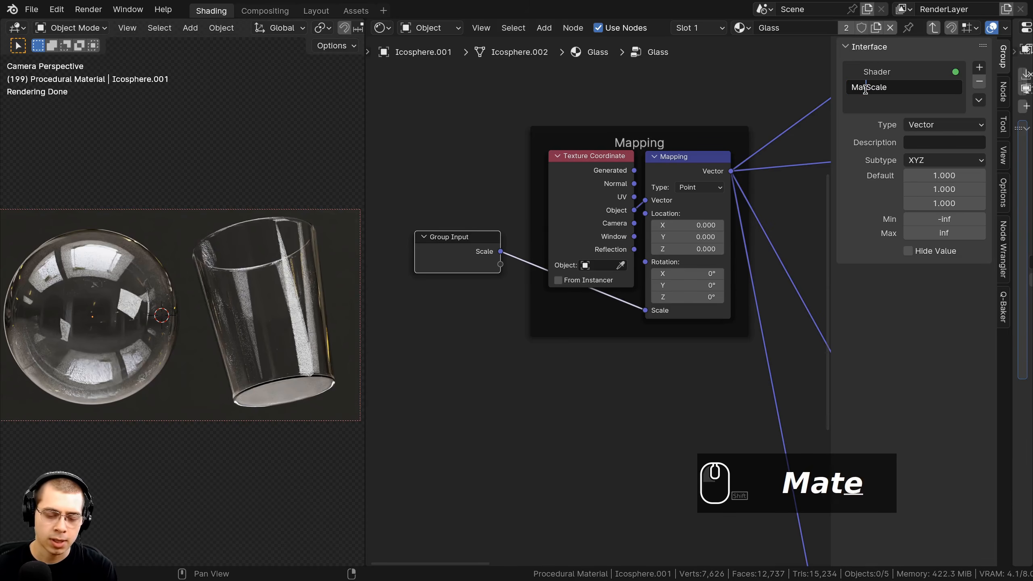
text(terial)
key(Return)
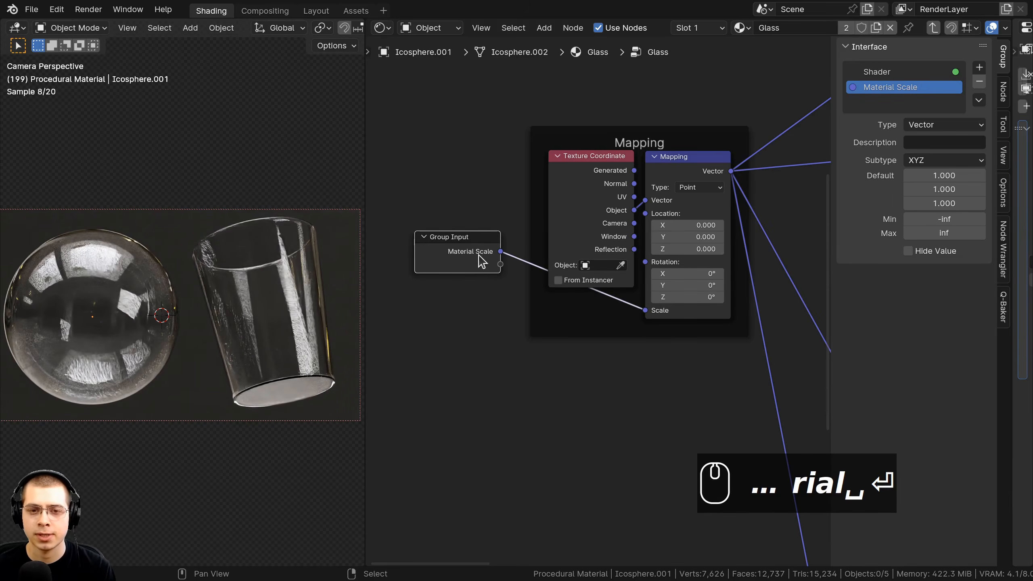
drag(479, 256, 471, 295)
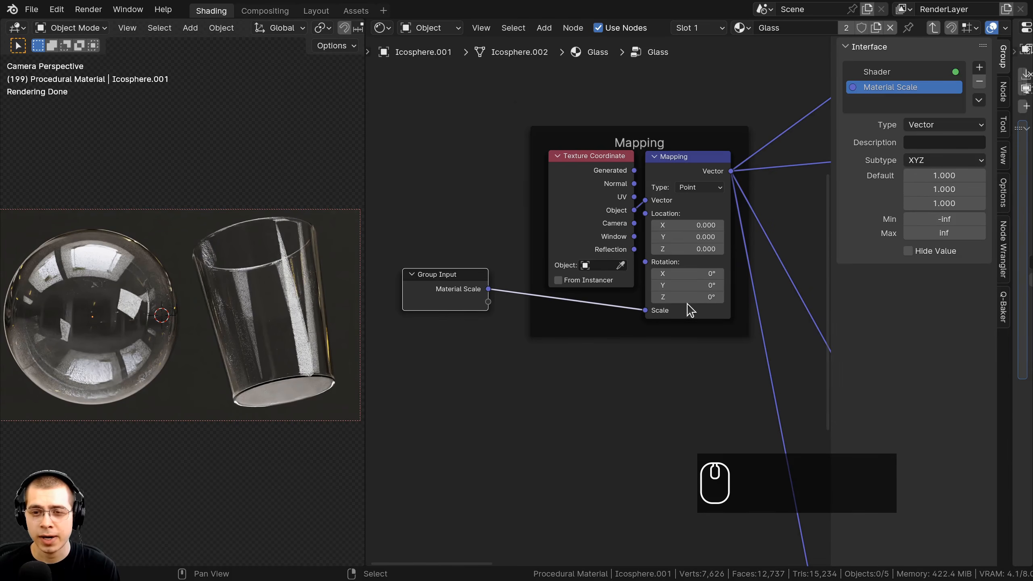
Change the type of the Material Scale group input to Float and set its default to 1.000.
scroll(696, 284, up, 2)
scroll(704, 265, up, 1)
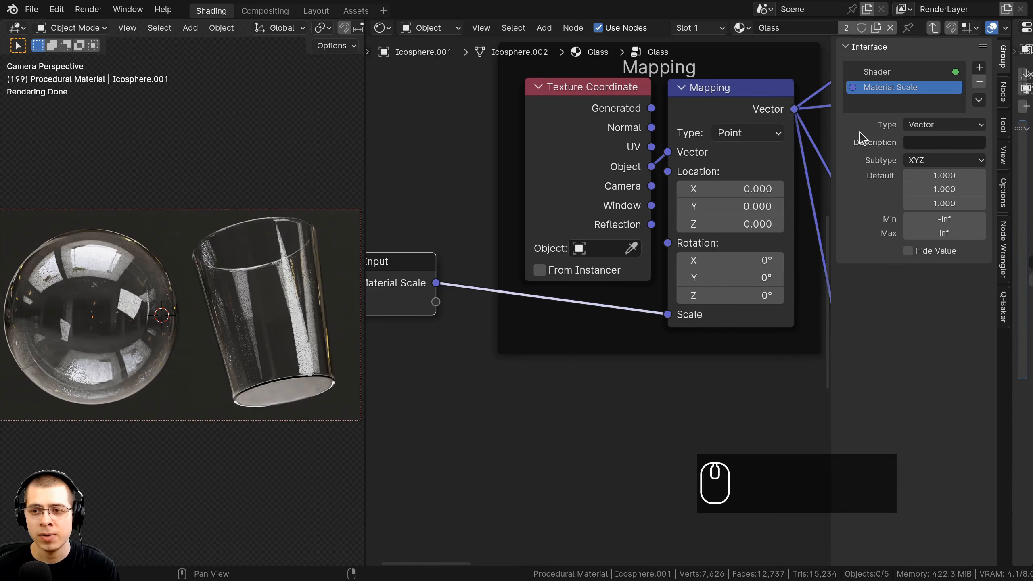
click(938, 128)
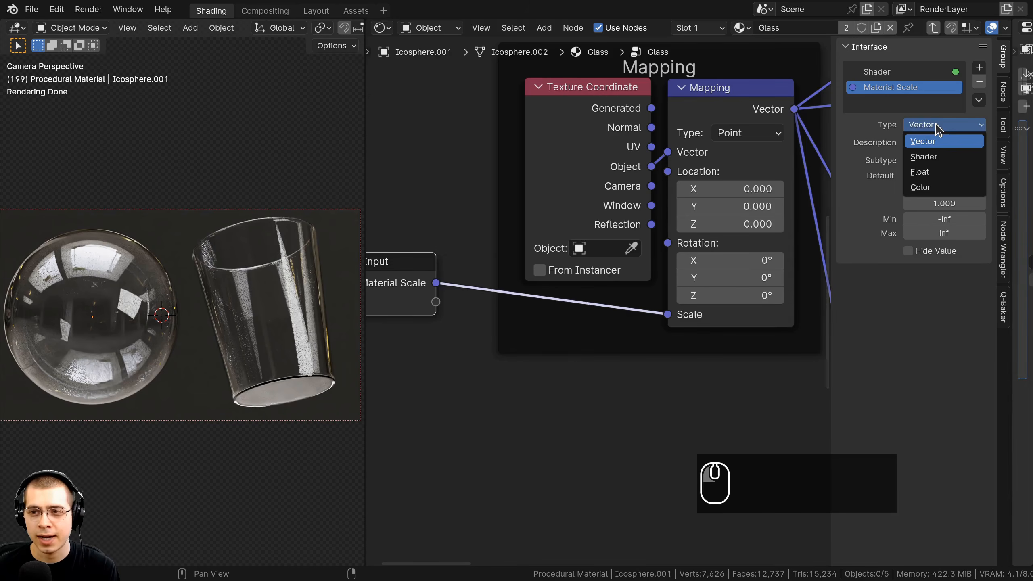
click(919, 172)
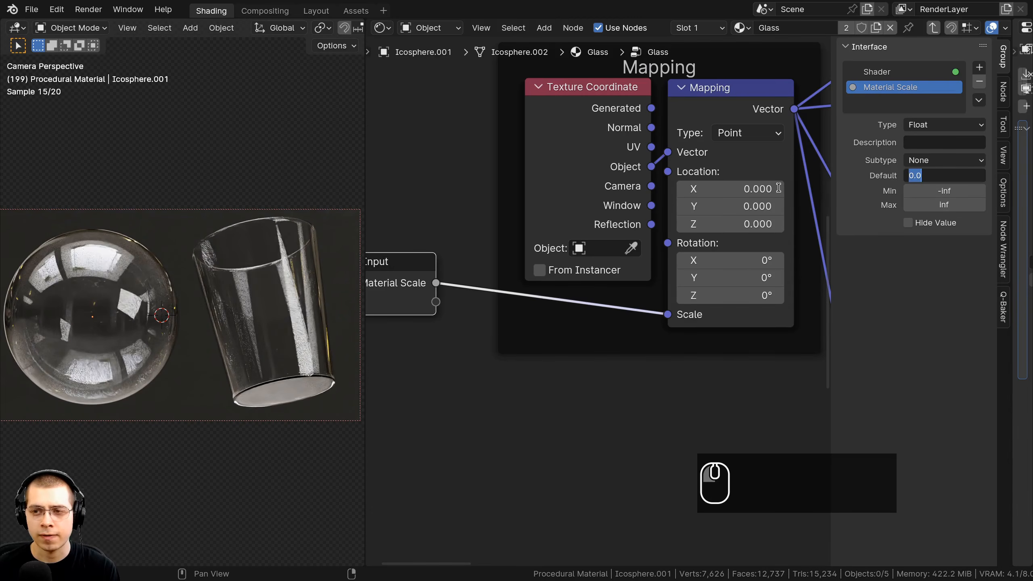
Leave the Glass group and set the Material Scale on its group node to 1.000.
key(Tab)
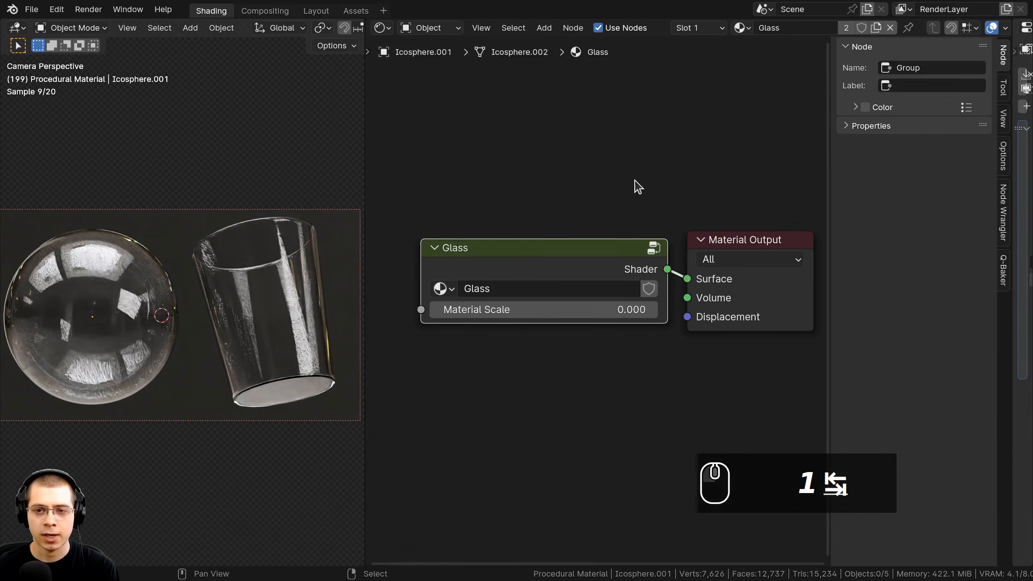
click(514, 316)
text(1)
key(Return)
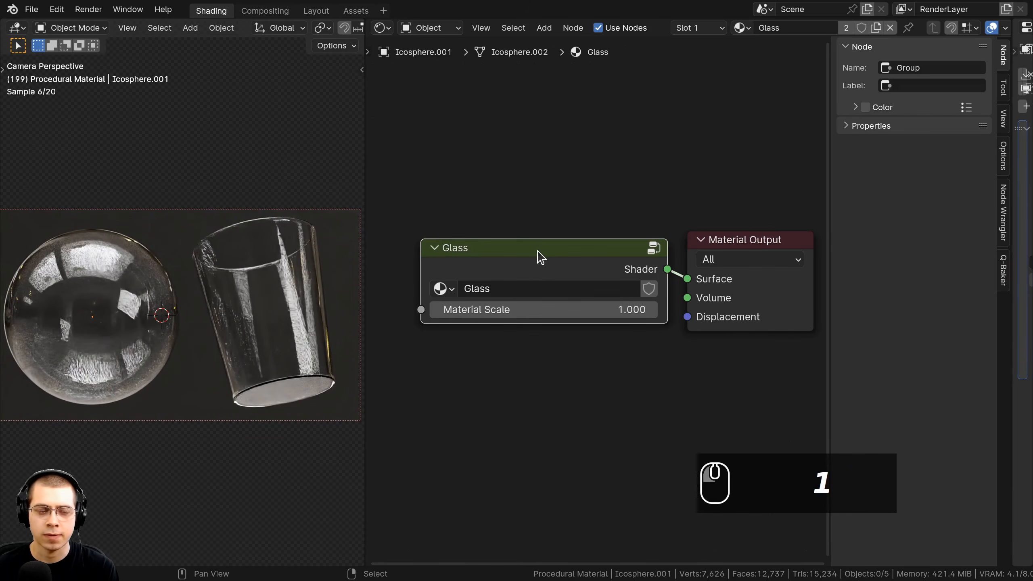
Re-enter the Glass group and move the Group Input node between the Add node and the Principled BSDF.
key(Tab)
scroll(556, 263, down, 2)
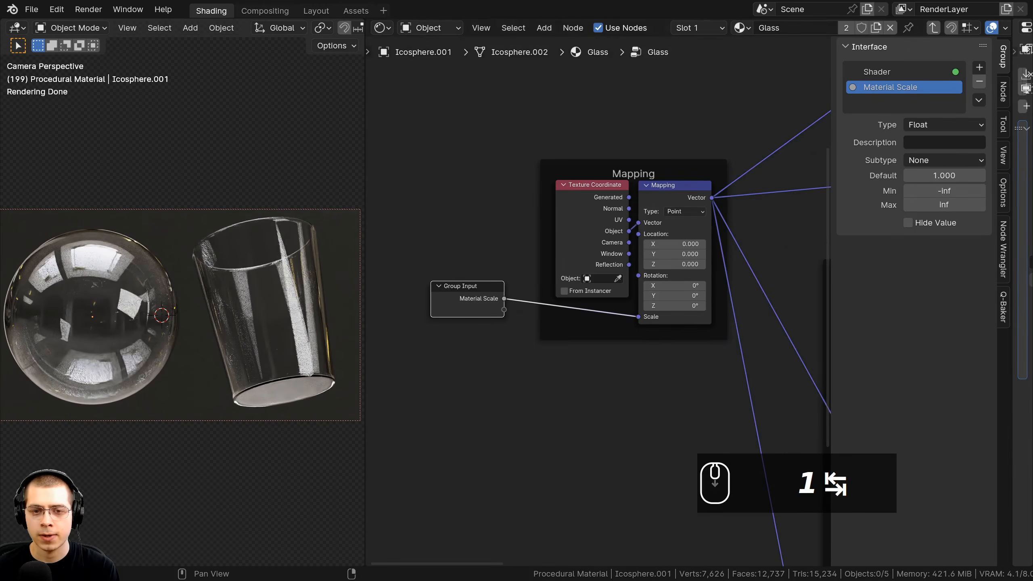
scroll(549, 293, down, 6)
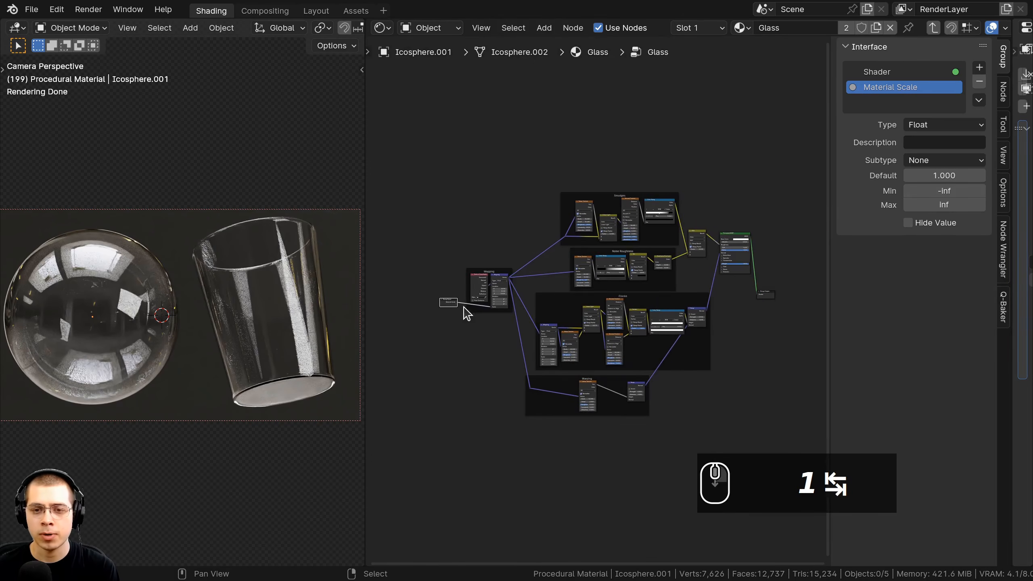
key(g)
click(708, 279)
scroll(691, 269, up, 7)
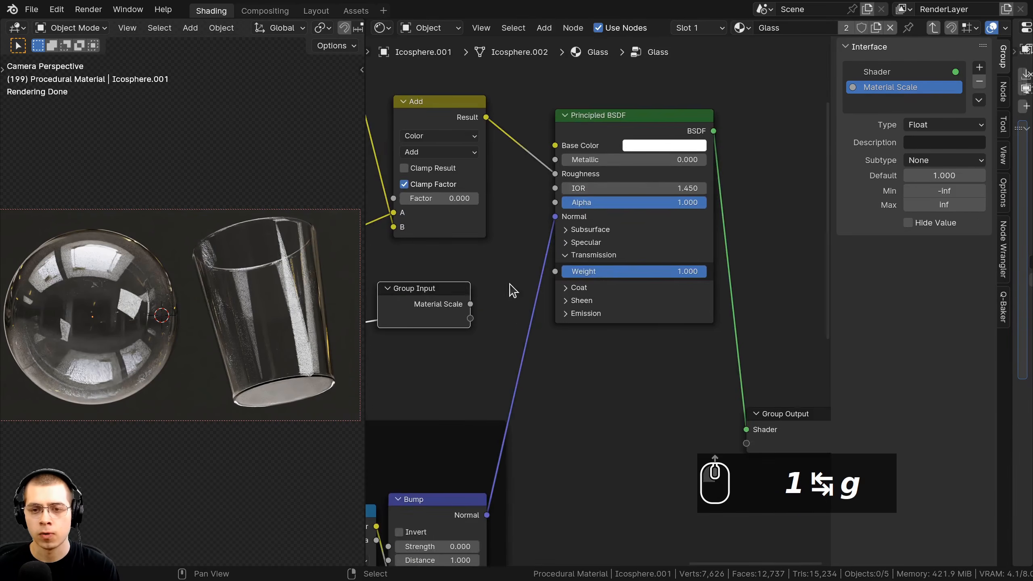
Expose the Principled BSDF's IOR as a group input and rename it Glass IOR.
middle_drag(672, 259, 695, 257)
scroll(661, 156, up, 1)
scroll(661, 152, down, 1)
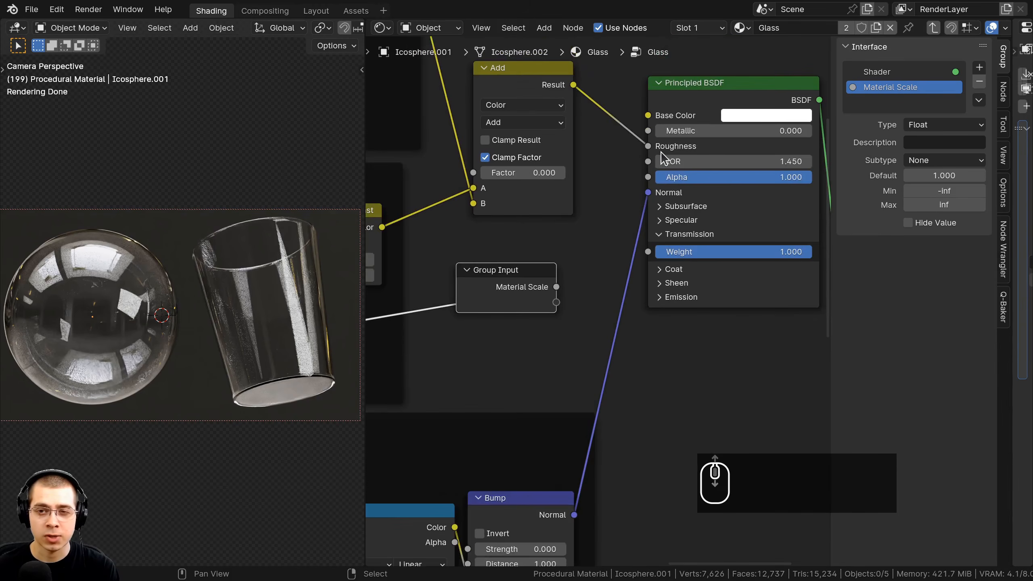
drag(648, 161, 622, 262)
drag(565, 313, 564, 313)
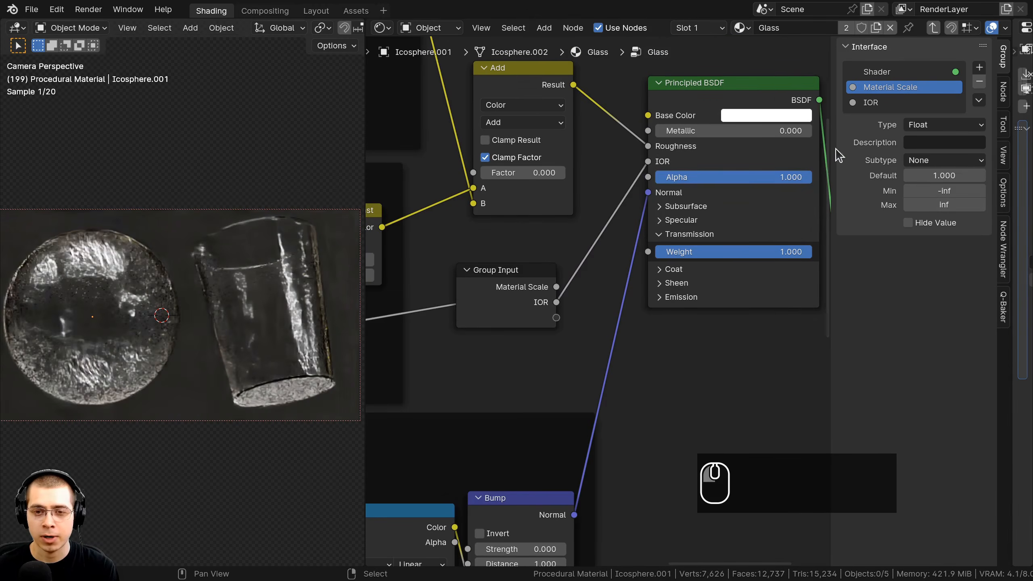
double_click(852, 103)
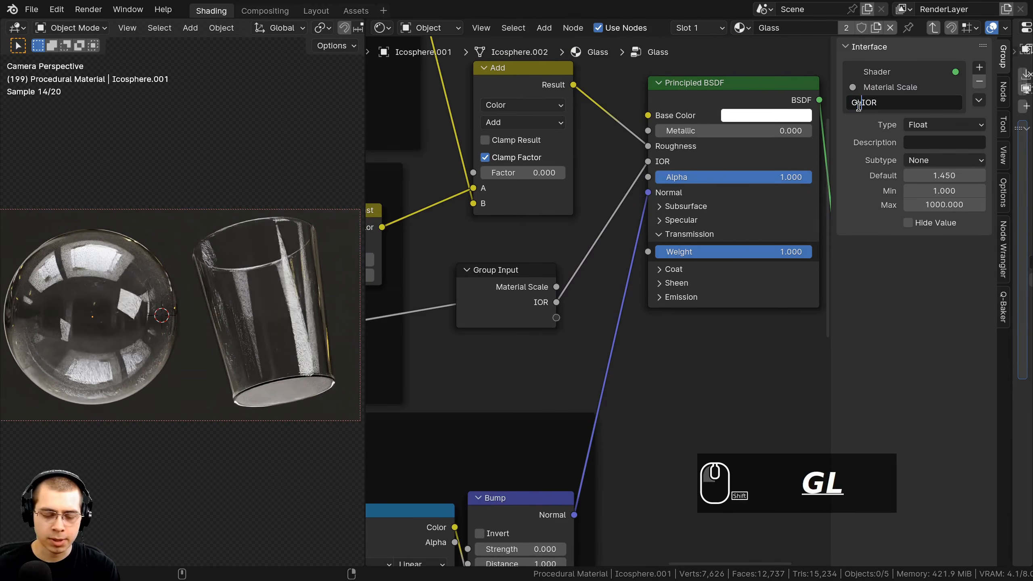
text(GLass)
key(Return)
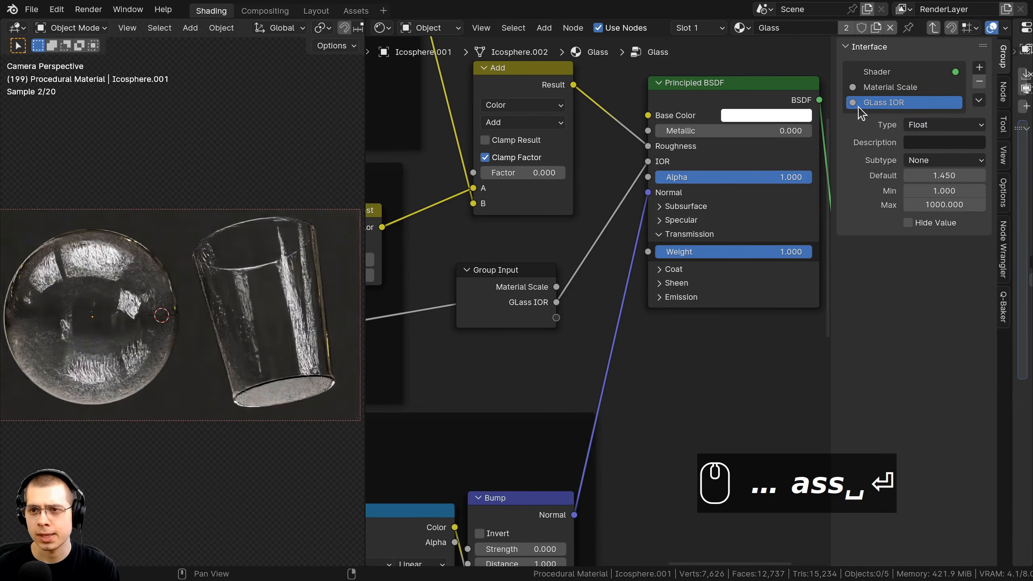
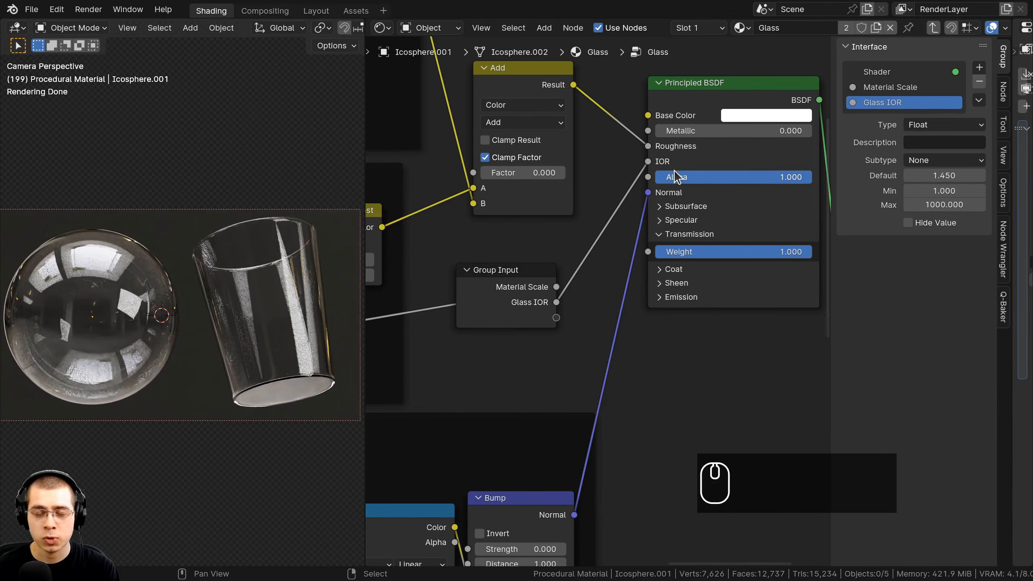
Expose the Principled BSDF's Alpha as a group input and rename it Transparency.
drag(650, 186, 640, 211)
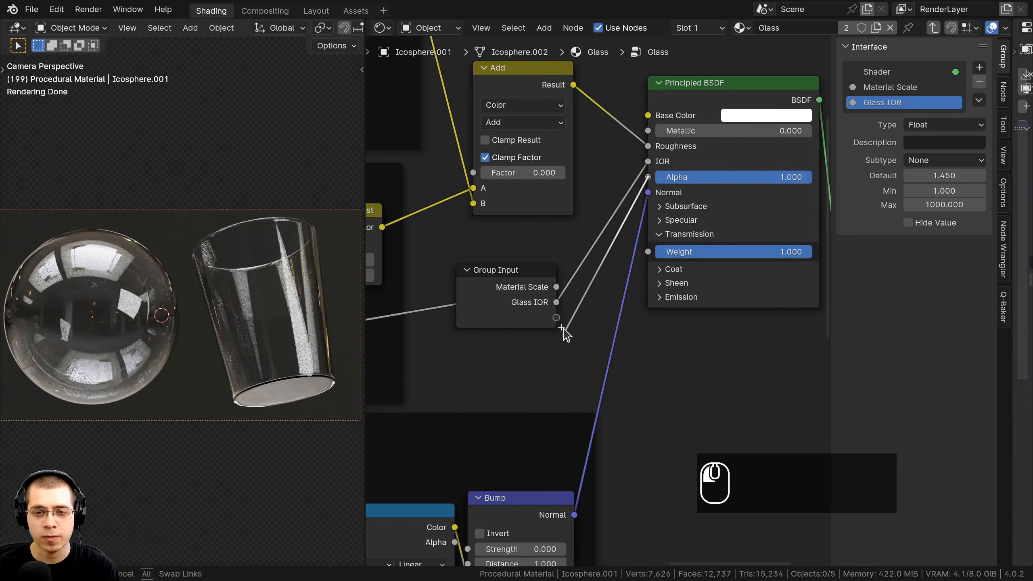
drag(562, 329, 561, 327)
double_click(901, 118)
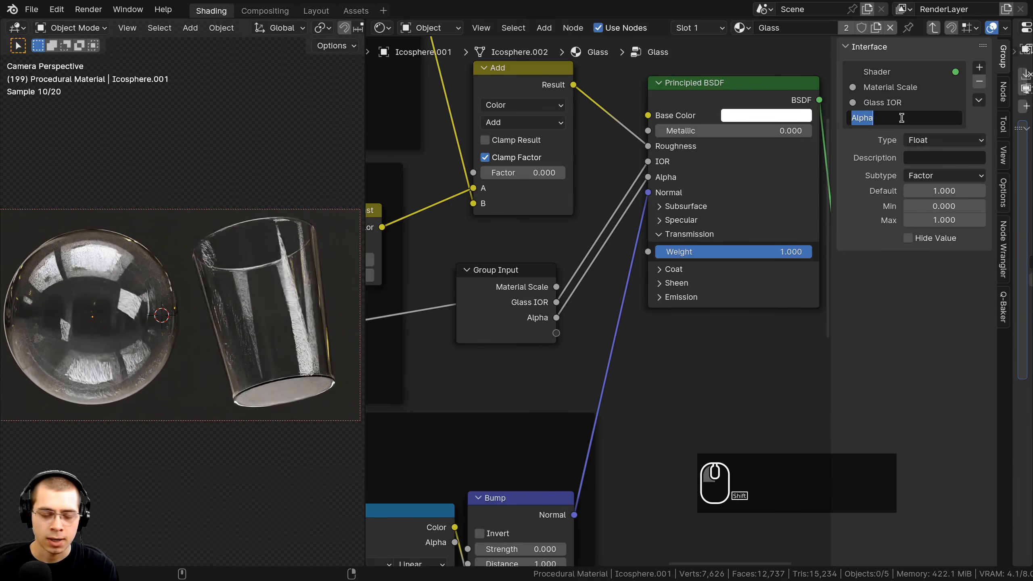
text(Trans)
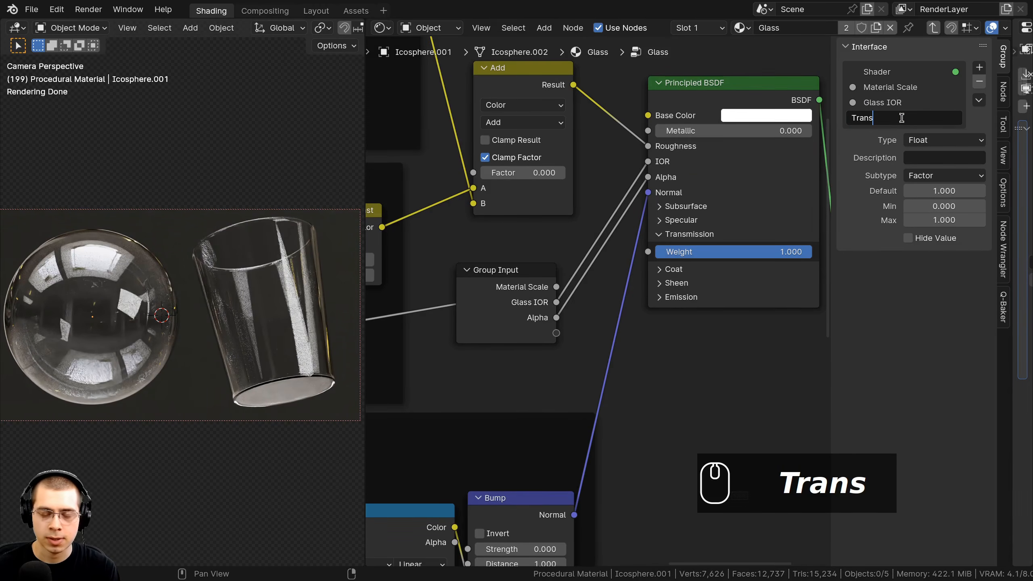
text(parency)
key(Return)
Expose the Principled BSDF's Base Color as a group input.
scroll(685, 134, down, 1)
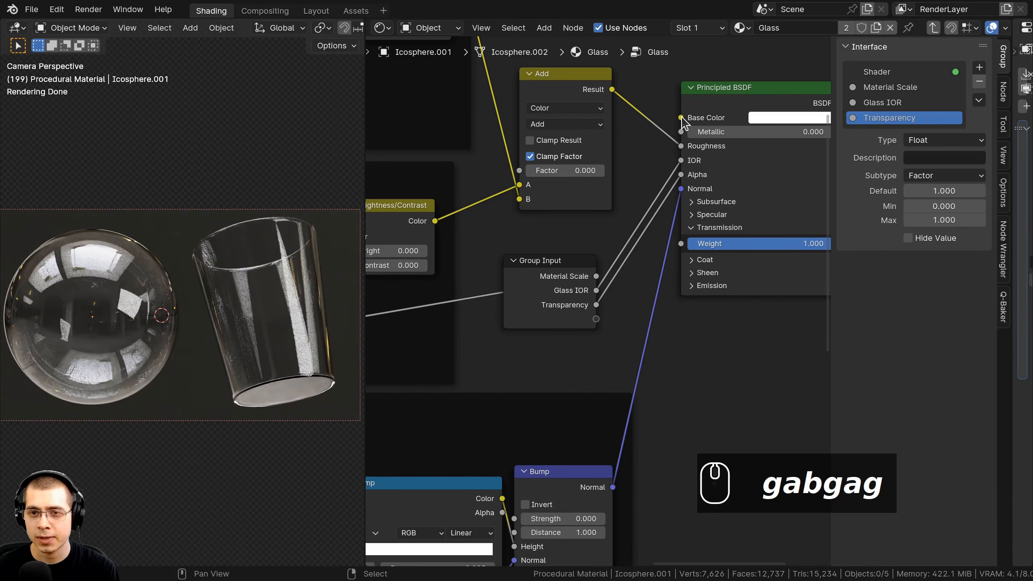
drag(681, 117, 688, 102)
drag(601, 326, 596, 319)
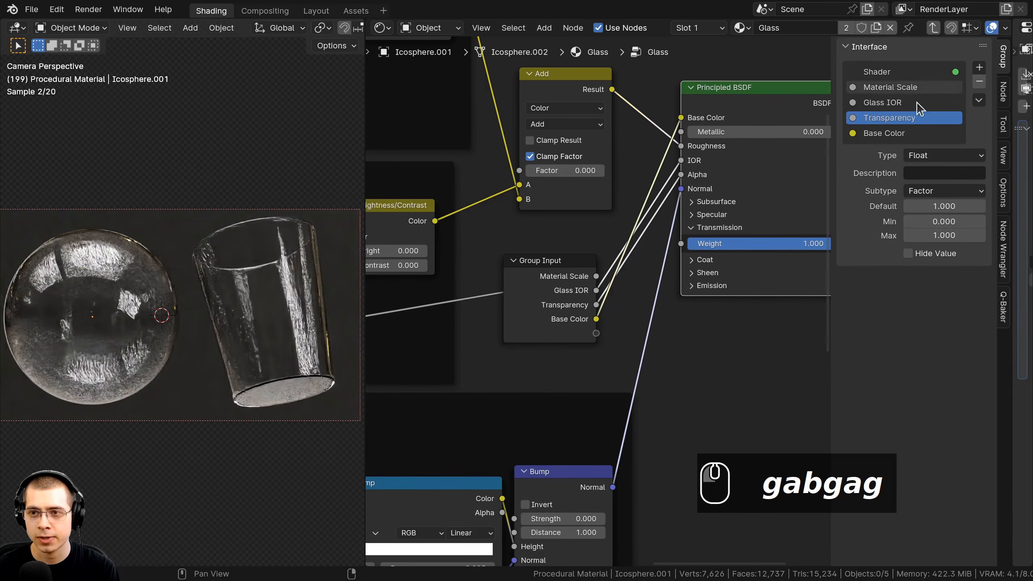
middle_drag(639, 258, 641, 250)
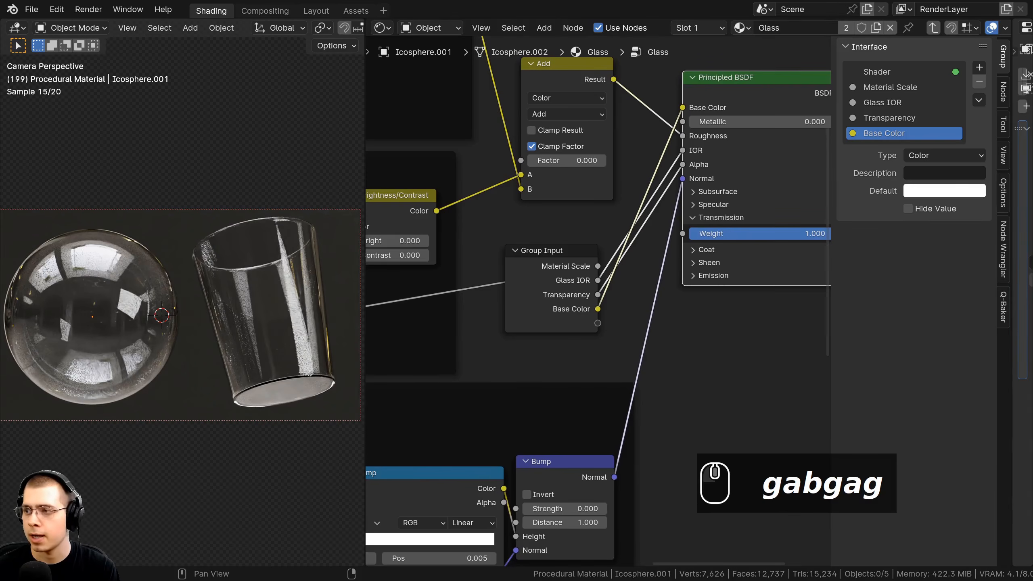
Expose the Factor of the Add node as a group input and rename it Smudges Amount.
scroll(633, 227, down, 3)
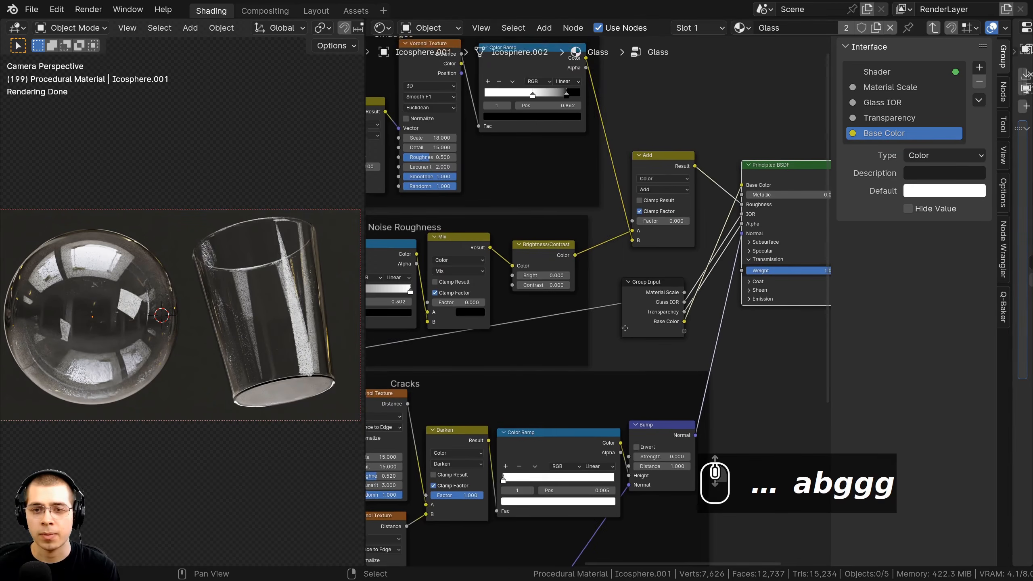
scroll(633, 226, up, 4)
drag(628, 220, 698, 392)
click(883, 149)
double_click(886, 151)
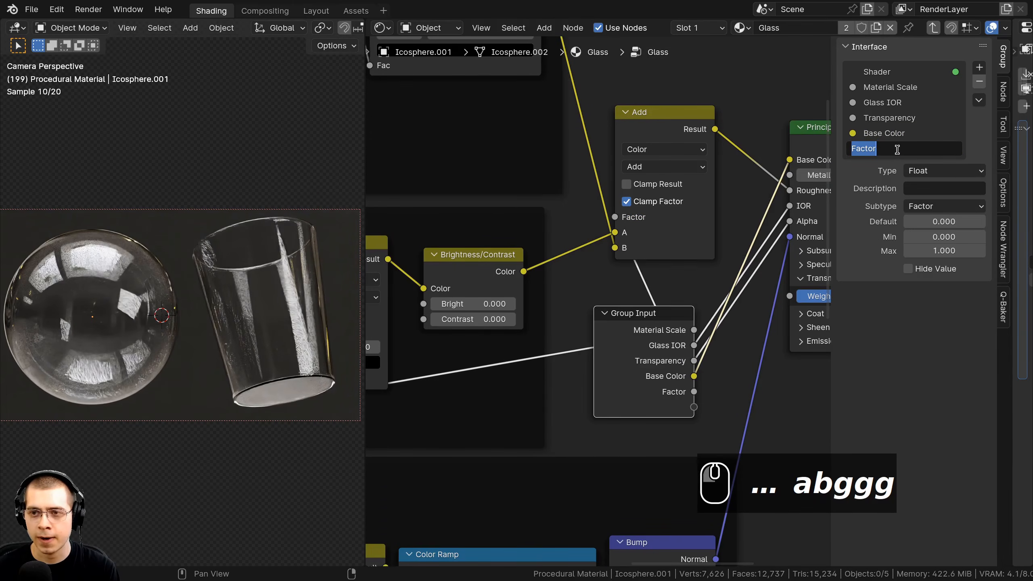
text(Smudges Amount)
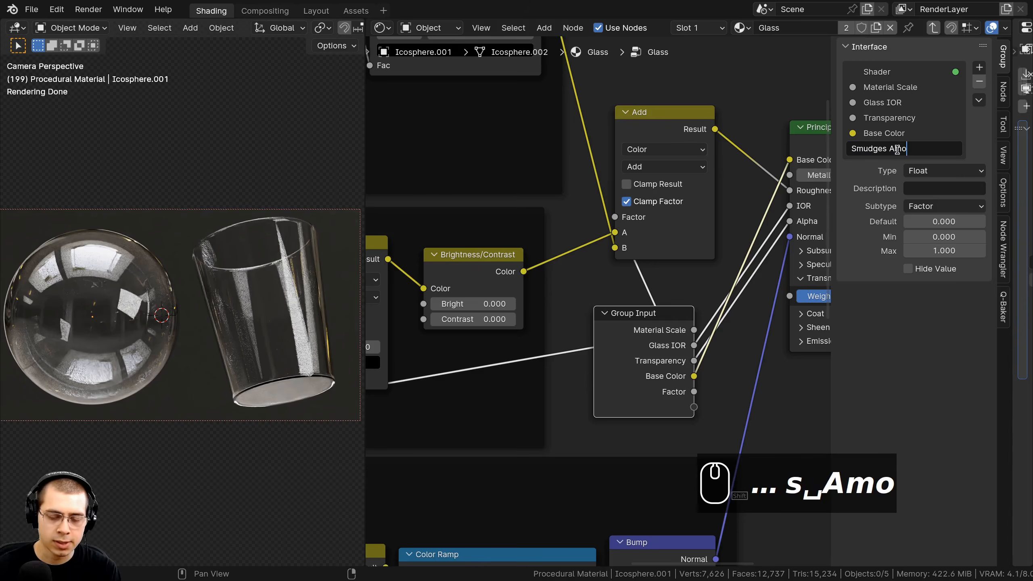
key(Return)
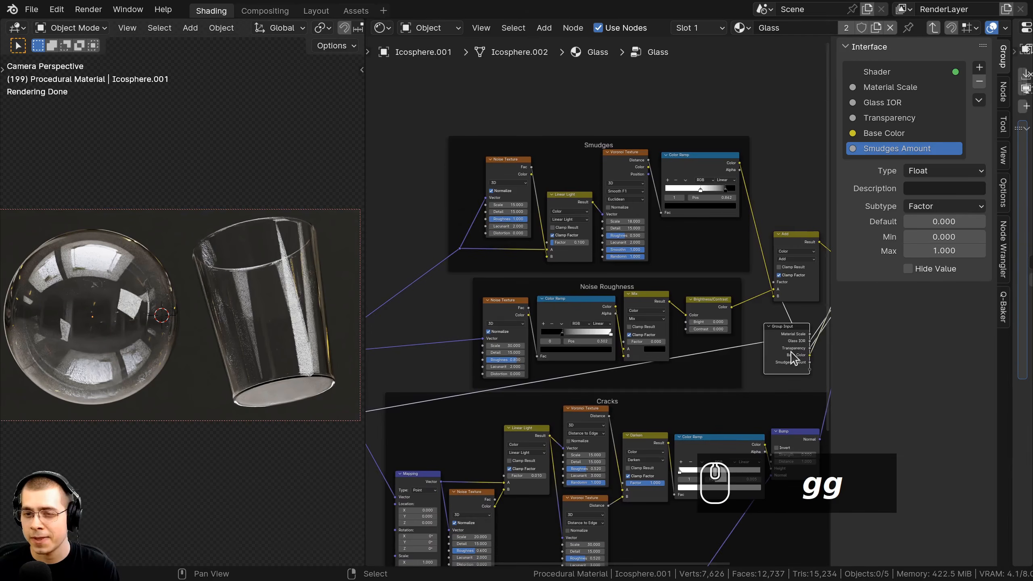
Move the Group Input node in front of the Smudges frame, beside its Noise Texture.
key(g)
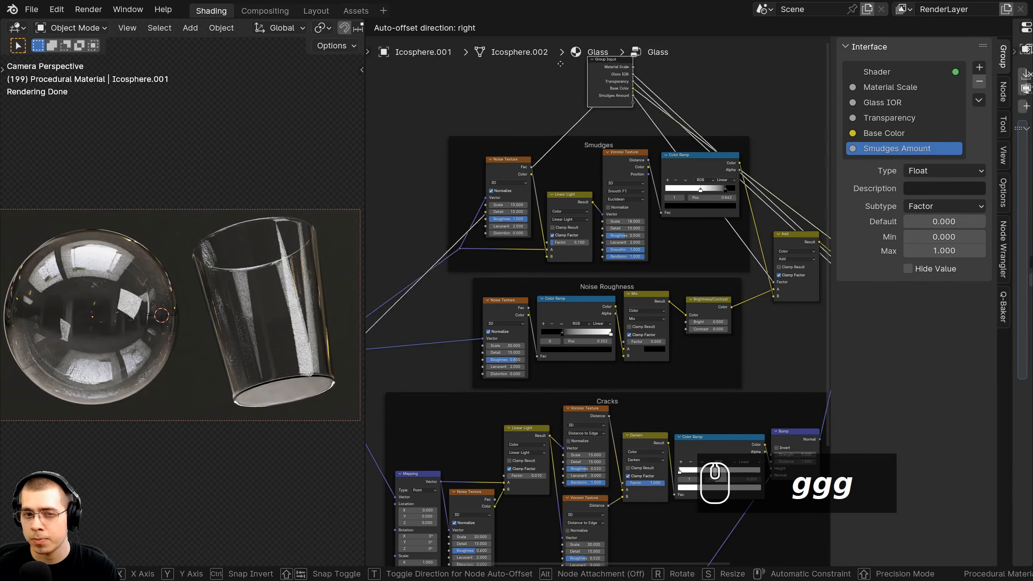
click(407, 217)
middle_drag(407, 216, 623, 257)
scroll(622, 258, up, 7)
middle_drag(720, 230, 480, 247)
Try a higher Factor of about 0.7 on the Linear Light node in the Smudges frame.
drag(651, 325, 670, 325)
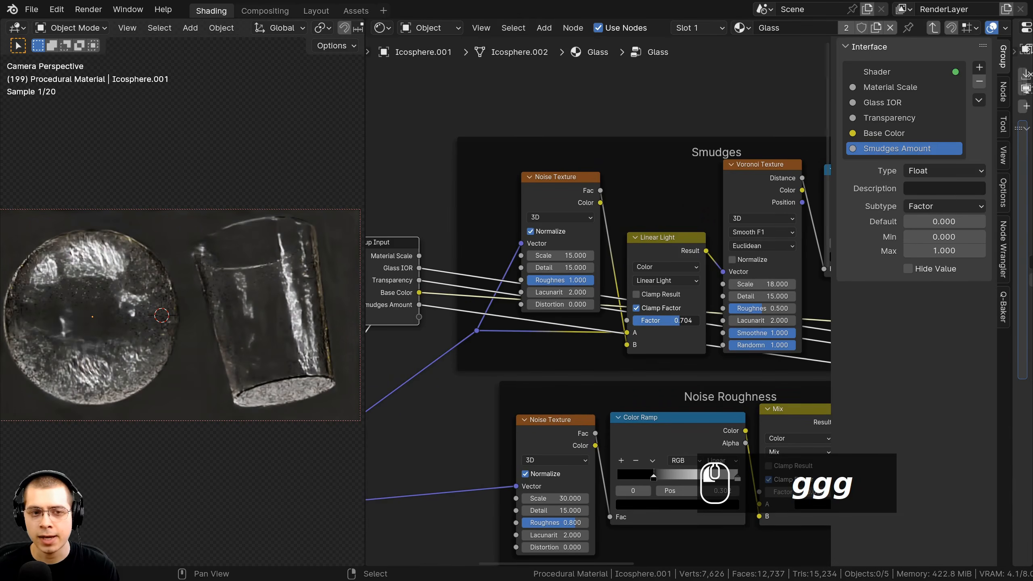
scroll(783, 378, down, 3)
middle_drag(791, 382, 713, 315)
scroll(539, 221, up, 3)
Leave the Glass group and set the Smudges Amount on its group node to 1.000.
key(Tab)
scroll(487, 407, up, 2)
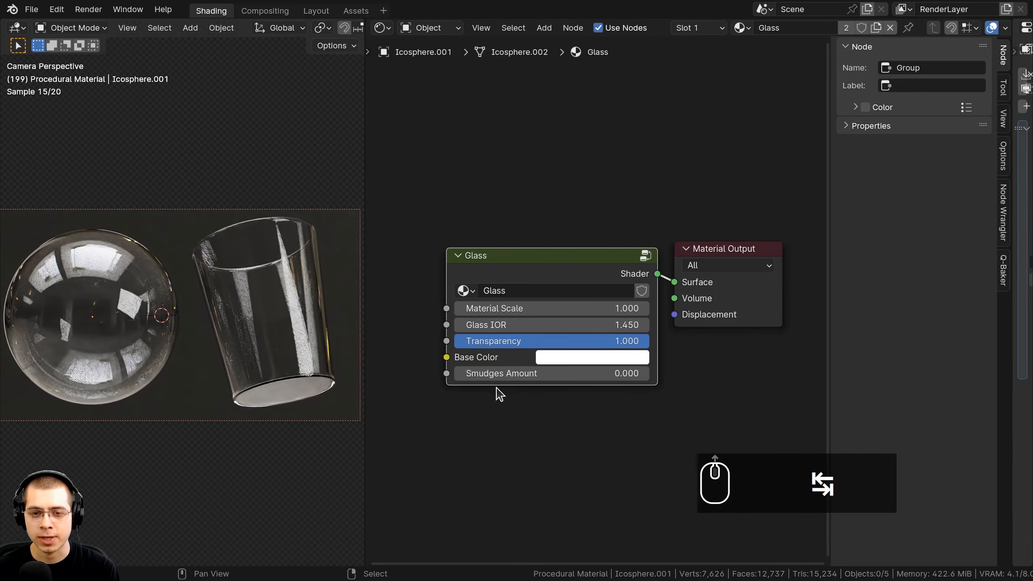
click(508, 374)
text(1)
key(Return)
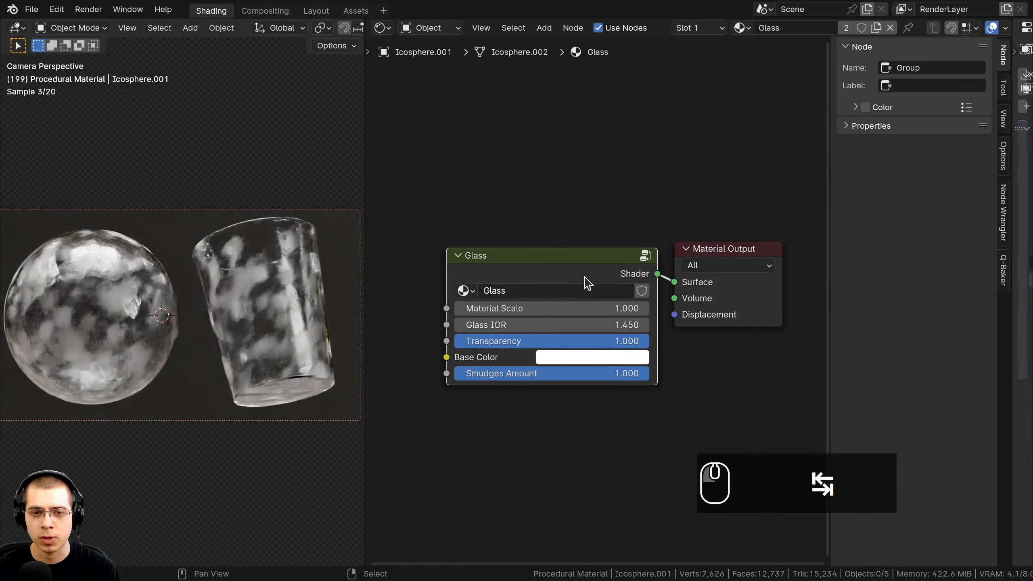
Re-enter the Glass group, expose the Factor of the Smudges Linear Light node as a group input and rename it Smudges Blending.
key(Tab)
drag(748, 272, 488, 266)
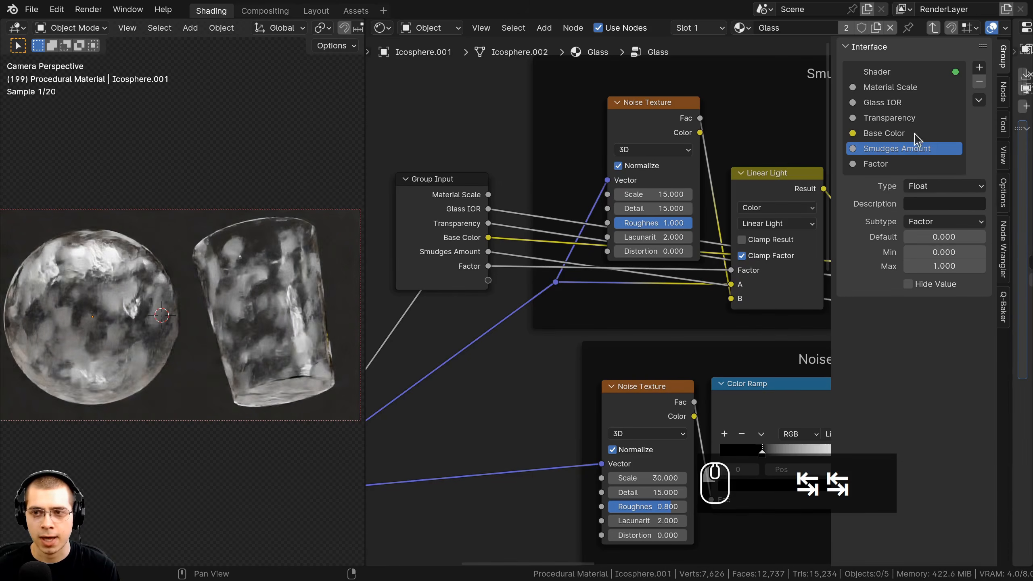
double_click(889, 164)
text(Smudges Blending)
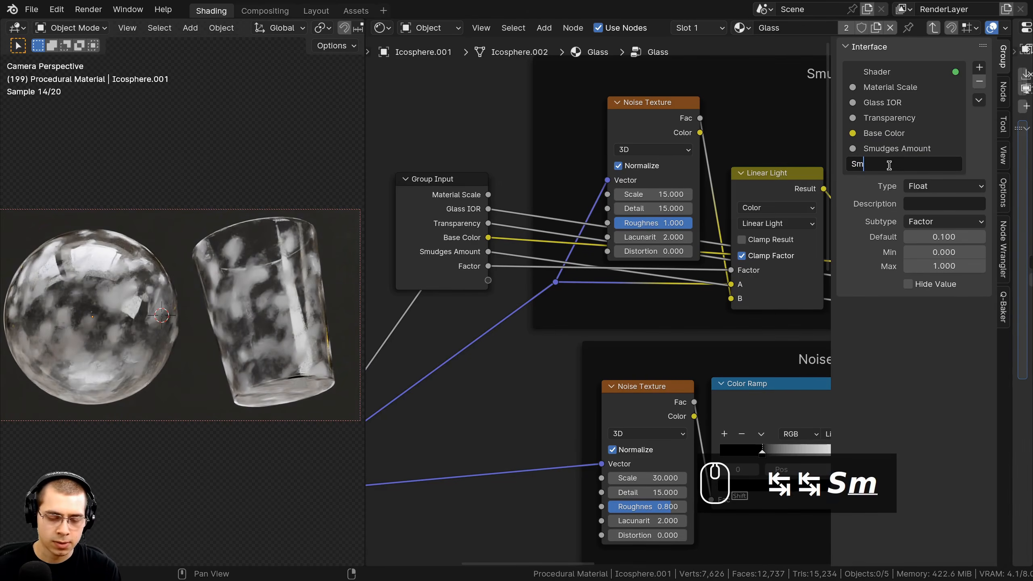
key(Return)
middle_drag(503, 298, 507, 298)
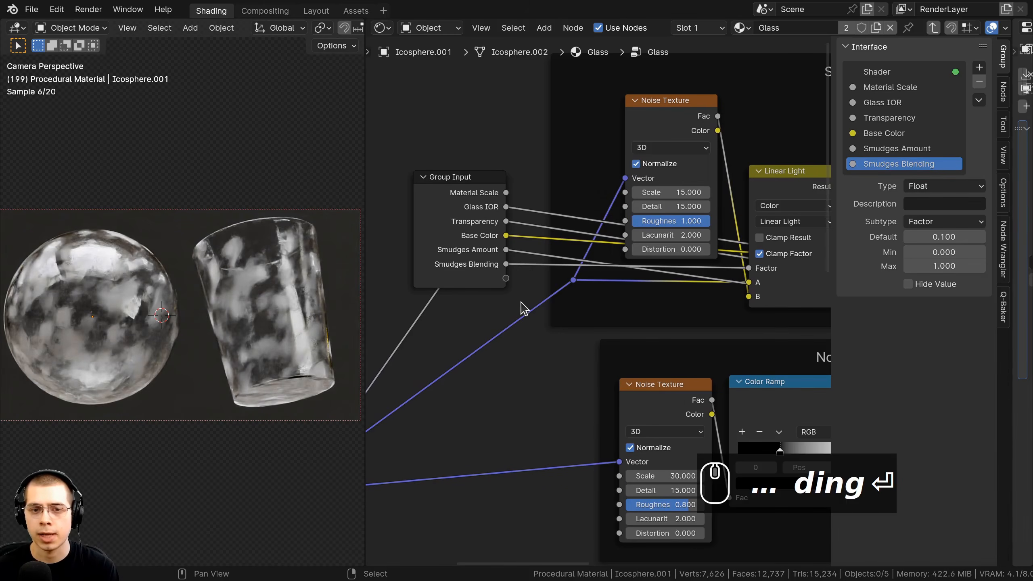
Leave the Glass group and set the Smudges Amount on its group node to 0.000.
scroll(605, 279, down, 3)
key(Tab)
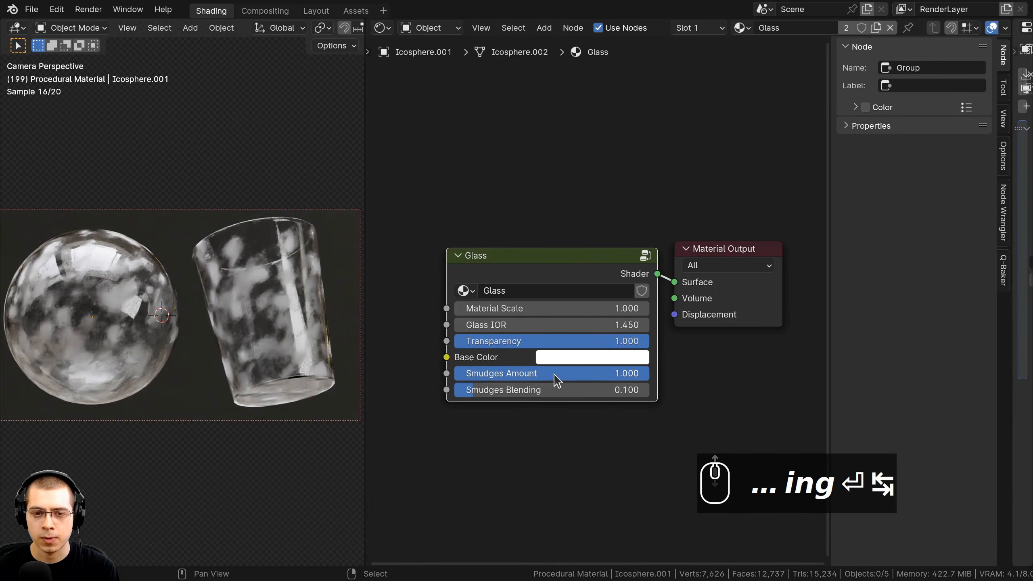
drag(576, 376, 468, 377)
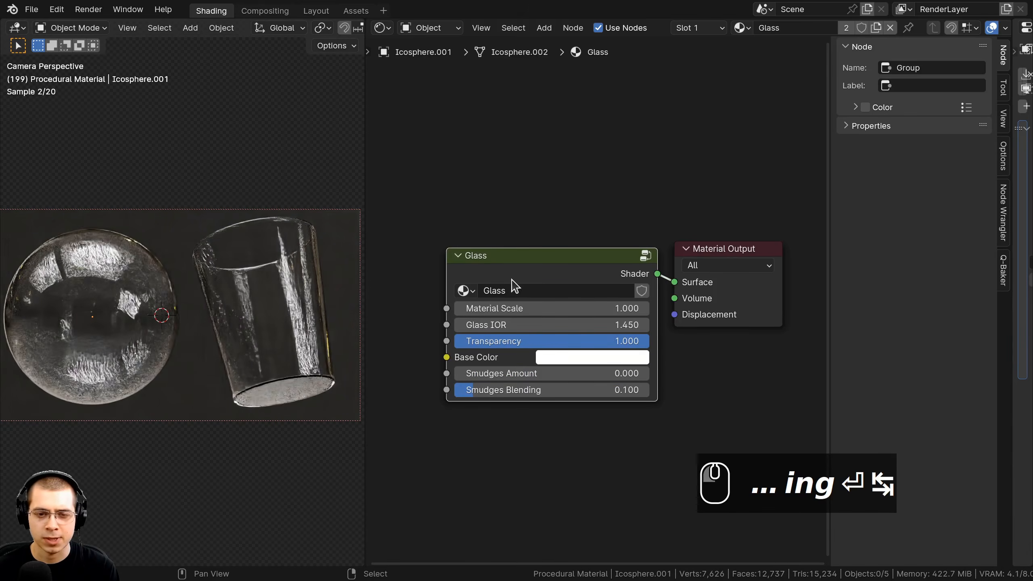
middle_drag(521, 266, 543, 213)
Re-enter the Glass group and move the Group Input node below the Mapping frame, beside the Mapping node of the Cracks frame.
key(Tab)
scroll(539, 208, down, 7)
middle_drag(469, 275, 565, 259)
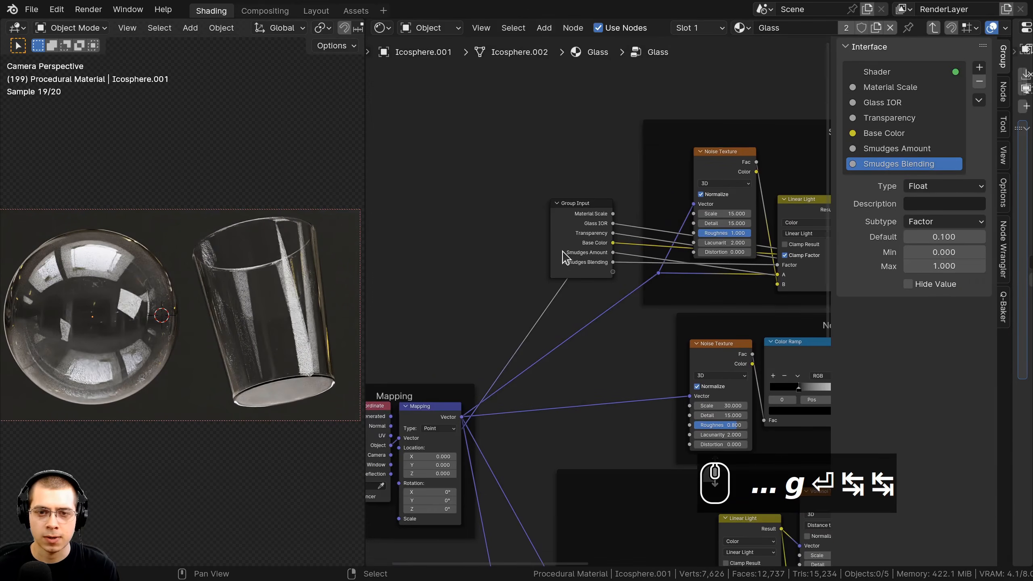
key(g)
click(529, 266)
scroll(530, 323, down, 1)
middle_drag(530, 323, 513, 138)
key(g)
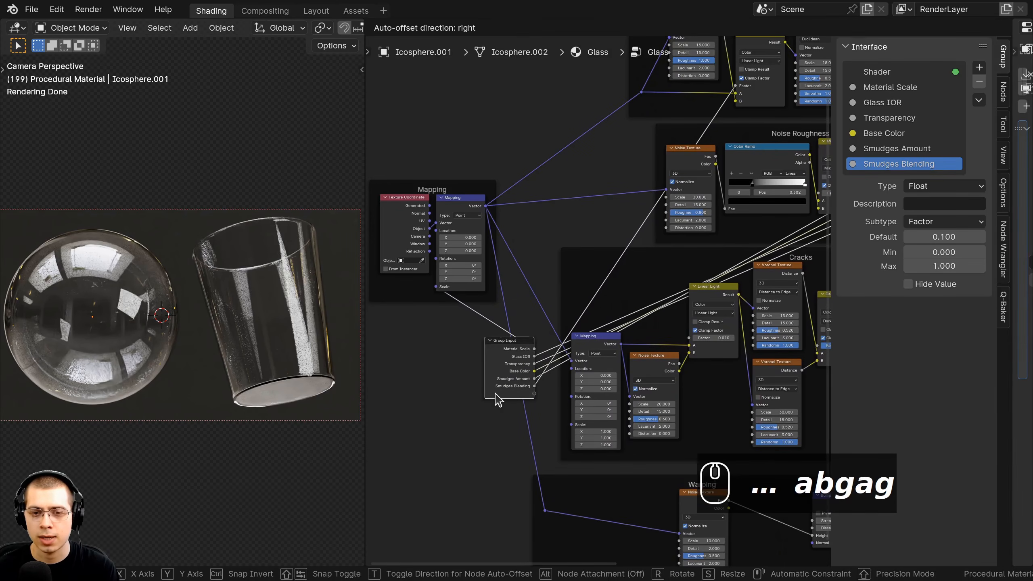
click(496, 397)
middle_drag(496, 397, 617, 233)
scroll(488, 271, up, 2)
scroll(616, 233, up, 2)
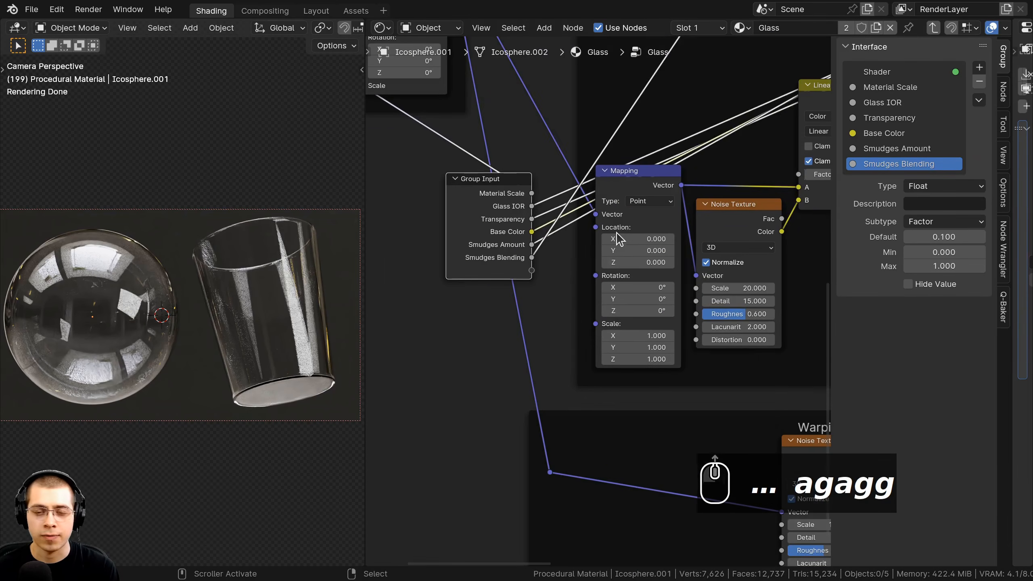
click(617, 186)
key(g)
scroll(691, 203, down, 1)
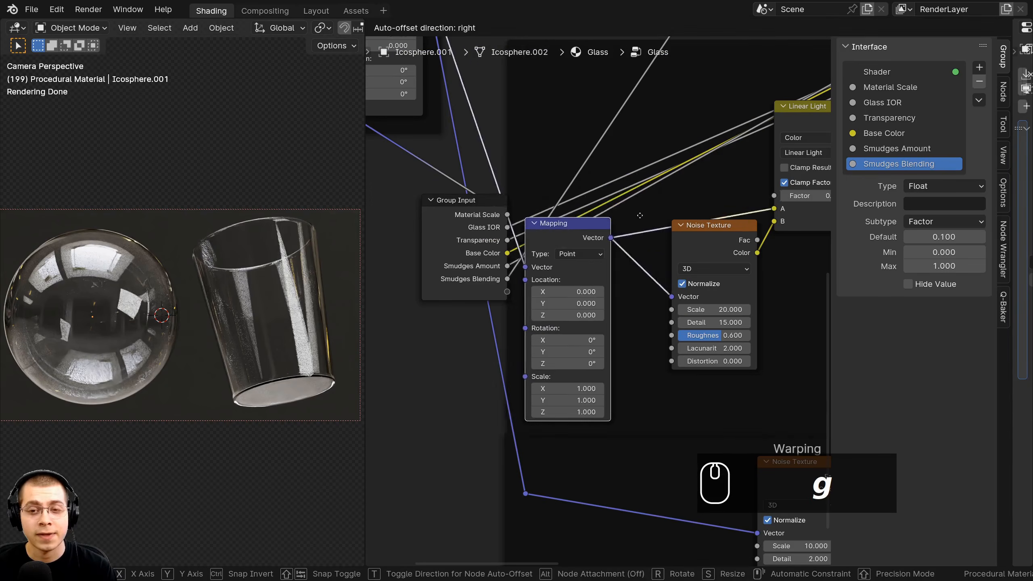
right_click(765, 225)
Expose the Scale of the Cracks frame's Mapping node as a group input and rename it Cracks Scale.
scroll(625, 260, up, 1)
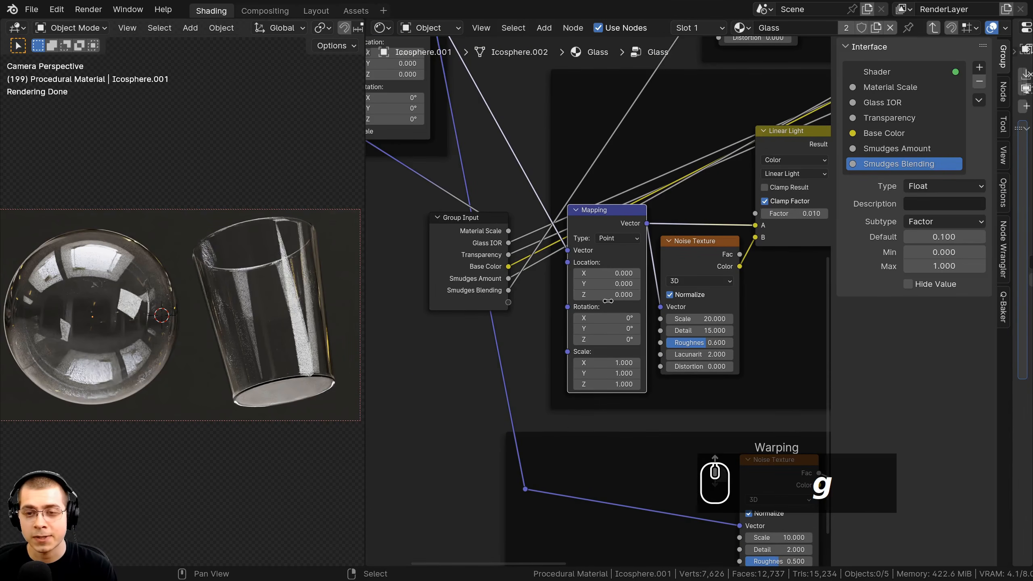
drag(568, 352, 508, 302)
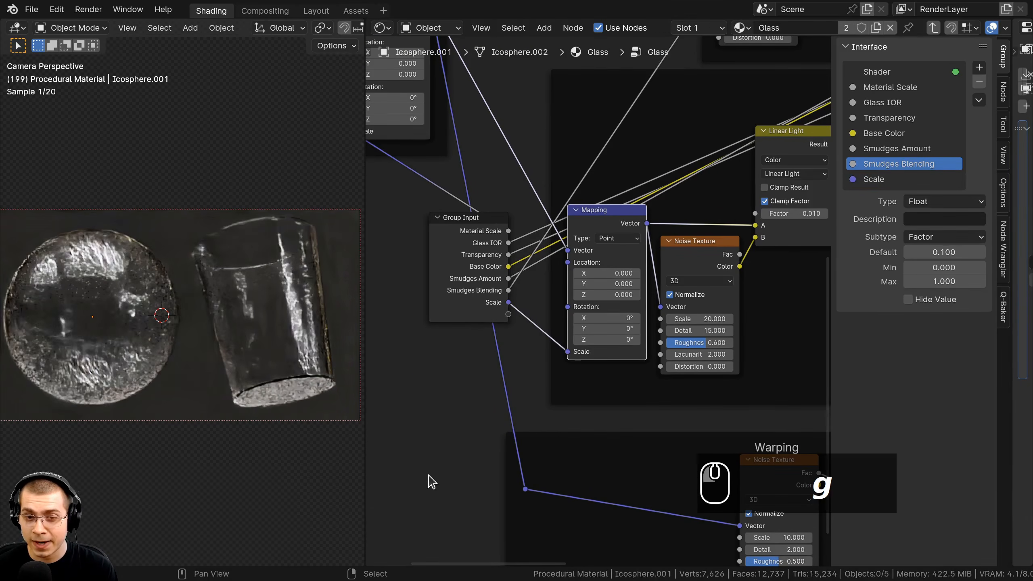
double_click(891, 180)
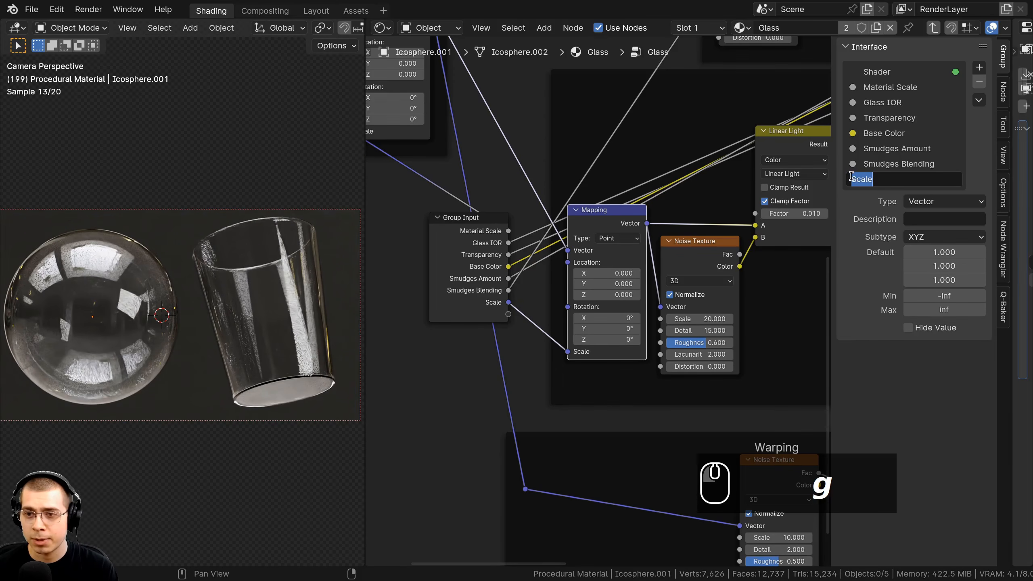
text(Cracks)
key(Return)
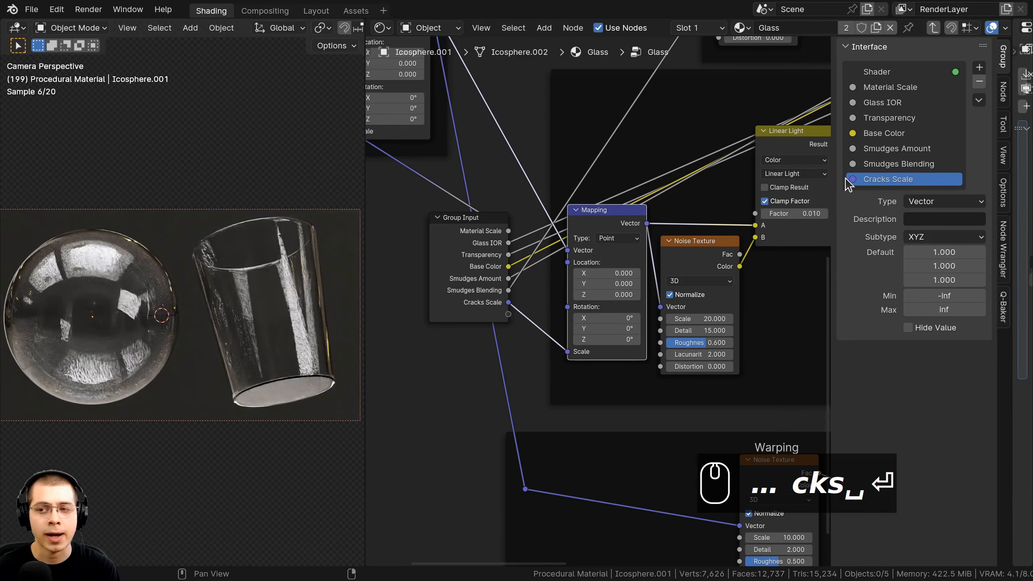
Change the type of the Cracks Scale group input to Float and set its default to 1.000.
click(917, 203)
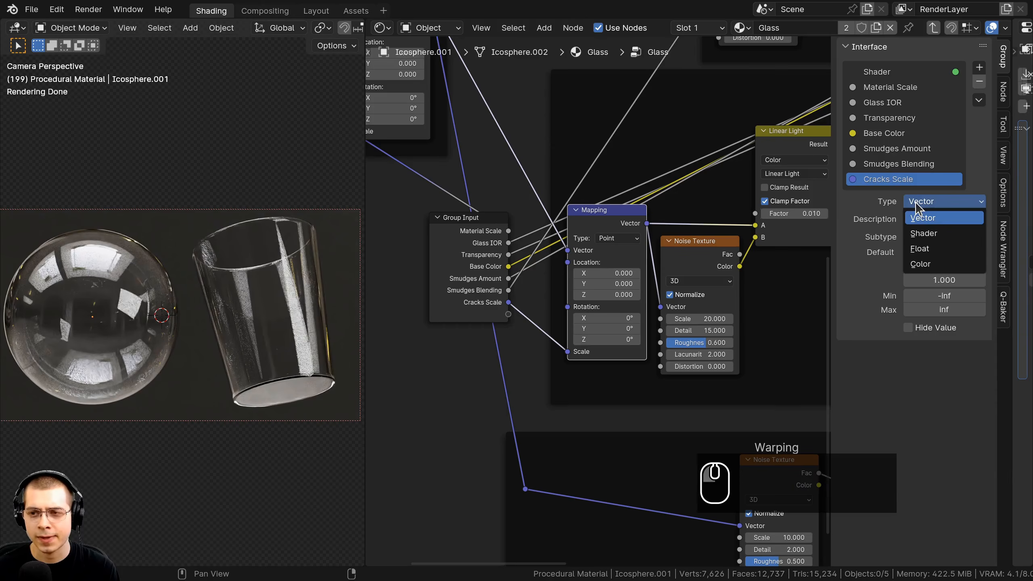
click(920, 249)
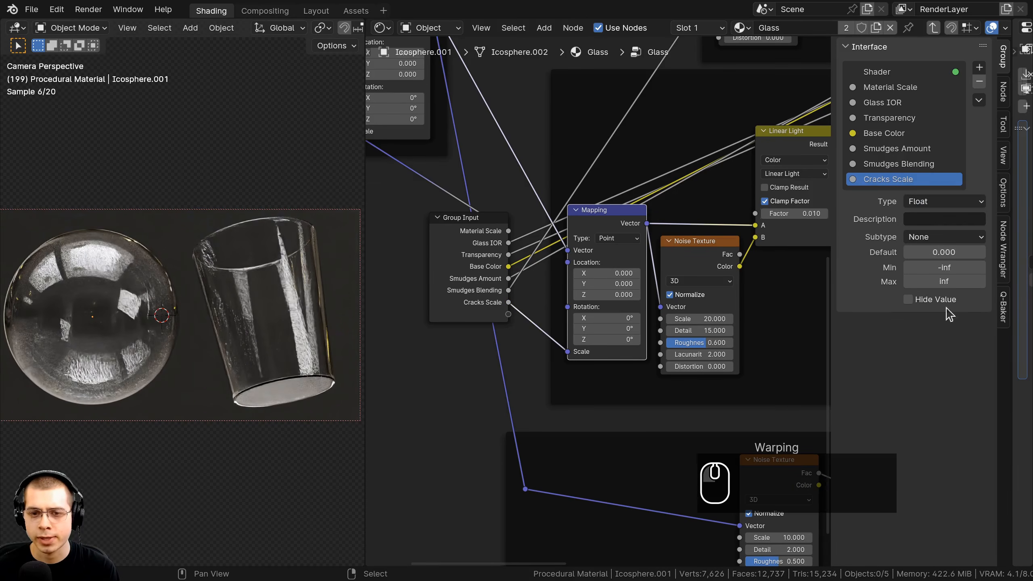
text(1)
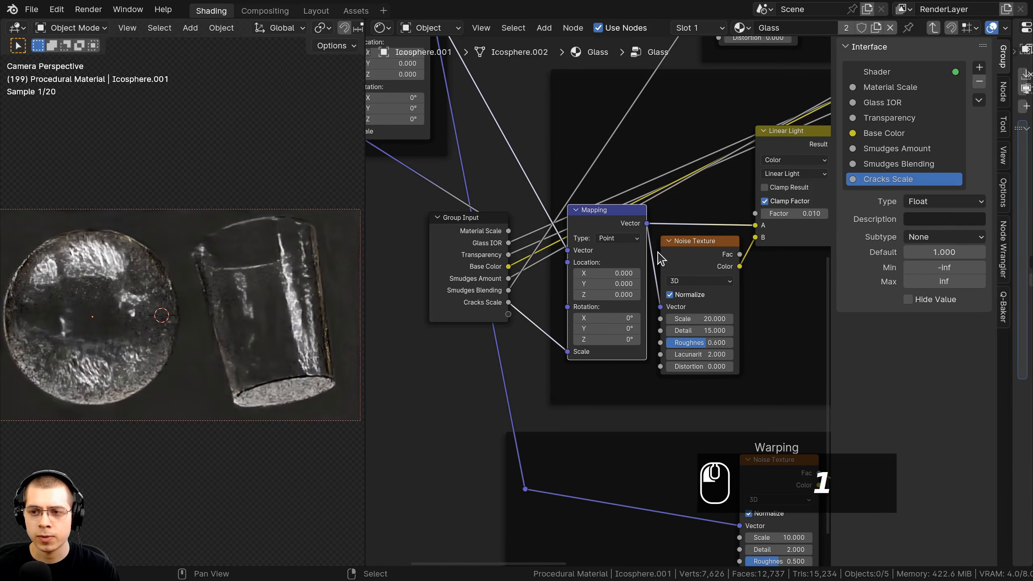
Leave the Glass group and set the Cracks Scale on its group node to 1.000.
key(Tab)
scroll(578, 269, up, 2)
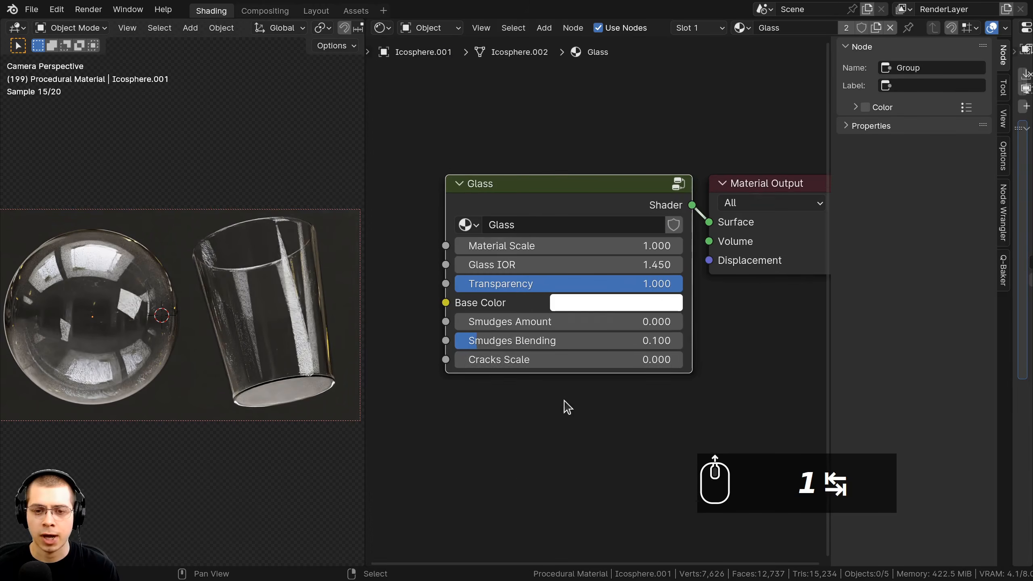
key(Return)
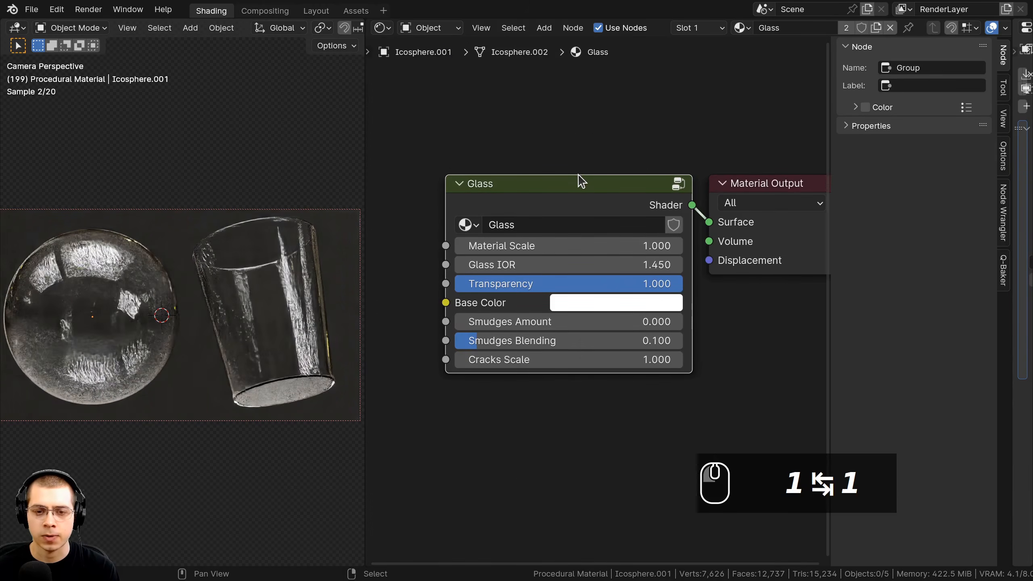
Re-enter the Glass group, expose the Strength of the Cracks frame's Bump node as a group input and rename it Cracks Bump Strength.
key(Tab)
scroll(592, 219, down, 2)
middle_drag(698, 233, 515, 240)
middle_drag(804, 187, 660, 202)
scroll(660, 201, down, 1)
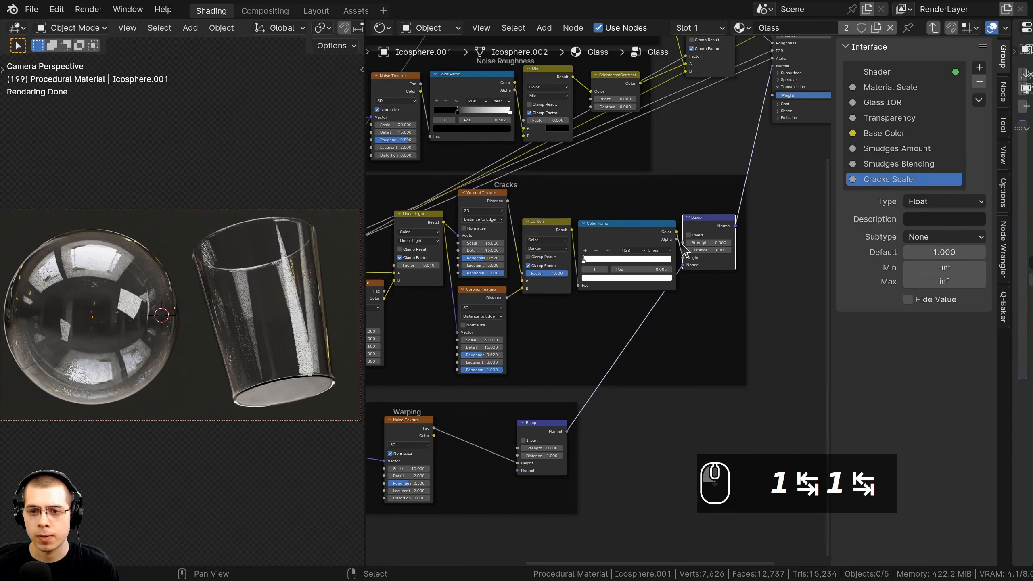
drag(683, 243, 689, 204)
drag(526, 195, 469, 369)
drag(410, 330, 408, 329)
scroll(409, 329, up, 3)
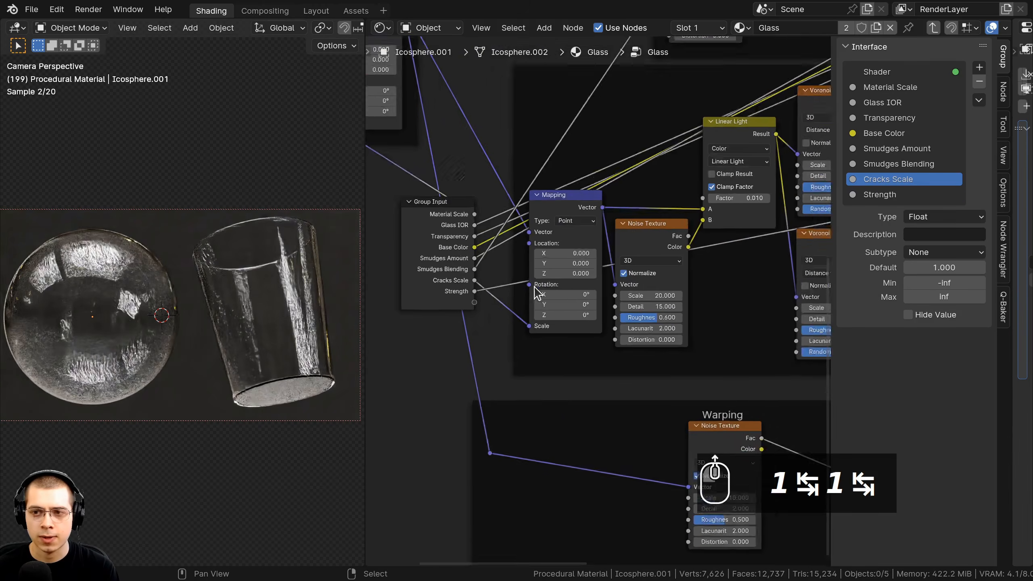
double_click(867, 194)
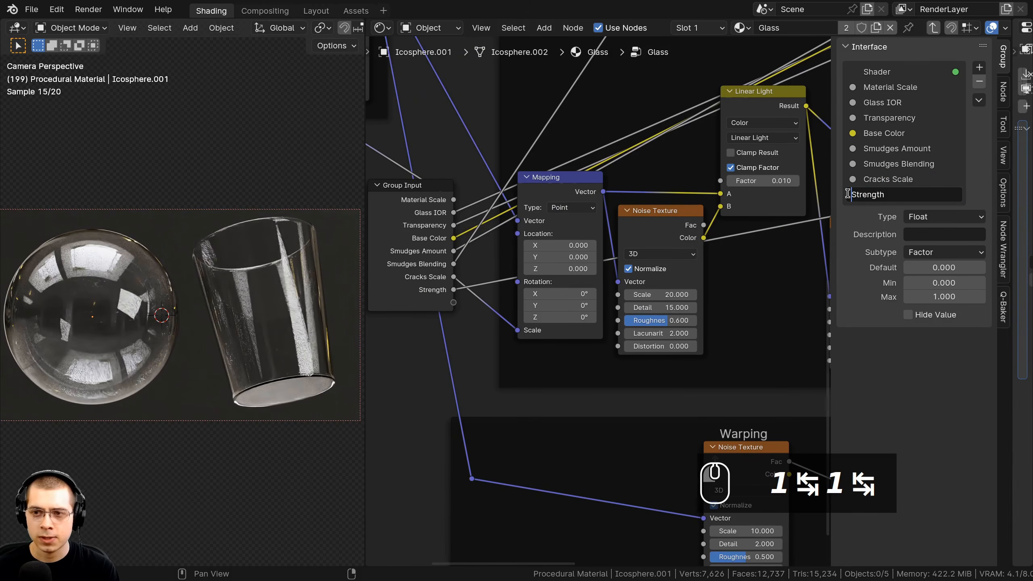
text(Cracks Bump)
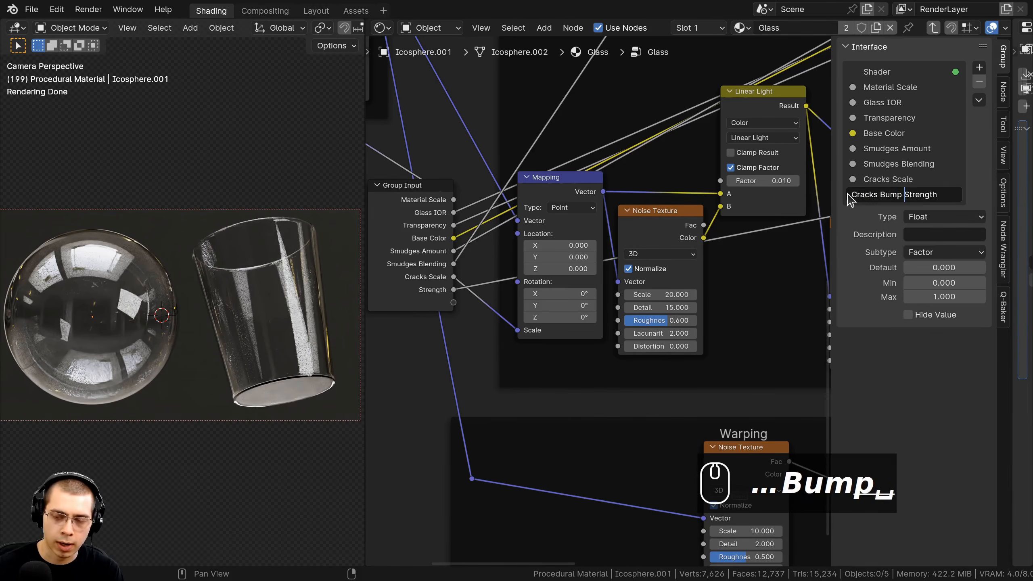
key(Return)
Expose the Scale of the Warping frame's Noise Texture as a group input and rename it Wraping Scale.
scroll(616, 305, down, 4)
middle_drag(614, 302, 627, 180)
scroll(597, 249, up, 2)
middle_drag(637, 284, 622, 292)
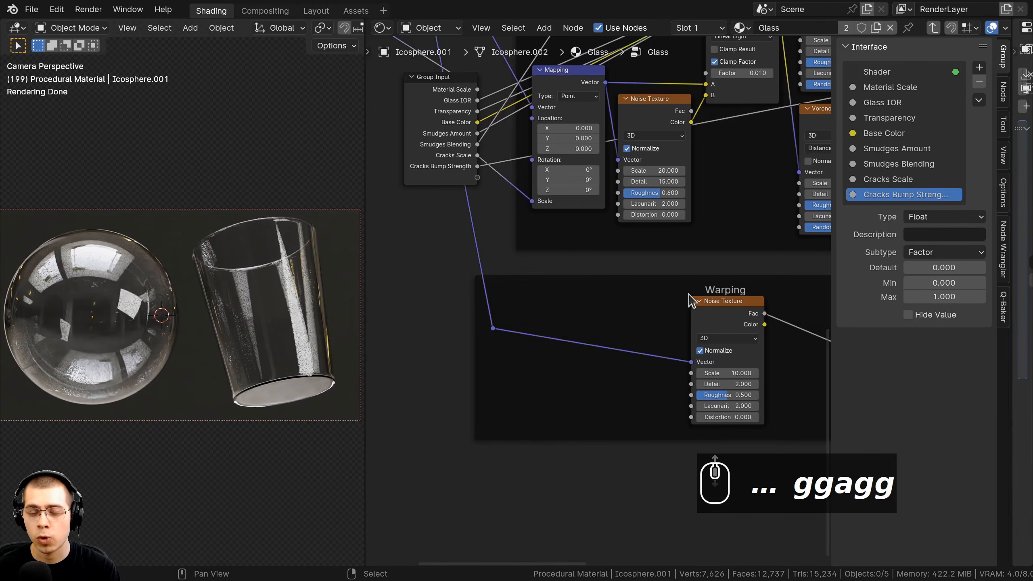
drag(691, 374, 507, 151)
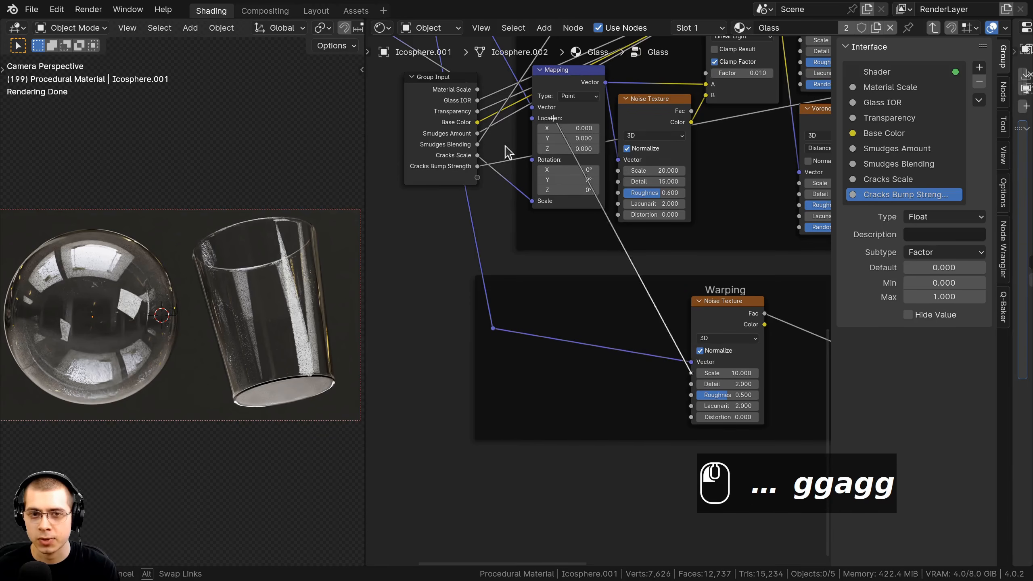
drag(480, 189, 475, 178)
double_click(897, 209)
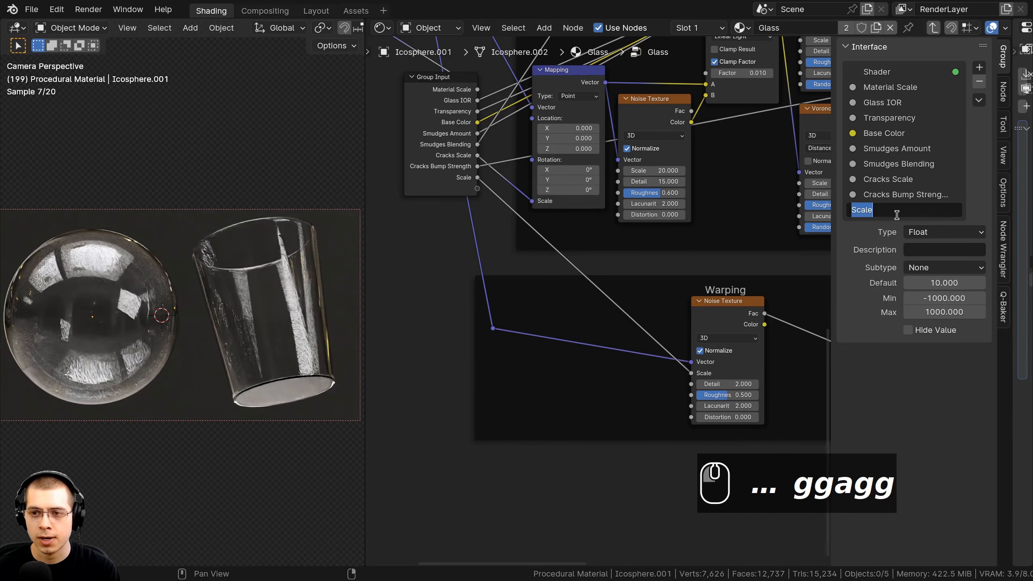
text(W)
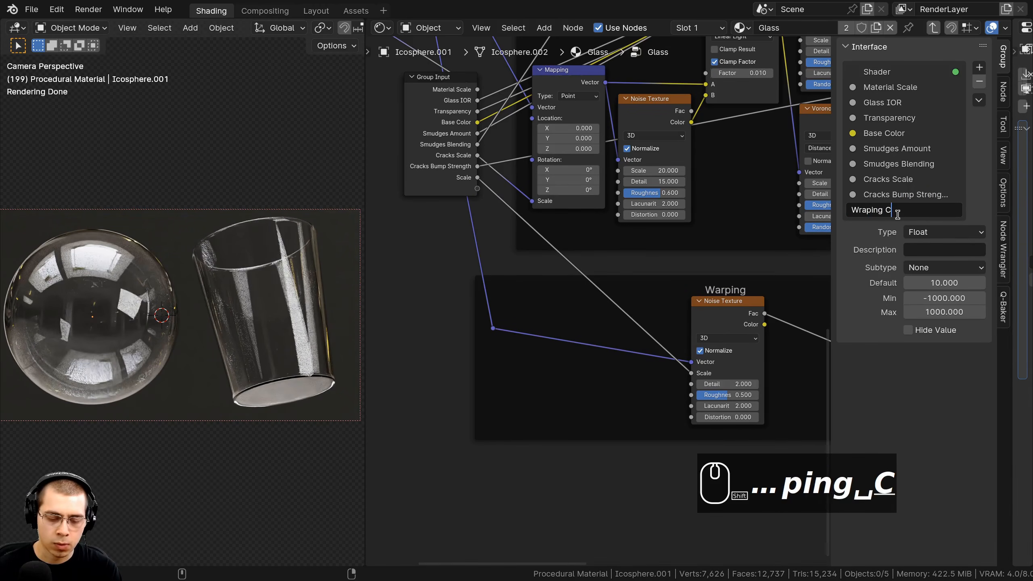
text(raping Scale)
key(Return)
Expose the Strength of the Warping frame's Bump node as a group input and rename it Wraping Bump Strength.
scroll(778, 324, down, 2)
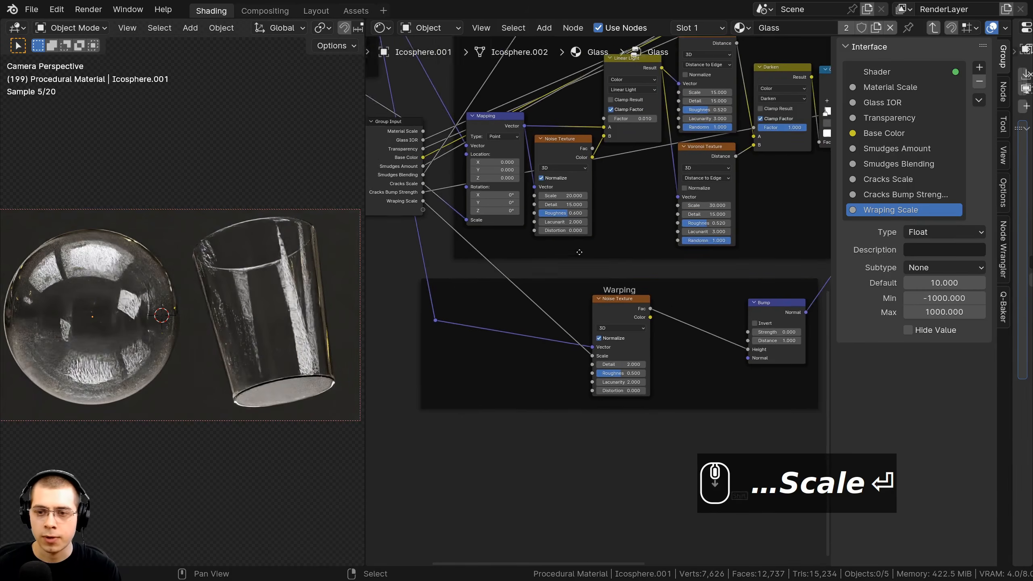
key(a)
key(a)
scroll(756, 348, up, 1)
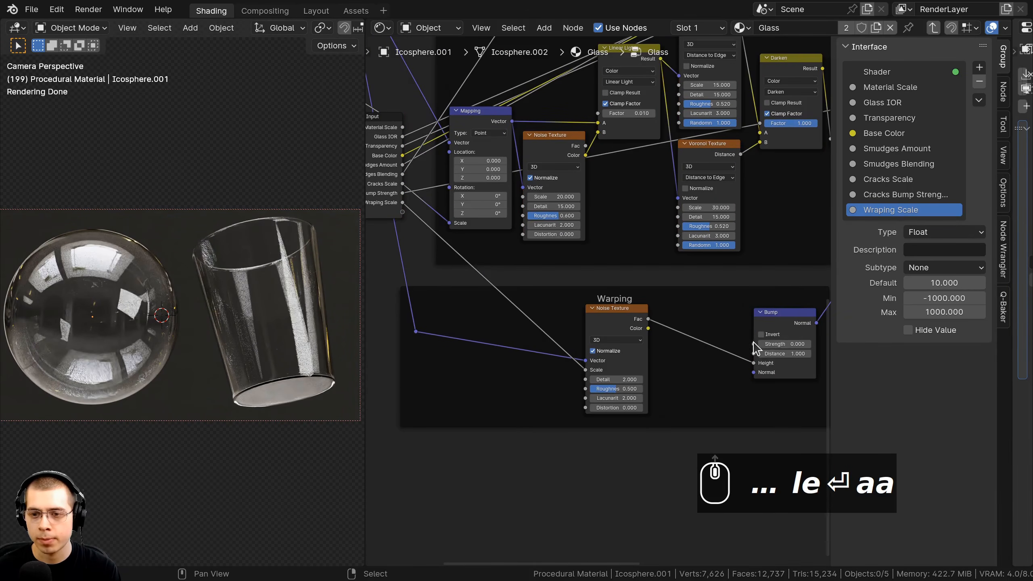
drag(755, 345, 461, 184)
drag(407, 212, 403, 211)
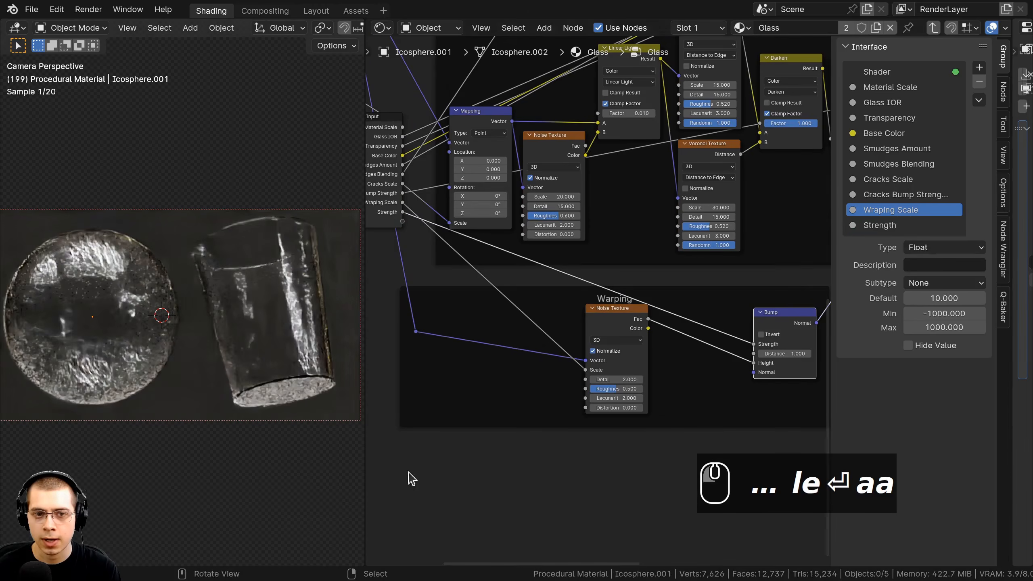
double_click(848, 226)
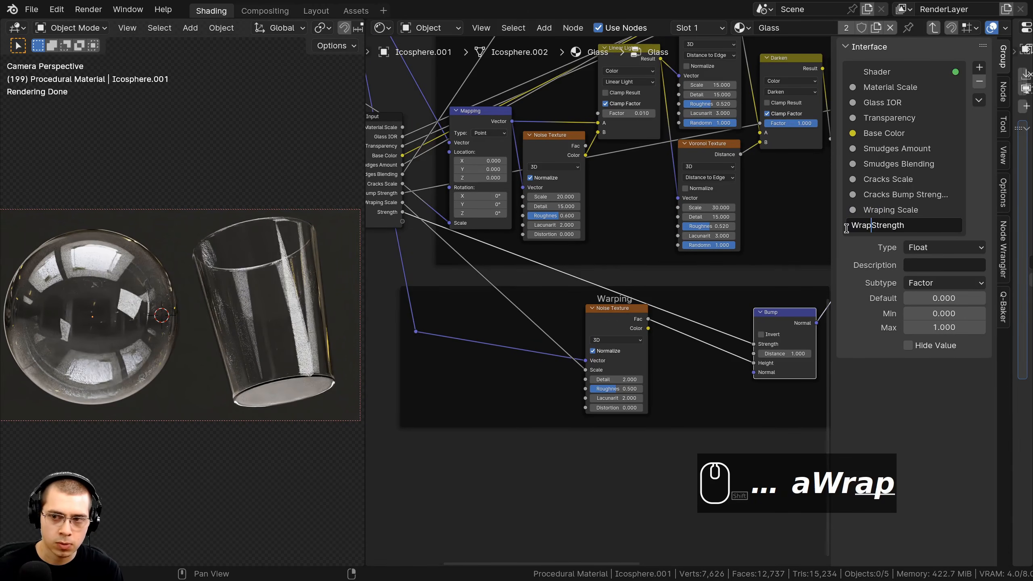
text(Wraping Bump)
key(Return)
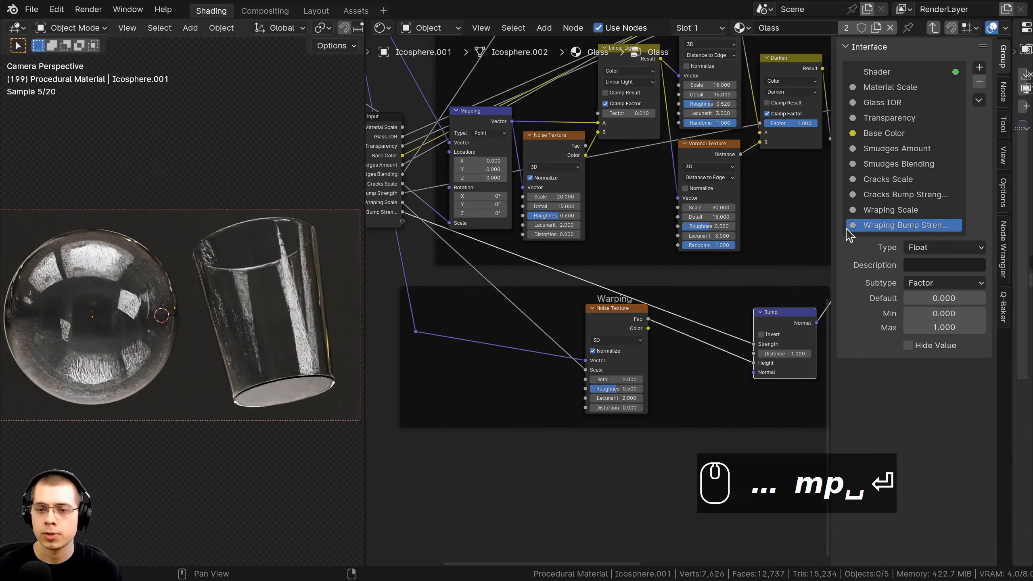
Move the Group Input node up beside the Noise Texture of the Noise Roughness frame.
middle_drag(640, 264, 642, 257)
scroll(556, 165, down, 3)
middle_drag(577, 199, 638, 386)
scroll(590, 375, down, 1)
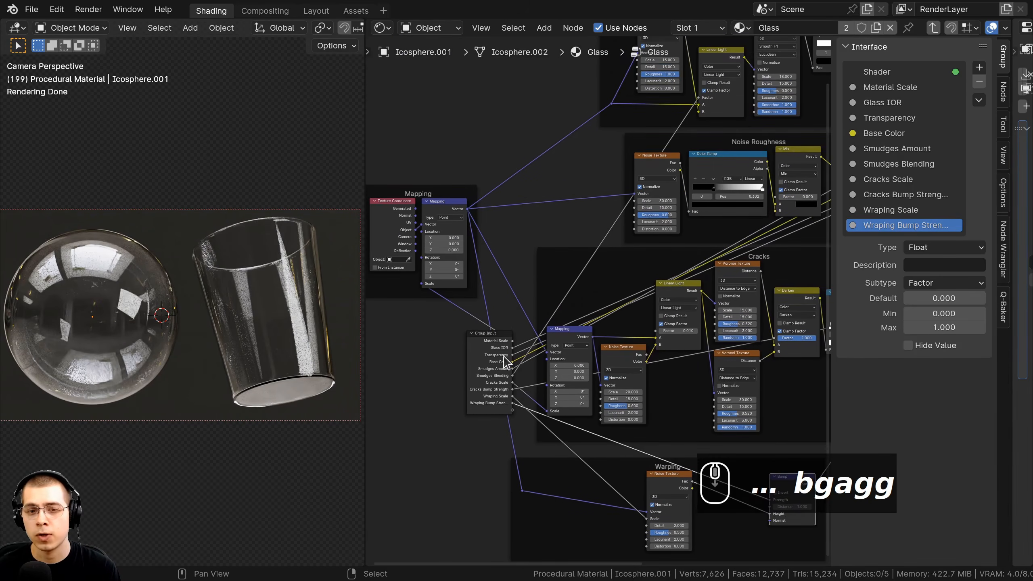
right_click(495, 366)
key(g)
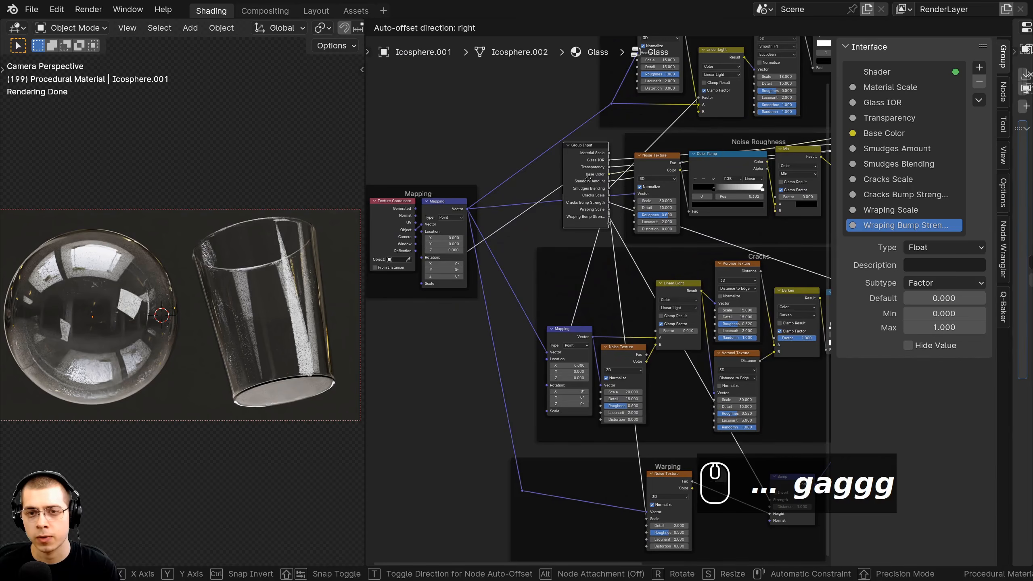
click(592, 180)
Expose the Factor of the Noise Roughness frame's Mix node as a group input and rename it Noise Roughness.
middle_drag(610, 162, 366, 230)
scroll(812, 230, down, 1)
scroll(547, 242, up, 2)
middle_drag(548, 242, 733, 258)
scroll(535, 241, up, 1)
drag(736, 261, 453, 303)
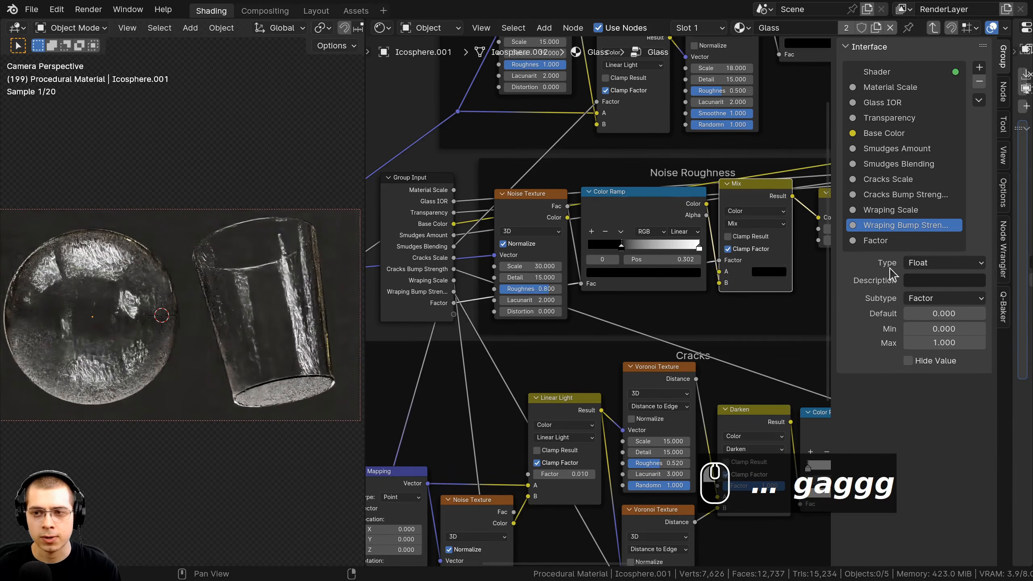
double_click(876, 241)
text(Noise Rou)
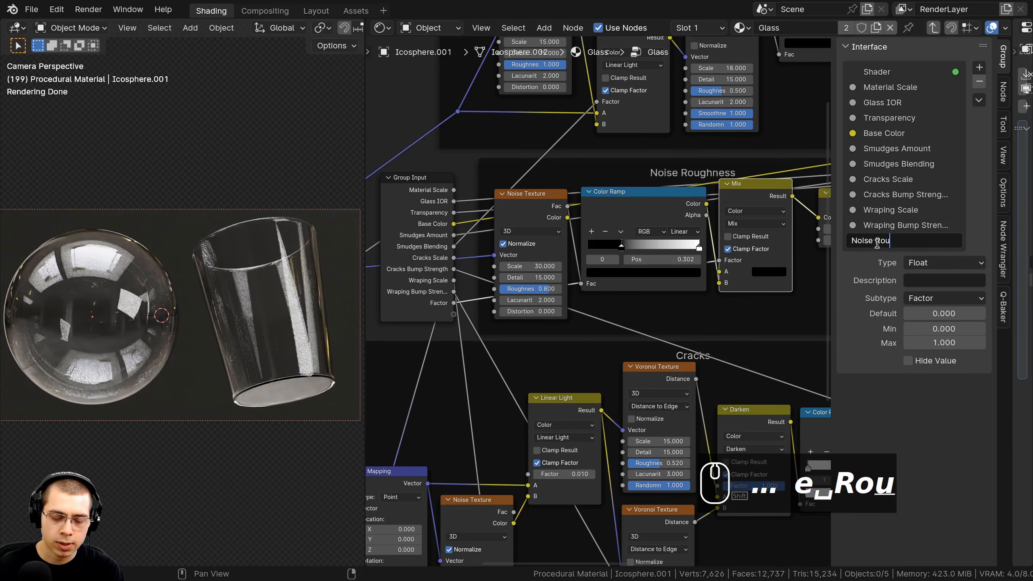
text(ghness)
key(Return)
Expose the Bright value of the Brightness/Contrast node as a group input and rename it Glass Roughess.
middle_drag(529, 240, 539, 243)
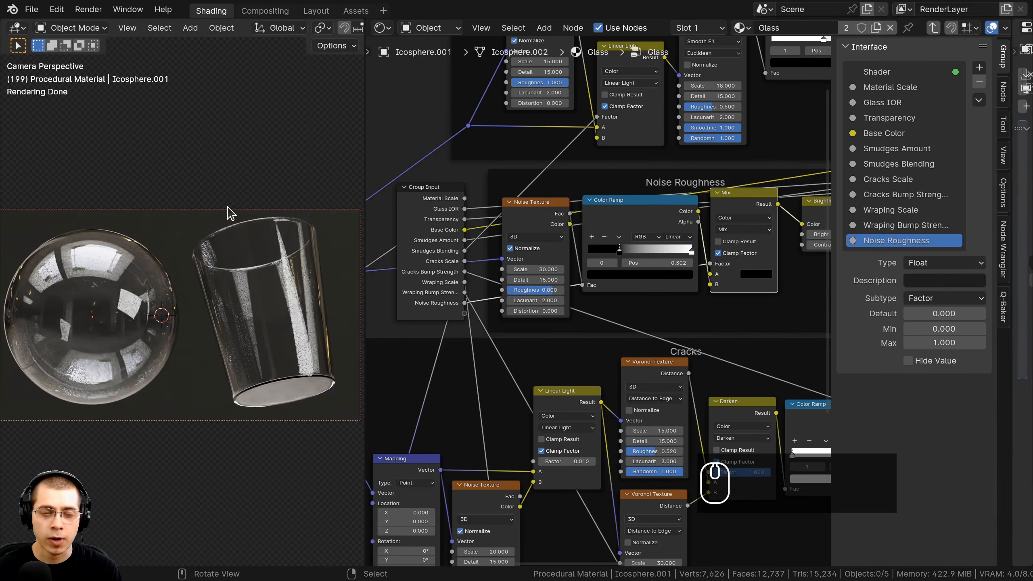
scroll(47, 244, up, 2)
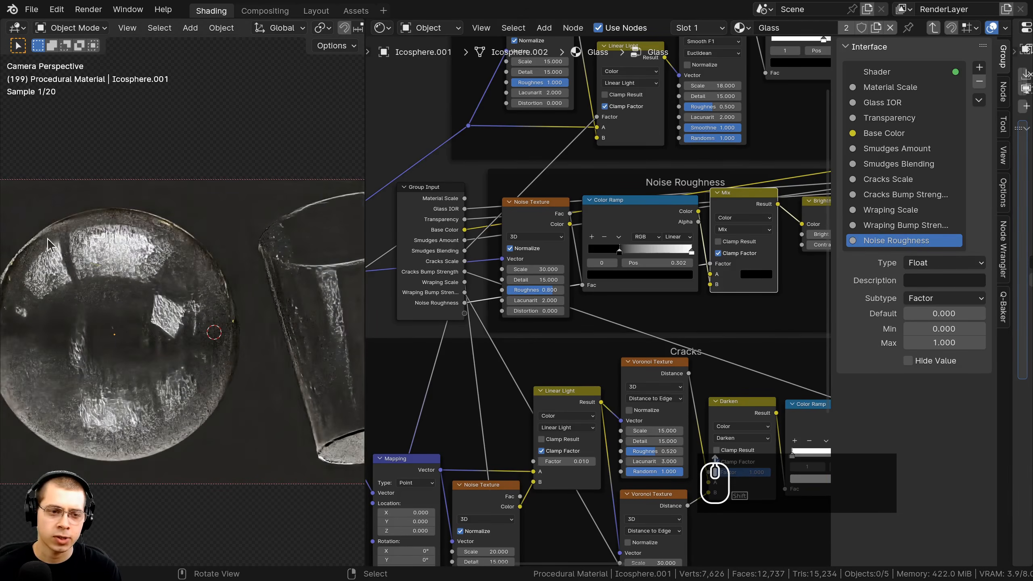
middle_drag(796, 249, 637, 250)
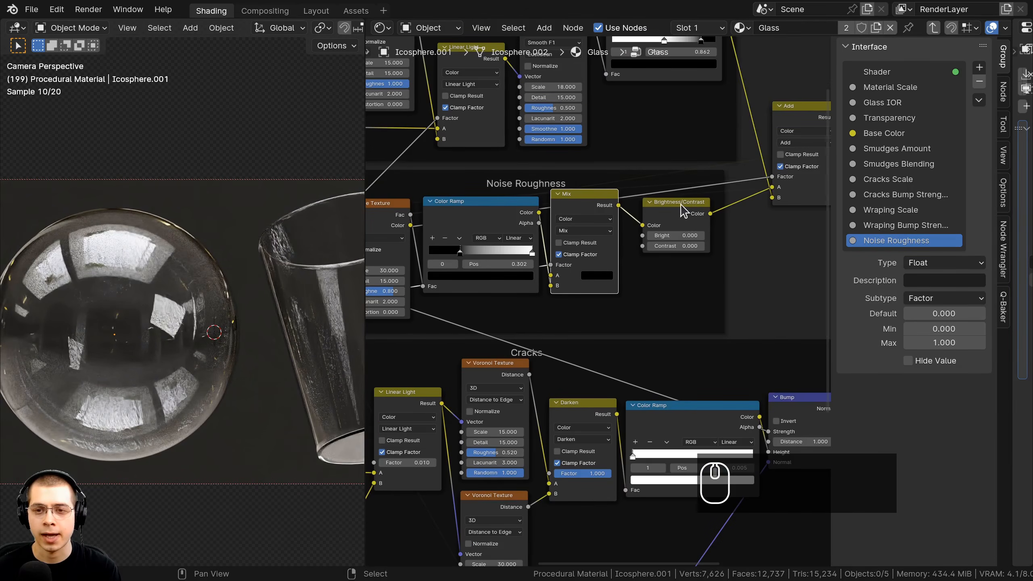
mouse_move(676, 235)
mouse_down()
mouse_move(716, 234)
mouse_move(659, 234)
mouse_move(677, 235)
mouse_up()
right_click(677, 234)
middle_drag(676, 234, 752, 229)
drag(724, 232, 511, 314)
click(878, 256)
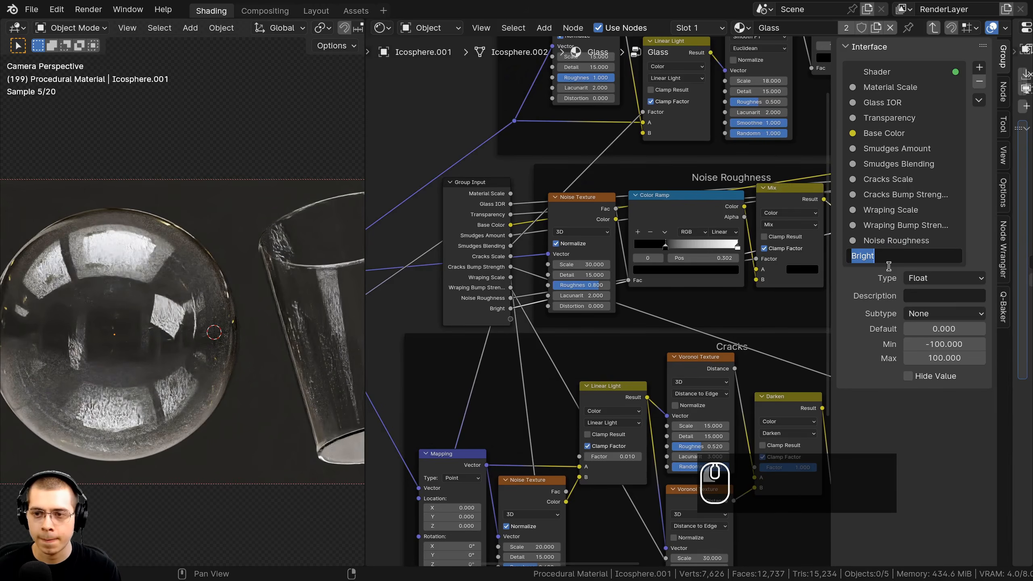
text(Glass Roughe)
key(BackSpace)
text(ness)
key(Return)
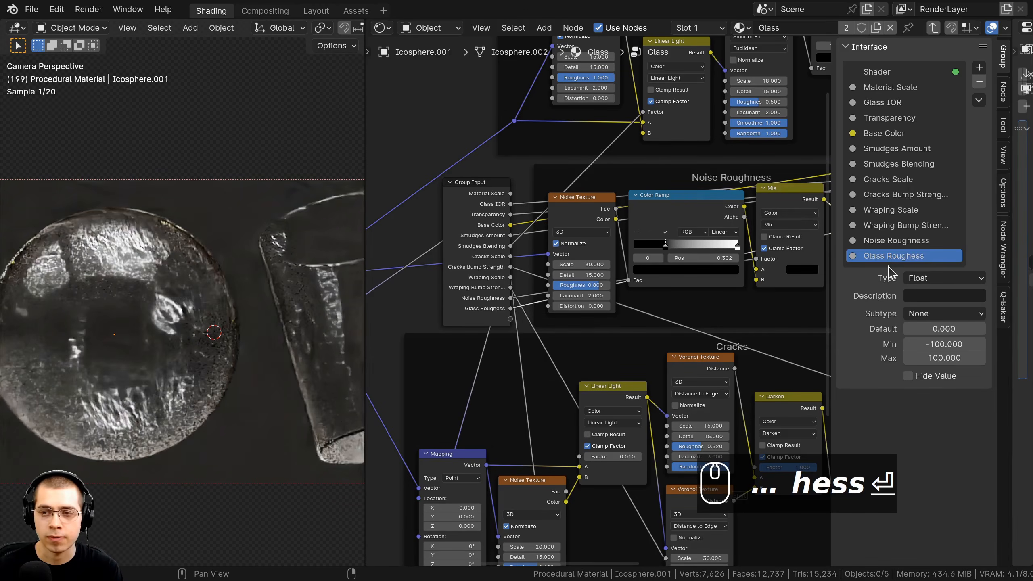
Leave the Glass group to try out the Glass Roughess value on its group node, and re-enter the group.
key(Tab)
scroll(549, 303, up, 2)
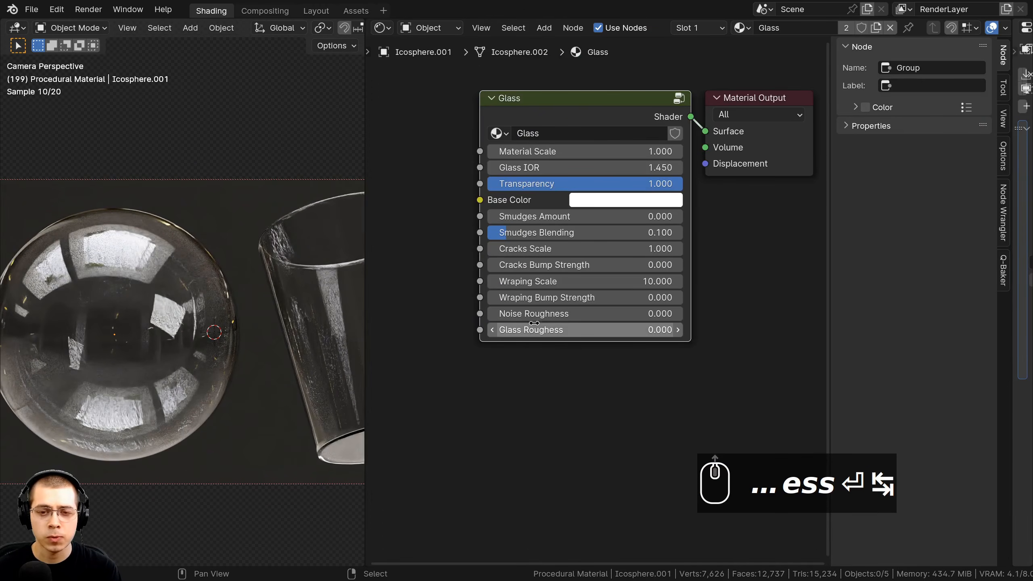
scroll(525, 332, up, 4)
mouse_move(515, 340)
mouse_down()
mouse_move(573, 339)
mouse_move(521, 342)
mouse_up()
scroll(544, 130, down, 2)
key(Tab)
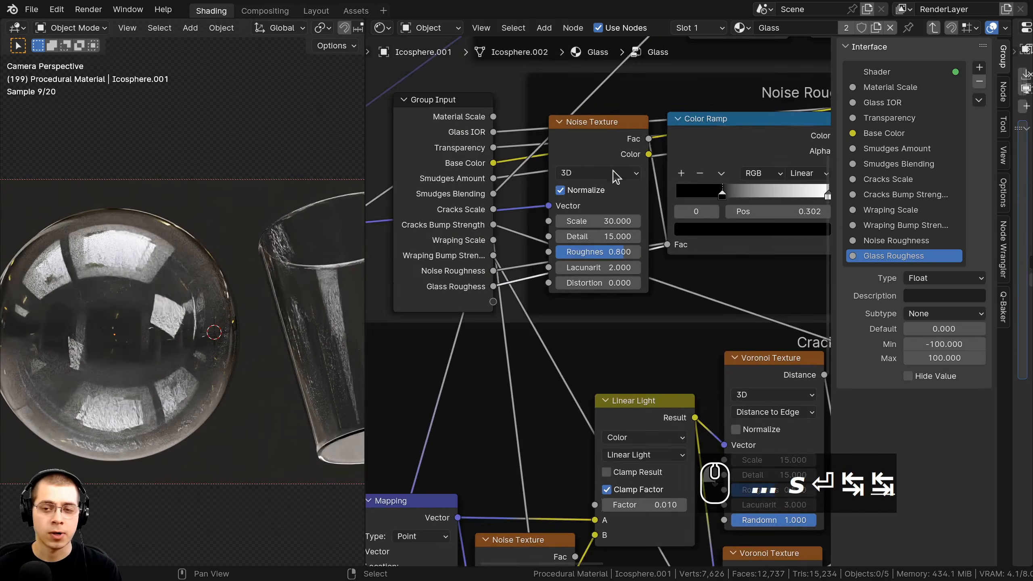
Insert a Math node into the link feeding the Bright input of the Brightness/Contrast node in the Noise Roughness frame.
scroll(612, 173, down, 8)
middle_drag(598, 305, 466, 320)
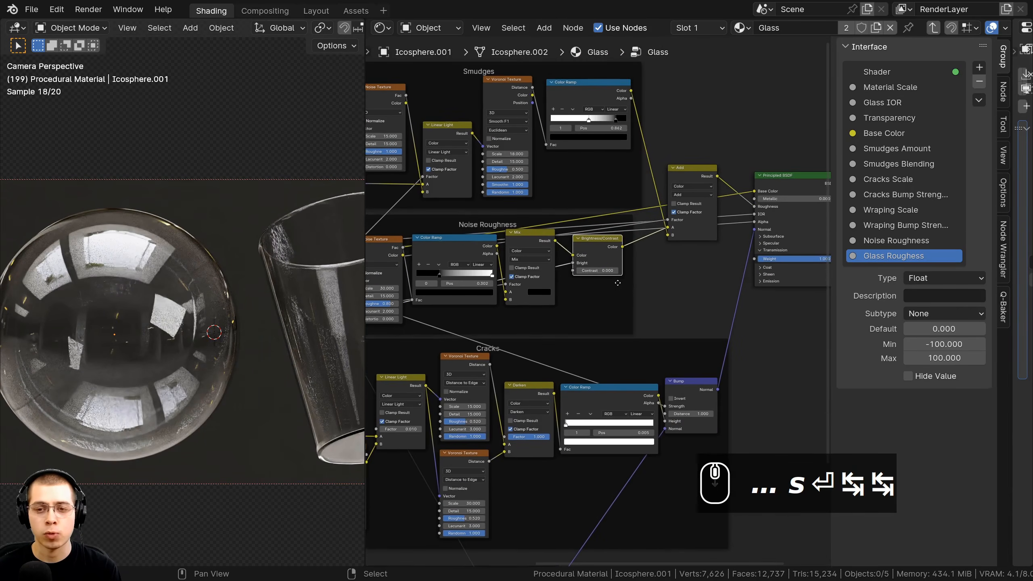
scroll(694, 244, up, 3)
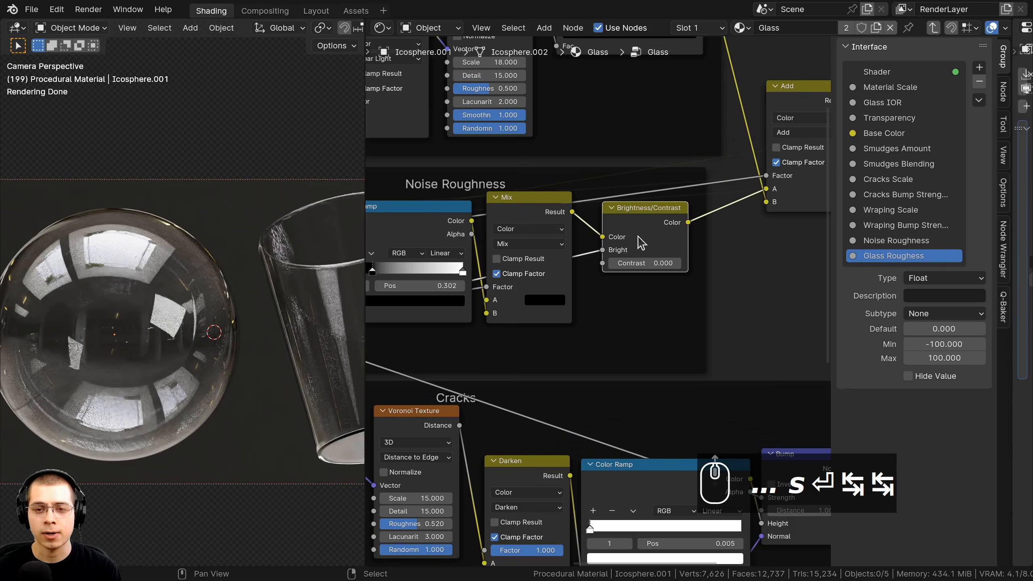
click(489, 210)
key(shift+a)
text(mi)
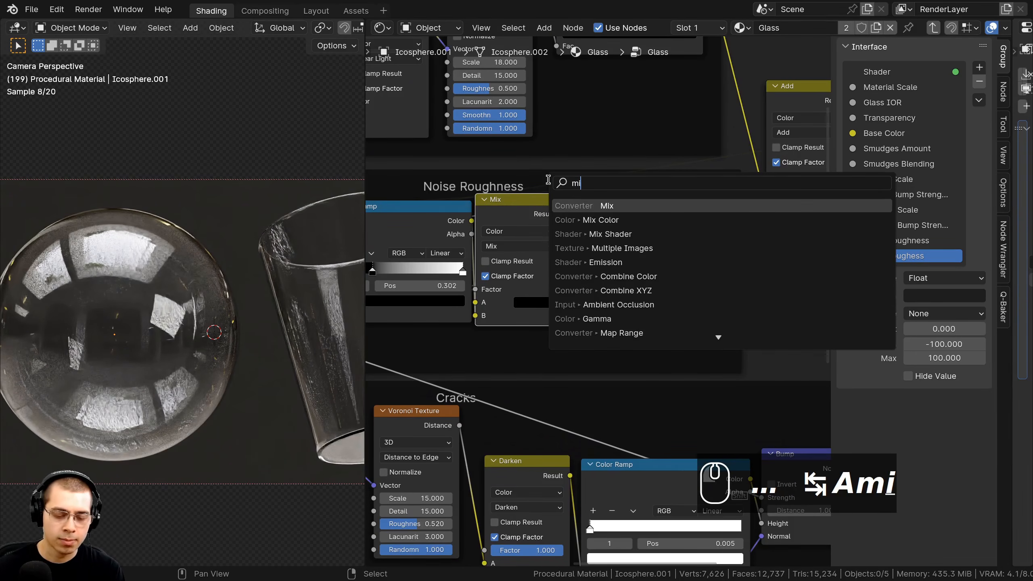
key(BackSpace)
text(ath)
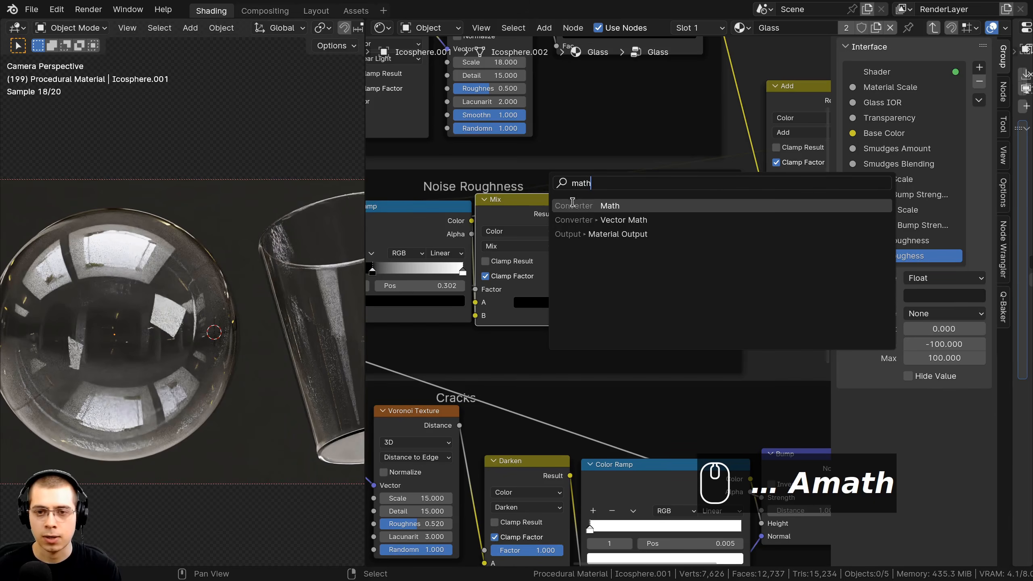
click(572, 204)
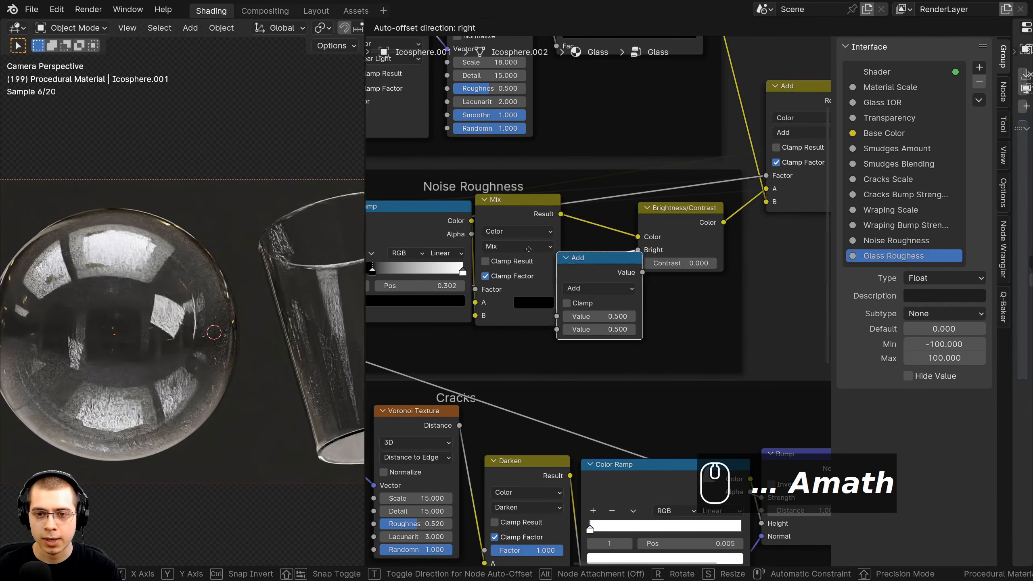
click(524, 243)
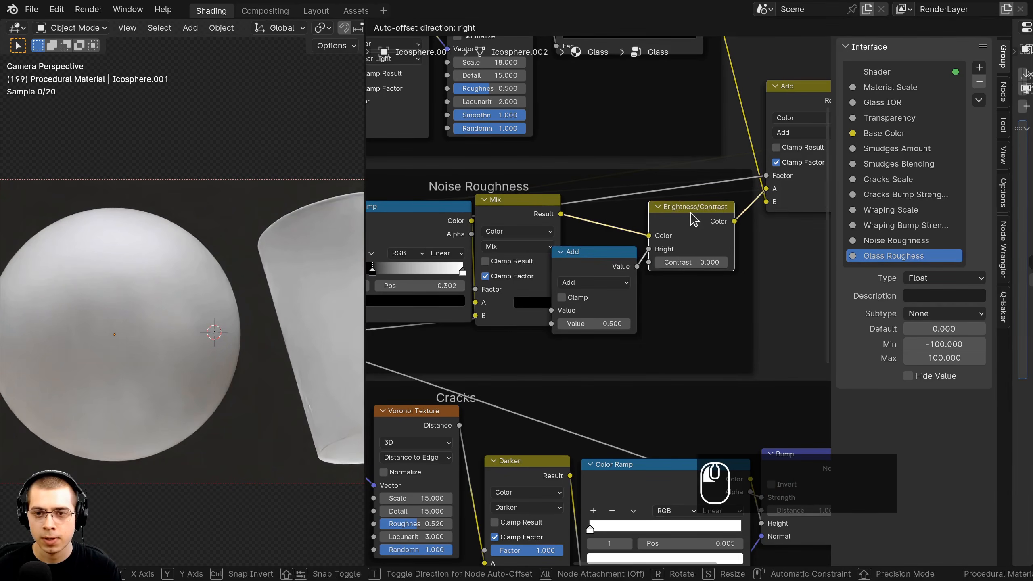
Space out the Mix, Math and Brightness/Contrast nodes so the Math node sits between the other two.
drag(691, 212, 695, 212)
drag(602, 254, 609, 251)
drag(529, 204, 525, 203)
drag(619, 248, 621, 246)
drag(687, 213, 691, 212)
drag(600, 247, 604, 242)
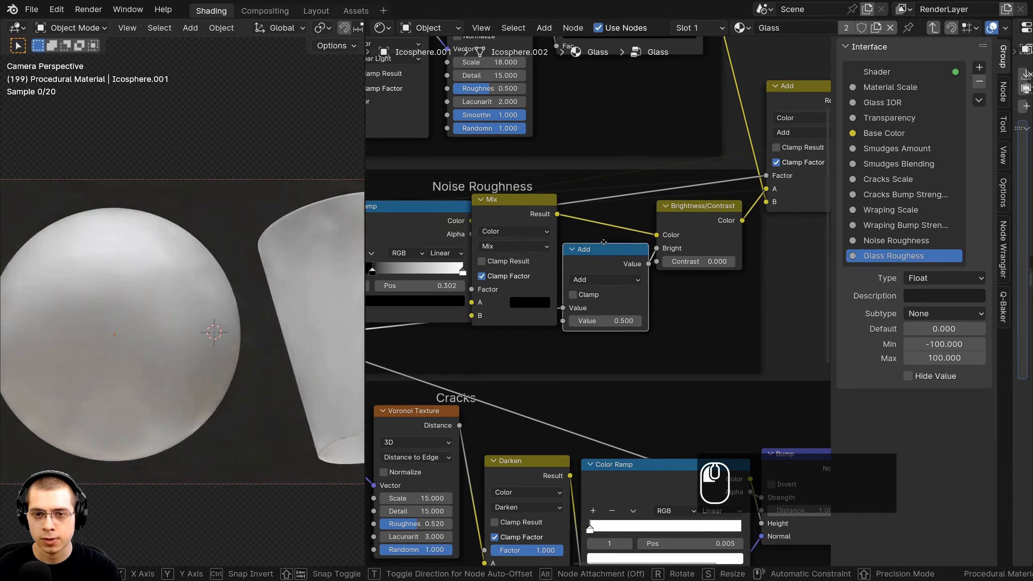
Change the operation of the Math node in the Noise Roughness frame to Divide.
scroll(575, 237, up, 2)
click(595, 267)
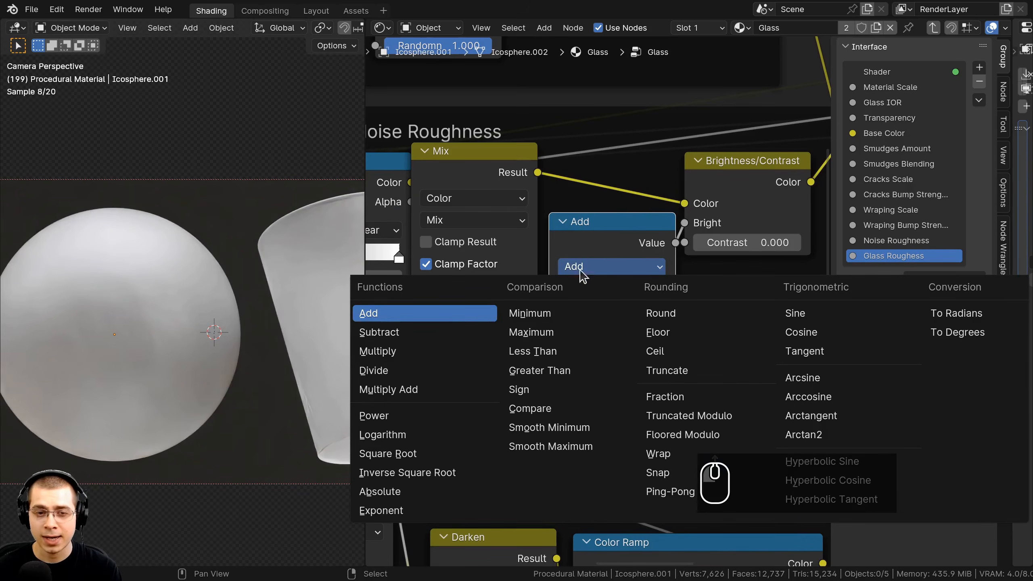
click(396, 372)
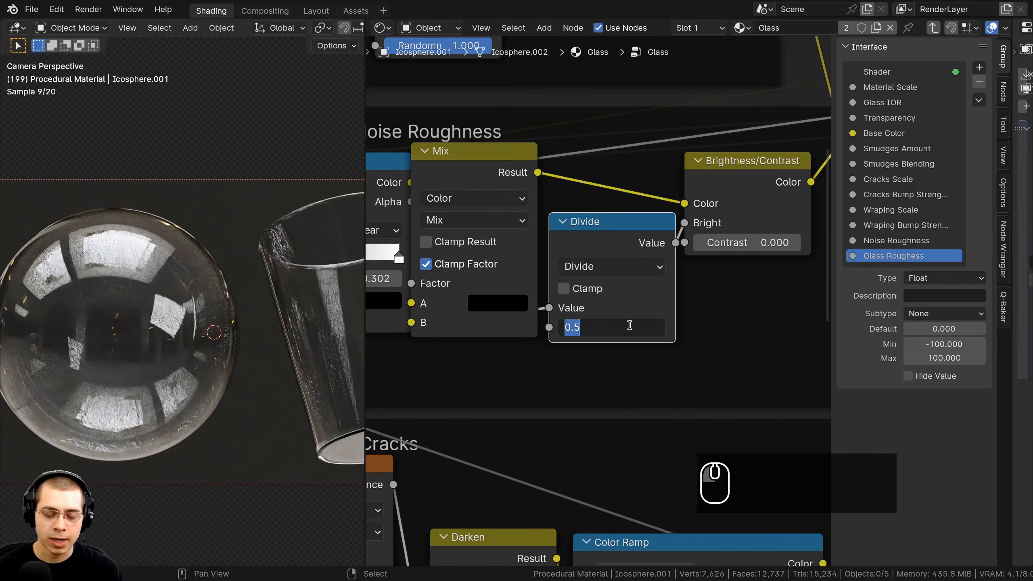
Set the divisor of the Divide node in the Noise Roughness frame to 40.
key(Return)
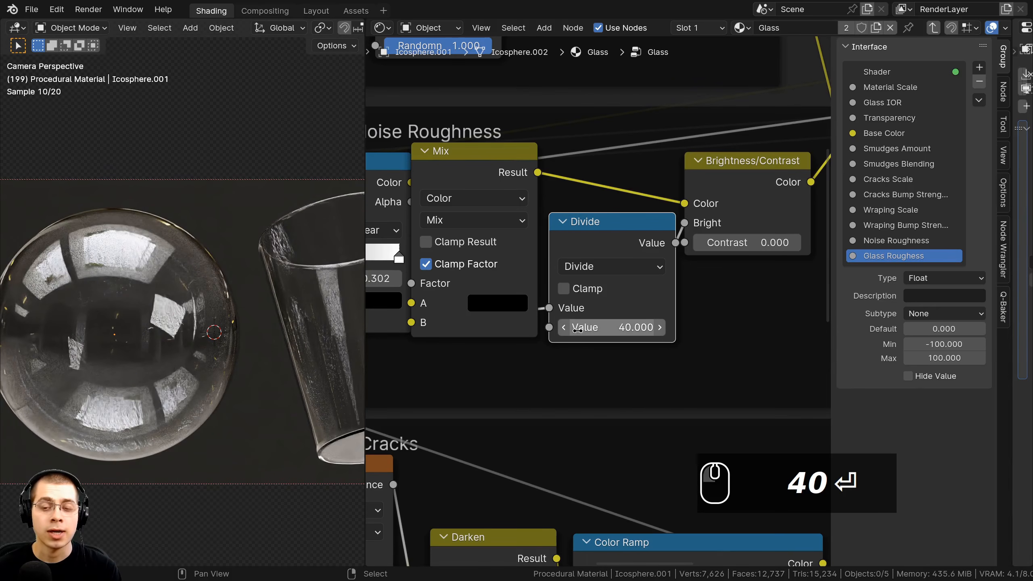
drag(587, 249, 585, 250)
scroll(430, 267, down, 2)
middle_drag(430, 266, 532, 276)
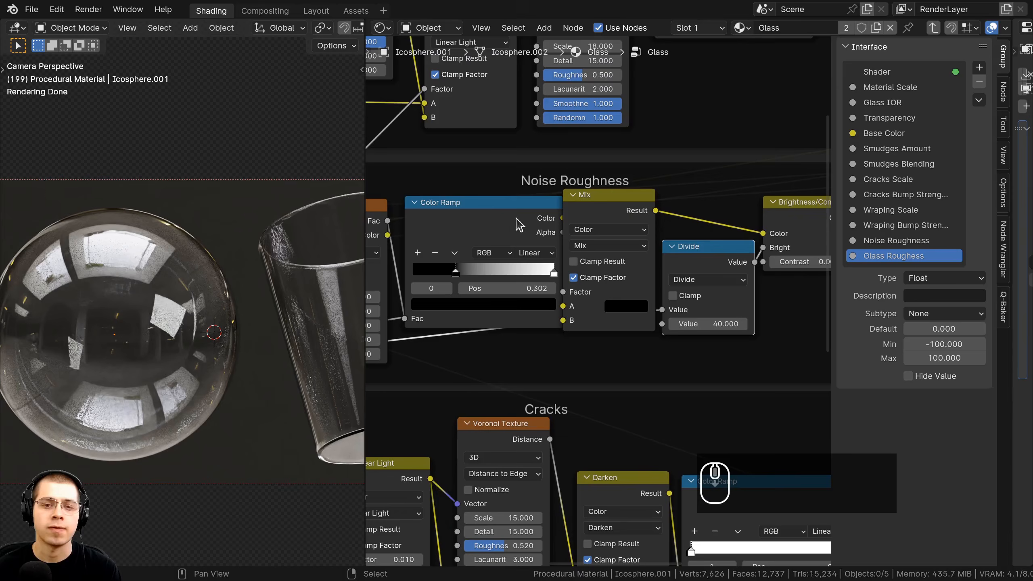
Leave the Glass group, test the Glass Roughess value on the group node without keeping the change, and go back inside the group.
click(468, 203)
key(Tab)
scroll(580, 295, up, 2)
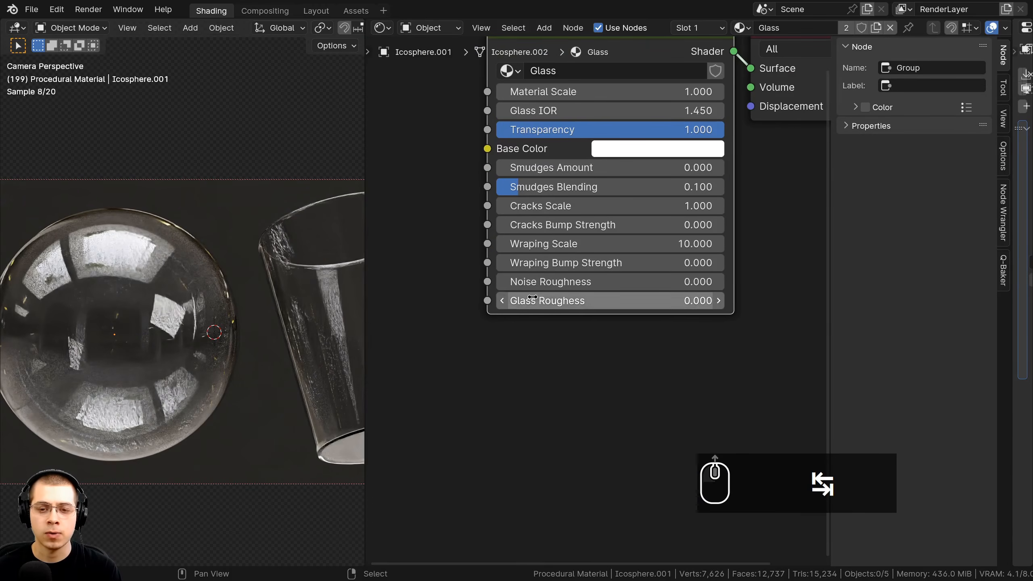
drag(533, 301, 508, 300)
middle_drag(577, 171, 505, 377)
middle_drag(503, 440, 501, 344)
scroll(501, 345, up, 2)
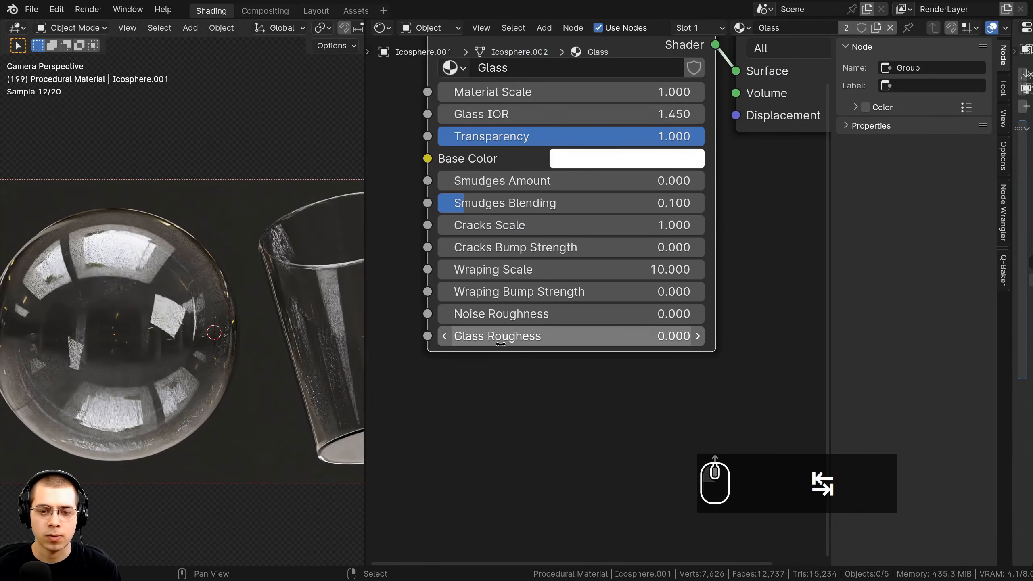
drag(501, 344, 510, 339)
right_click(510, 338)
scroll(555, 122, down, 6)
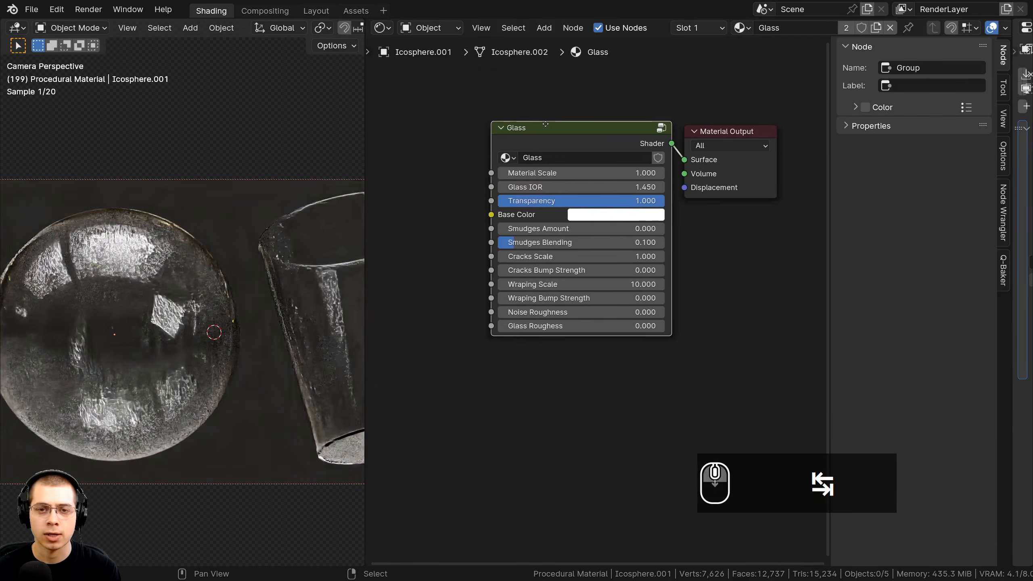
middle_drag(554, 124, 556, 129)
key(Tab)
Move the Group Input node from the Noise Roughness frame to beside the Principled BSDF node.
scroll(590, 236, down, 2)
scroll(590, 239, down, 6)
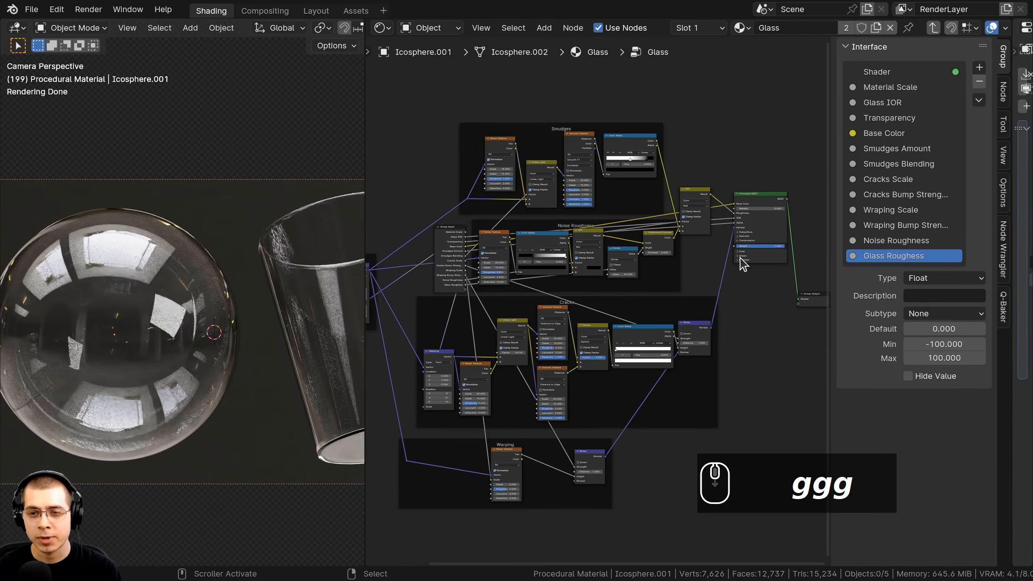
middle_drag(464, 249, 688, 216)
scroll(645, 339, up, 3)
middle_drag(645, 338, 656, 350)
scroll(655, 268, down, 3)
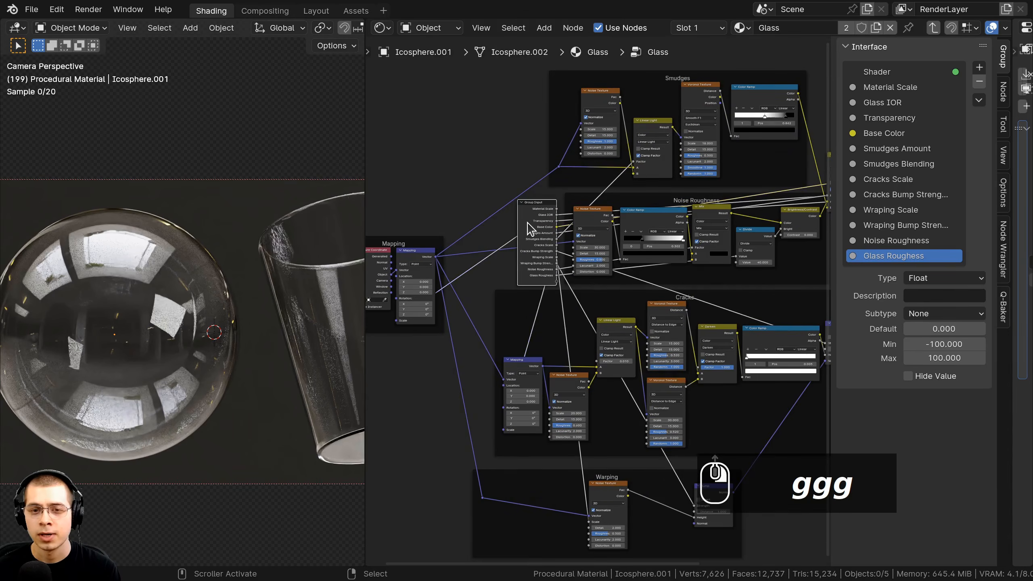
scroll(691, 293, down, 2)
key(g)
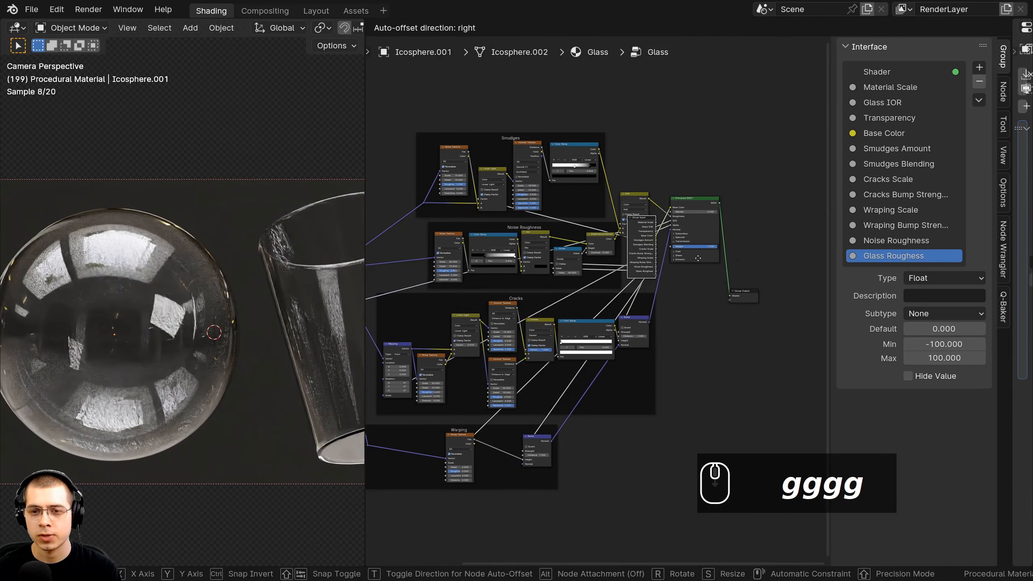
click(685, 270)
scroll(685, 270, up, 3)
scroll(578, 293, up, 3)
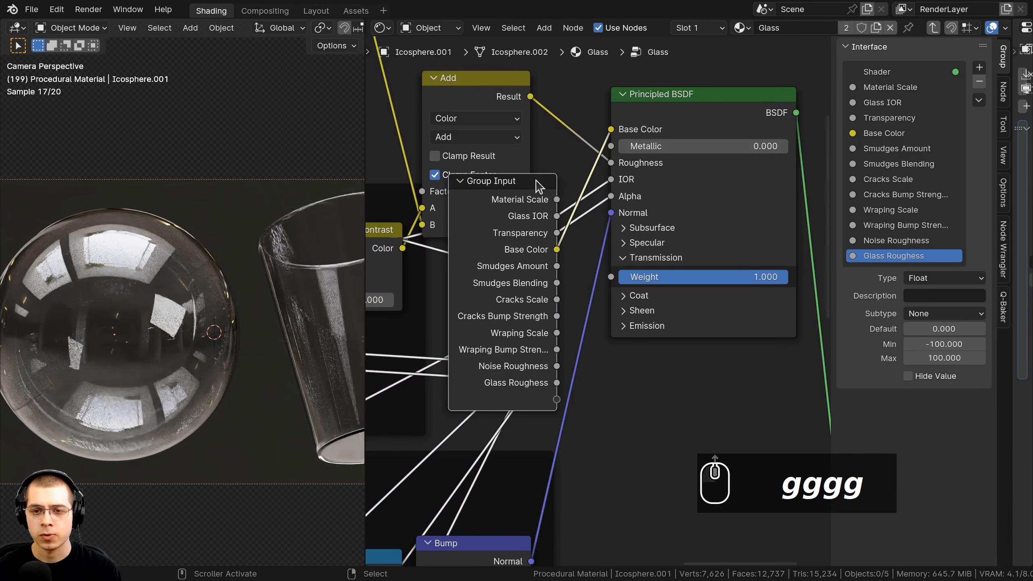
Expand the Coat settings of the Principled BSDF node, try out its weight and roughness, and bring both to 0.
click(628, 296)
scroll(590, 394, up, 1)
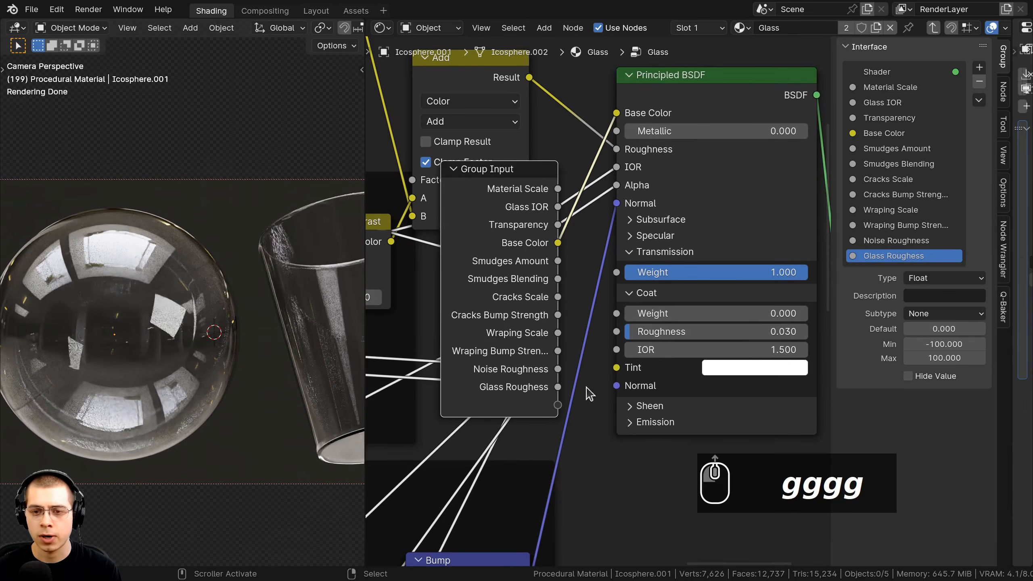
drag(651, 313, 732, 313)
drag(640, 335, 738, 336)
middle_drag(773, 326, 792, 332)
drag(790, 321, 651, 324)
Expose the Principled BSDF's Coat Weight and Coat Roughness as new inputs of the Glass group.
drag(745, 338, 576, 412)
middle_drag(644, 337, 663, 290)
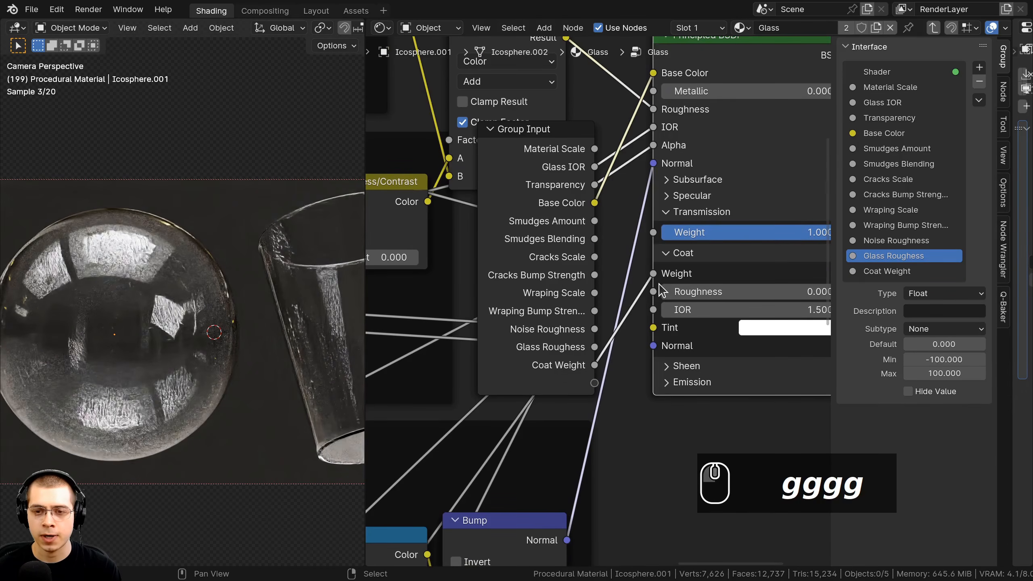
drag(654, 291, 595, 383)
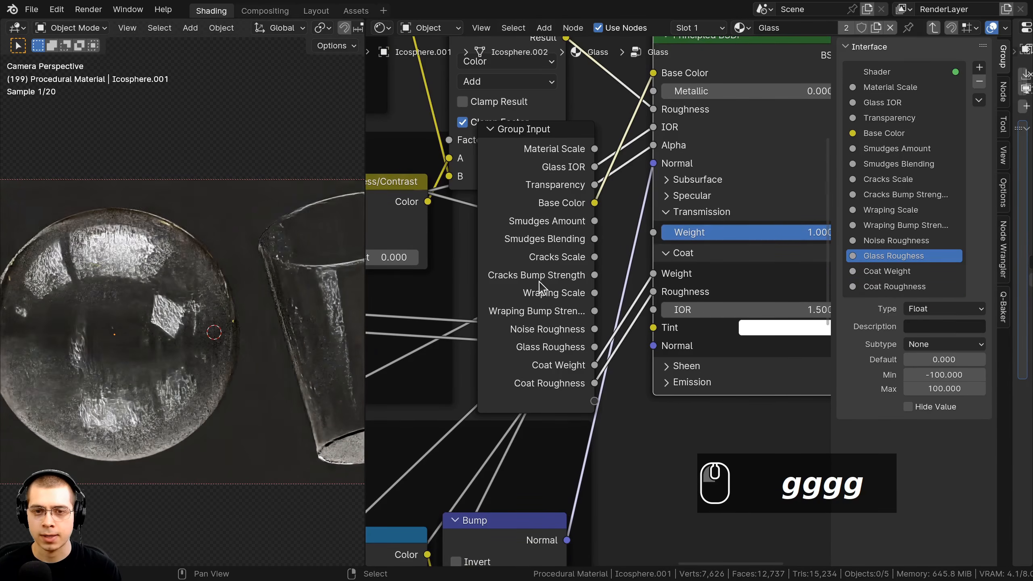
Hide the node editor's sidebar and move the Group Input node back to the left of the Mapping frame.
scroll(540, 280, down, 2)
key(n)
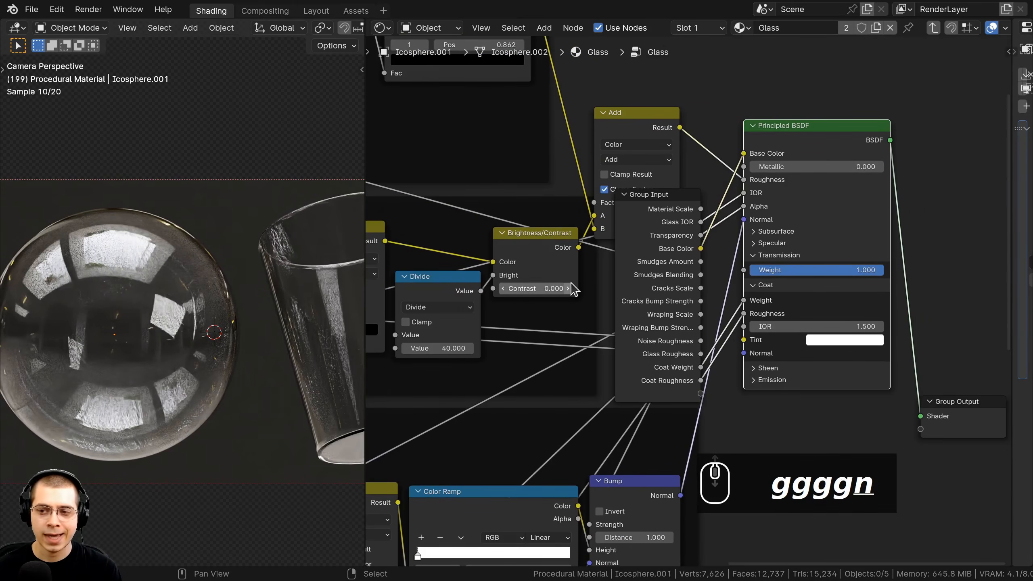
right_click(642, 270)
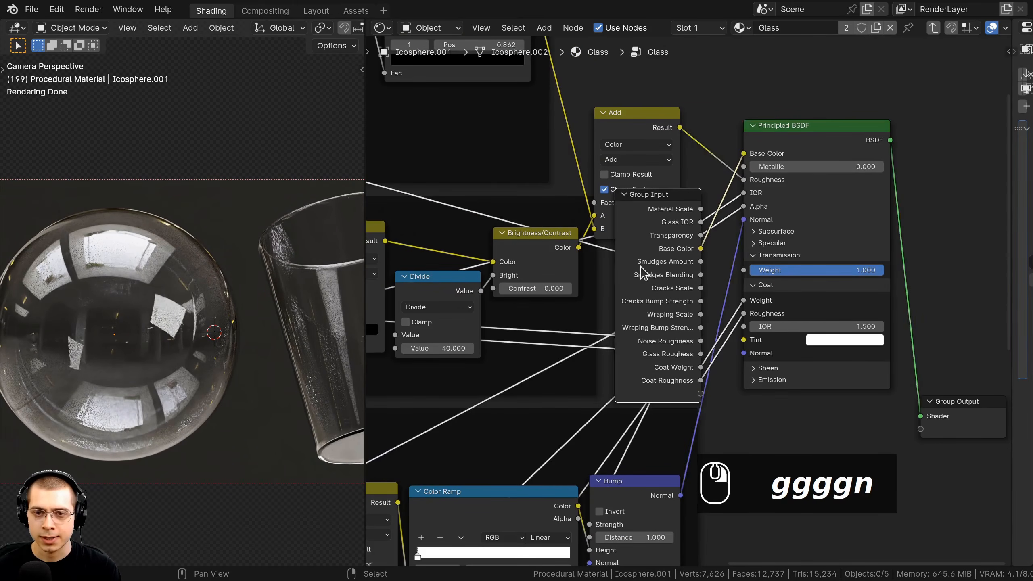
scroll(637, 268, down, 13)
middle_drag(616, 282, 796, 294)
key(g)
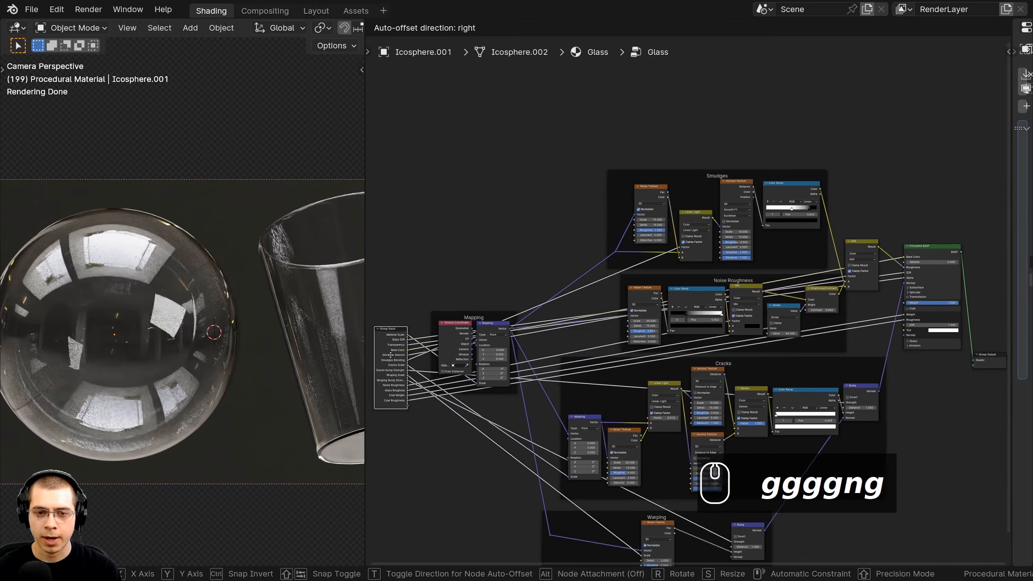
click(397, 340)
middle_drag(619, 310, 630, 264)
key(a)
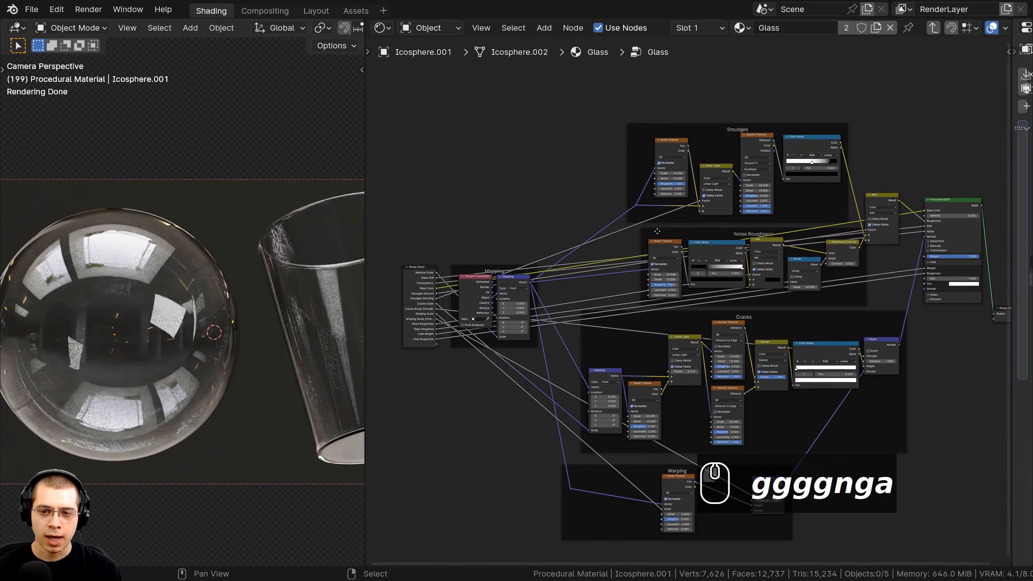
Exit the Glass group and widen the 3D viewport so both glass objects show beside the group node.
key(Tab)
scroll(657, 231, up, 5)
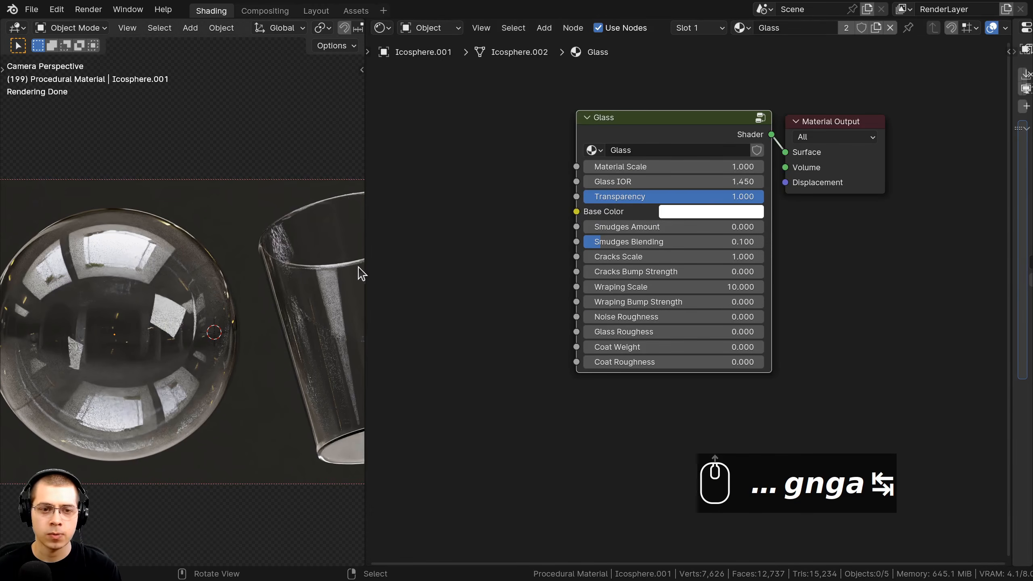
drag(365, 265, 552, 265)
key(a)
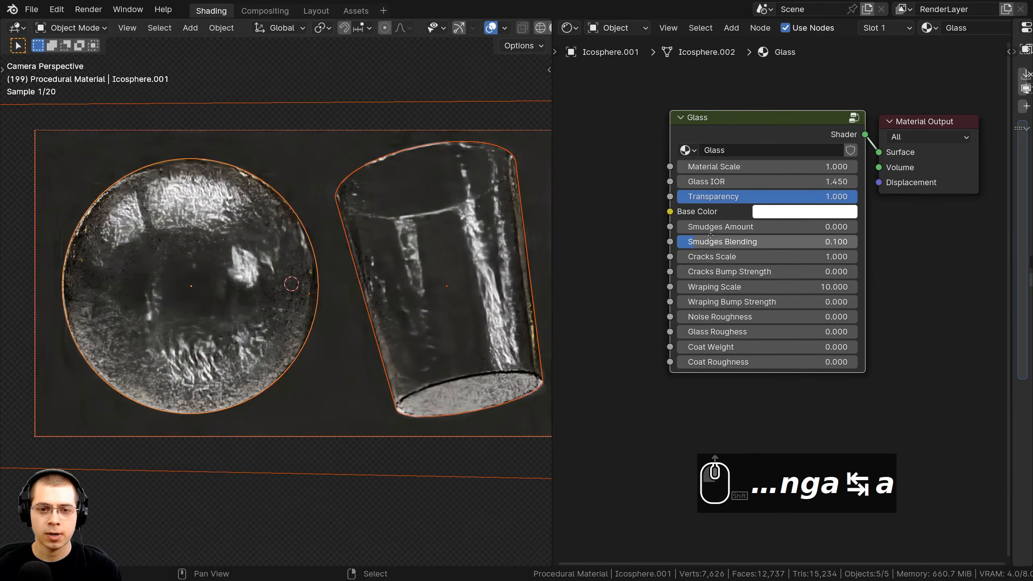
scroll(714, 142, up, 2)
key(a)
key(a)
key(a)
scroll(716, 110, down, 1)
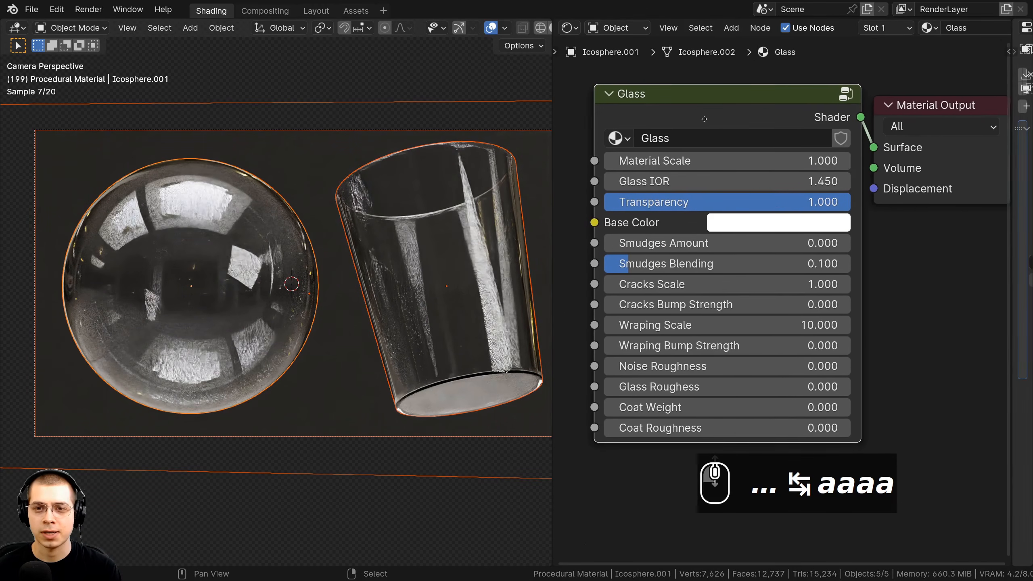
Try out the Material Scale and Glass IOR inputs on the Glass group node, cancelling both changes.
drag(682, 164, 732, 164)
right_click(689, 164)
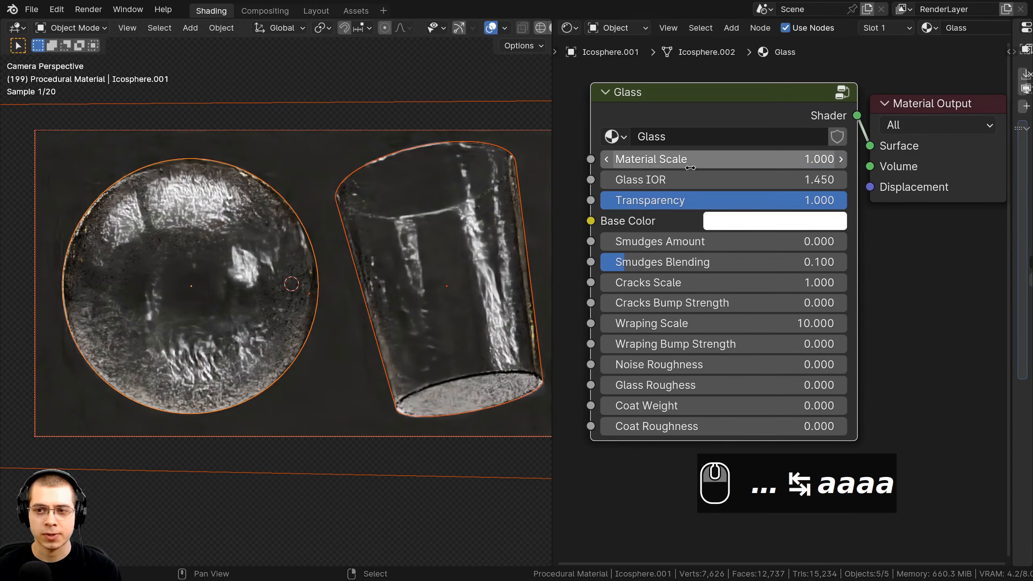
drag(668, 184, 753, 181)
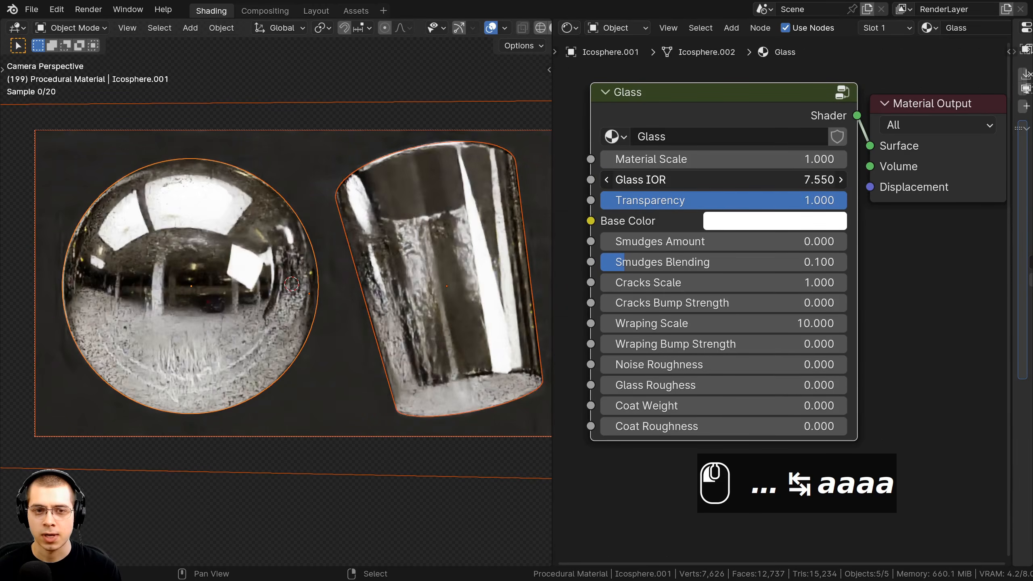
right_click(671, 188)
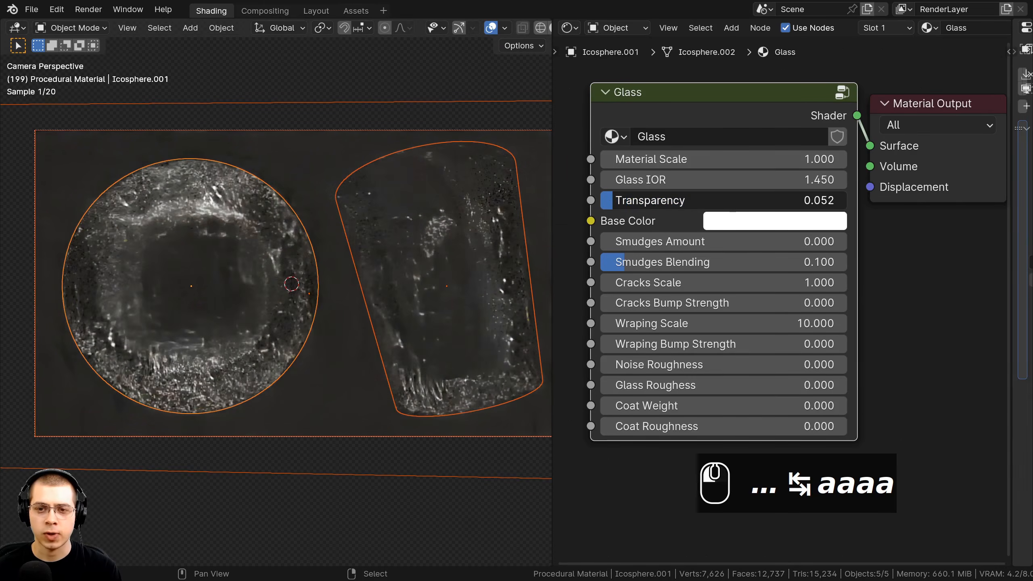
Test Transparency and Base Color on the Glass group node, returning Transparency to 1 and the color to white.
drag(609, 201, 847, 200)
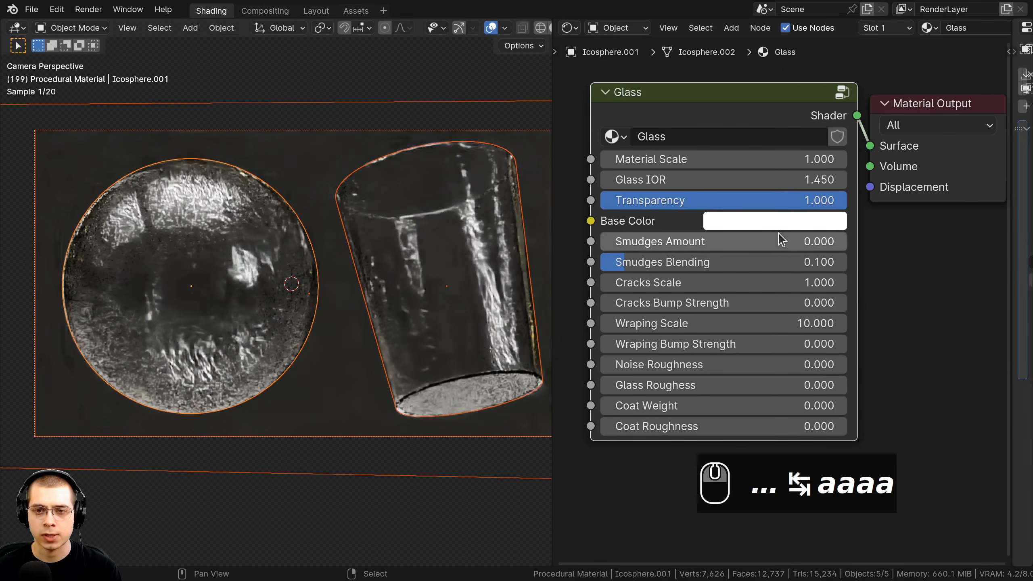
click(774, 218)
drag(732, 293, 731, 325)
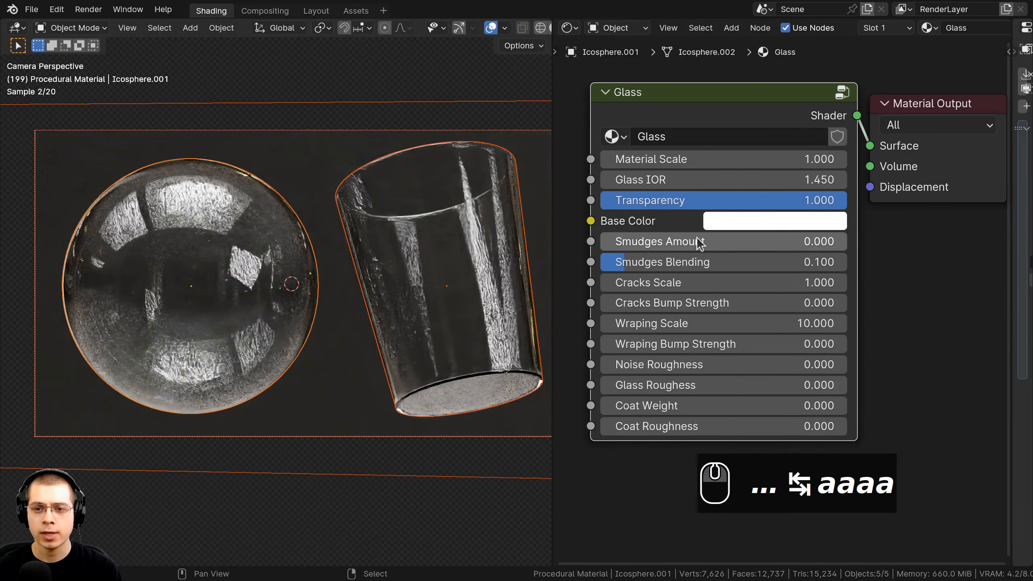
Try Smudges Amount at 1 with a higher Smudges Blending on the group node, and undo both changes.
drag(659, 242, 842, 242)
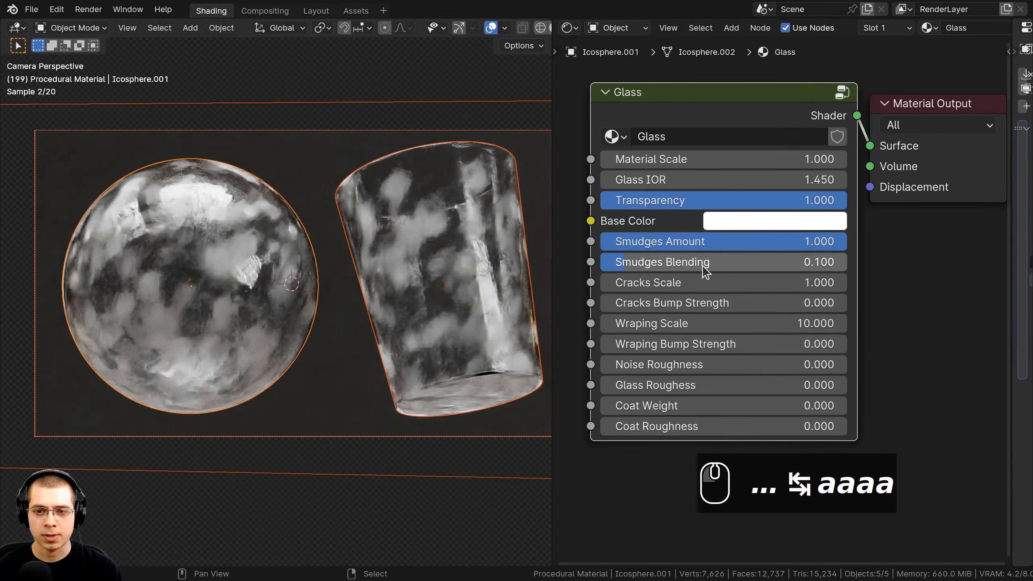
drag(704, 262, 793, 262)
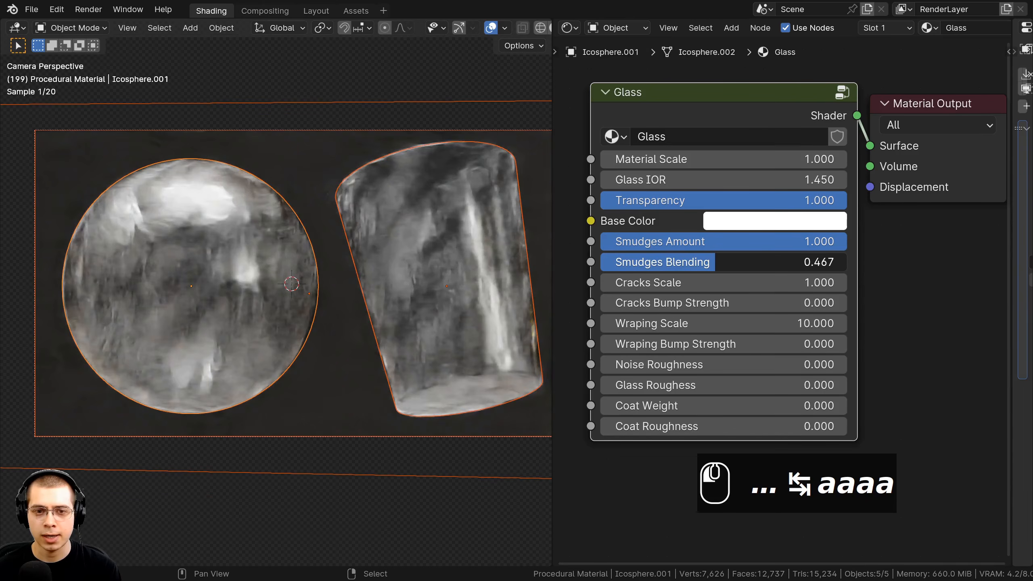
key(ctrl+z)
key(ctrl+z)
shift+scroll(744, 352, down, 1)
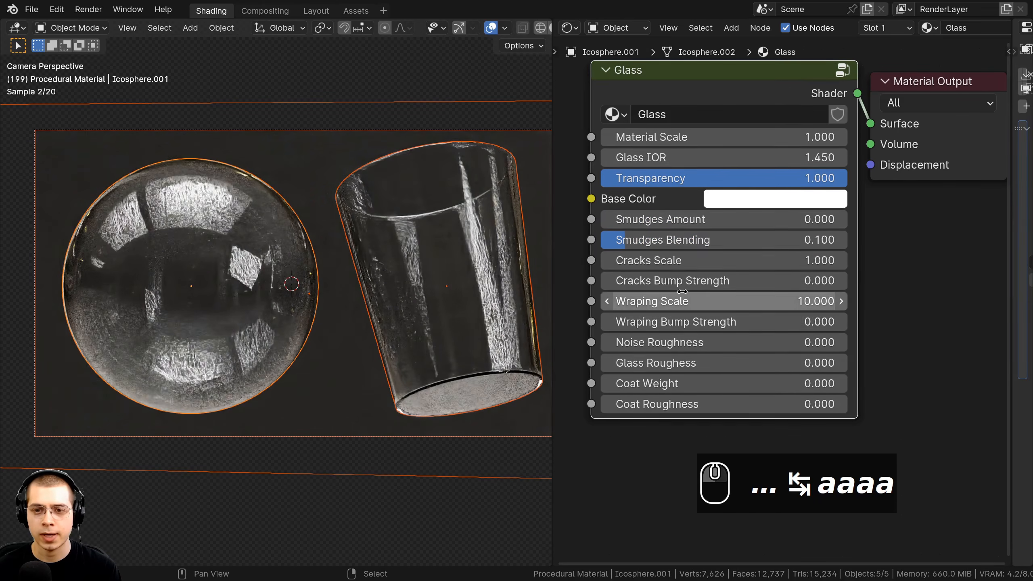
Try out the cracks inputs and Wraping Bump Strength on the group node, resetting both bump strengths to 0.
drag(602, 281, 716, 261)
right_click(632, 261)
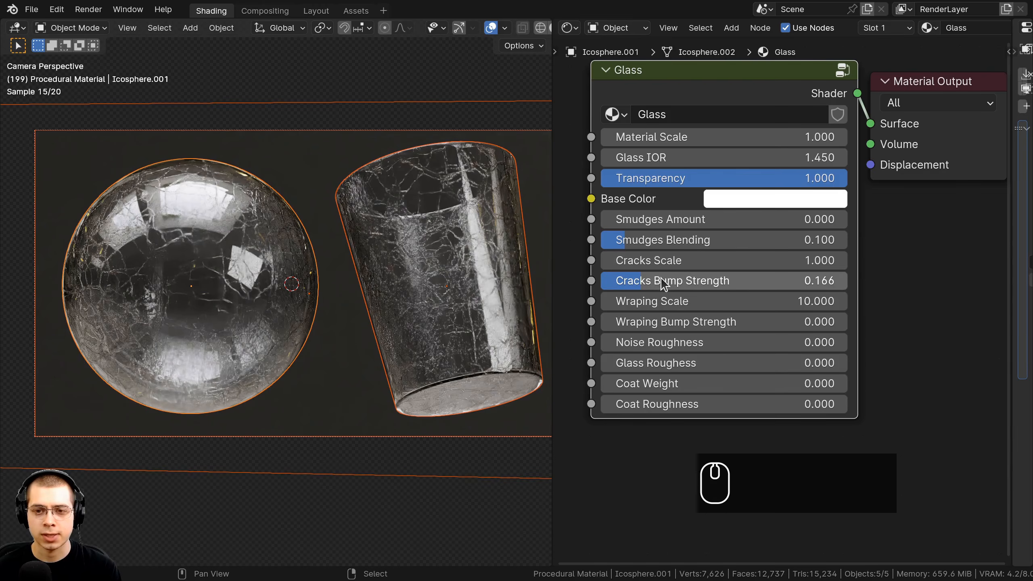
drag(660, 278, 647, 278)
drag(661, 322, 678, 322)
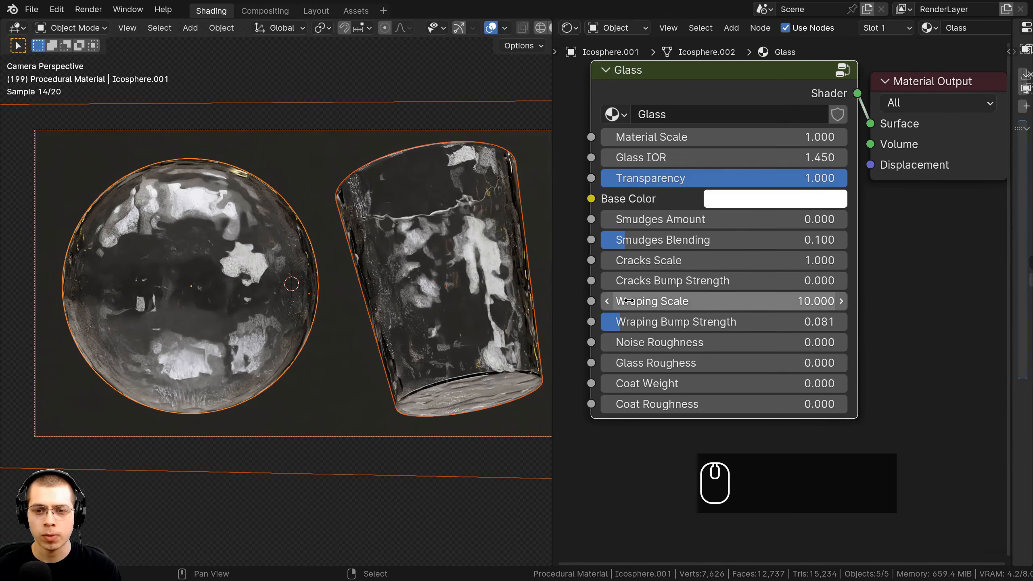
key(BackSpace)
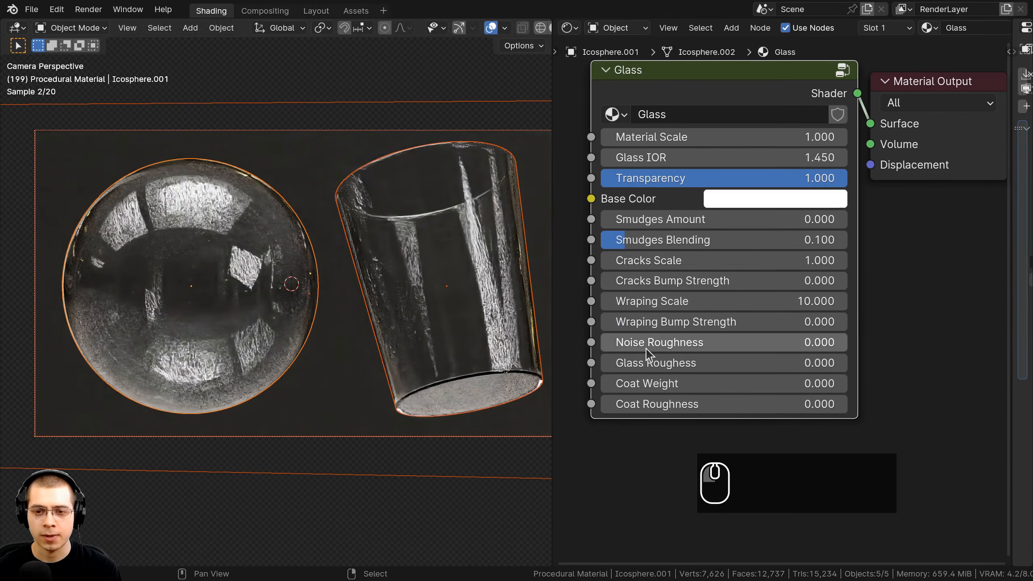
Test Noise Roughness at 1 and a higher Glass Roughess on the group node, and set both back to 0.
drag(651, 344, 846, 342)
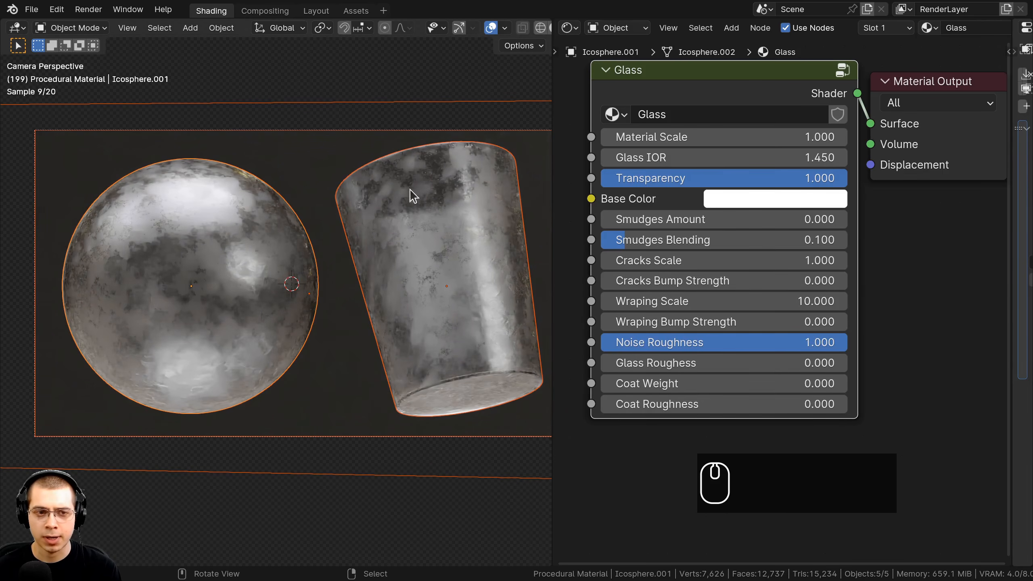
drag(834, 342, 601, 342)
drag(724, 363, 602, 363)
right_click(715, 362)
click(719, 365)
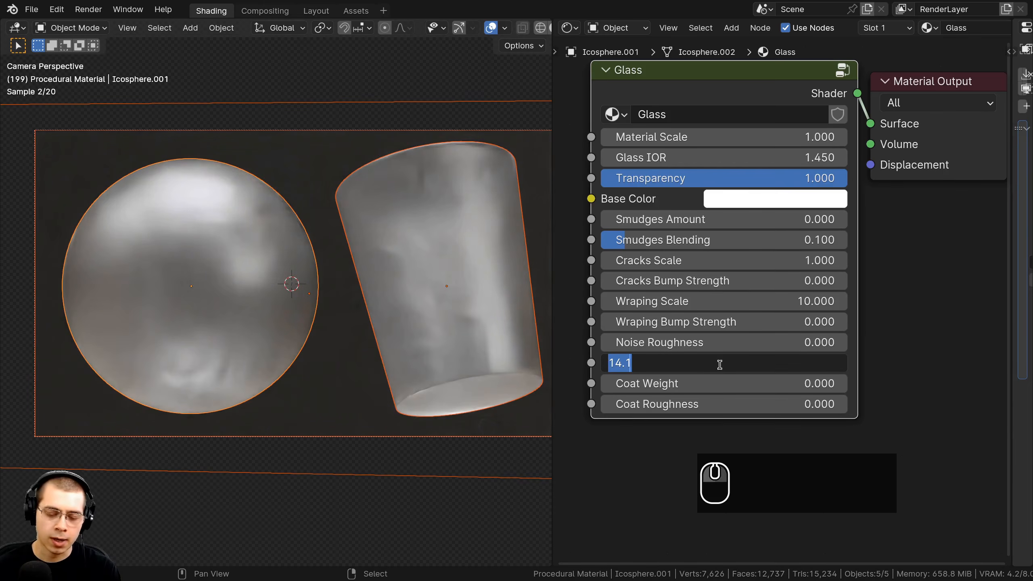
text(0)
key(Return)
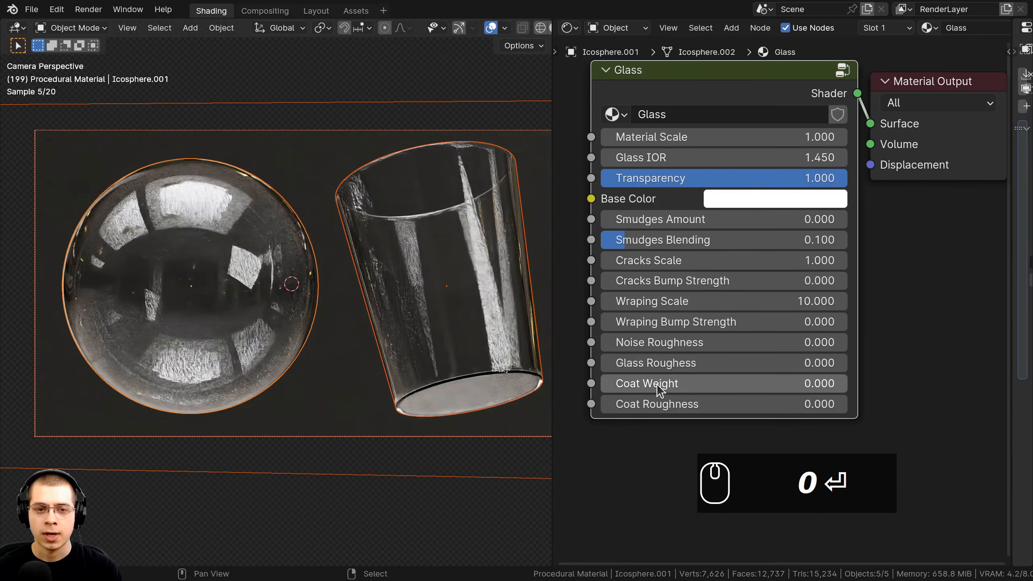
Try Coat Weight and Coat Roughness at 1 on the Glass group node, and reset both to 0.
drag(657, 384, 850, 385)
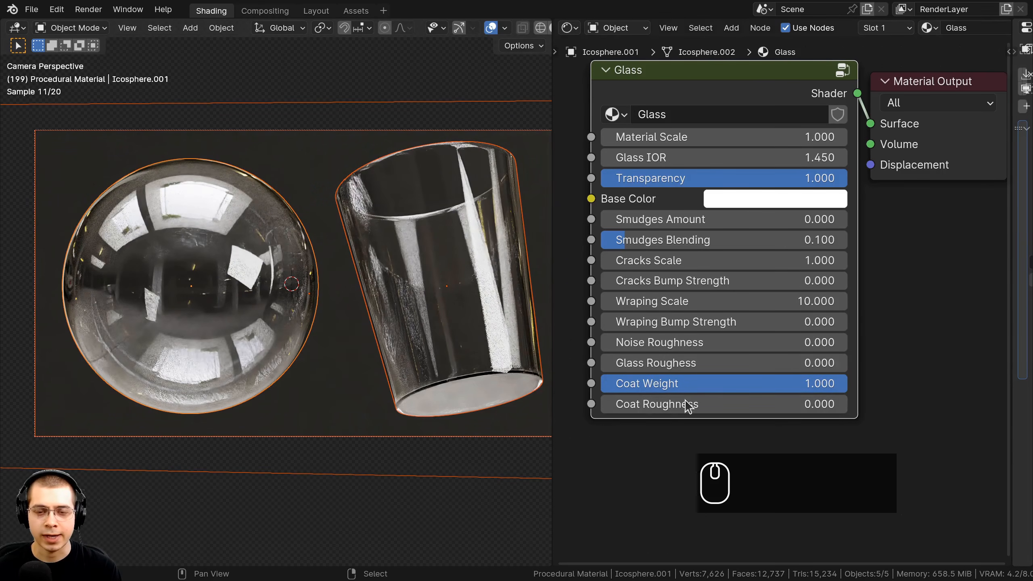
drag(784, 404, 850, 404)
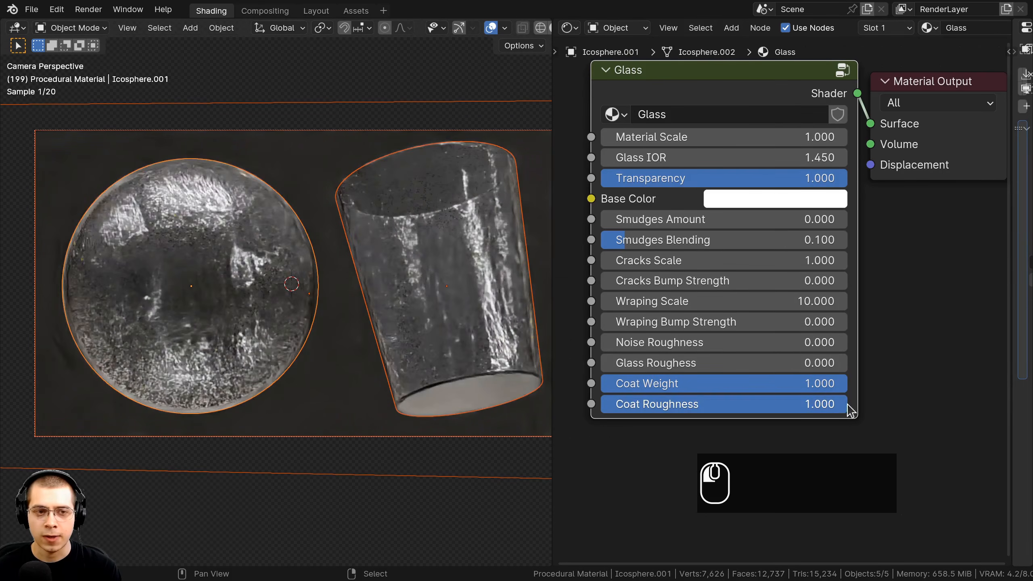
drag(706, 389, 705, 404)
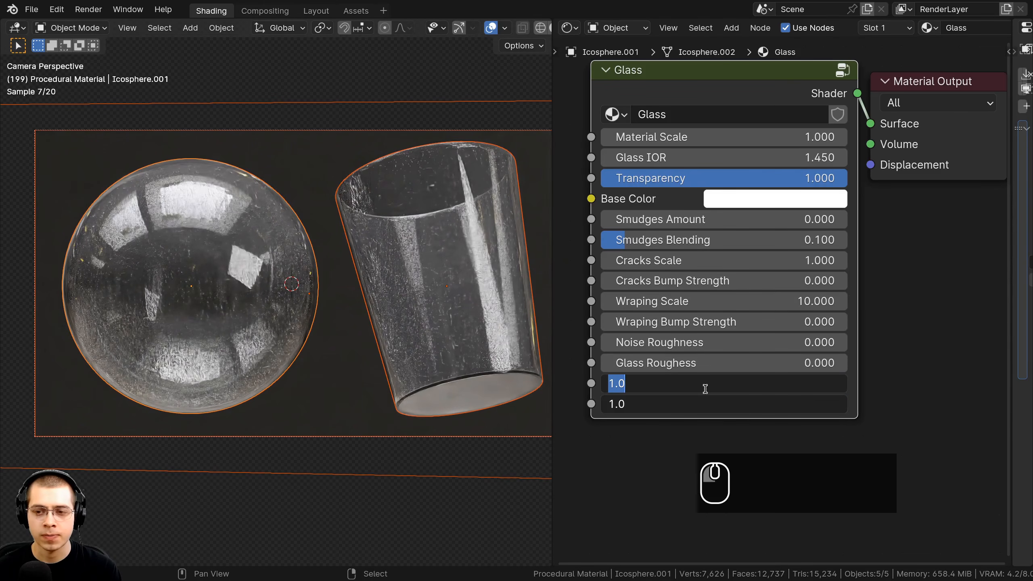
text(0)
key(Return)
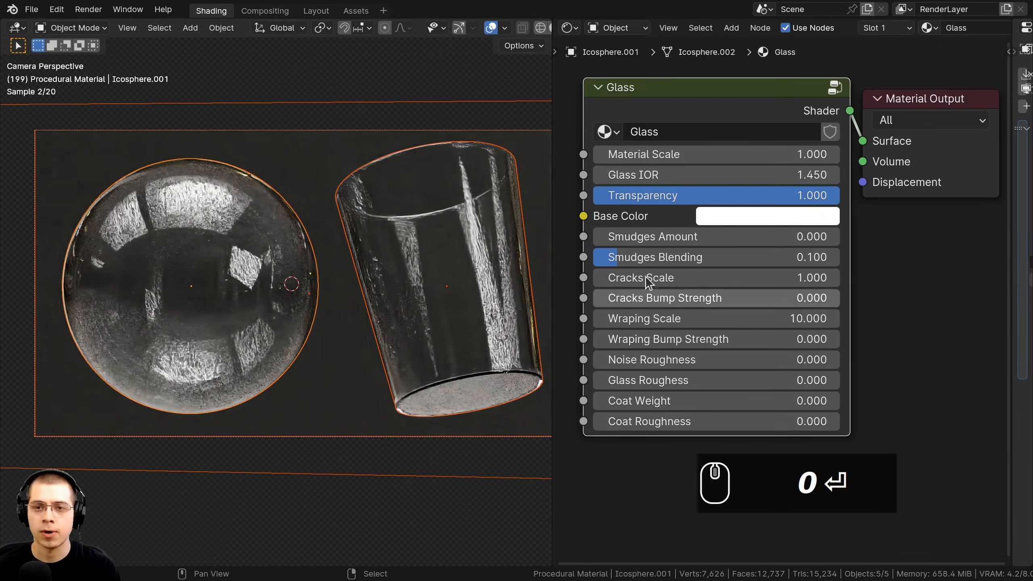